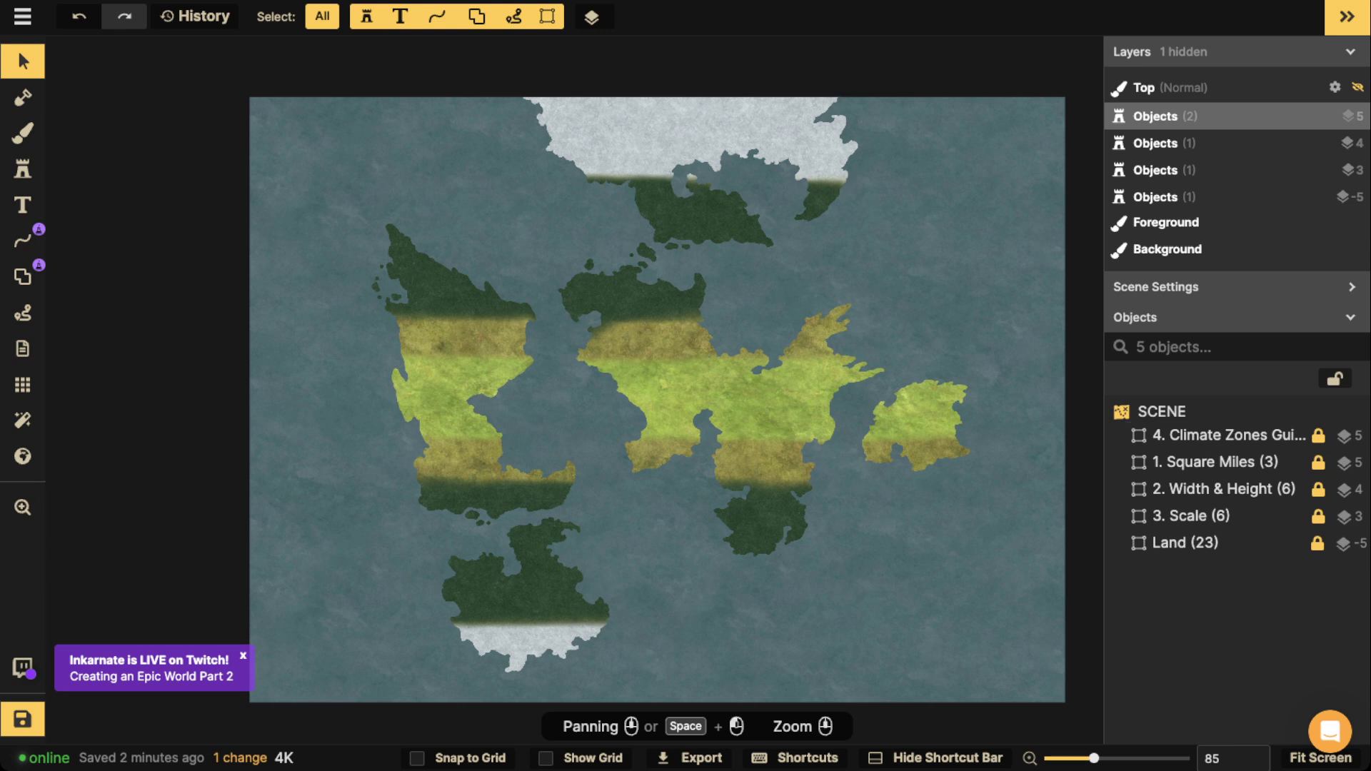
Reveal the Climate Zones guide group at opacity 1 to review it, hide it again at opacity 0, and deselect it.
{"action": "left_click", "coordinate": [1228, 435]}
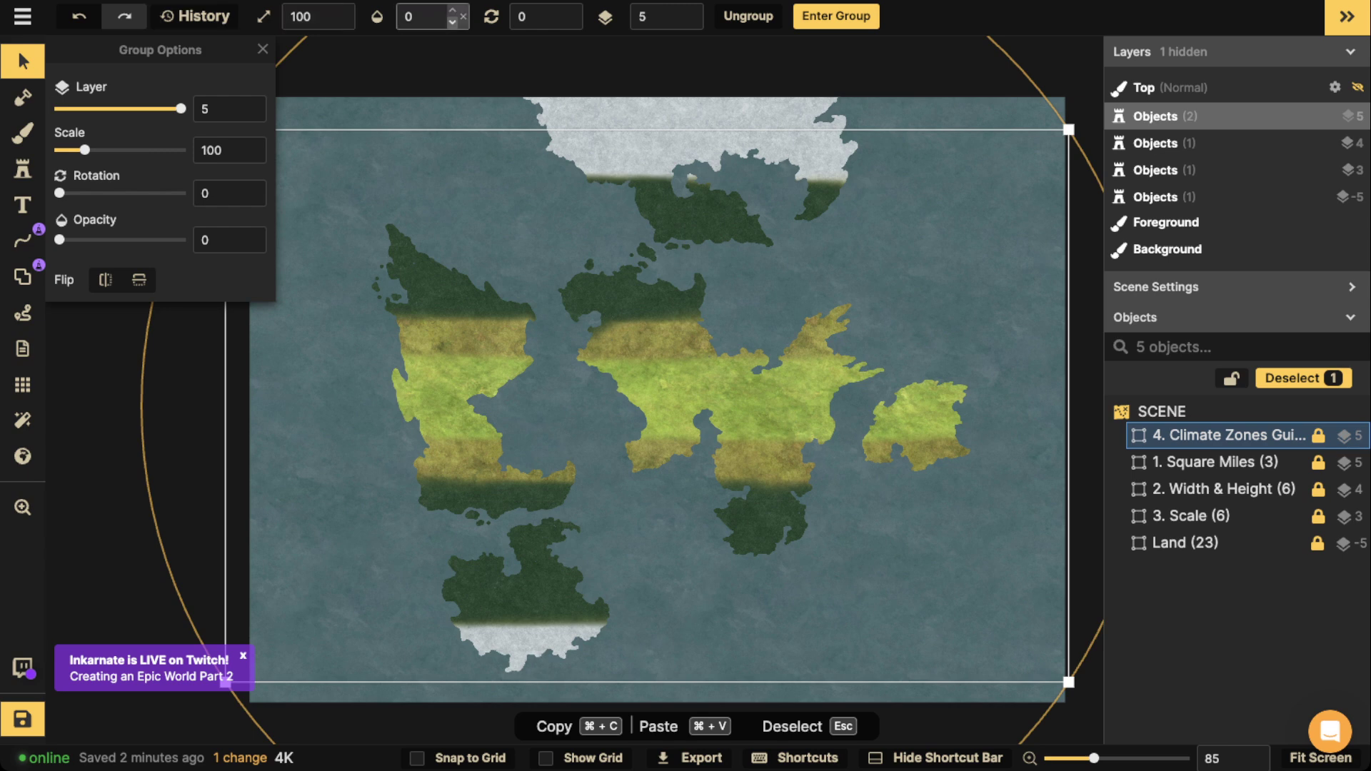
{"action": "left_click", "coordinate": [452, 10]}
{"action": "scroll", "coordinate": [418, 296], "scroll_direction": "down", "scroll_amount": 2}
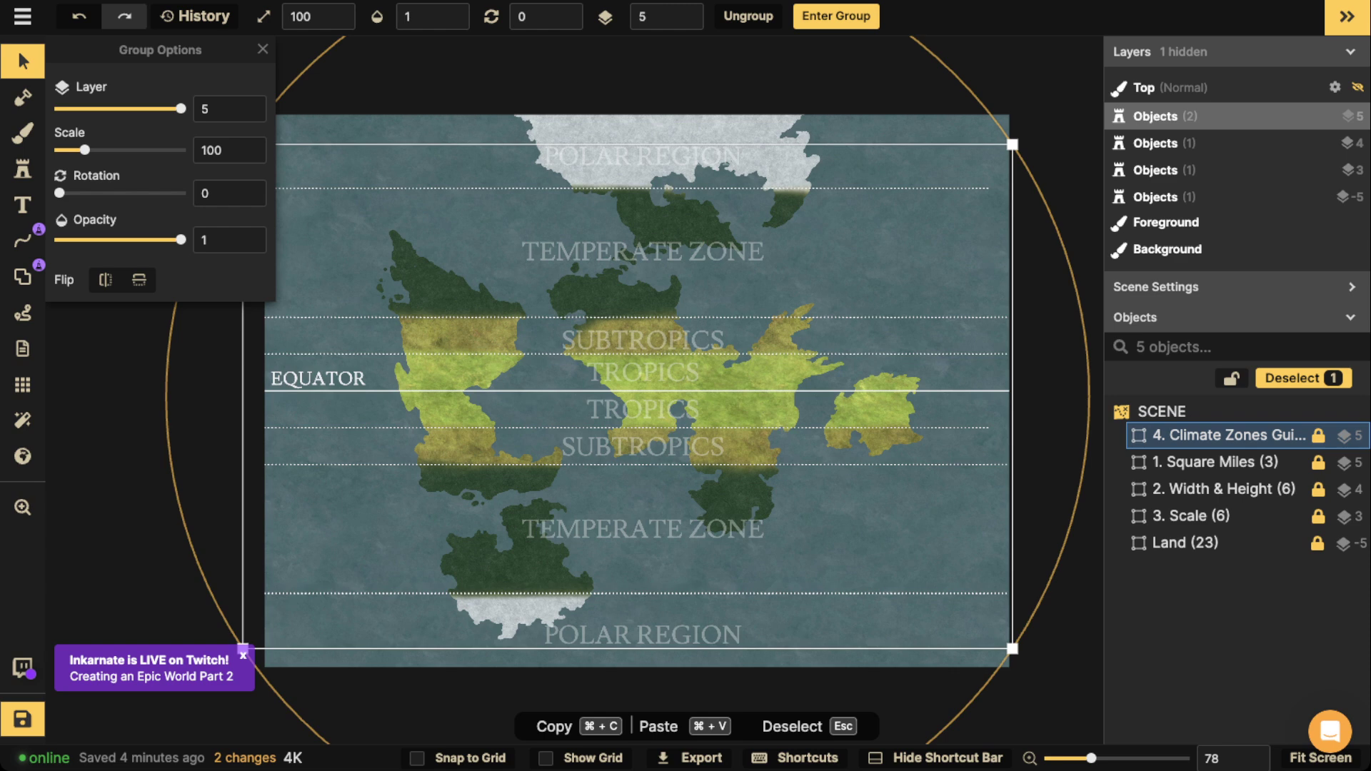
{"action": "left_click_drag", "start_coordinate": [181, 240], "coordinate": [59, 240]}
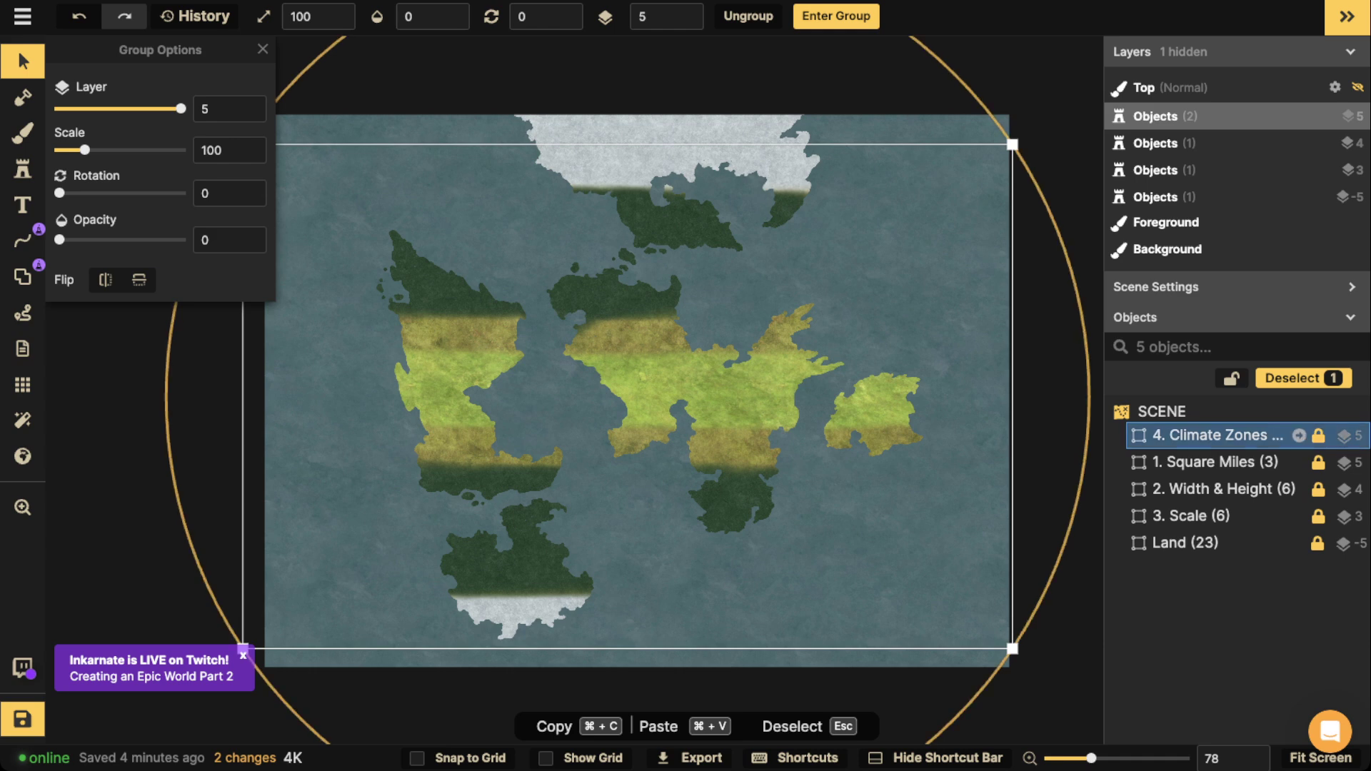
{"action": "key", "text": "Escape"}
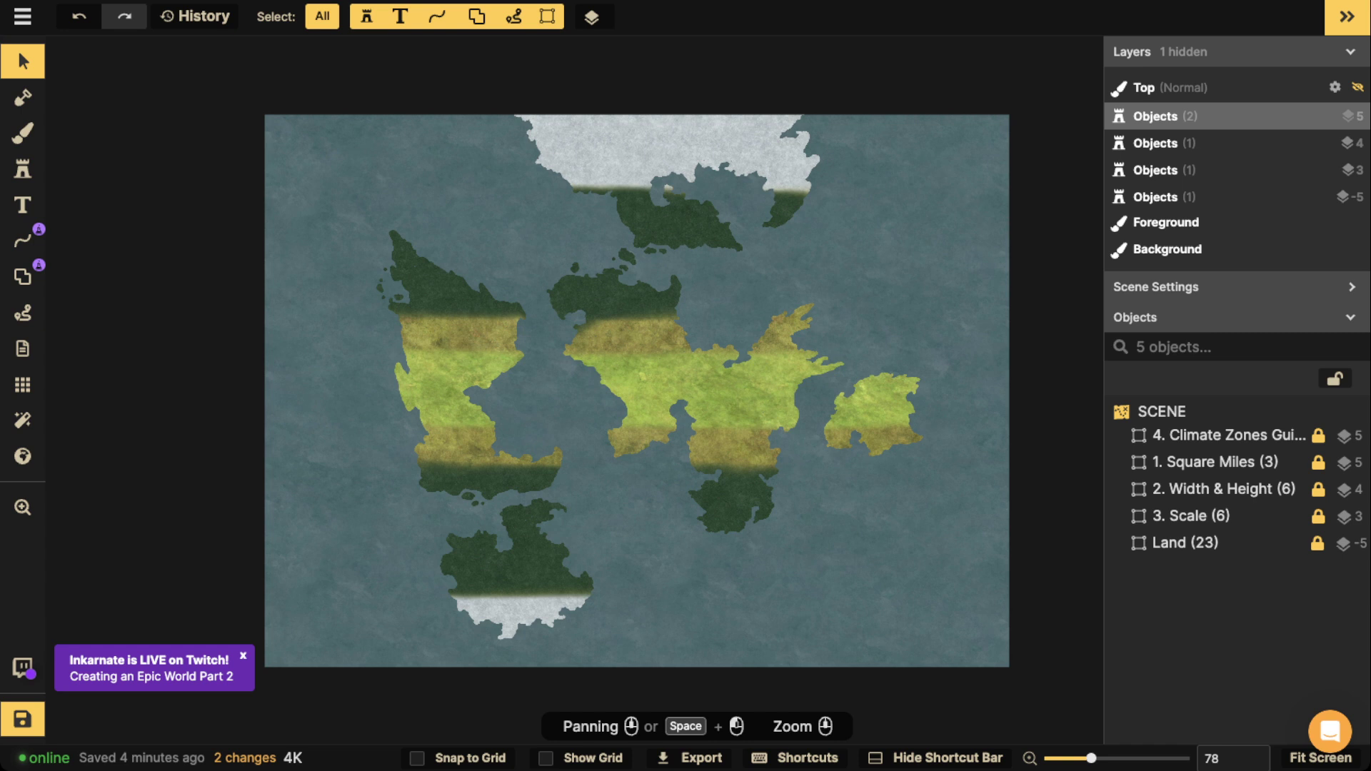
Free-draw a white dotted plate line from the map's top edge through the western continent to the left edge, and set its layer to 5.
{"action": "scroll", "coordinate": [364, 237], "scroll_direction": "up", "scroll_amount": 1}
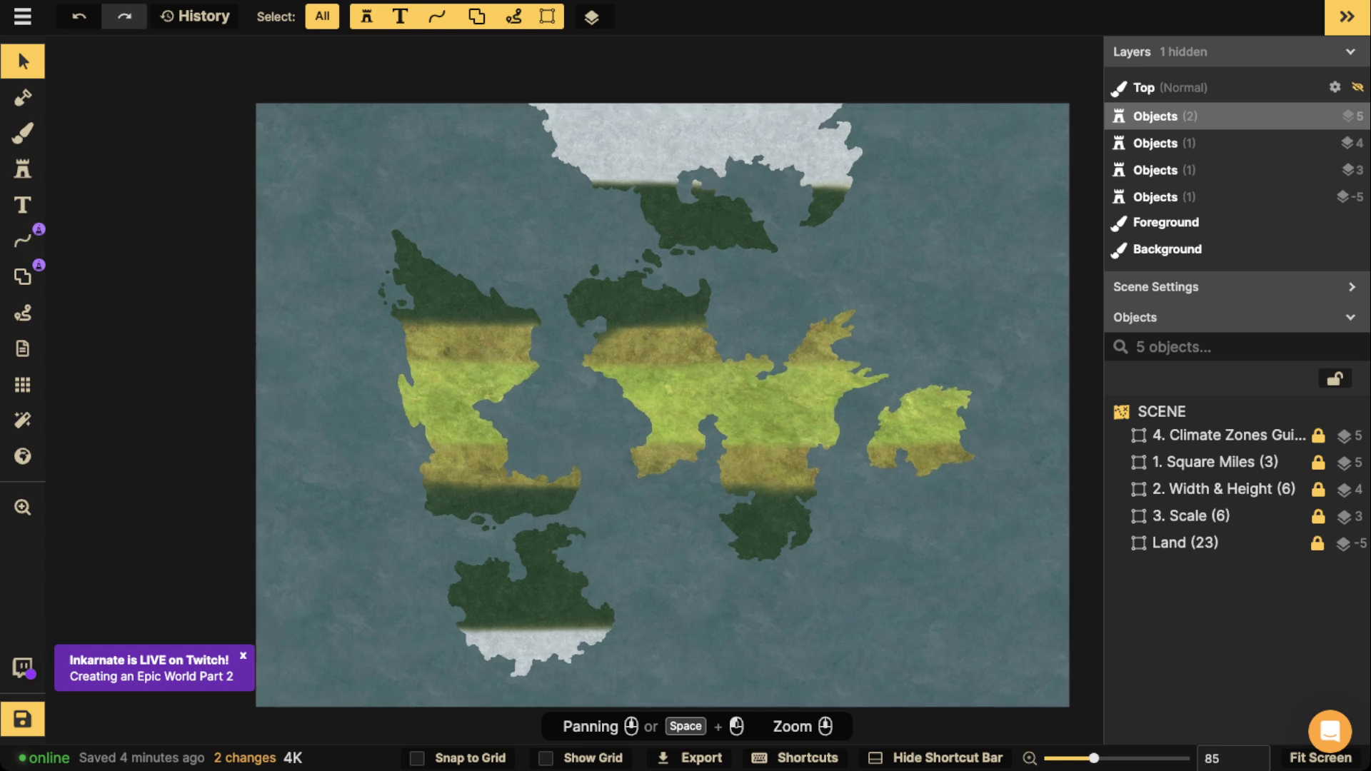
{"action": "scroll", "coordinate": [456, 500], "scroll_direction": "down", "scroll_amount": 1}
{"action": "left_click_drag", "start_coordinate": [455, 500], "coordinate": [434, 485]}
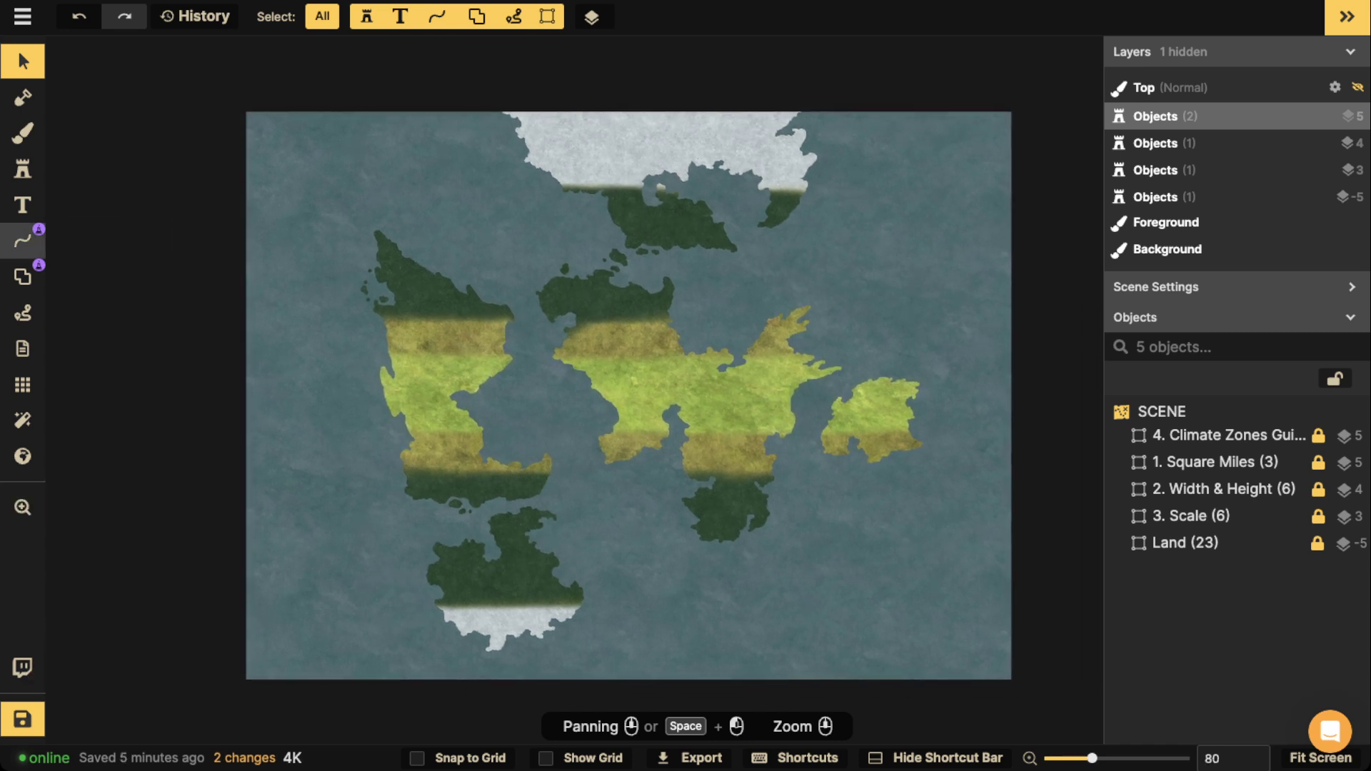
{"action": "left_click", "coordinate": [23, 240]}
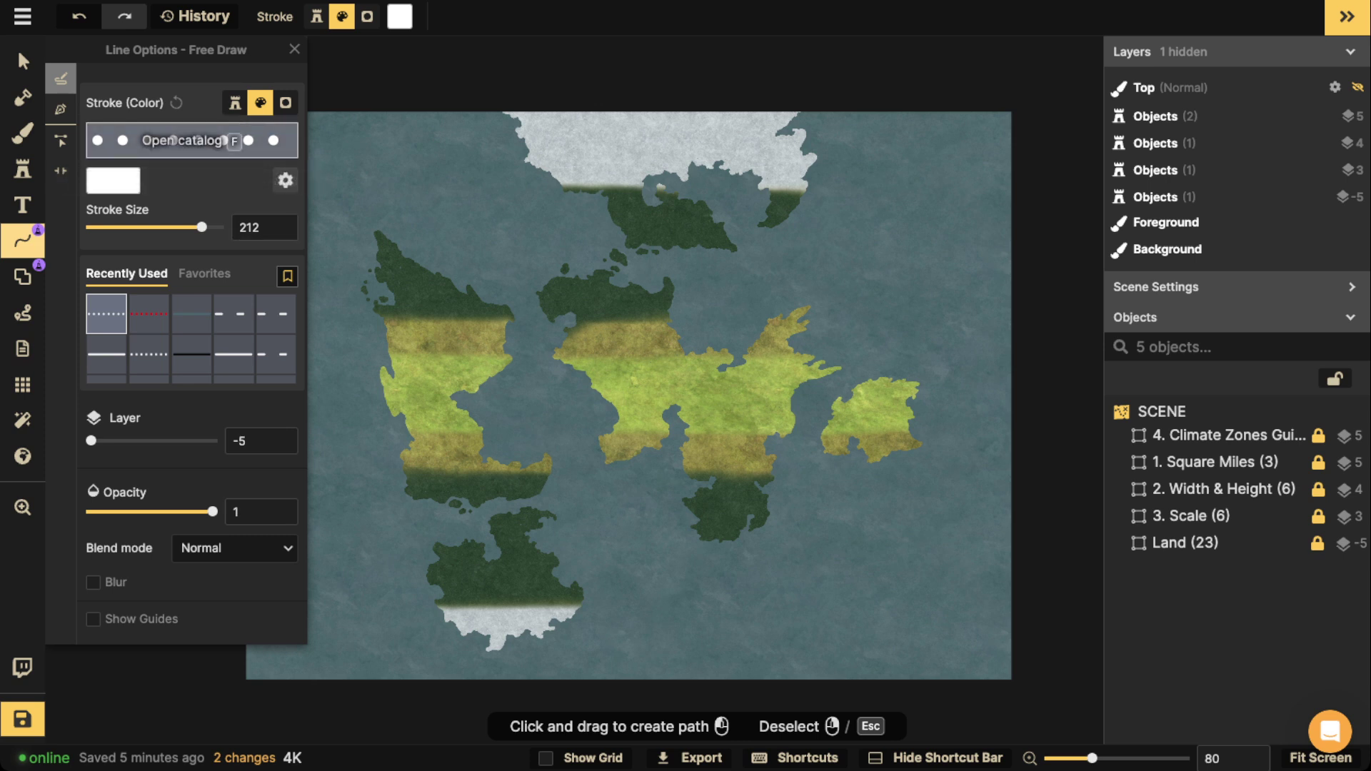
{"action": "key", "text": "space"}
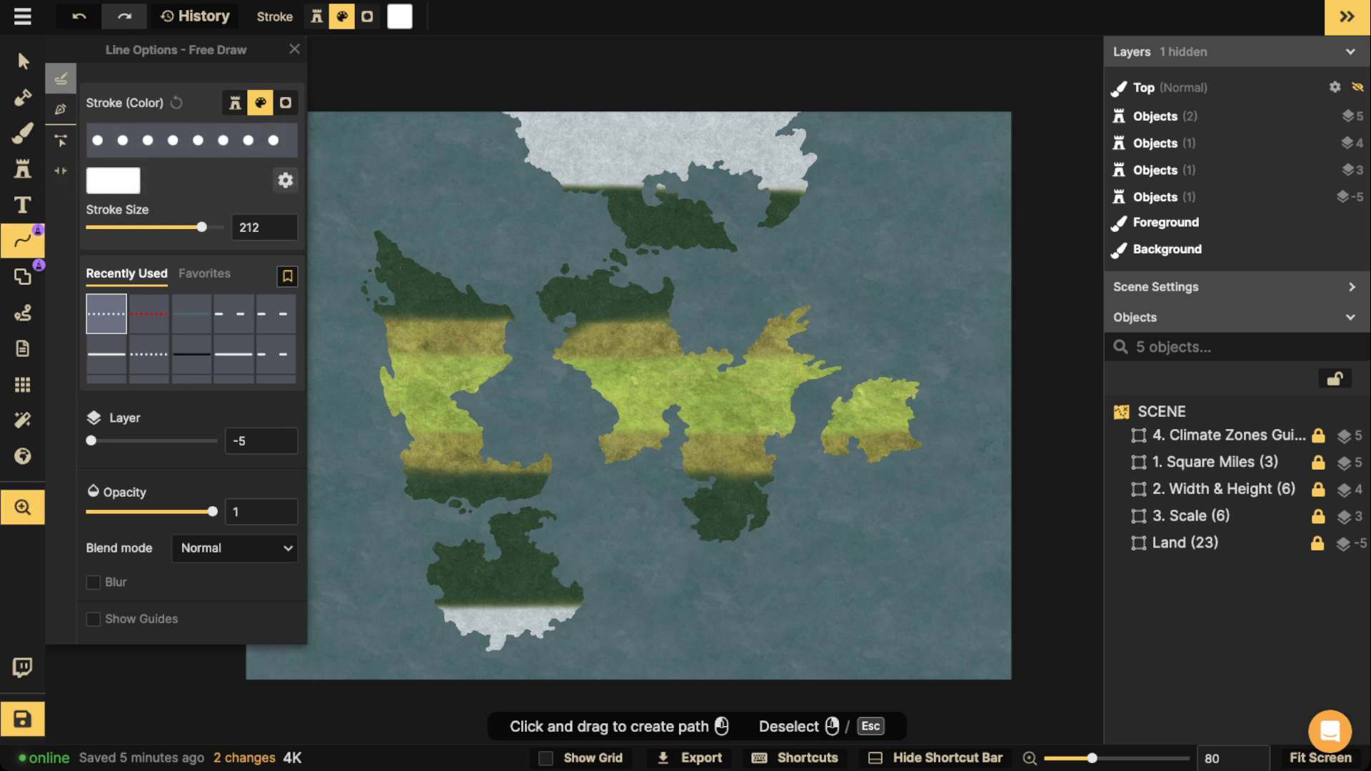
{"action": "left_click_drag", "start_coordinate": [642, 371], "coordinate": [747, 423]}
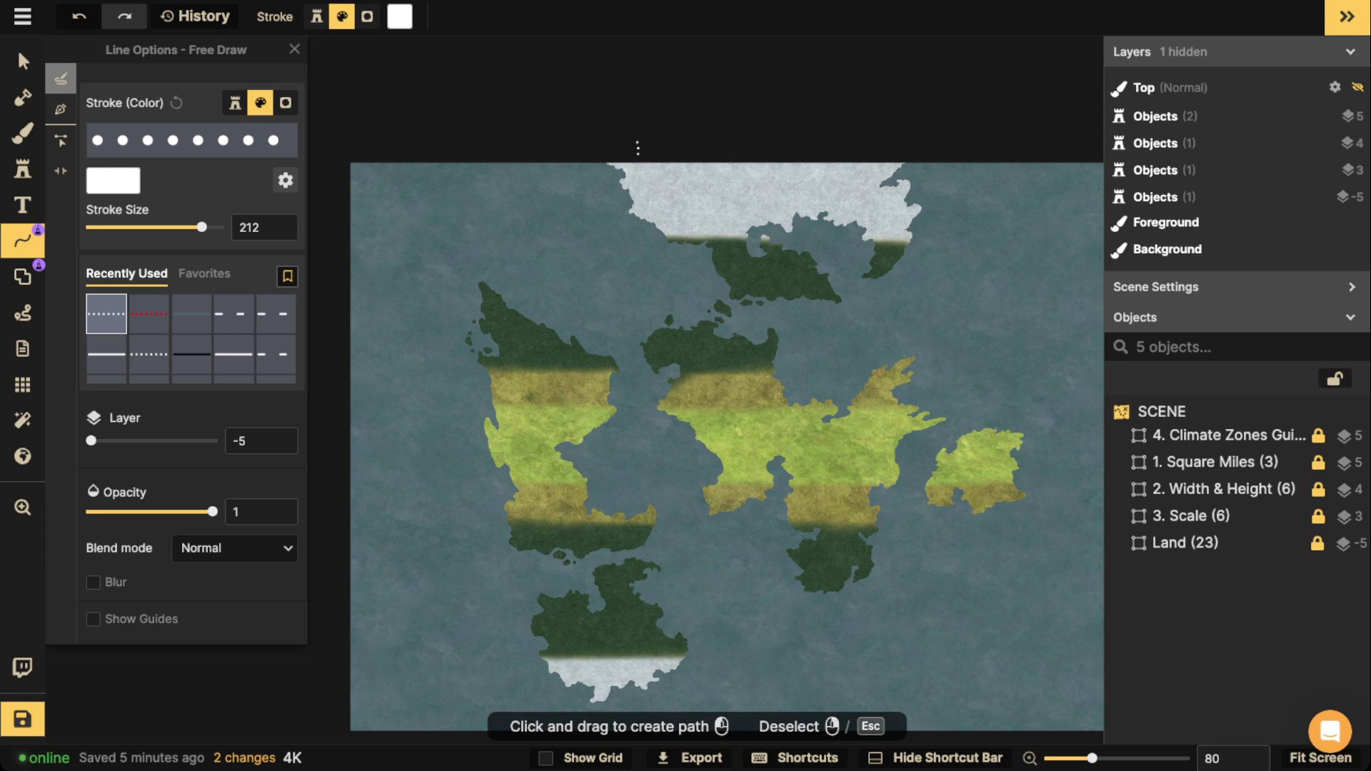
{"action": "left_click_drag", "start_coordinate": [677, 291], "coordinate": [623, 326]}
{"action": "left_click_drag", "start_coordinate": [362, 383], "coordinate": [314, 385]}
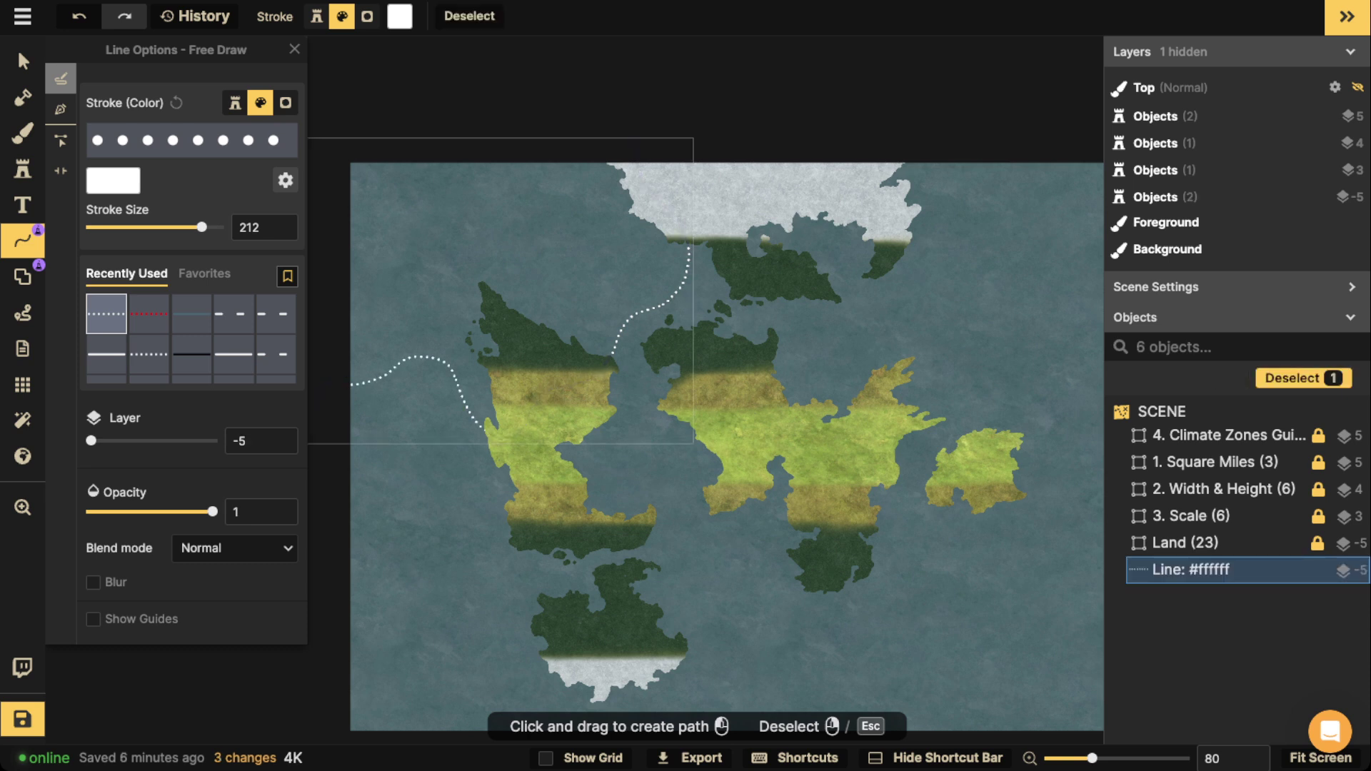
{"action": "left_click_drag", "start_coordinate": [90, 441], "coordinate": [213, 440]}
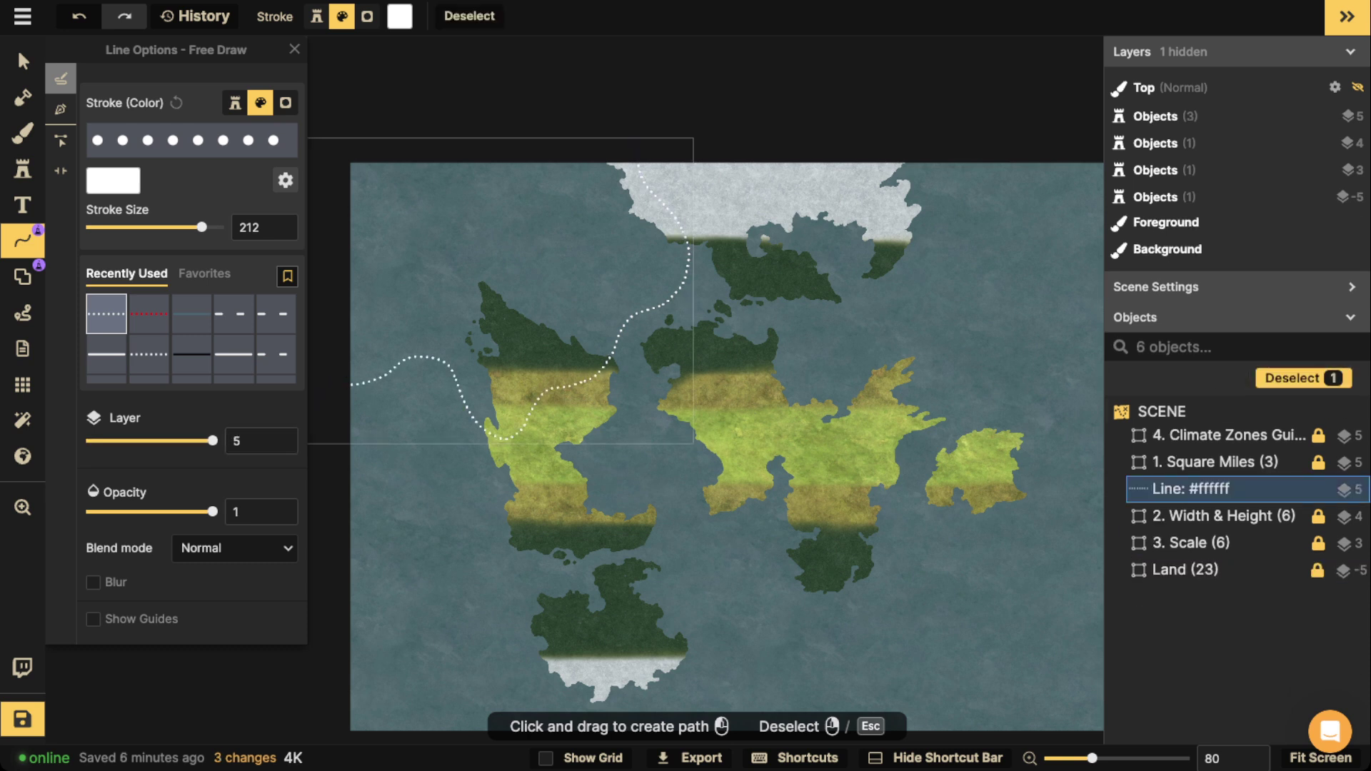
{"action": "key", "text": "Escape"}
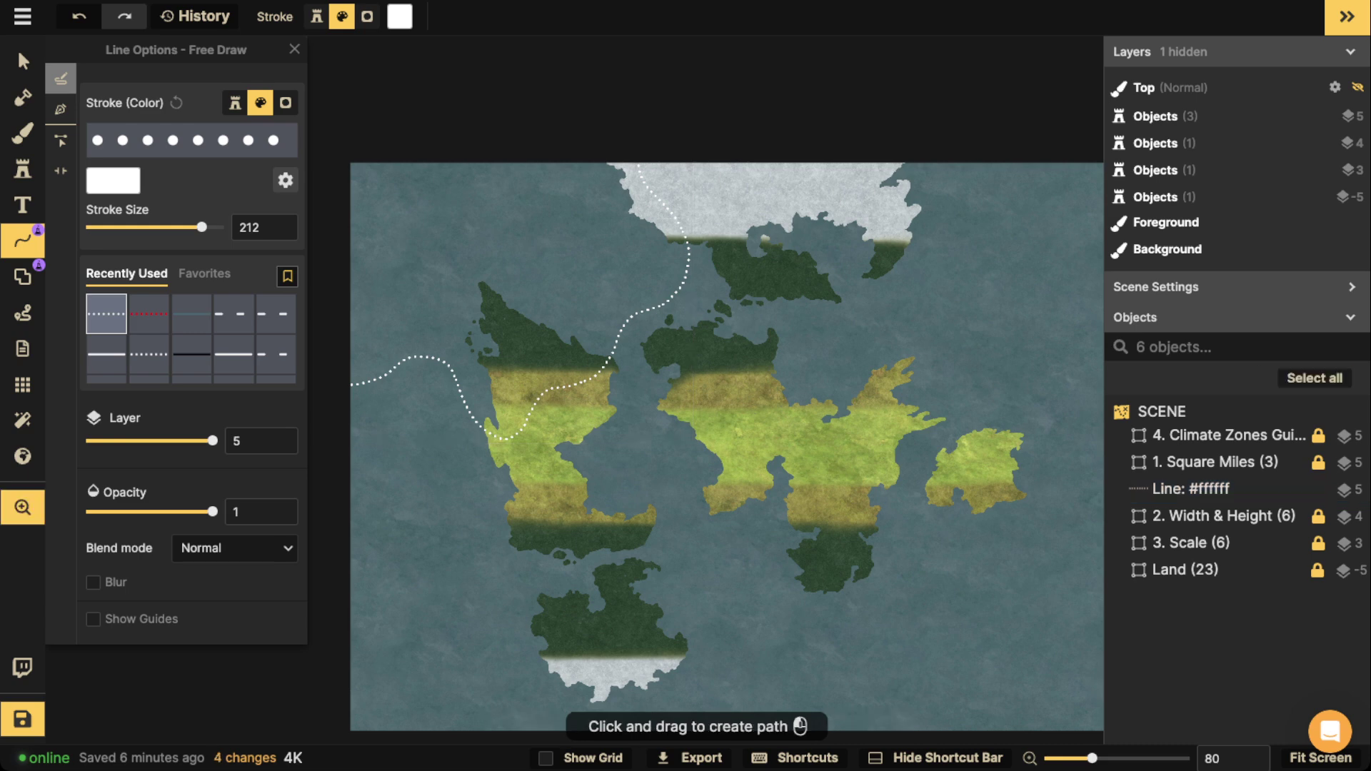
Draw a dotted plate line looping from the western continent through the central continent to the first line, plus a branch south to the map's bottom edge.
{"action": "scroll", "coordinate": [727, 418], "scroll_direction": "down", "scroll_amount": 4}
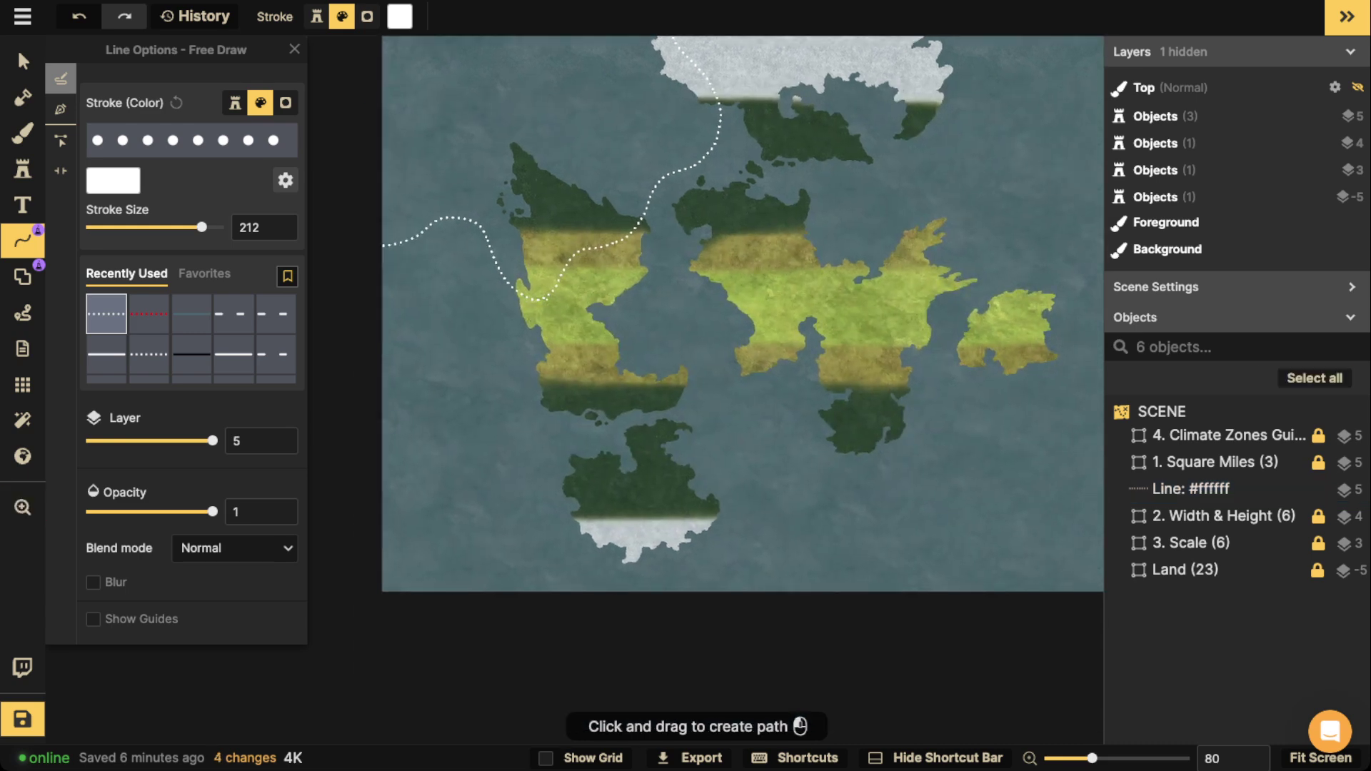
{"action": "left_click_drag", "start_coordinate": [581, 367], "coordinate": [631, 398]}
{"action": "mouse_move", "coordinate": [771, 251]}
{"action": "left_mouse_down"}
{"action": "mouse_move", "coordinate": [744, 203]}
{"action": "mouse_move", "coordinate": [694, 167]}
{"action": "left_mouse_up"}
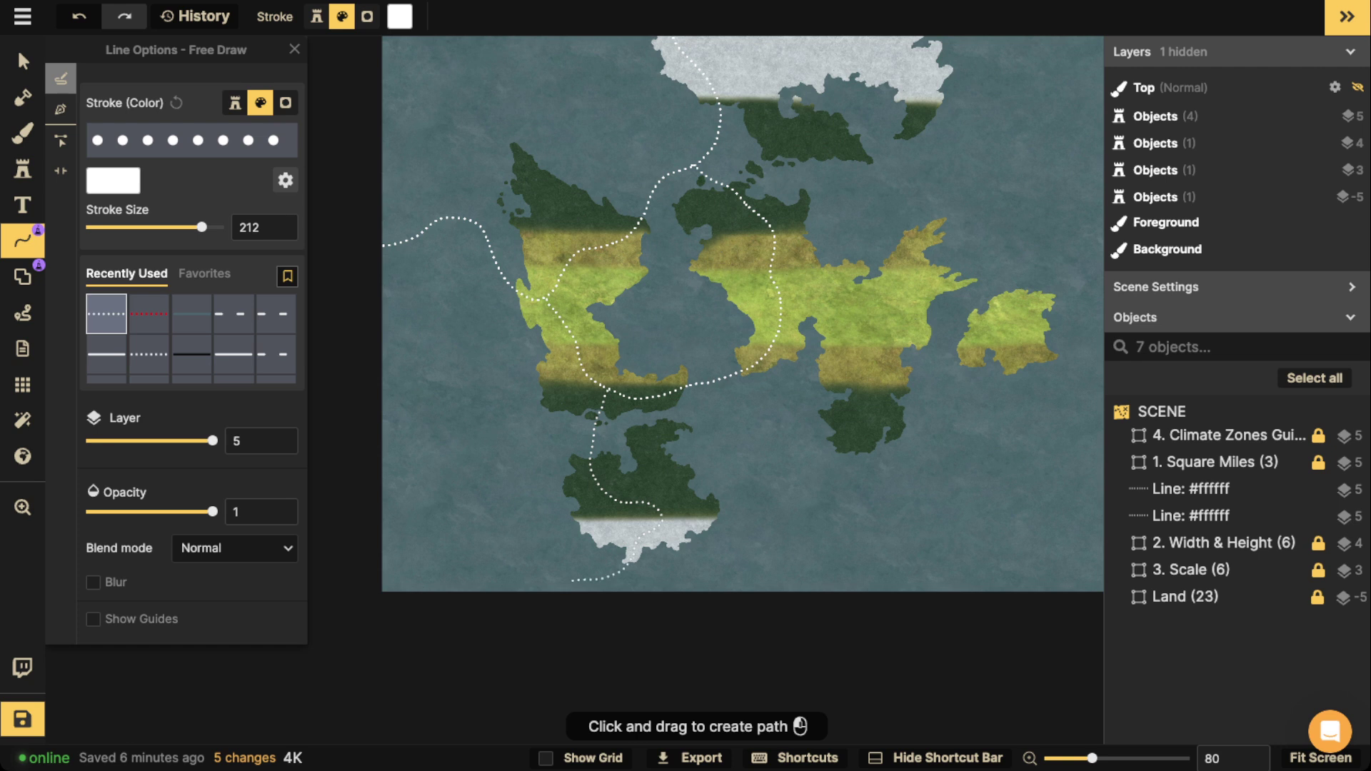
{"action": "left_click_drag", "start_coordinate": [571, 580], "coordinate": [519, 601]}
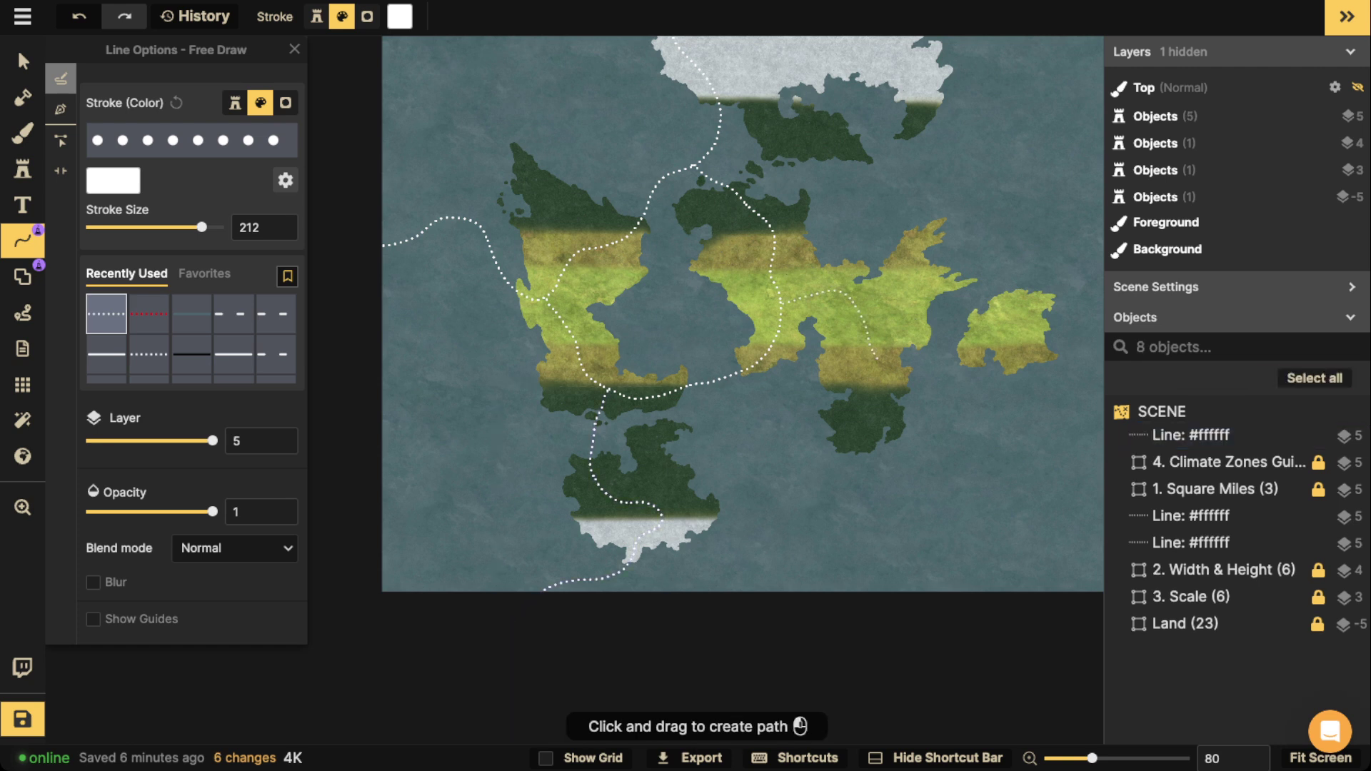
Draw a dotted plate line from the central continent down to the south polar land, with a branch southeast to the map's bottom edge.
{"action": "left_click_drag", "start_coordinate": [866, 405], "coordinate": [843, 444]}
{"action": "left_click_drag", "start_coordinate": [687, 516], "coordinate": [456, 528]}
{"action": "key", "text": "Escape"}
{"action": "key", "text": "space"}
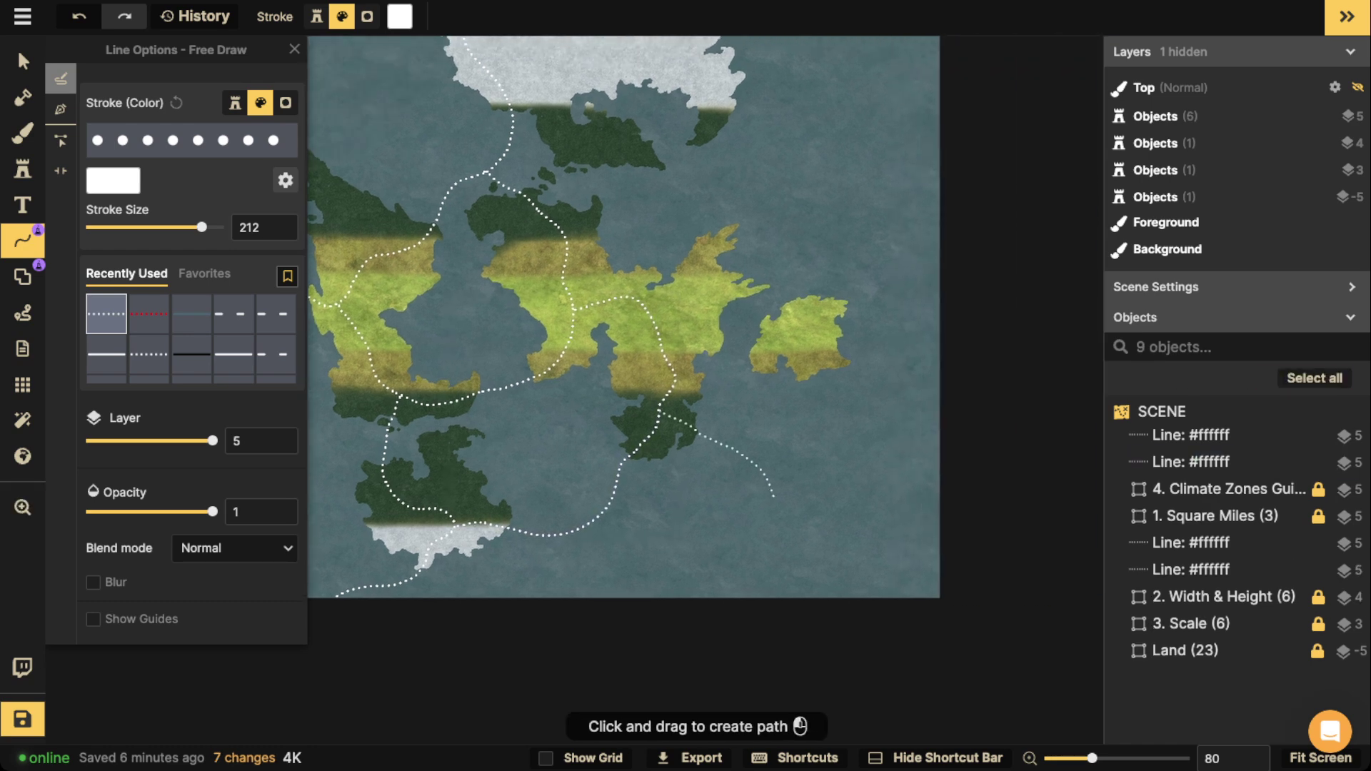
{"action": "left_click_drag", "start_coordinate": [899, 580], "coordinate": [901, 587]}
Draw a dotted plate line from the north of the central continent through the northern landmass to the map's top edge.
{"action": "key", "text": "Escape"}
{"action": "key", "text": "space"}
{"action": "left_click_drag", "start_coordinate": [686, 371], "coordinate": [824, 551]}
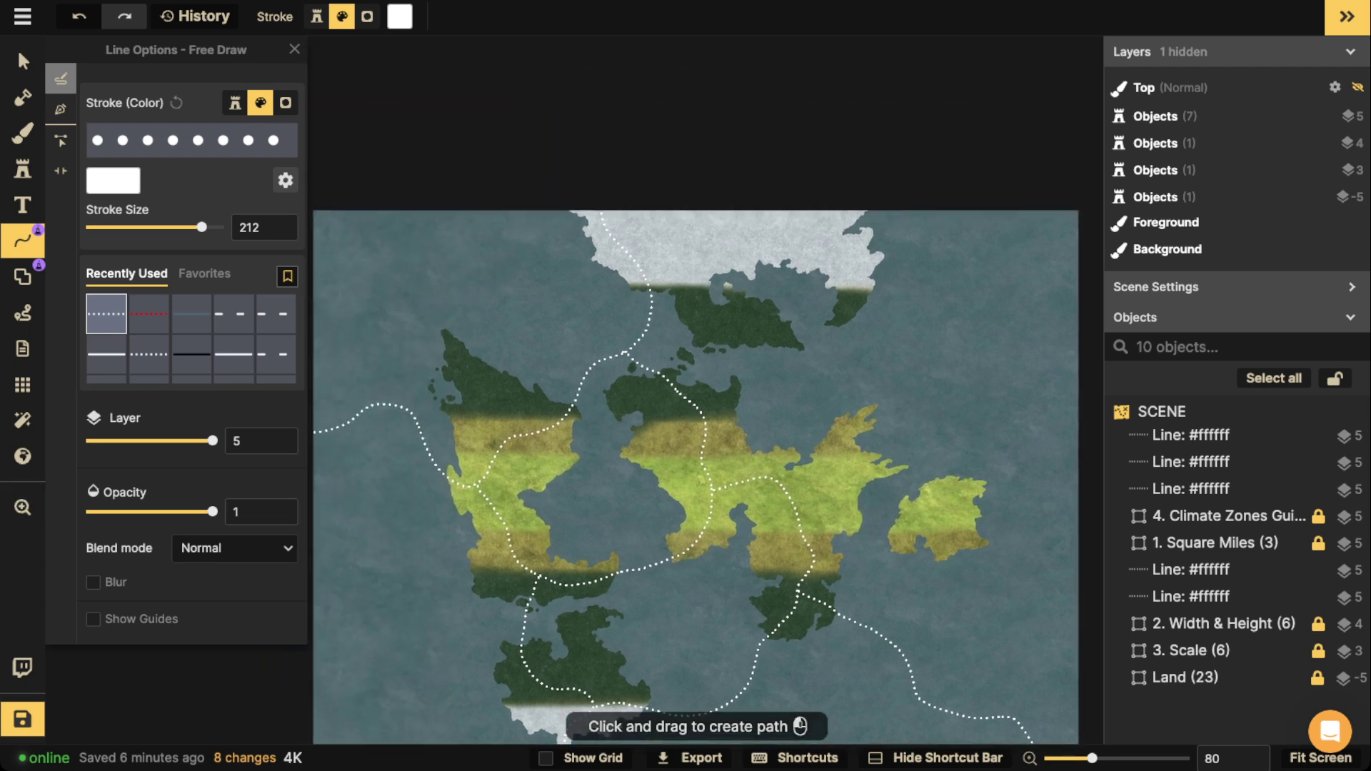
{"action": "left_click_drag", "start_coordinate": [716, 411], "coordinate": [735, 373]}
{"action": "left_click_drag", "start_coordinate": [786, 213], "coordinate": [783, 173]}
Draw a dotted plate line from the north polar land through the eastern island to the southeast line, plus a branch to the map's right edge.
{"action": "key", "text": "space"}
{"action": "left_click_drag", "start_coordinate": [783, 400], "coordinate": [611, 403]}
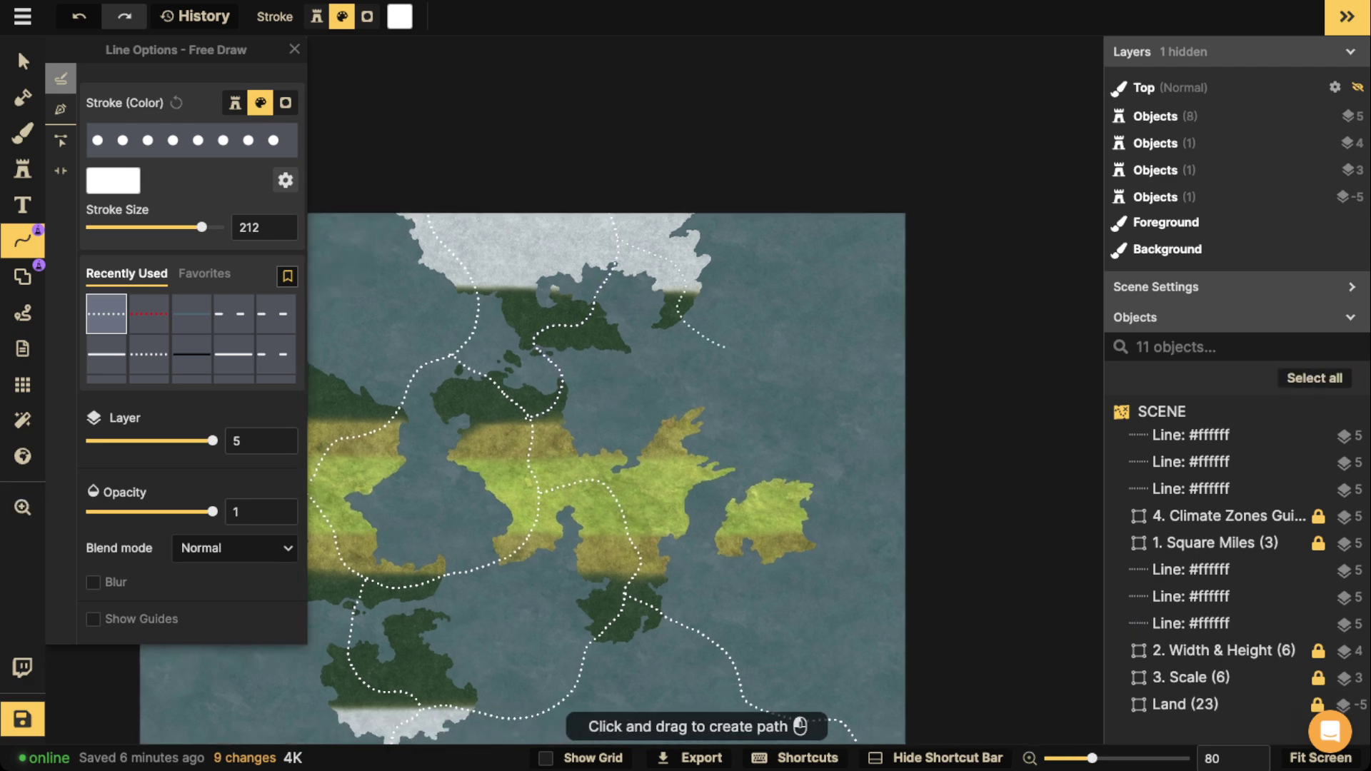
{"action": "left_click_drag", "start_coordinate": [725, 348], "coordinate": [809, 395]}
{"action": "left_click_drag", "start_coordinate": [730, 596], "coordinate": [716, 619]}
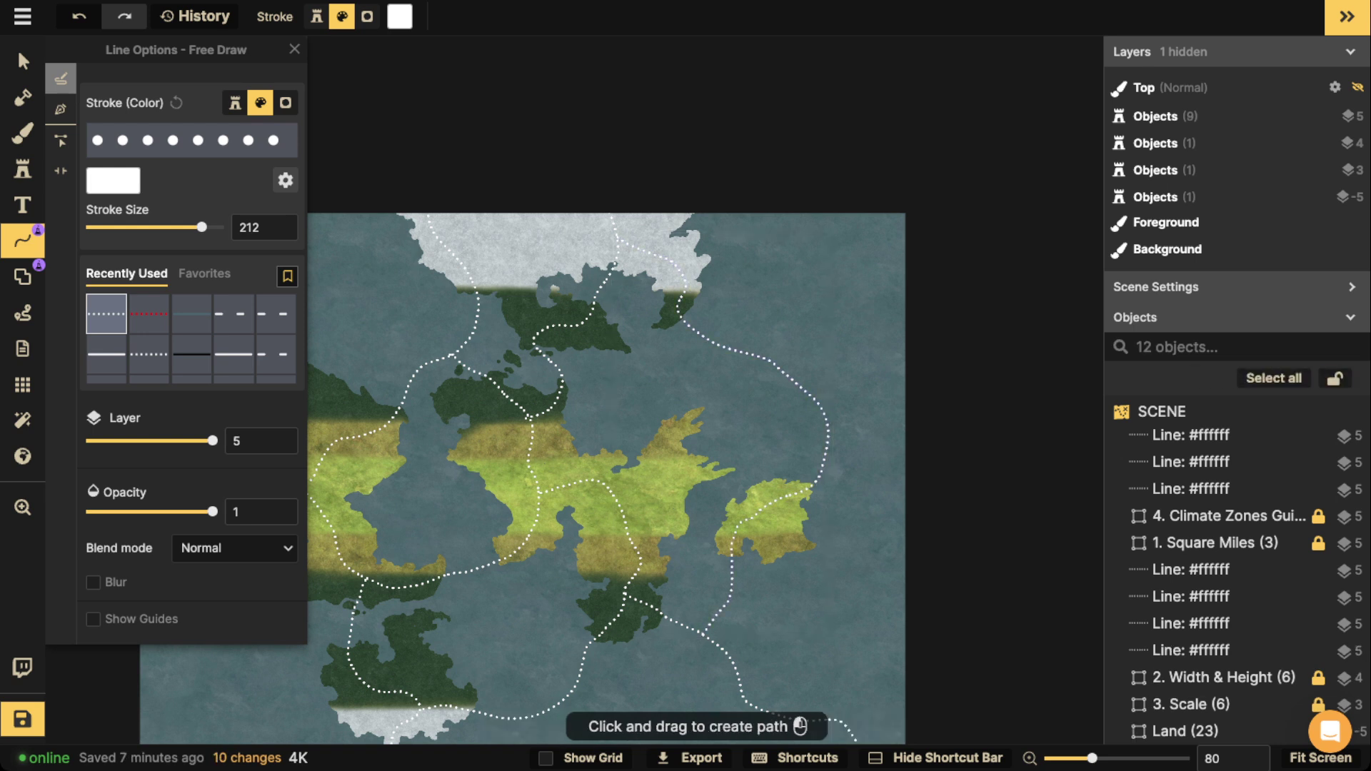
{"action": "left_click_drag", "start_coordinate": [866, 414], "coordinate": [905, 414]}
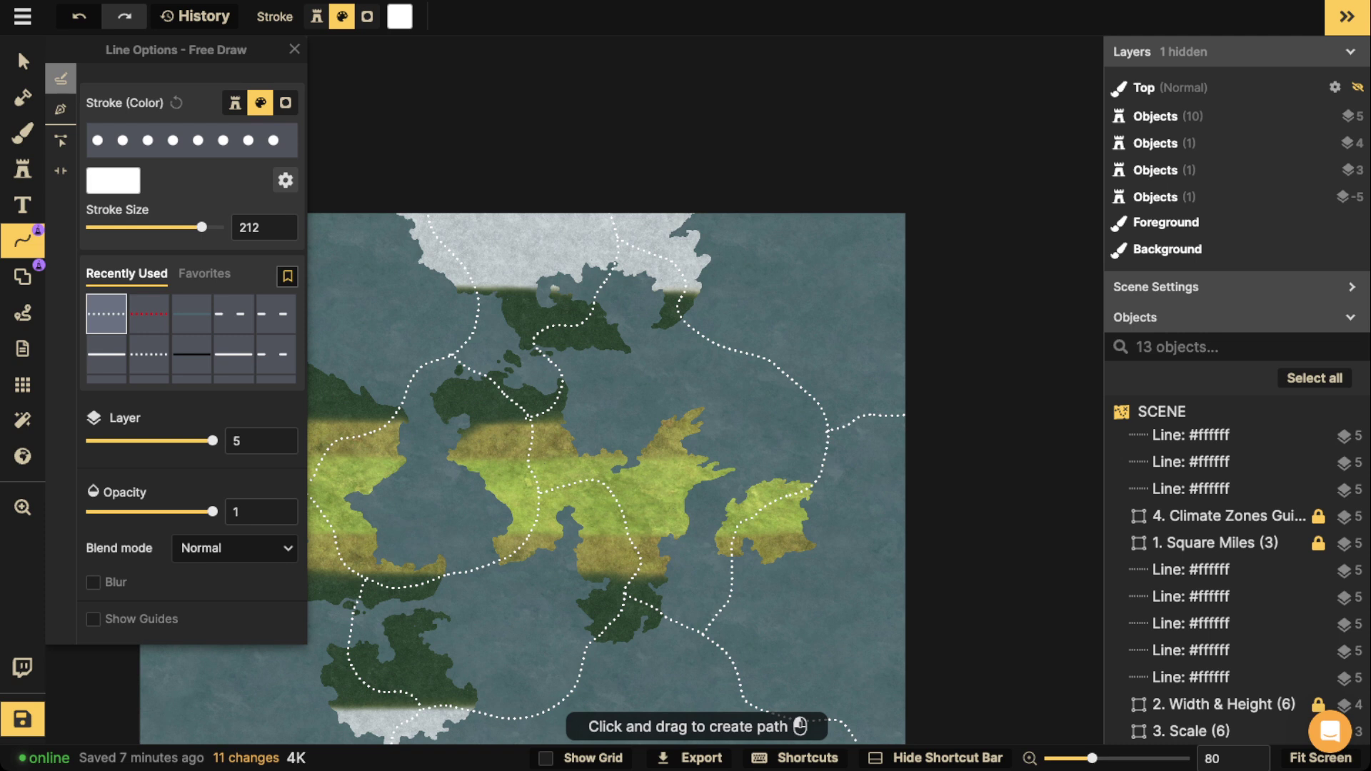
Select all the dotted plate lines and group them under the name Plates.
{"action": "scroll", "coordinate": [657, 464], "scroll_direction": "down", "scroll_amount": 2}
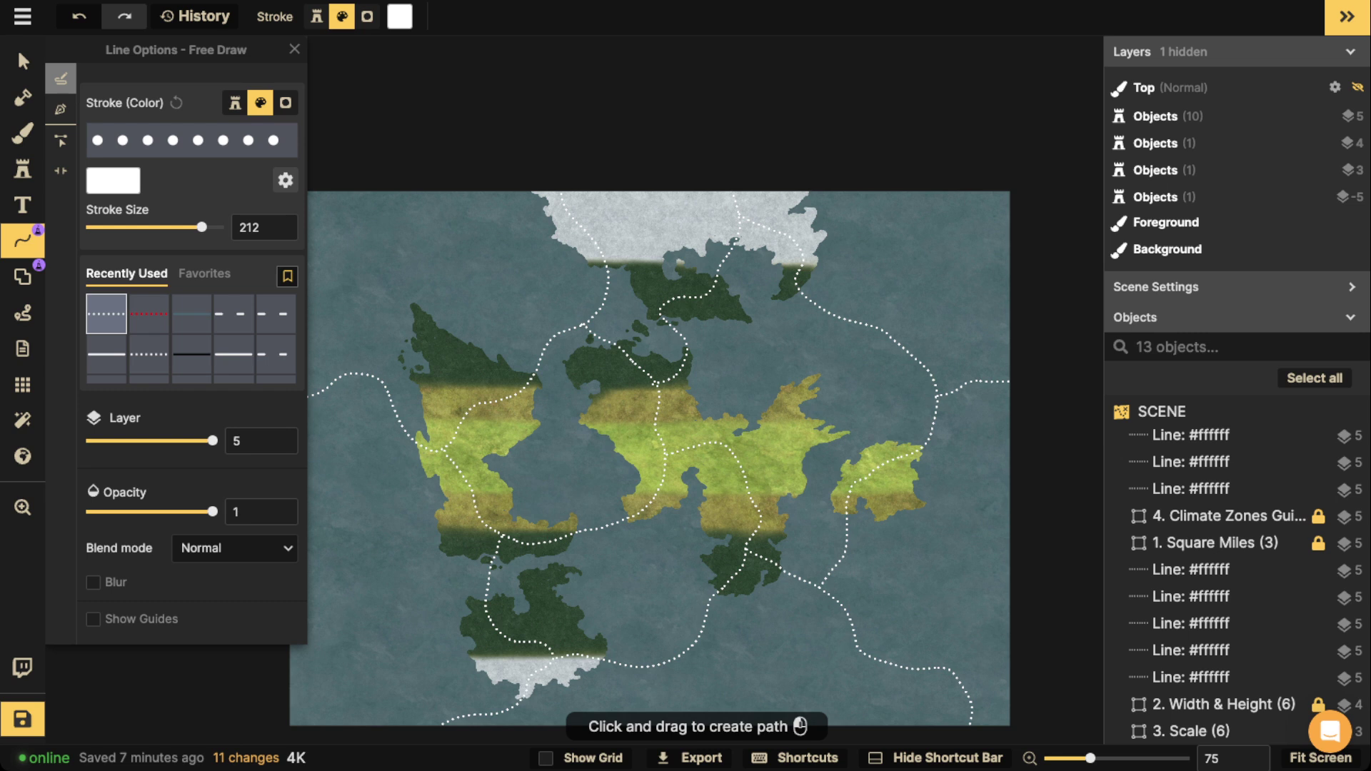
{"action": "left_click", "coordinate": [23, 62]}
{"action": "scroll", "coordinate": [364, 191], "scroll_direction": "down", "scroll_amount": 3}
{"action": "left_click_drag", "start_coordinate": [157, 127], "coordinate": [881, 637]}
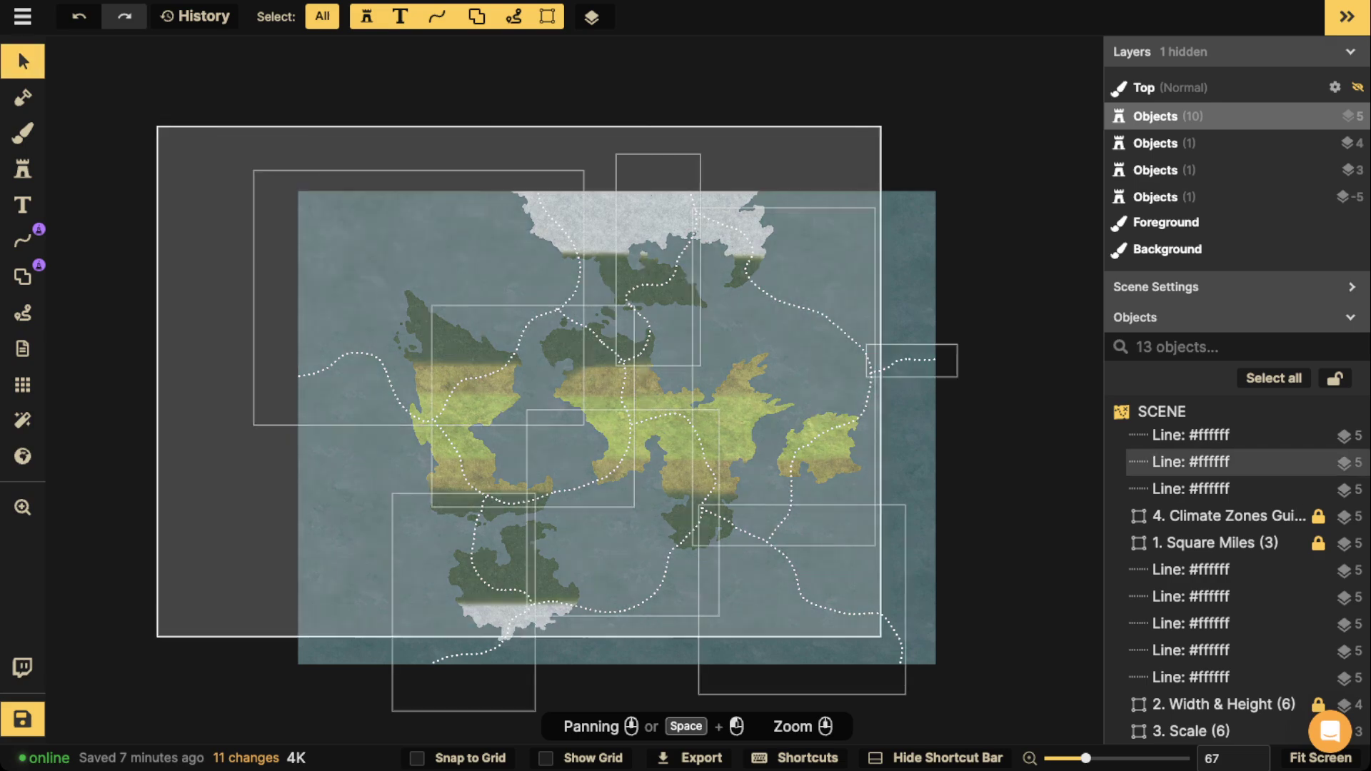
{"action": "left_click", "coordinate": [1039, 16]}
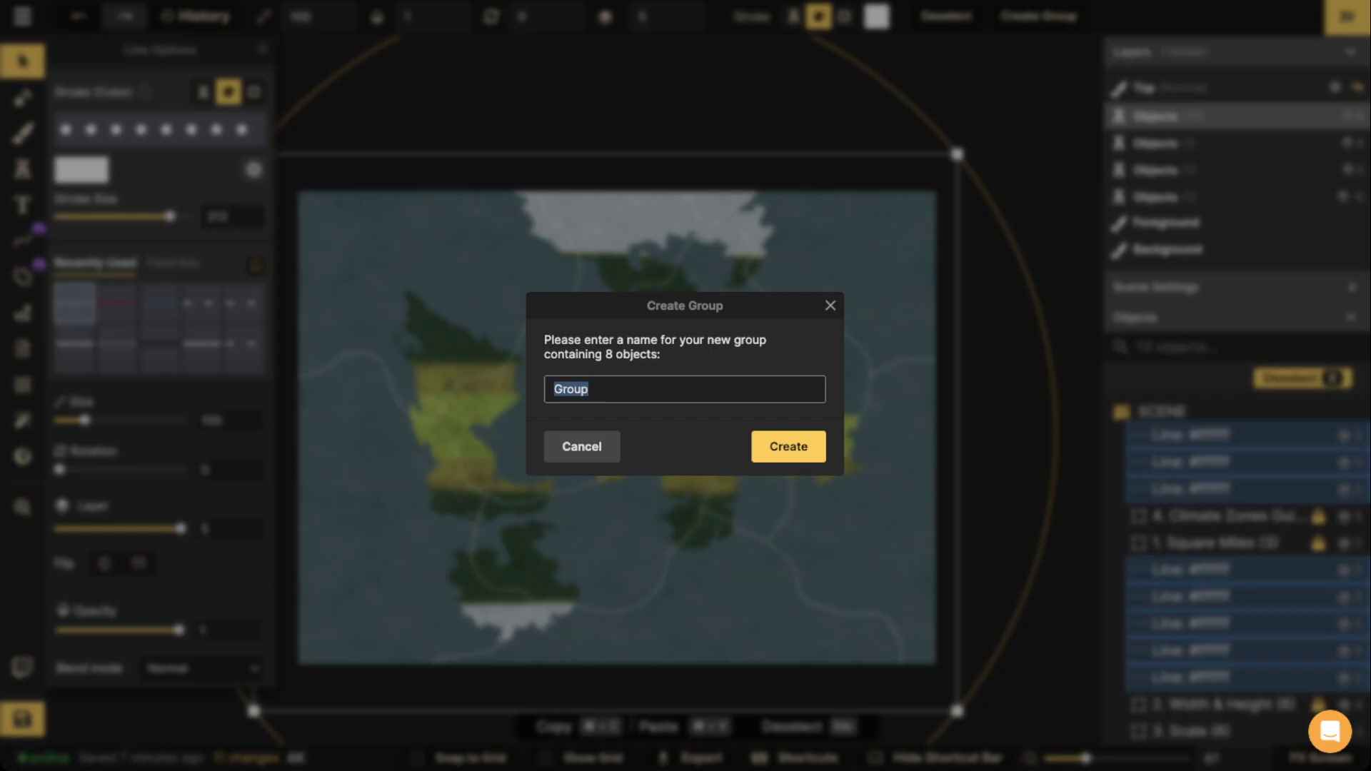
{"action": "type", "text": "Plates"}
{"action": "key", "text": "Return"}
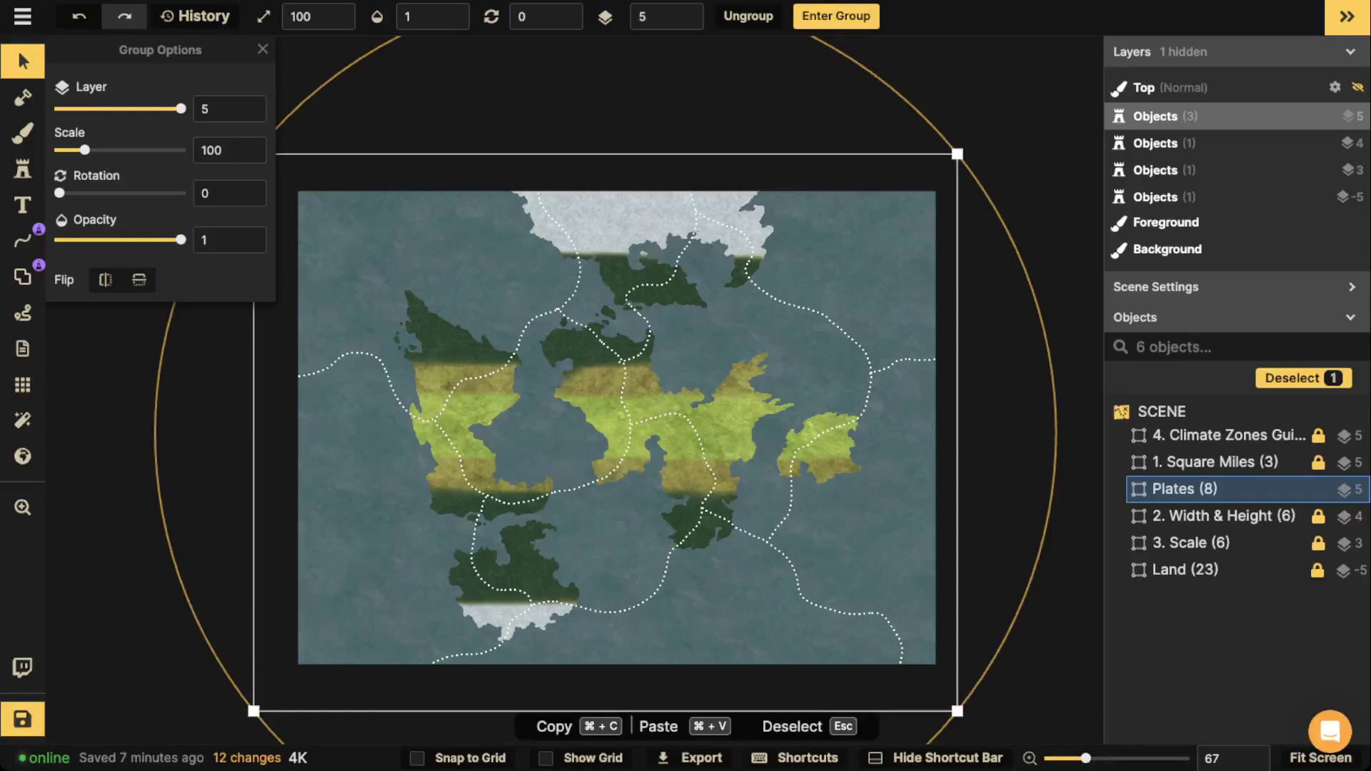
Set the Plates group's layer to -4 and lock the group.
{"action": "left_click", "coordinate": [697, 16]}
{"action": "left_click", "coordinate": [687, 22]}
{"action": "left_click", "coordinate": [686, 22]}
{"action": "left_click", "coordinate": [686, 22]}
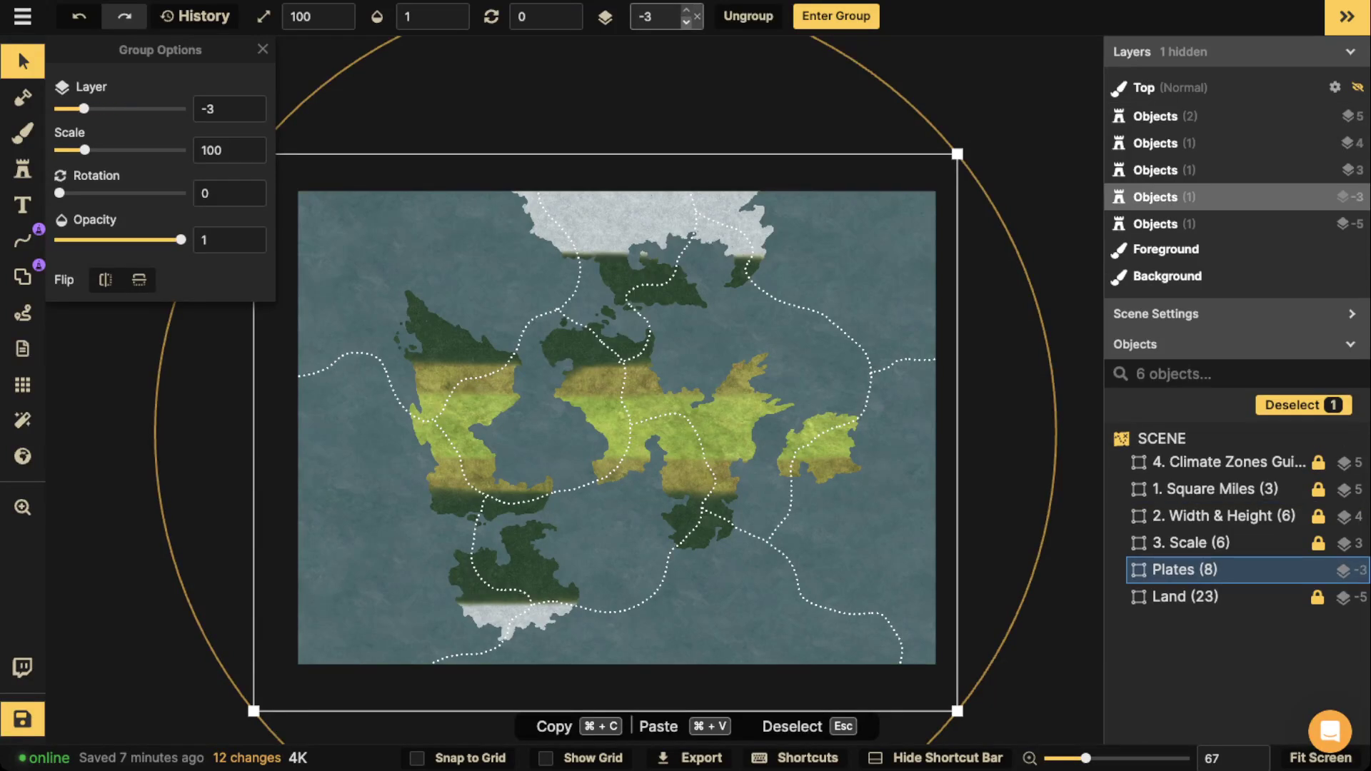
{"action": "left_click", "coordinate": [686, 22]}
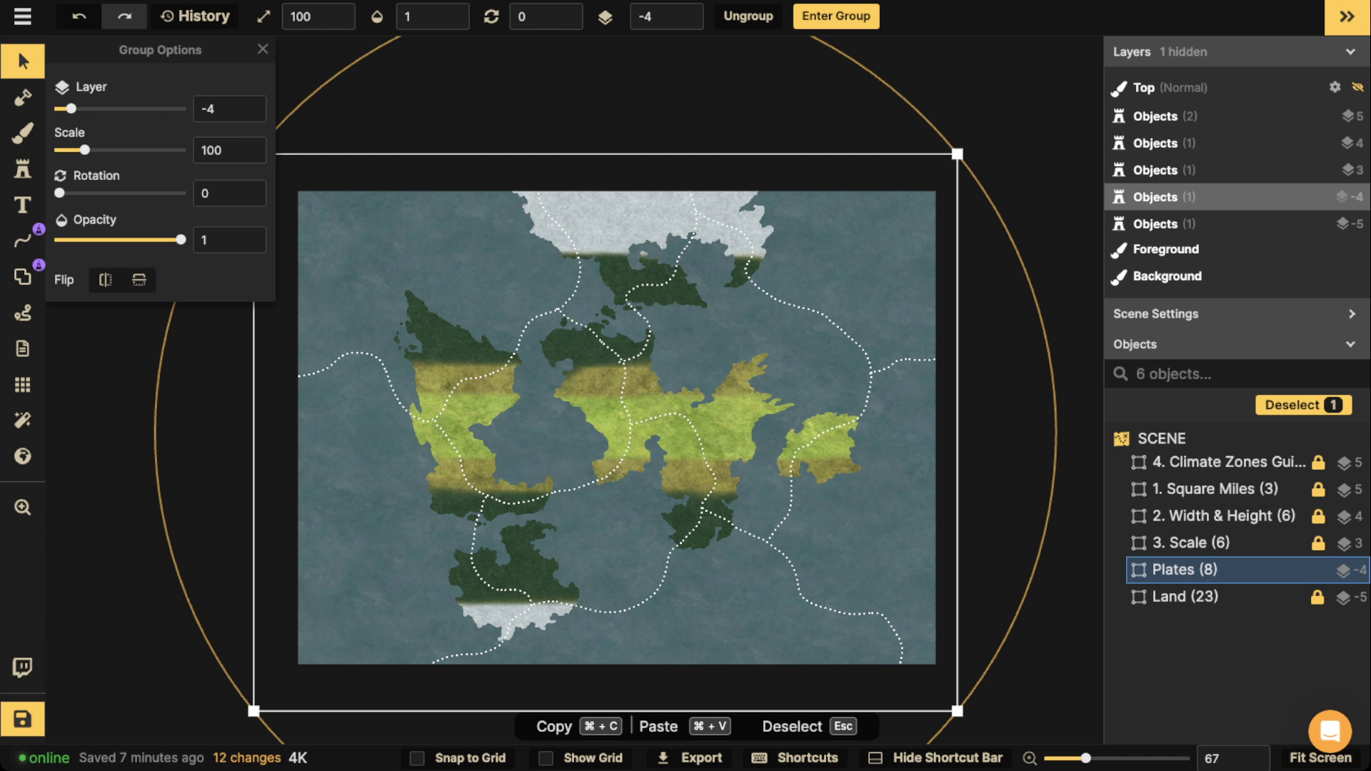
{"action": "mouse_move", "coordinate": [1318, 569]}
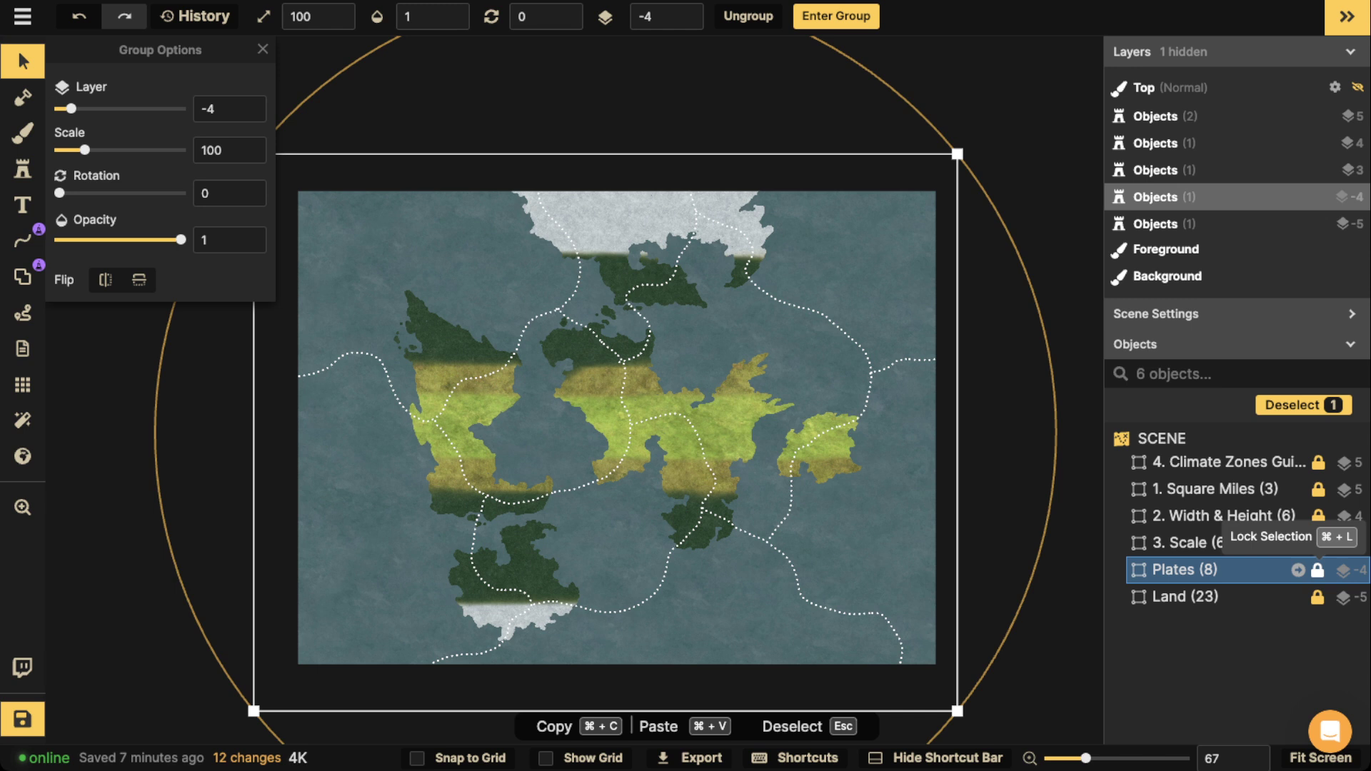
{"action": "left_click", "coordinate": [1318, 570]}
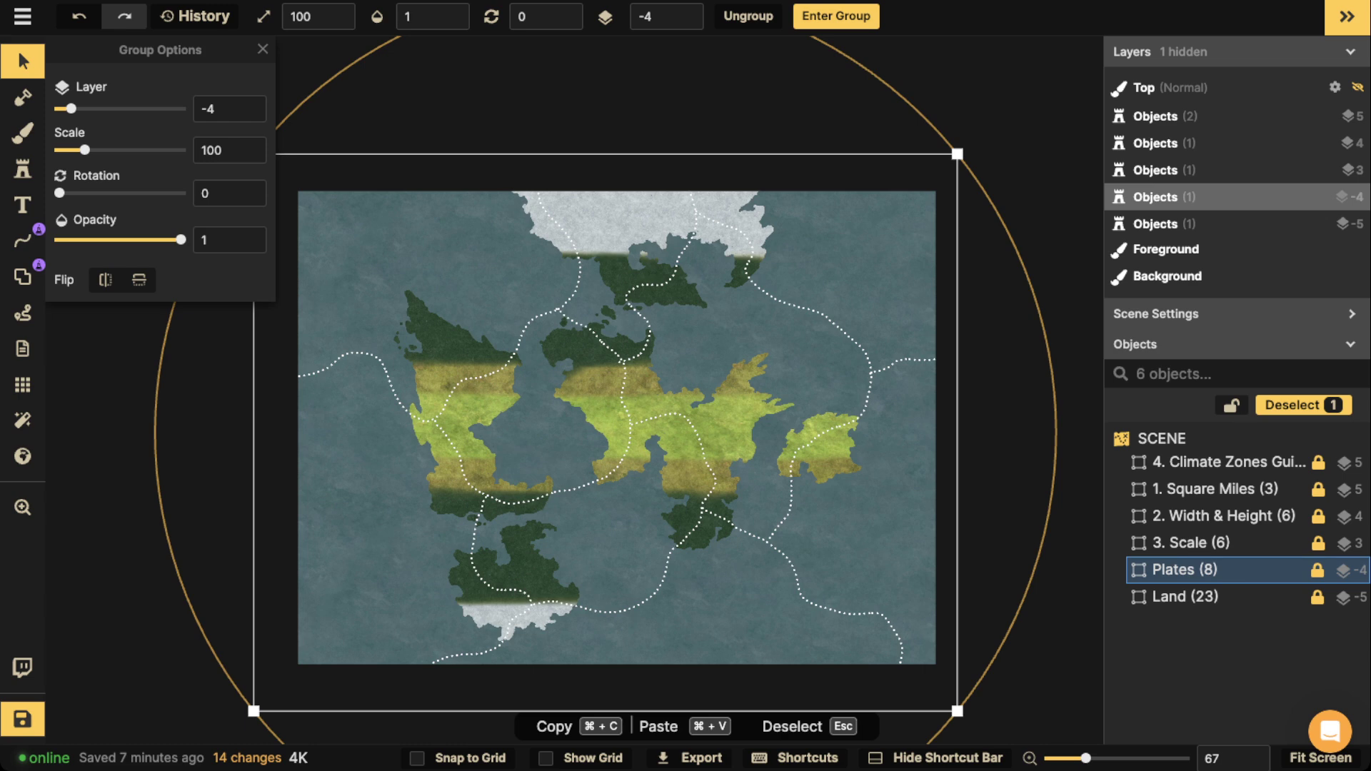
Choose the brown rocky mountain stamp set from the Core pack of the Fantasy World stamp catalog.
{"action": "scroll", "coordinate": [563, 358], "scroll_direction": "up", "scroll_amount": 5}
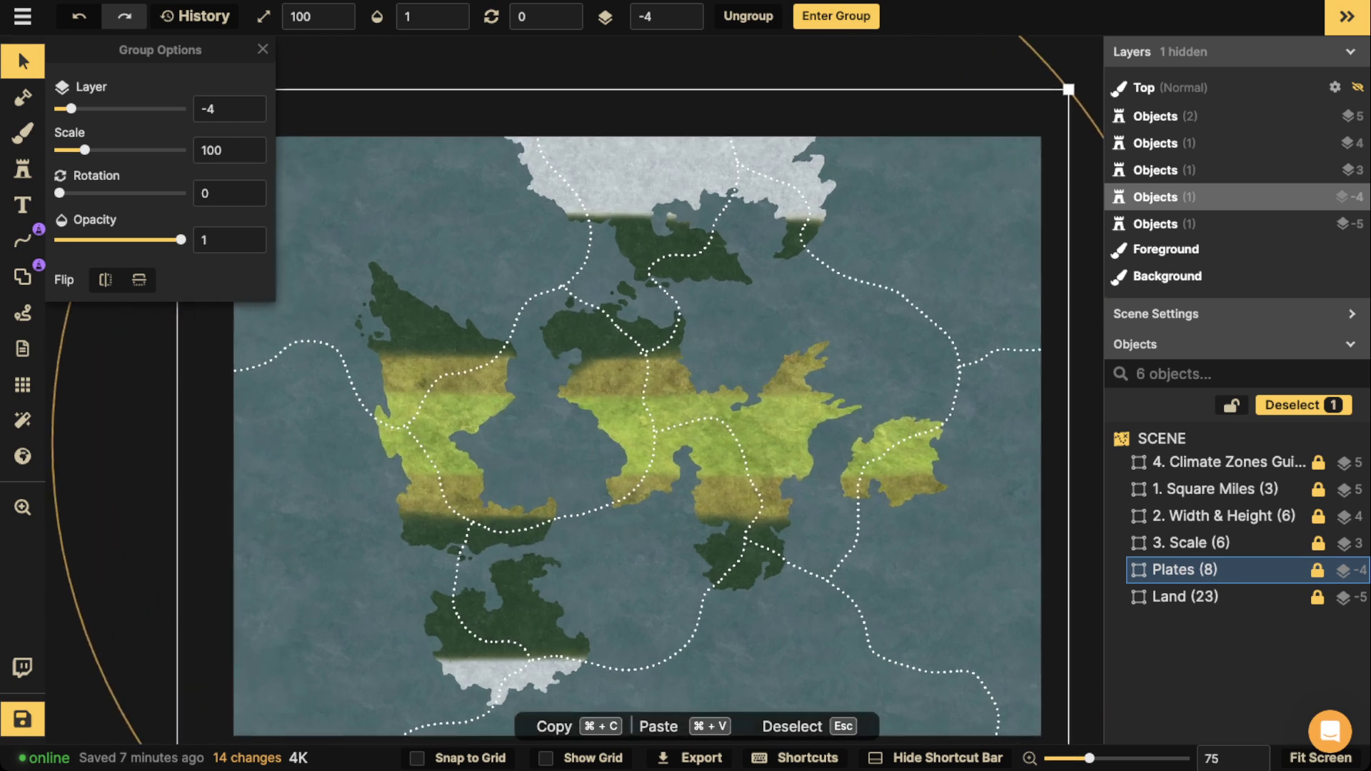
{"action": "left_click", "coordinate": [23, 168]}
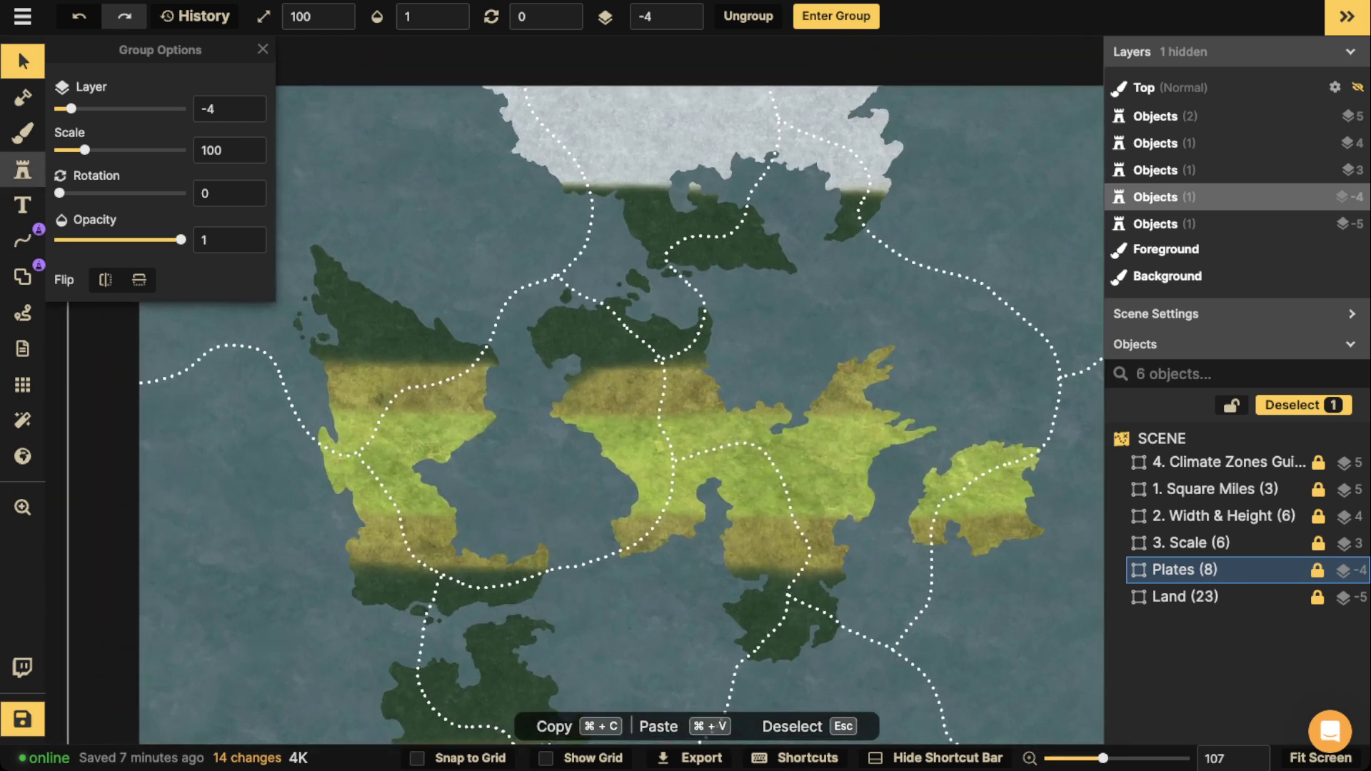
{"action": "key", "text": "f"}
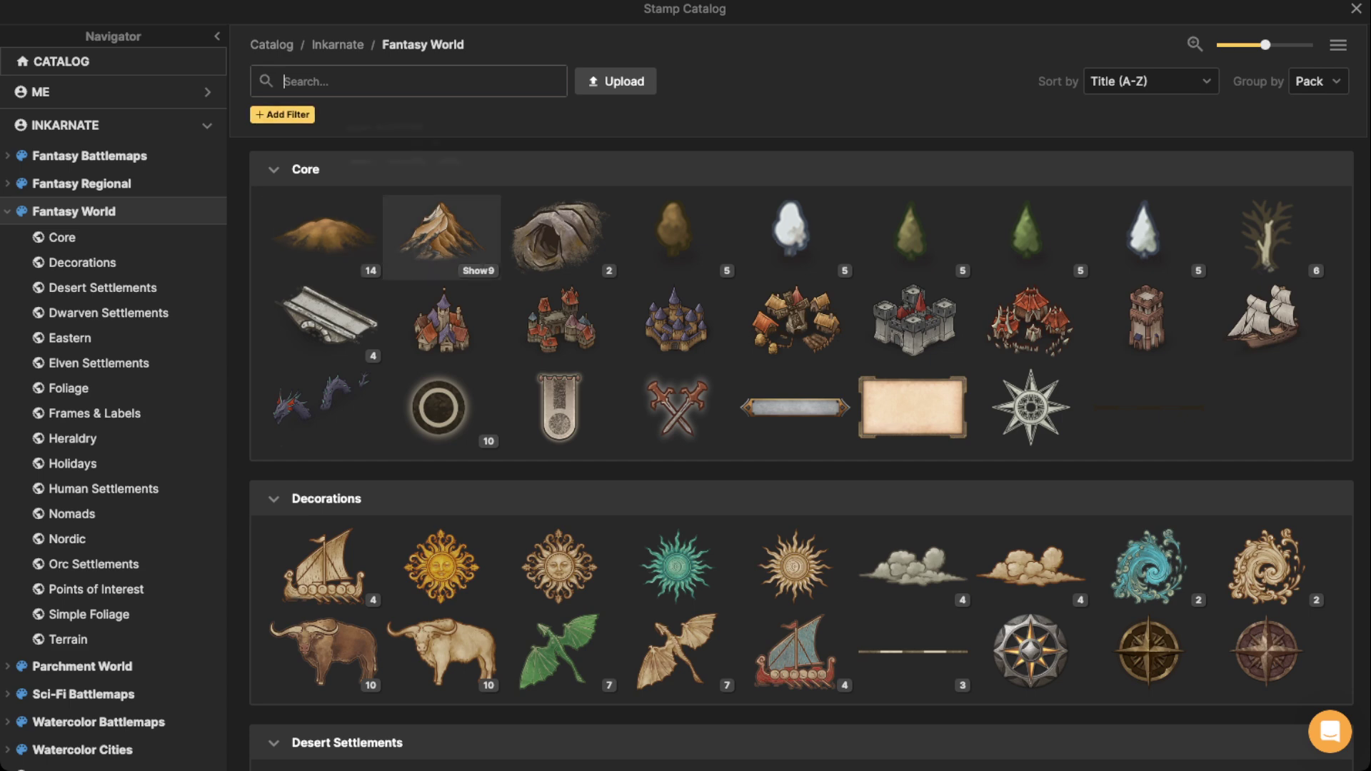
{"action": "left_click", "coordinate": [439, 235]}
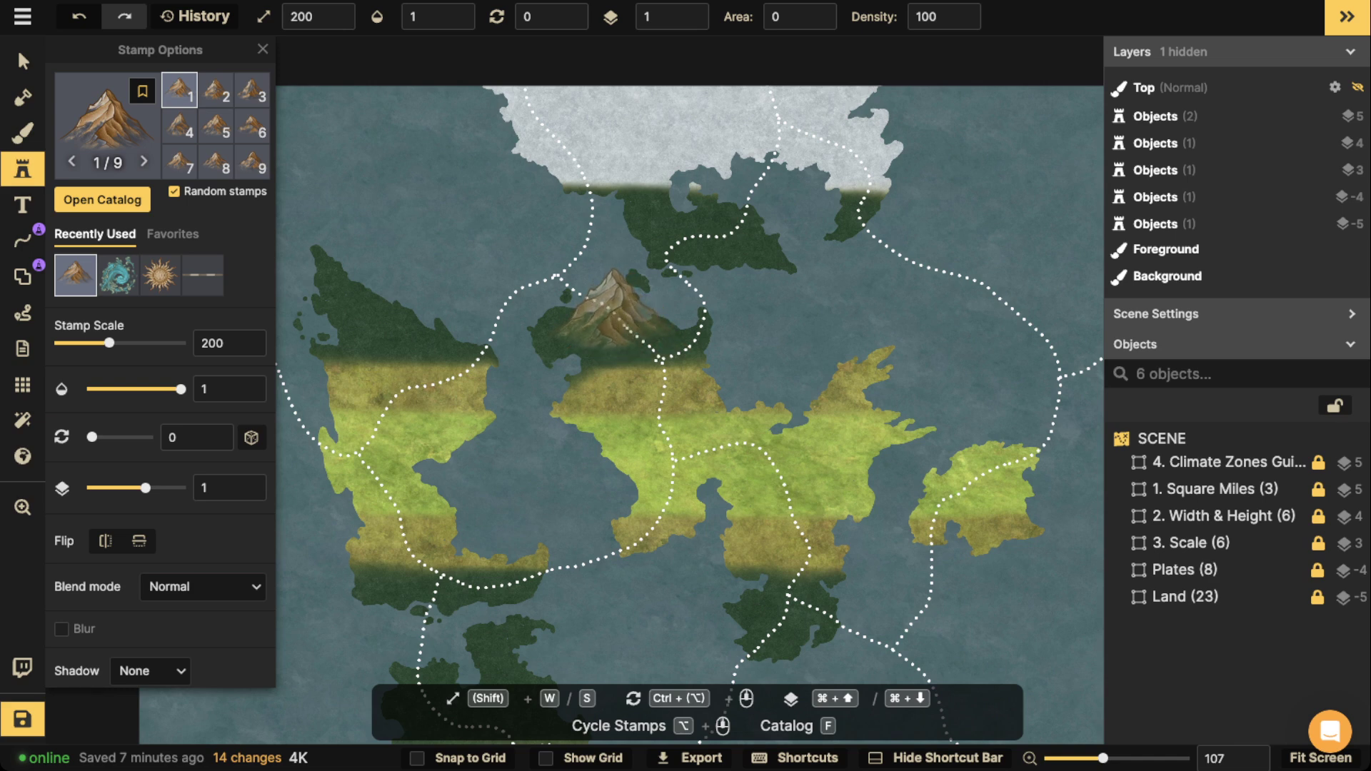
Reduce the mountain stamp's scale to 70 over the northern part of the central continent.
{"action": "scroll", "coordinate": [614, 314], "scroll_direction": "up", "scroll_amount": 3}
{"action": "scroll", "coordinate": [615, 314], "scroll_direction": "up", "scroll_amount": 3}
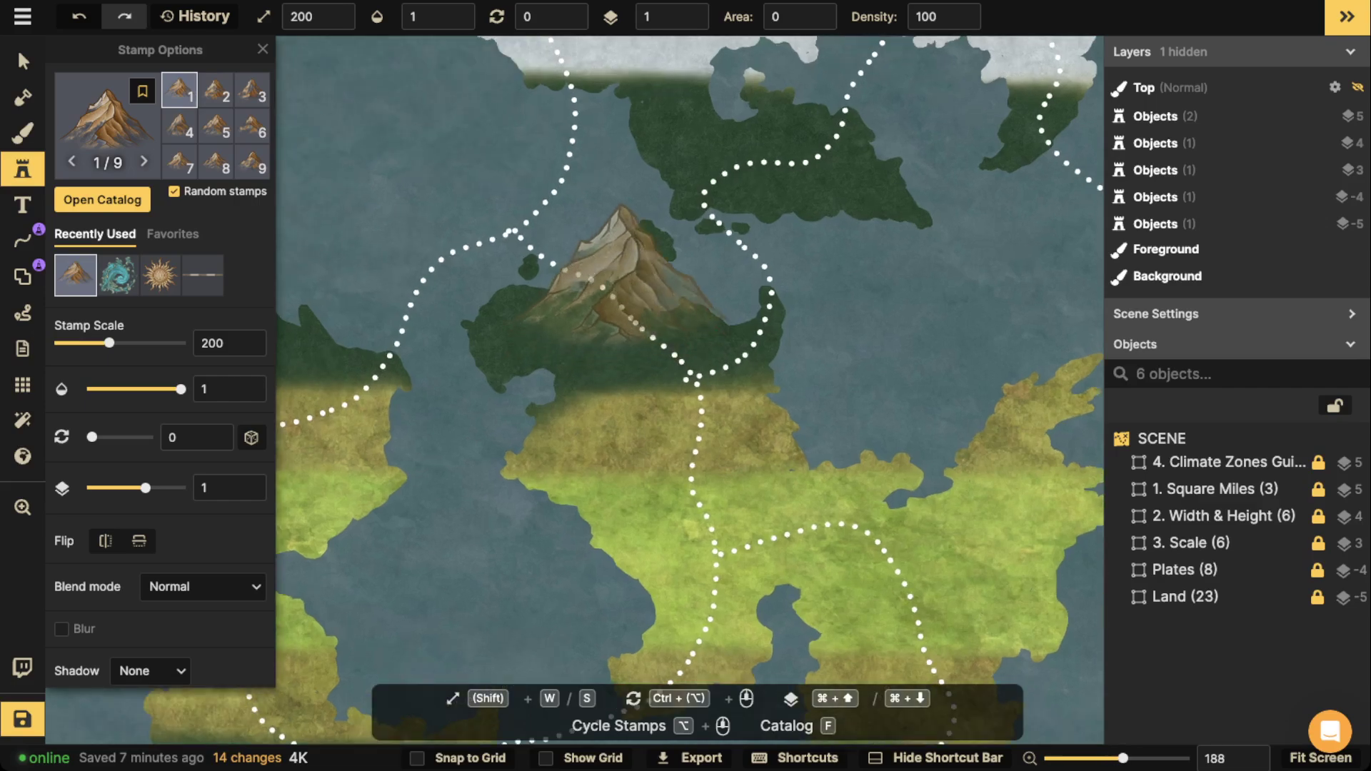
{"action": "key", "text": "s"}
{"action": "key", "text": "s"}
{"action": "key", "text": "s"}
{"action": "key", "text": "s"}
{"action": "key", "text": "s"}
{"action": "key", "text": "s"}
{"action": "key", "text": "s"}
{"action": "key", "text": "s"}
{"action": "key", "text": "s"}
{"action": "key", "text": "s"}
{"action": "key", "text": "s"}
{"action": "key", "text": "s"}
{"action": "key", "text": "s"}
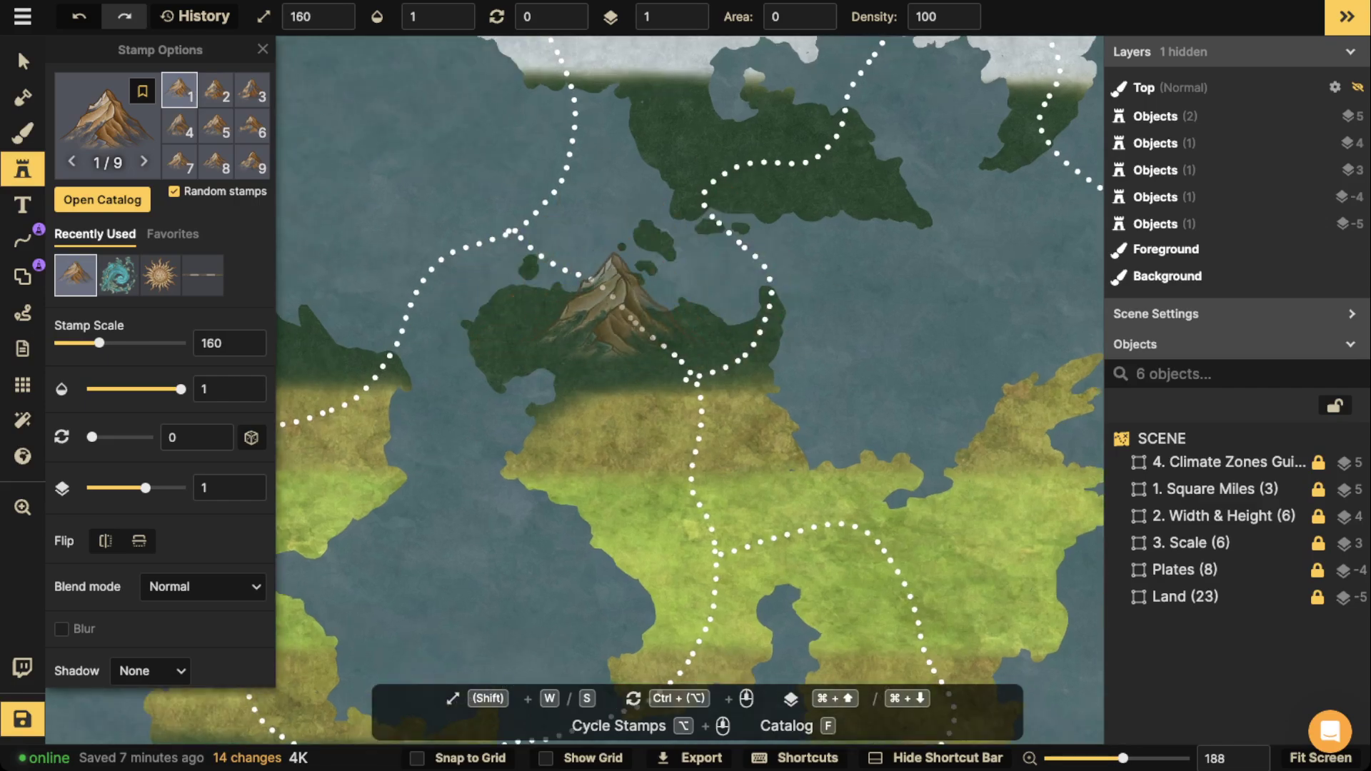
{"action": "scroll", "coordinate": [614, 314], "scroll_direction": "up", "scroll_amount": 3}
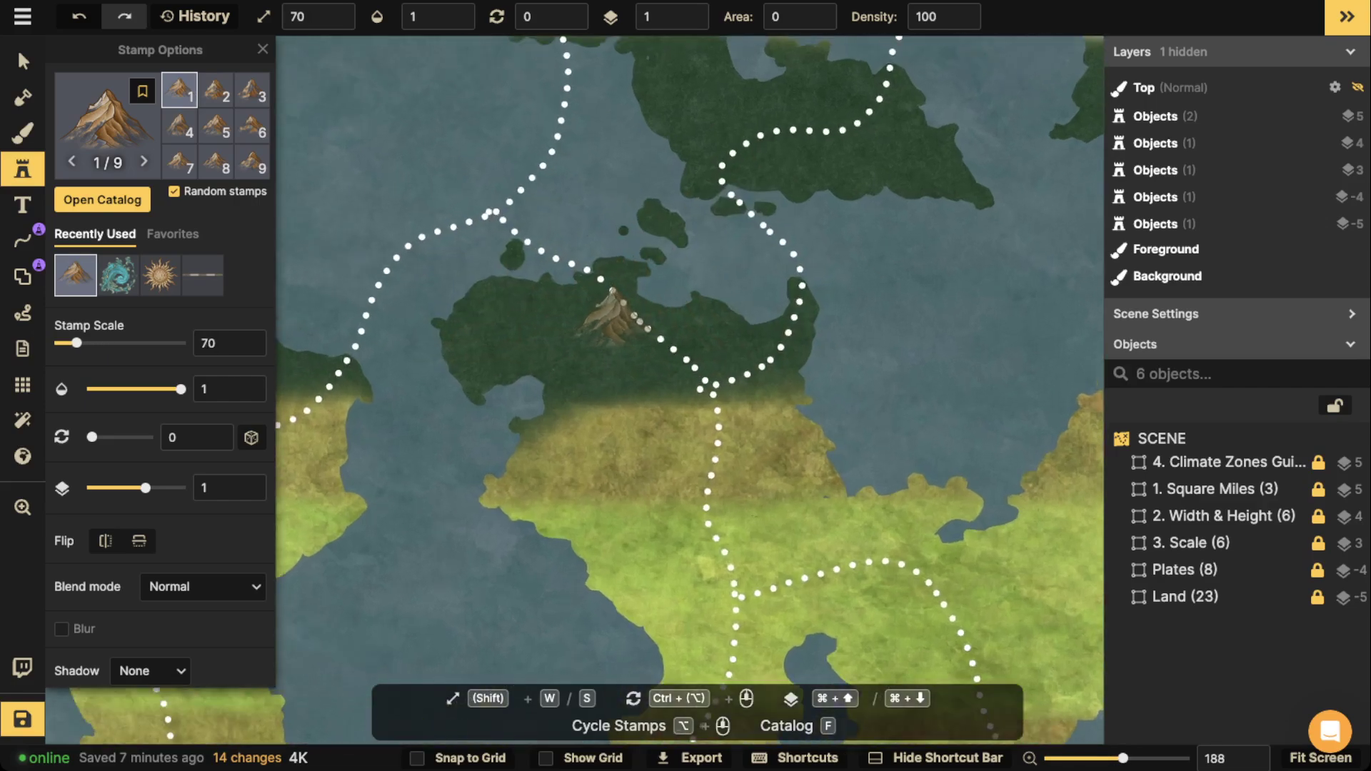
Reduce the mountain stamp's scale to 50.
{"action": "key", "text": "s"}
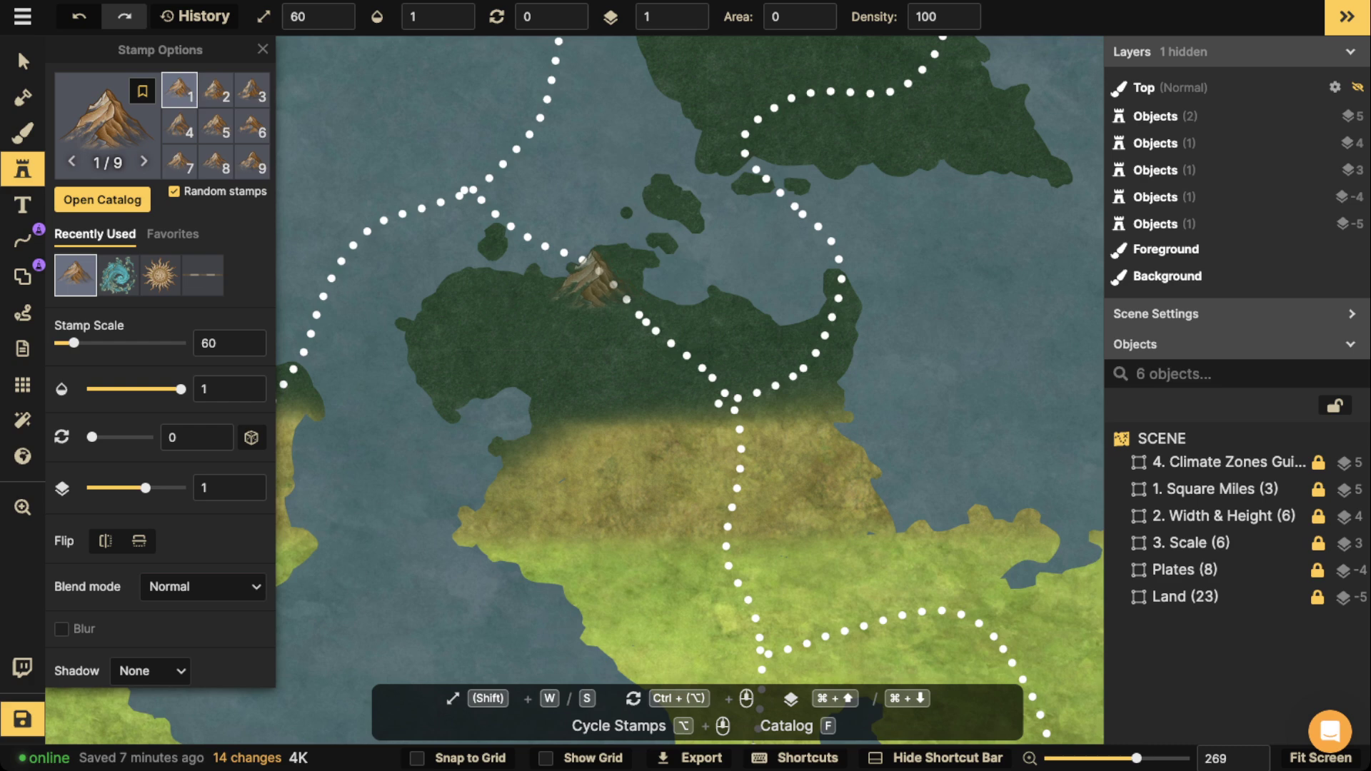
{"action": "key", "text": "s"}
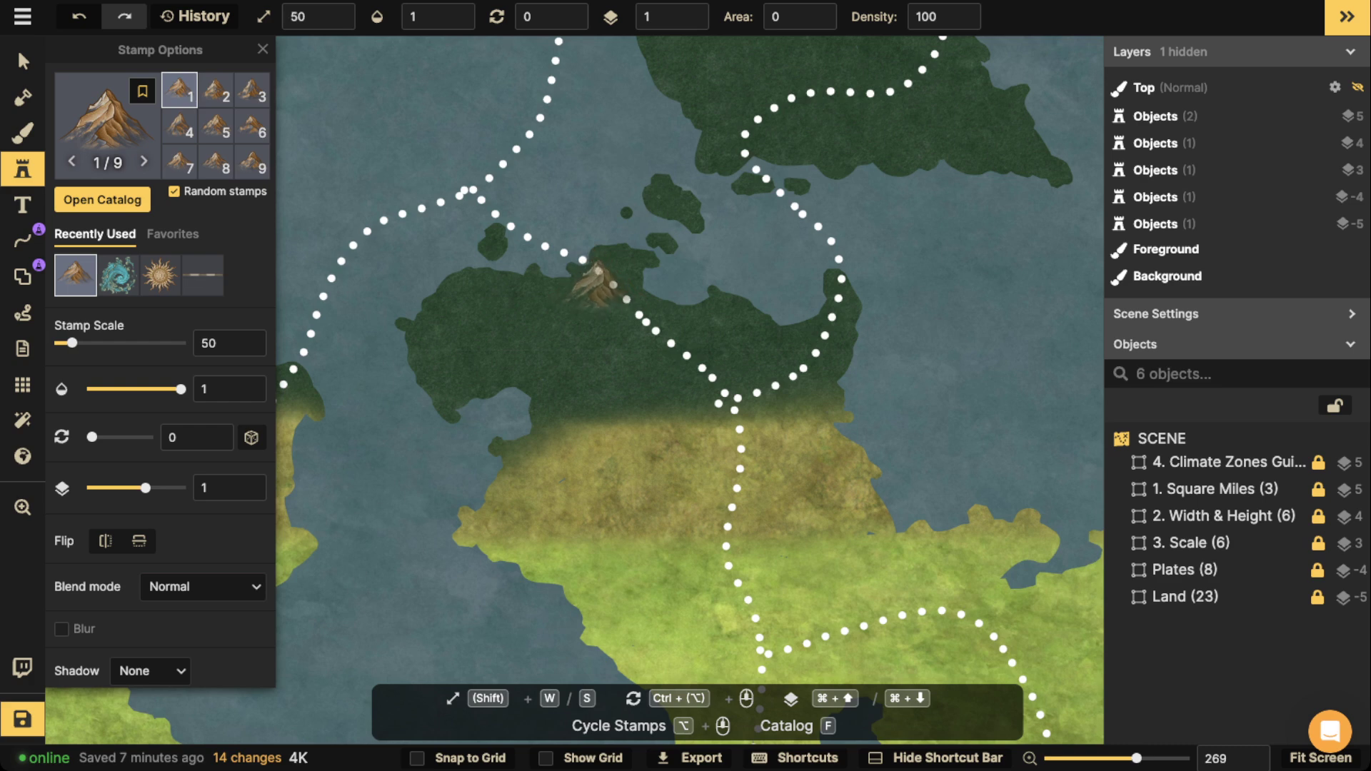
Try painting a continuous mountain range along the plate boundary in the northern central continent, and undo it.
{"action": "mouse_move", "coordinate": [596, 280]}
{"action": "left_mouse_down"}
{"action": "mouse_move", "coordinate": [740, 379]}
{"action": "mouse_move", "coordinate": [739, 518]}
{"action": "left_mouse_up"}
{"action": "scroll", "coordinate": [554, 346], "scroll_direction": "down", "scroll_amount": 3}
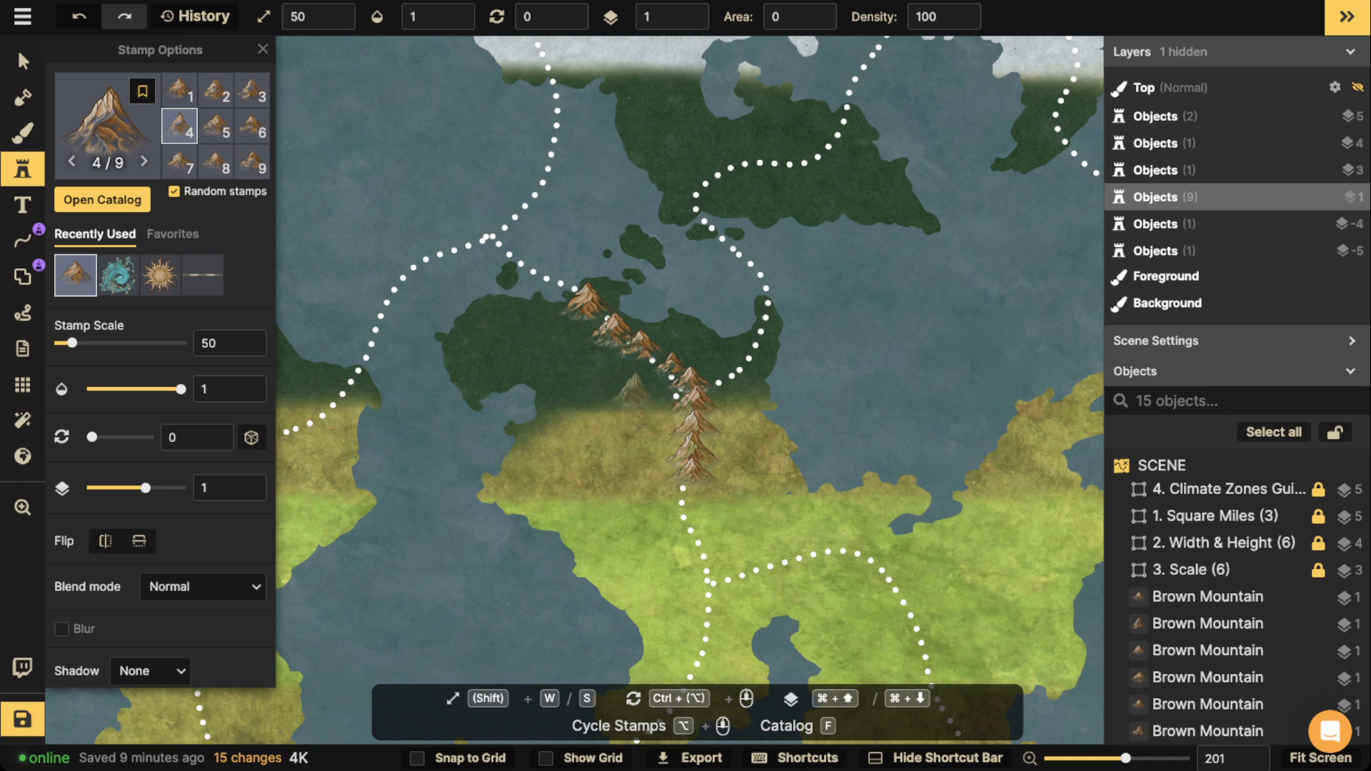
{"action": "key", "text": "ctrl+z"}
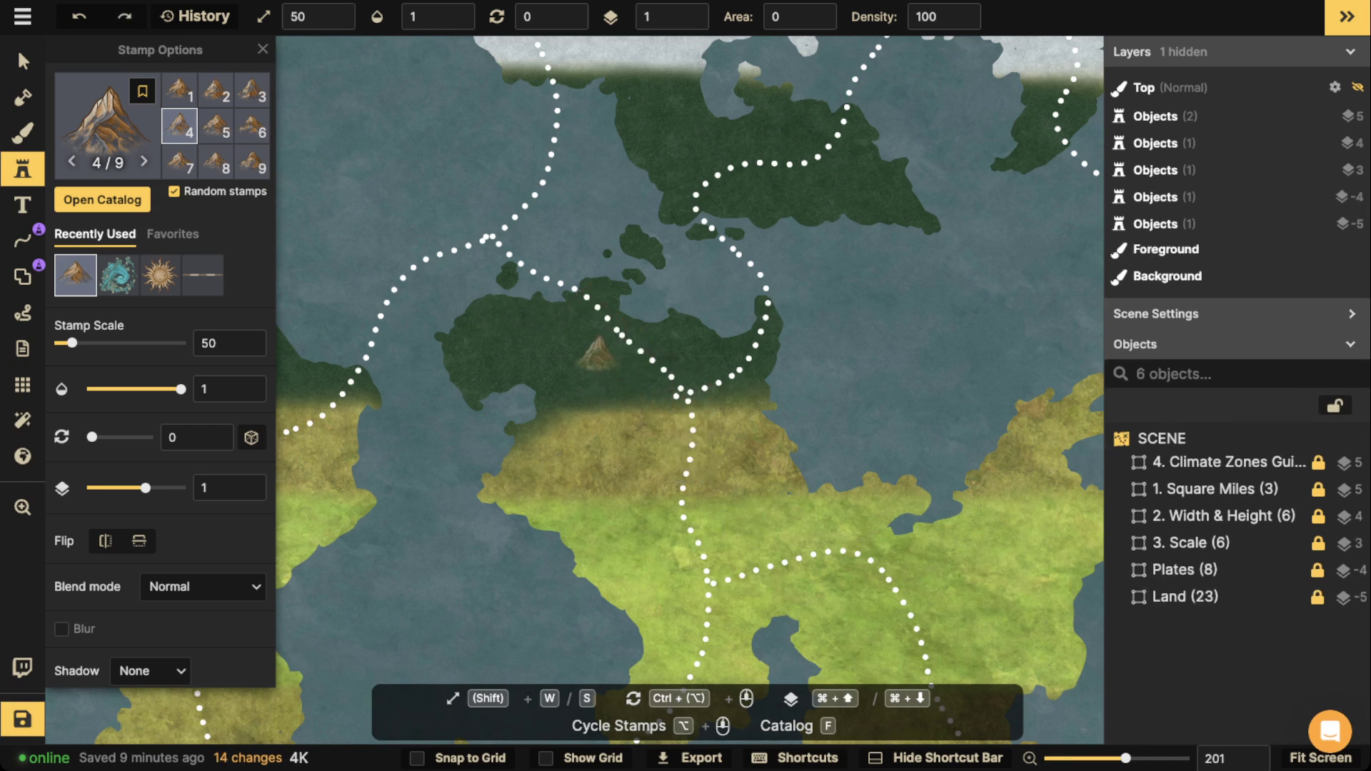
{"action": "scroll", "coordinate": [590, 318], "scroll_direction": "down", "scroll_amount": 2}
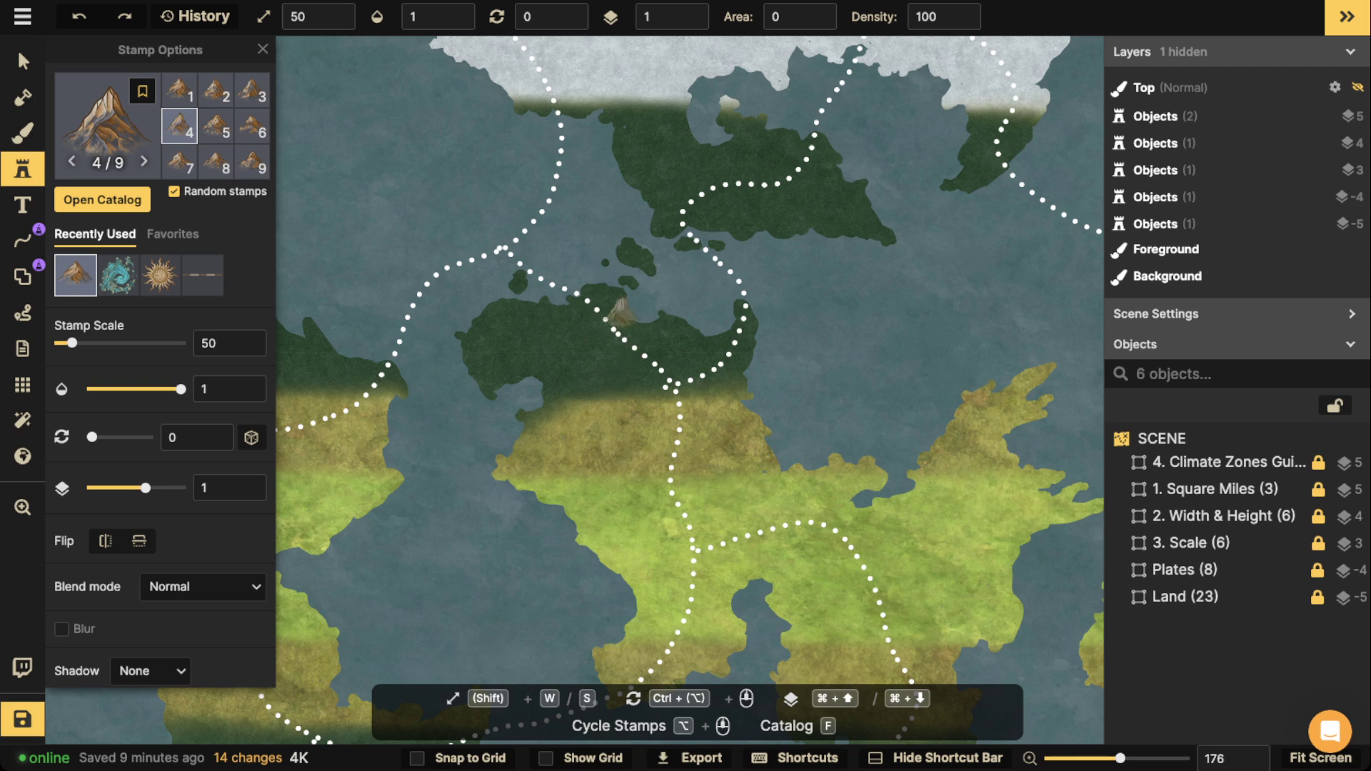
{"action": "scroll", "coordinate": [673, 423], "scroll_direction": "down", "scroll_amount": 1}
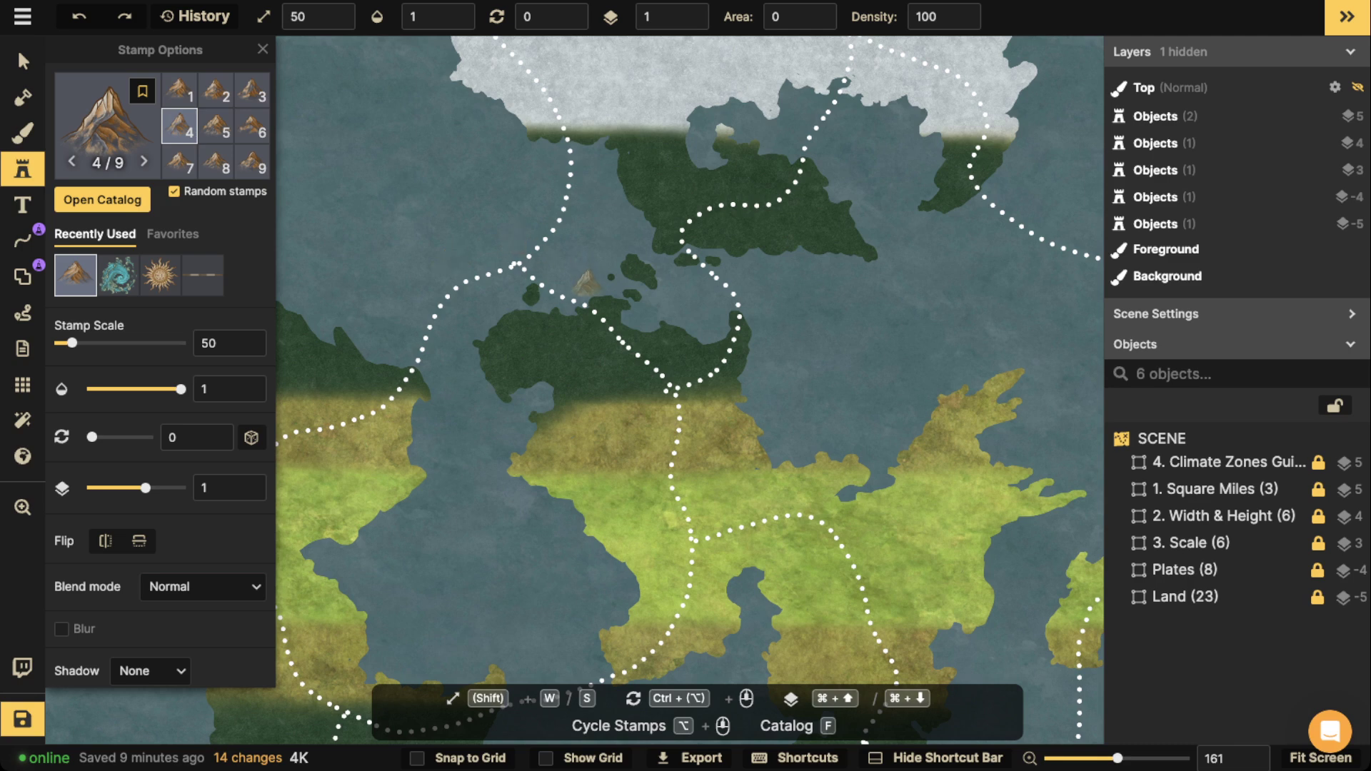
{"action": "left_click", "coordinate": [575, 311]}
{"action": "left_click", "coordinate": [107, 126]}
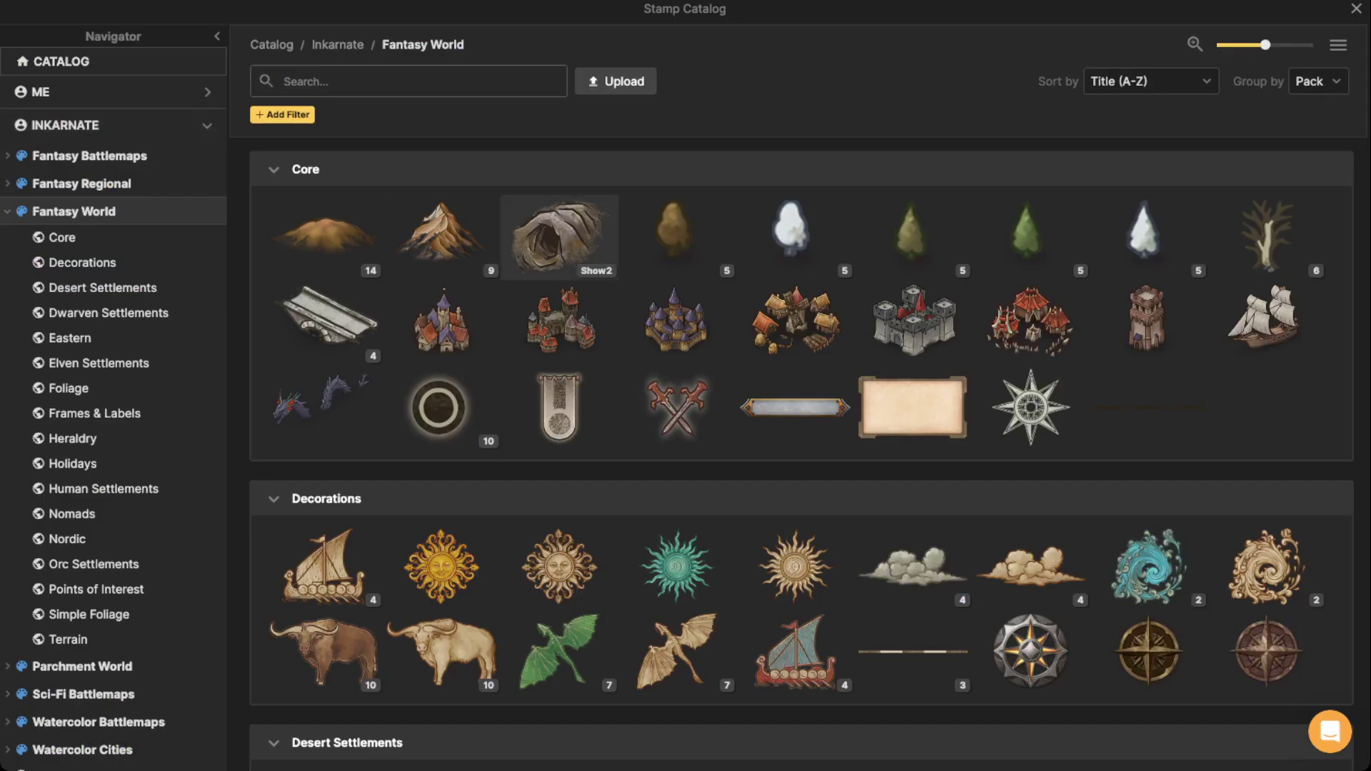
{"action": "scroll", "coordinate": [558, 237], "scroll_direction": "down", "scroll_amount": 2}
{"action": "key", "text": "Escape"}
{"action": "scroll", "coordinate": [566, 339], "scroll_direction": "up", "scroll_amount": 3}
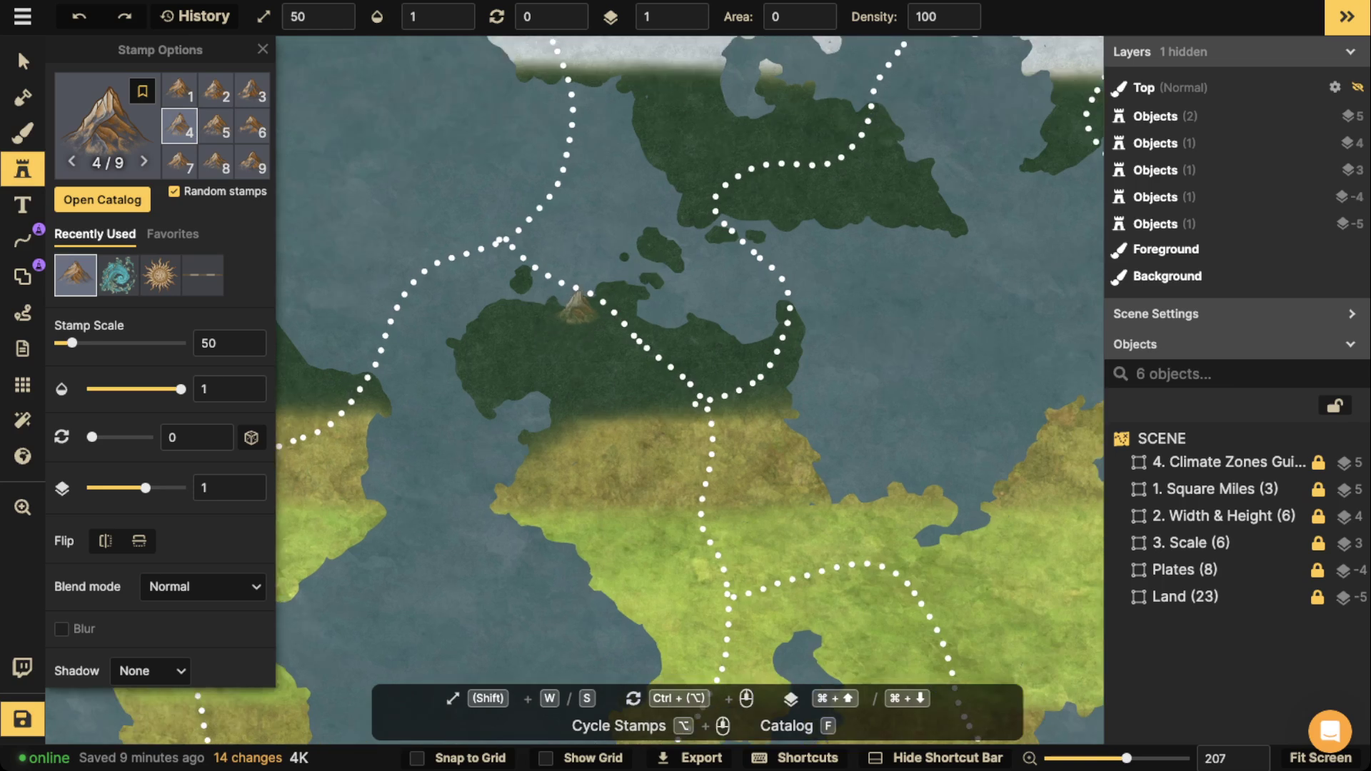
Try placing three widely spaced single mountains down the western side of the central continent, and undo them.
{"action": "left_click", "coordinate": [600, 304]}
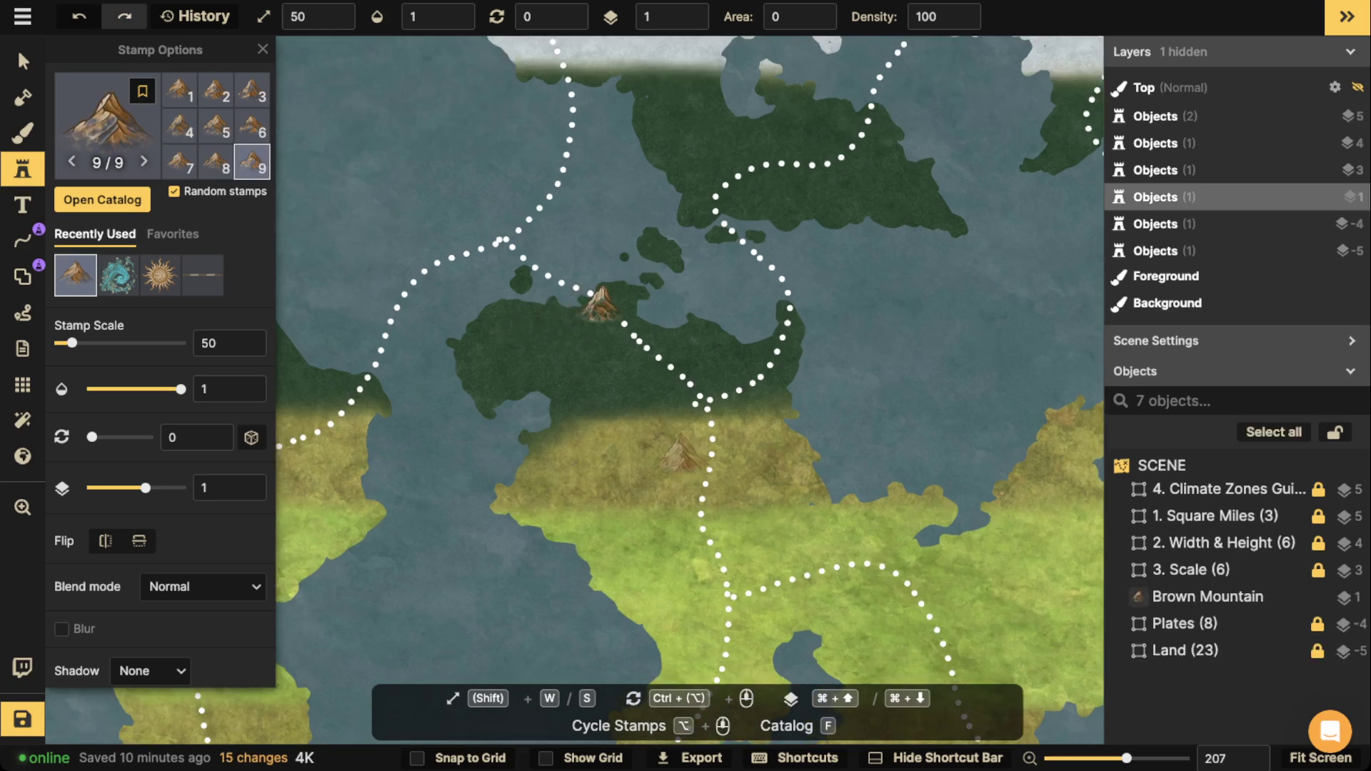
{"action": "left_click", "coordinate": [682, 461]}
{"action": "left_click", "coordinate": [675, 532]}
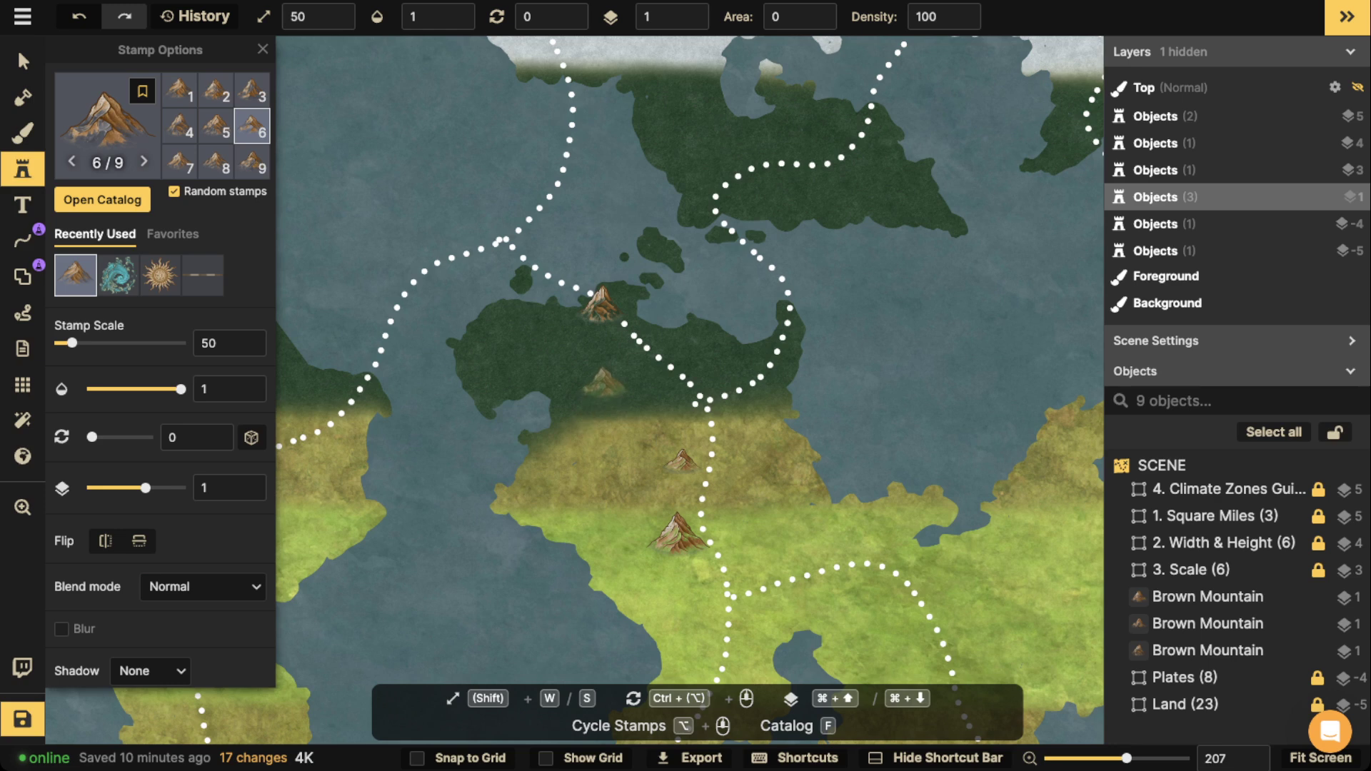
{"action": "key", "text": "super+z"}
{"action": "key", "text": "super+z"}
{"action": "key", "text": "super+z"}
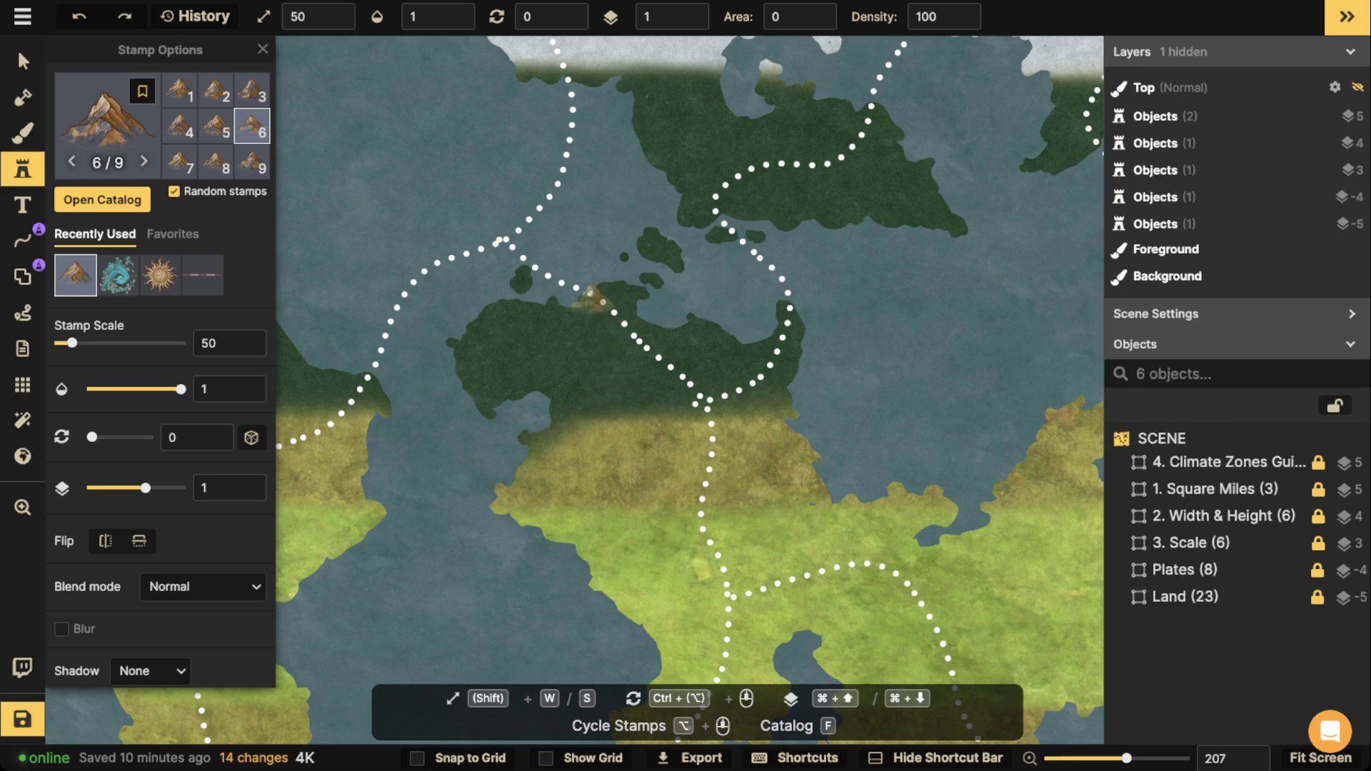
Place scale 50 mountains along the plate boundary through the central continent, from its northern coast down to the southwestern peninsula.
{"action": "scroll", "coordinate": [590, 298], "scroll_direction": "down", "scroll_amount": 2}
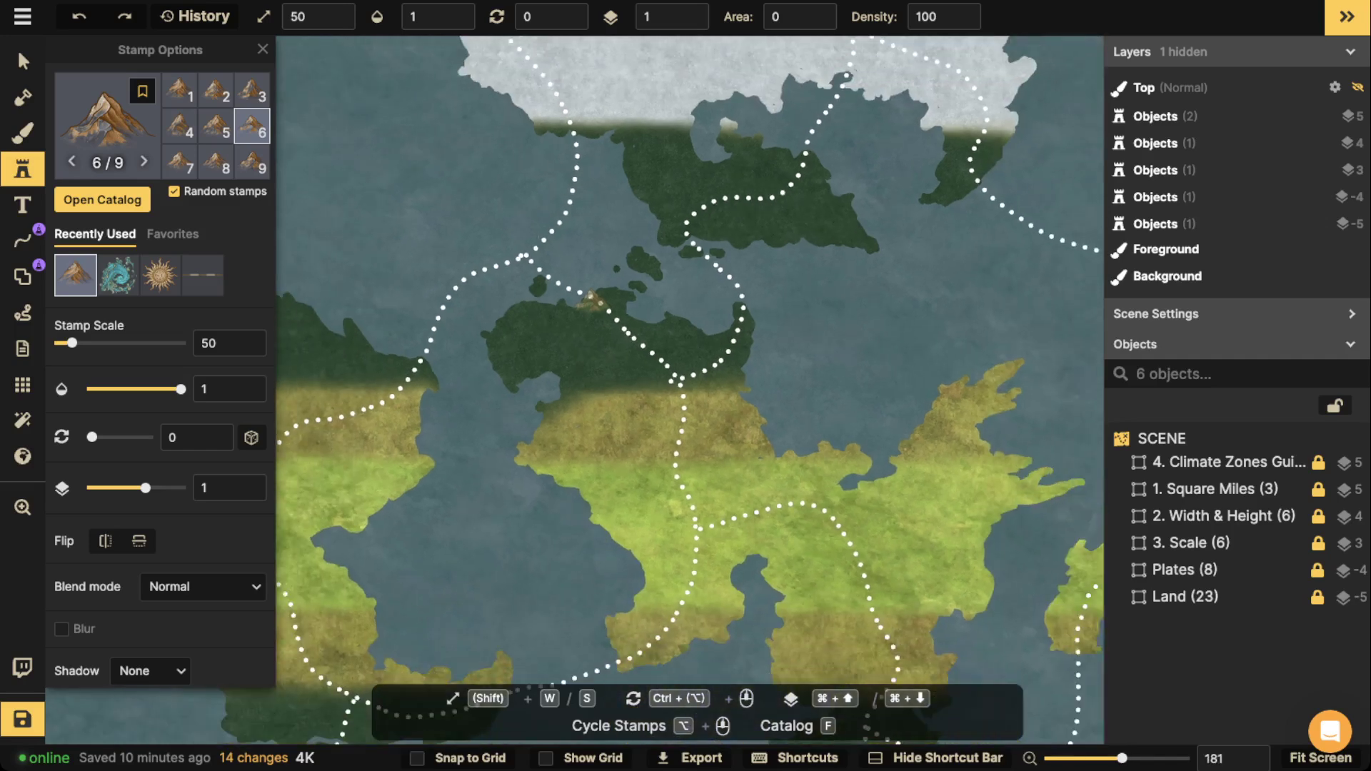
{"action": "mouse_move", "coordinate": [590, 298]}
{"action": "left_mouse_down"}
{"action": "mouse_move", "coordinate": [687, 379]}
{"action": "mouse_move", "coordinate": [699, 545]}
{"action": "mouse_move", "coordinate": [750, 484]}
{"action": "left_mouse_up"}
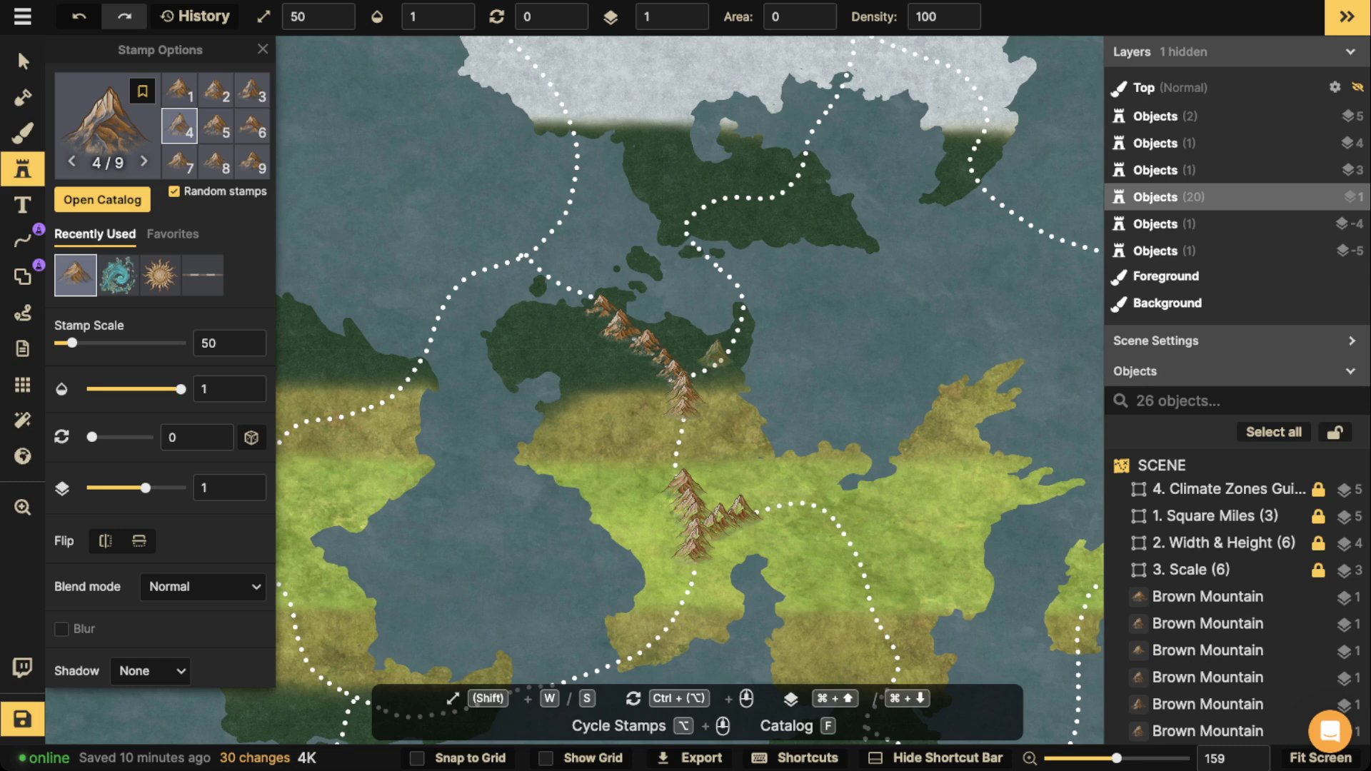
{"action": "left_click", "coordinate": [678, 604]}
{"action": "left_click", "coordinate": [685, 617]}
{"action": "left_click", "coordinate": [670, 619]}
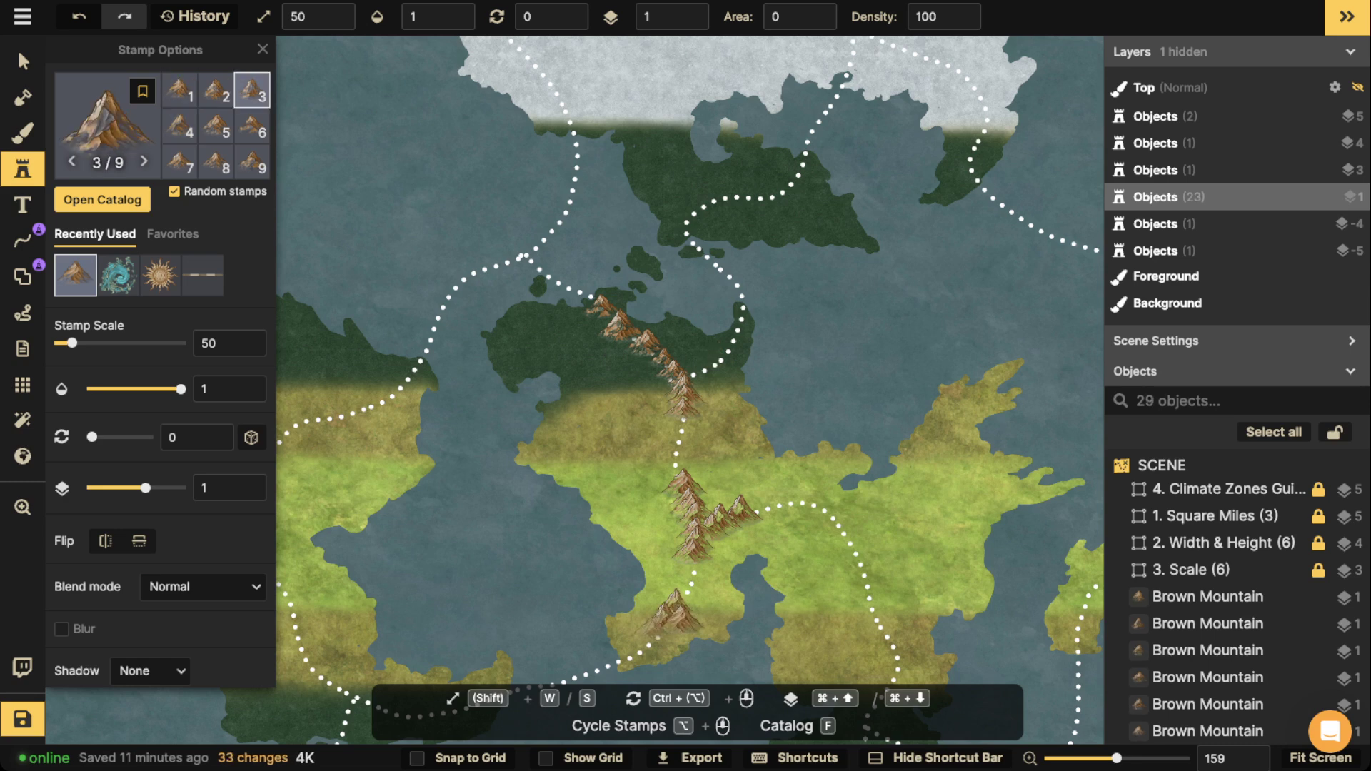
{"action": "left_click", "coordinate": [643, 630]}
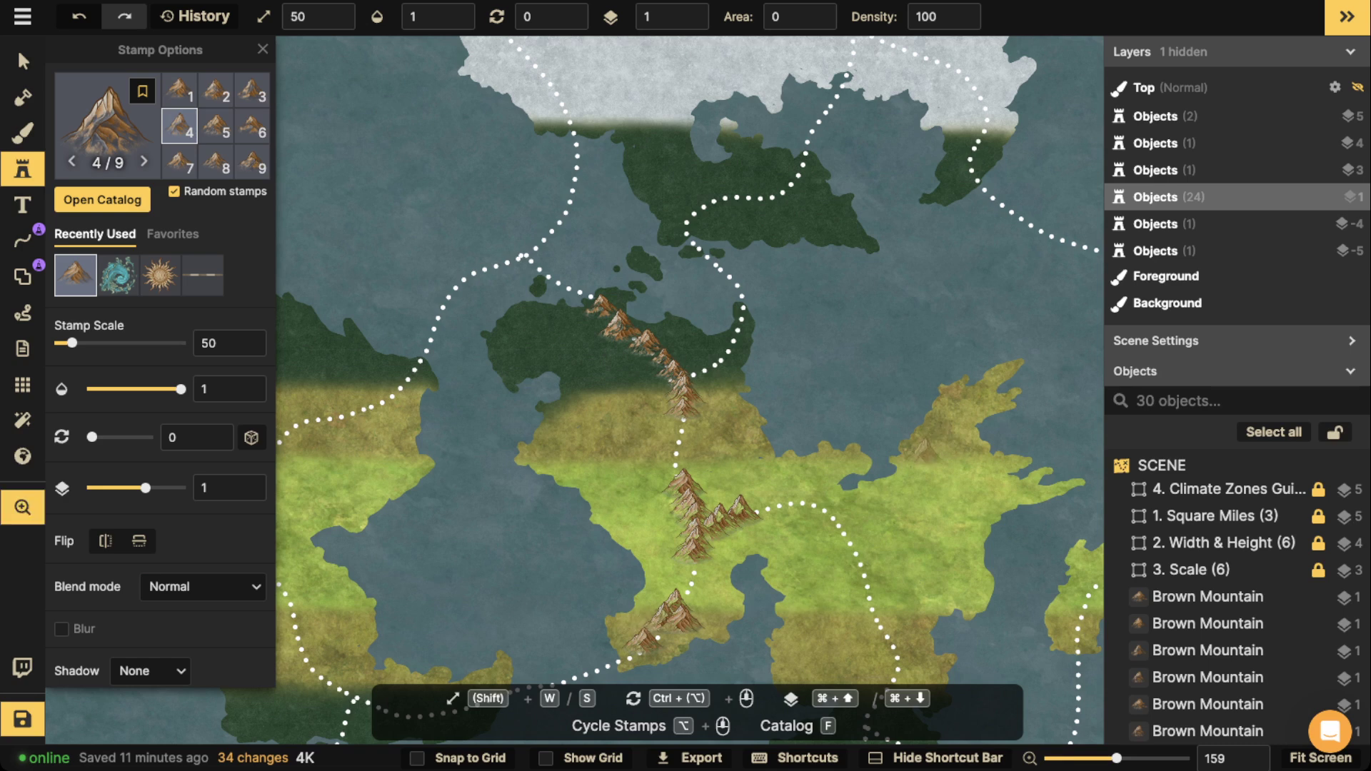
Place more mountain clusters along the plate boundaries in the continent's northeastern arm, its eastern green zone and its southeastern and southern land.
{"action": "left_click_drag", "start_coordinate": [928, 452], "coordinate": [894, 383]}
{"action": "left_click", "coordinate": [695, 264]}
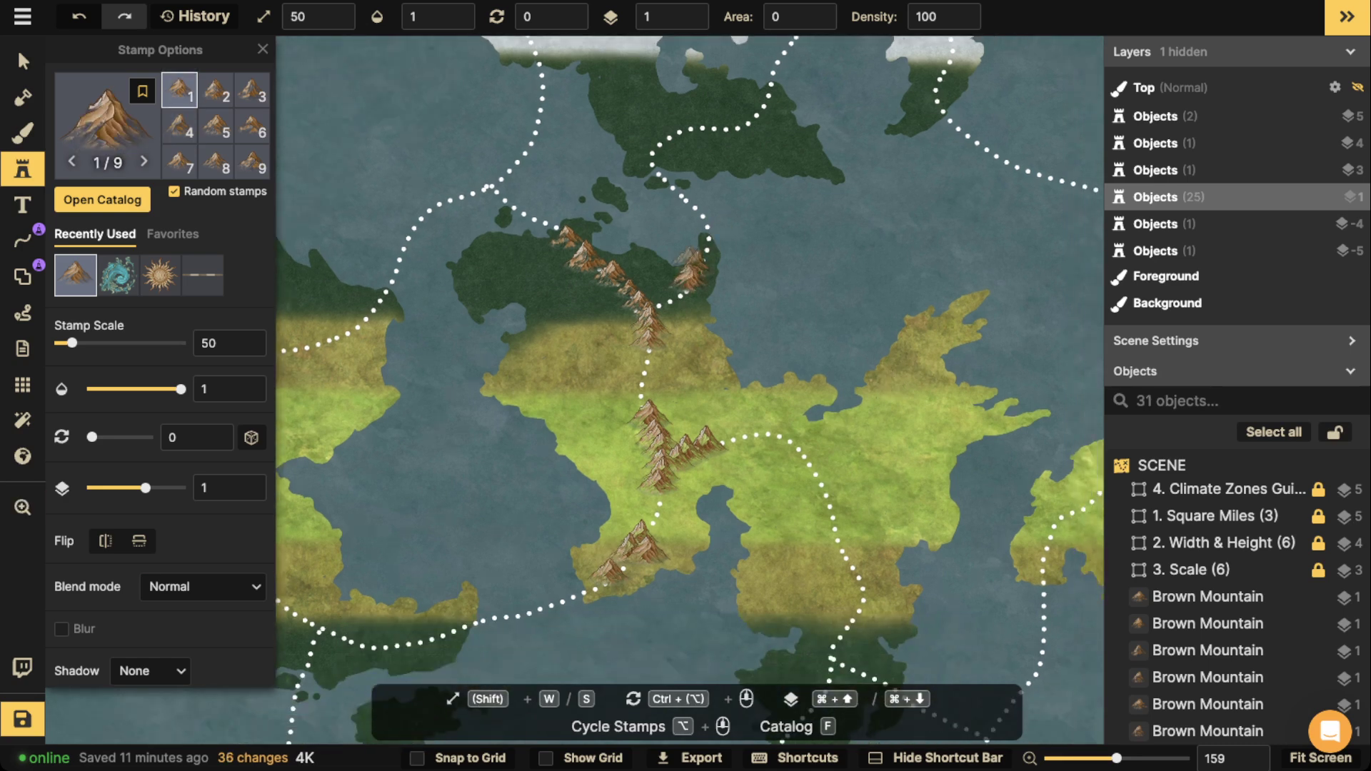
{"action": "left_click", "coordinate": [689, 278]}
{"action": "mouse_move", "coordinate": [847, 521]}
{"action": "left_mouse_down"}
{"action": "mouse_move", "coordinate": [804, 428]}
{"action": "mouse_move", "coordinate": [821, 509]}
{"action": "mouse_move", "coordinate": [770, 611]}
{"action": "mouse_move", "coordinate": [834, 582]}
{"action": "left_mouse_up"}
{"action": "left_click", "coordinate": [818, 573]}
{"action": "left_click_drag", "start_coordinate": [755, 349], "coordinate": [775, 367]}
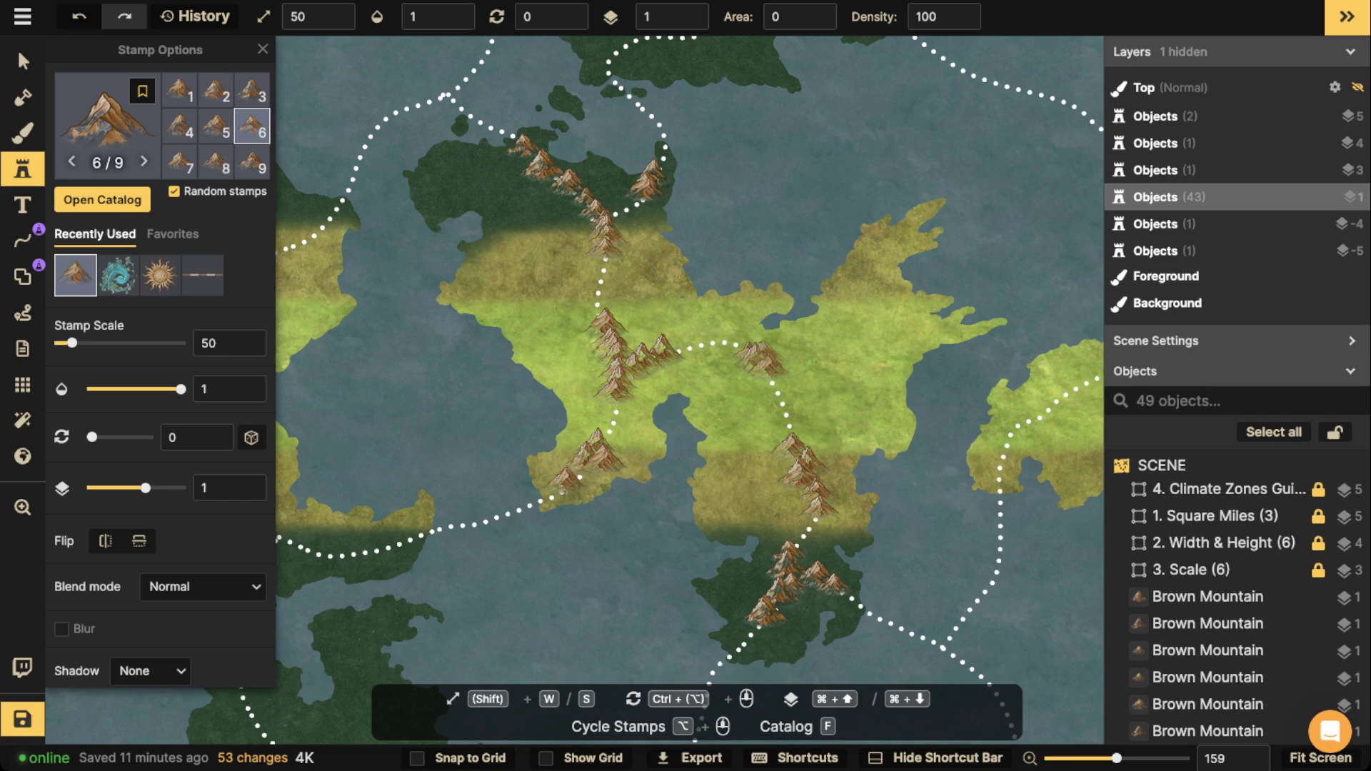
Reduce the mountain stamp's scale to 30 over the central continent.
{"action": "scroll", "coordinate": [600, 286], "scroll_direction": "up", "scroll_amount": 5}
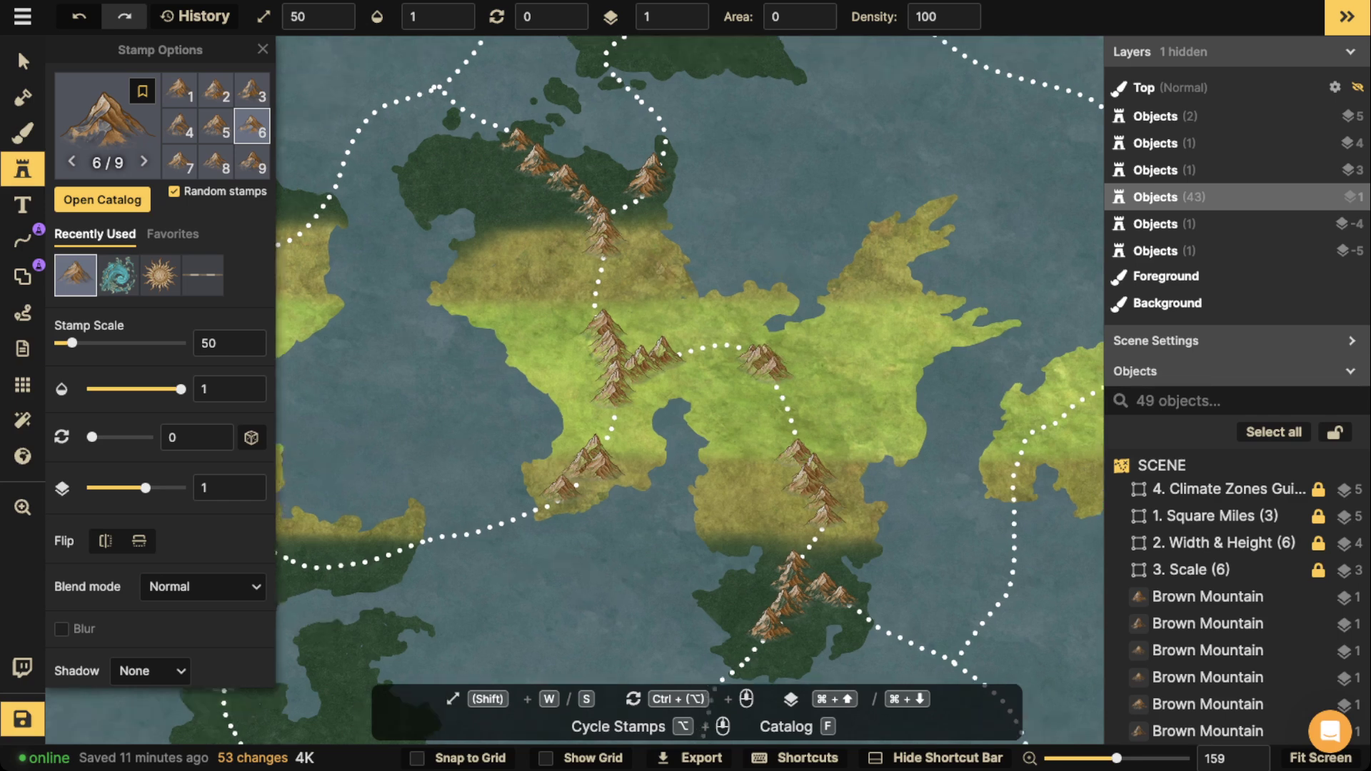
{"action": "key", "text": "s"}
{"action": "key", "text": "s"}
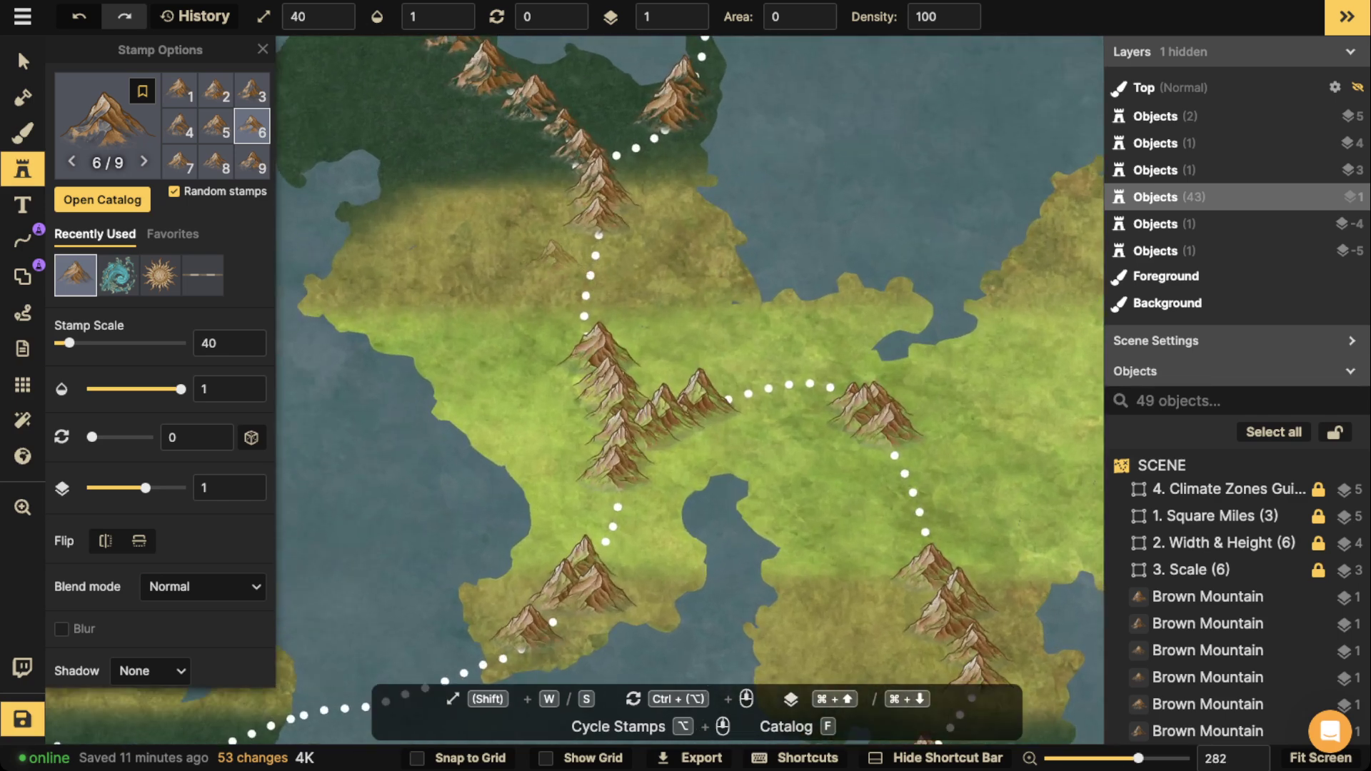
{"action": "scroll", "coordinate": [543, 221], "scroll_direction": "up", "scroll_amount": 5}
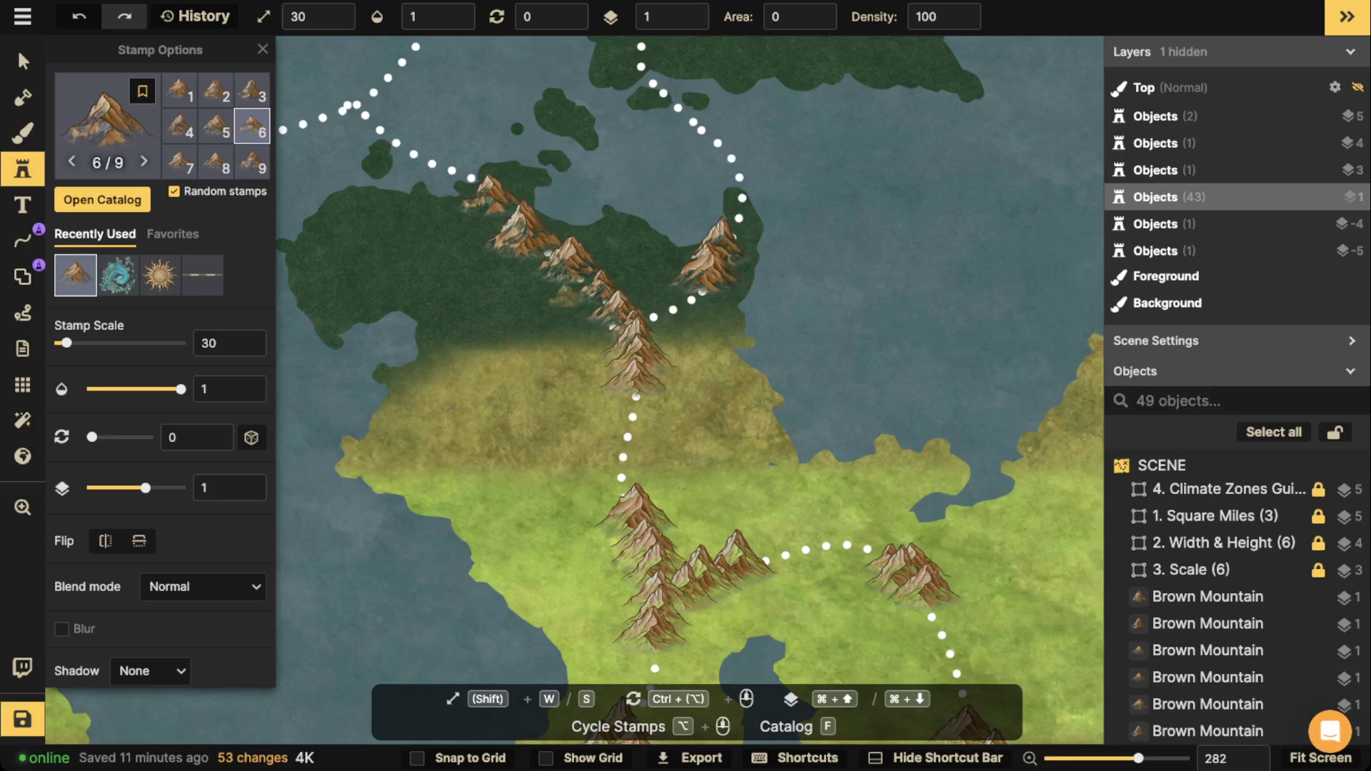
Move the northwesternmost mountain of the northern range slightly inland, closer to its neighbour.
{"action": "left_click", "coordinate": [23, 61]}
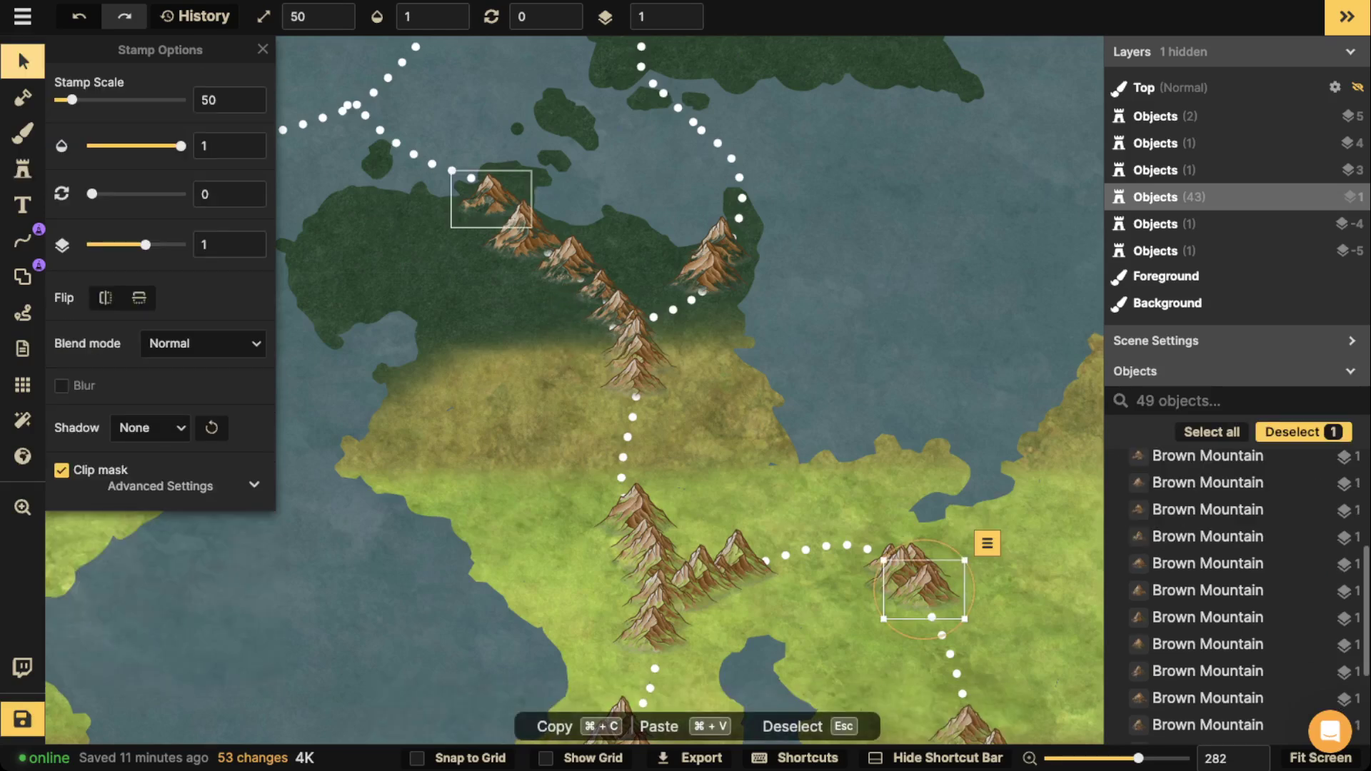
{"action": "left_click_drag", "start_coordinate": [492, 198], "coordinate": [500, 212]}
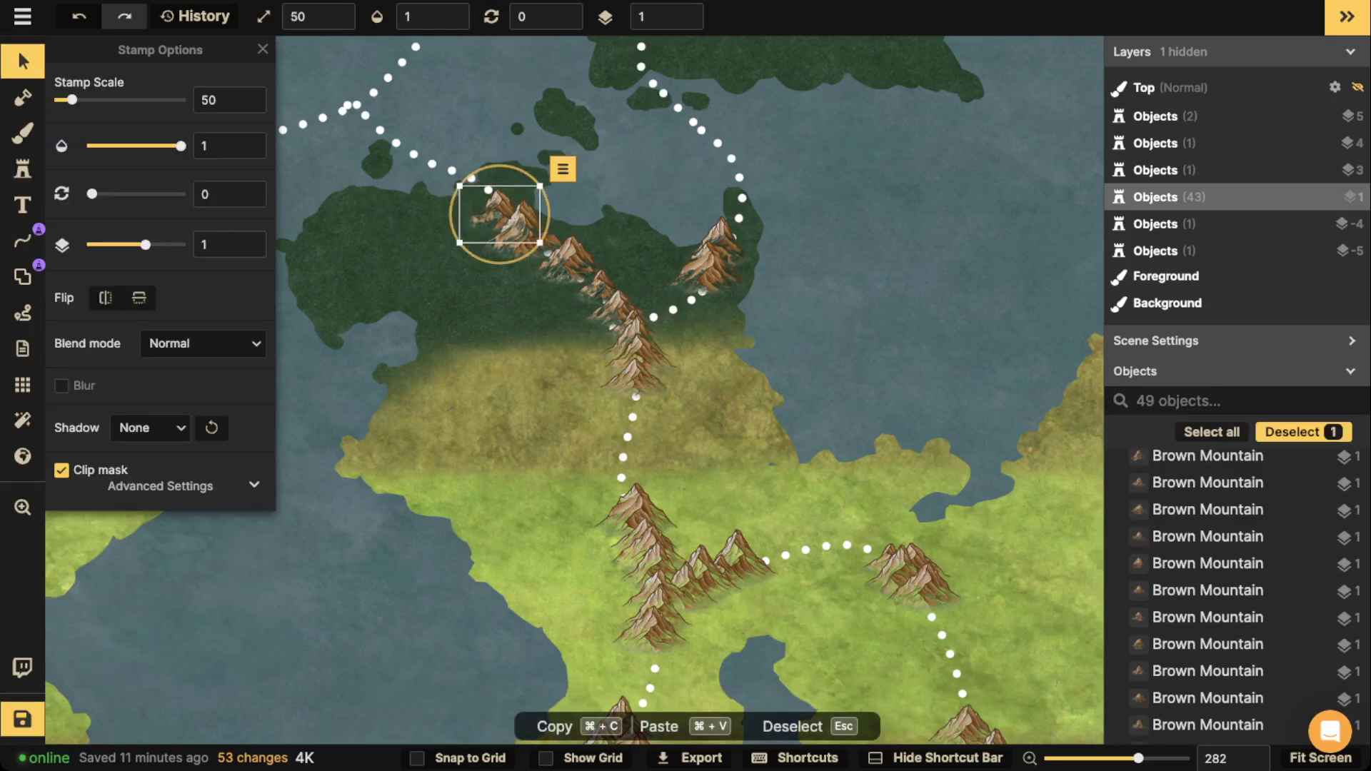
Return to stamping brown mountains and reduce the stamp's scale to 26 near the eastern mountain cluster.
{"action": "key", "text": "o"}
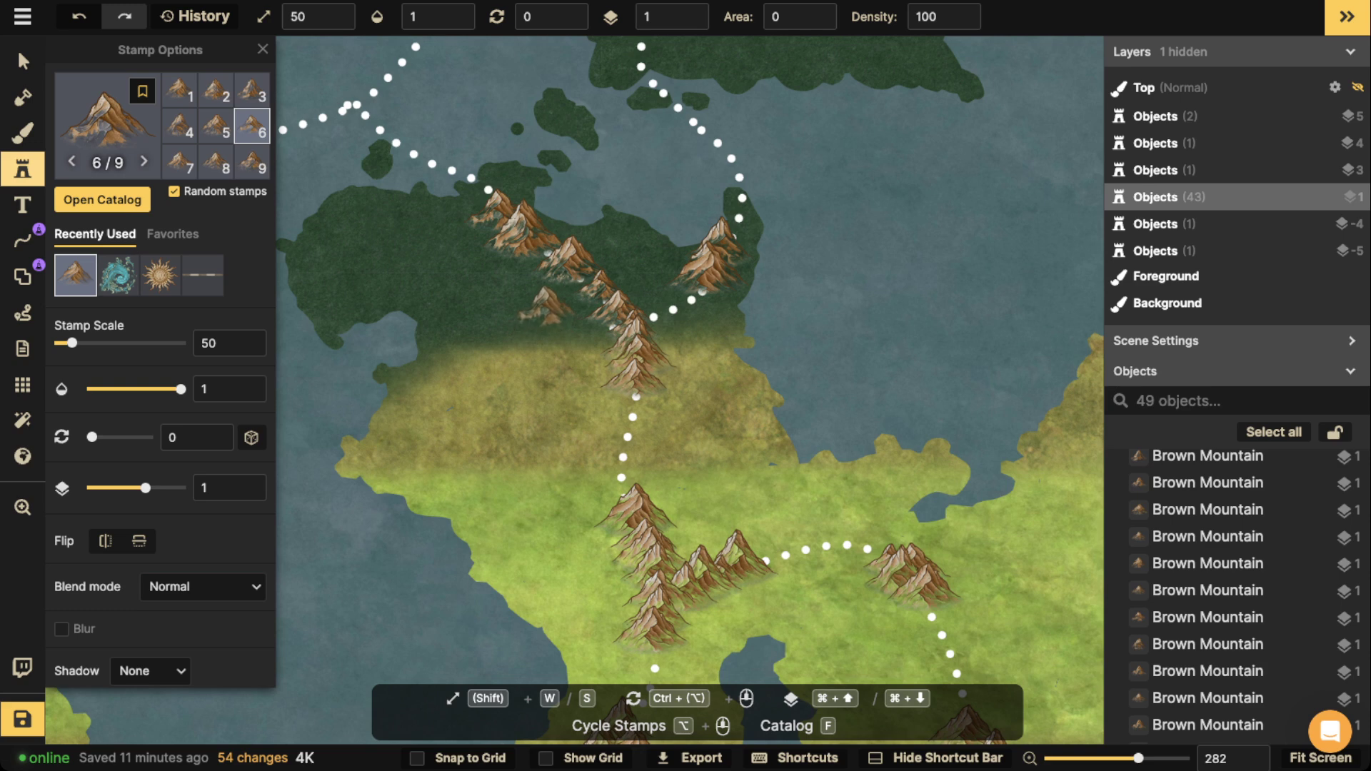
{"action": "key", "text": "s"}
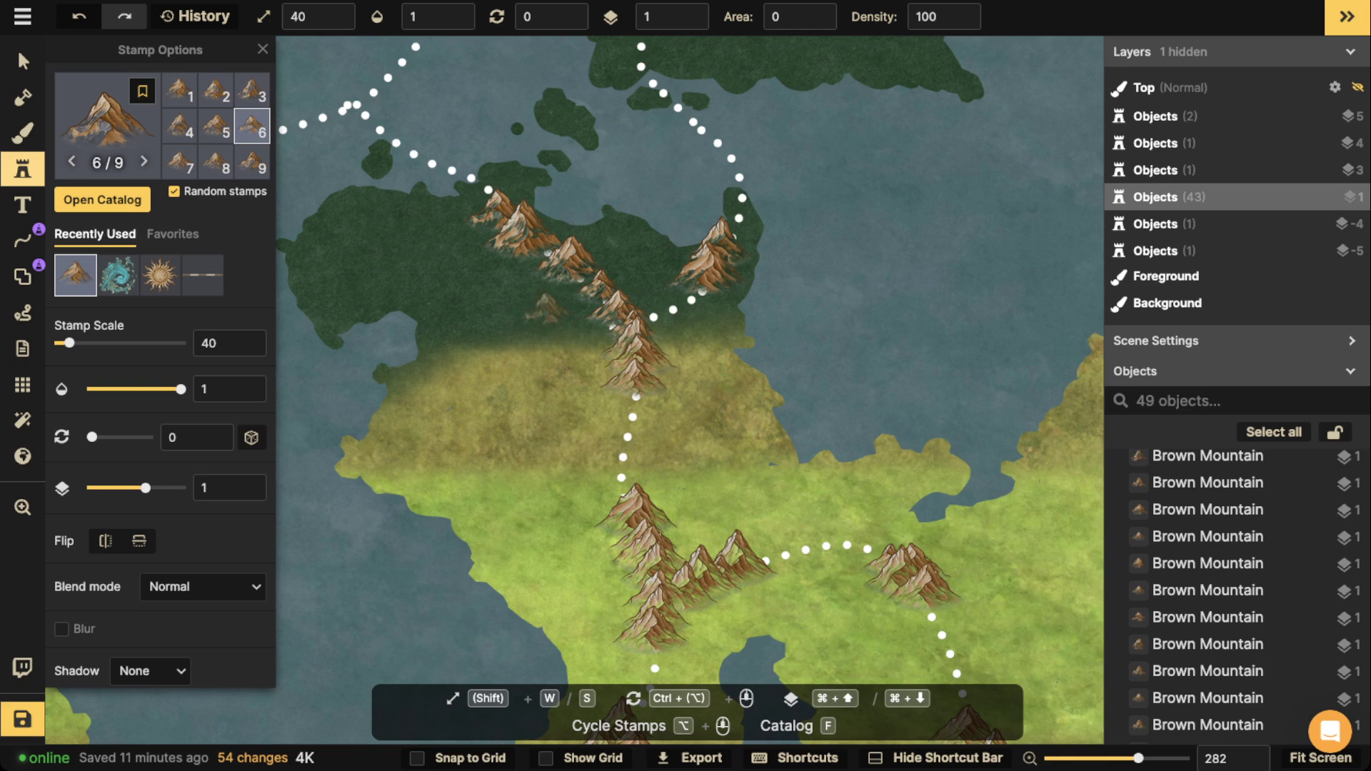
{"action": "key", "text": "space"}
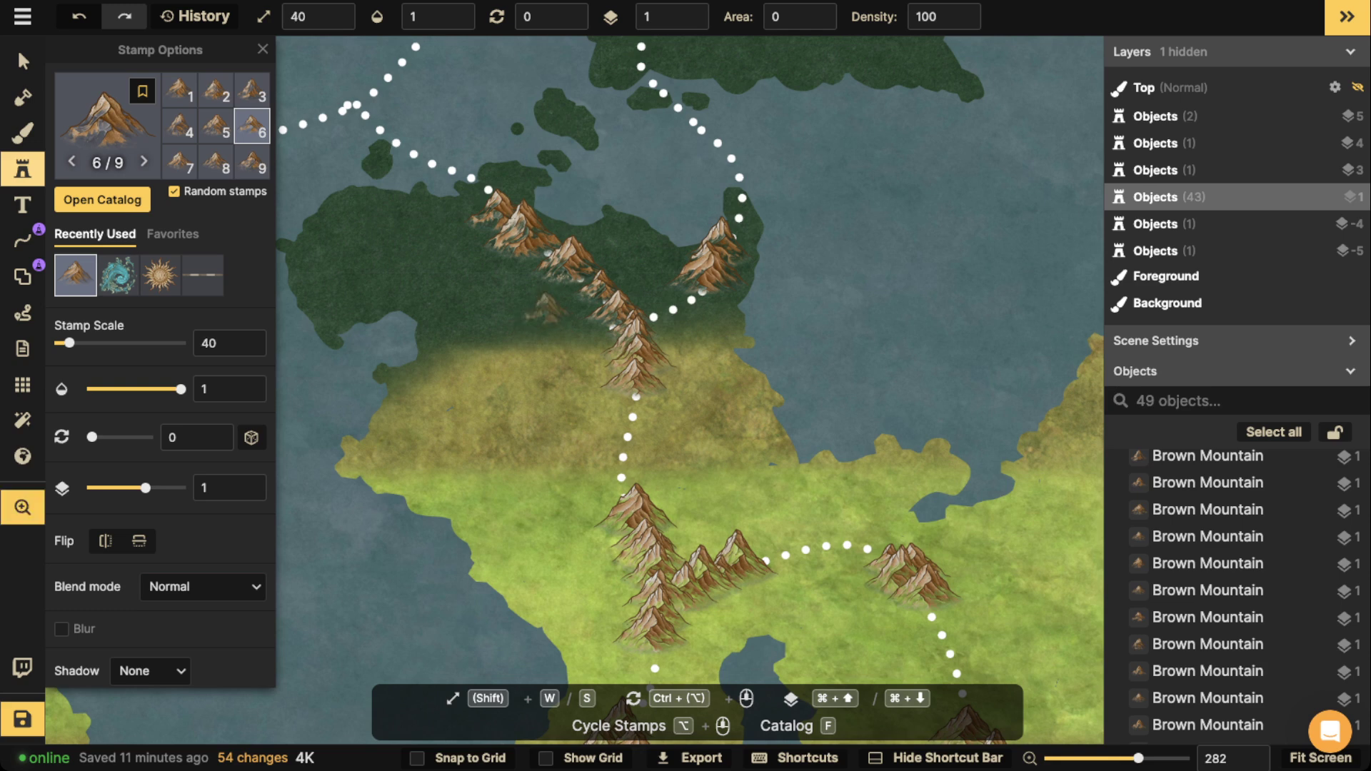
{"action": "left_click_drag", "start_coordinate": [643, 442], "coordinate": [717, 342]}
{"action": "key", "text": "space"}
{"action": "left_click_drag", "start_coordinate": [714, 428], "coordinate": [698, 360]}
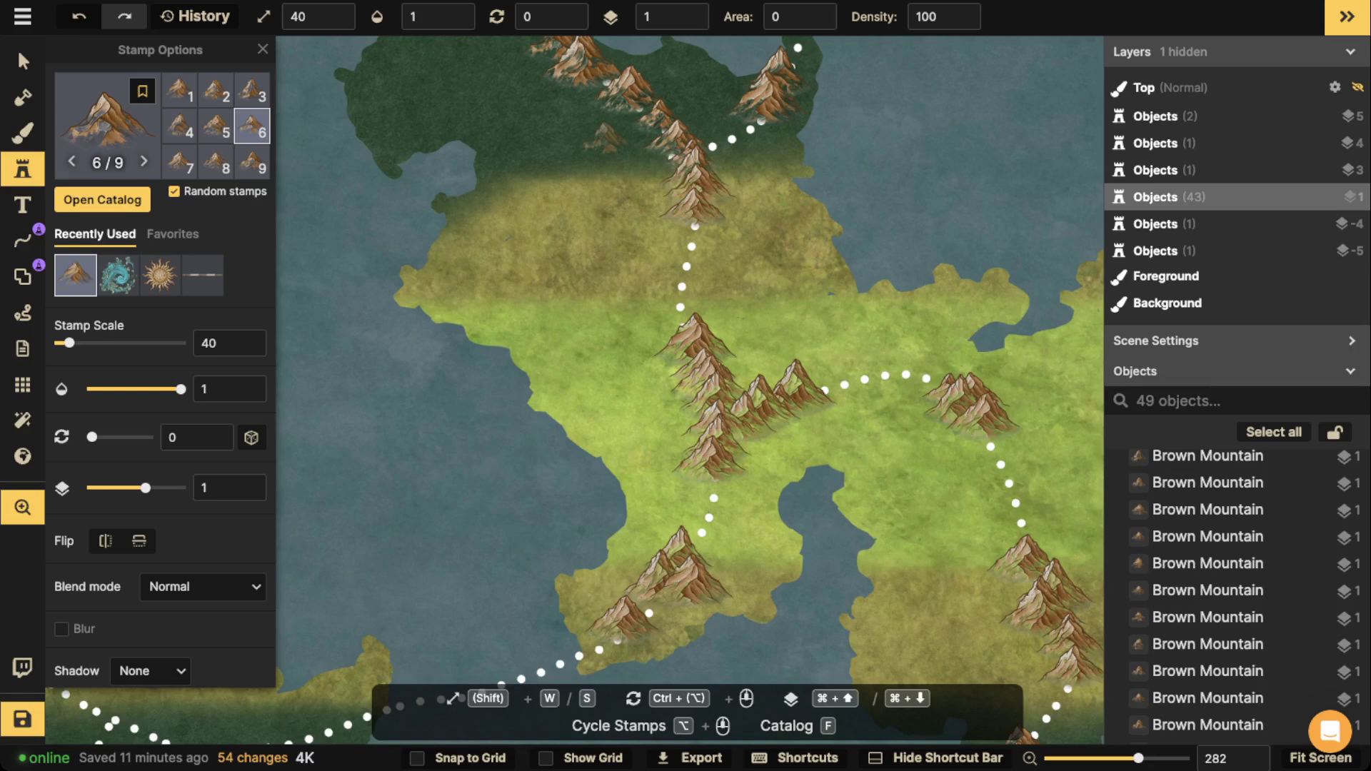
{"action": "left_click_drag", "start_coordinate": [1027, 382], "coordinate": [850, 368]}
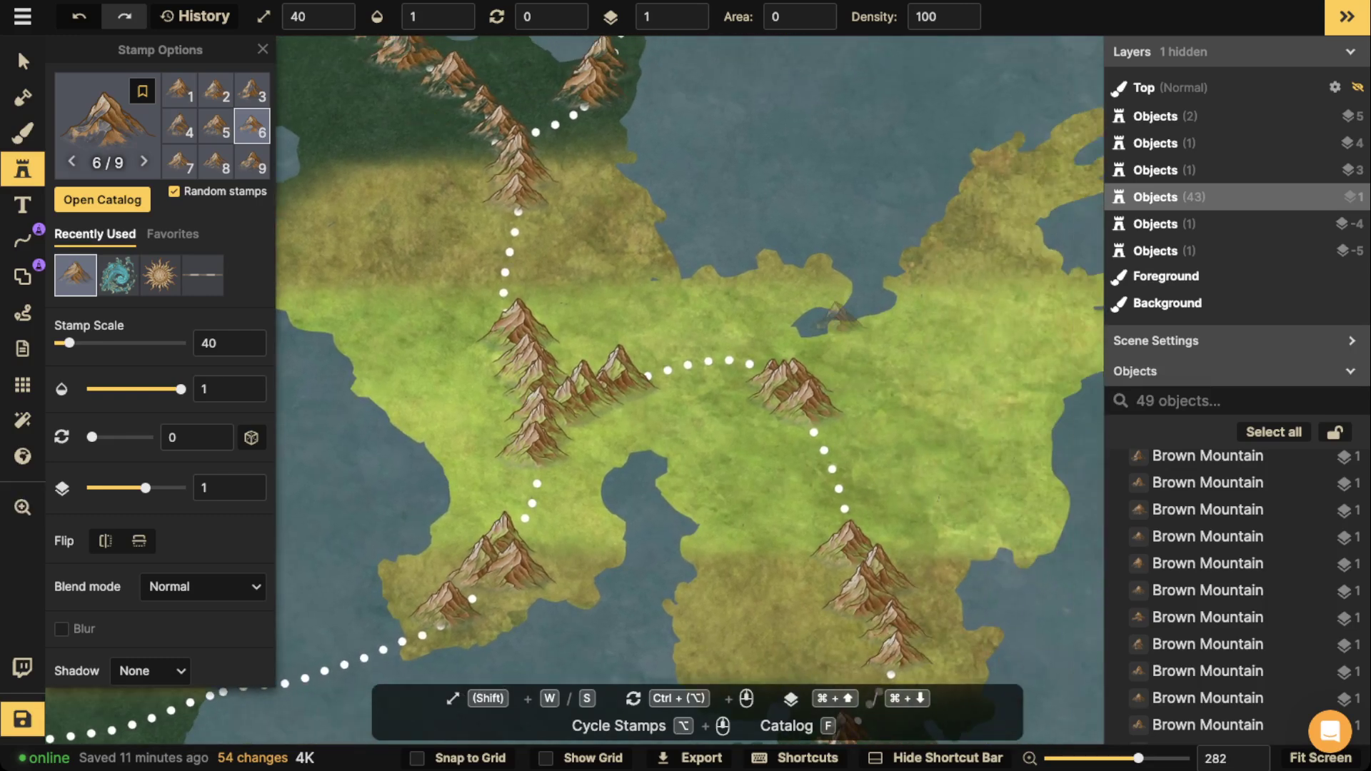
{"action": "key", "text": "s"}
{"action": "key", "text": "s"}
{"action": "key", "text": "s"}
{"action": "key", "text": "s"}
{"action": "key", "text": "s"}
{"action": "key", "text": "s"}
{"action": "key", "text": "s"}
{"action": "key", "text": "s"}
{"action": "key", "text": "s"}
{"action": "key", "text": "s"}
{"action": "key", "text": "s"}
{"action": "key", "text": "s"}
{"action": "key", "text": "s"}
{"action": "key", "text": "s"}
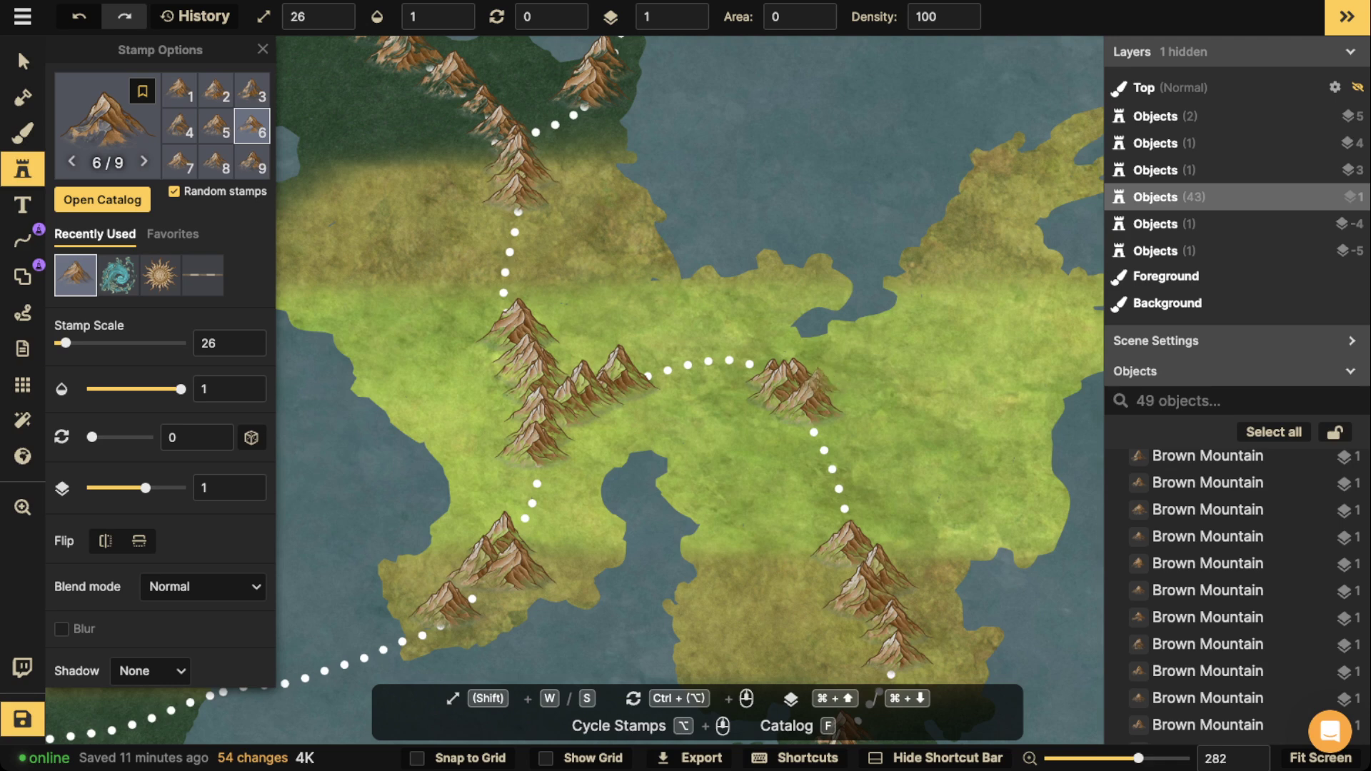
Add small scale 26 mountains trailing off the eastern side of the cluster at the boundary's bend in the green zone.
{"action": "left_click", "coordinate": [839, 385]}
{"action": "left_click", "coordinate": [829, 392]}
{"action": "left_click", "coordinate": [852, 400]}
{"action": "left_click", "coordinate": [862, 416]}
{"action": "left_click", "coordinate": [880, 409]}
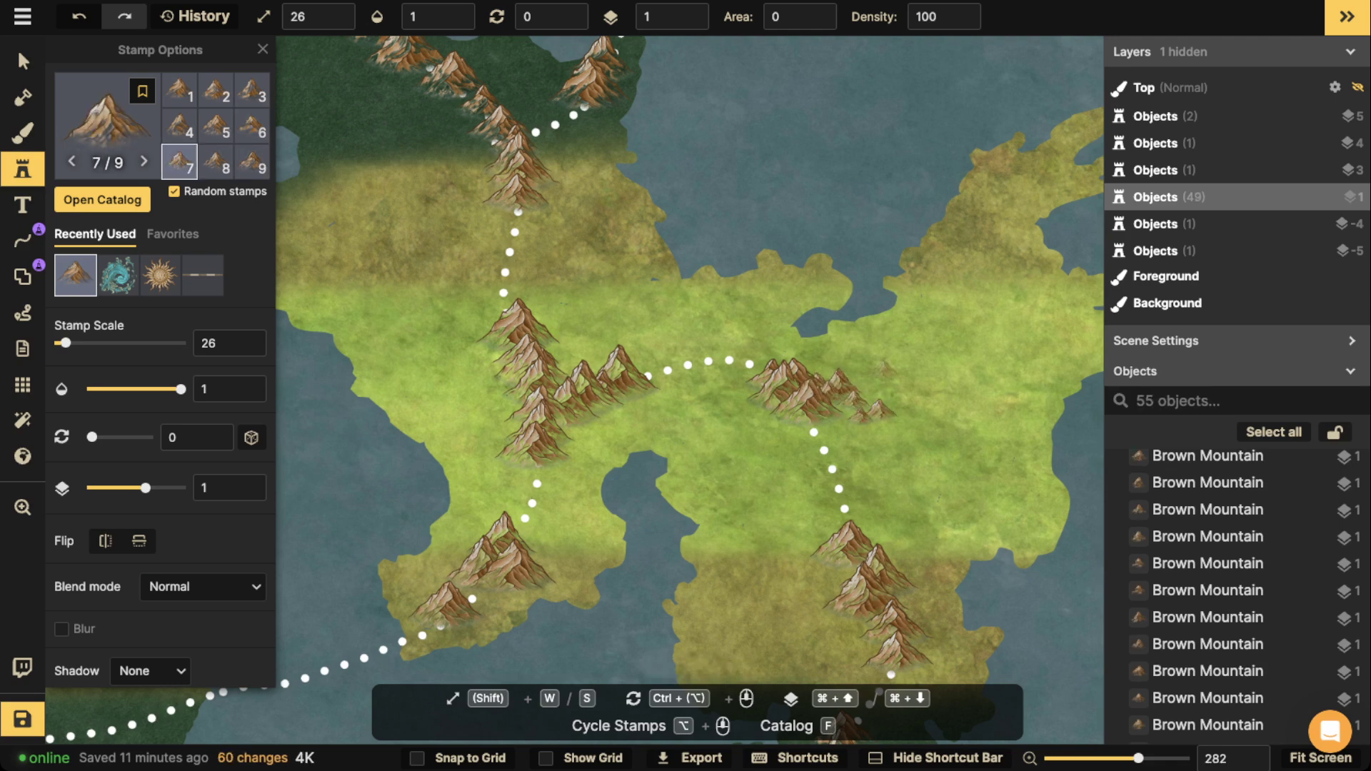
Extend the green zone's eastern cluster southward with small mountains beside the plate boundary.
{"action": "left_click", "coordinate": [797, 412]}
{"action": "left_click", "coordinate": [797, 421]}
{"action": "left_click", "coordinate": [804, 430]}
{"action": "left_click", "coordinate": [784, 442]}
{"action": "left_click", "coordinate": [792, 446]}
{"action": "left_click", "coordinate": [799, 449]}
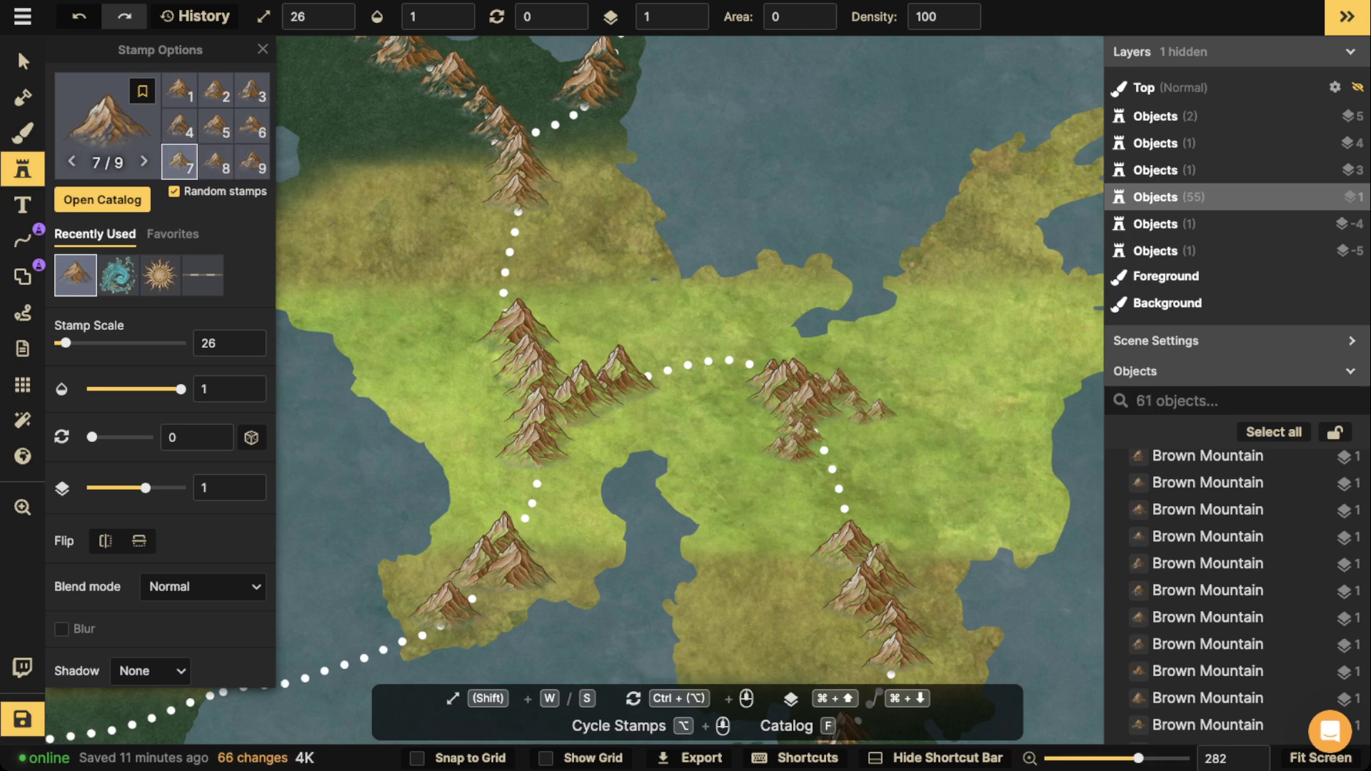
Add small mountains branching northeast and northwest from the northern end of the southeastern range.
{"action": "left_click", "coordinate": [890, 541]}
{"action": "left_click", "coordinate": [883, 532]}
{"action": "left_click", "coordinate": [877, 530]}
{"action": "left_click", "coordinate": [884, 525]}
{"action": "left_click", "coordinate": [892, 511]}
{"action": "left_click", "coordinate": [884, 503]}
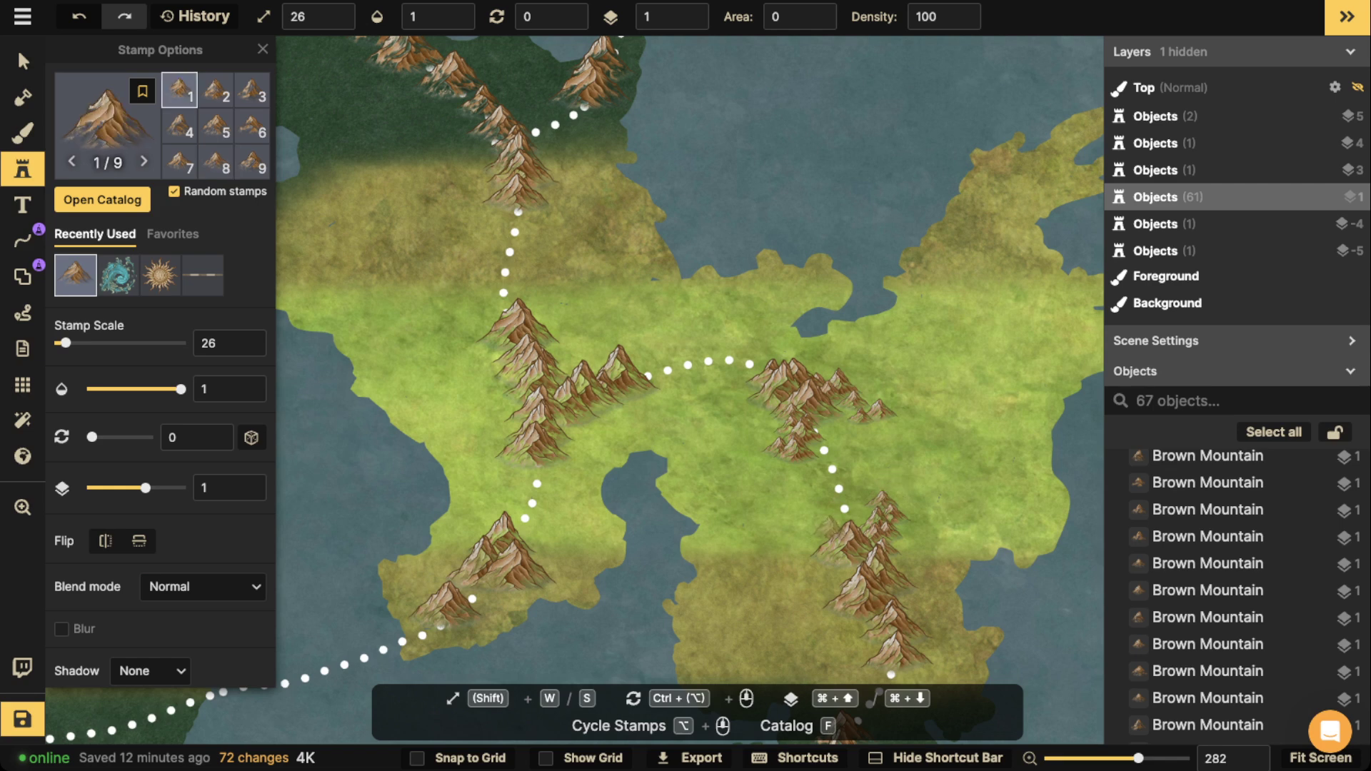
{"action": "left_click", "coordinate": [829, 528]}
{"action": "left_click", "coordinate": [813, 515]}
{"action": "left_click", "coordinate": [818, 525]}
Add small mountains along the eastern flank of the southeastern range's lower part in the yellow zone.
{"action": "key", "text": "space"}
{"action": "left_click_drag", "start_coordinate": [917, 648], "coordinate": [879, 458]}
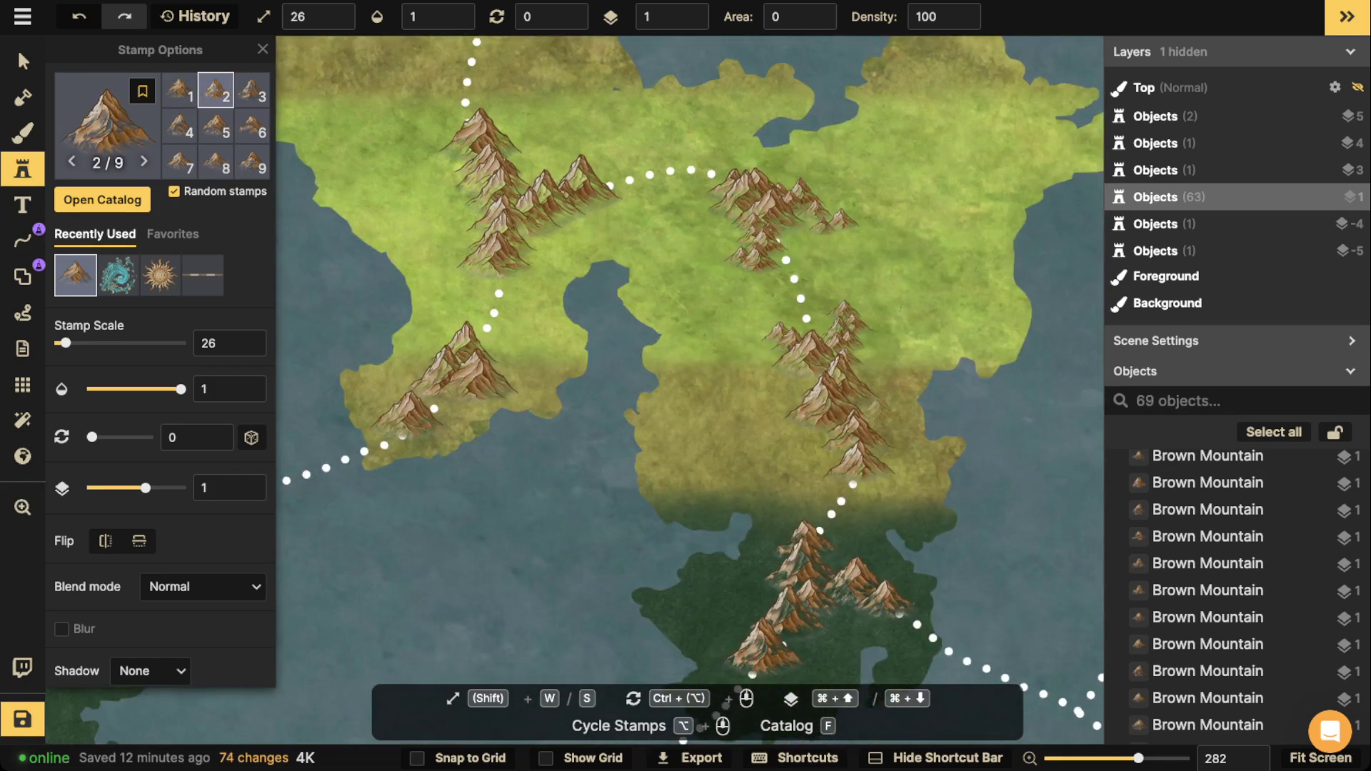
{"action": "left_click", "coordinate": [872, 438]}
{"action": "left_click", "coordinate": [877, 451]}
{"action": "left_click", "coordinate": [913, 463]}
{"action": "left_click", "coordinate": [899, 475]}
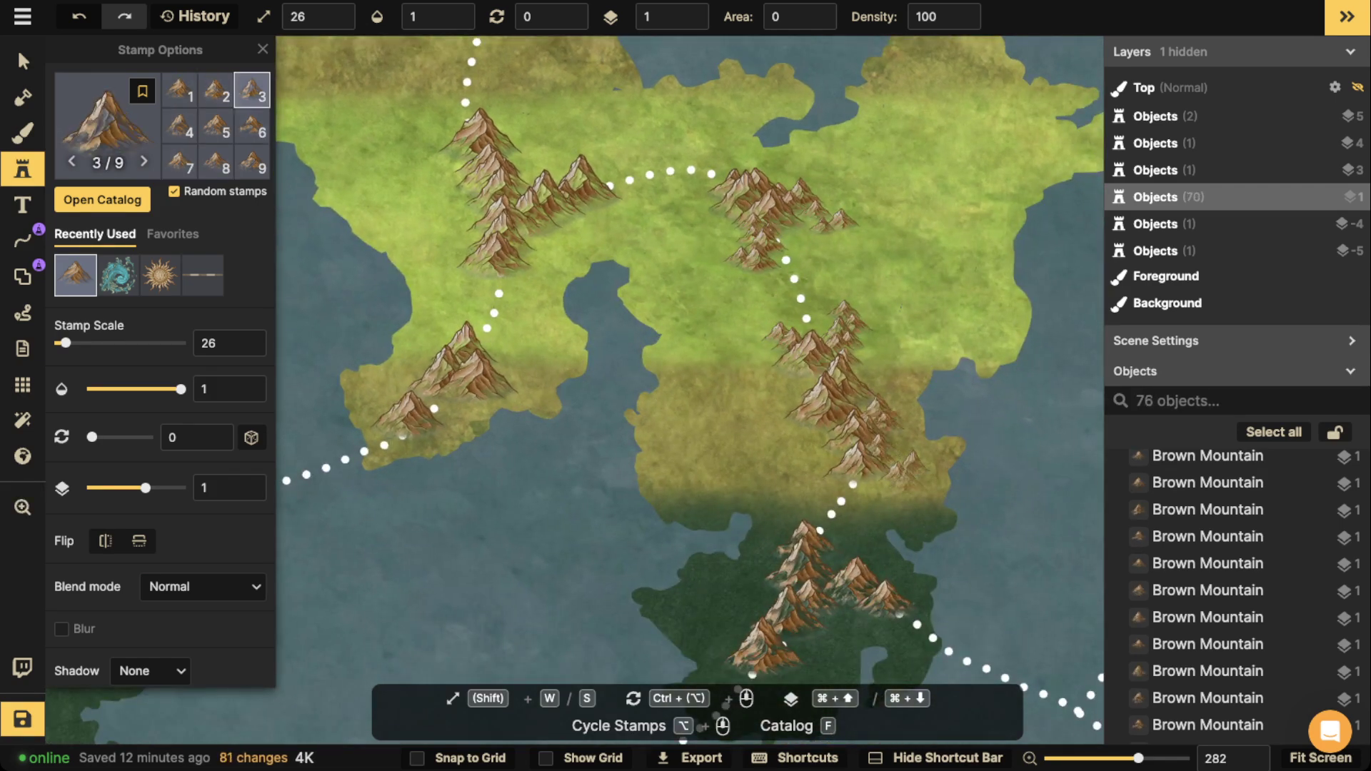
{"action": "left_click", "coordinate": [909, 483]}
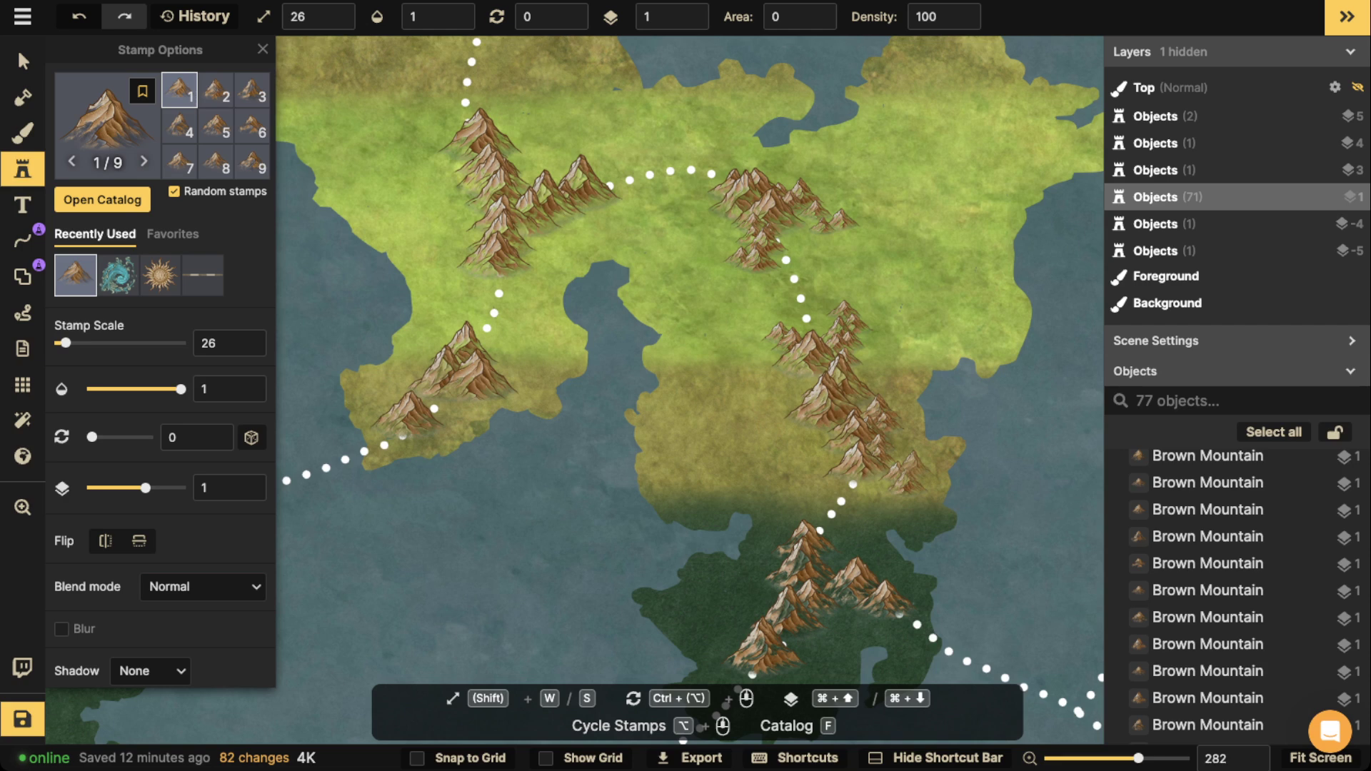
Extend the southern tip of the central green zone range with three small mountains.
{"action": "left_click", "coordinate": [513, 270]}
{"action": "left_click", "coordinate": [521, 279]}
{"action": "left_click", "coordinate": [512, 286]}
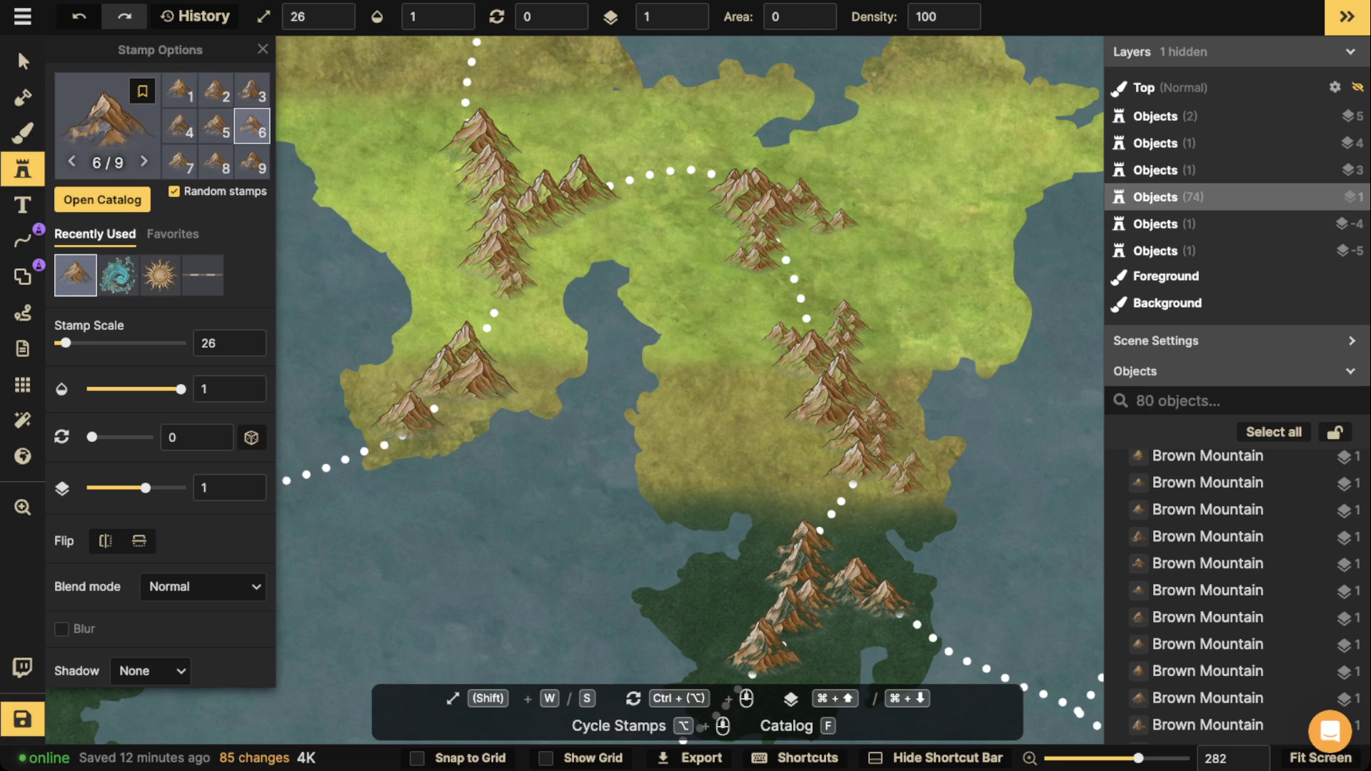
Add small mountains around the range on the southwestern peninsula's yellow zone, on its western side and along its eastern flank.
{"action": "left_click", "coordinate": [392, 394]}
{"action": "left_click", "coordinate": [382, 435]}
{"action": "left_click", "coordinate": [469, 397]}
{"action": "left_click", "coordinate": [493, 355]}
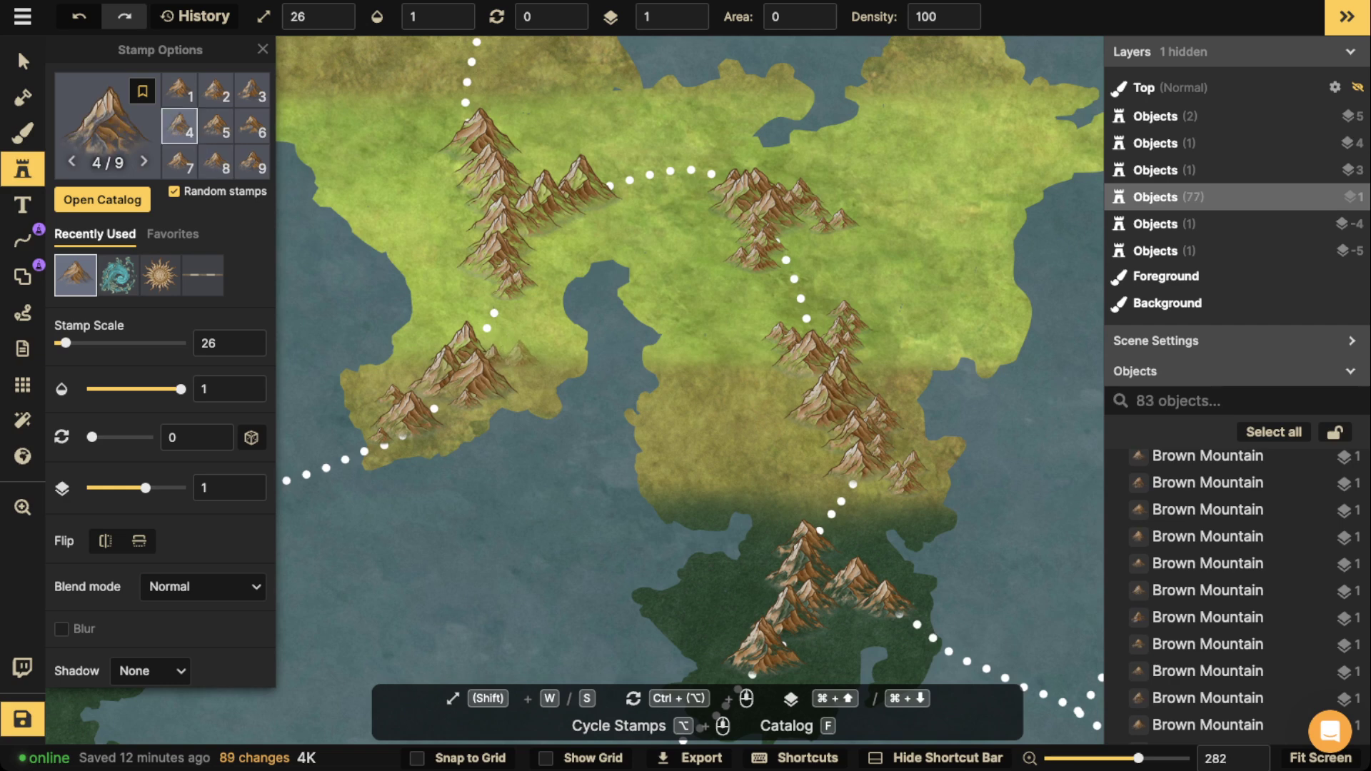
{"action": "left_click", "coordinate": [519, 357]}
{"action": "left_click", "coordinate": [518, 359]}
Add small mountains northwest of the central range's northern tip, at the border of the green and yellow zones.
{"action": "left_click_drag", "start_coordinate": [495, 103], "coordinate": [557, 265]}
{"action": "left_click", "coordinate": [521, 273]}
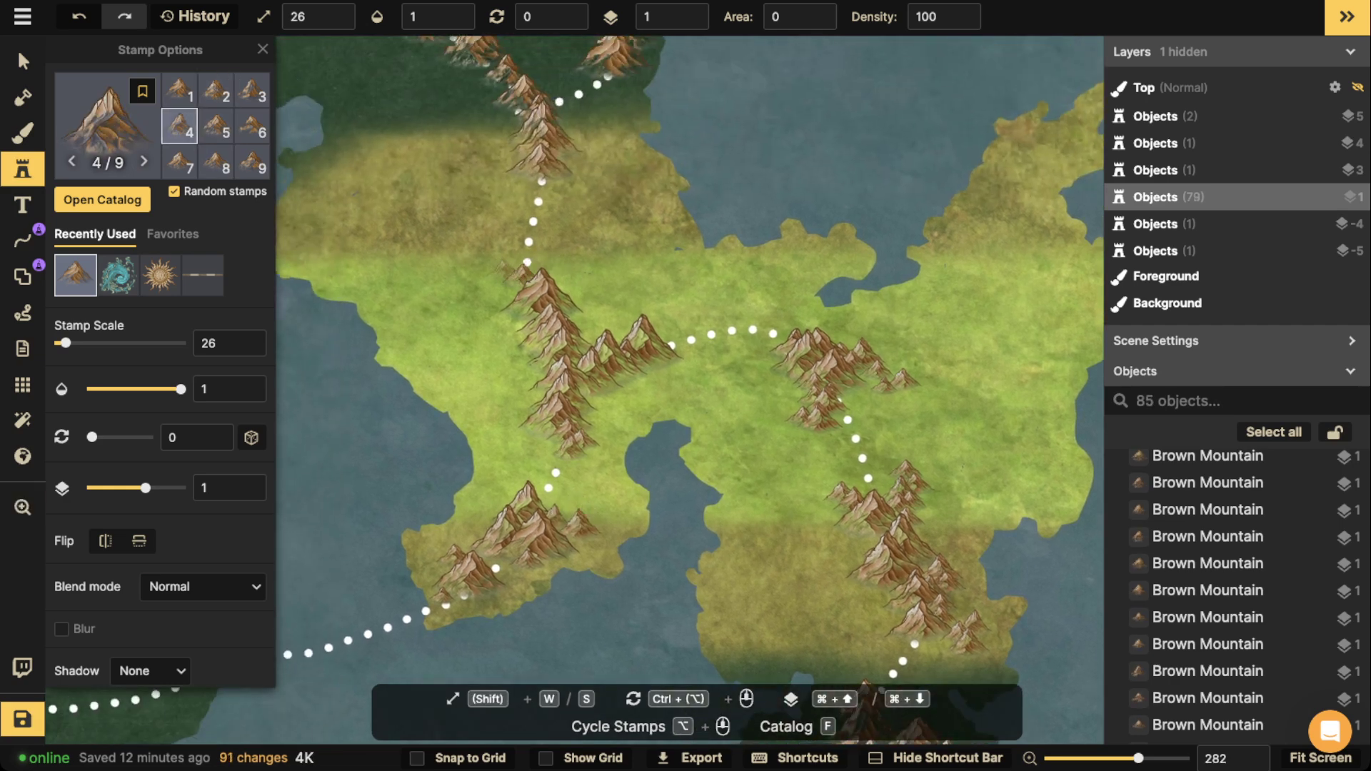
{"action": "left_click", "coordinate": [515, 250]}
{"action": "left_click", "coordinate": [499, 255]}
Add small mountains along the western and northeastern flanks of the central green zone range's upper part.
{"action": "left_click", "coordinate": [532, 325]}
{"action": "left_click", "coordinate": [532, 339]}
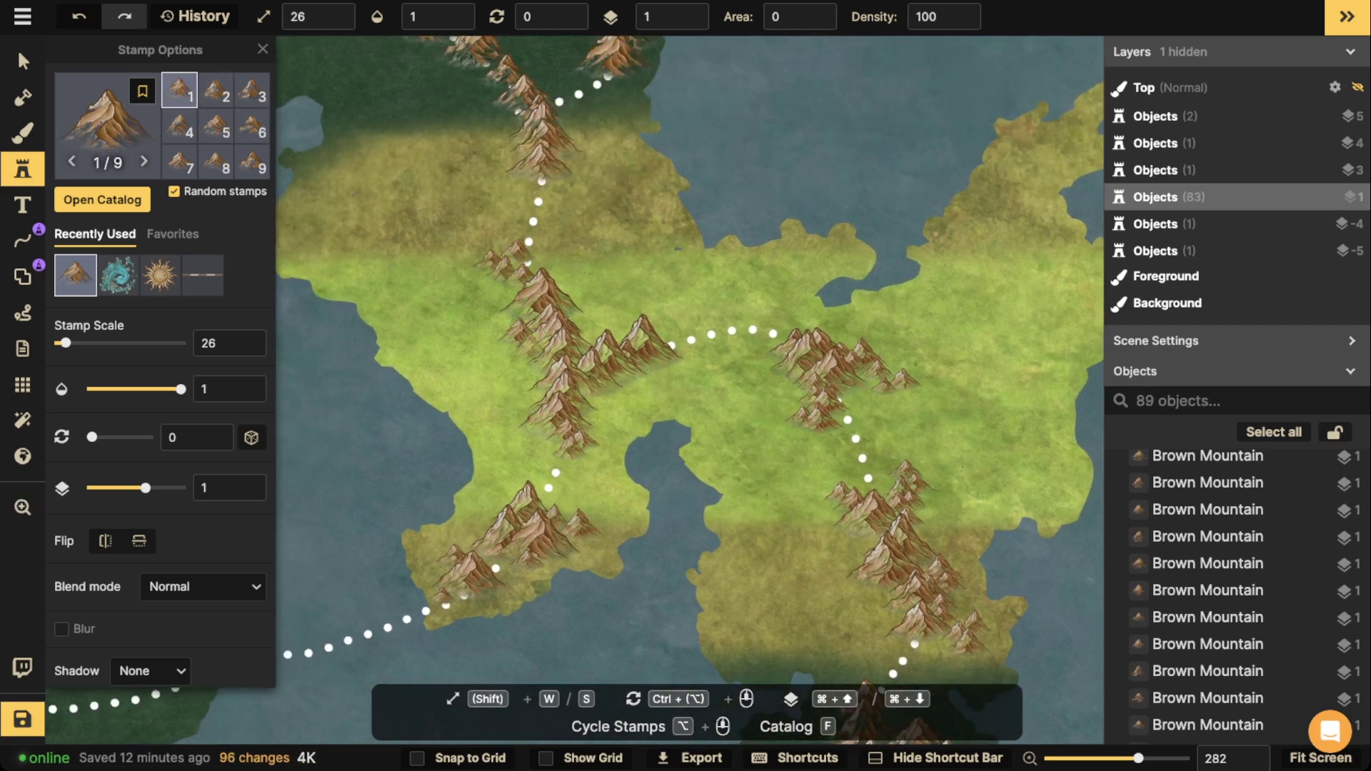
{"action": "left_click", "coordinate": [529, 340]}
{"action": "left_click", "coordinate": [531, 344]}
{"action": "left_click", "coordinate": [573, 303]}
{"action": "left_click", "coordinate": [592, 309]}
Add small mountains below and beside the western end of the range in the northern dark green zone.
{"action": "left_click_drag", "start_coordinate": [633, 137], "coordinate": [664, 309]}
{"action": "left_click", "coordinate": [426, 176]}
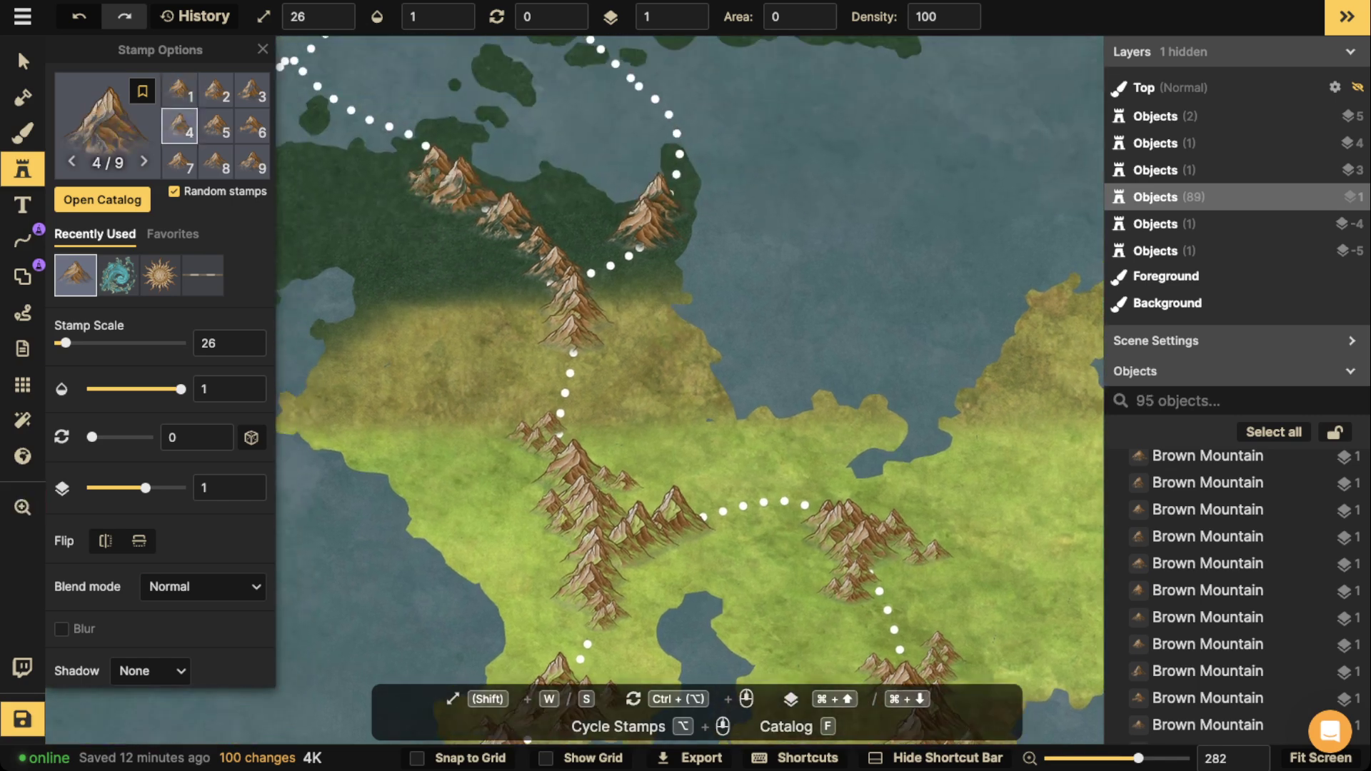
{"action": "left_click", "coordinate": [413, 207]}
{"action": "left_click", "coordinate": [452, 208]}
{"action": "left_click", "coordinate": [482, 223]}
{"action": "left_click", "coordinate": [477, 215]}
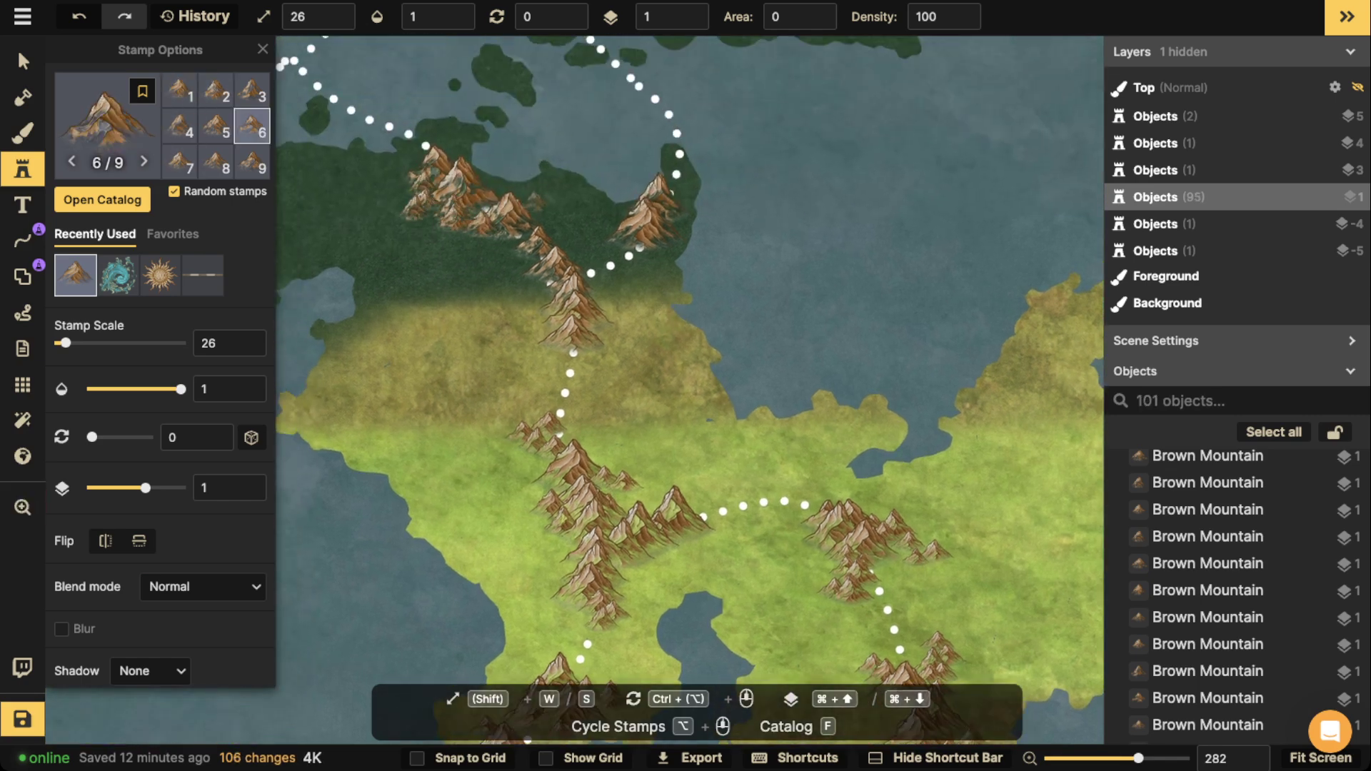
Add a cluster of small mountains northeast of the bend in the northern dark green zone's range.
{"action": "left_click", "coordinate": [532, 208]}
{"action": "left_click", "coordinate": [558, 212]}
{"action": "left_click", "coordinate": [541, 223]}
{"action": "left_click", "coordinate": [566, 229]}
{"action": "left_click", "coordinate": [545, 243]}
Add small mountains on both sides of the northern range's southern end, extending its eastern flank into the yellow zone.
{"action": "left_click", "coordinate": [536, 274]}
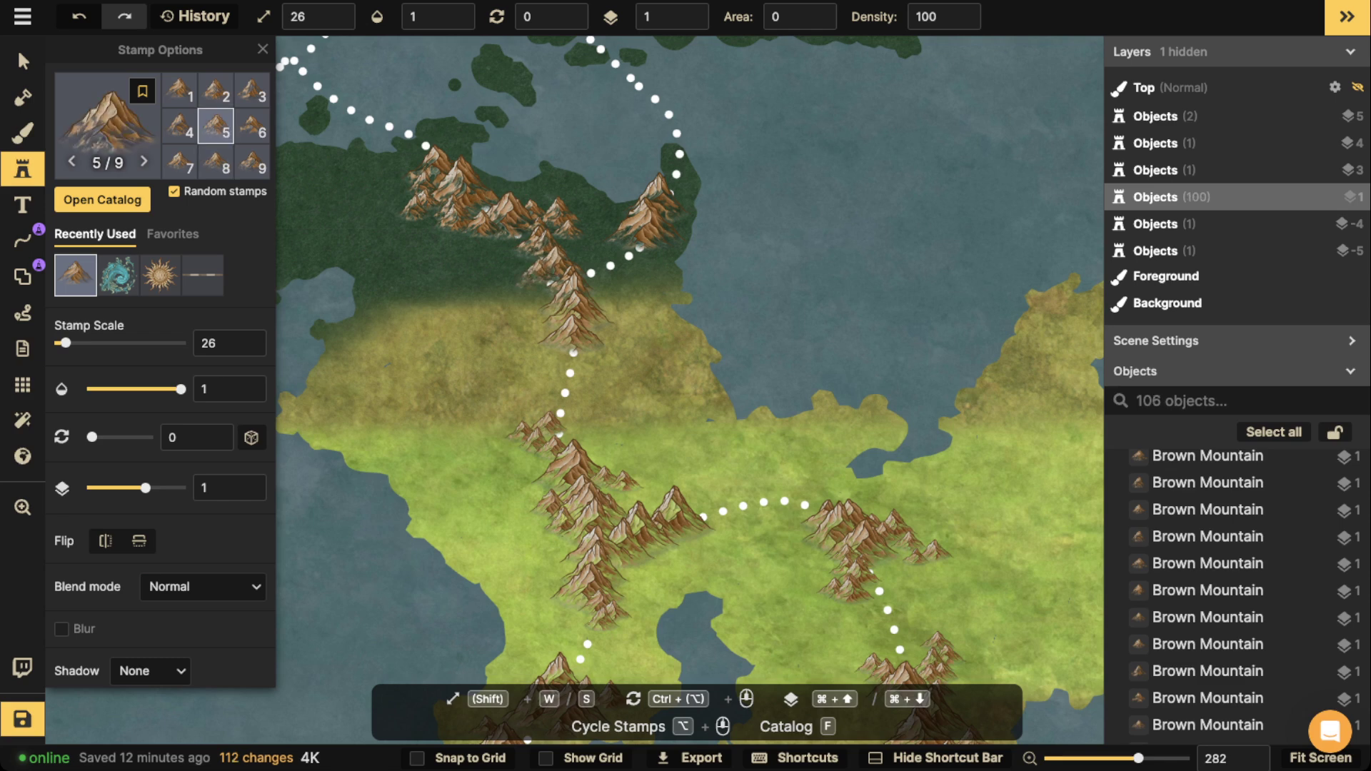
{"action": "left_click", "coordinate": [527, 282]}
{"action": "left_click", "coordinate": [600, 309]}
{"action": "left_click", "coordinate": [613, 319]}
{"action": "left_click", "coordinate": [608, 327]}
{"action": "left_click", "coordinate": [617, 339]}
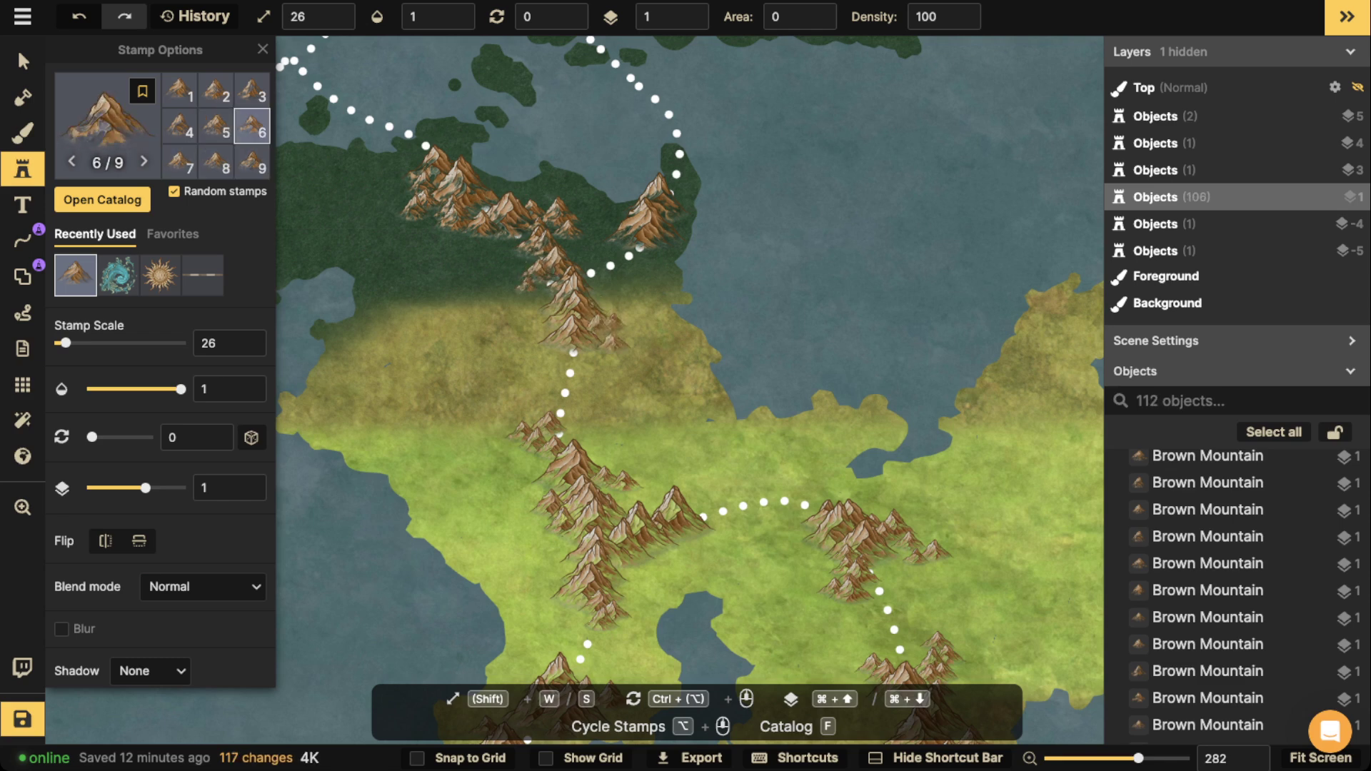
Paint a continuous trial chain of small mountains across the northeastern sea to the coast, thickening it with overlapping strokes.
{"action": "mouse_move", "coordinate": [887, 132]}
{"action": "left_mouse_down"}
{"action": "mouse_move", "coordinate": [847, 218]}
{"action": "mouse_move", "coordinate": [930, 284]}
{"action": "mouse_move", "coordinate": [902, 360]}
{"action": "left_mouse_up"}
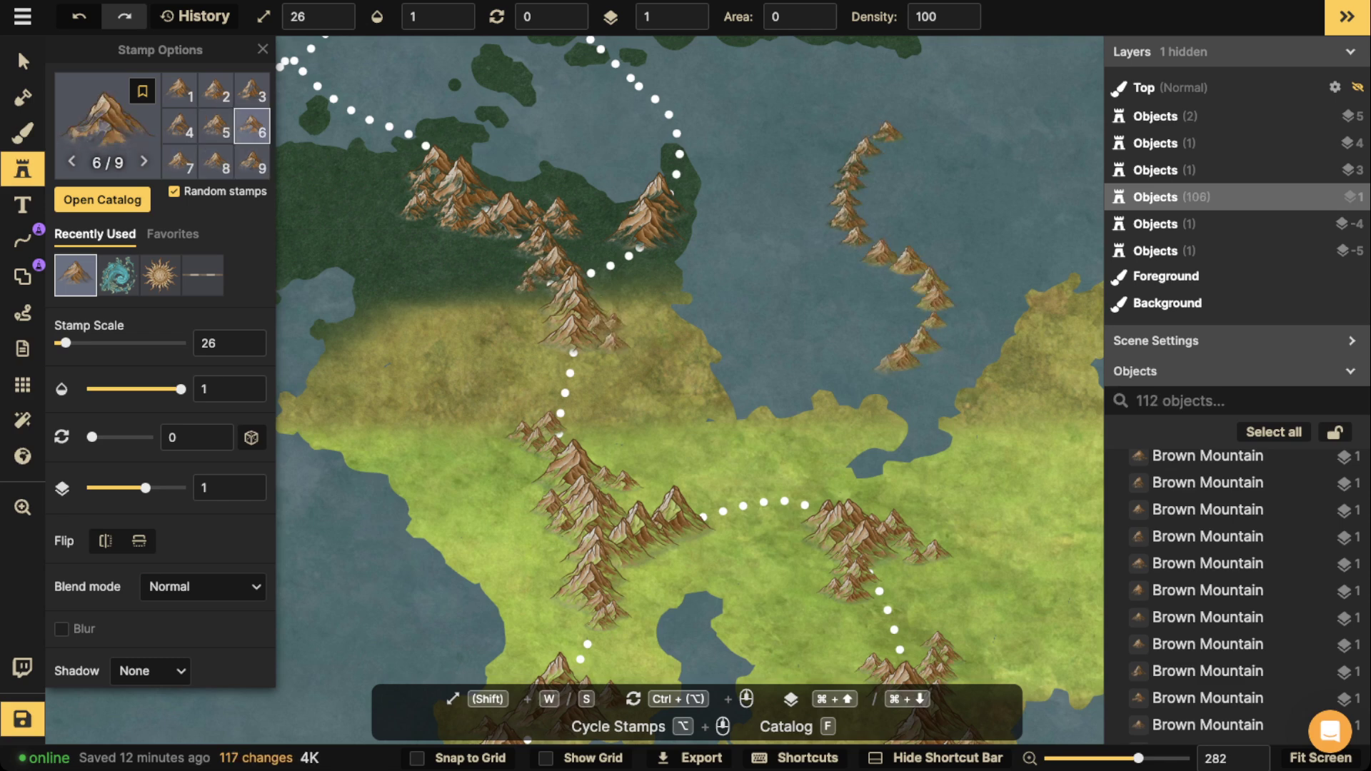
{"action": "key", "text": "Escape"}
{"action": "mouse_move", "coordinate": [866, 206]}
{"action": "left_mouse_down"}
{"action": "mouse_move", "coordinate": [887, 223]}
{"action": "mouse_move", "coordinate": [881, 178]}
{"action": "mouse_move", "coordinate": [890, 218]}
{"action": "mouse_move", "coordinate": [937, 245]}
{"action": "mouse_move", "coordinate": [891, 159]}
{"action": "left_mouse_up"}
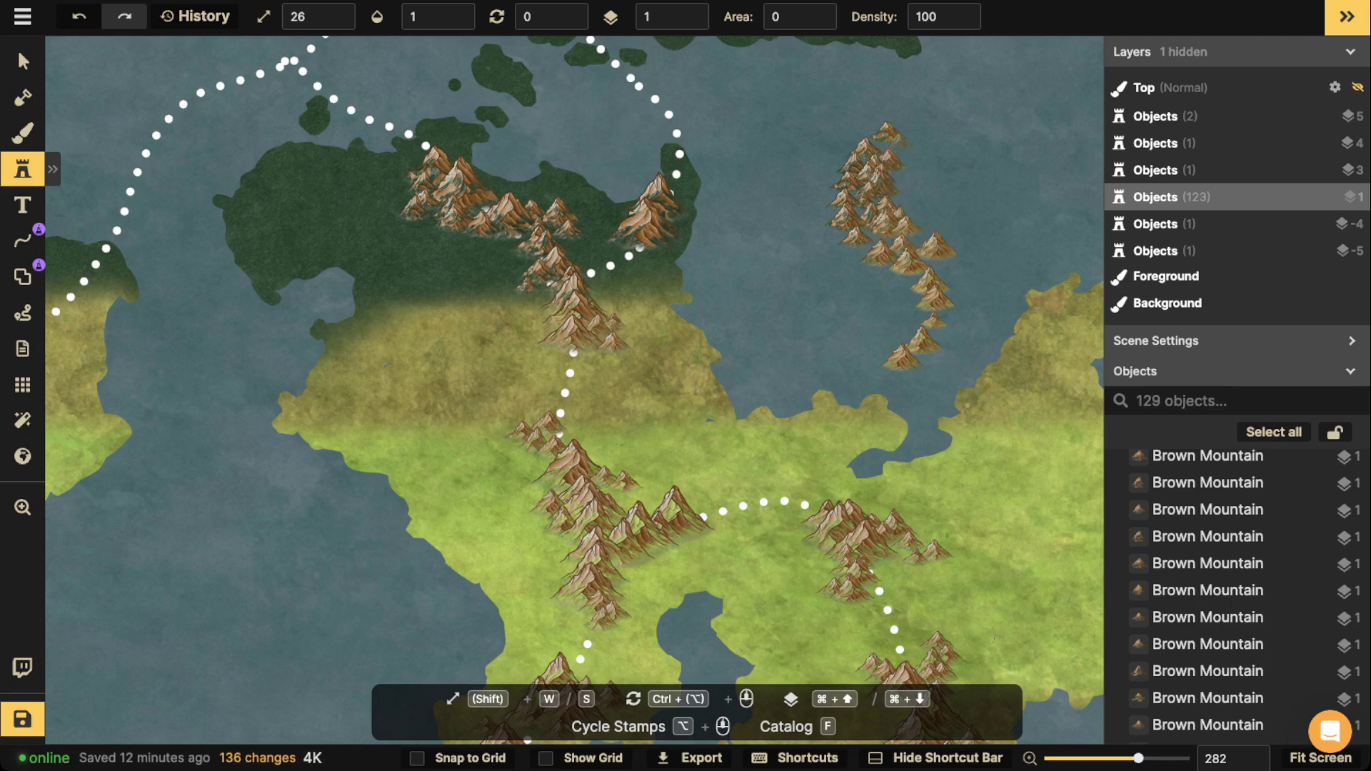
{"action": "left_click_drag", "start_coordinate": [939, 251], "coordinate": [952, 303]}
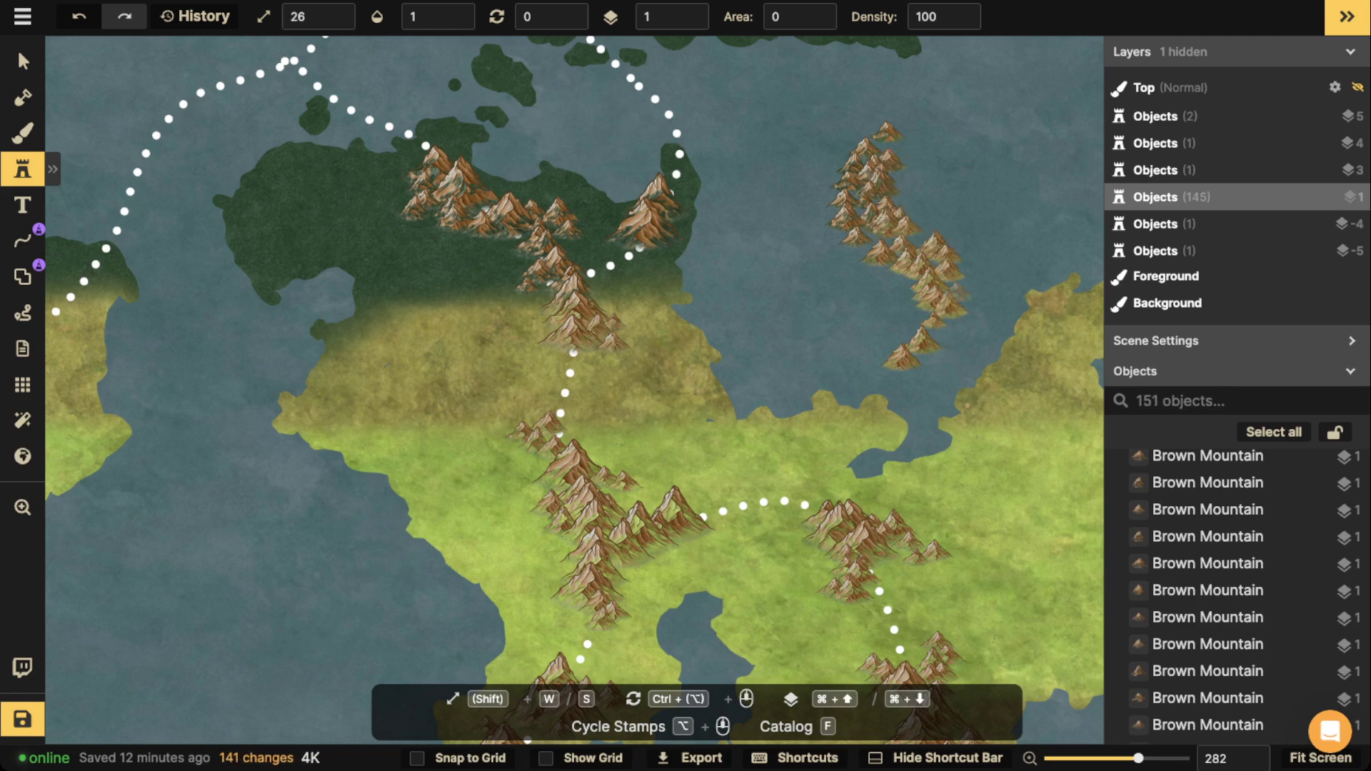
{"action": "mouse_move", "coordinate": [901, 362]}
{"action": "left_mouse_down"}
{"action": "mouse_move", "coordinate": [807, 417]}
{"action": "mouse_move", "coordinate": [763, 420]}
{"action": "left_mouse_up"}
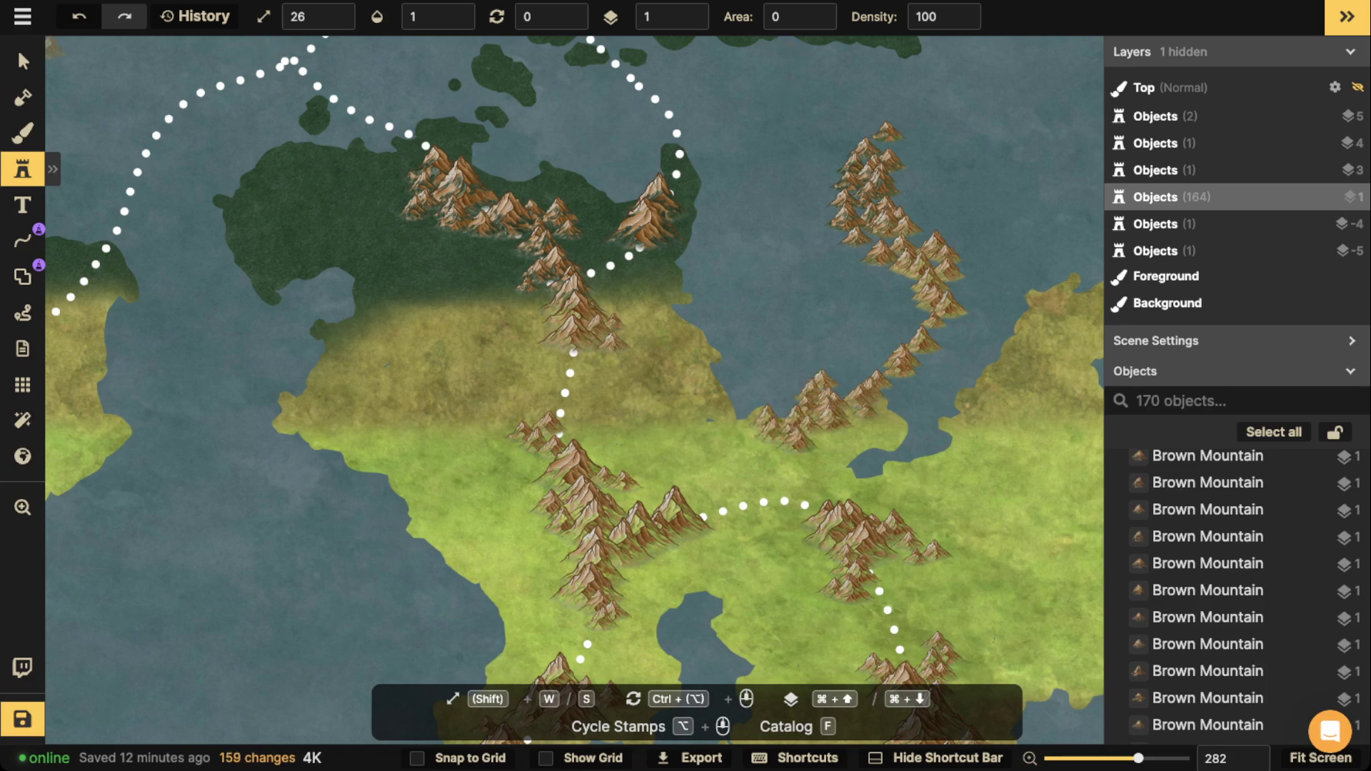
Select and delete the whole trial chain of mountains in the northeastern sea.
{"action": "left_click", "coordinate": [23, 62]}
{"action": "left_click_drag", "start_coordinate": [784, 121], "coordinate": [994, 459]}
{"action": "key", "text": "Delete"}
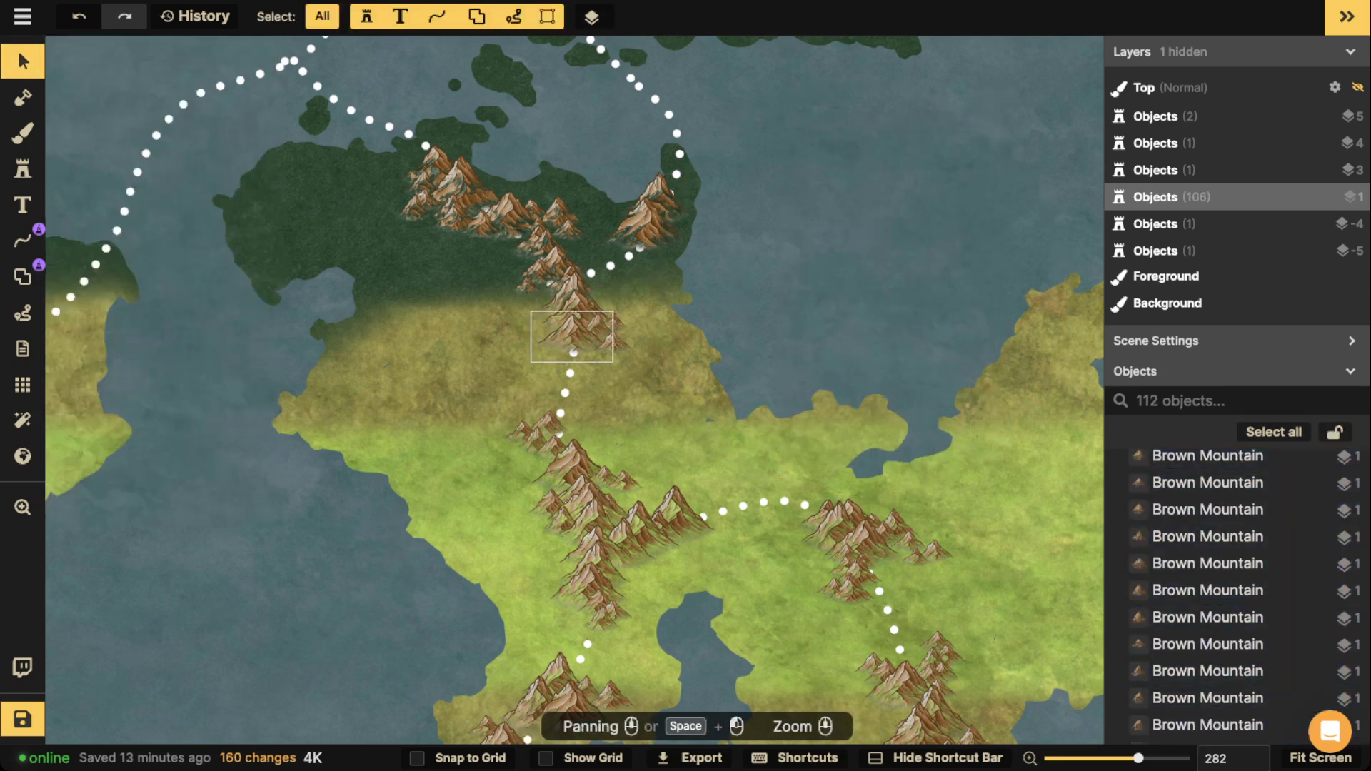
Select individual large mountains in the northern dark green zone and shift the one at the range's northwestern end slightly.
{"action": "left_click", "coordinate": [572, 332]}
{"action": "left_click_drag", "start_coordinate": [571, 335], "coordinate": [657, 203]}
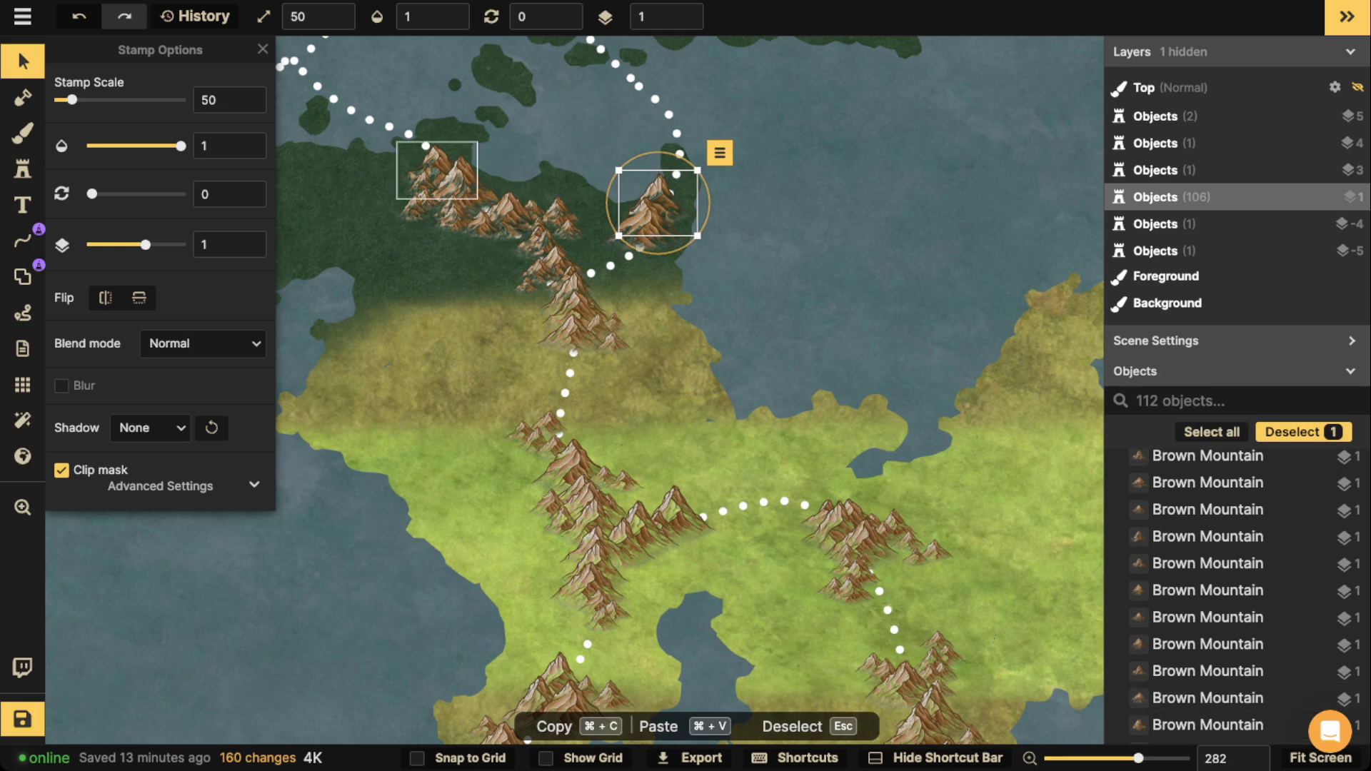
{"action": "left_click_drag", "start_coordinate": [438, 172], "coordinate": [442, 166]}
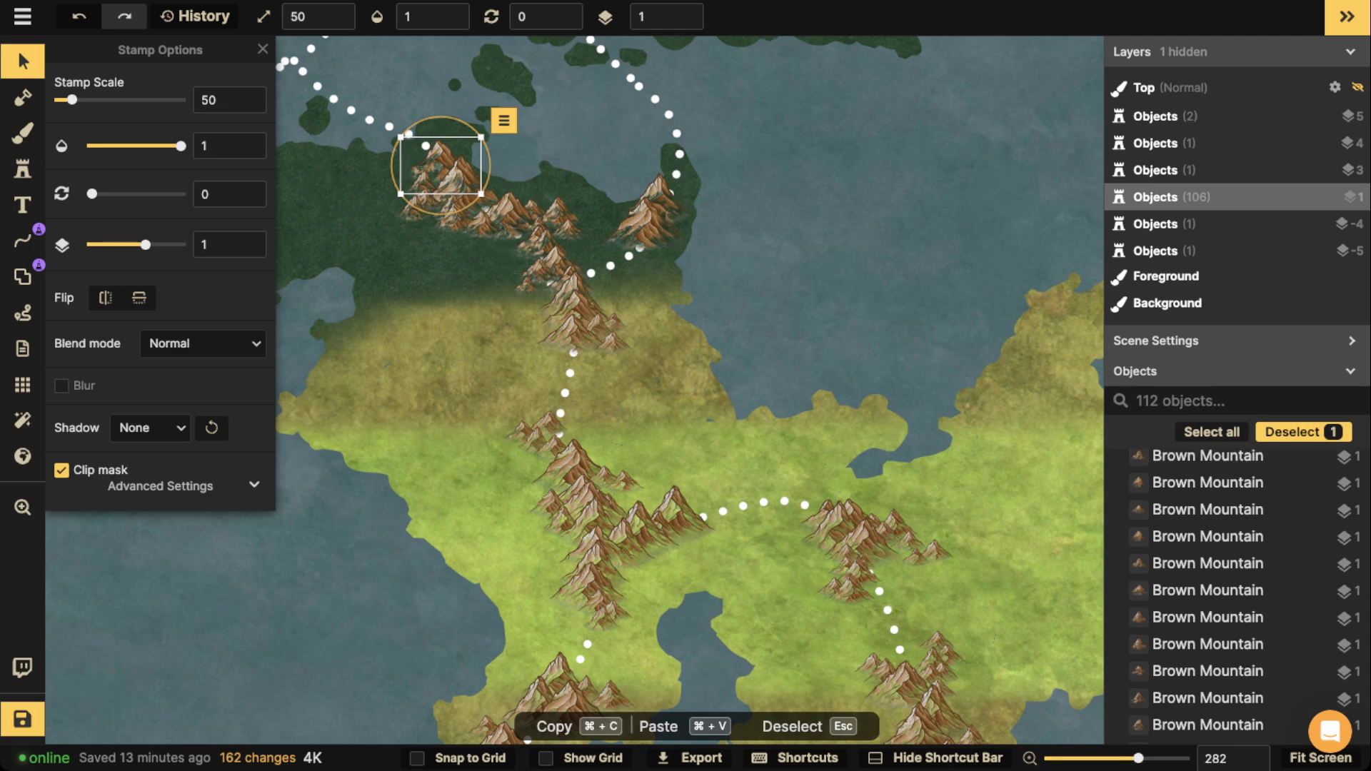
Extend the southwestern end of the southern dark green island's range with three mountains at stamp scale 40.
{"action": "scroll", "coordinate": [456, 593], "scroll_direction": "down", "scroll_amount": 2}
{"action": "key", "text": "space"}
{"action": "left_click_drag", "start_coordinate": [479, 275], "coordinate": [552, 243]}
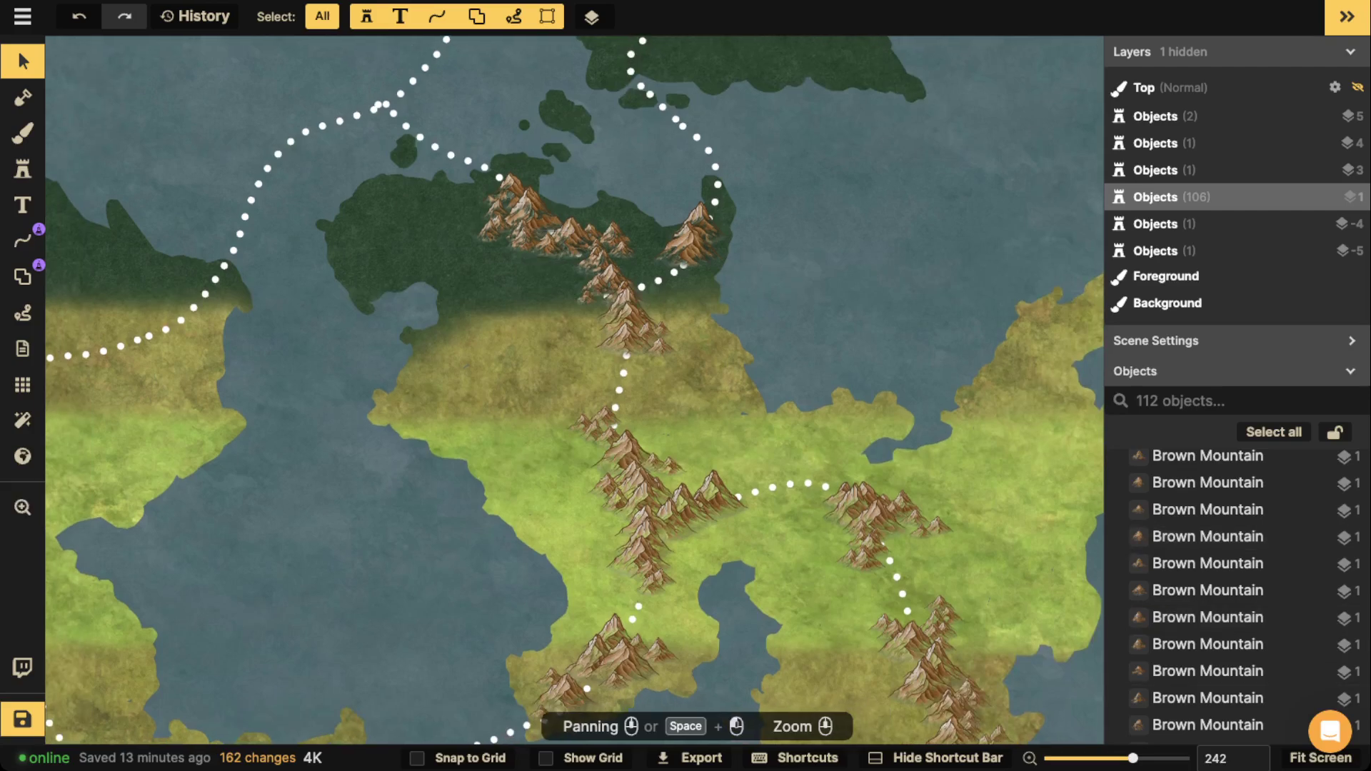
{"action": "scroll", "coordinate": [720, 493], "scroll_direction": "down", "scroll_amount": 2}
{"action": "scroll", "coordinate": [717, 493], "scroll_direction": "down", "scroll_amount": 5}
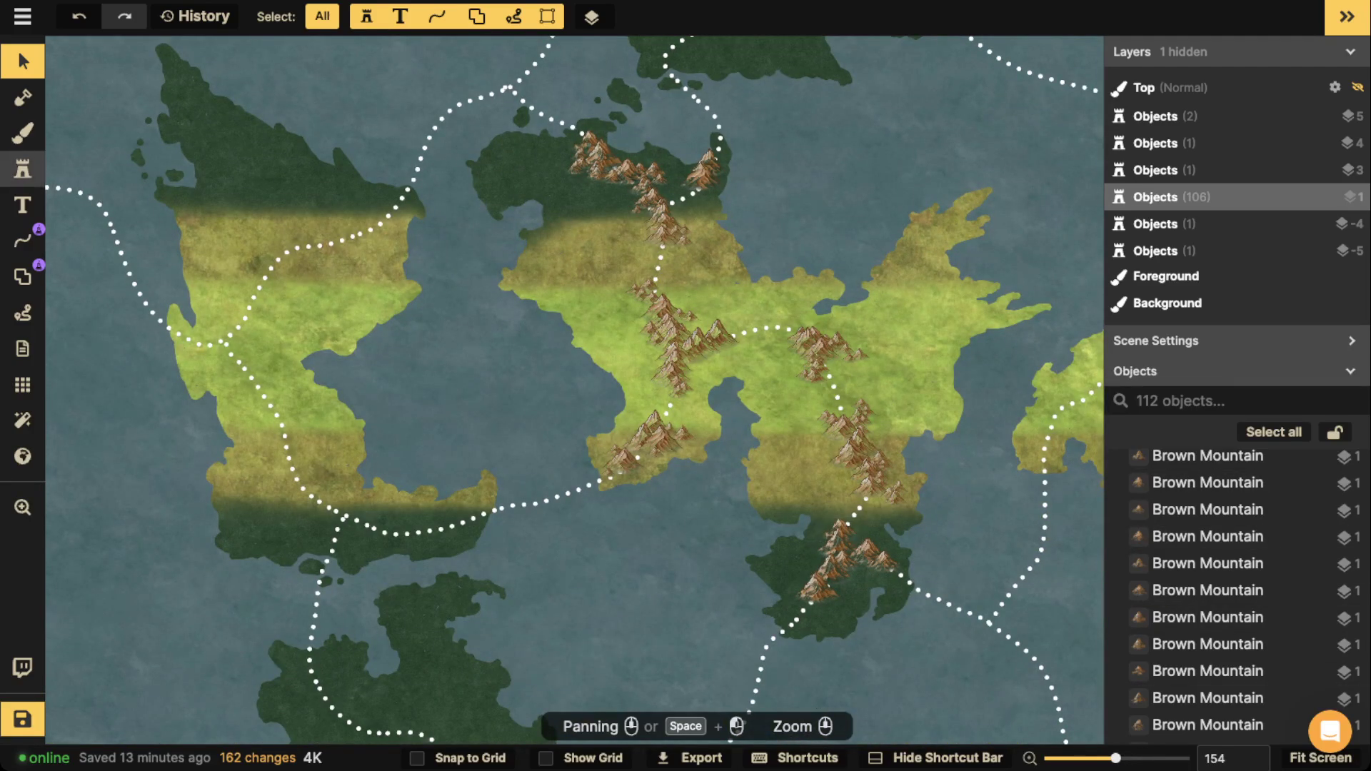
{"action": "left_click", "coordinate": [22, 170]}
{"action": "scroll", "coordinate": [630, 492], "scroll_direction": "up", "scroll_amount": 4}
{"action": "scroll", "coordinate": [772, 563], "scroll_direction": "up", "scroll_amount": 3}
{"action": "key", "text": "space"}
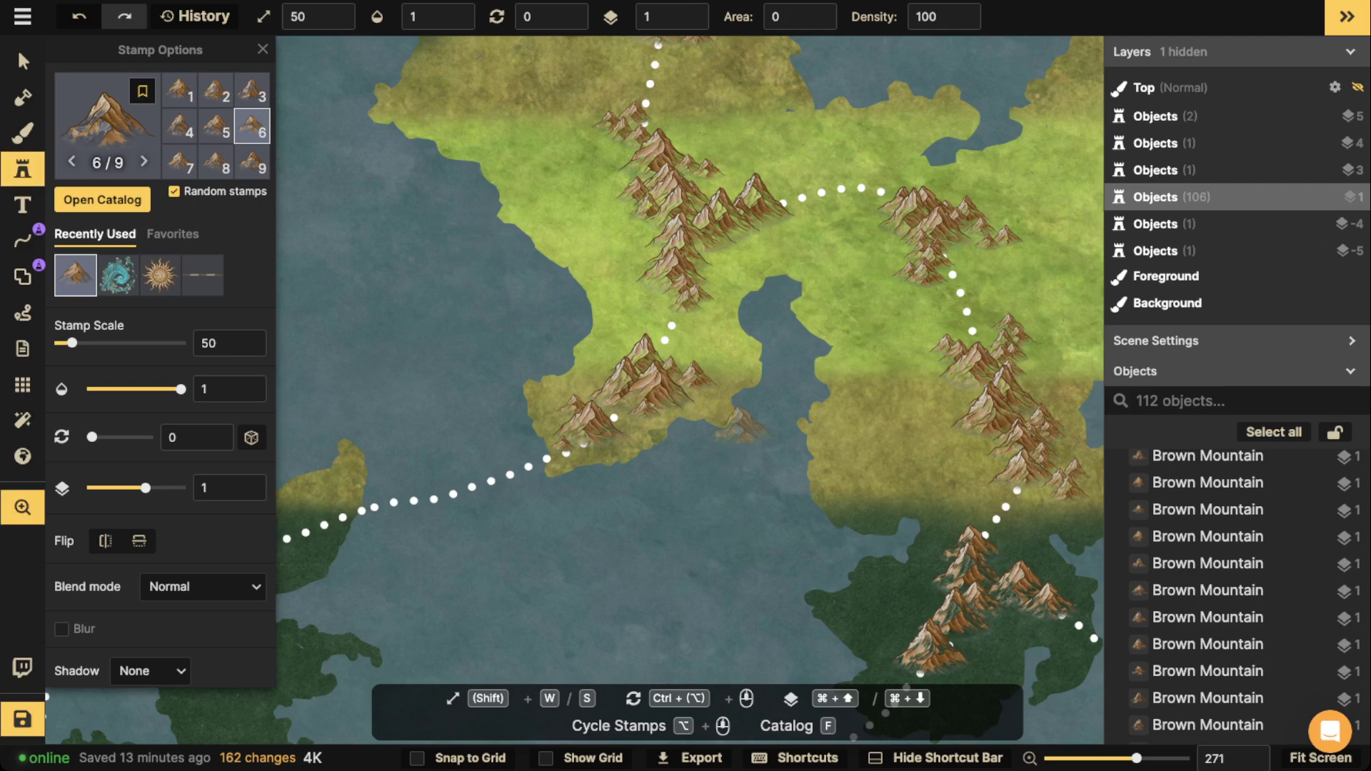
{"action": "left_click_drag", "start_coordinate": [730, 437], "coordinate": [660, 437]}
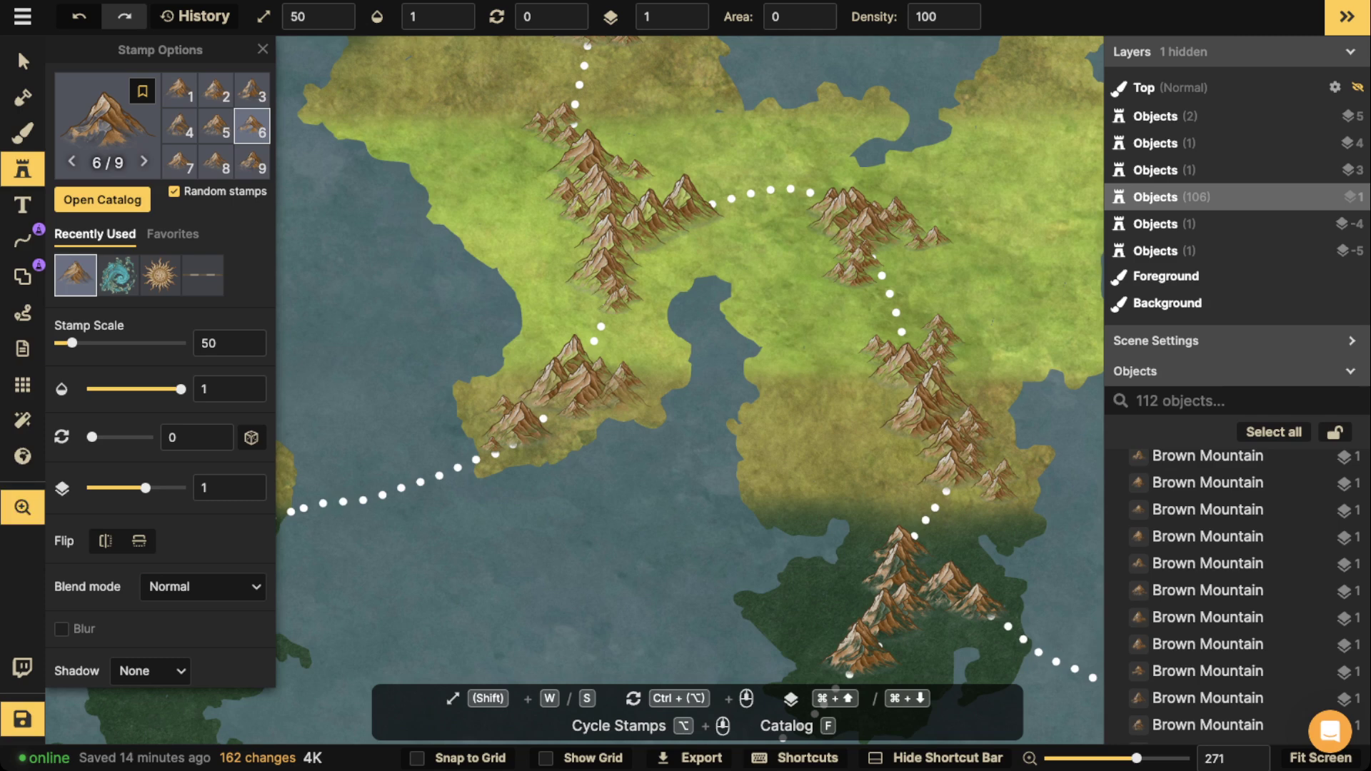
{"action": "scroll", "coordinate": [690, 389], "scroll_direction": "down", "scroll_amount": 3}
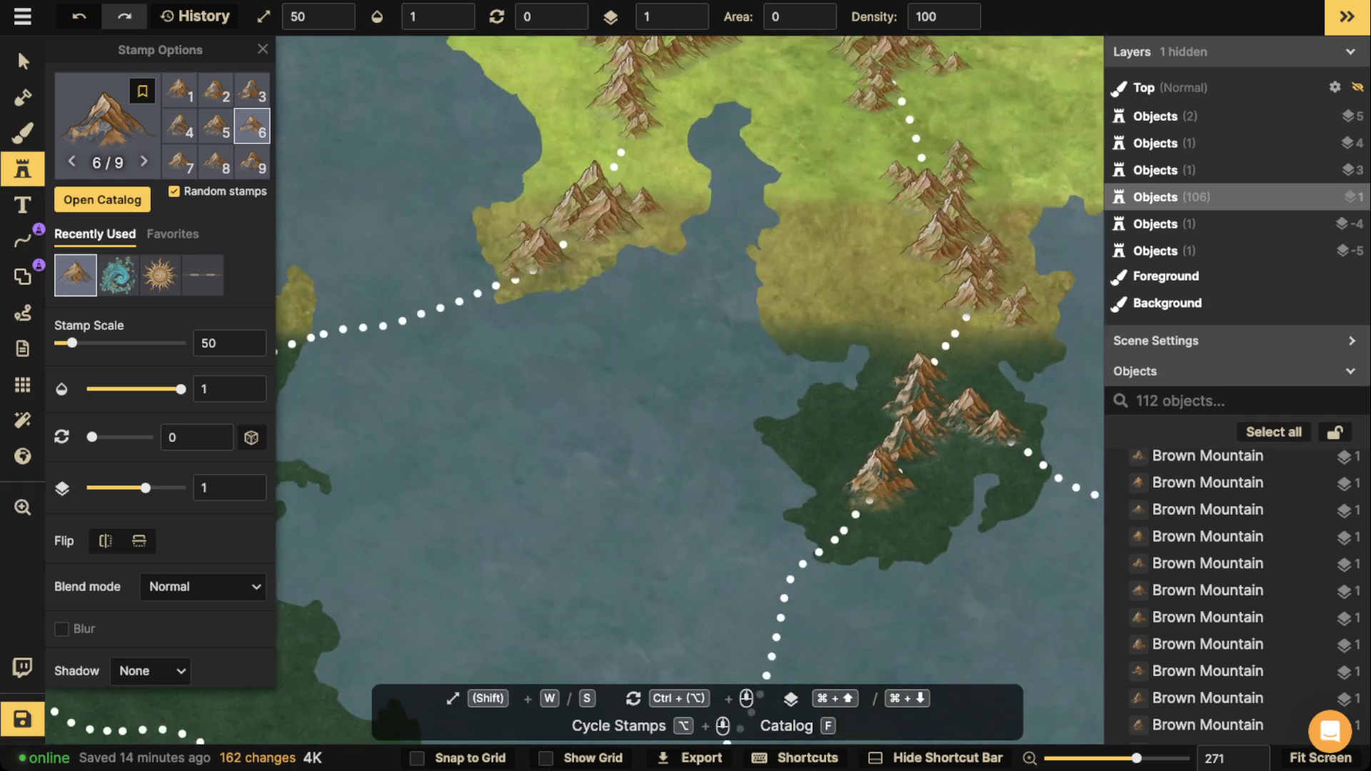
{"action": "key", "text": "s"}
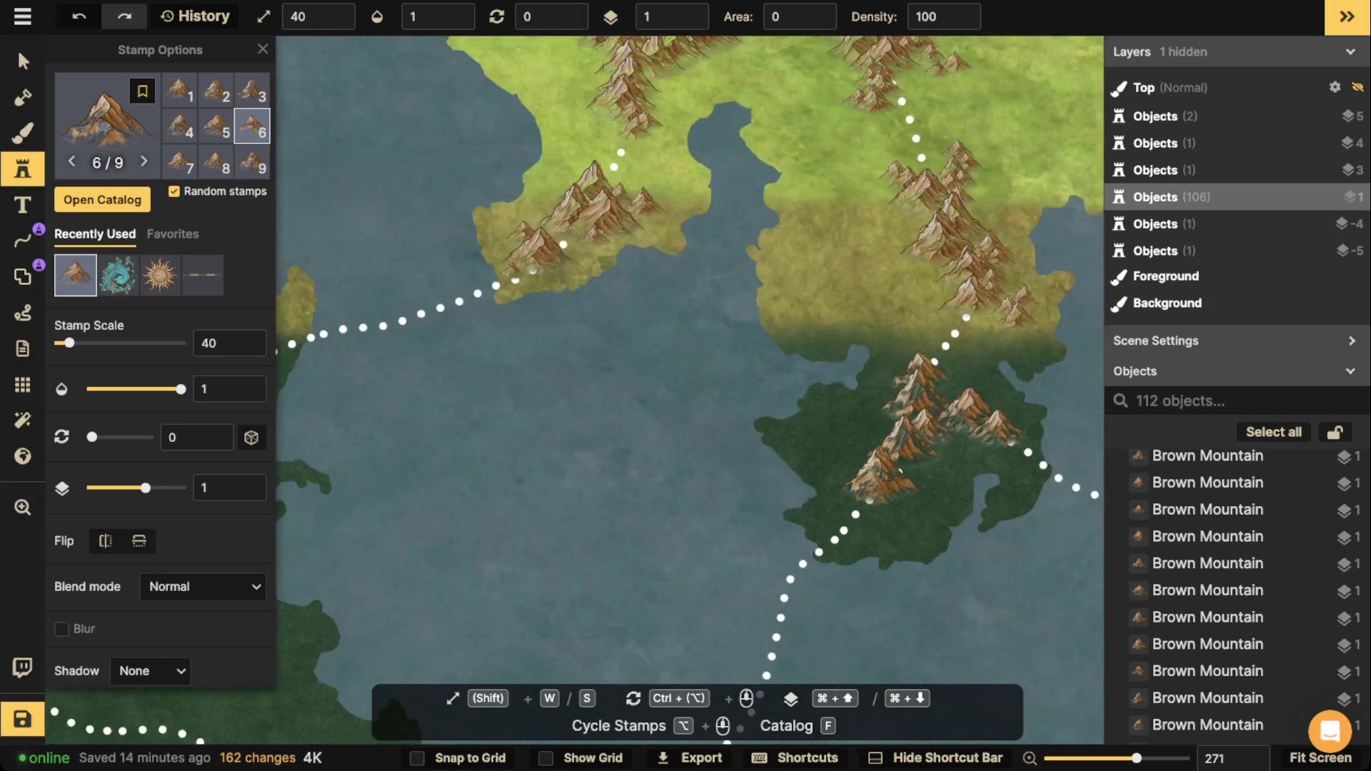
{"action": "left_click", "coordinate": [861, 489]}
{"action": "left_click", "coordinate": [857, 493]}
{"action": "left_click", "coordinate": [842, 503]}
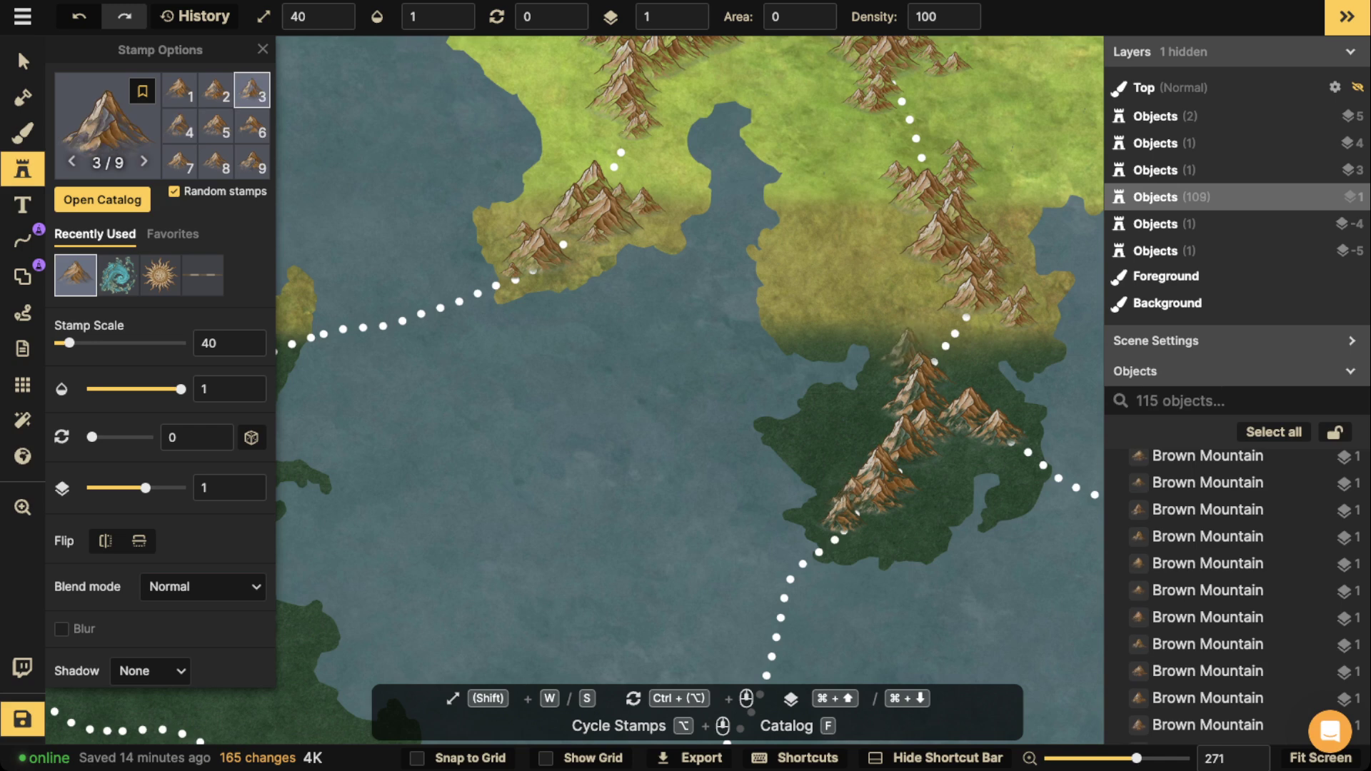
Add a mountain at scale 40 on the southeastern range's northeastern side, near the border of the green and yellow zones.
{"action": "key", "text": "space"}
{"action": "left_click_drag", "start_coordinate": [928, 316], "coordinate": [918, 294]}
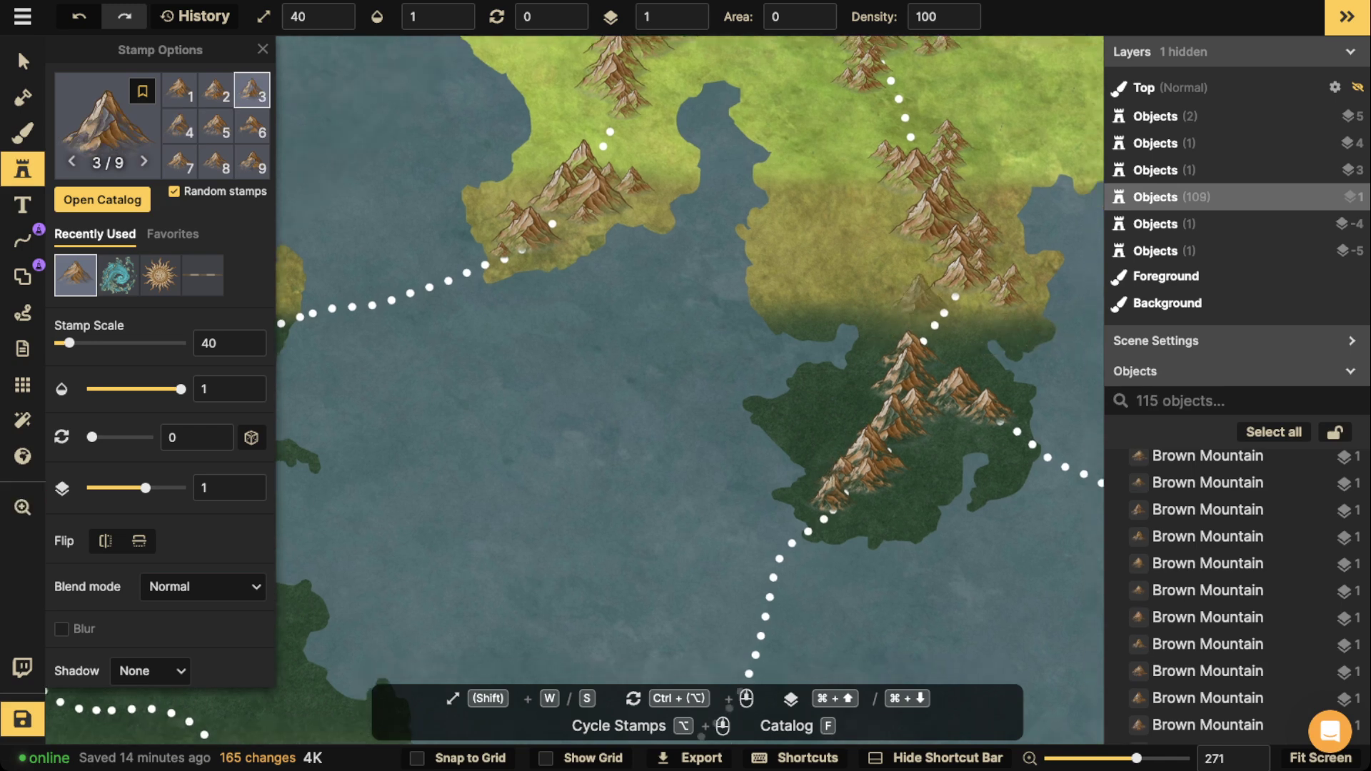
{"action": "key", "text": "space"}
{"action": "left_click_drag", "start_coordinate": [960, 335], "coordinate": [869, 566]}
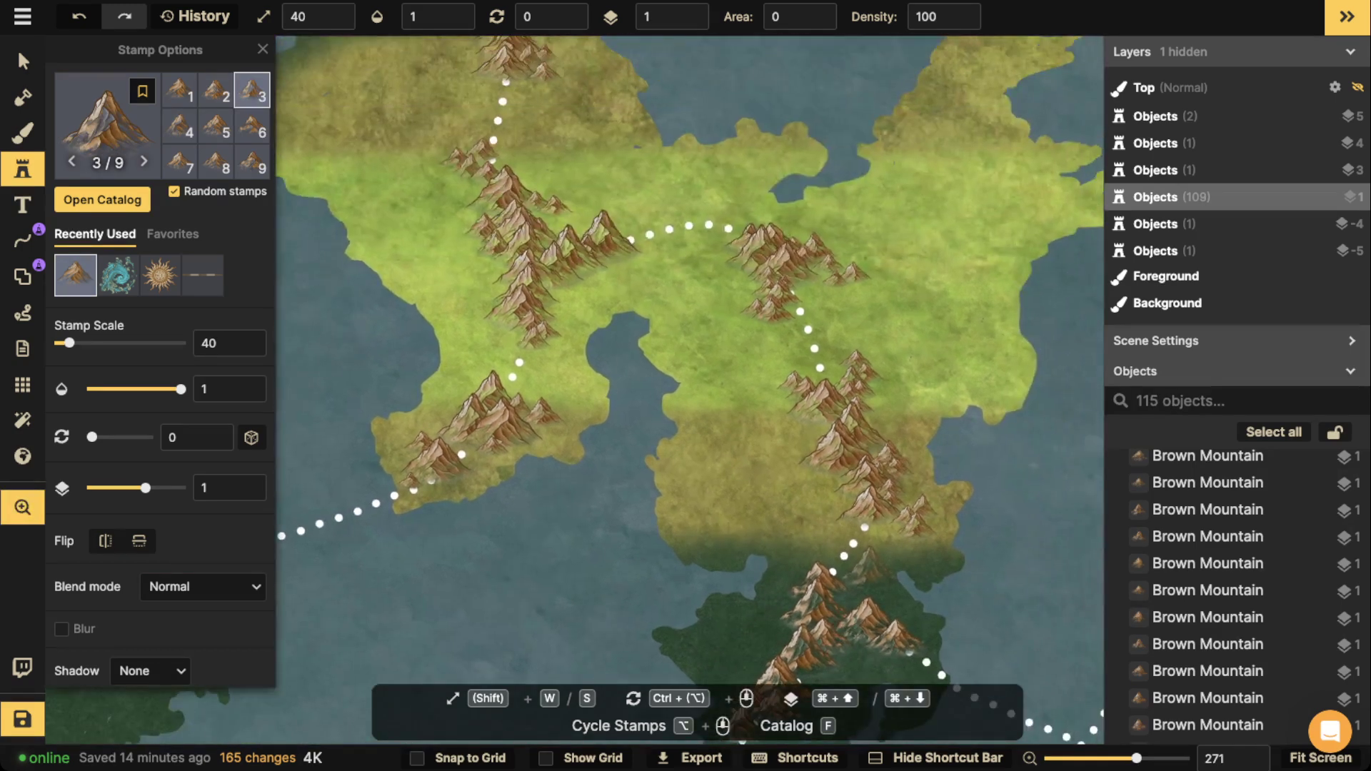
{"action": "left_click_drag", "start_coordinate": [895, 365], "coordinate": [892, 393]}
{"action": "left_click", "coordinate": [893, 400]}
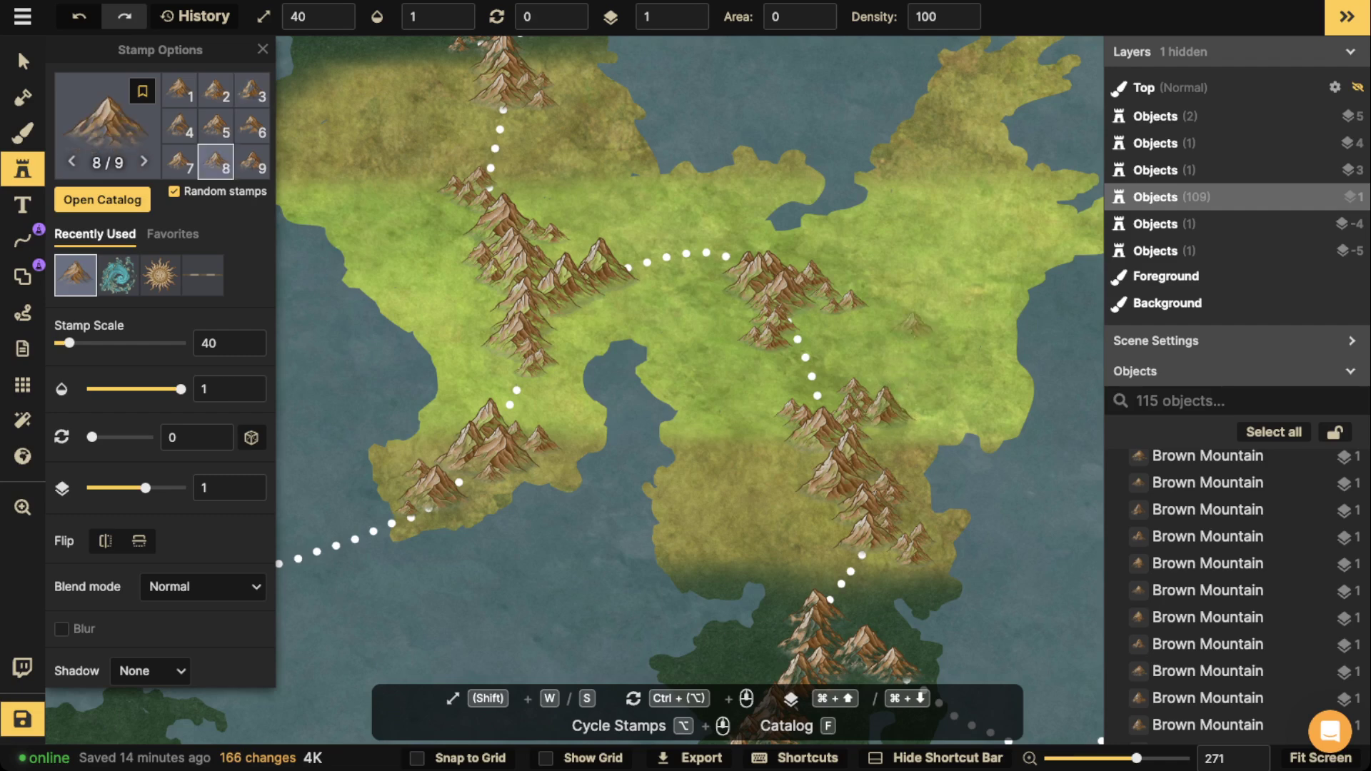
Add mountains at scale 40 northeast of the green zone's eastern cluster and select the newly placed peak.
{"action": "left_click", "coordinate": [851, 250]}
{"action": "left_click", "coordinate": [845, 245]}
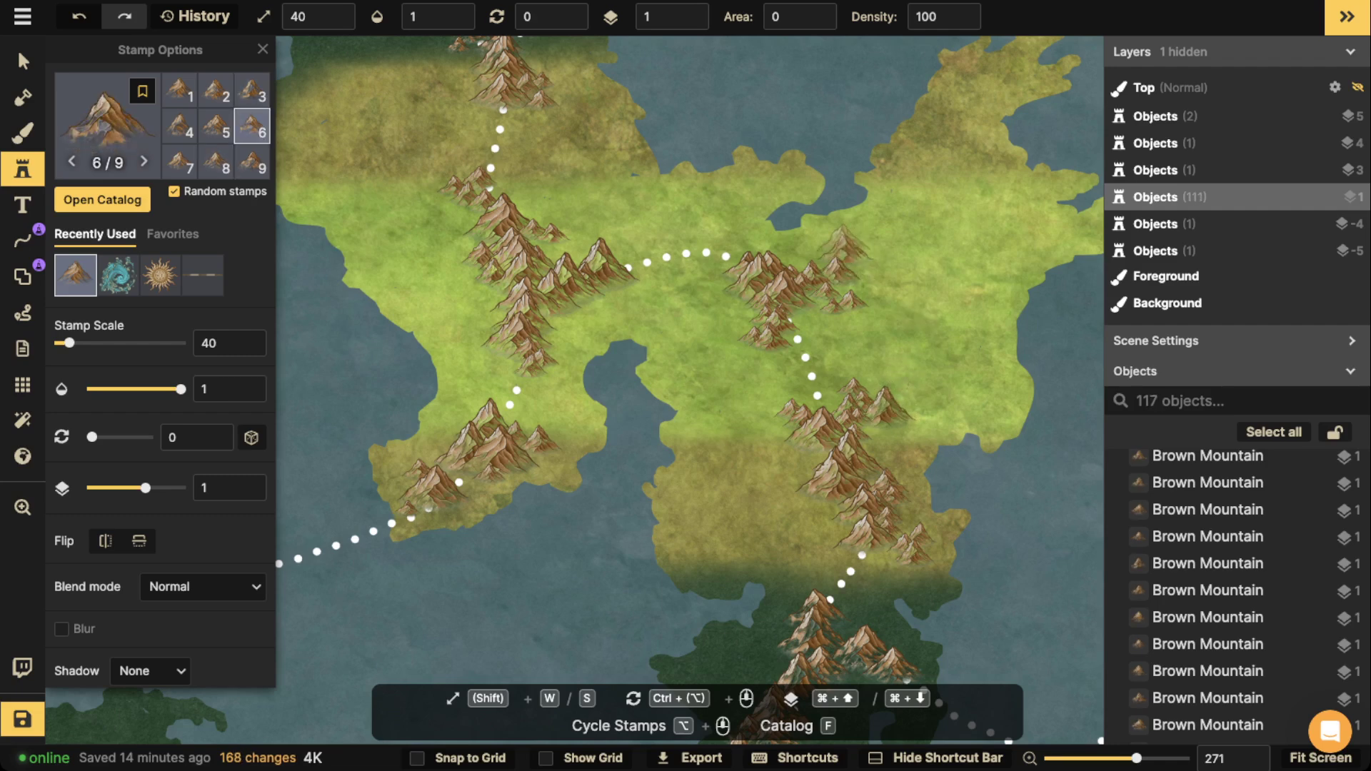
{"action": "left_click", "coordinate": [645, 456]}
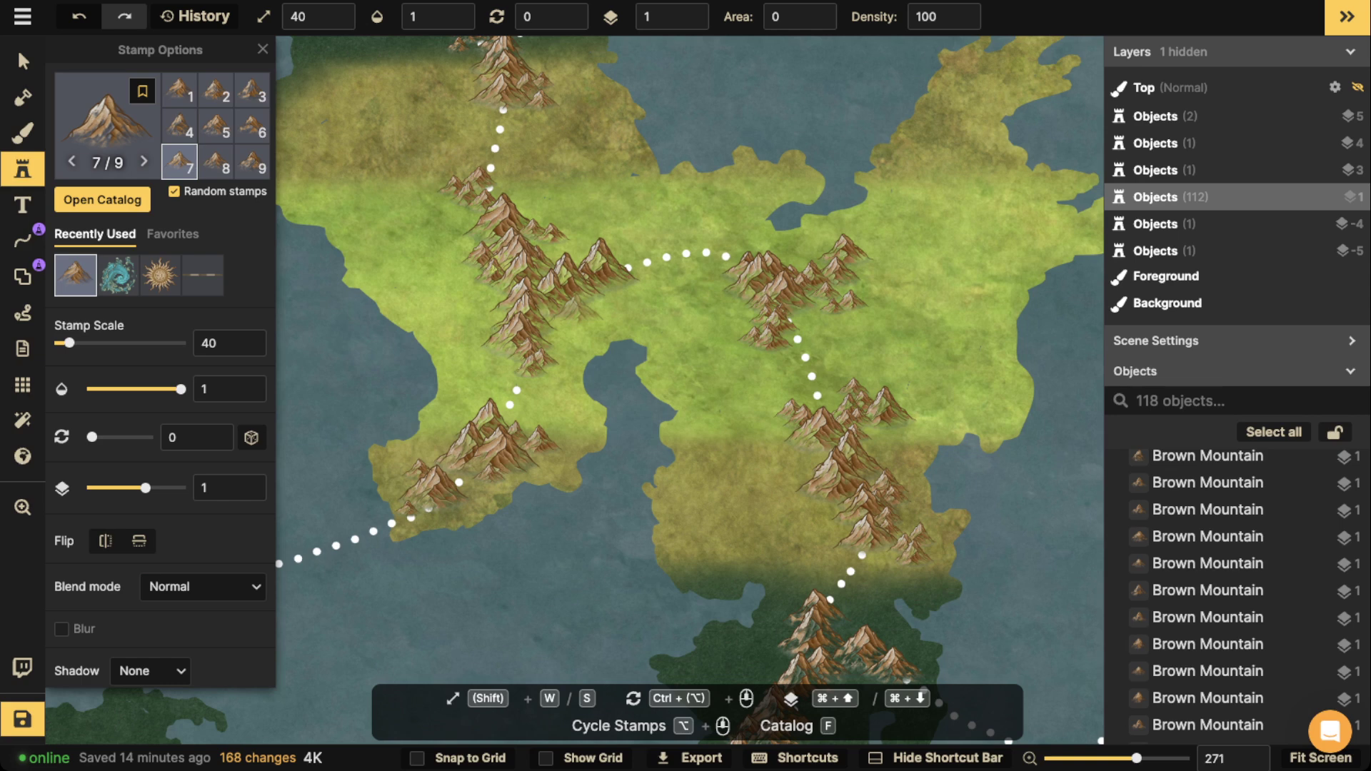
{"action": "key", "text": "v"}
{"action": "left_click", "coordinate": [842, 259]}
{"action": "scroll", "coordinate": [841, 259], "scroll_direction": "down", "scroll_amount": 2}
{"action": "left_click_drag", "start_coordinate": [842, 258], "coordinate": [964, 267]}
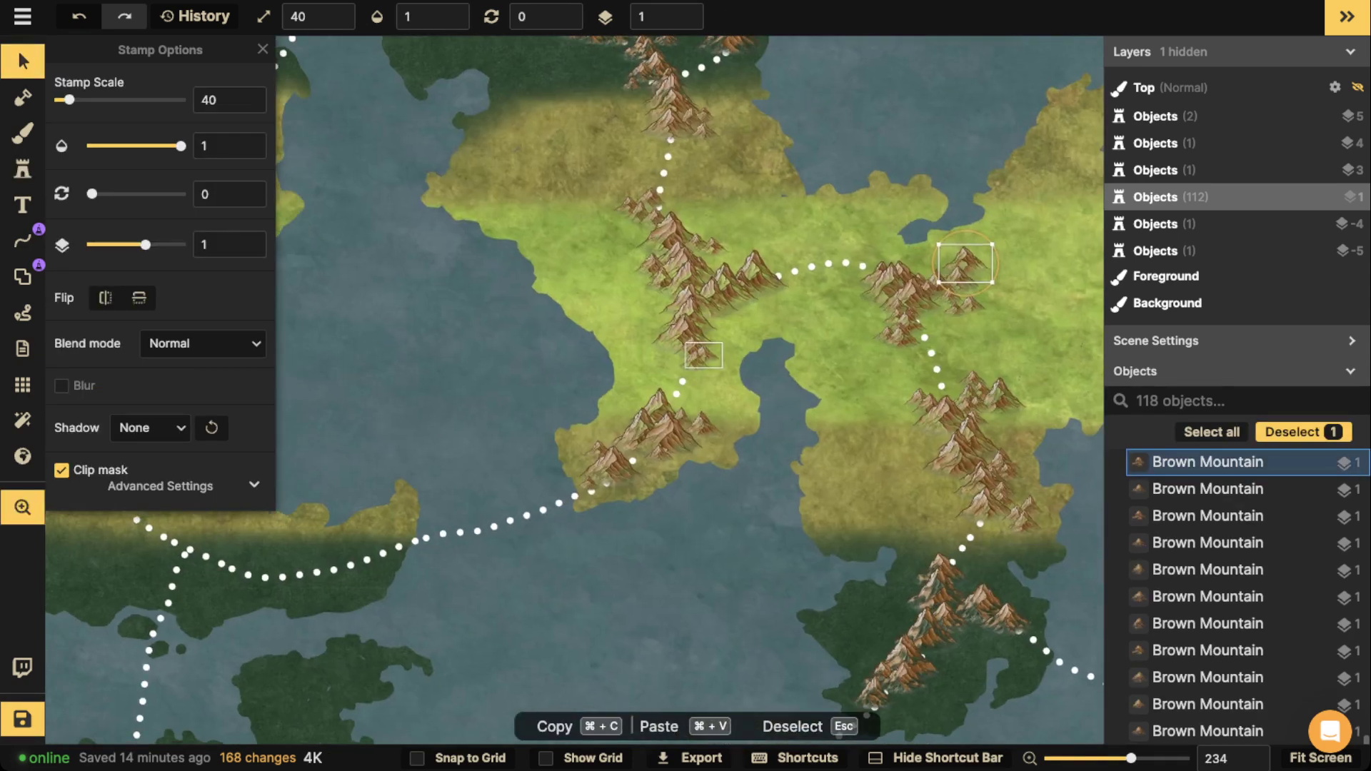
Hide the dotted plate boundaries by setting the Plates group's opacity to 0, and view the resulting map.
{"action": "scroll", "coordinate": [966, 262], "scroll_direction": "down", "scroll_amount": 6}
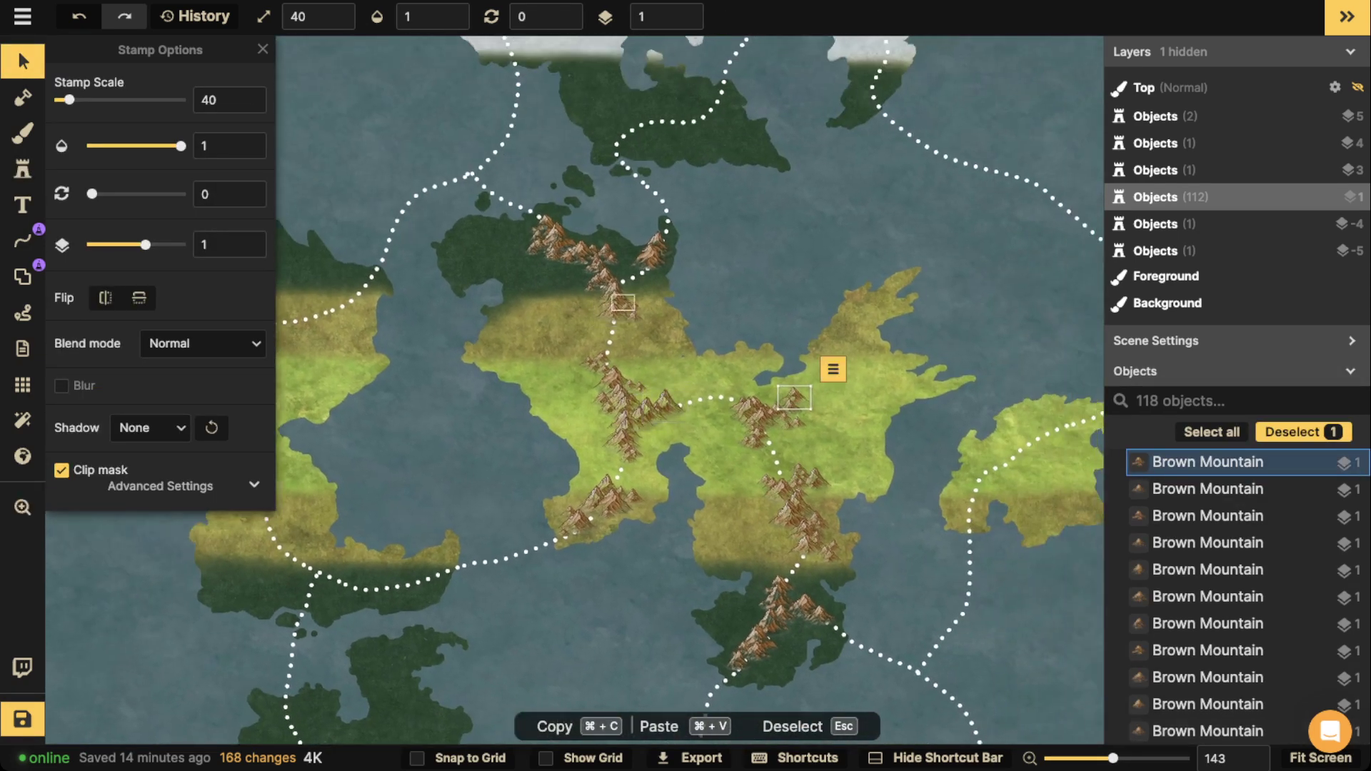
{"action": "scroll", "coordinate": [1236, 571], "scroll_direction": "down", "scroll_amount": 4}
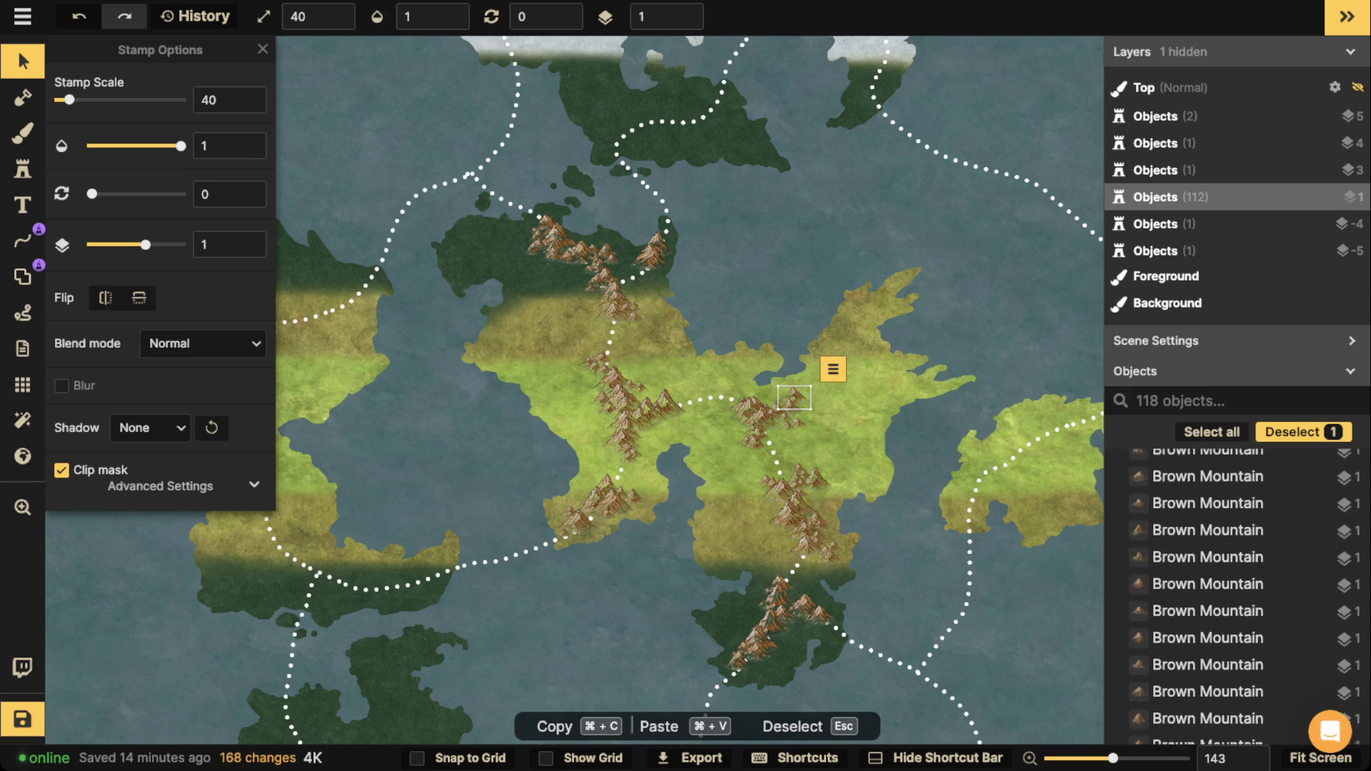
{"action": "left_click", "coordinate": [1185, 730]}
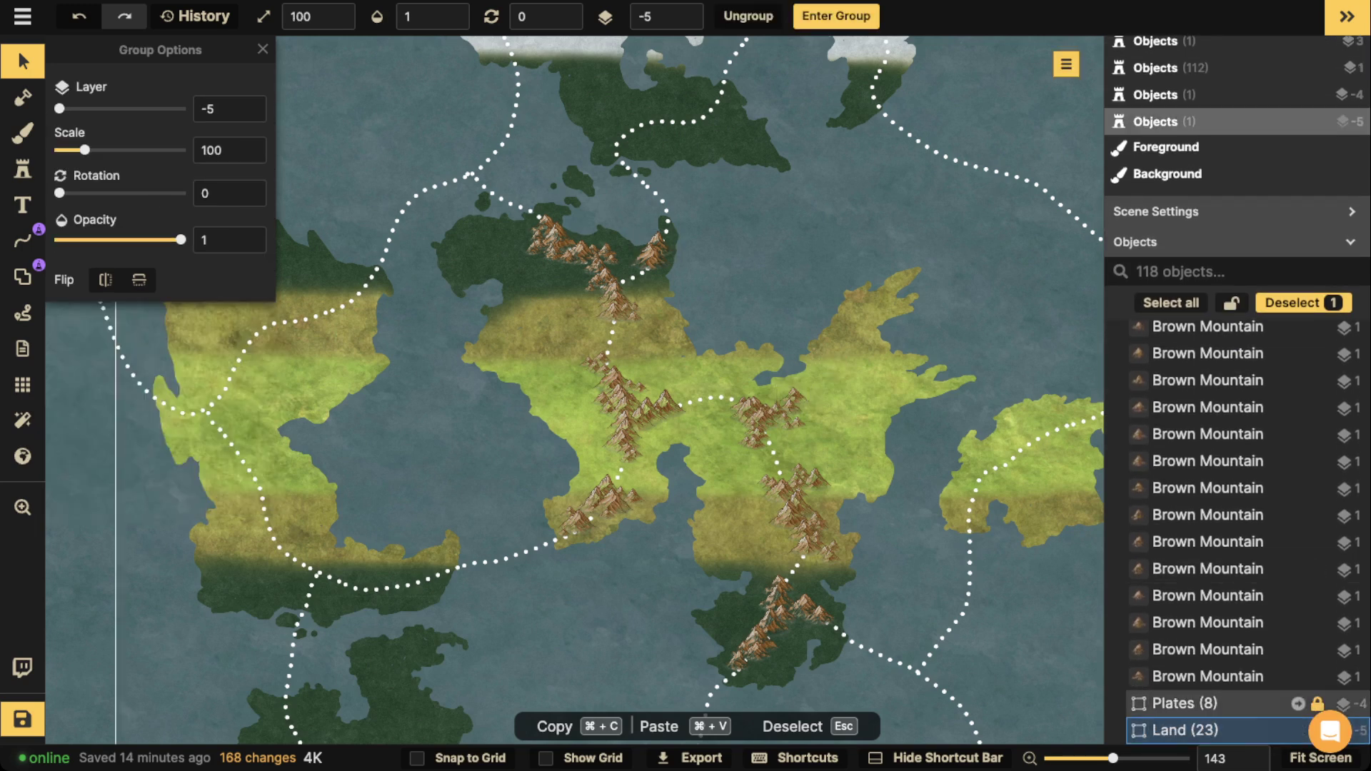
{"action": "left_click", "coordinate": [1185, 704]}
{"action": "left_click", "coordinate": [429, 16]}
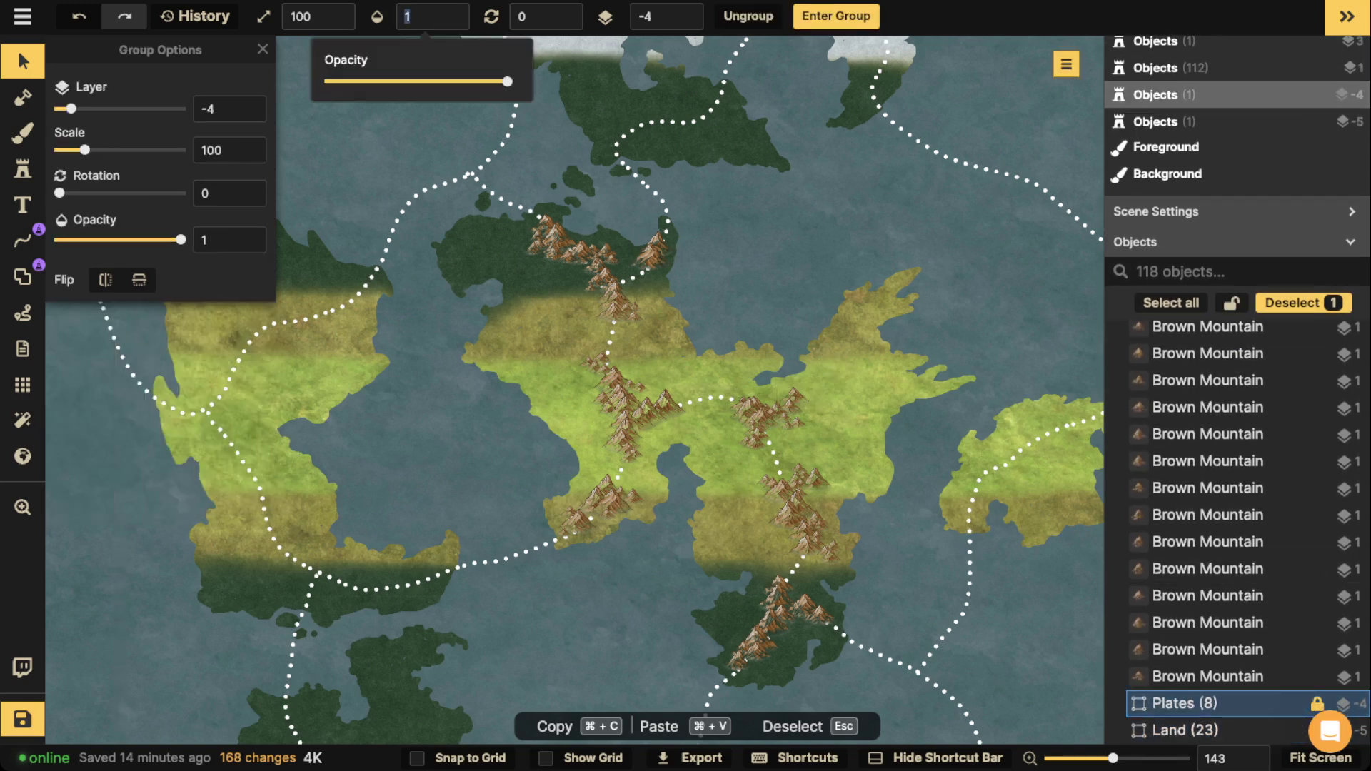
{"action": "type", "text": "0"}
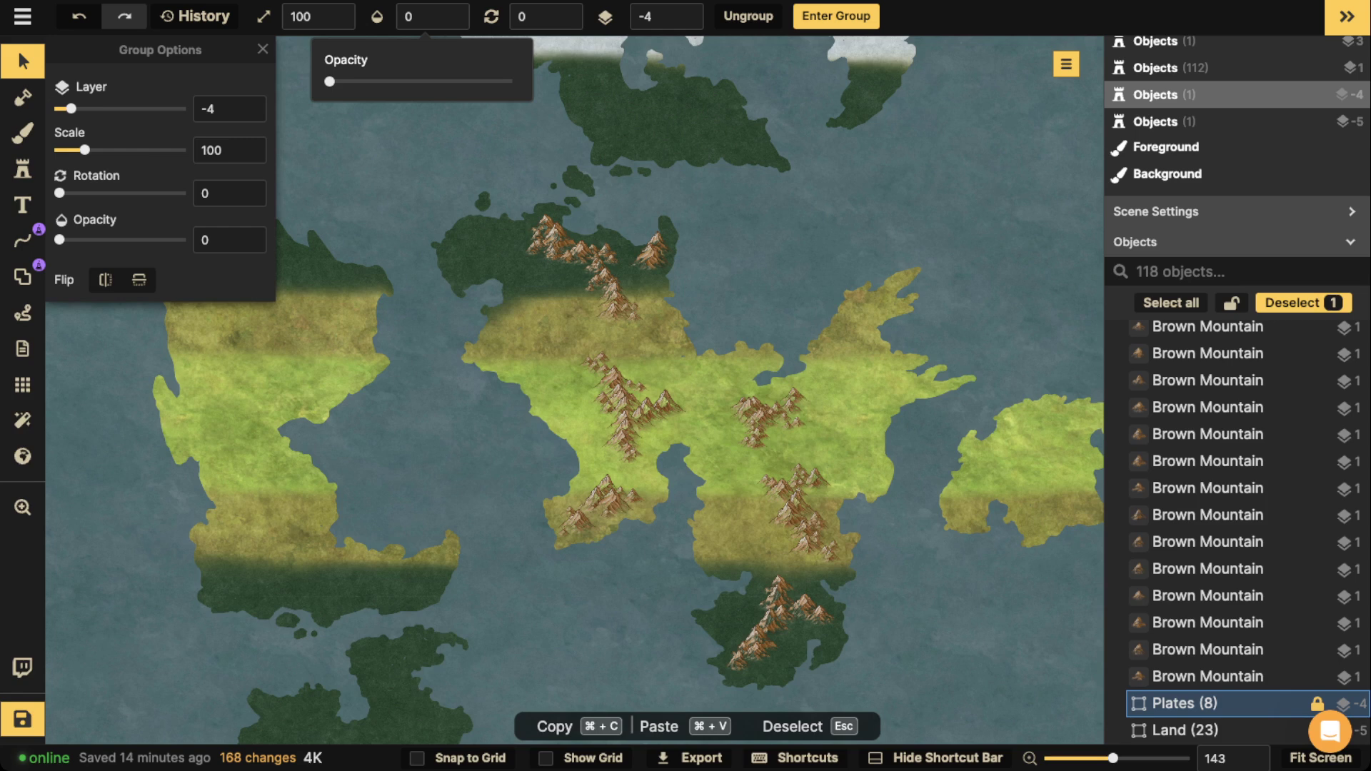
{"action": "key", "text": "Return"}
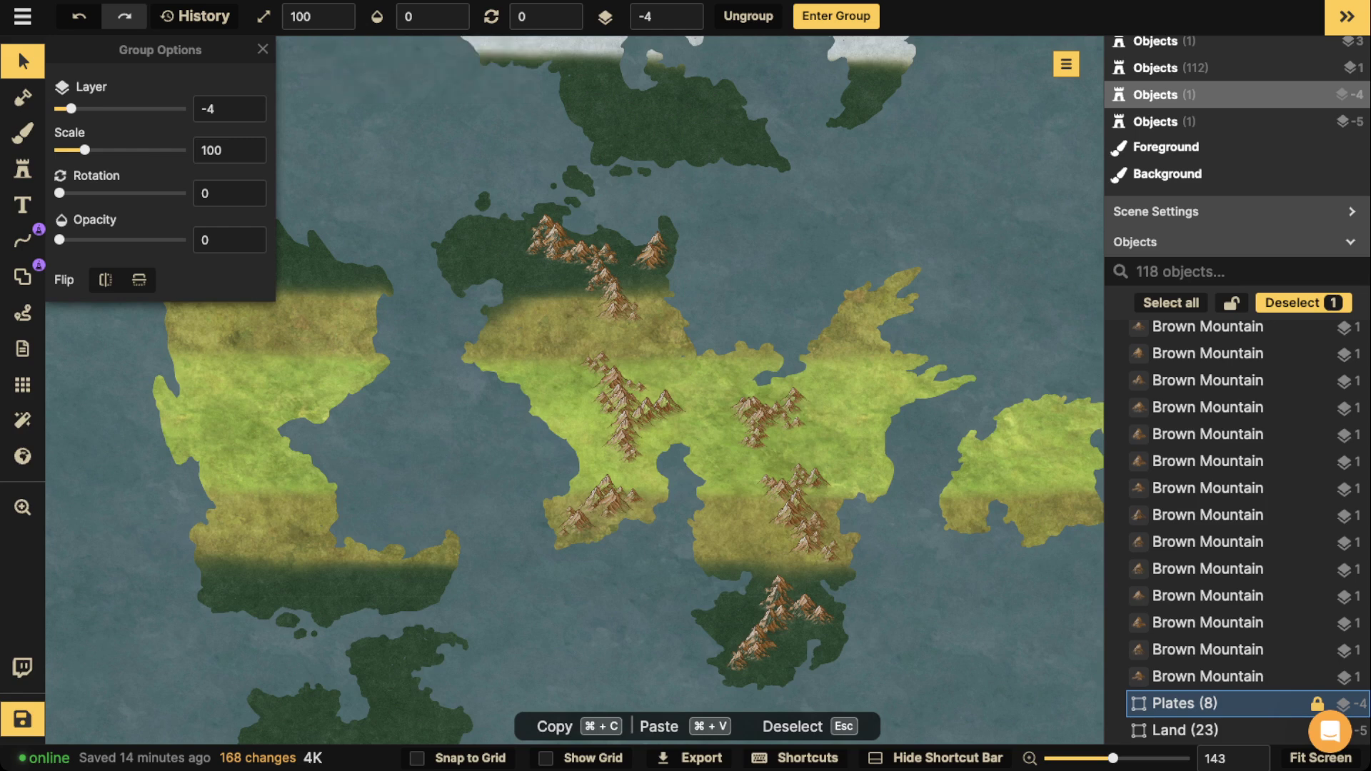
{"action": "scroll", "coordinate": [575, 390], "scroll_direction": "down", "scroll_amount": 2}
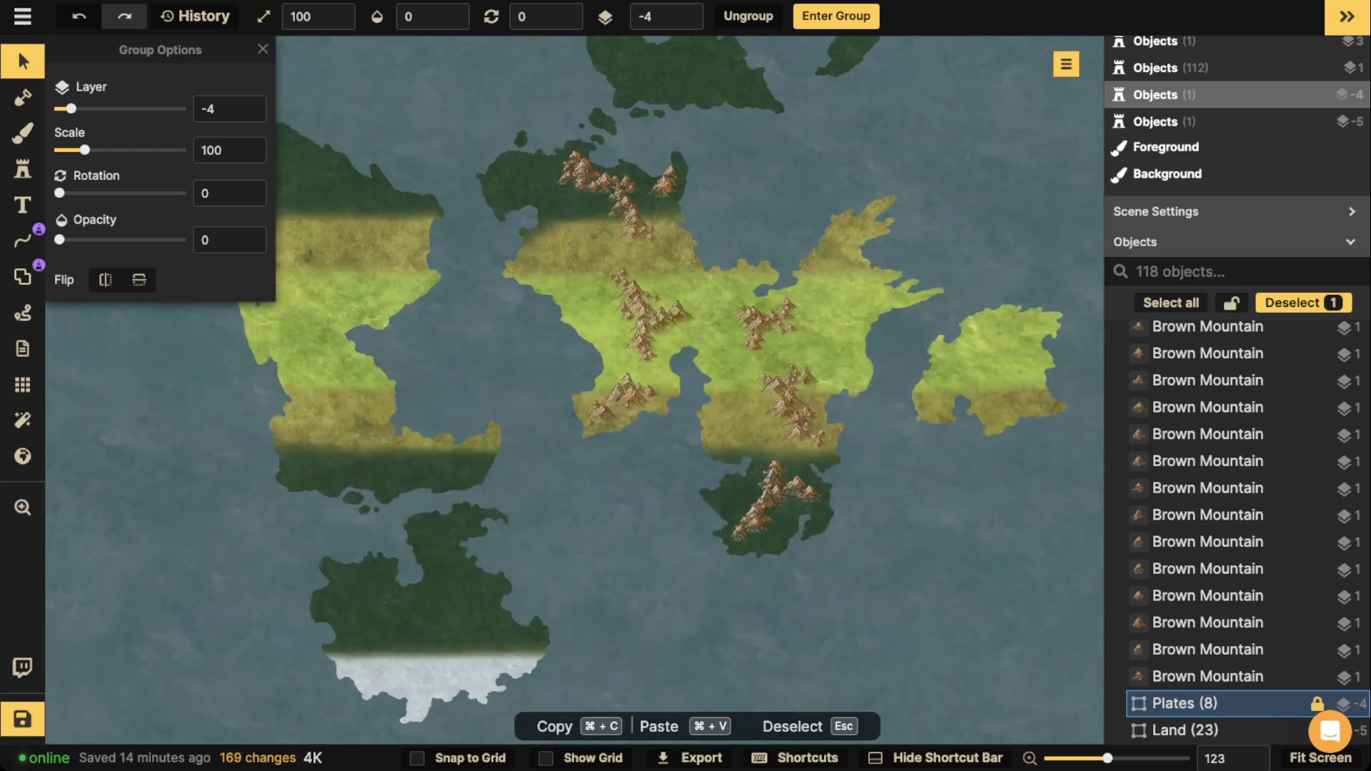
{"action": "scroll", "coordinate": [730, 457], "scroll_direction": "up", "scroll_amount": 2}
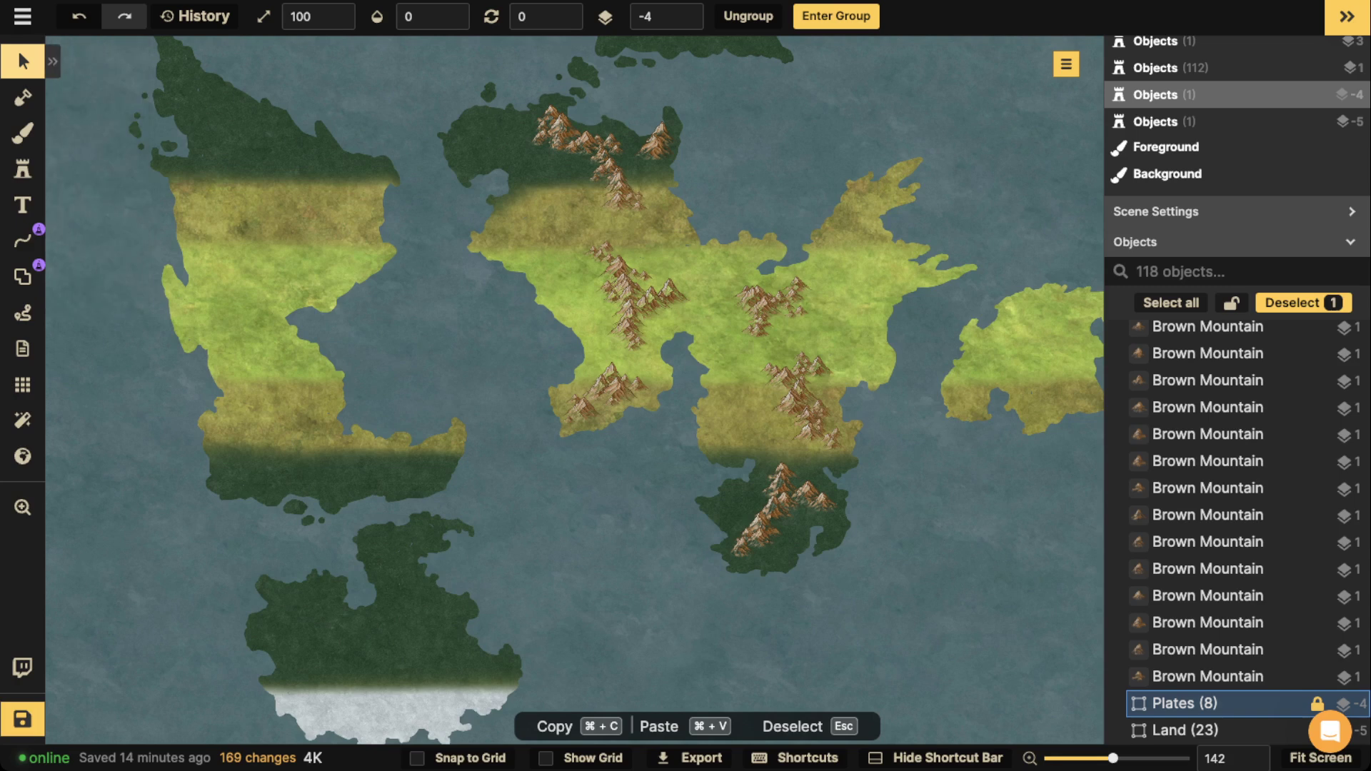
Select all stamps of the same mountain shape as the peak in the green zone's western range.
{"action": "scroll", "coordinate": [614, 289], "scroll_direction": "up", "scroll_amount": 5}
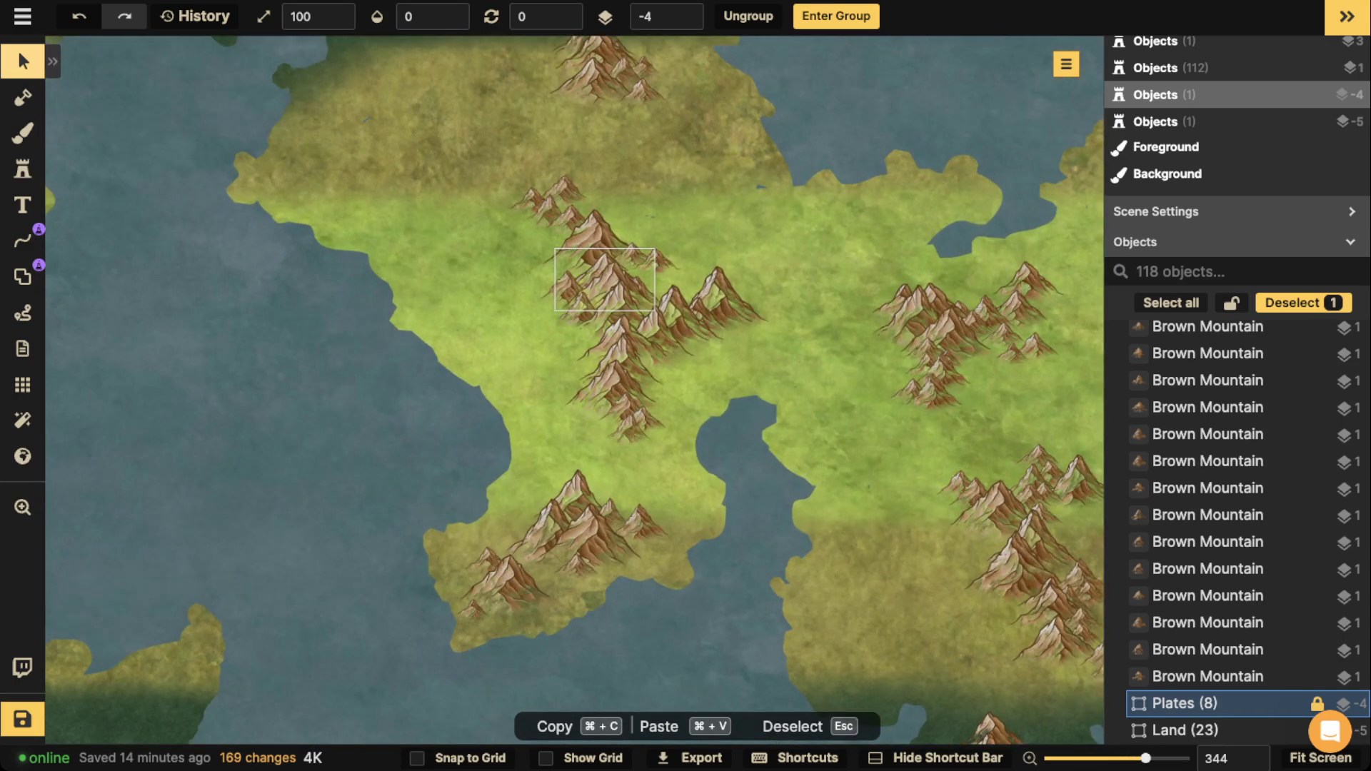
{"action": "left_click", "coordinate": [610, 285]}
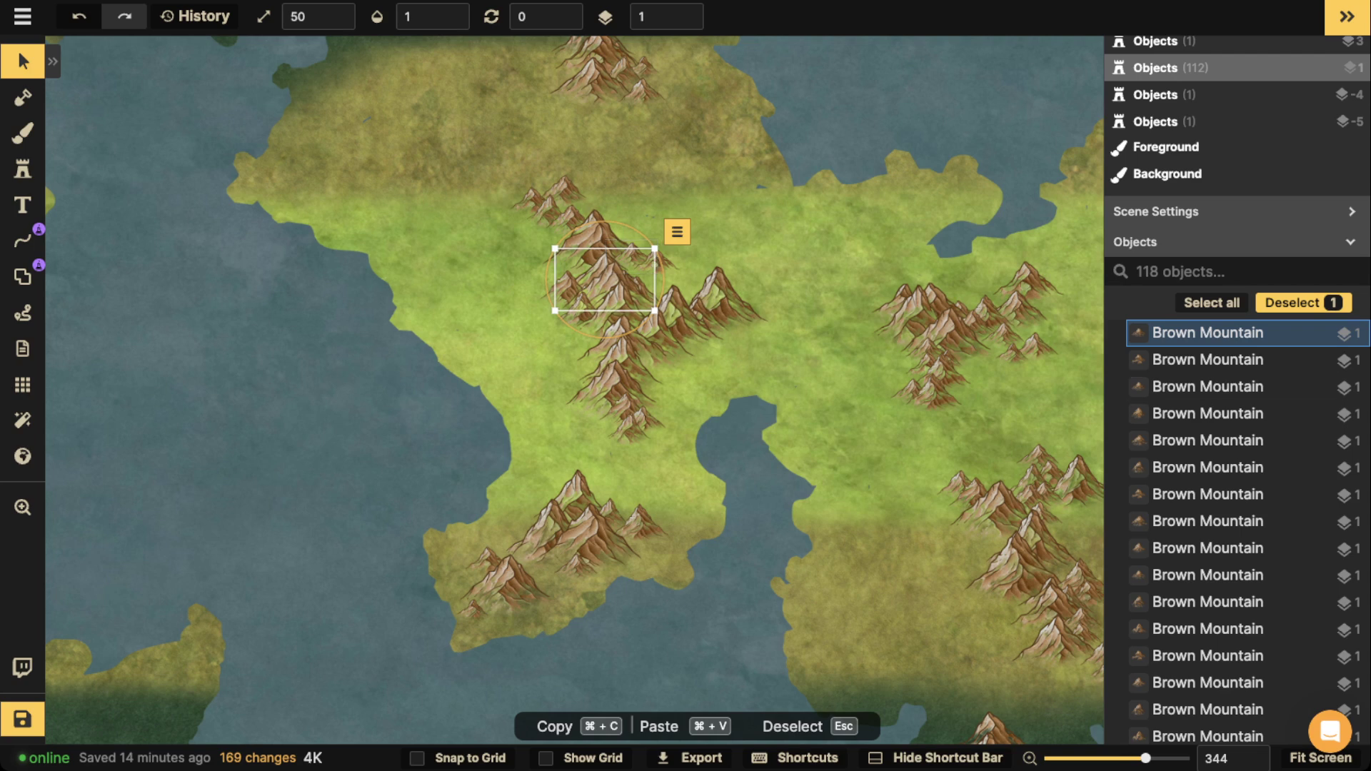
{"action": "left_click", "coordinate": [677, 232]}
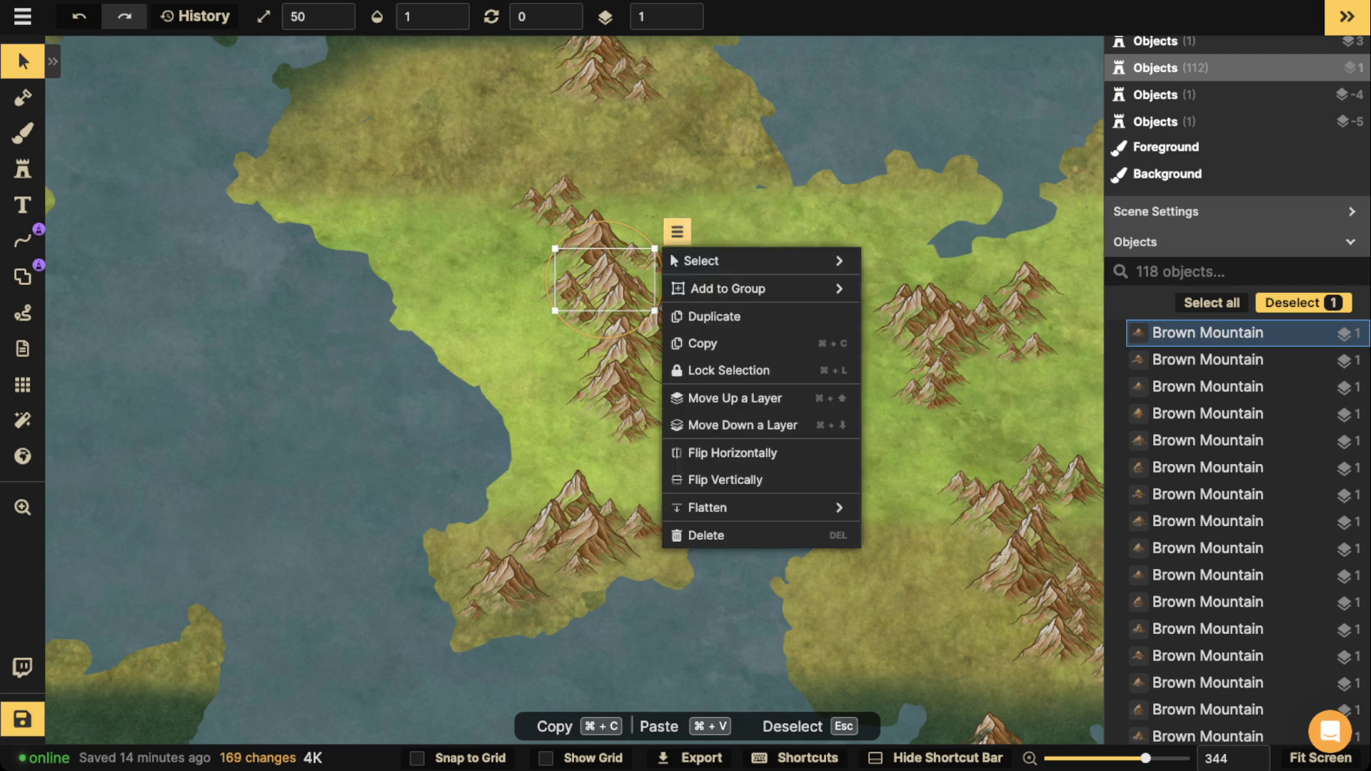
{"action": "mouse_move", "coordinate": [757, 261]}
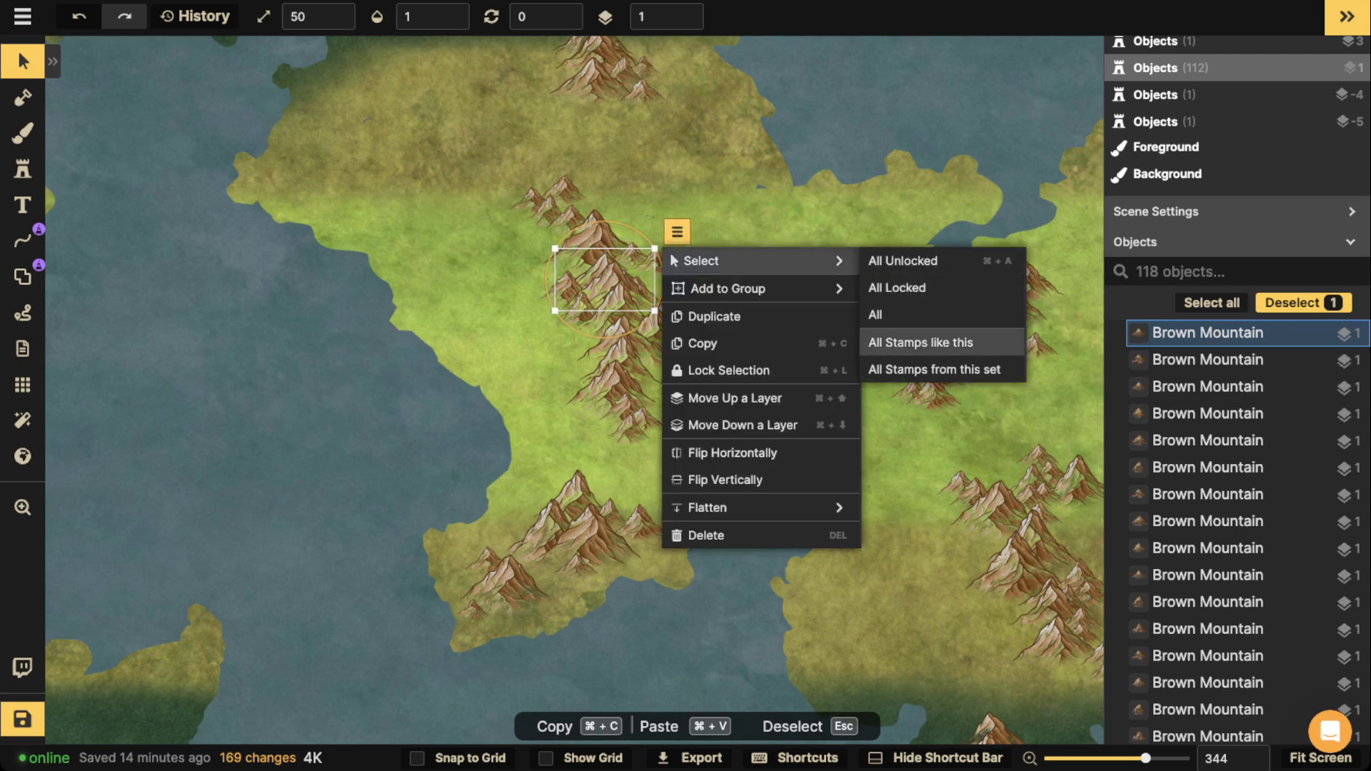
{"action": "left_click", "coordinate": [920, 342]}
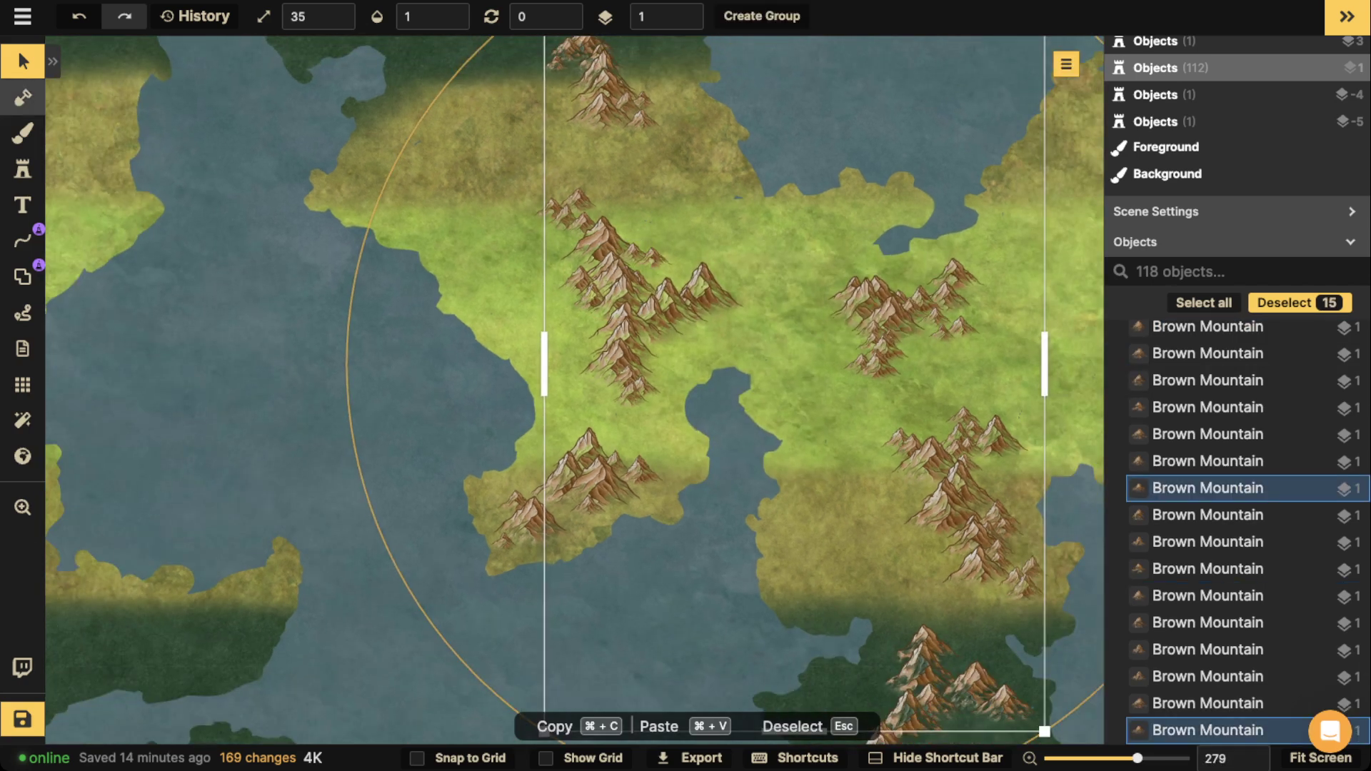
Stretch the selected mountain stamps vertically by setting their transform height to 265.
{"action": "left_click", "coordinate": [52, 62]}
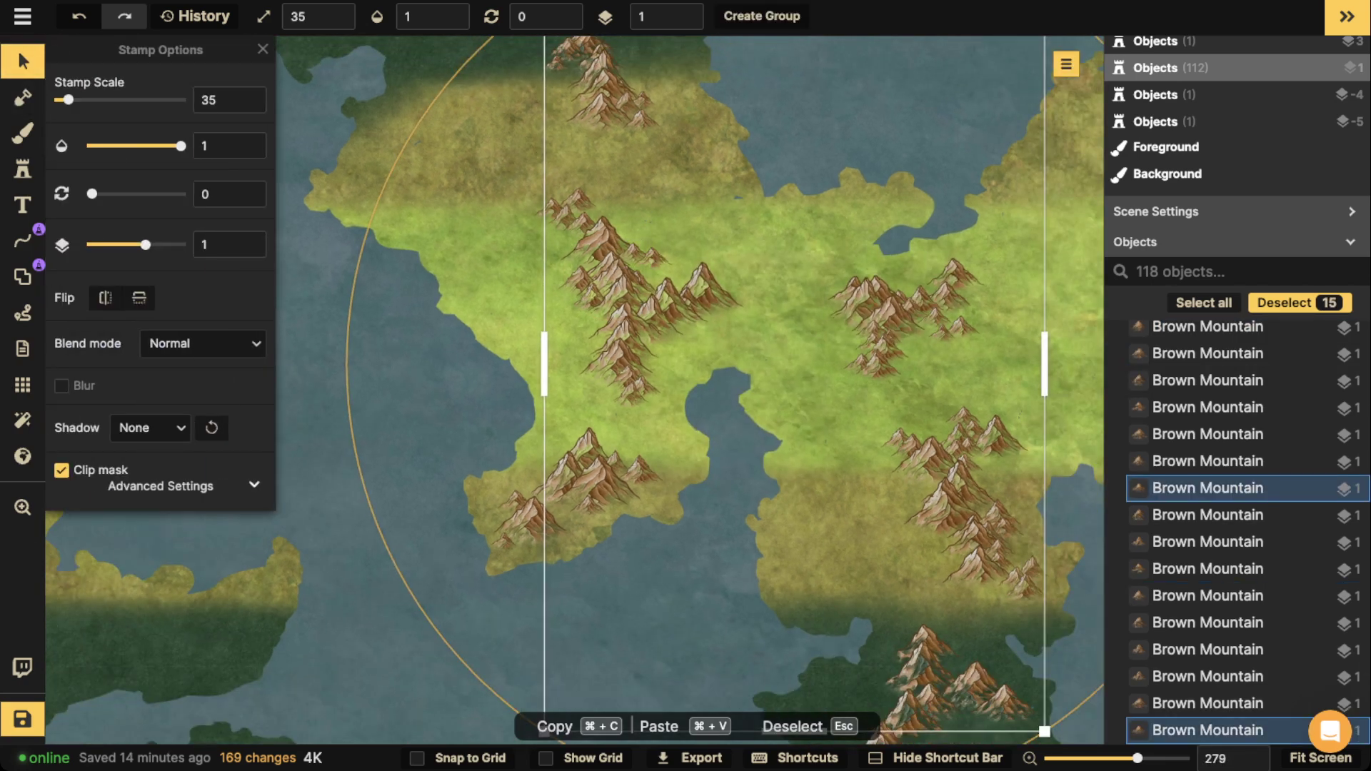
{"action": "left_click", "coordinate": [161, 486]}
{"action": "left_click", "coordinate": [124, 520]}
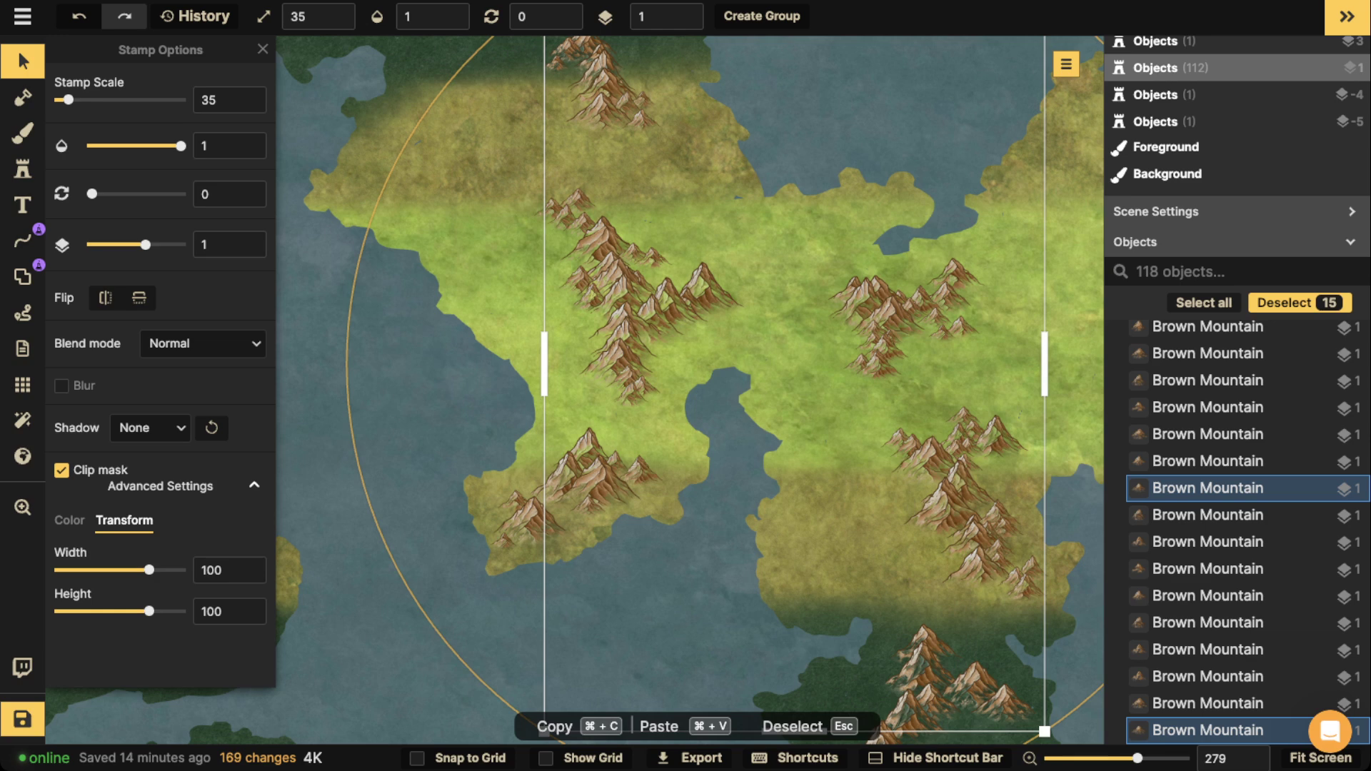
{"action": "left_click_drag", "start_coordinate": [148, 611], "coordinate": [168, 612]}
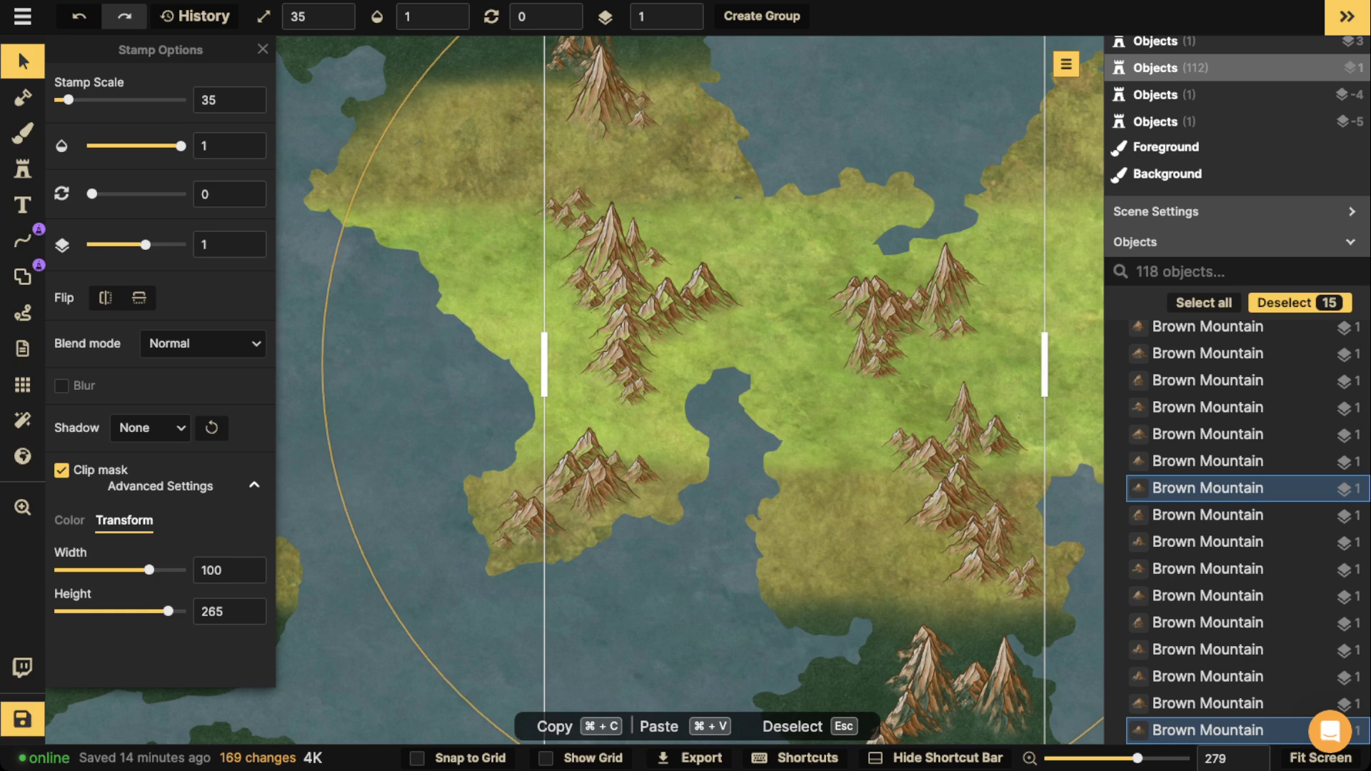
{"action": "scroll", "coordinate": [392, 408], "scroll_direction": "down", "scroll_amount": 3}
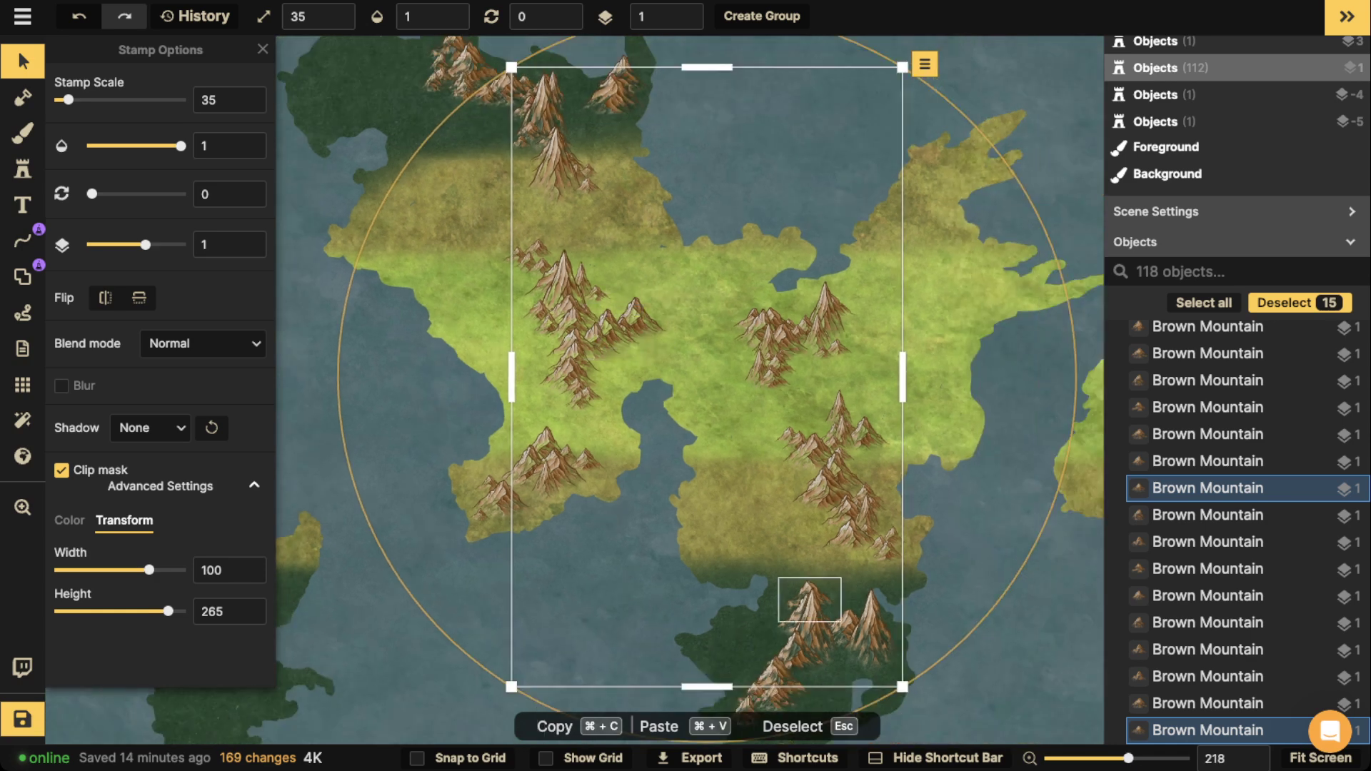
Delete the tall stretched peak from the green zone's western range.
{"action": "left_click", "coordinate": [872, 629]}
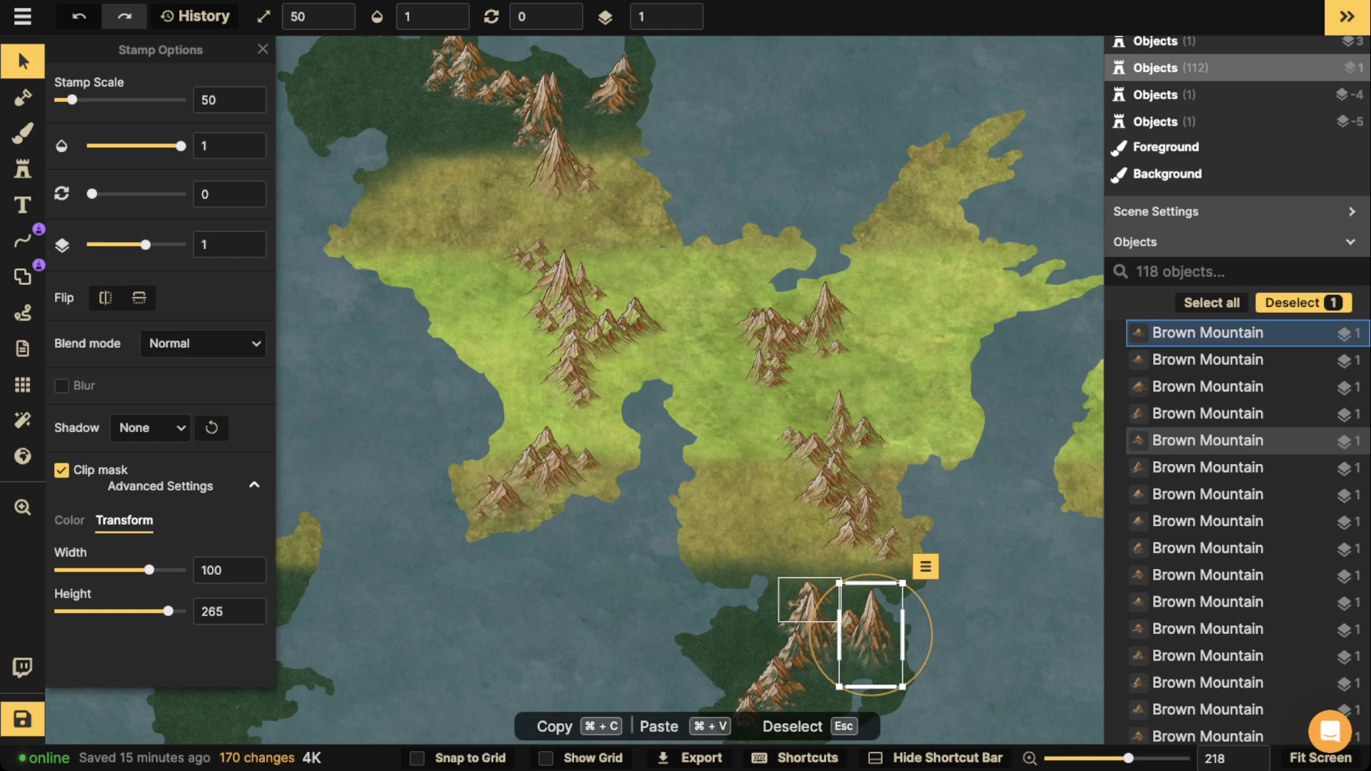
{"action": "left_click", "coordinate": [557, 285]}
{"action": "scroll", "coordinate": [557, 286], "scroll_direction": "up", "scroll_amount": 2}
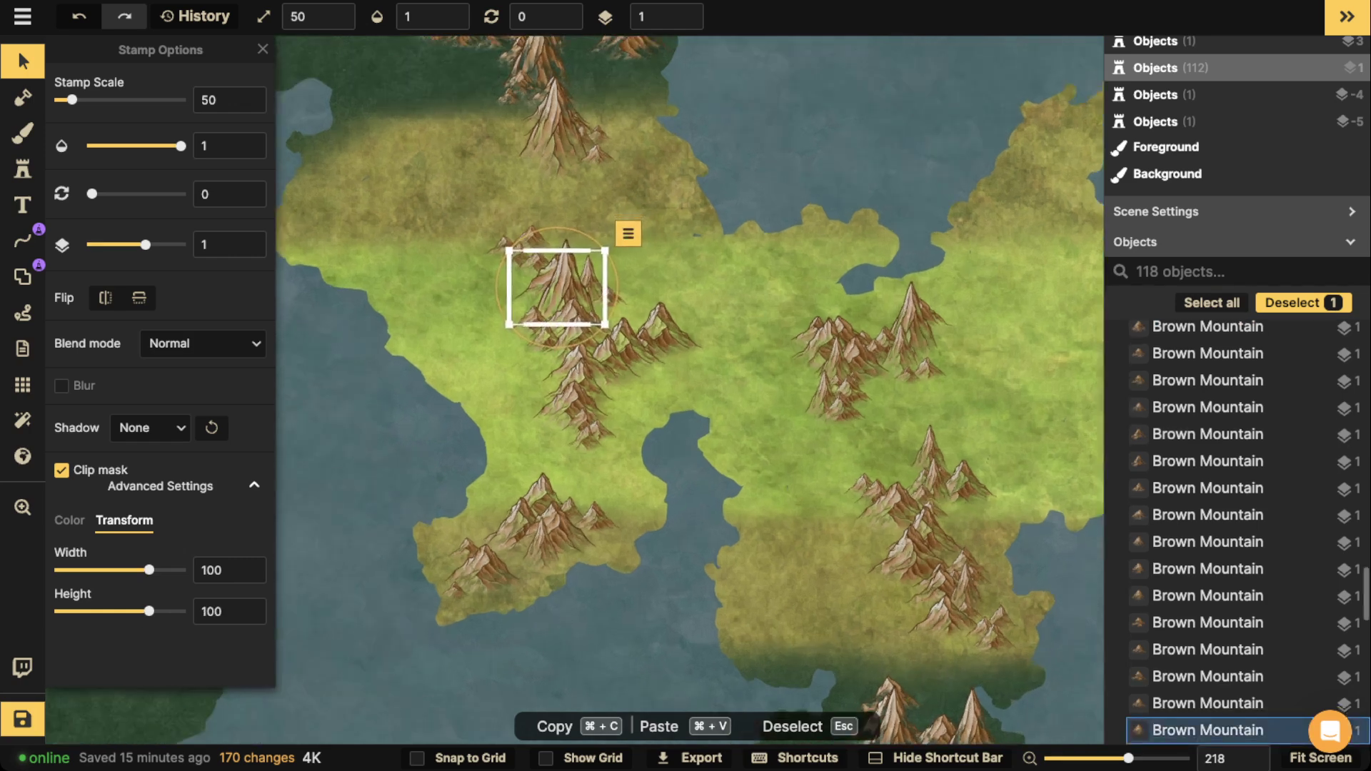
{"action": "scroll", "coordinate": [556, 284], "scroll_direction": "up", "scroll_amount": 2}
{"action": "left_click", "coordinate": [560, 281]}
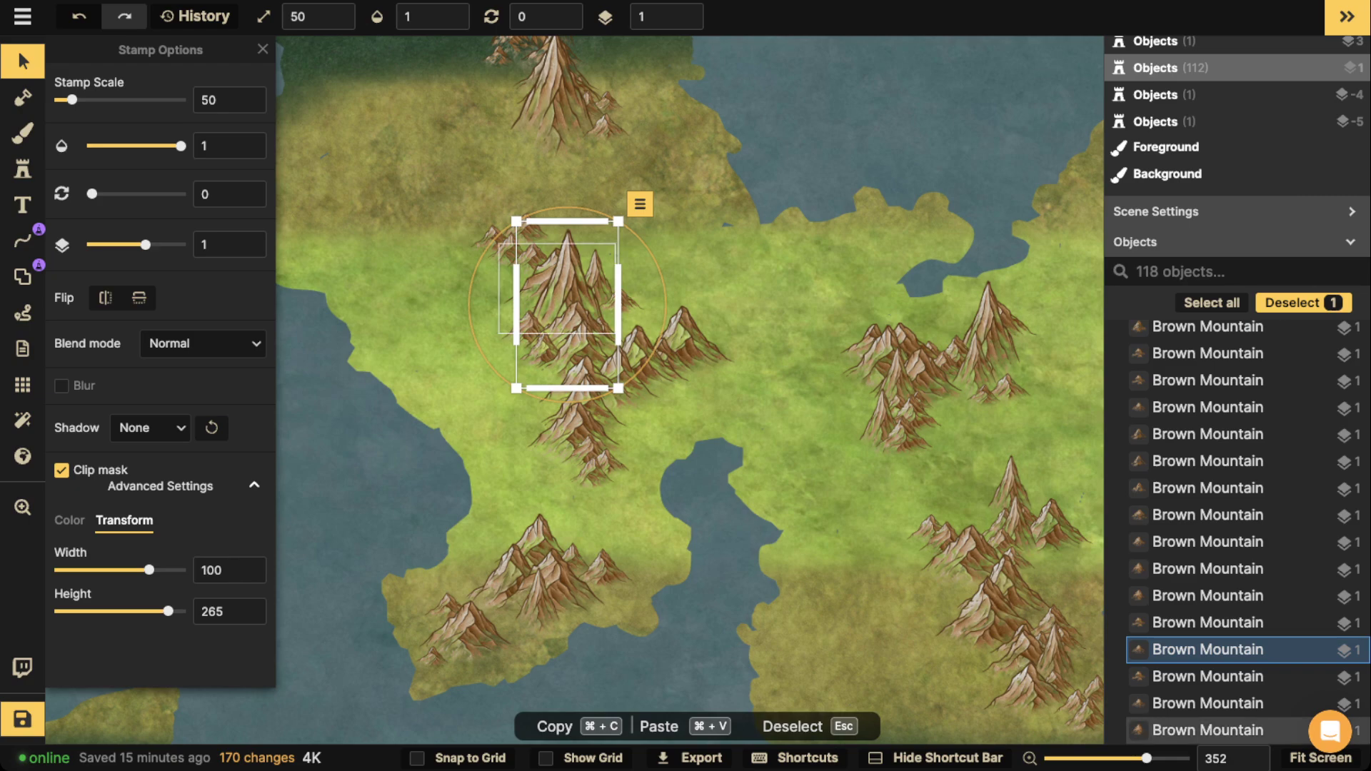
{"action": "key", "text": "Delete"}
Search the stamp catalog for "mountain" and place a Snow Mountain at scale 50 northeast of the green zone's western range.
{"action": "key", "text": "s"}
{"action": "type", "text": "f"}
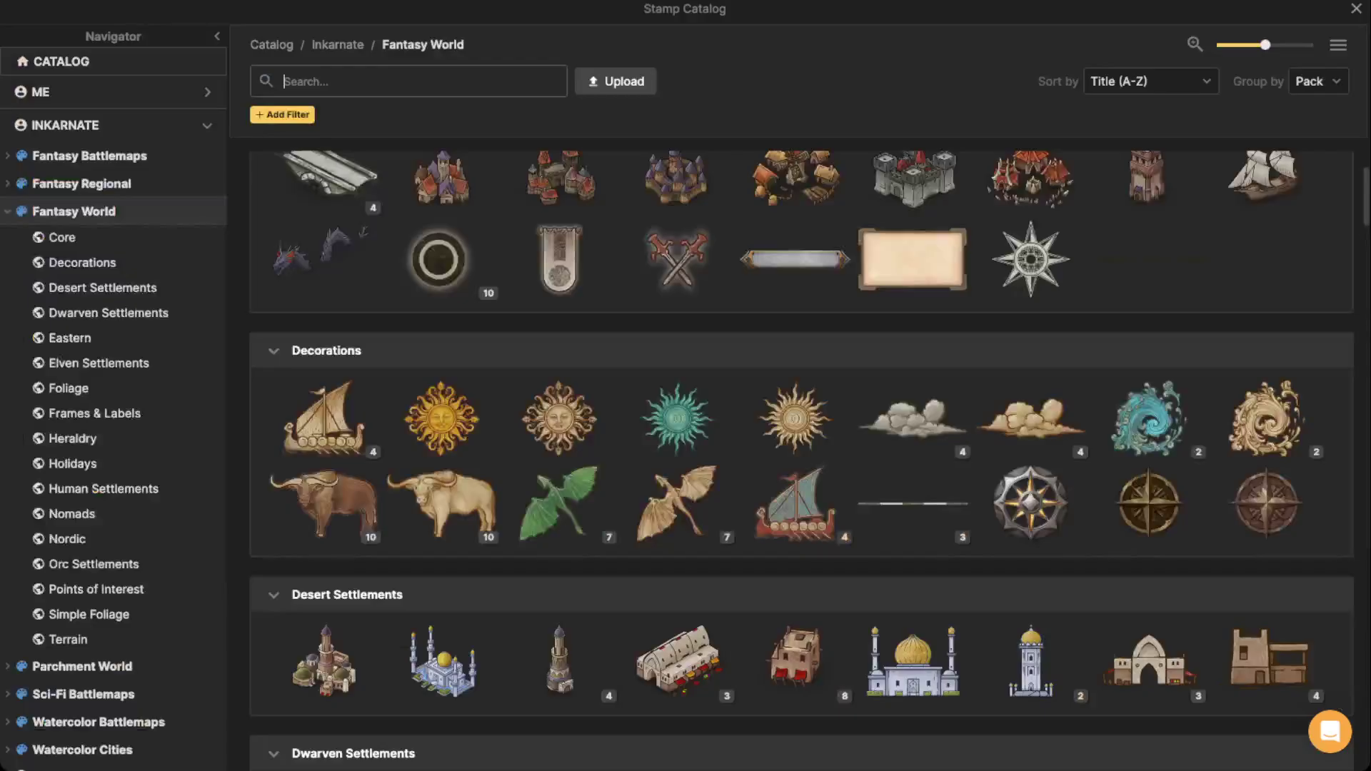
{"action": "type", "text": "mountain"}
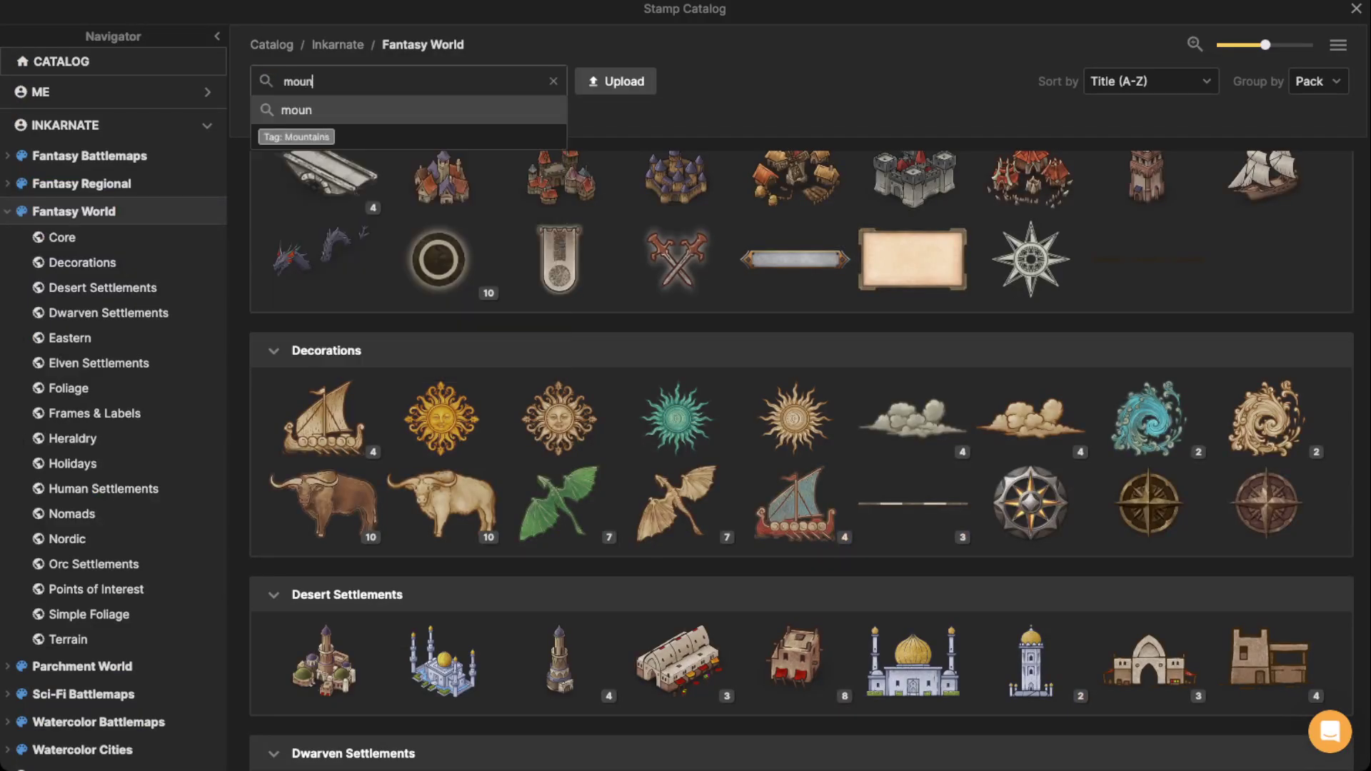
{"action": "key", "text": "Return"}
{"action": "scroll", "coordinate": [794, 443], "scroll_direction": "down", "scroll_amount": 4}
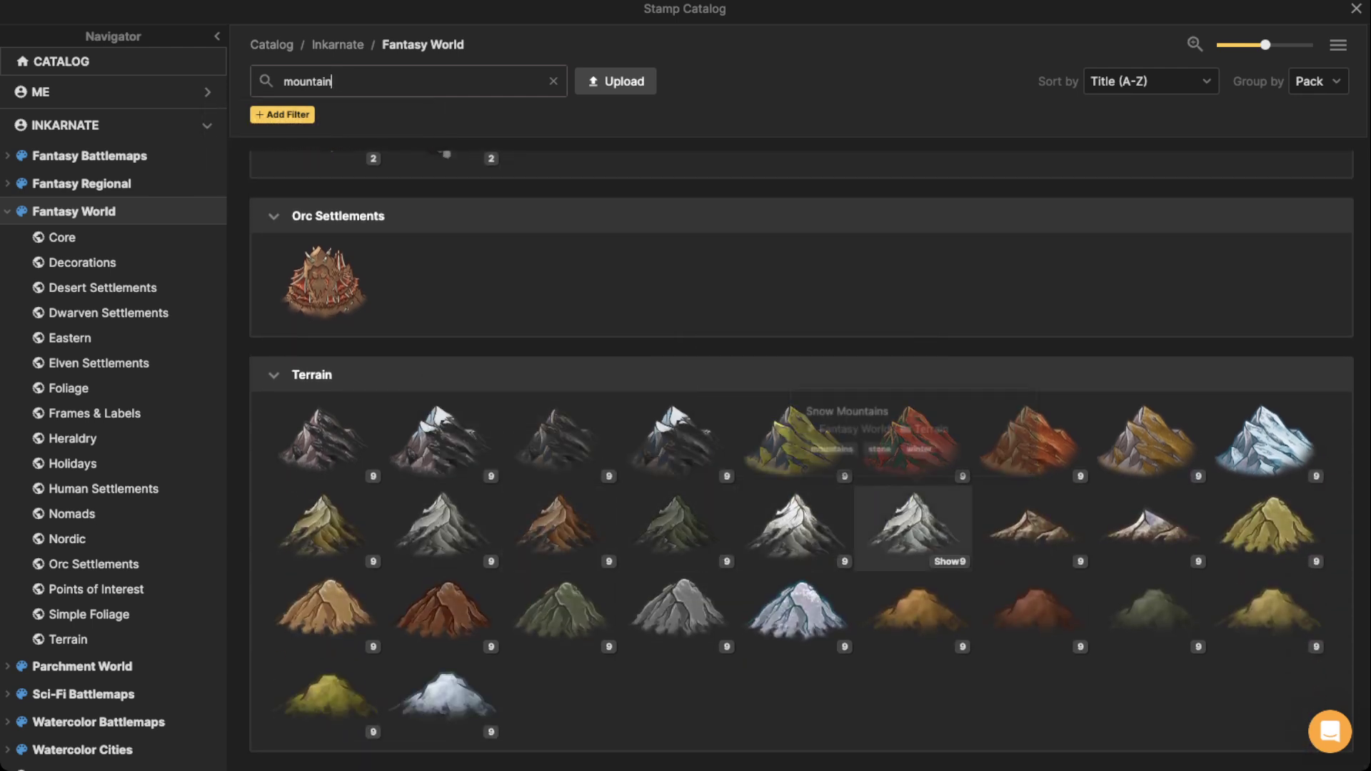
{"action": "left_click", "coordinate": [914, 525]}
{"action": "left_click", "coordinate": [673, 257]}
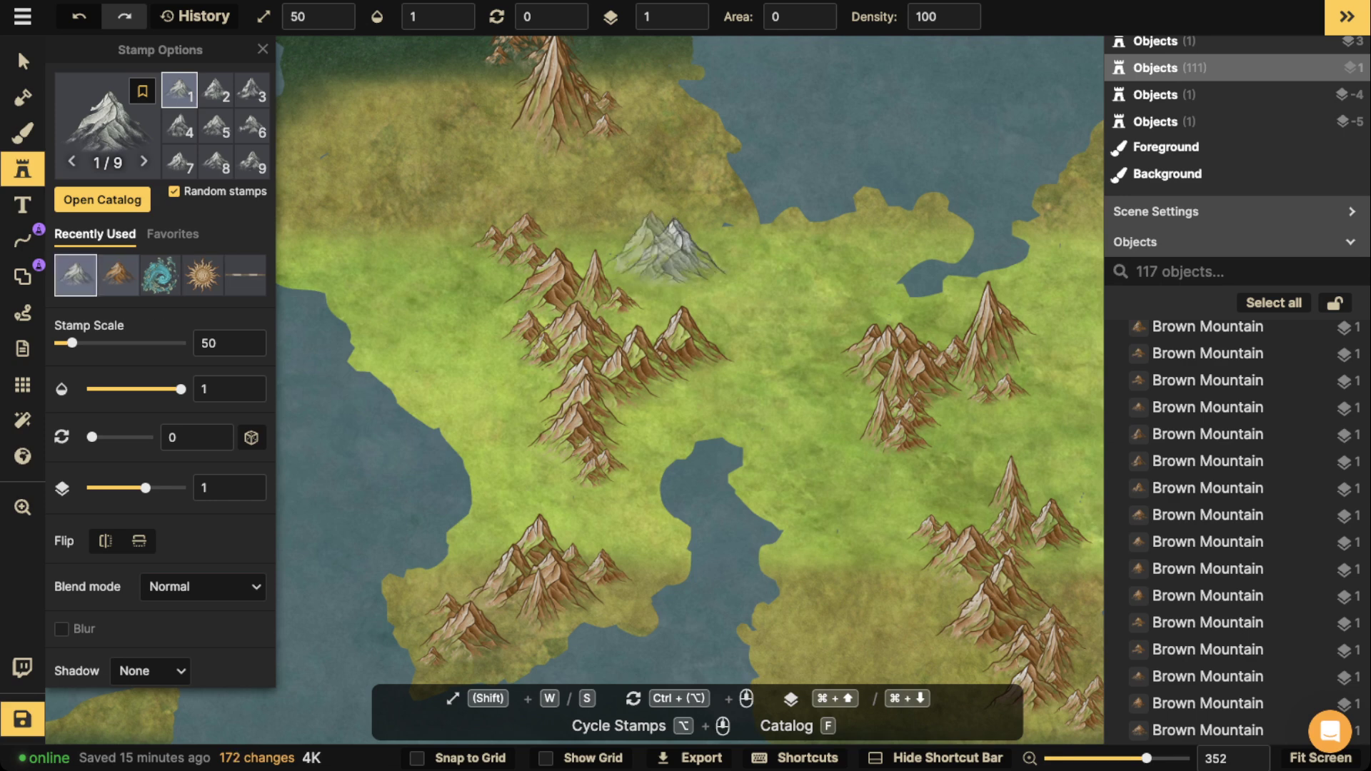
Reshape the snow mountain to scale 40, width 91 and height 166, and move it into the green zone's western range.
{"action": "key", "text": "Escape"}
{"action": "scroll", "coordinate": [647, 276], "scroll_direction": "up", "scroll_amount": 3}
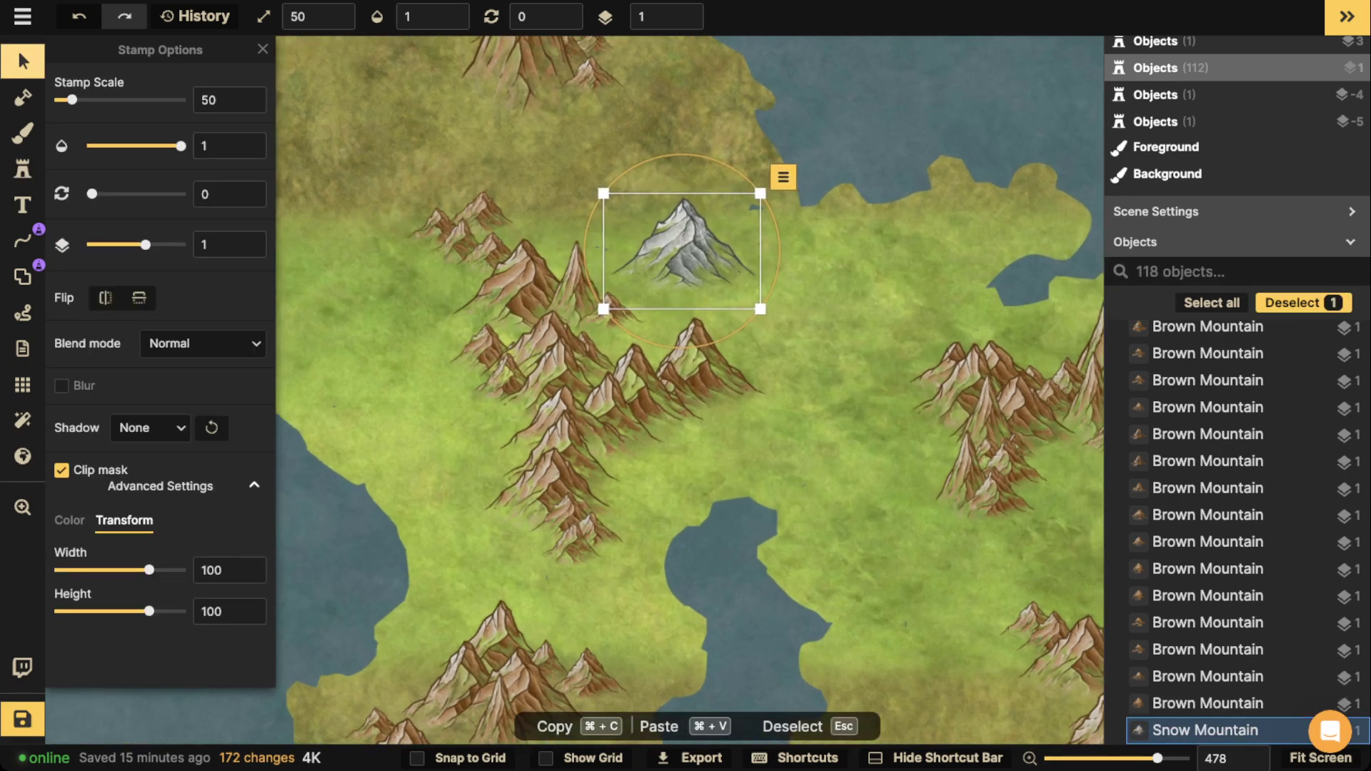
{"action": "left_click_drag", "start_coordinate": [682, 194], "coordinate": [682, 140]}
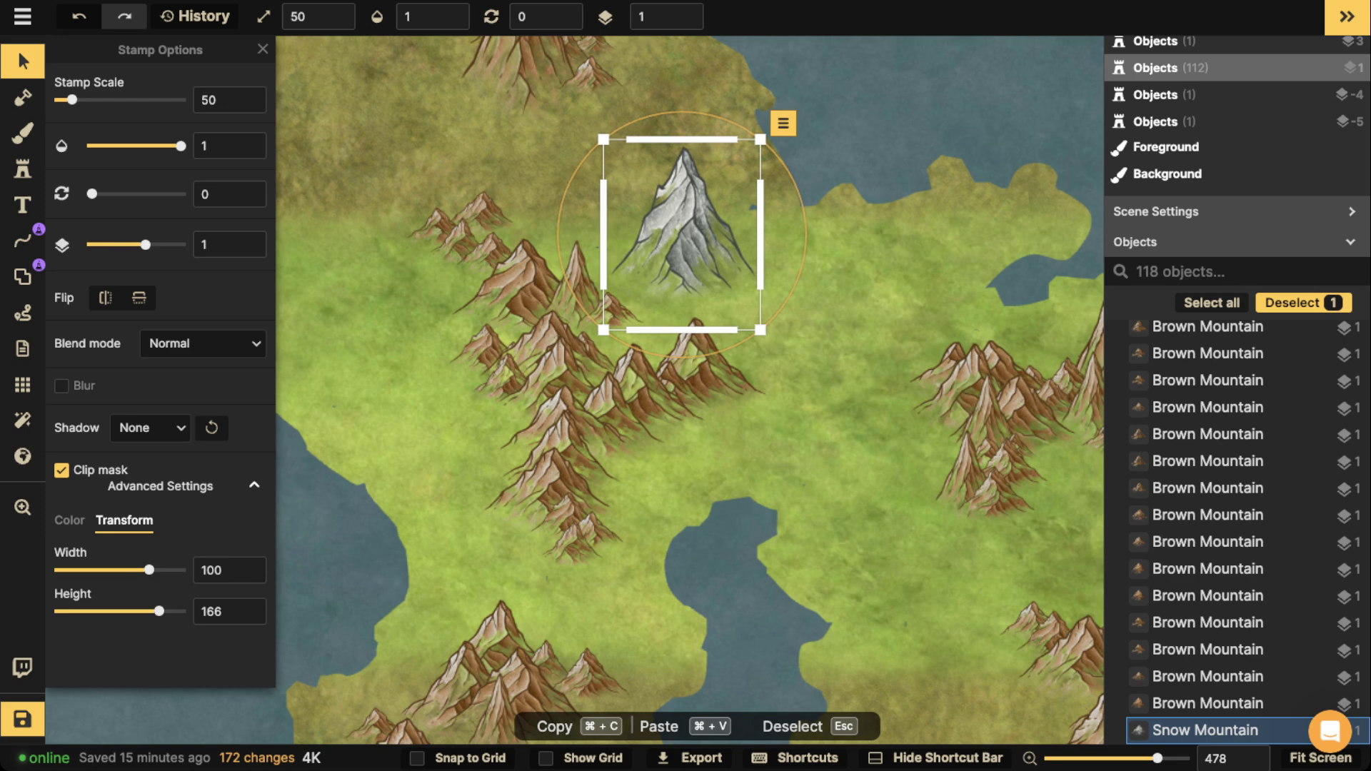
{"action": "left_click_drag", "start_coordinate": [760, 234], "coordinate": [754, 234]}
{"action": "left_click_drag", "start_coordinate": [754, 330], "coordinate": [740, 319]}
{"action": "left_click_drag", "start_coordinate": [682, 243], "coordinate": [554, 306]}
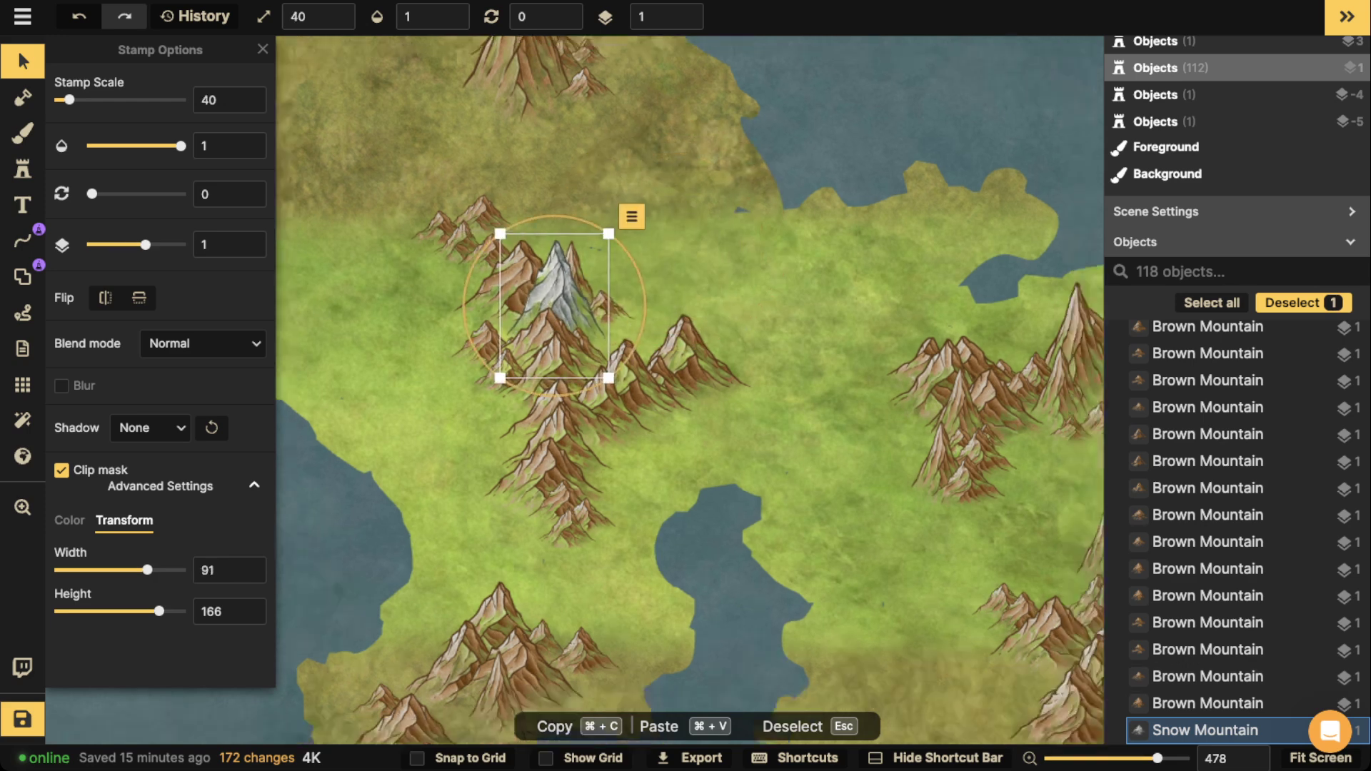
{"action": "scroll", "coordinate": [481, 253], "scroll_direction": "down", "scroll_amount": 5}
{"action": "key", "text": "Escape"}
{"action": "scroll", "coordinate": [479, 247], "scroll_direction": "down", "scroll_amount": 5}
{"action": "left_click_drag", "start_coordinate": [479, 246], "coordinate": [576, 212]}
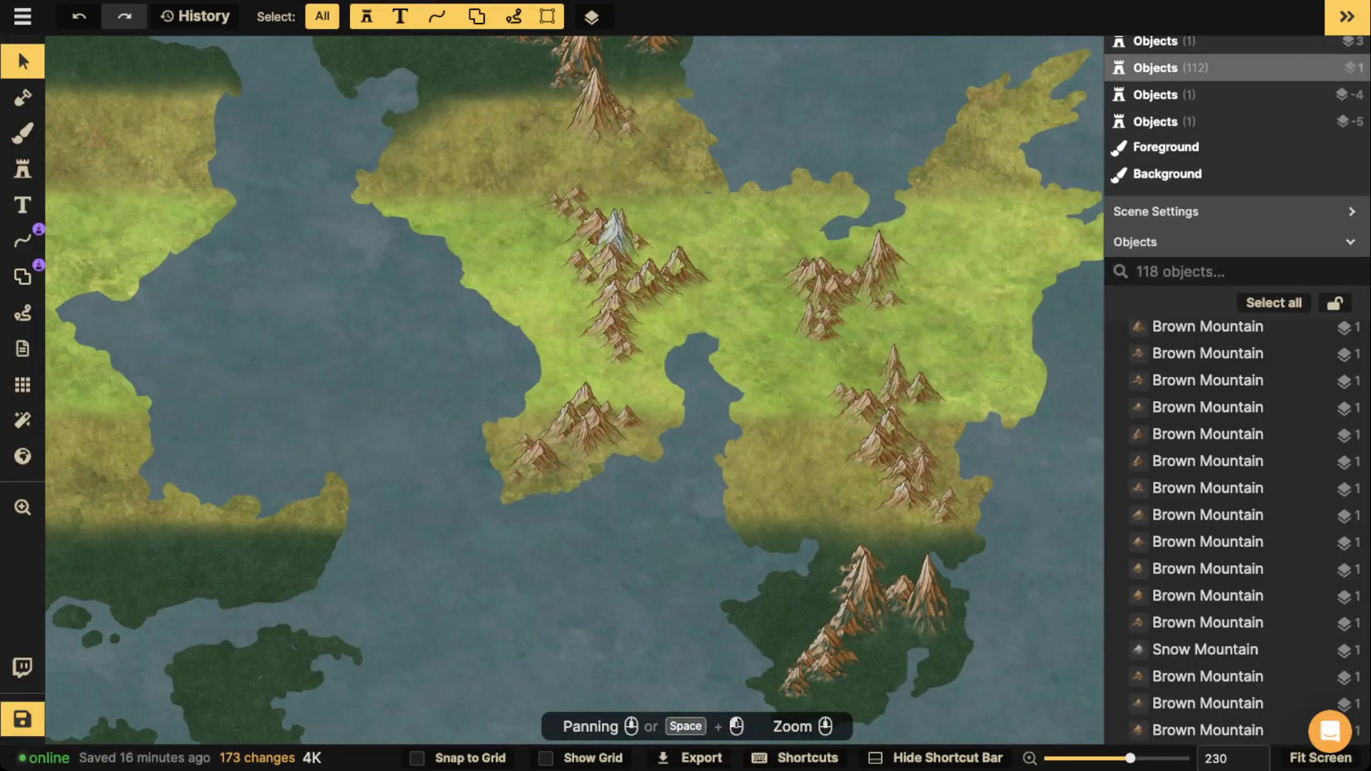
Undo the snow mountain's placement and edits and the deletion of the tall brown peak.
{"action": "key", "text": "ctrl+z"}
{"action": "key", "text": "ctrl+z"}
{"action": "key", "text": "ctrl+z"}
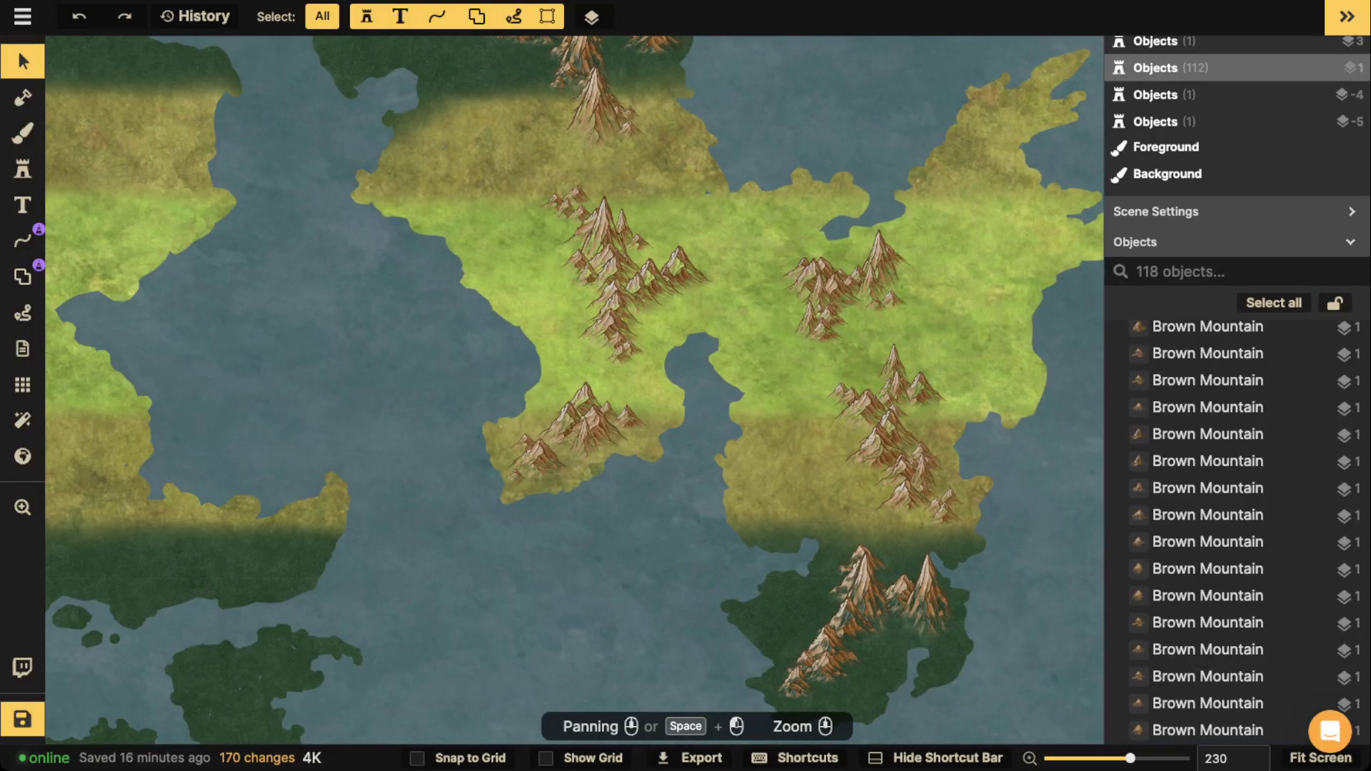
Select the tall peak in the green zone's western range and examine how it blends with its neighbours.
{"action": "left_click", "coordinate": [599, 235]}
{"action": "left_click", "coordinate": [598, 236]}
{"action": "left_click", "coordinate": [599, 235]}
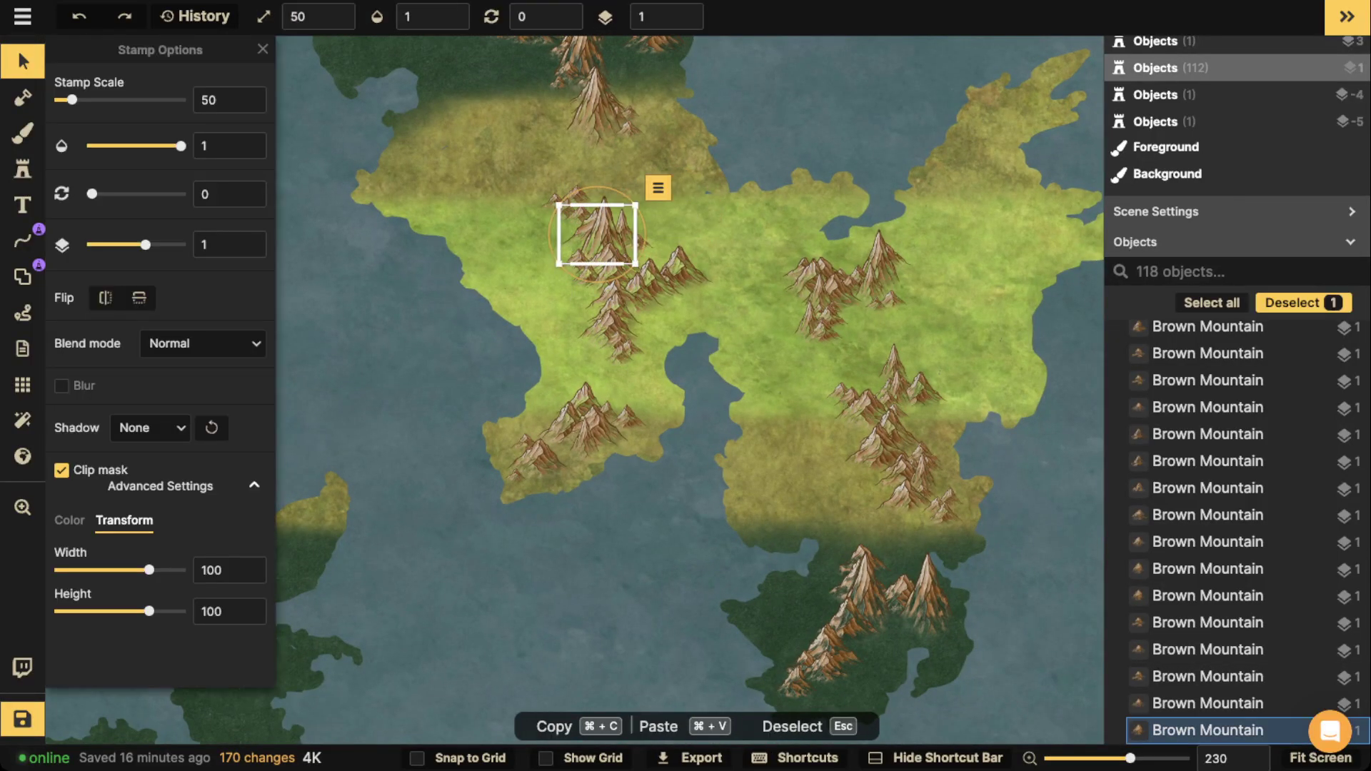
{"action": "left_click", "coordinate": [593, 246]}
{"action": "left_click_drag", "start_coordinate": [592, 247], "coordinate": [594, 249]}
{"action": "scroll", "coordinate": [593, 247], "scroll_direction": "up", "scroll_amount": 3}
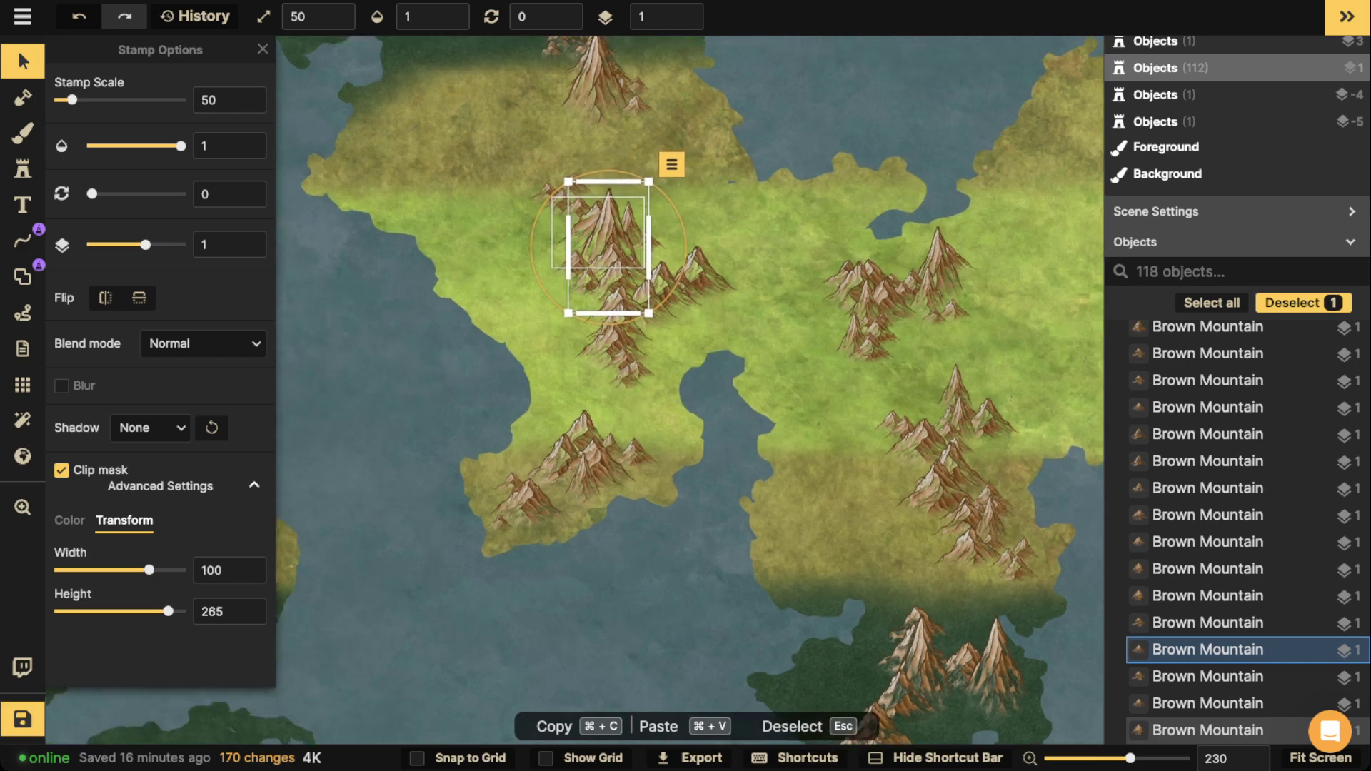
{"action": "scroll", "coordinate": [593, 247], "scroll_direction": "up", "scroll_amount": 5}
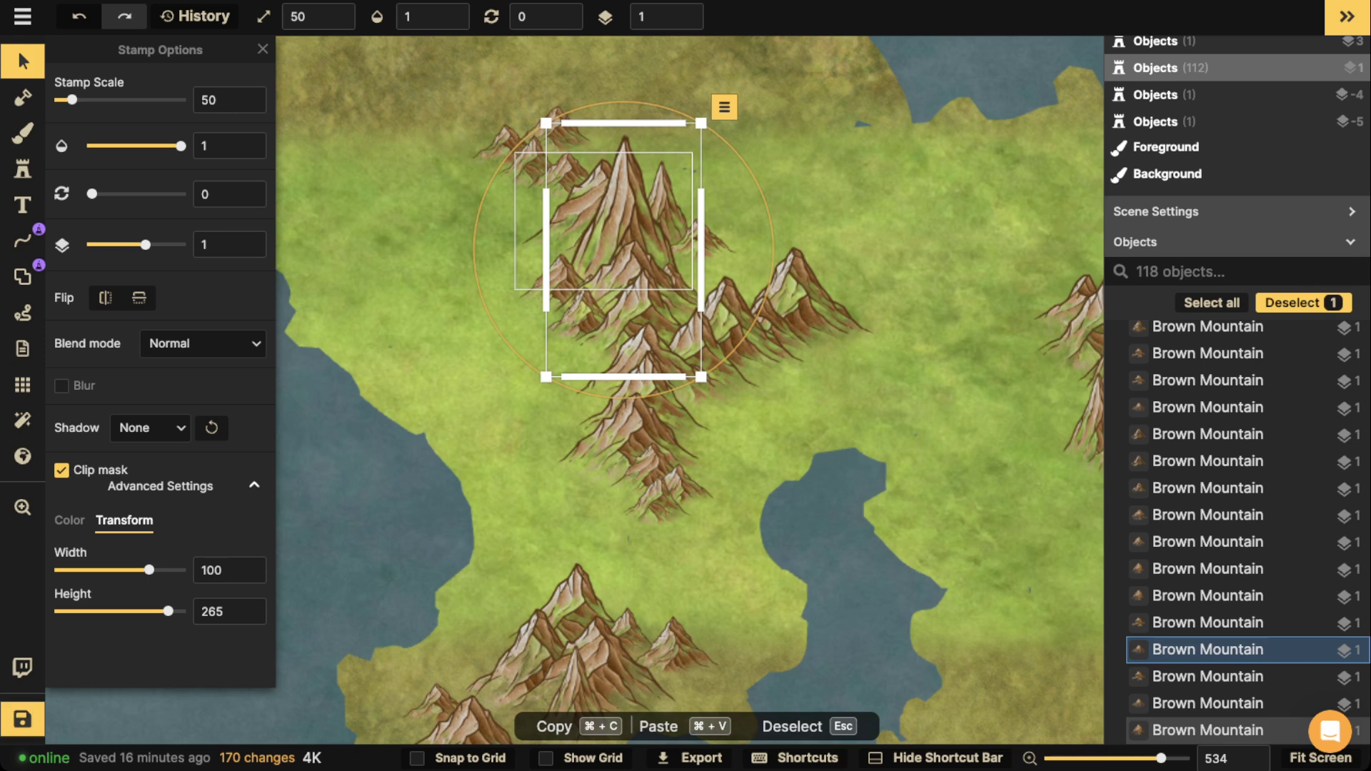
{"action": "scroll", "coordinate": [617, 184], "scroll_direction": "down", "scroll_amount": 1}
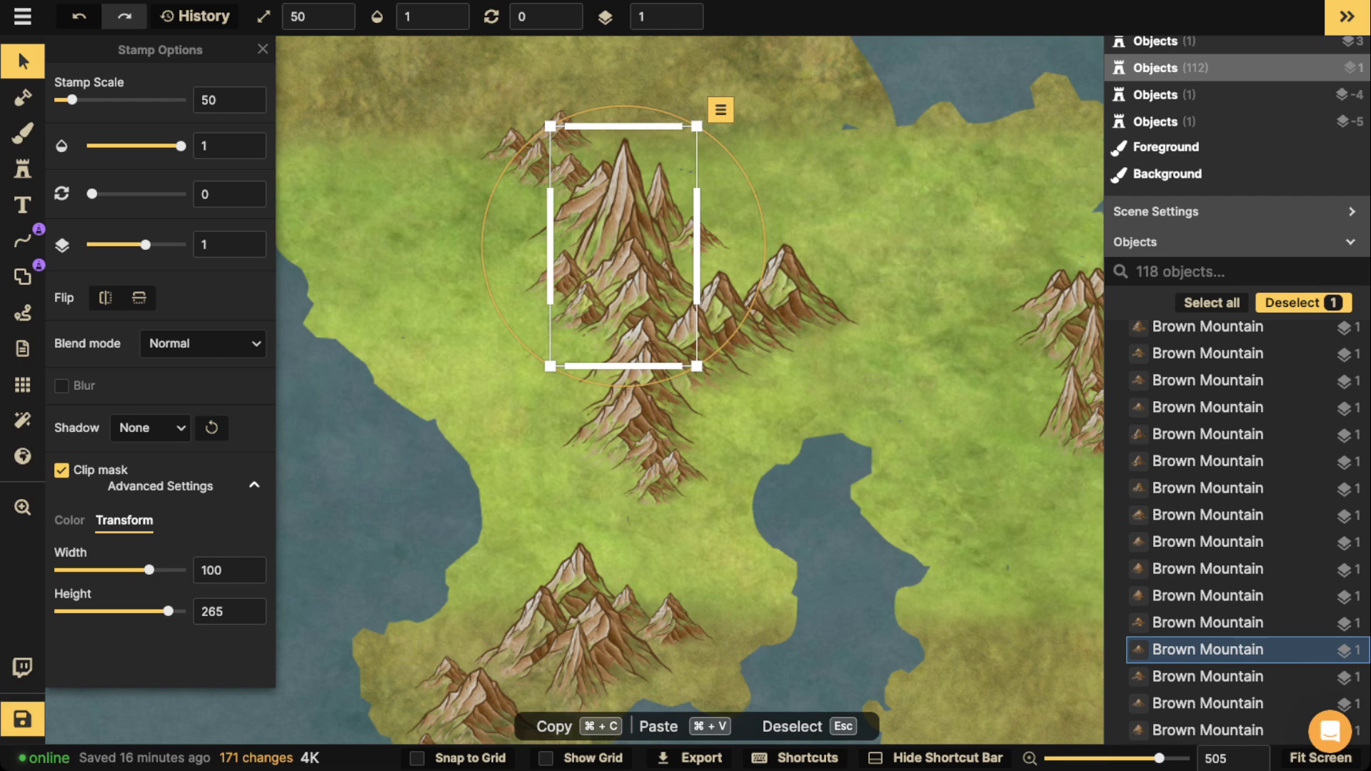
{"action": "scroll", "coordinate": [429, 177], "scroll_direction": "down", "scroll_amount": 5}
{"action": "left_click", "coordinate": [429, 177]}
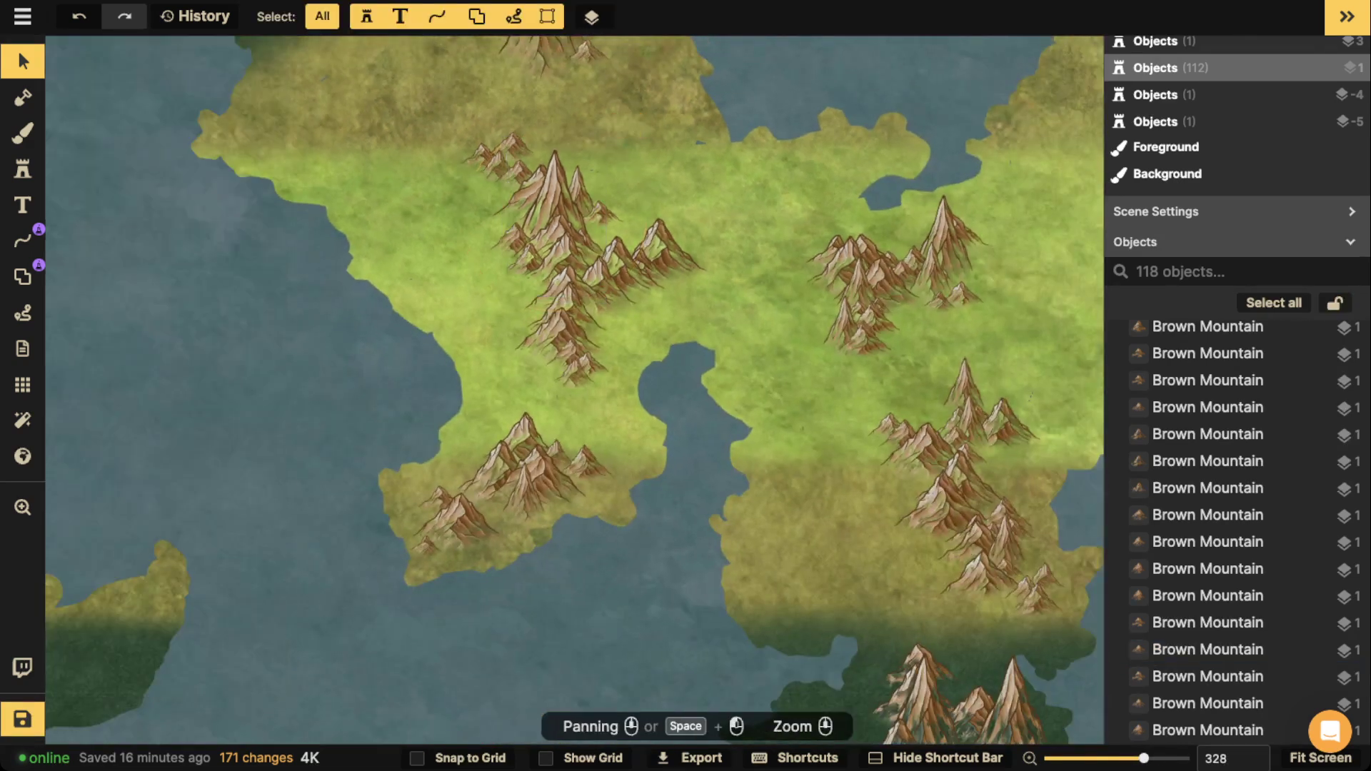
Select the whole western range in the green zone and set its blend mode to Luminosity.
{"action": "key", "text": "space"}
{"action": "left_click_drag", "start_coordinate": [429, 177], "coordinate": [465, 293]}
{"action": "scroll", "coordinate": [460, 233], "scroll_direction": "down", "scroll_amount": 1}
{"action": "left_click_drag", "start_coordinate": [459, 233], "coordinate": [715, 499]}
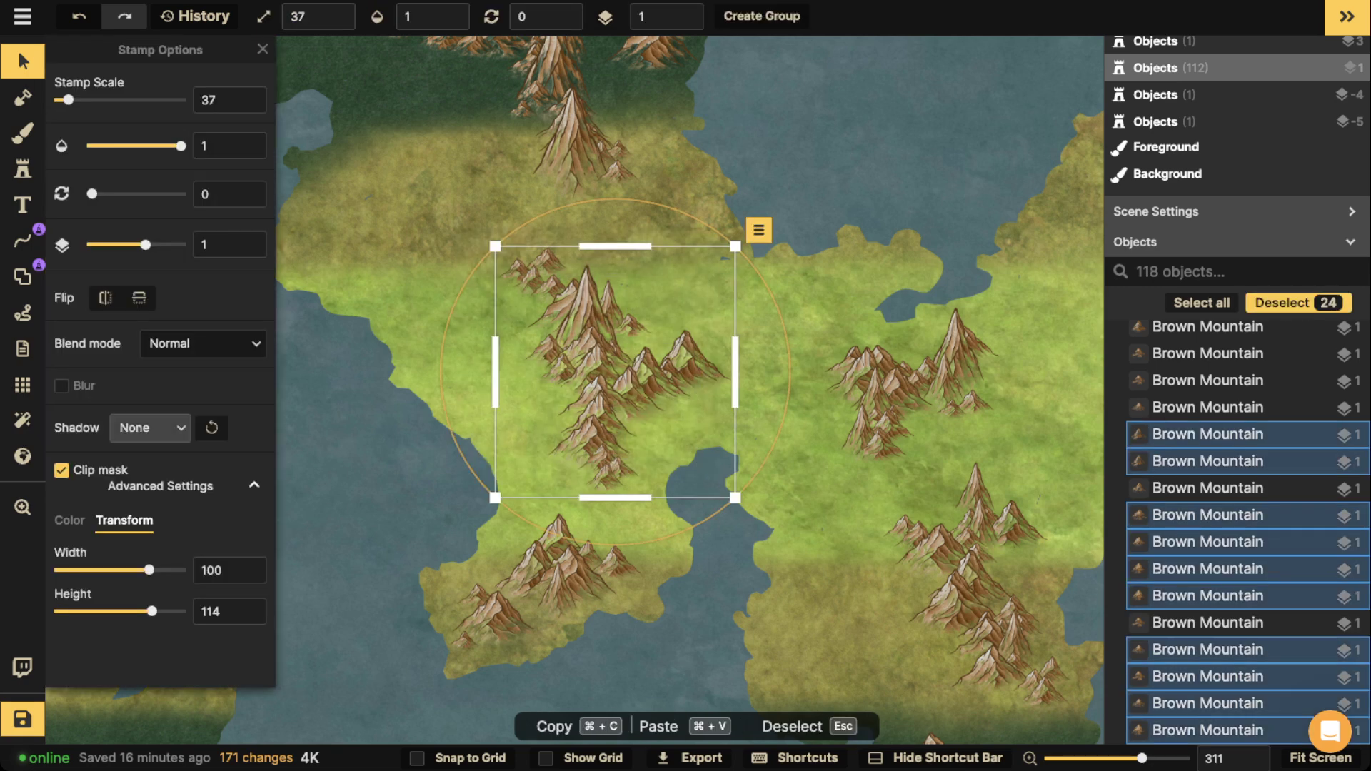
{"action": "left_click", "coordinate": [202, 343]}
{"action": "scroll", "coordinate": [143, 514], "scroll_direction": "down", "scroll_amount": 3}
{"action": "left_click", "coordinate": [120, 631]}
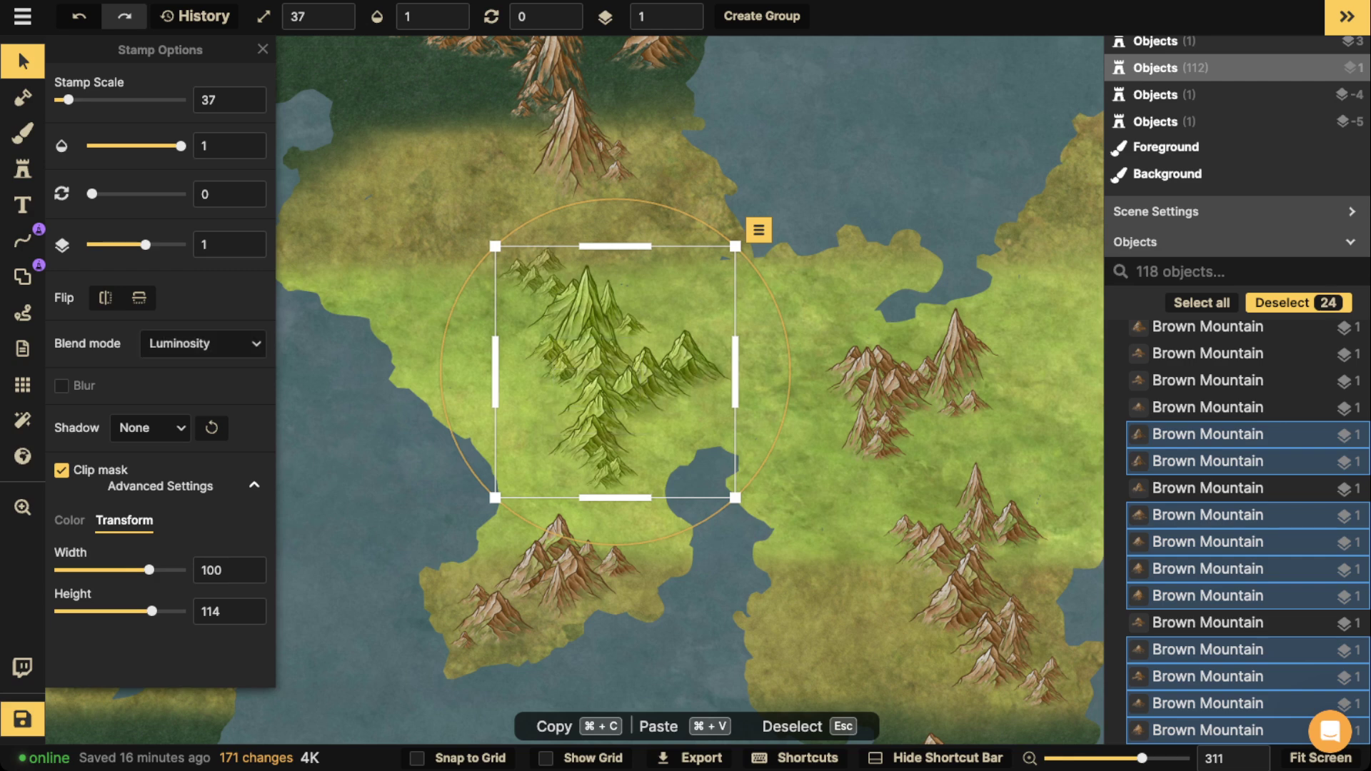
Return the green zone's western range to the Normal blend mode.
{"action": "left_click", "coordinate": [203, 344]}
{"action": "scroll", "coordinate": [179, 428], "scroll_direction": "up", "scroll_amount": 4}
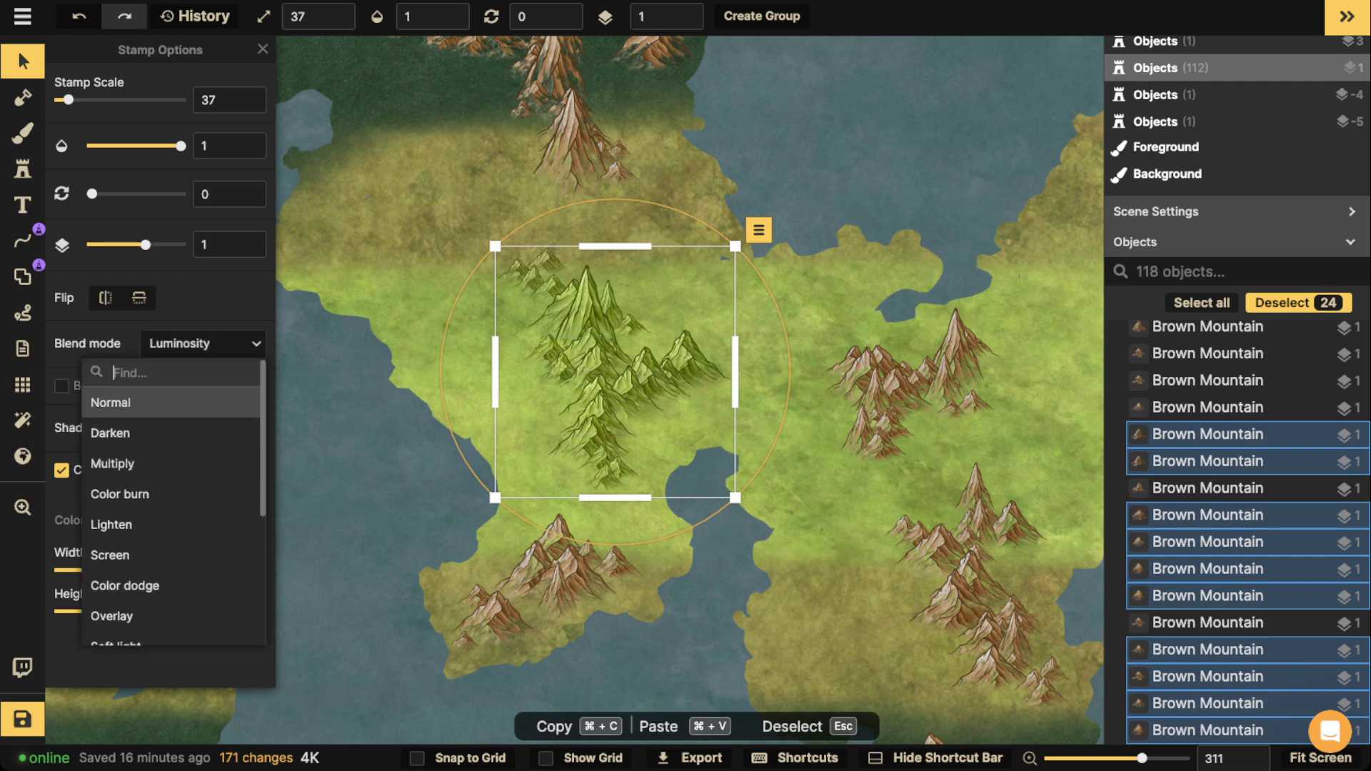
{"action": "left_click", "coordinate": [111, 400]}
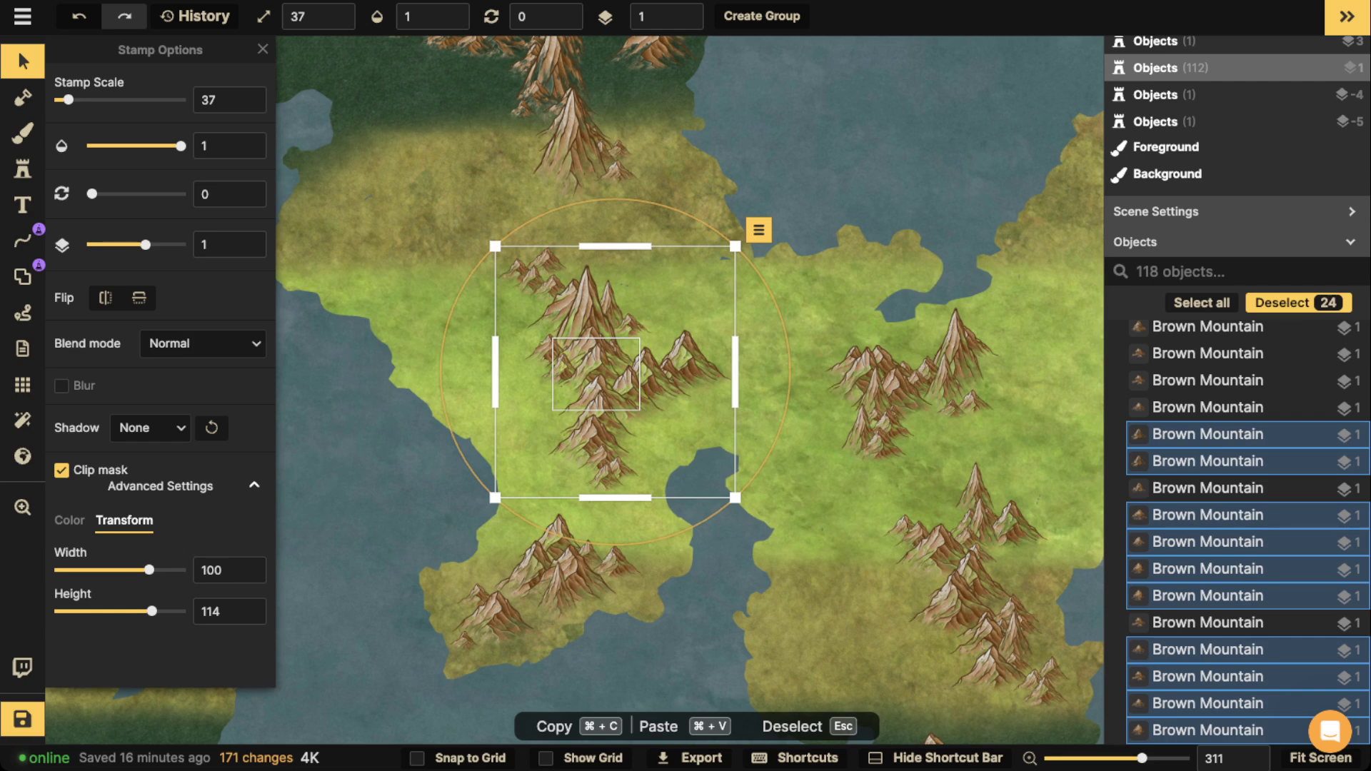
Select the northern range across the dark green and yellow zones and set its blend mode to Luminosity.
{"action": "scroll", "coordinate": [620, 377], "scroll_direction": "down", "scroll_amount": 5}
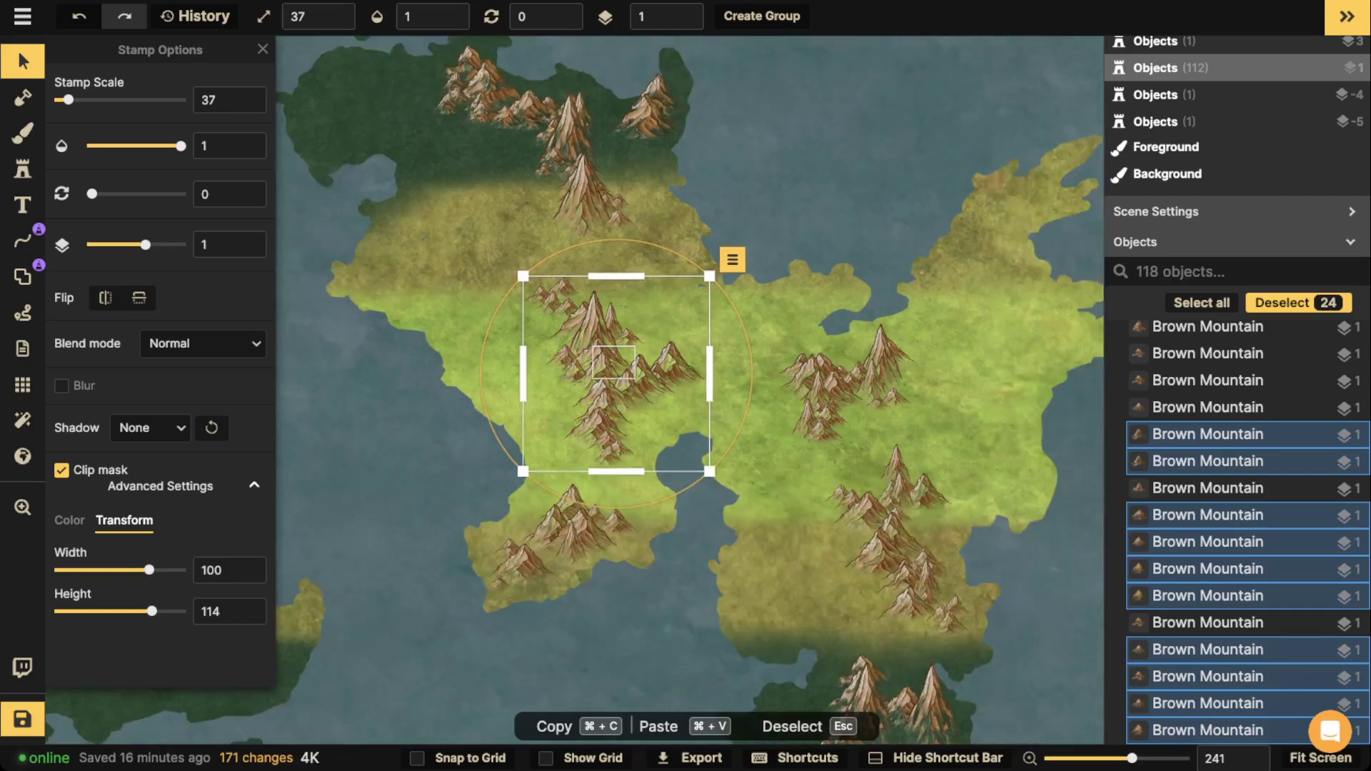
{"action": "left_click_drag", "start_coordinate": [611, 357], "coordinate": [611, 406]}
{"action": "left_click_drag", "start_coordinate": [438, 99], "coordinate": [698, 276]}
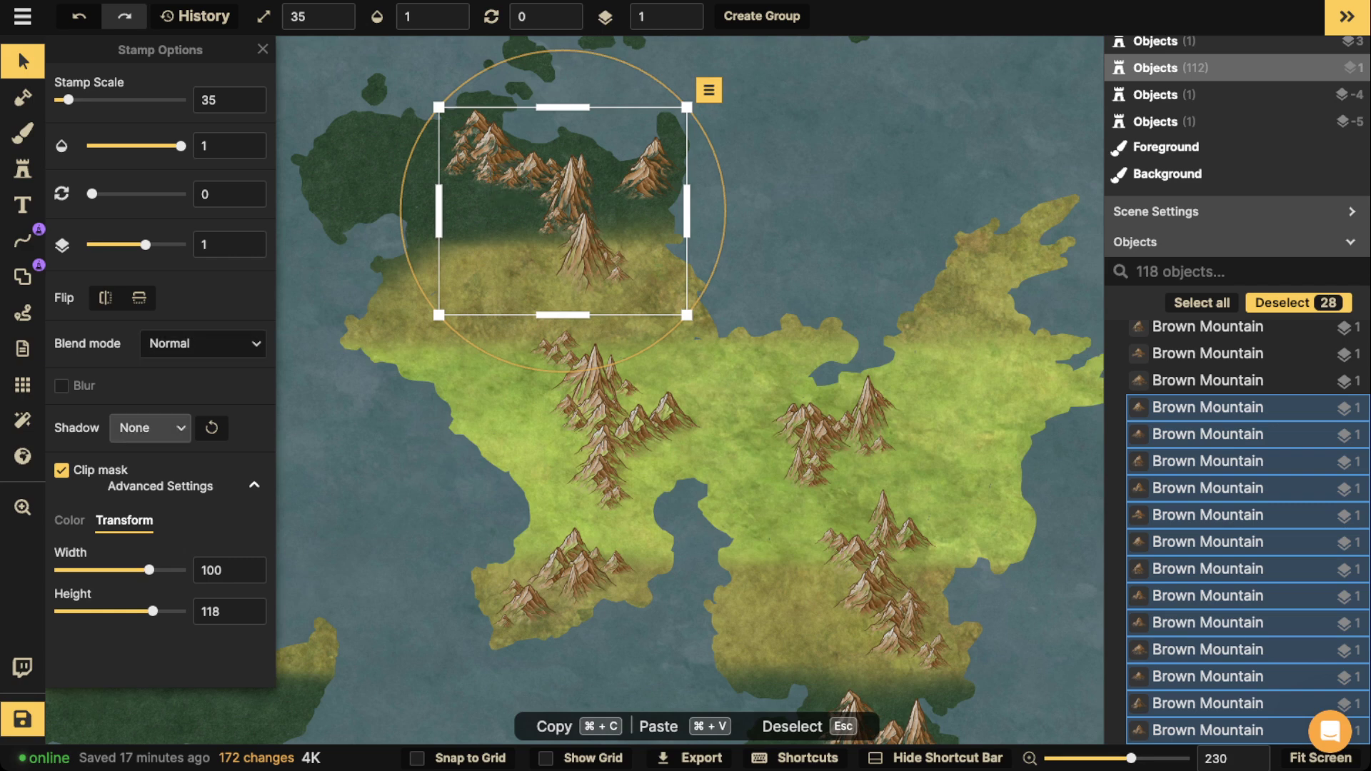
{"action": "left_click", "coordinate": [203, 343]}
{"action": "scroll", "coordinate": [143, 542], "scroll_direction": "down", "scroll_amount": 1}
{"action": "left_click", "coordinate": [123, 631]}
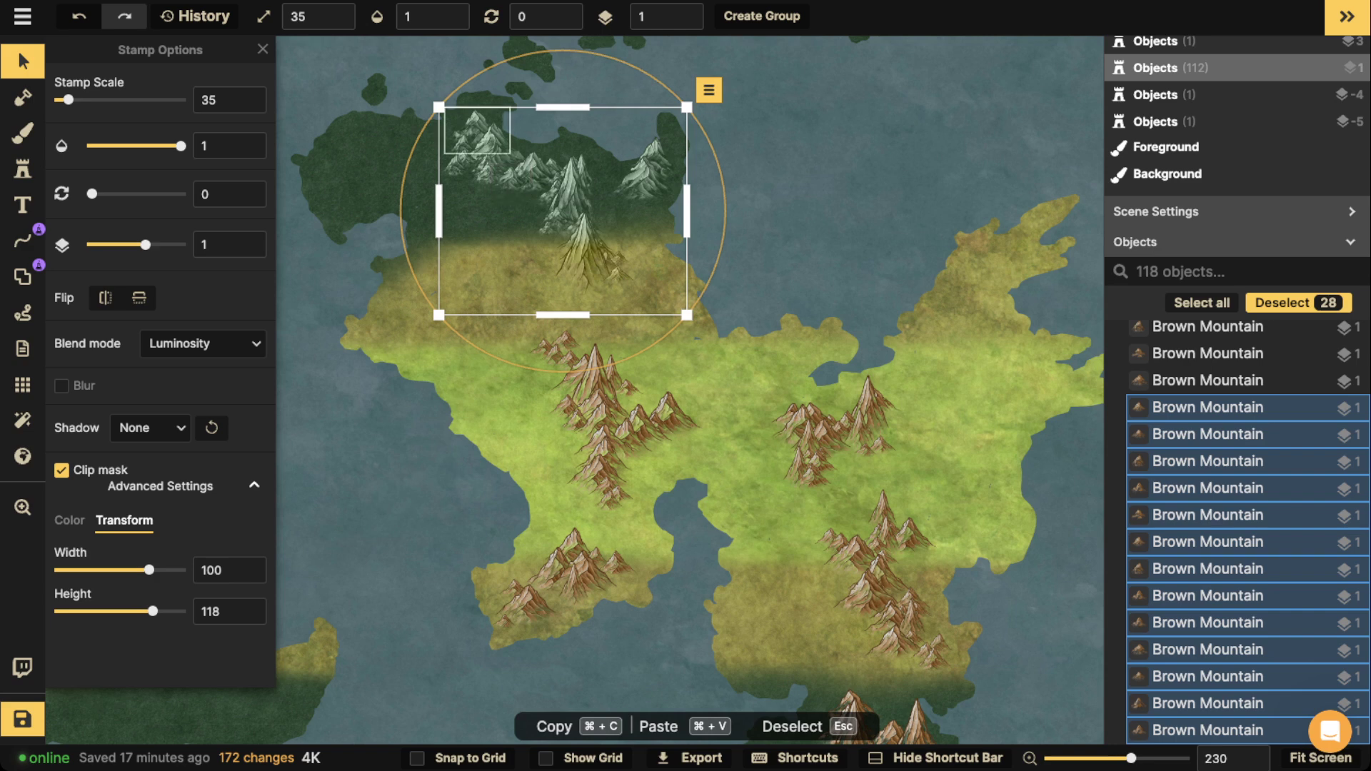
Select the northern range's mountains in the dark green zone and lower their brightness to 73.
{"action": "key", "text": "Escape"}
{"action": "left_click_drag", "start_coordinate": [701, 187], "coordinate": [715, 202]}
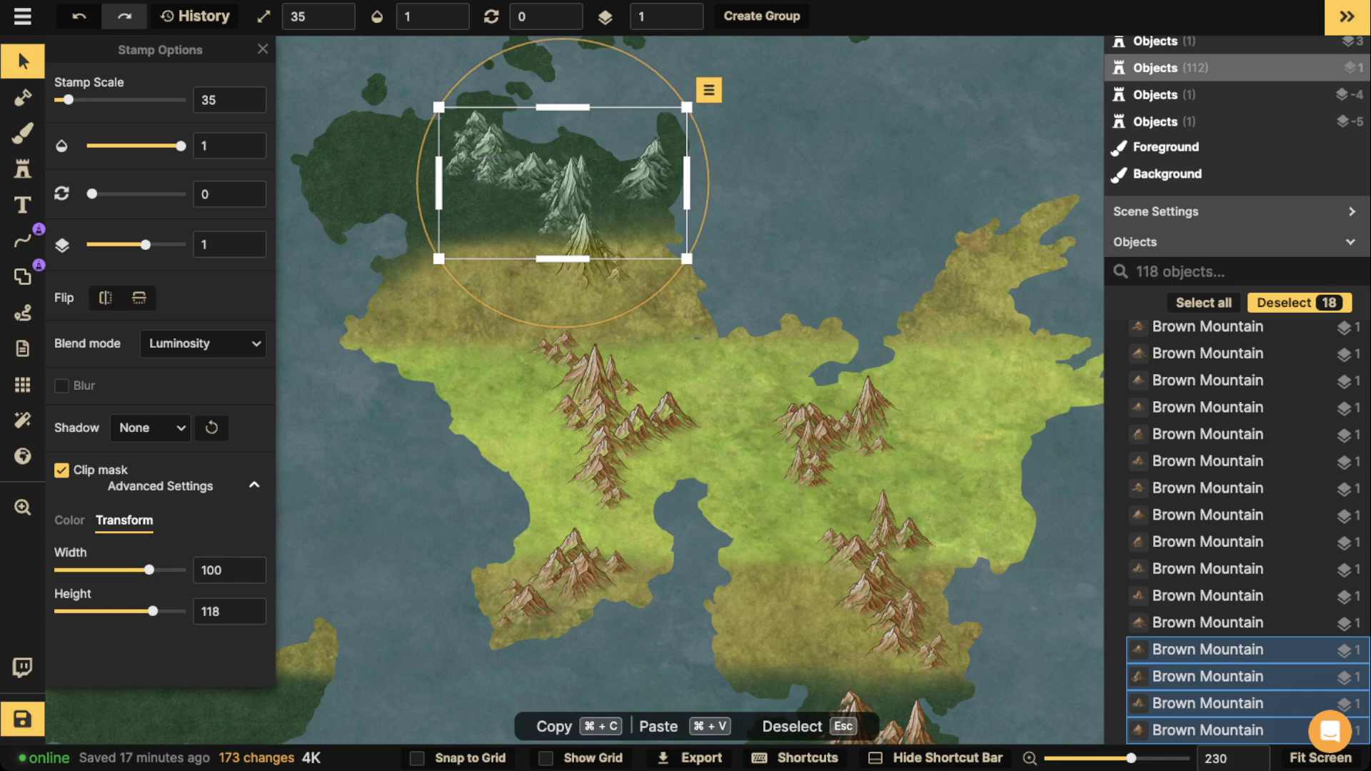
{"action": "left_click", "coordinate": [69, 521]}
{"action": "left_click_drag", "start_coordinate": [123, 657], "coordinate": [101, 657]}
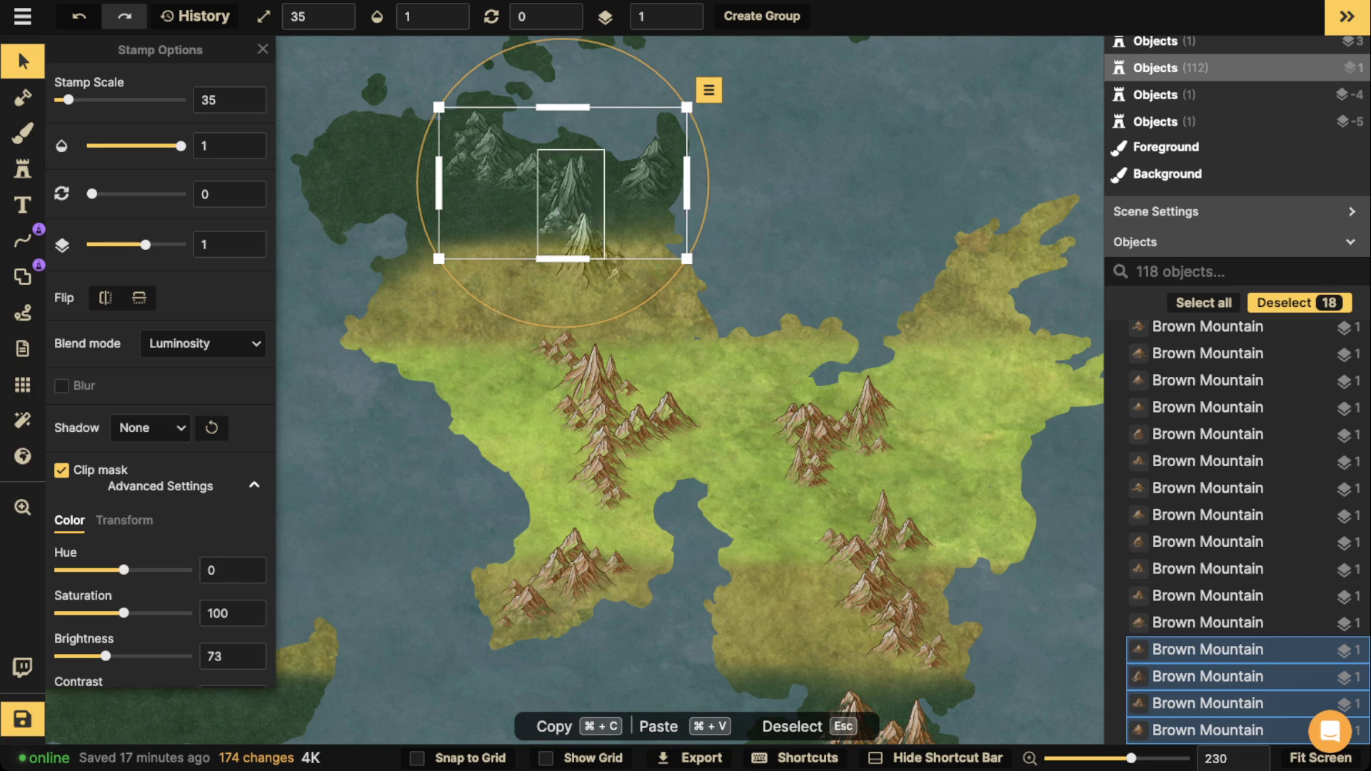
Select the easternmost peak beside the bay in the dark green zone and turn off its clip mask.
{"action": "mouse_move", "coordinate": [646, 184]}
{"action": "left_mouse_down"}
{"action": "mouse_move", "coordinate": [613, 188]}
{"action": "mouse_move", "coordinate": [654, 162]}
{"action": "mouse_move", "coordinate": [638, 164]}
{"action": "left_mouse_up"}
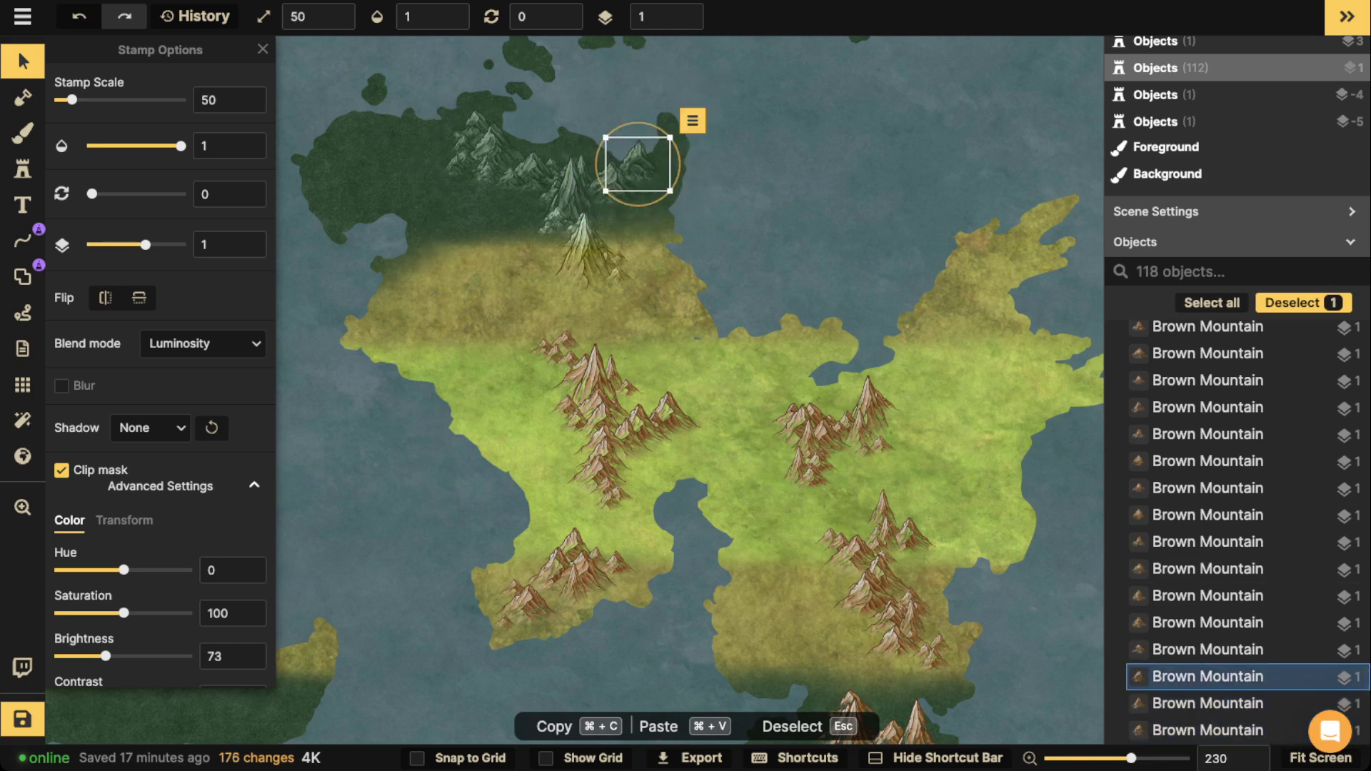
{"action": "scroll", "coordinate": [620, 145], "scroll_direction": "up", "scroll_amount": 10}
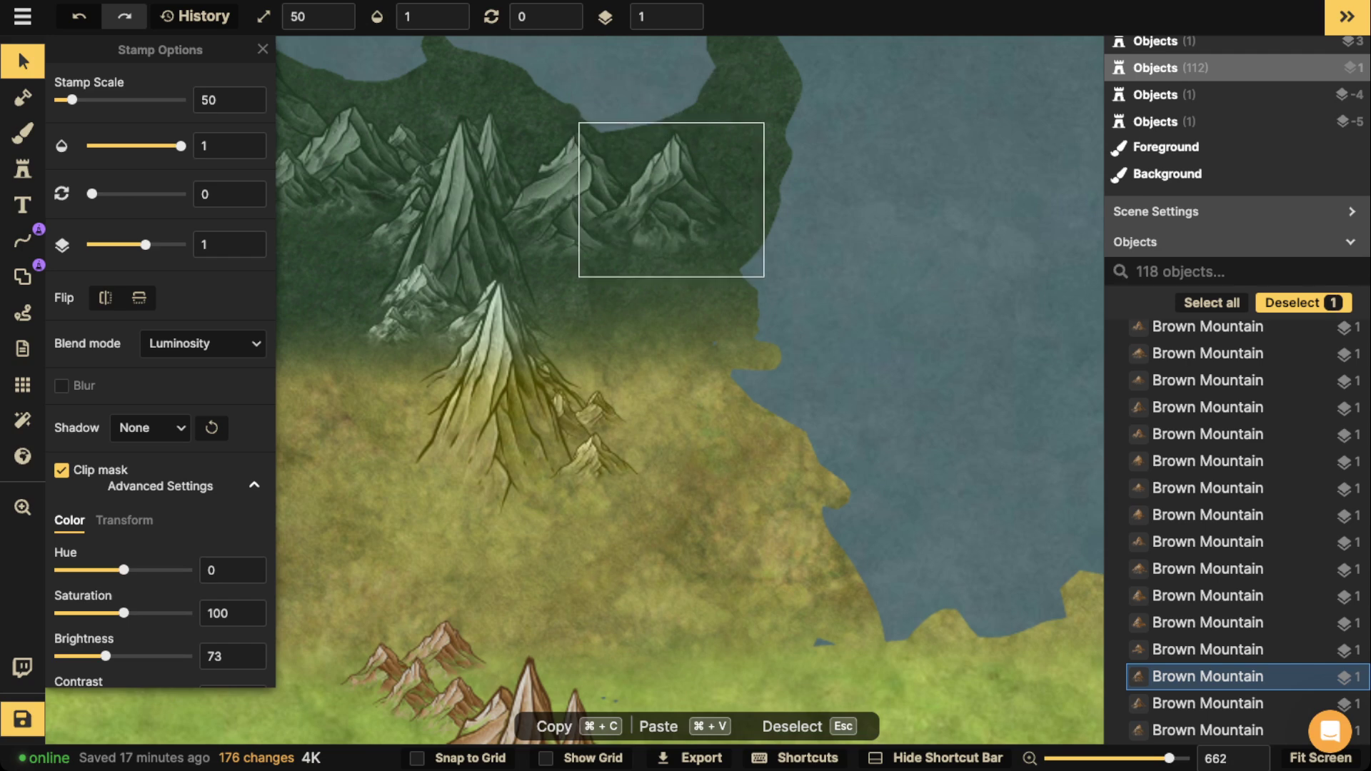
{"action": "left_click_drag", "start_coordinate": [675, 211], "coordinate": [661, 420]}
{"action": "scroll", "coordinate": [642, 43], "scroll_direction": "down", "scroll_amount": 2}
{"action": "key", "text": "space"}
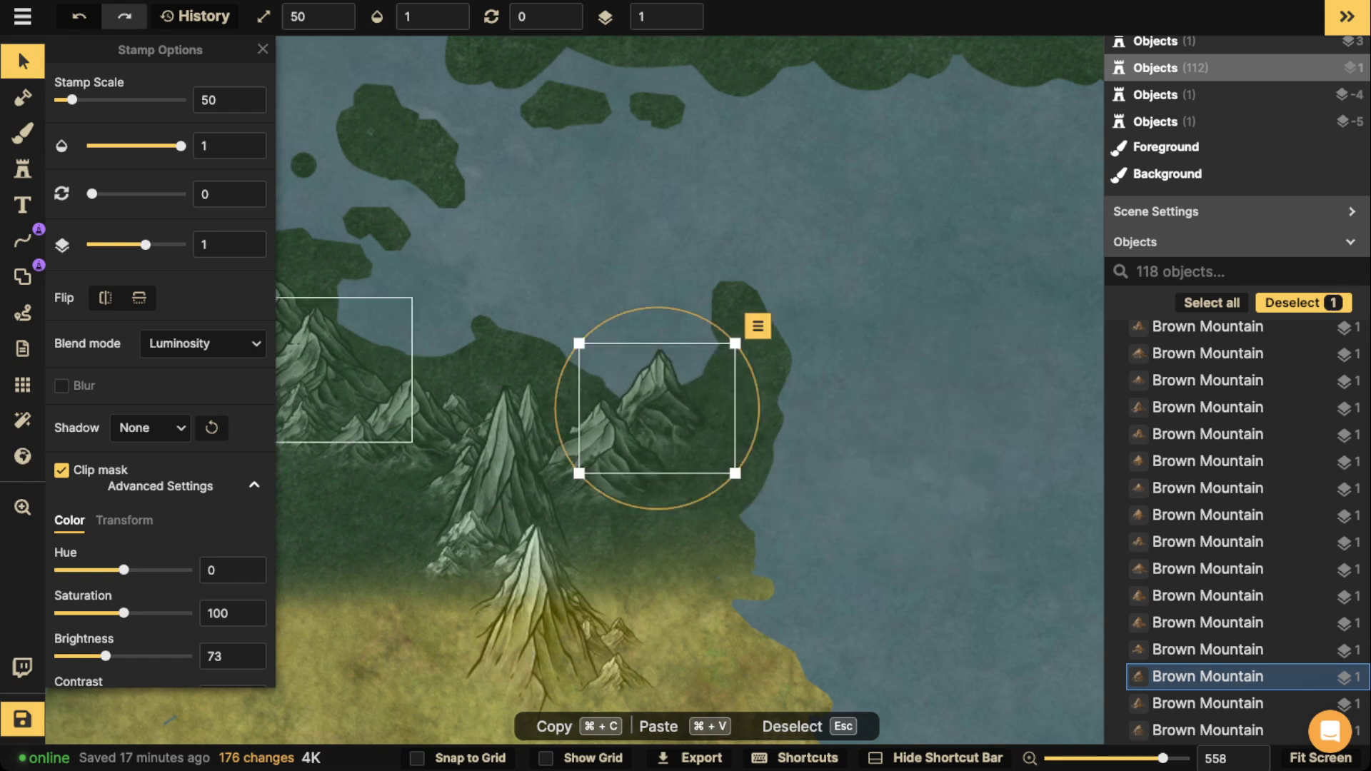
{"action": "left_click", "coordinate": [61, 470]}
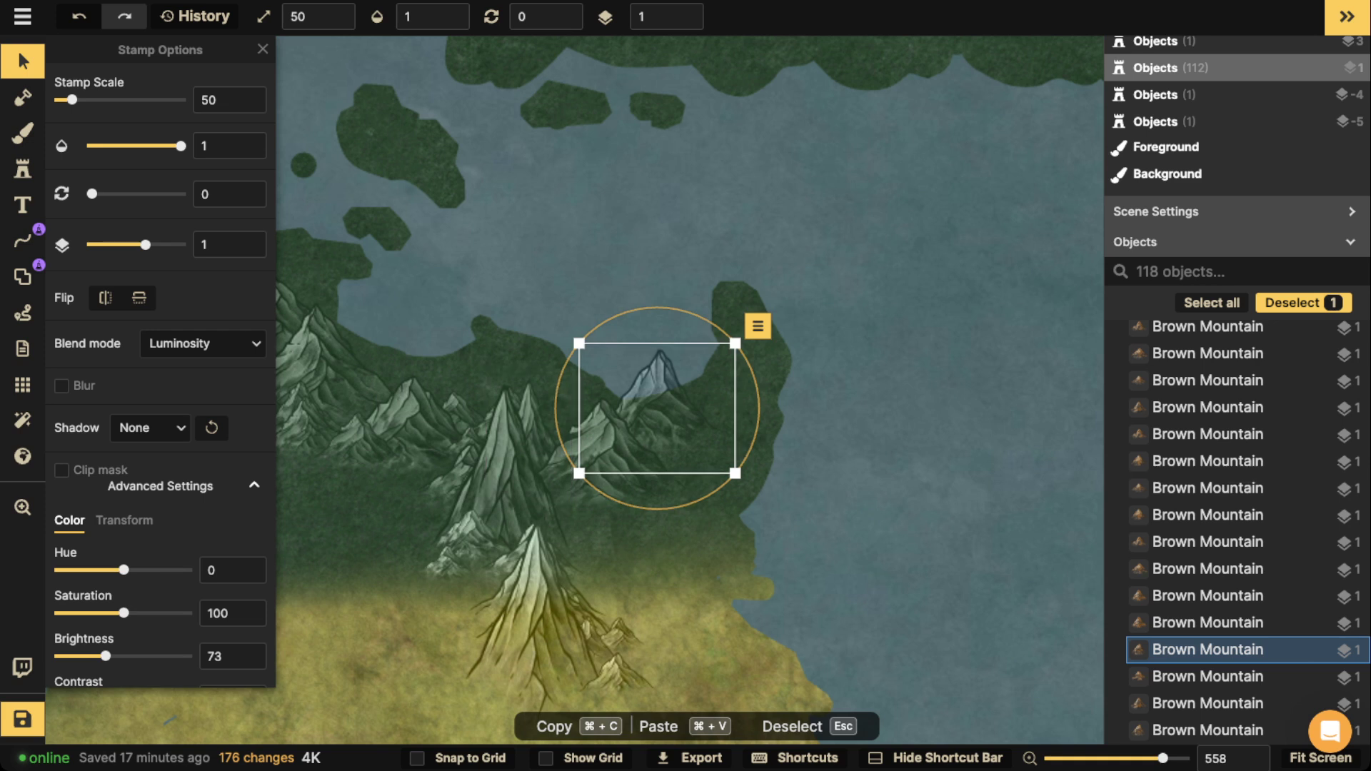
Nudge the unclipped peak down and back up in small increments across the bay's coastline.
{"action": "key", "text": "Down"}
{"action": "key", "text": "Down"}
{"action": "key", "text": "Down"}
{"action": "key", "text": "Down"}
{"action": "key", "text": "Down"}
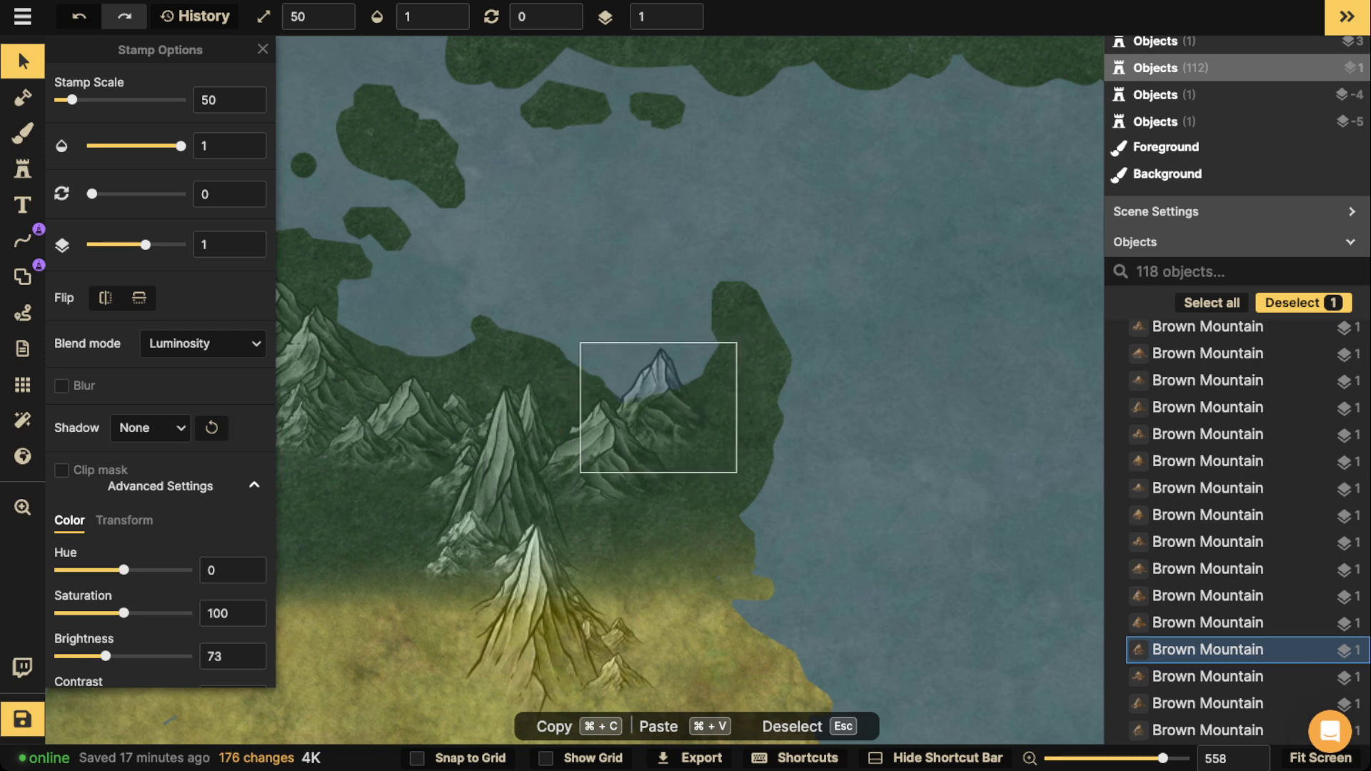
{"action": "key", "text": "Up"}
{"action": "key", "text": "Up"}
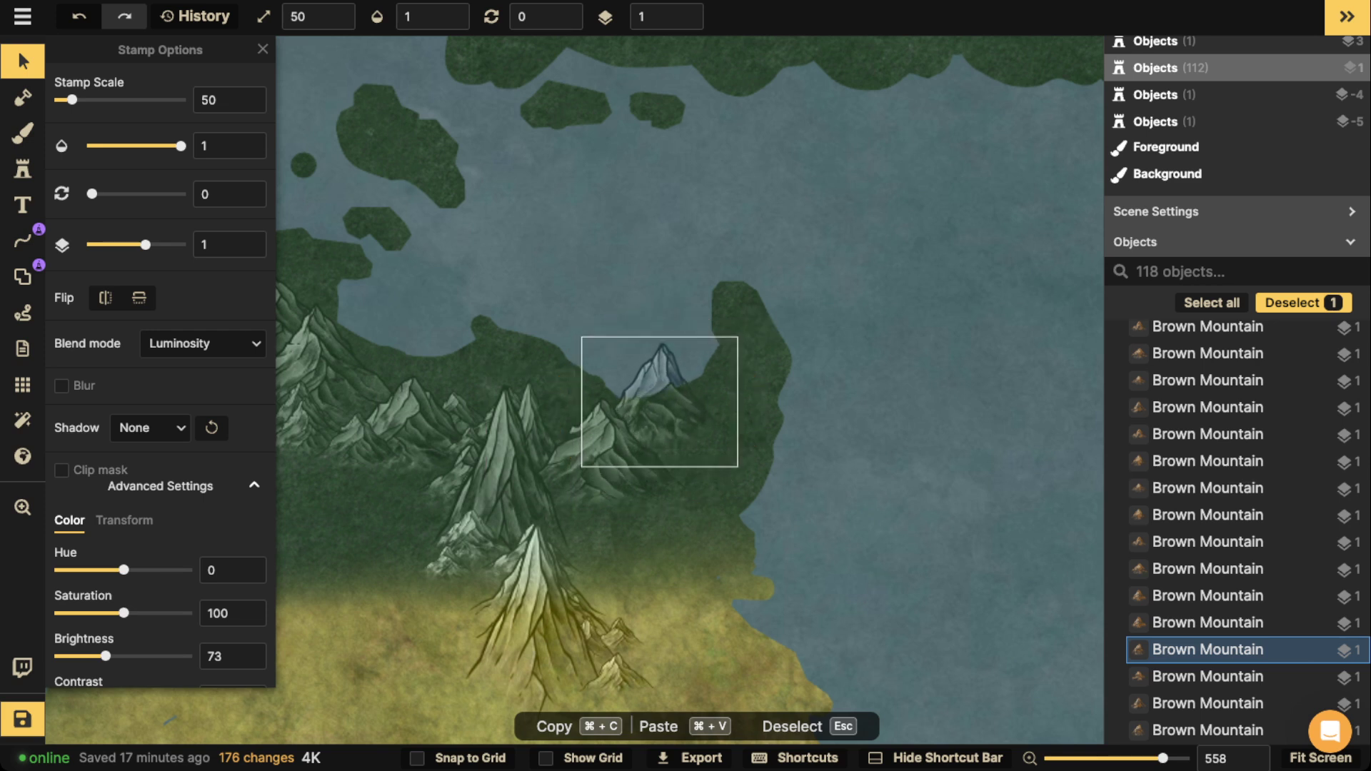
{"action": "key", "text": "Down"}
{"action": "key", "text": "Down"}
{"action": "key", "text": "Down"}
{"action": "key", "text": "Down"}
{"action": "key", "text": "Down"}
{"action": "key", "text": "Down"}
{"action": "key", "text": "Down"}
{"action": "key", "text": "Down"}
{"action": "key", "text": "Left"}
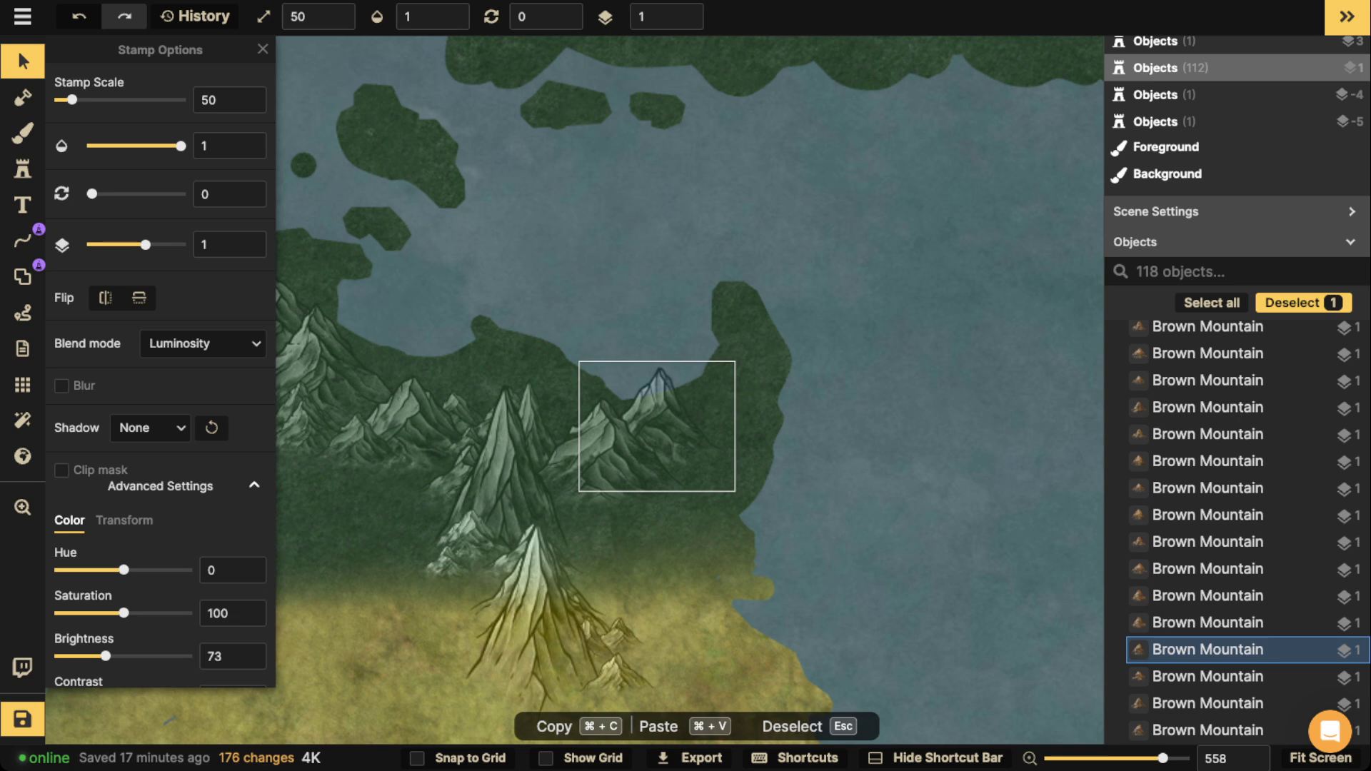
{"action": "key", "text": "Up"}
{"action": "key", "text": "Up"}
{"action": "key", "text": "Up"}
{"action": "key", "text": "Up"}
{"action": "key", "text": "Up"}
{"action": "key", "text": "Up"}
{"action": "key", "text": "Up"}
{"action": "key", "text": "Up"}
Move the peak west to the coast just behind the dark green zone's tall central peak, with the clip mask on.
{"action": "left_click_drag", "start_coordinate": [657, 405], "coordinate": [505, 348]}
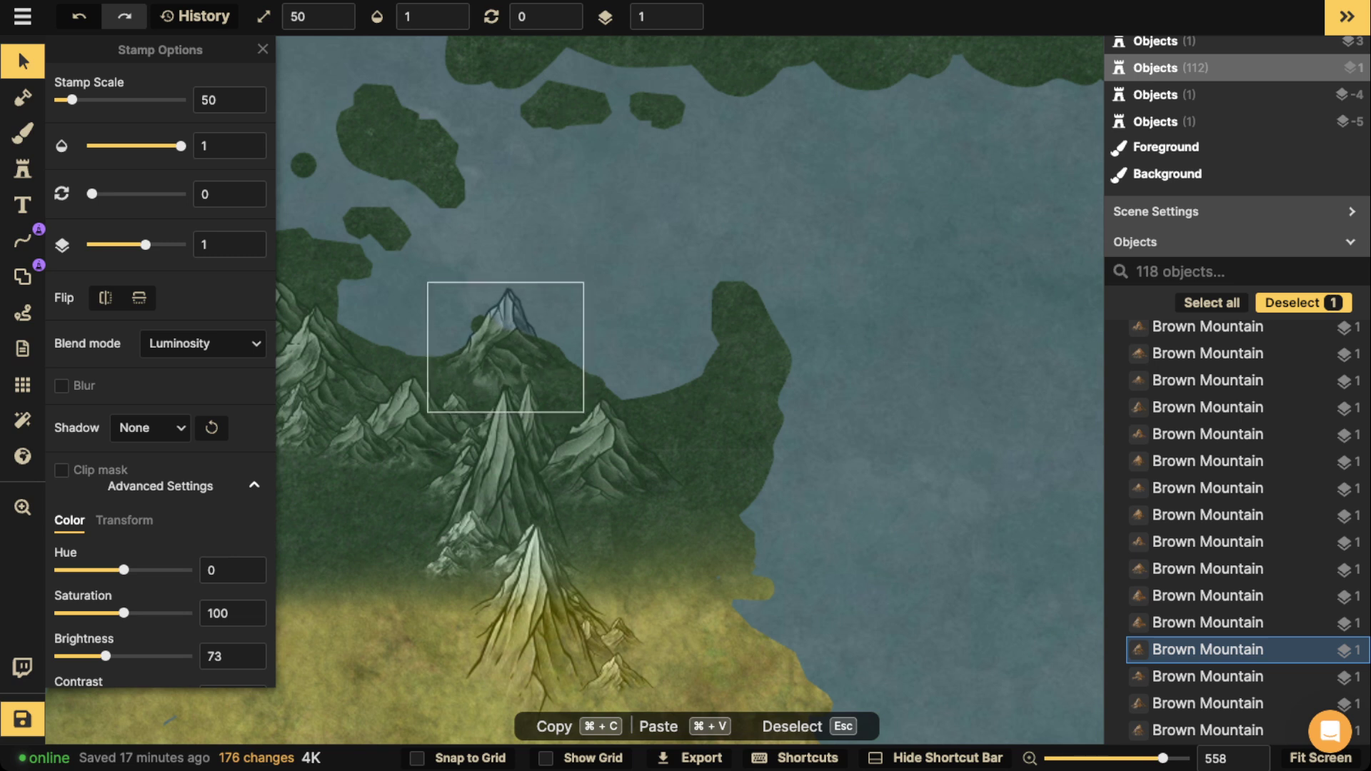
{"action": "left_click_drag", "start_coordinate": [506, 348], "coordinate": [517, 356]}
{"action": "left_click", "coordinate": [61, 470]}
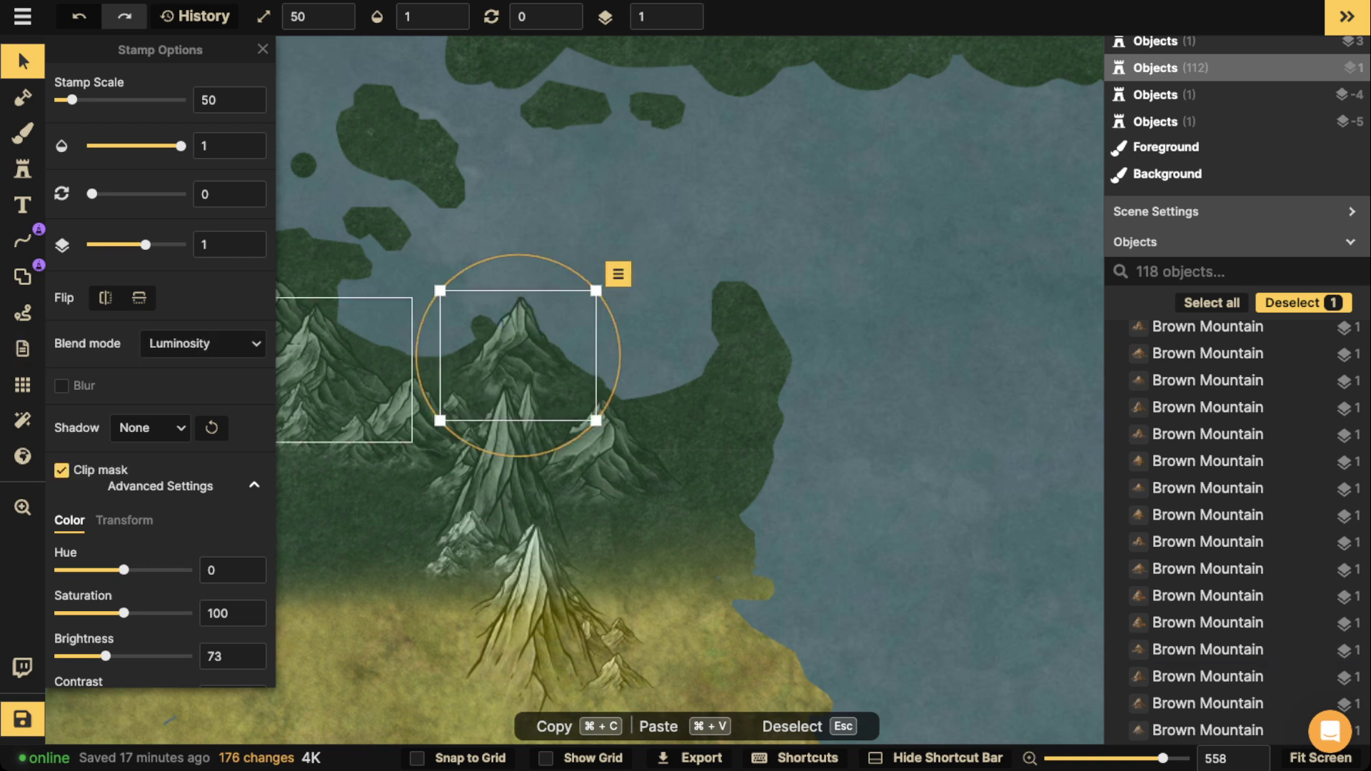
{"action": "left_click_drag", "start_coordinate": [518, 345], "coordinate": [539, 367]}
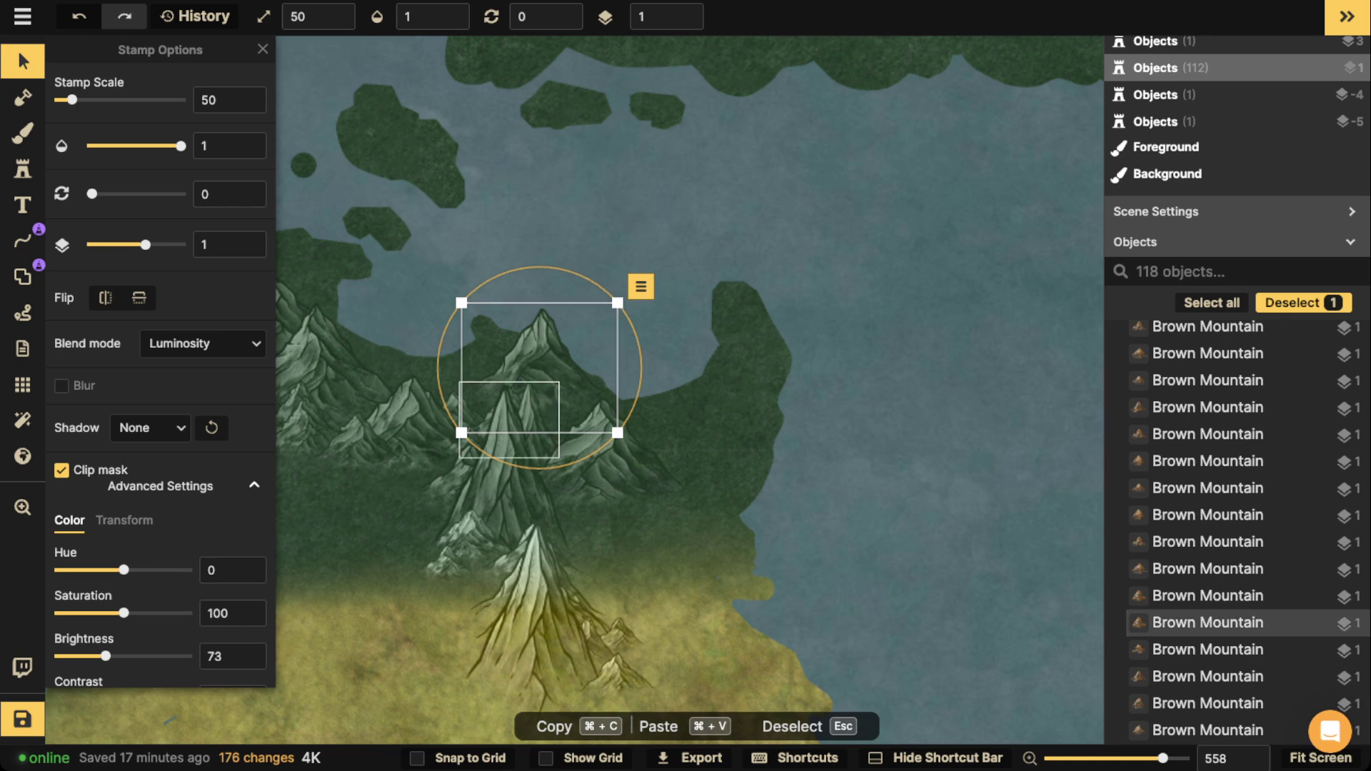
Rearrange the dark green zone's northwestern mountains, moving one peak north onto the small headland and grouping the others below it.
{"action": "scroll", "coordinate": [454, 389], "scroll_direction": "down", "scroll_amount": 2}
{"action": "scroll", "coordinate": [579, 349], "scroll_direction": "left", "scroll_amount": 5}
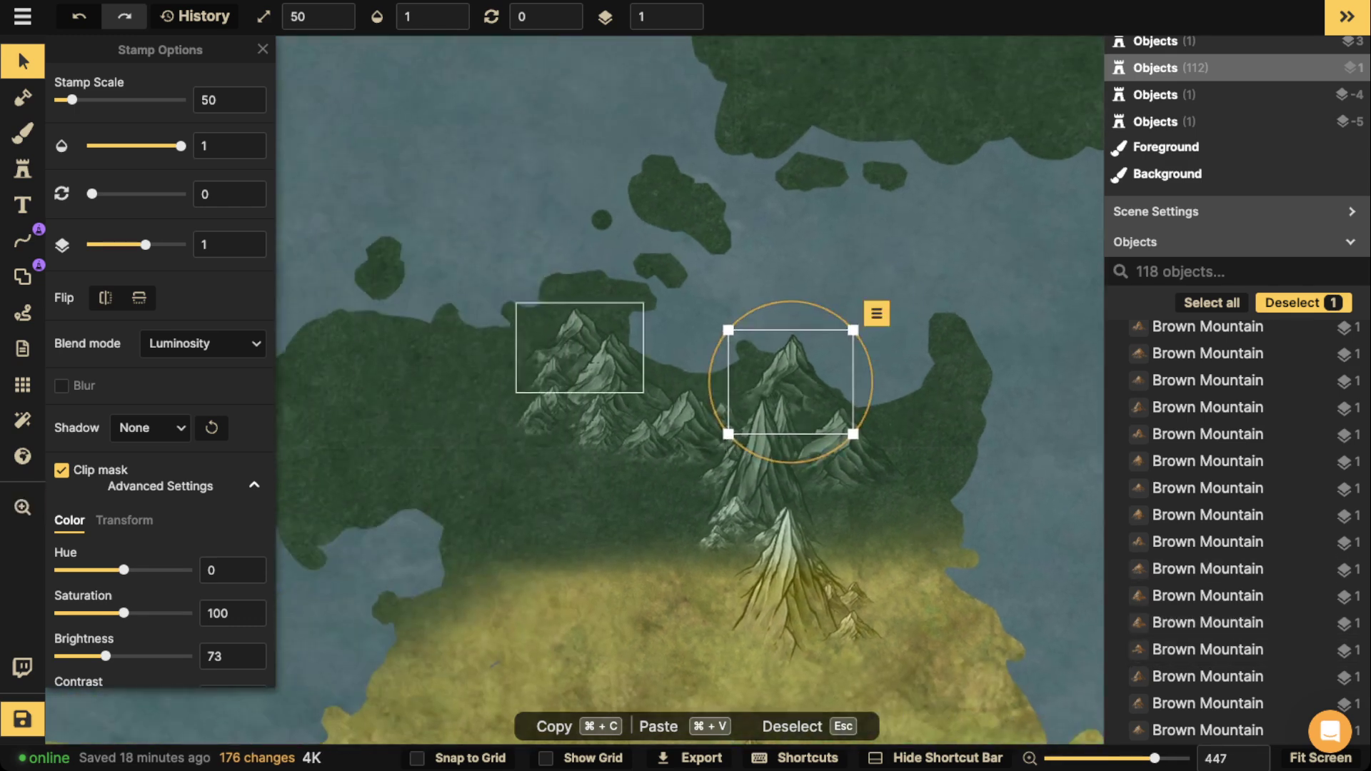
{"action": "left_click", "coordinate": [582, 349]}
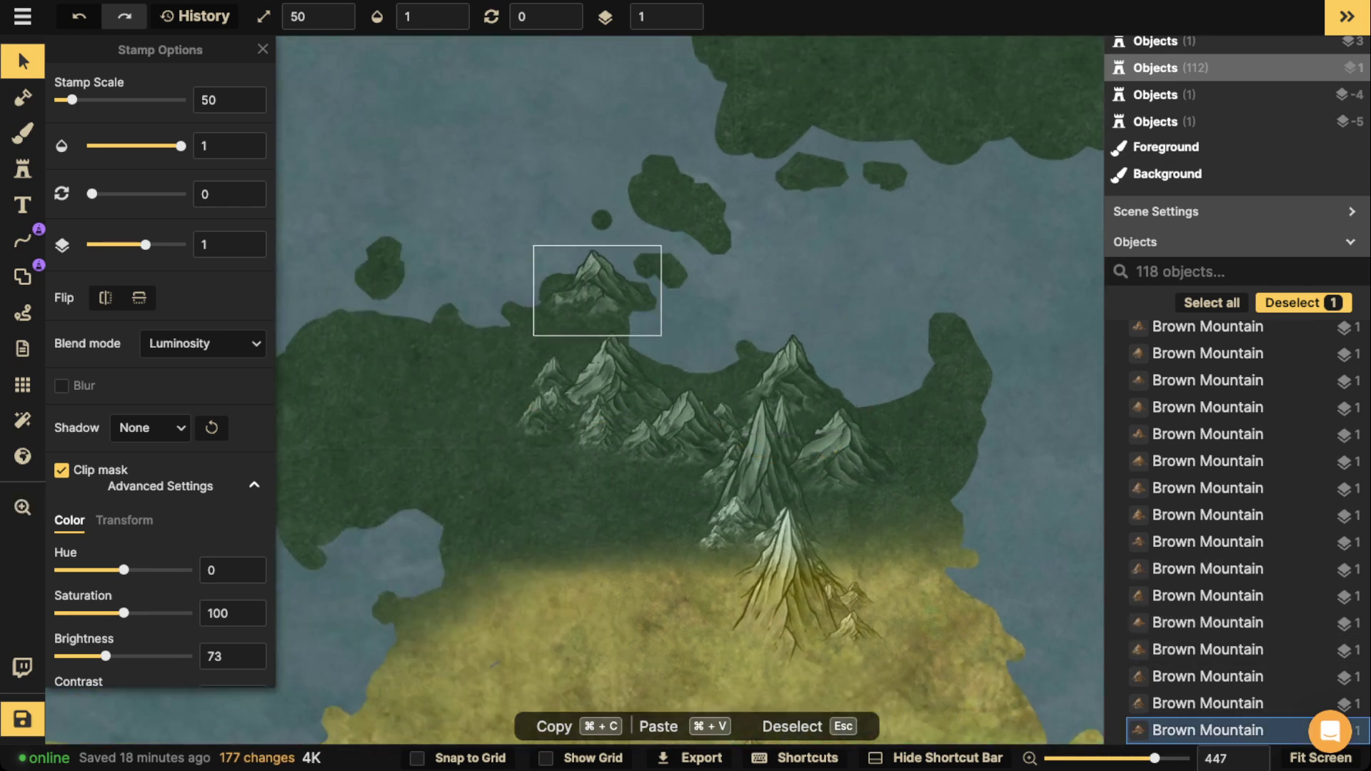
{"action": "left_click", "coordinate": [597, 364]}
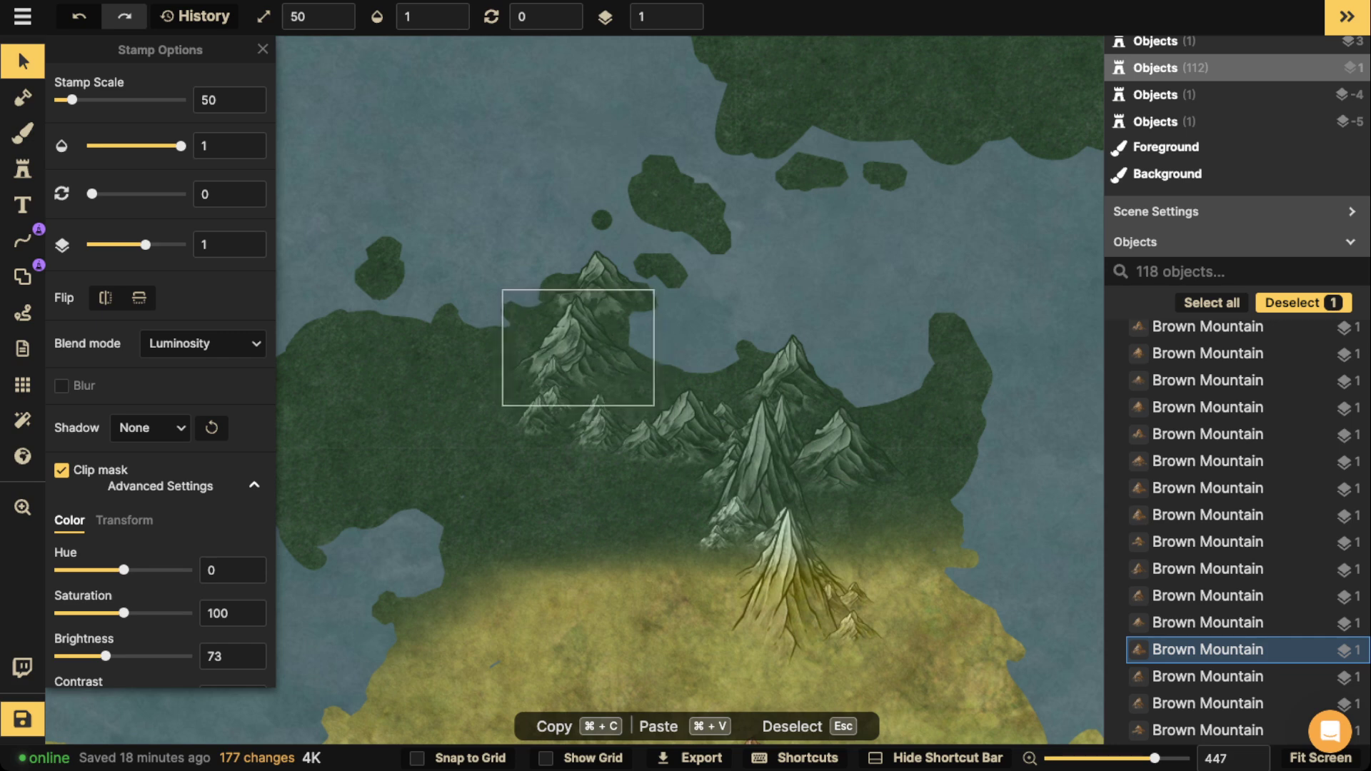
{"action": "left_click_drag", "start_coordinate": [550, 379], "coordinate": [602, 393]}
{"action": "left_click", "coordinate": [596, 293]}
{"action": "left_click_drag", "start_coordinate": [596, 293], "coordinate": [594, 292]}
Tilt the small northern, eastern and western foothills around the tallest peak of the green zone's western range.
{"action": "scroll", "coordinate": [594, 286], "scroll_direction": "down", "scroll_amount": 5}
{"action": "left_click_drag", "start_coordinate": [715, 328], "coordinate": [628, 245]}
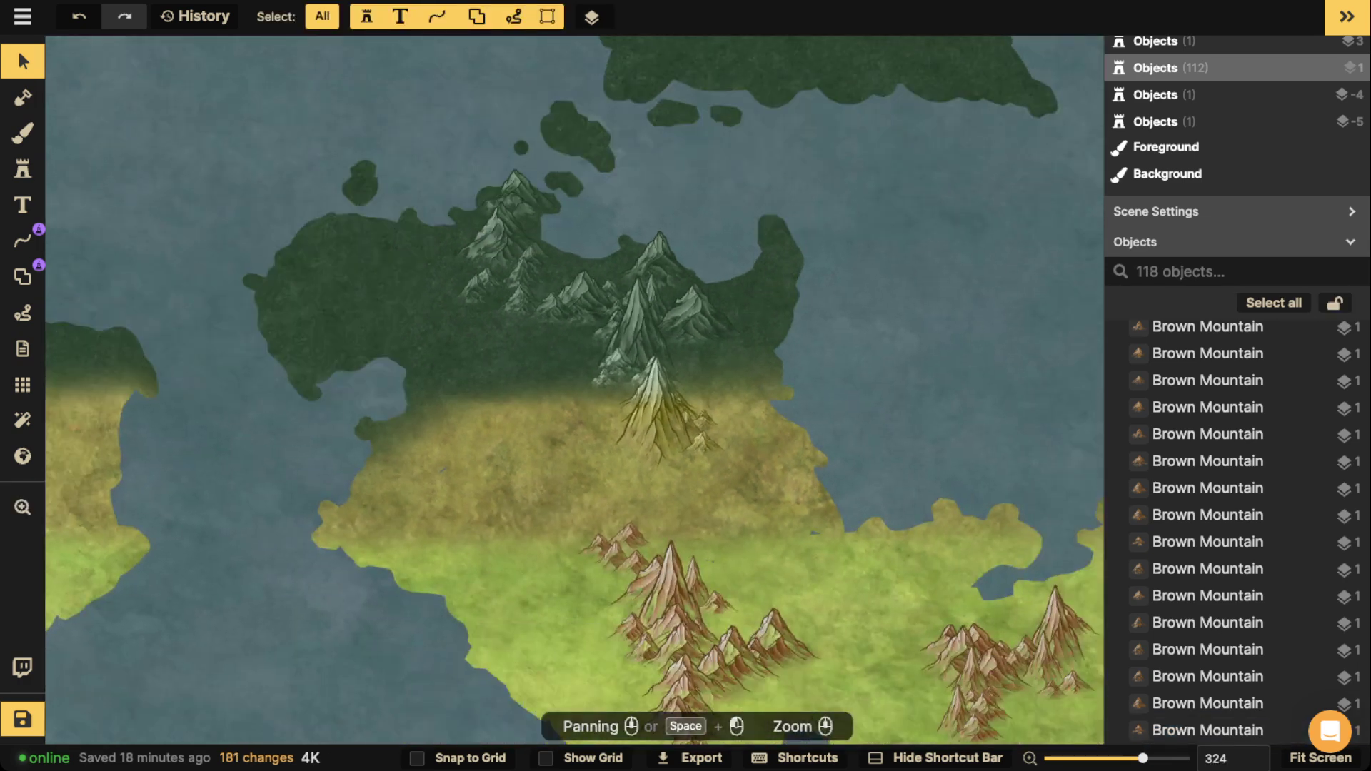
{"action": "scroll", "coordinate": [629, 244], "scroll_direction": "down", "scroll_amount": 4}
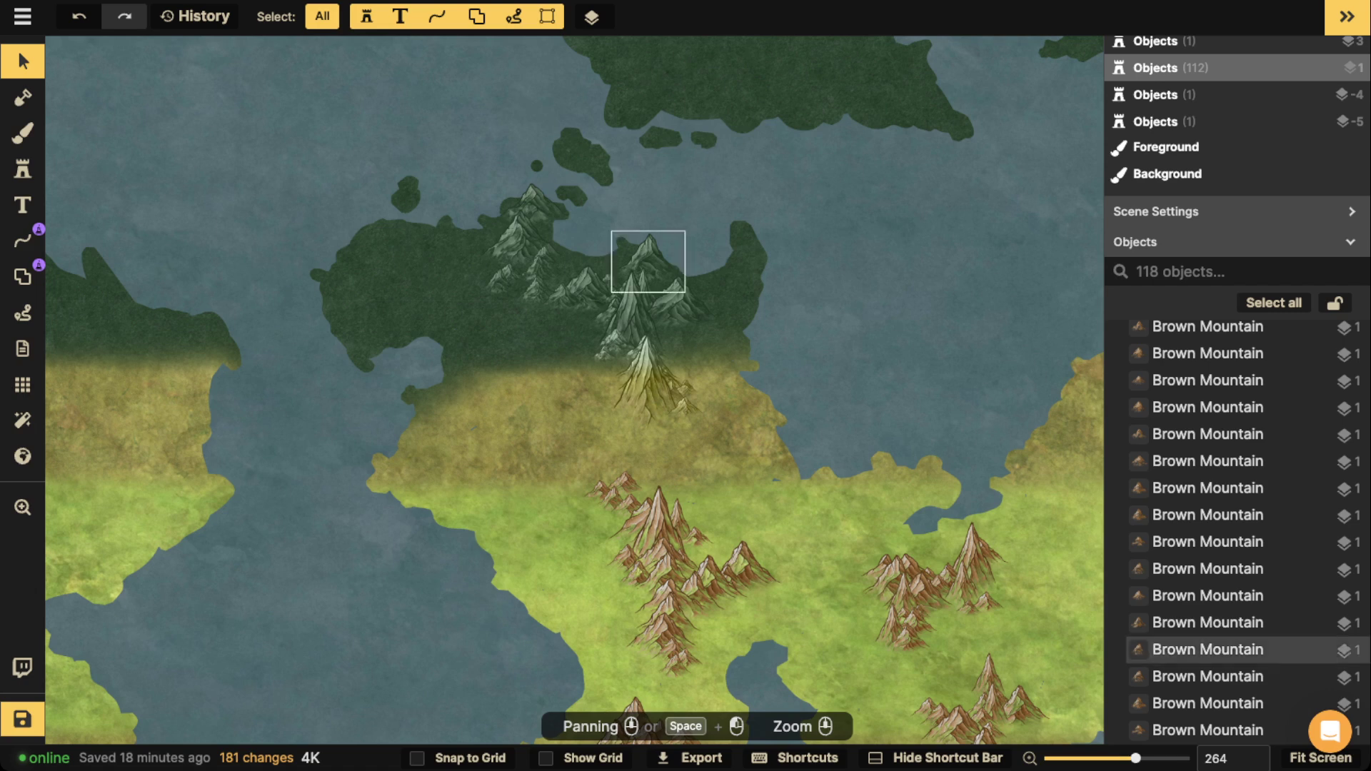
{"action": "scroll", "coordinate": [591, 278], "scroll_direction": "down", "scroll_amount": 4}
{"action": "left_click_drag", "start_coordinate": [675, 488], "coordinate": [636, 385]}
{"action": "scroll", "coordinate": [635, 382], "scroll_direction": "up", "scroll_amount": 3}
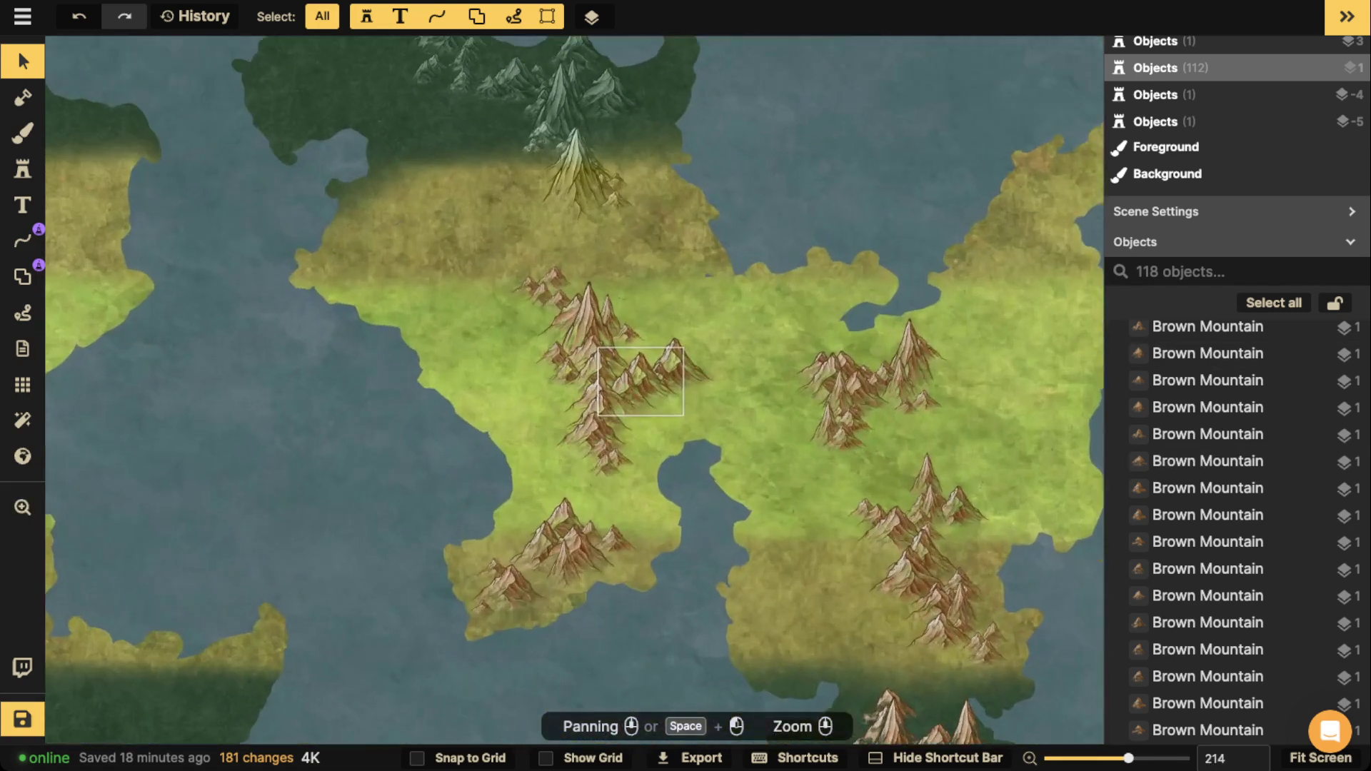
{"action": "left_click", "coordinate": [536, 277]}
{"action": "scroll", "coordinate": [535, 277], "scroll_direction": "up", "scroll_amount": 4}
{"action": "scroll", "coordinate": [525, 283], "scroll_direction": "up", "scroll_amount": 3}
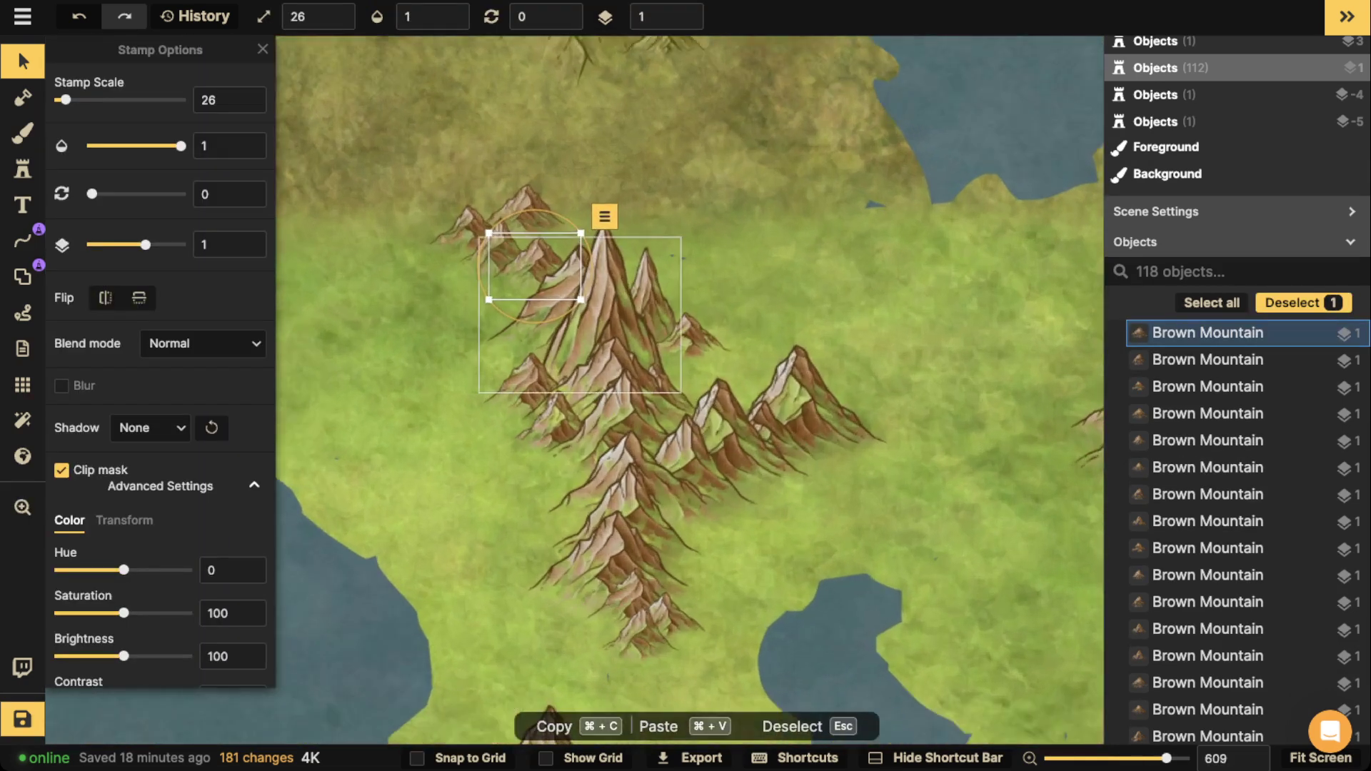
{"action": "left_click_drag", "start_coordinate": [590, 287], "coordinate": [593, 278]}
{"action": "left_click", "coordinate": [687, 339]}
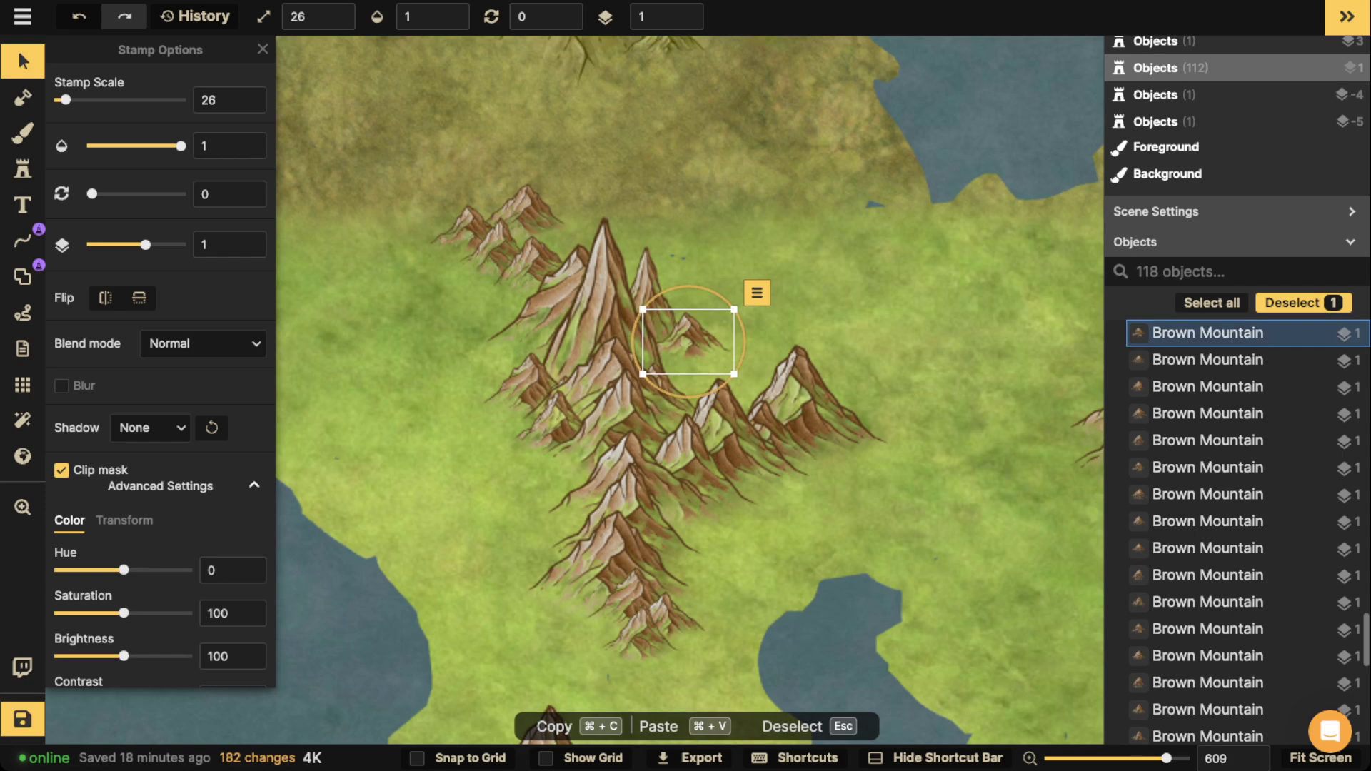
{"action": "left_click", "coordinate": [530, 389]}
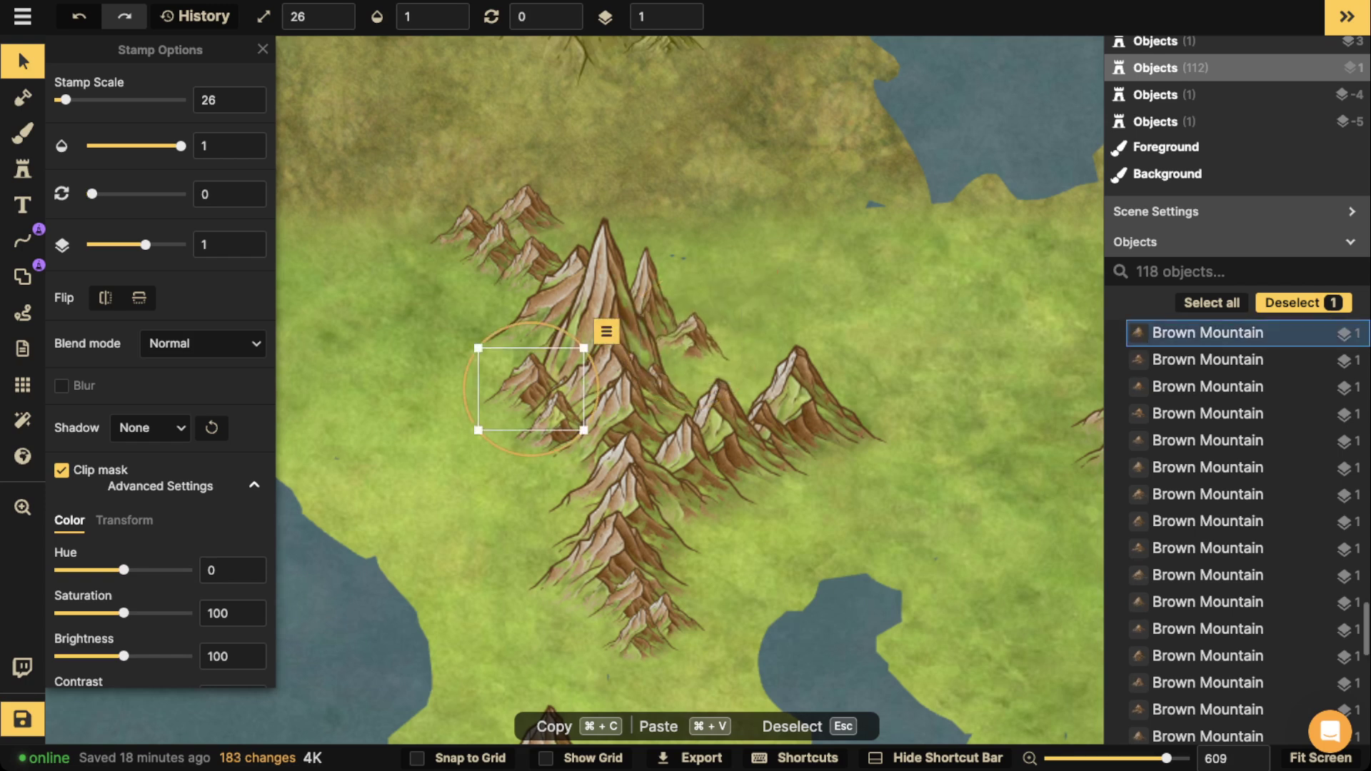
{"action": "left_click_drag", "start_coordinate": [596, 404], "coordinate": [599, 391]}
Tilt the range's eastern and northwestern mountains outward, rotating the inner eastern peak to 353 and the southern peak to 345.
{"action": "left_click", "coordinate": [795, 409]}
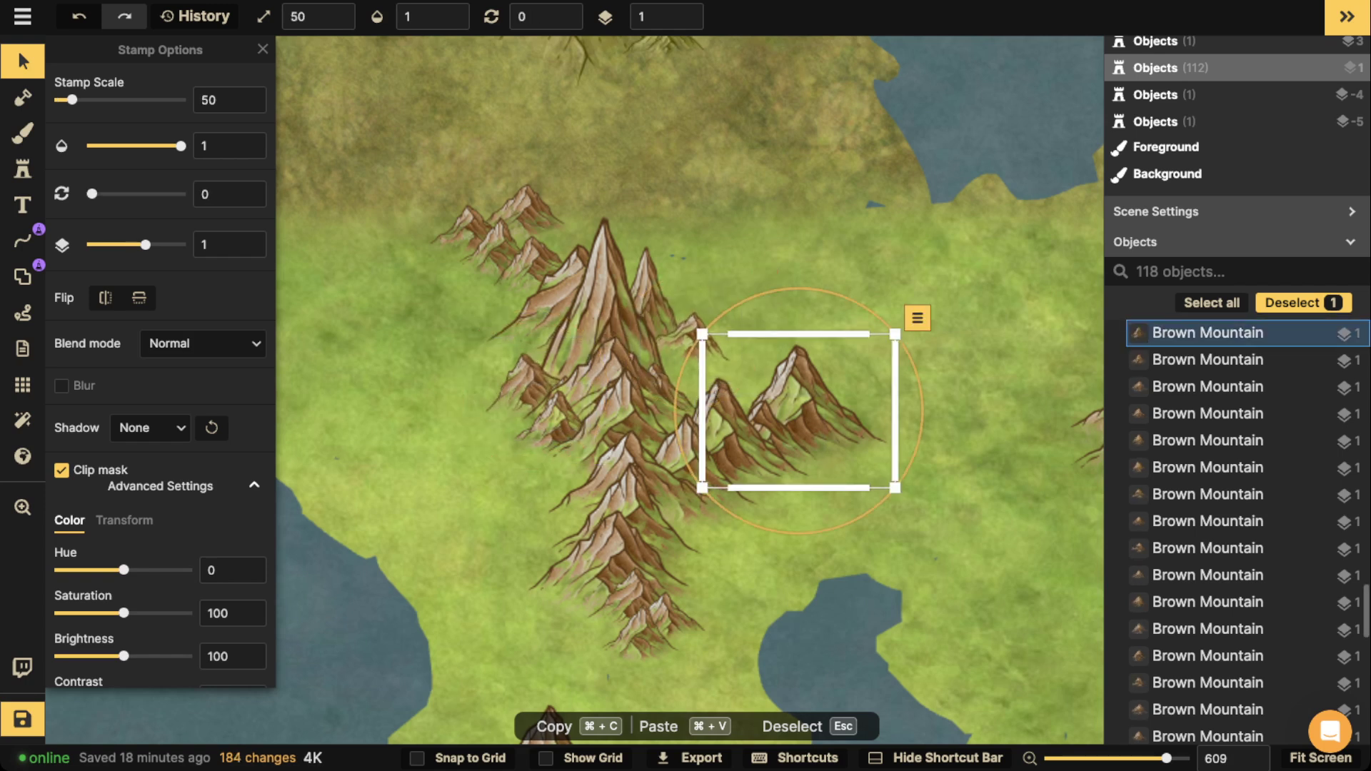
{"action": "left_click_drag", "start_coordinate": [799, 410], "coordinate": [720, 443]}
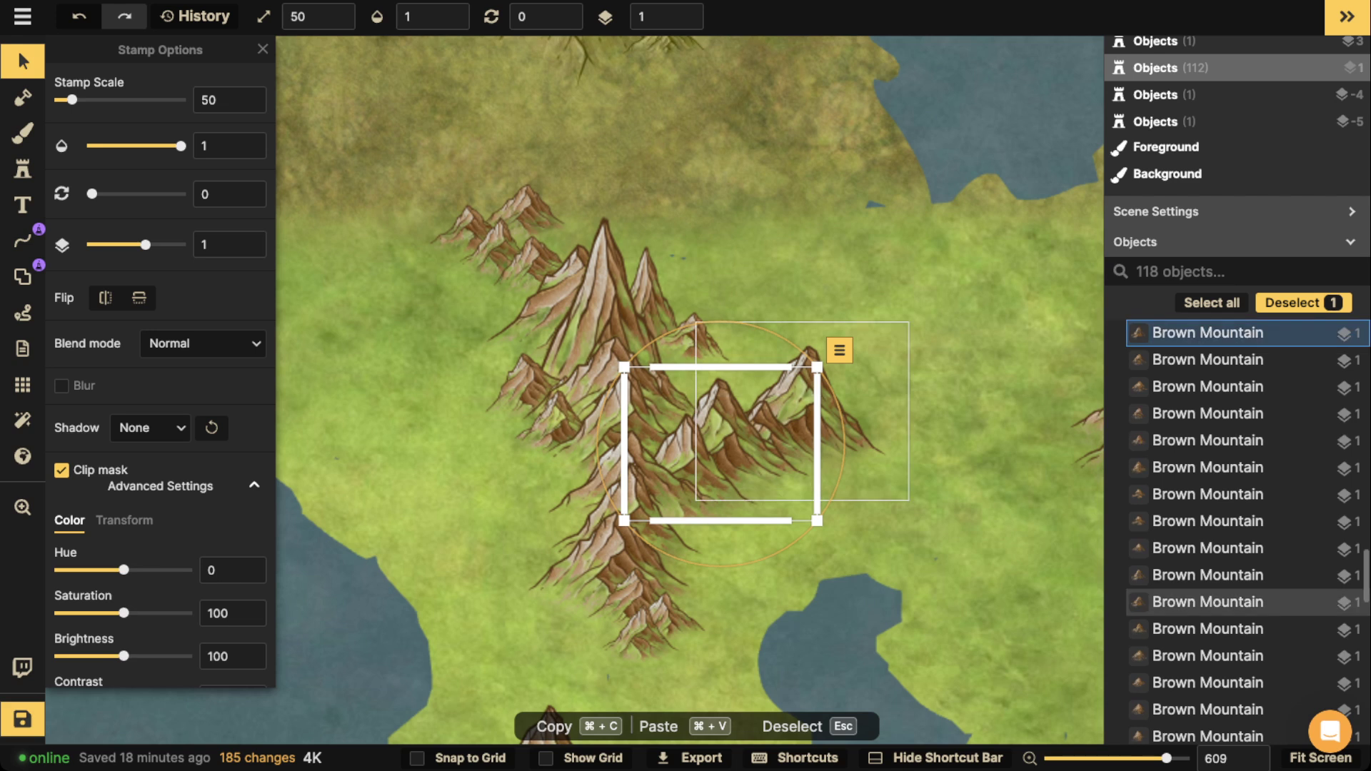
{"action": "left_click_drag", "start_coordinate": [844, 451], "coordinate": [843, 436]}
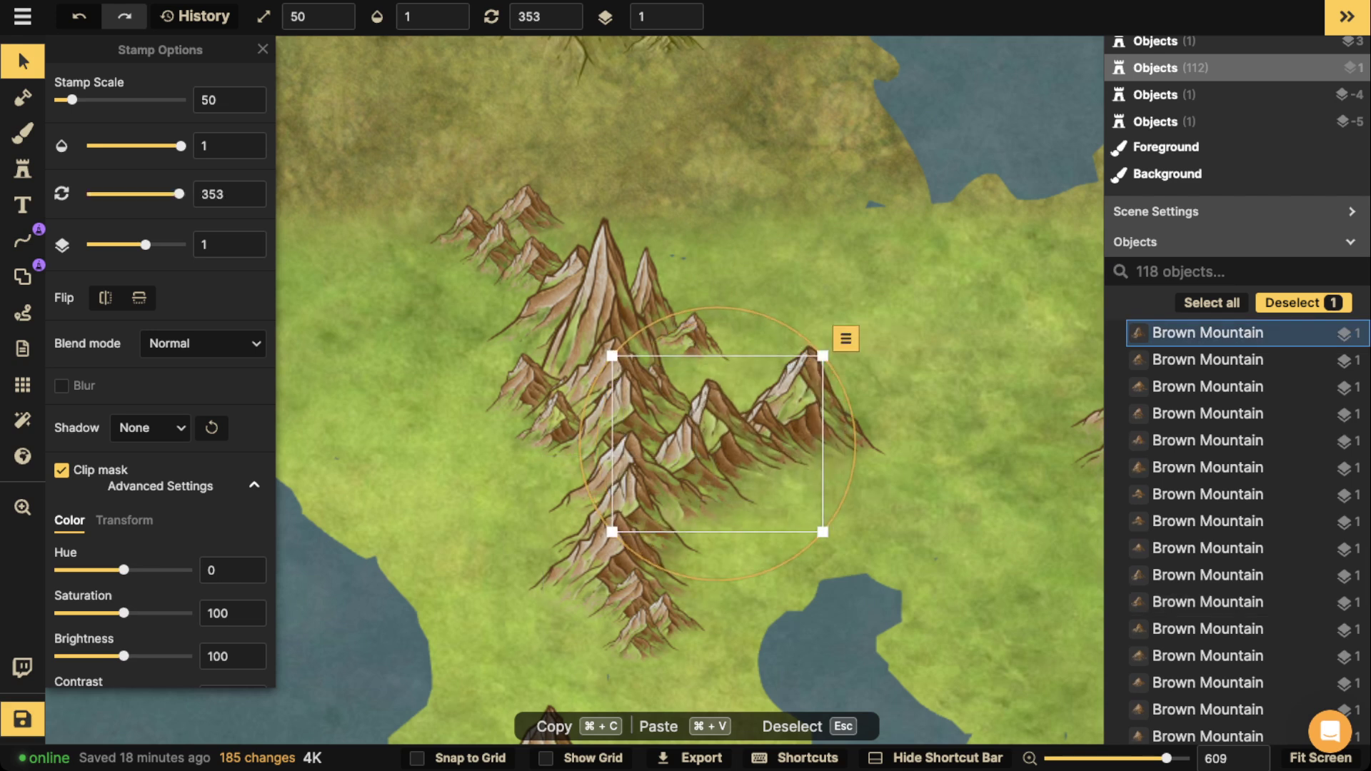
{"action": "left_click", "coordinate": [626, 539]}
{"action": "left_click_drag", "start_coordinate": [739, 527], "coordinate": [740, 528]}
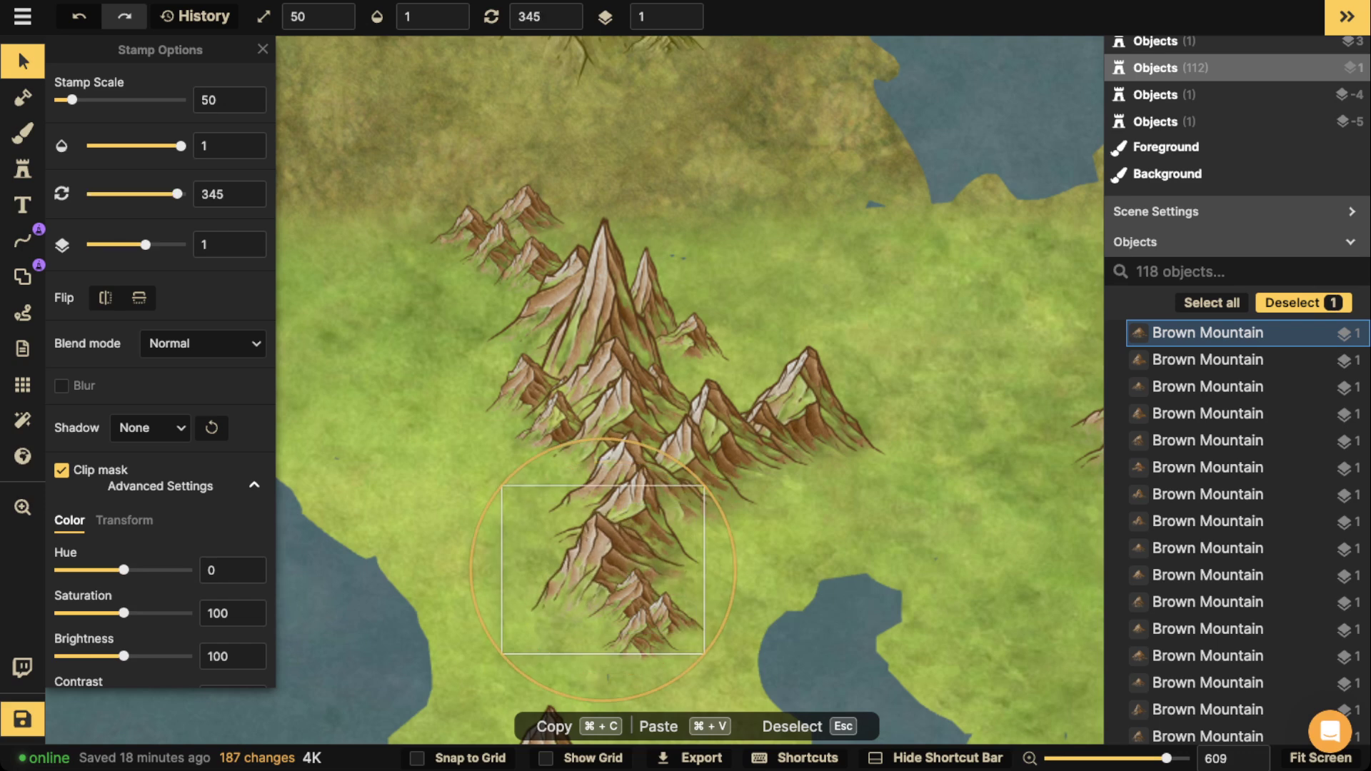
{"action": "left_click", "coordinate": [470, 234]}
{"action": "left_click_drag", "start_coordinate": [527, 234], "coordinate": [525, 223]}
Try rotating the tallest peak of the green zone's western range to 31.
{"action": "key", "text": "space"}
{"action": "left_click_drag", "start_coordinate": [645, 321], "coordinate": [640, 265]}
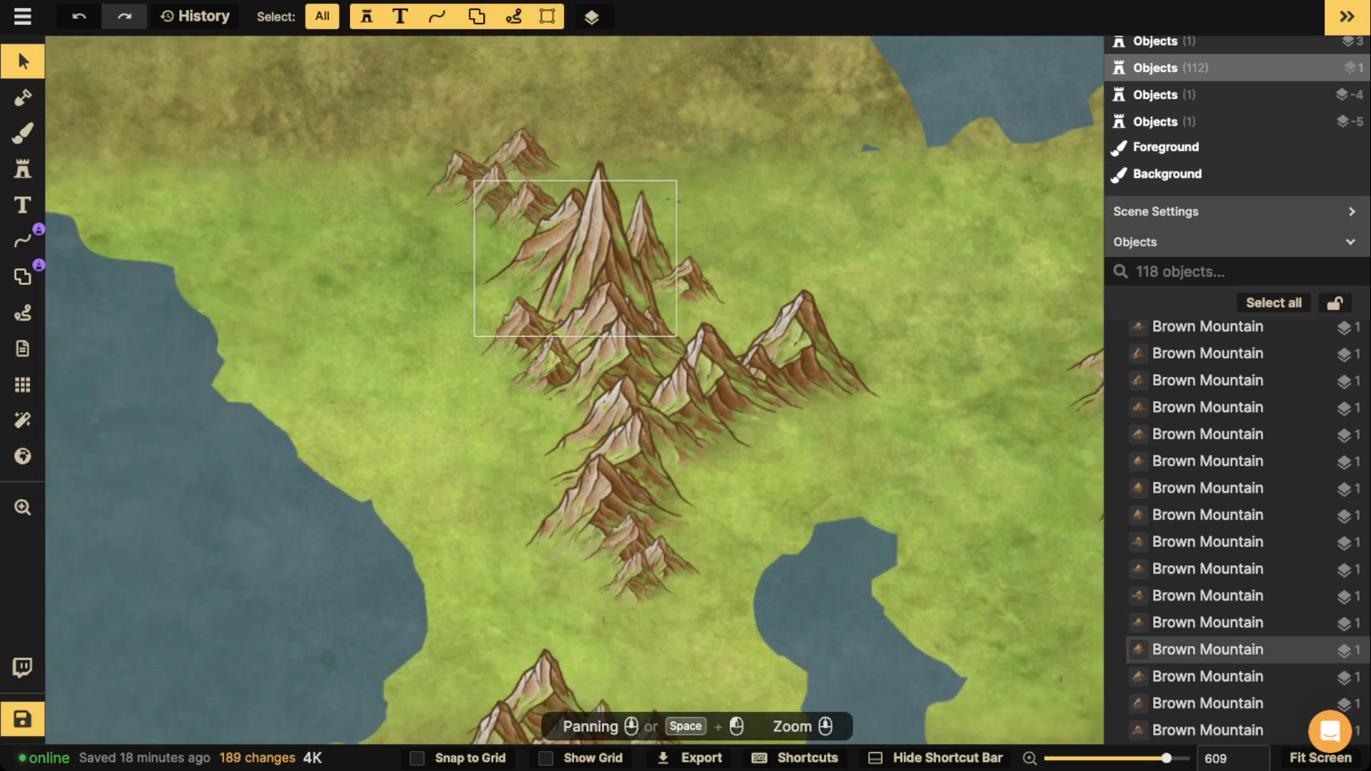
{"action": "left_click", "coordinate": [641, 265]}
{"action": "left_click", "coordinate": [1208, 568]}
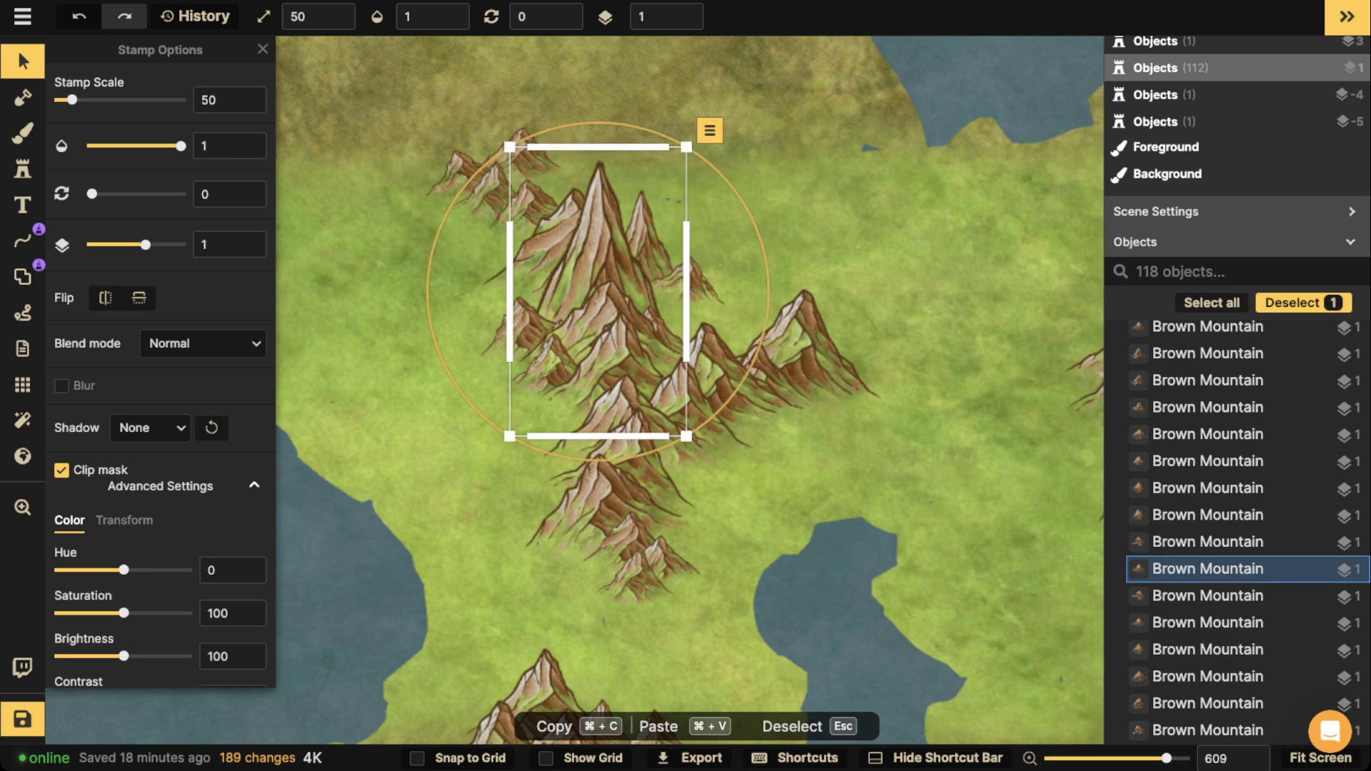
{"action": "left_click_drag", "start_coordinate": [599, 117], "coordinate": [707, 146]}
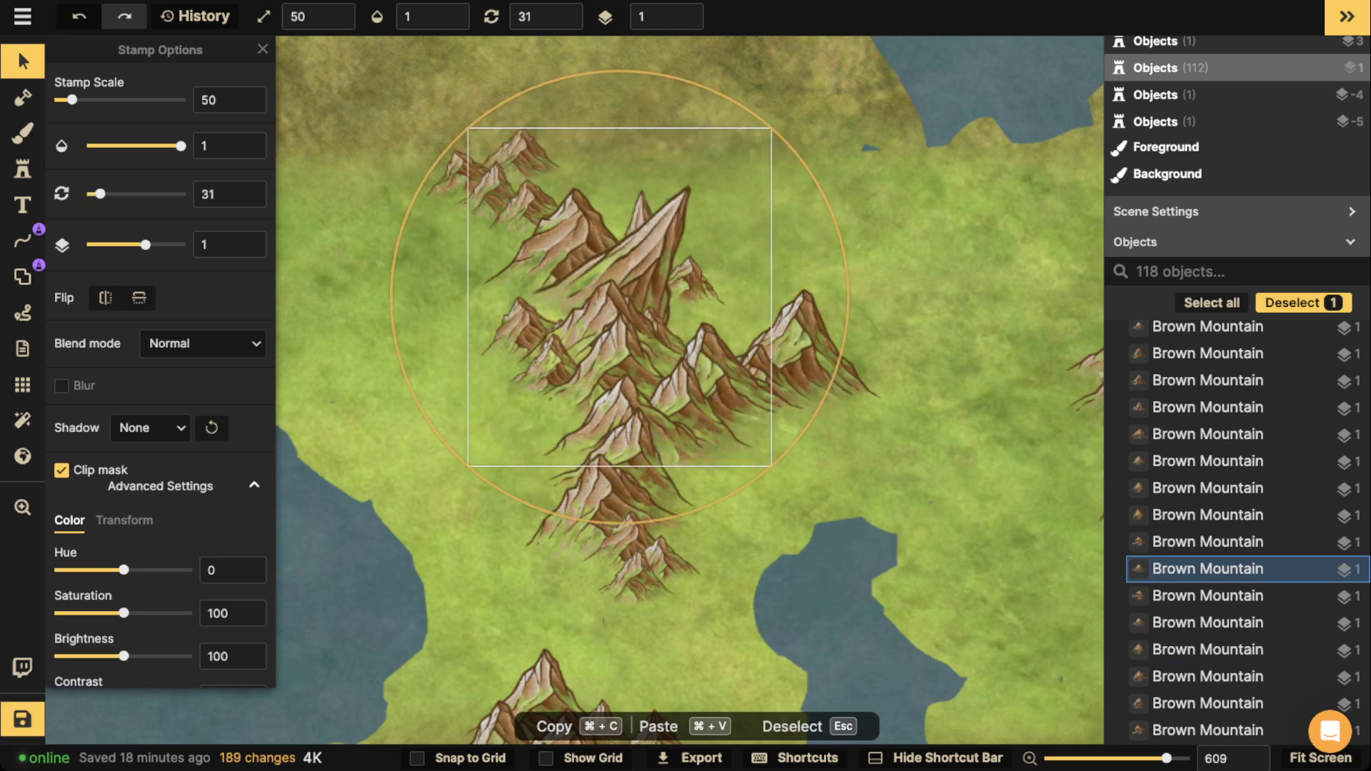
{"action": "key", "text": "super+z"}
Select the green zone's whole western range and try rotating all its mountains together.
{"action": "left_click_drag", "start_coordinate": [397, 125], "coordinate": [904, 557]}
{"action": "scroll", "coordinate": [903, 557], "scroll_direction": "down", "scroll_amount": 2}
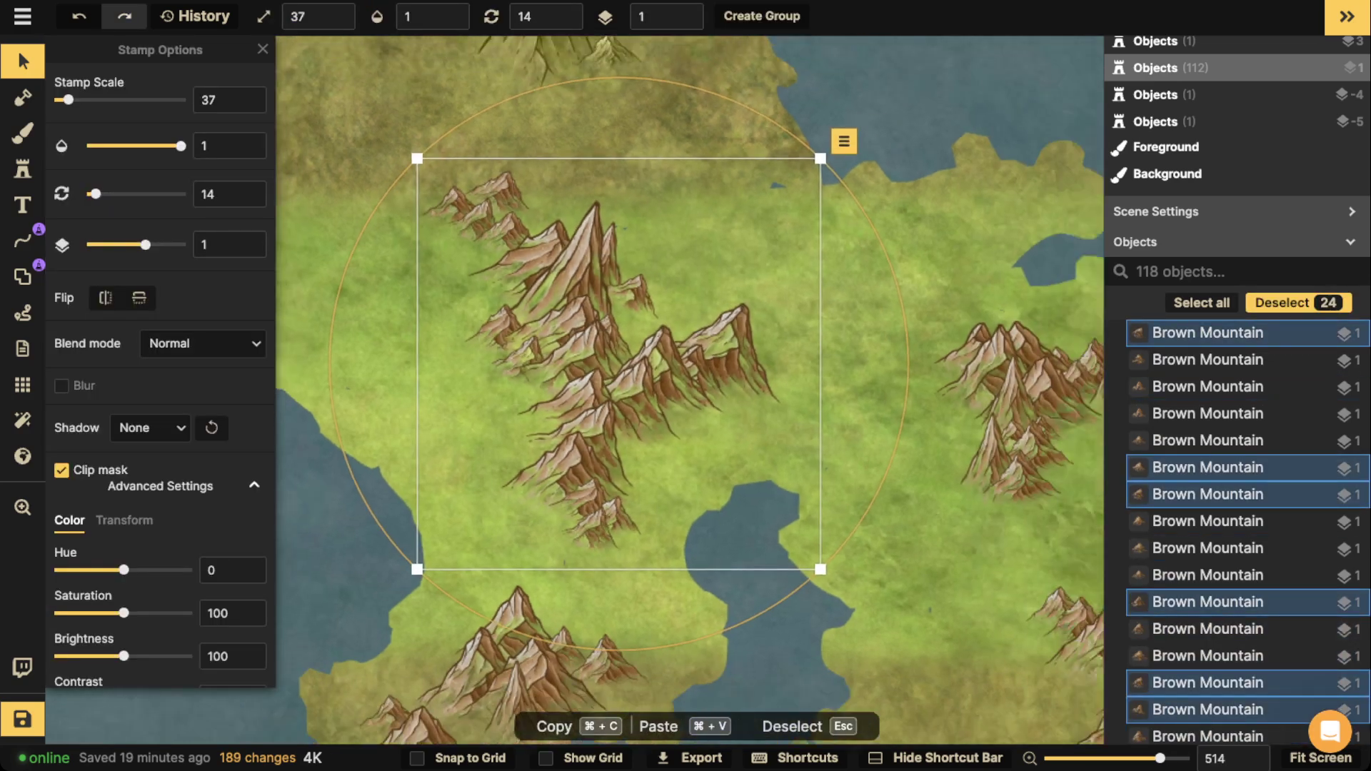
{"action": "scroll", "coordinate": [390, 332], "scroll_direction": "down", "scroll_amount": 2}
{"action": "scroll", "coordinate": [516, 344], "scroll_direction": "down", "scroll_amount": 2}
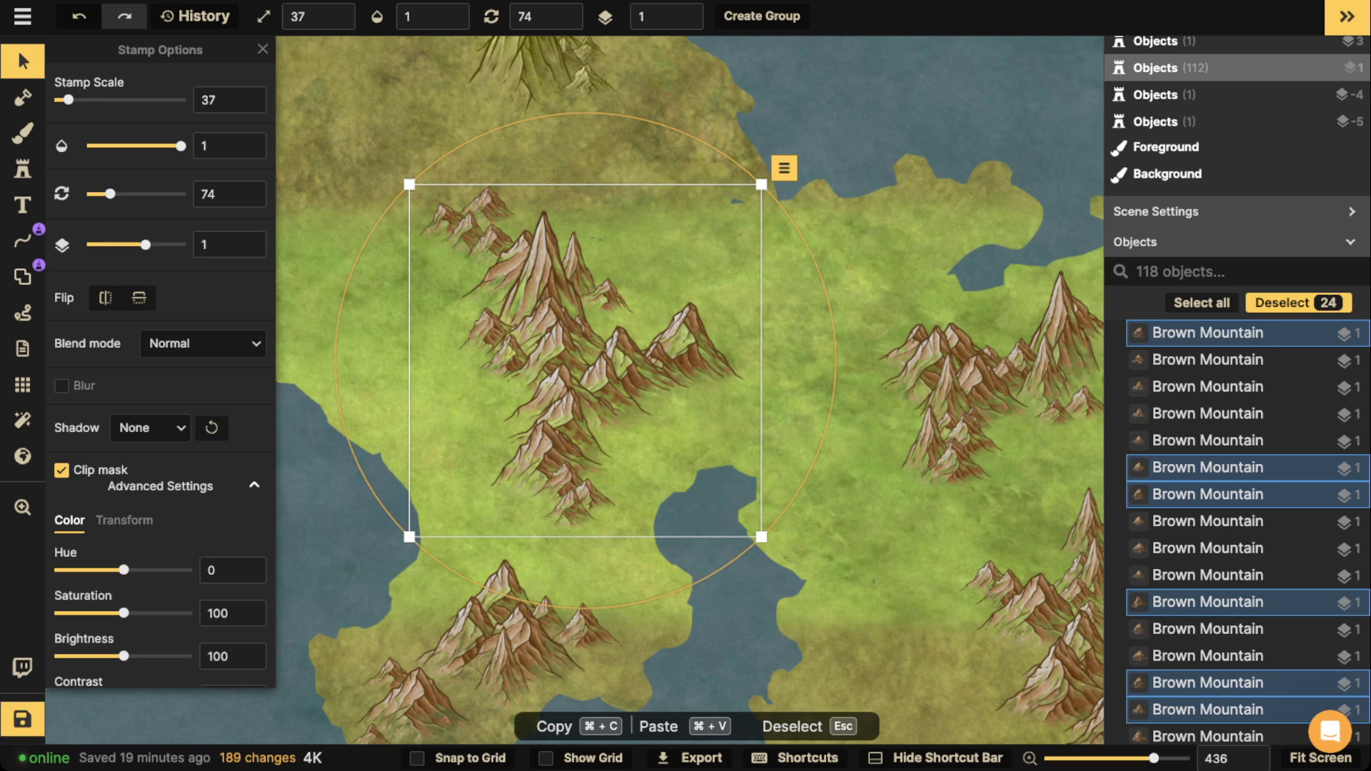
{"action": "key", "text": "Escape"}
Shift the eastern peak of the green zone's western range slightly closer to its neighbours.
{"action": "left_click", "coordinate": [689, 346]}
{"action": "left_click_drag", "start_coordinate": [688, 346], "coordinate": [682, 343]}
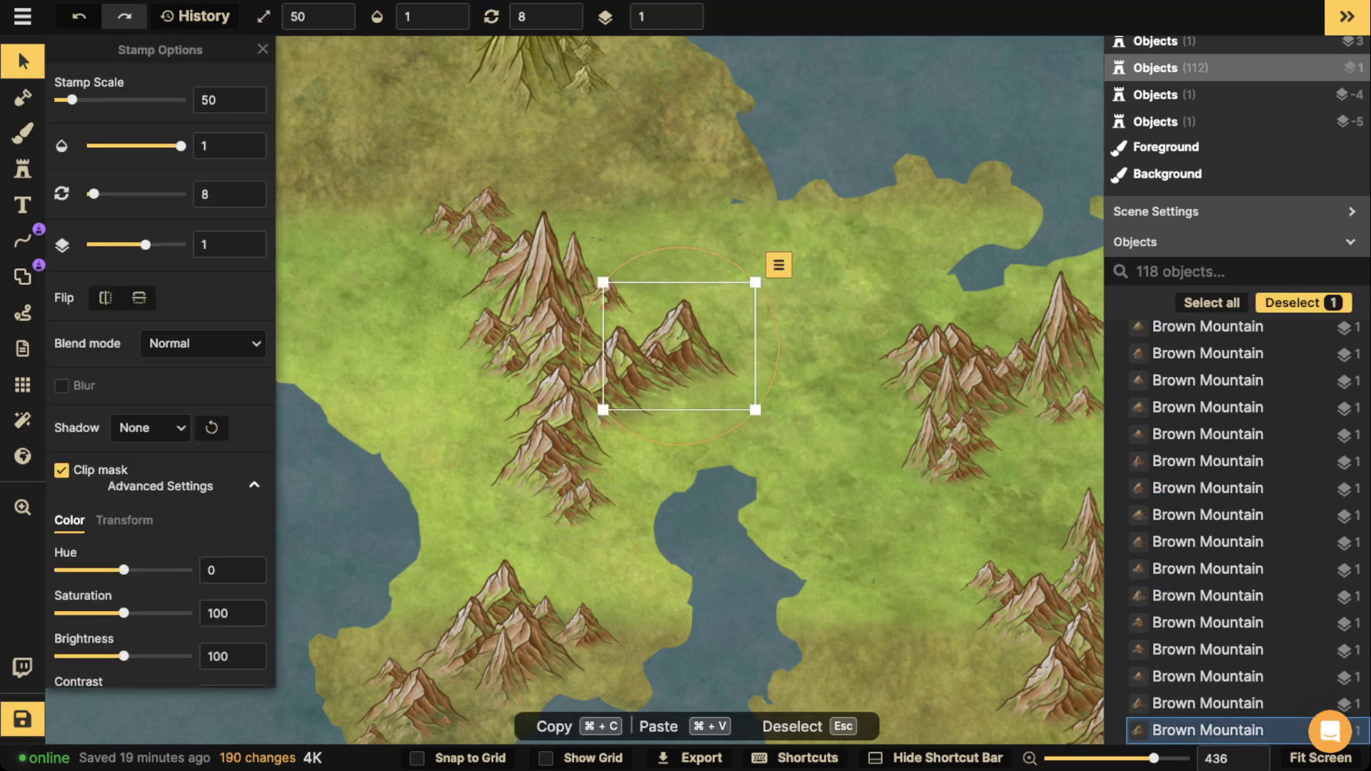
{"action": "scroll", "coordinate": [631, 320], "scroll_direction": "up", "scroll_amount": 5}
{"action": "left_click", "coordinate": [546, 236]}
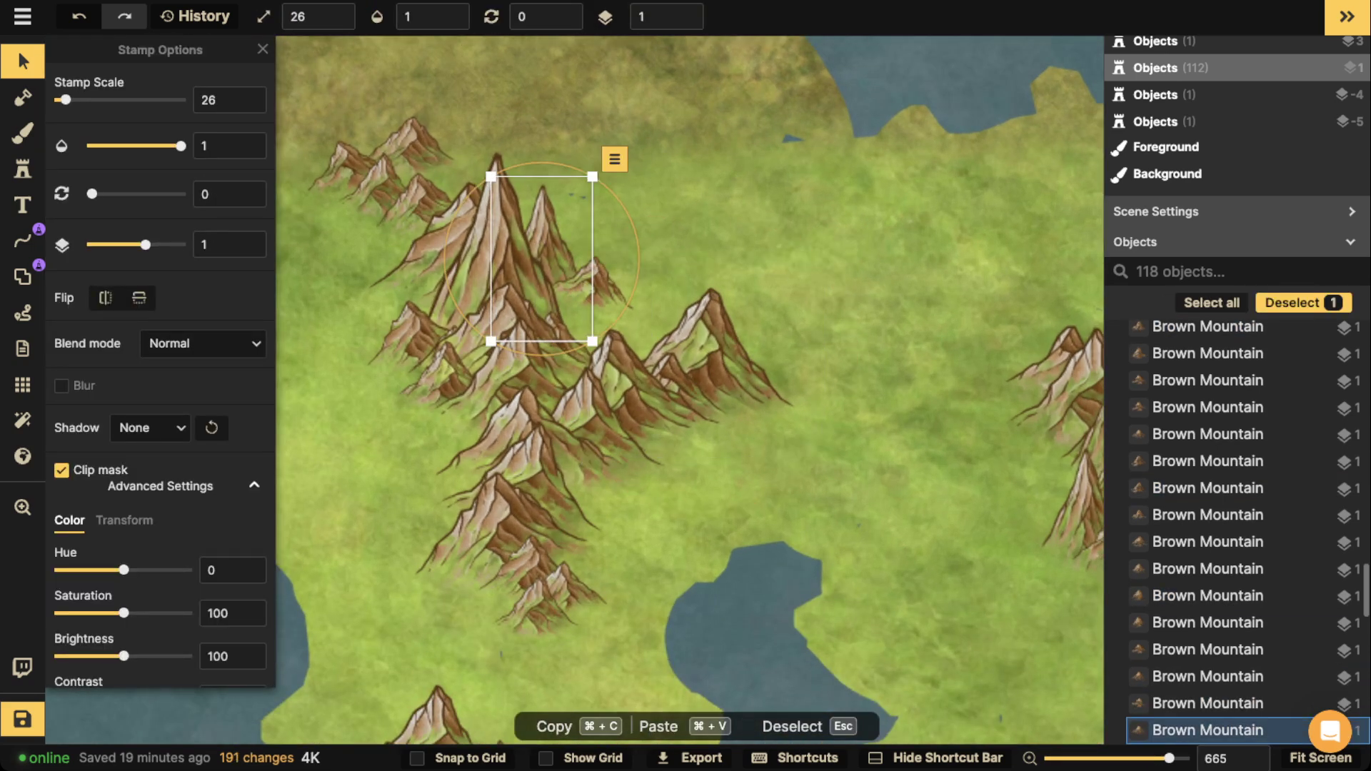
{"action": "key", "text": "Escape"}
Select all mountains of the green zone's western range and give them a Custom Object Shadow.
{"action": "scroll", "coordinate": [551, 226], "scroll_direction": "down", "scroll_amount": 5}
{"action": "left_click_drag", "start_coordinate": [378, 141], "coordinate": [692, 472]}
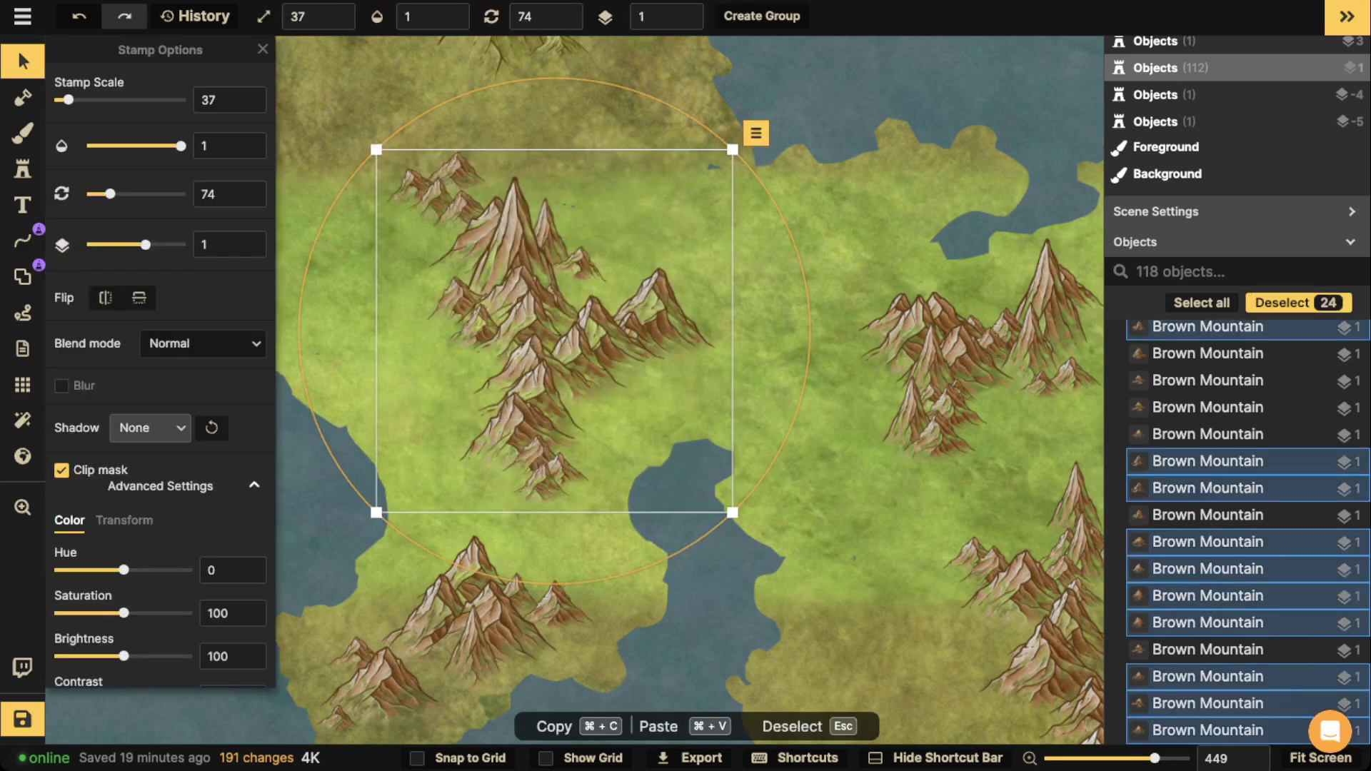
{"action": "left_click", "coordinate": [151, 429]}
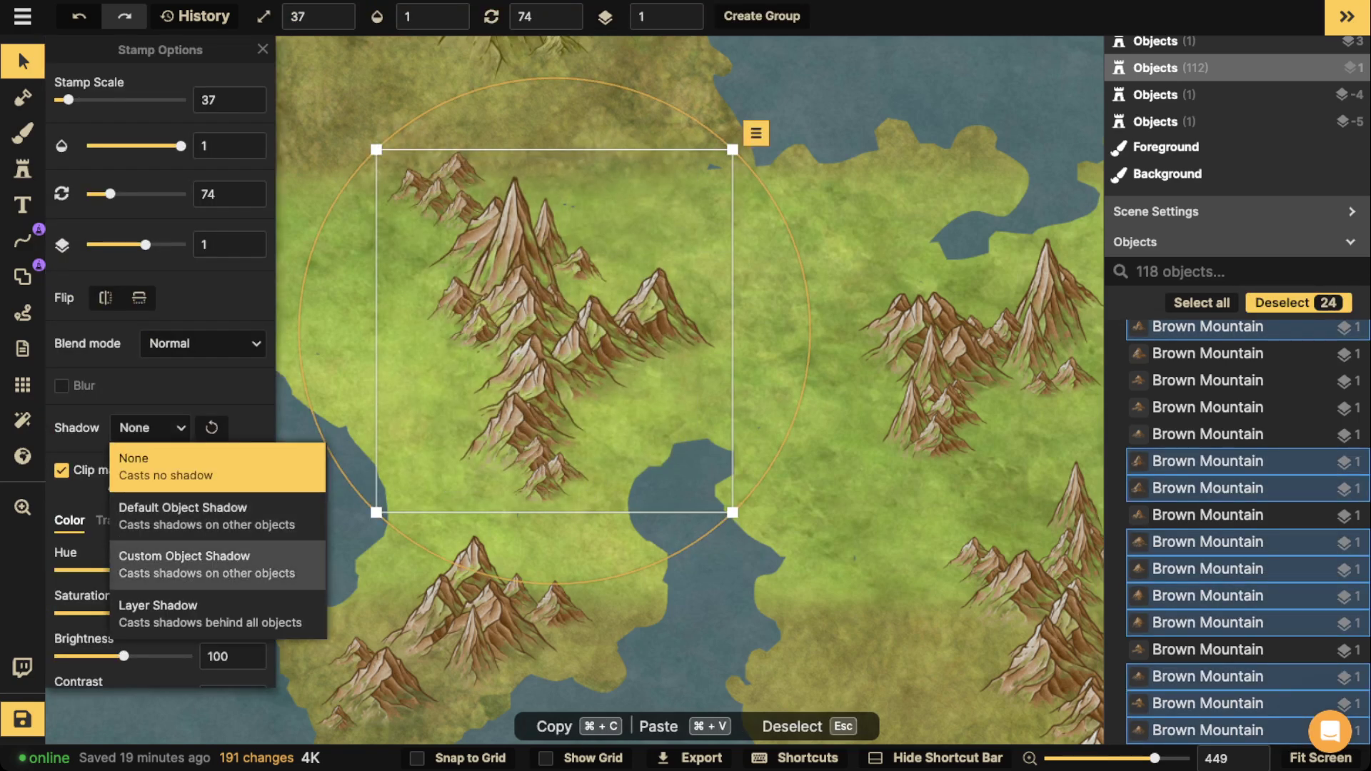
{"action": "left_click", "coordinate": [207, 564]}
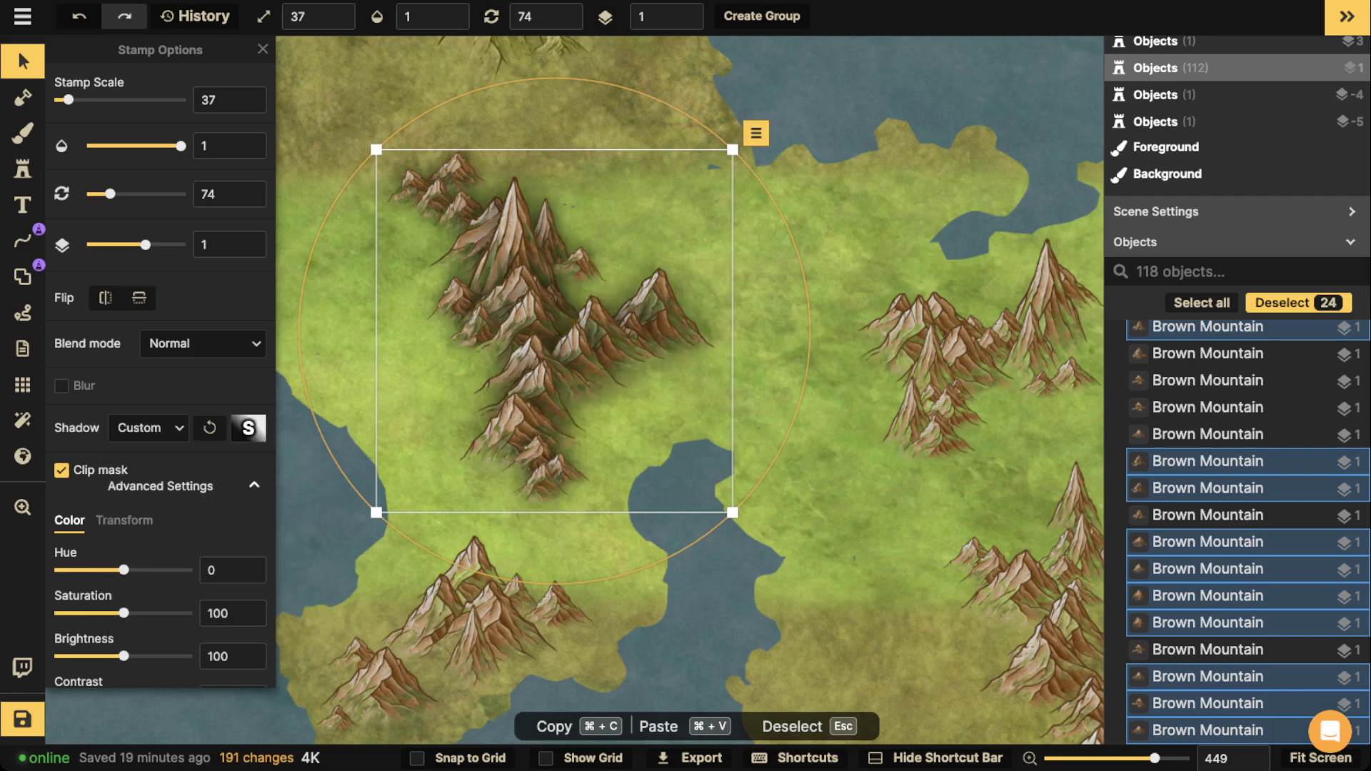
Offset the western range's black shadow 10.5 horizontally and -3.5 vertically, and set its intensity to 0.55.
{"action": "left_click", "coordinate": [249, 428]}
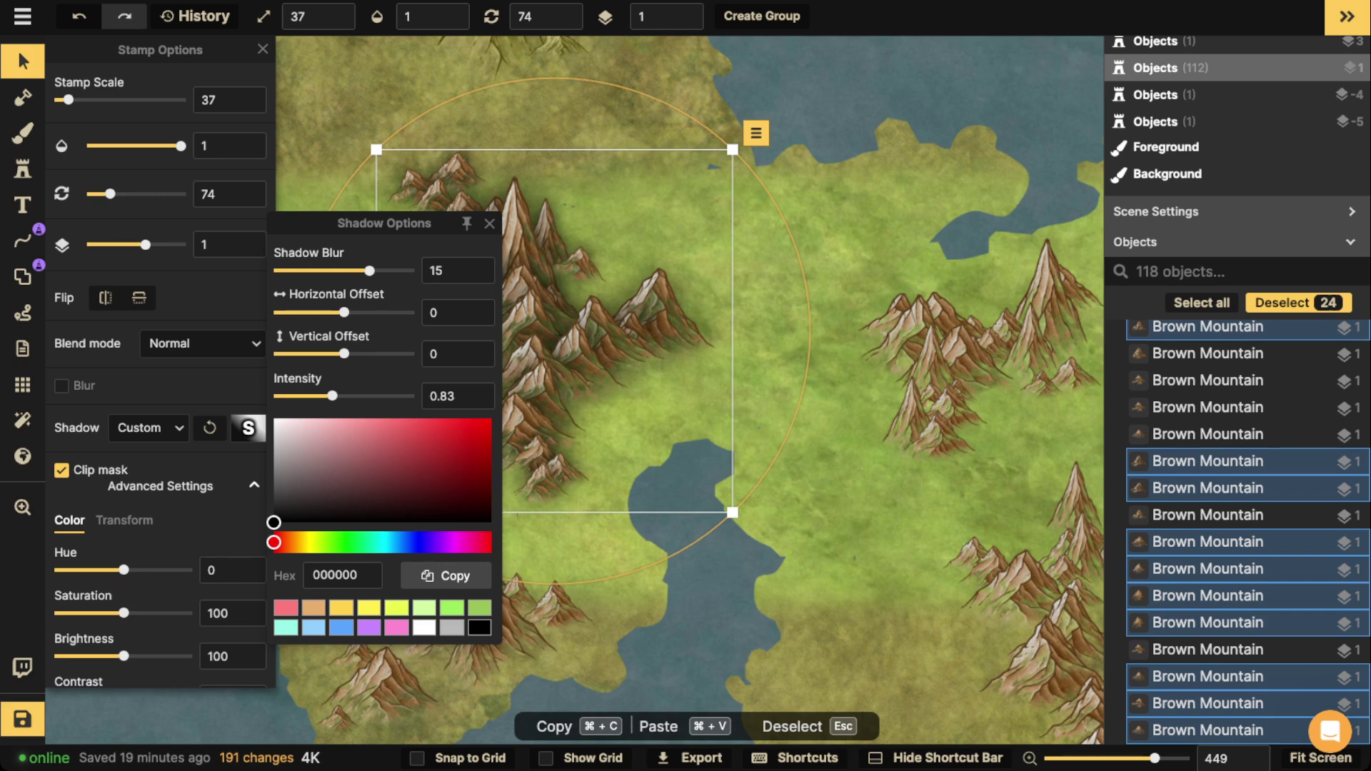
{"action": "left_click", "coordinate": [343, 542]}
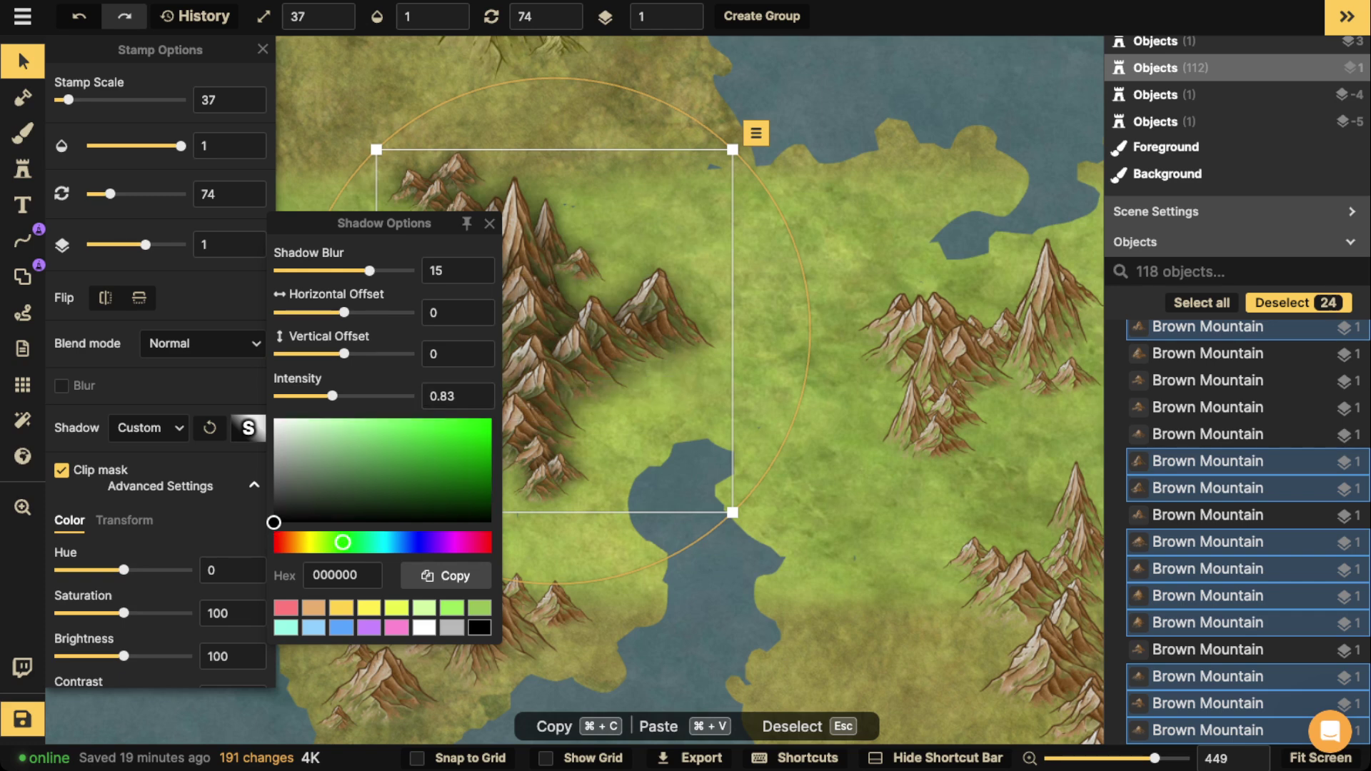
{"action": "left_click_drag", "start_coordinate": [273, 522], "coordinate": [485, 522]}
{"action": "left_click_drag", "start_coordinate": [344, 313], "coordinate": [339, 353]}
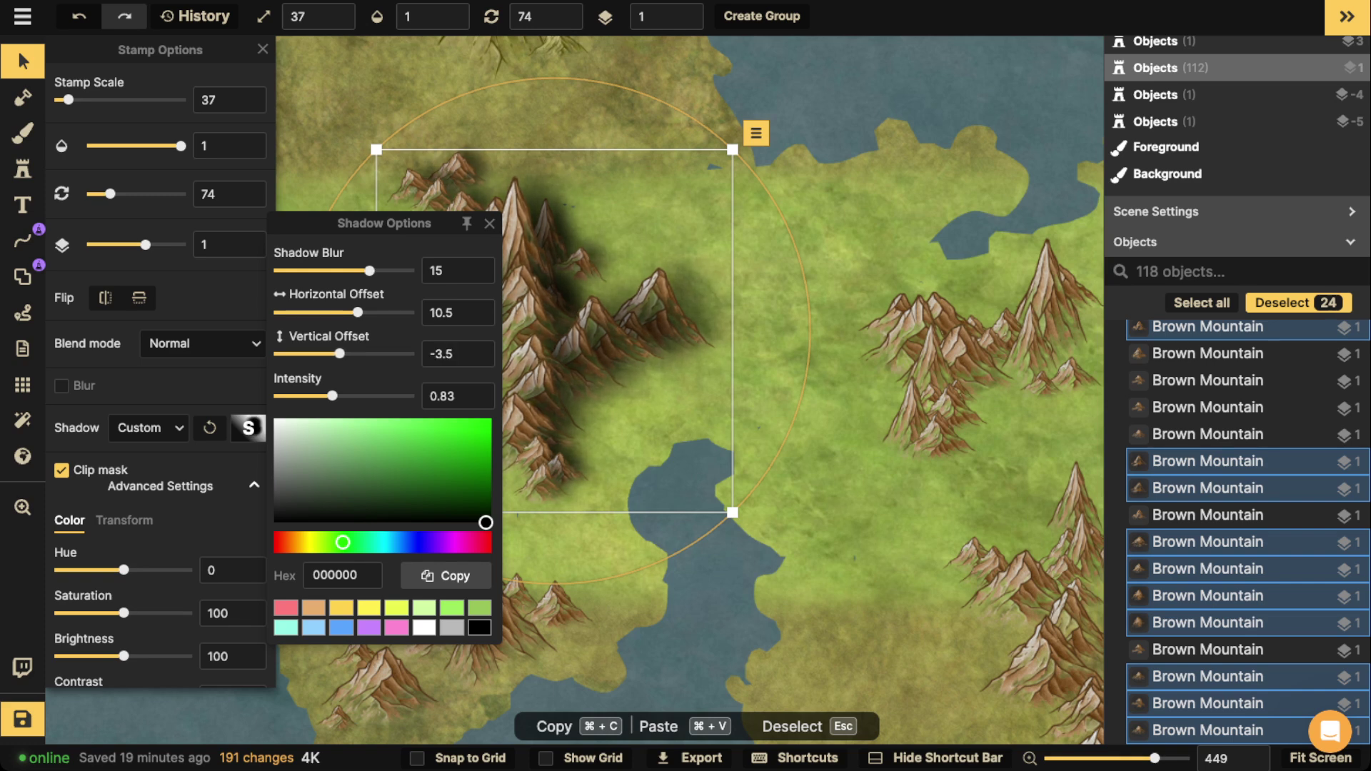
{"action": "left_click_drag", "start_coordinate": [333, 396], "coordinate": [323, 396]}
Examine how the shadowed western range looks within the whole continent with nothing selected.
{"action": "scroll", "coordinate": [483, 207], "scroll_direction": "down", "scroll_amount": 3}
{"action": "left_click_drag", "start_coordinate": [535, 211], "coordinate": [783, 212]}
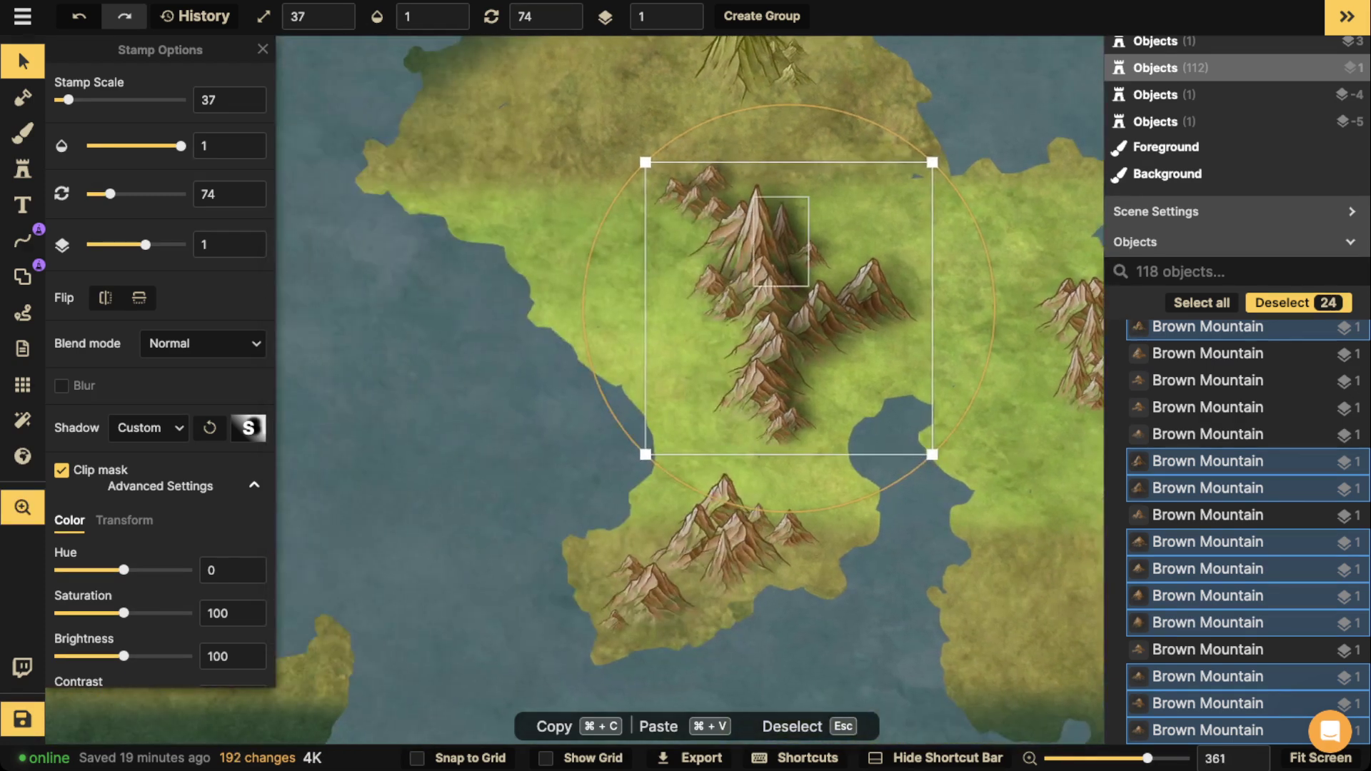
{"action": "scroll", "coordinate": [783, 213], "scroll_direction": "down", "scroll_amount": 3}
{"action": "key", "text": "Escape"}
{"action": "scroll", "coordinate": [784, 213], "scroll_direction": "down", "scroll_amount": 3}
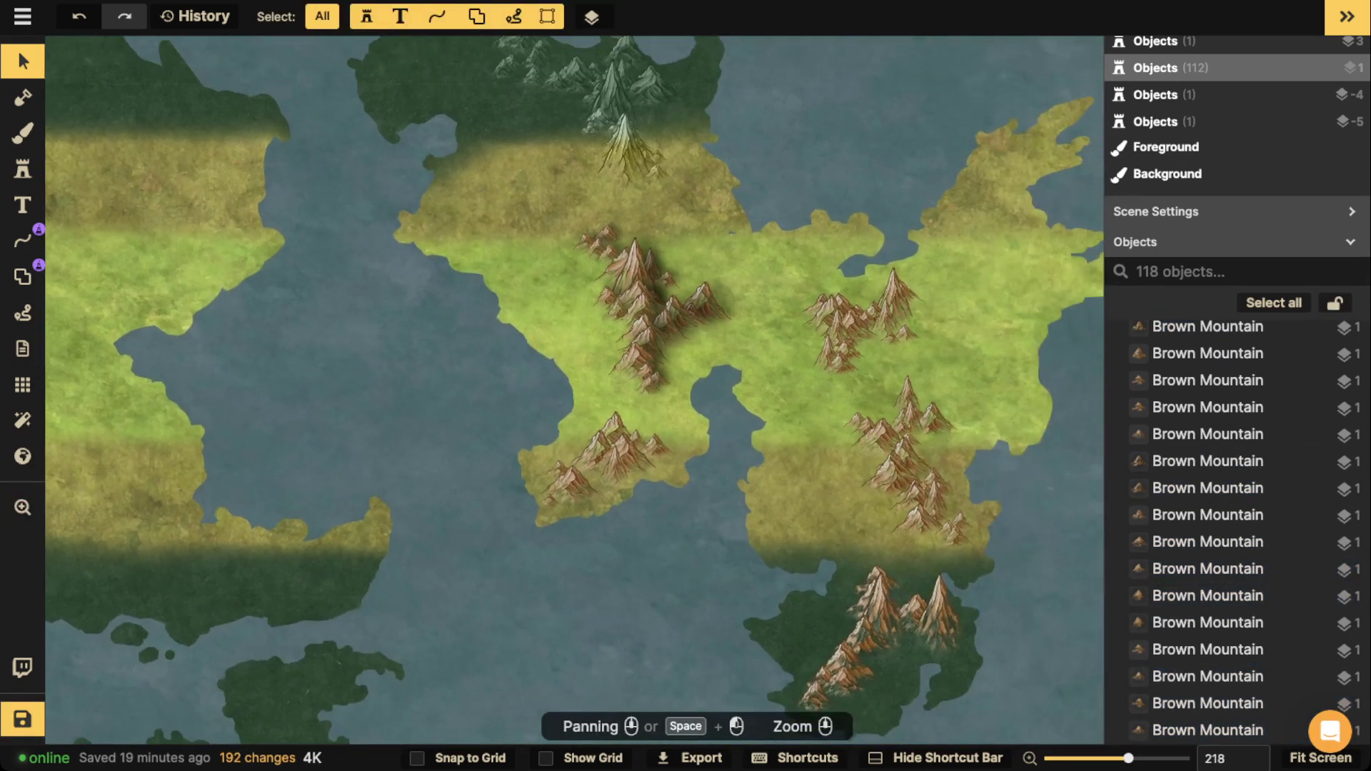
{"action": "left_click_drag", "start_coordinate": [498, 223], "coordinate": [717, 364]}
{"action": "key", "text": "Escape"}
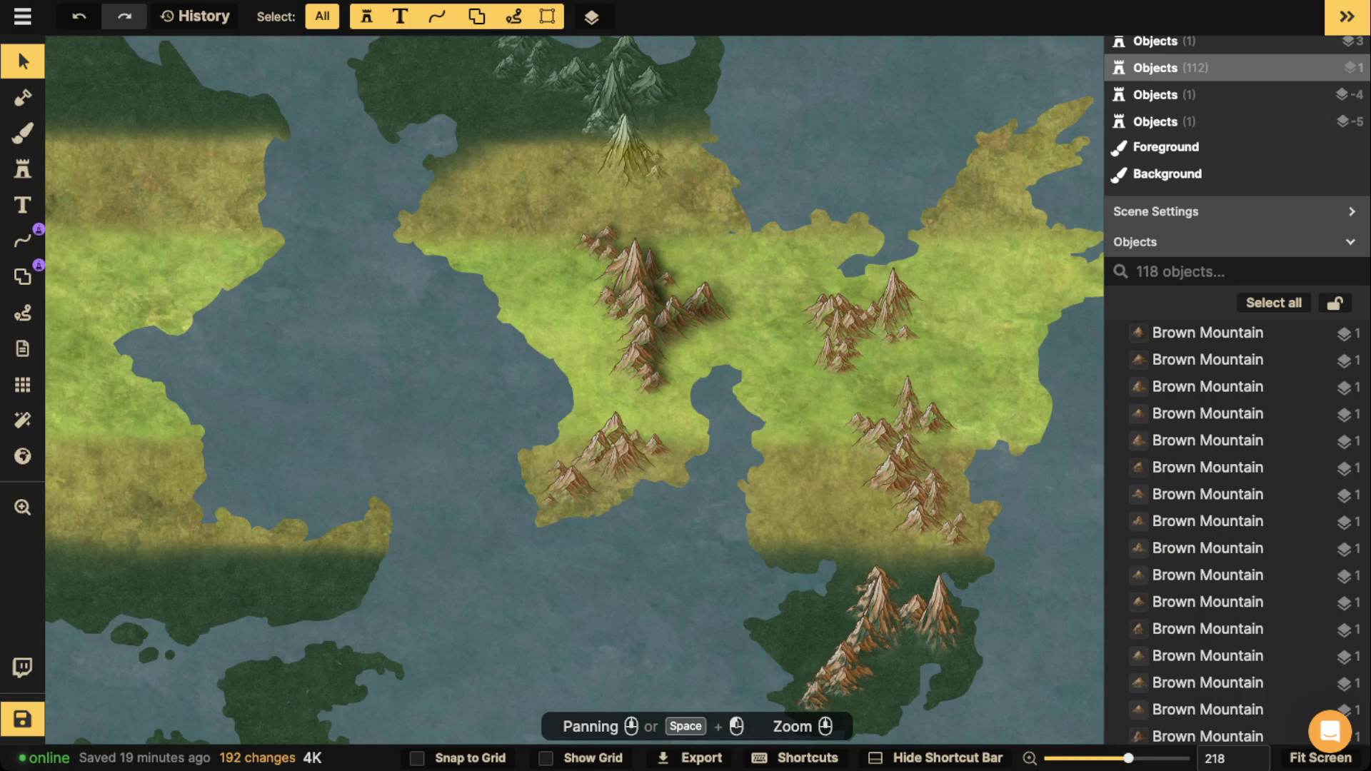
{"action": "scroll", "coordinate": [452, 298], "scroll_direction": "down", "scroll_amount": 2}
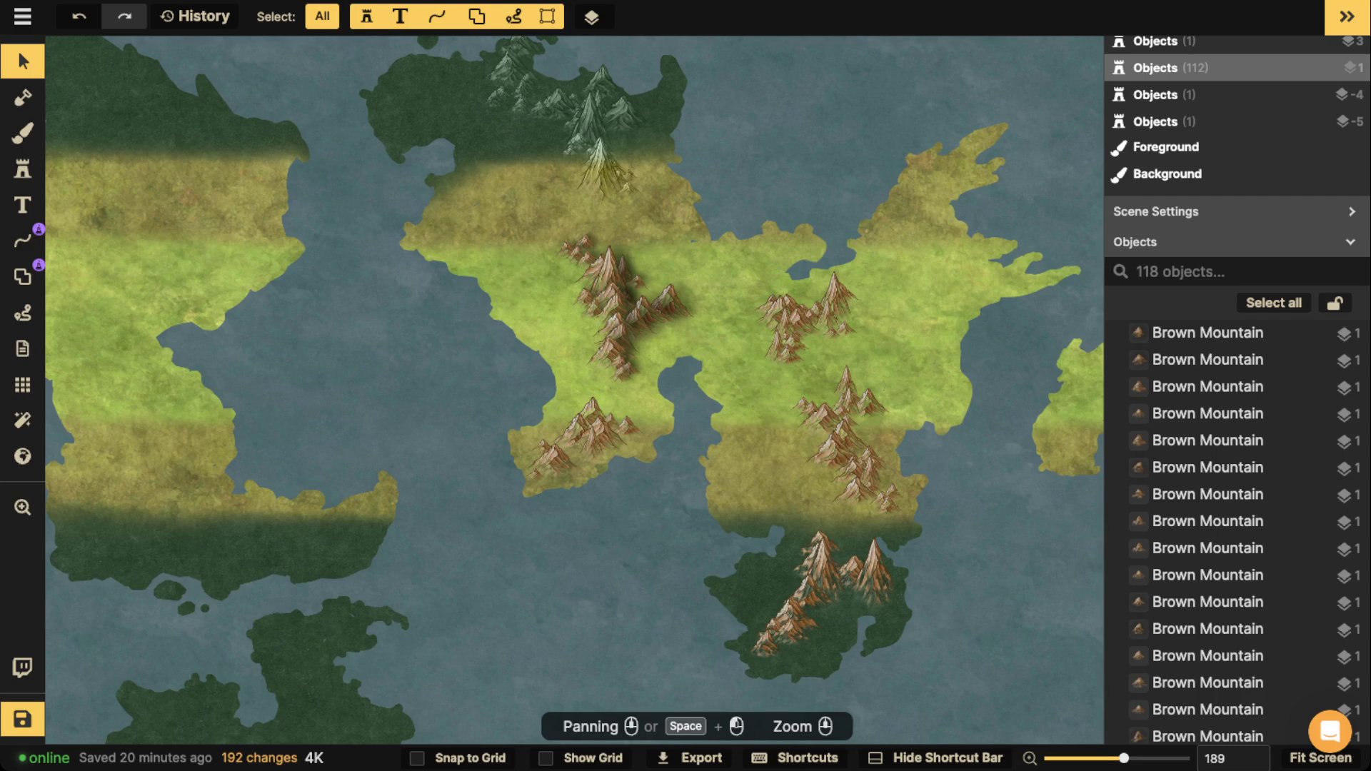
Reselect all mountains of the western range, set their shadow colour to brown 764916 and reset both shadow offsets to 0.
{"action": "scroll", "coordinate": [520, 260], "scroll_direction": "up", "scroll_amount": 3}
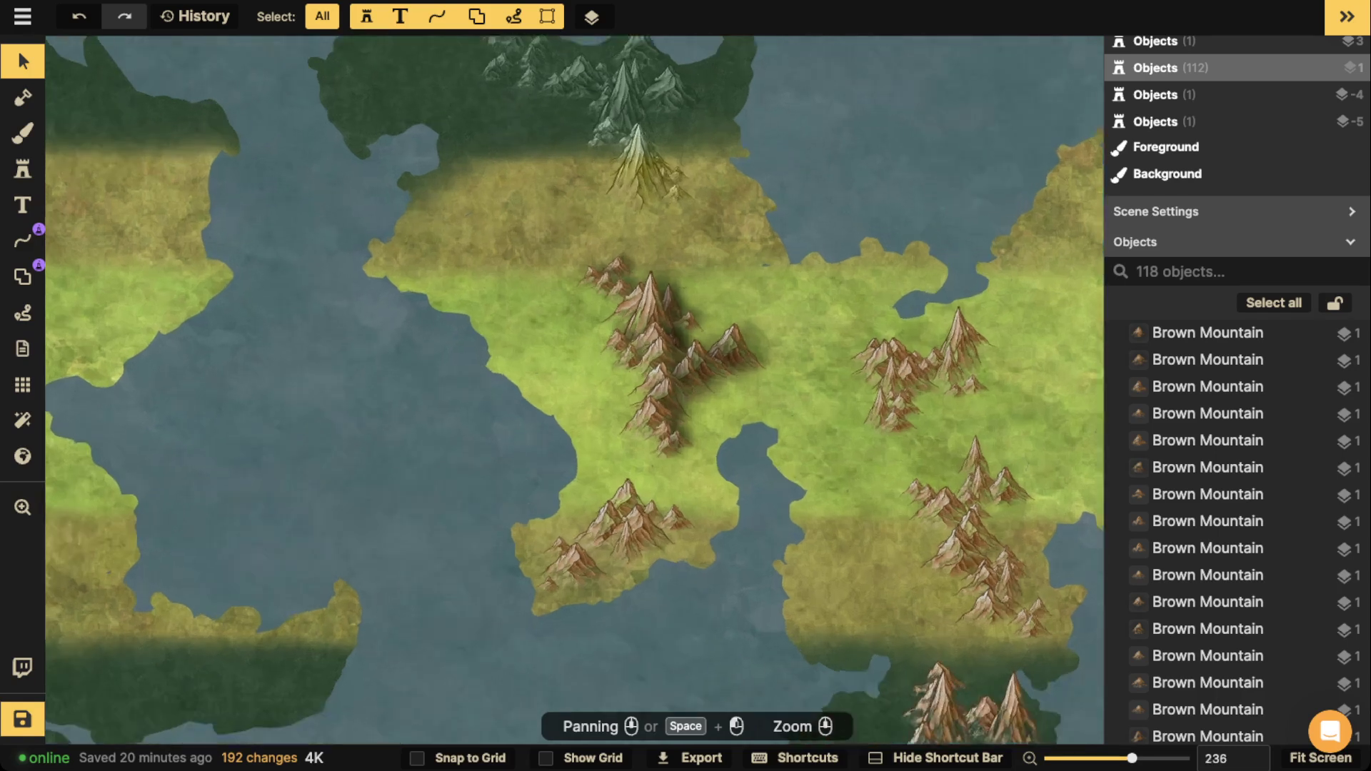
{"action": "left_click_drag", "start_coordinate": [520, 260], "coordinate": [790, 491]}
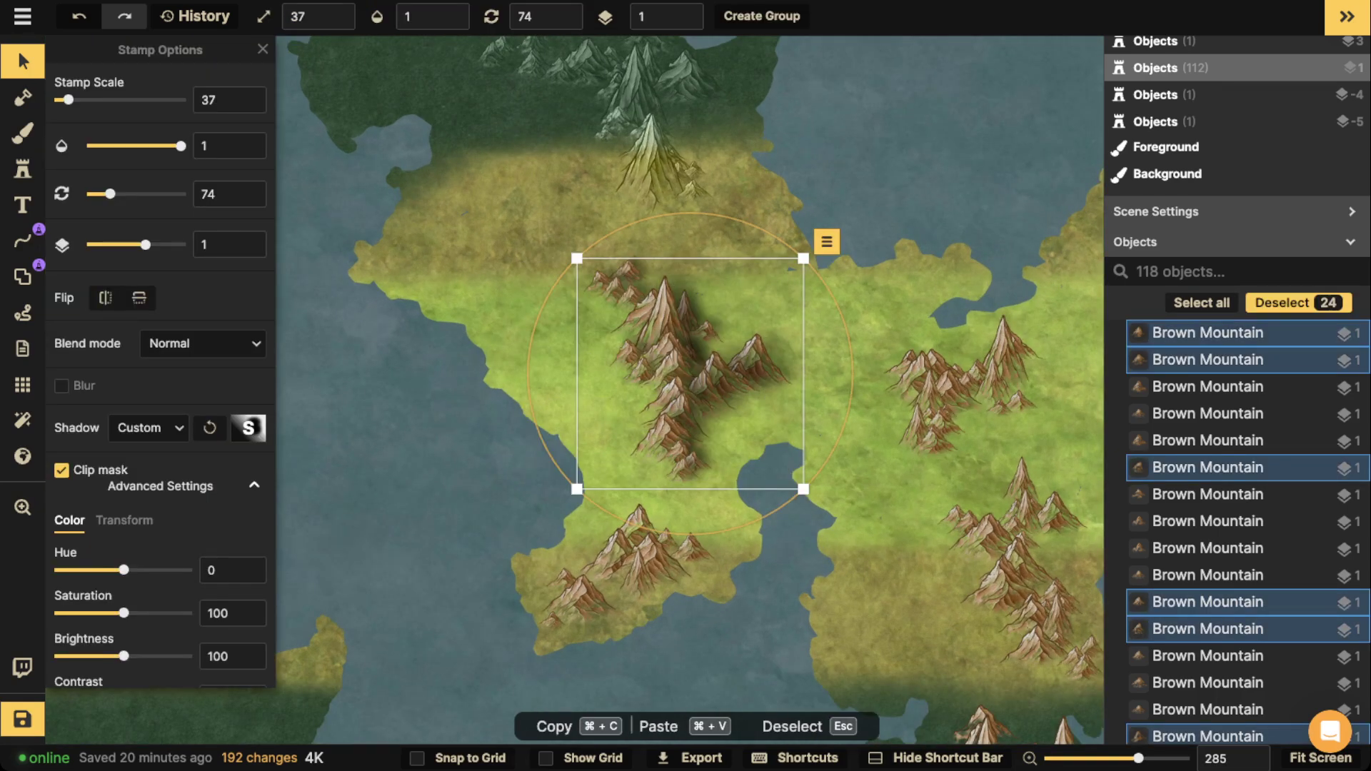
{"action": "left_click", "coordinate": [248, 428]}
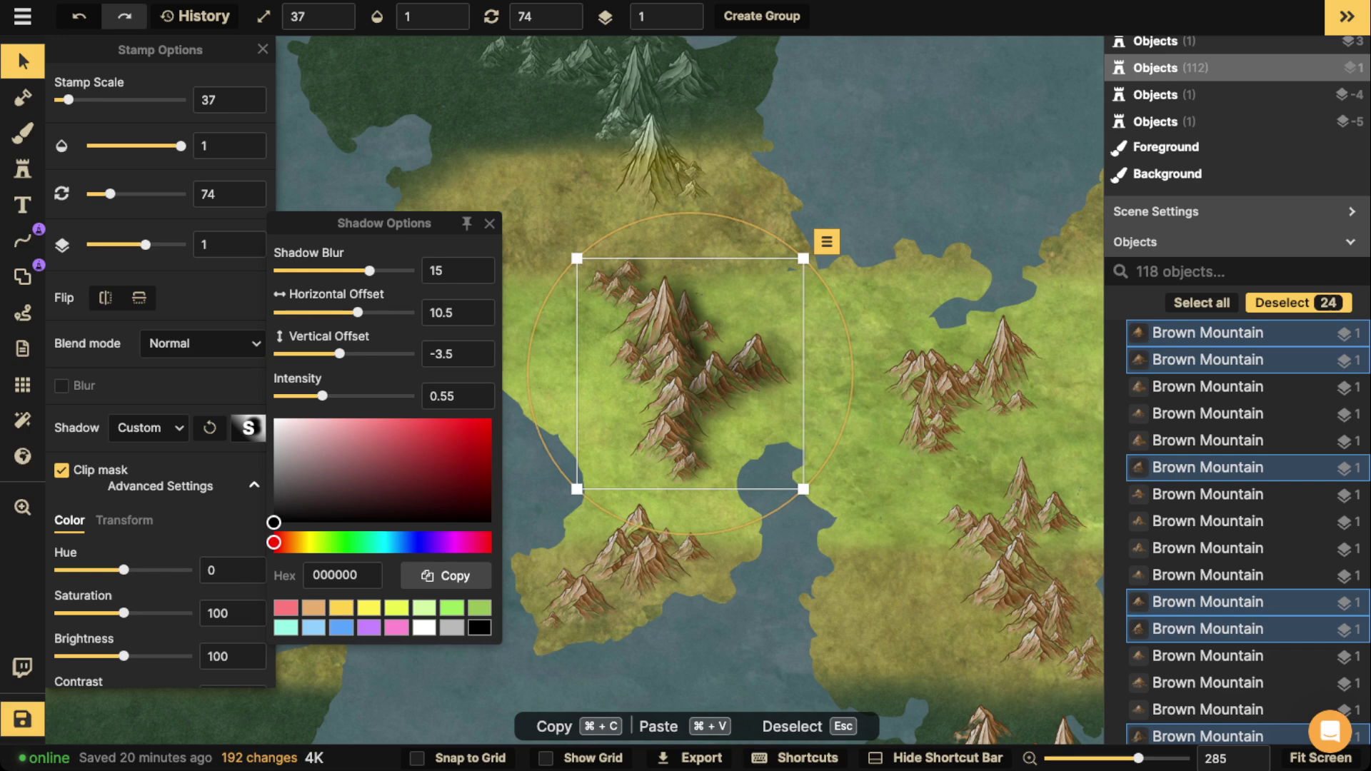
{"action": "left_click", "coordinate": [313, 608]}
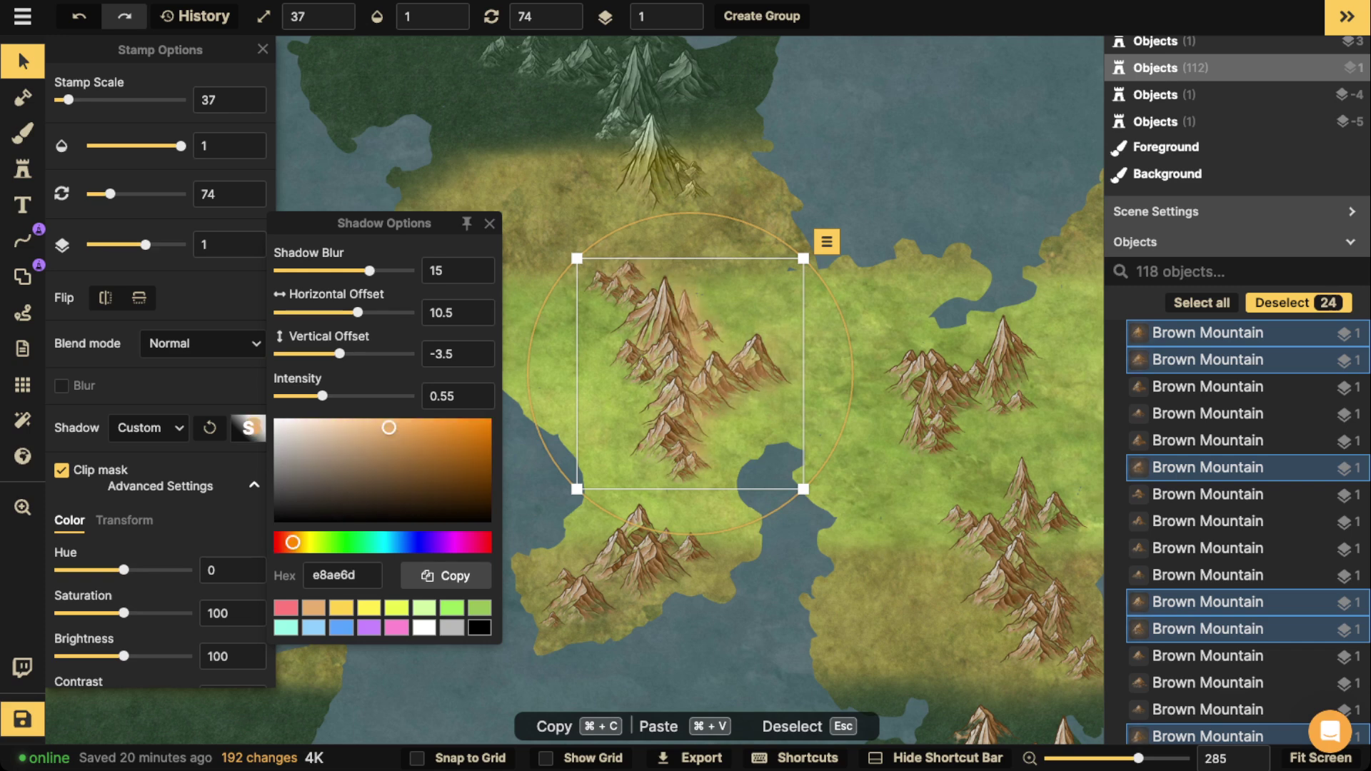
{"action": "left_click_drag", "start_coordinate": [388, 427], "coordinate": [451, 474]}
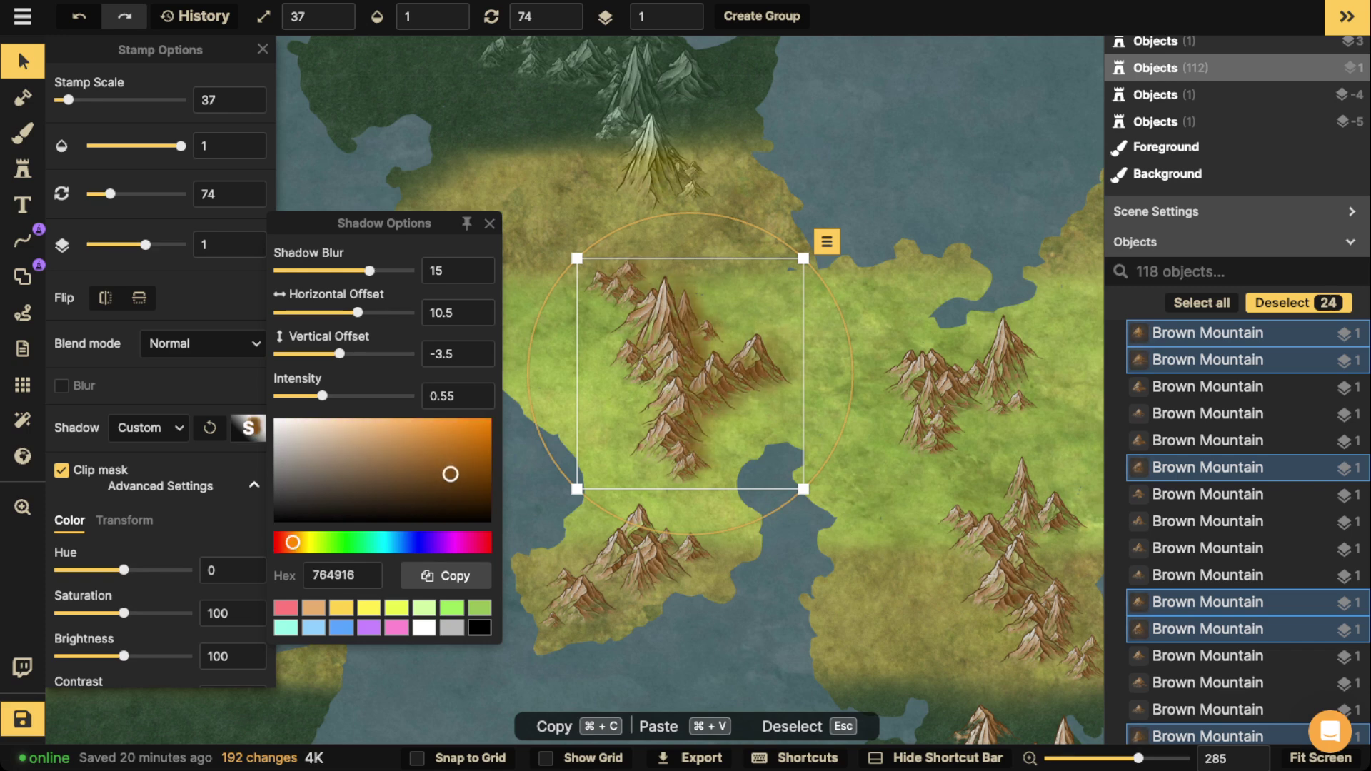
{"action": "left_click_drag", "start_coordinate": [454, 312], "coordinate": [429, 354]}
{"action": "type", "text": "00"}
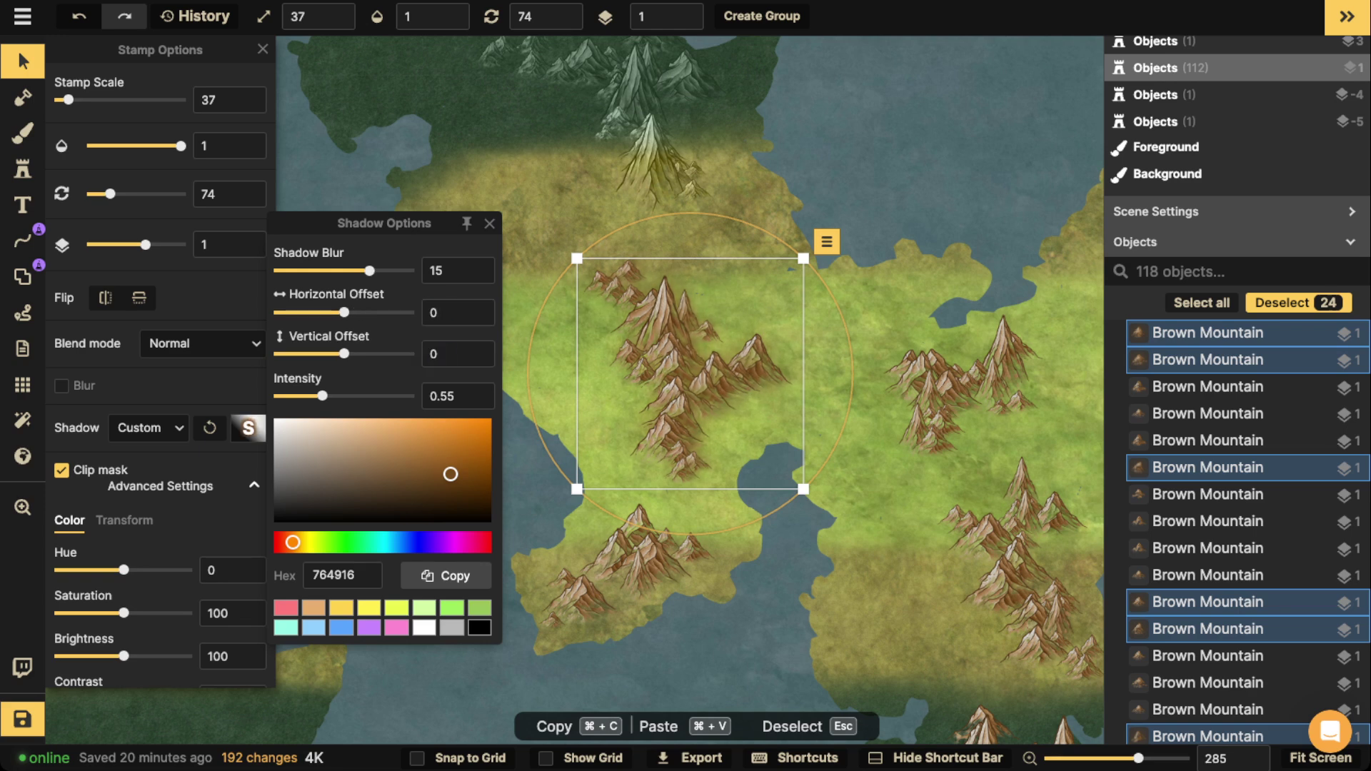
Refine the range's shadow with vertical offset 9.8, darker brown 512f08, intensity 0.88 and blur 24.6.
{"action": "left_click_drag", "start_coordinate": [344, 354], "coordinate": [357, 354]}
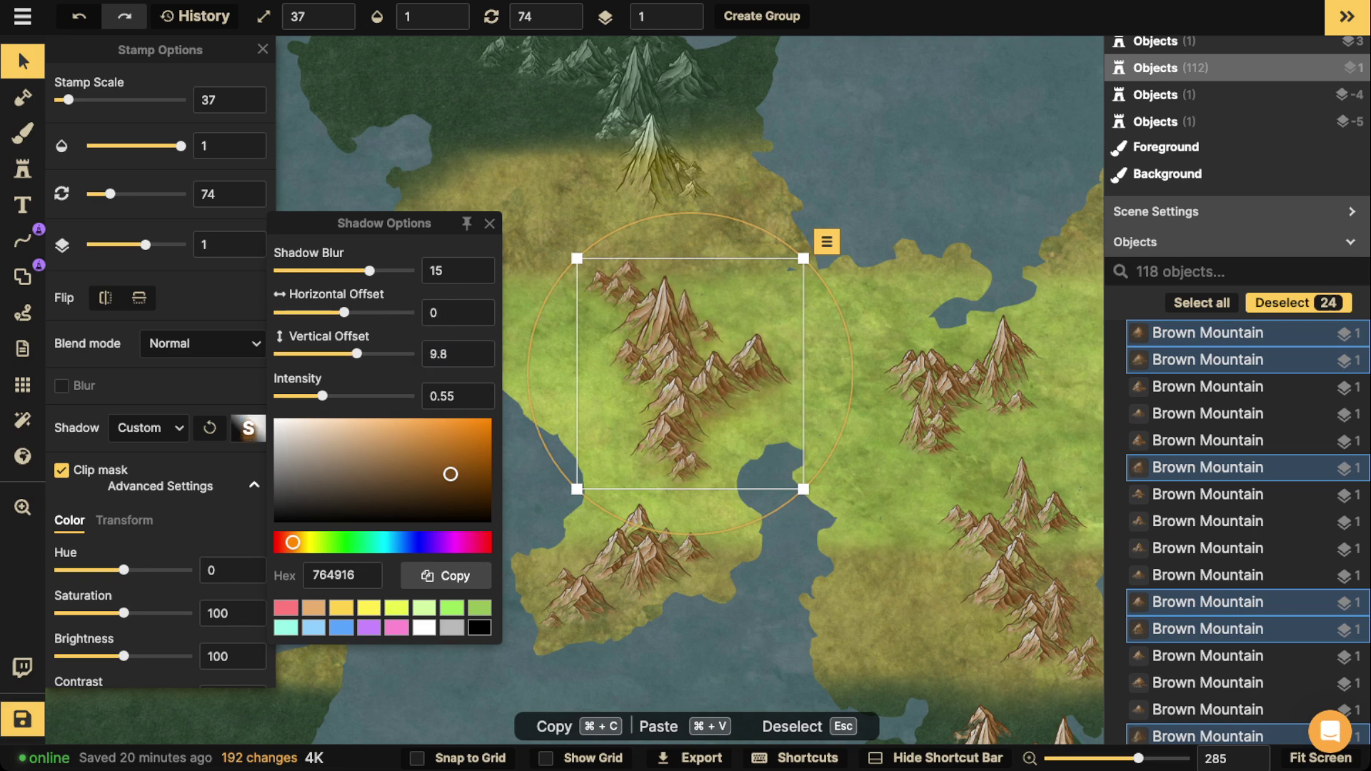
{"action": "left_click_drag", "start_coordinate": [451, 474], "coordinate": [471, 489]}
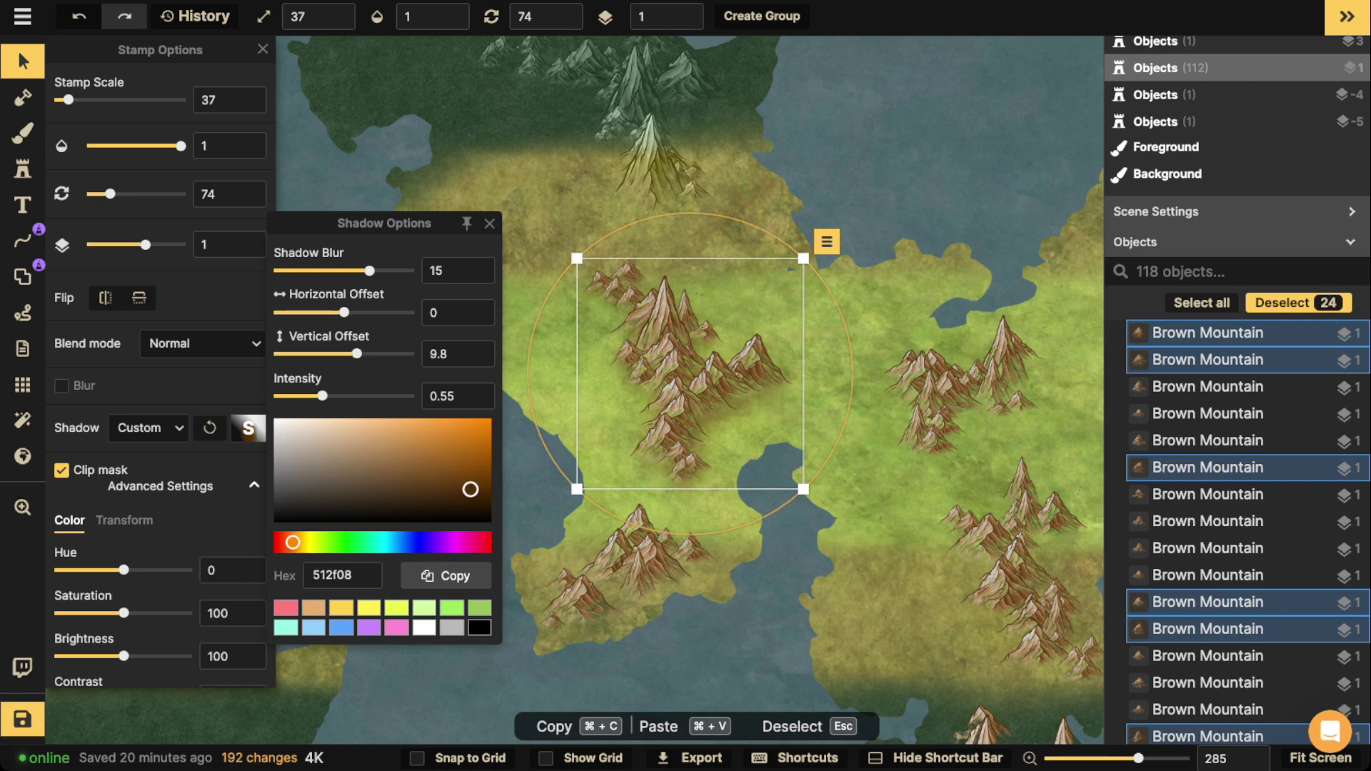
{"action": "left_click_drag", "start_coordinate": [322, 395], "coordinate": [332, 396]}
{"action": "left_click_drag", "start_coordinate": [369, 271], "coordinate": [381, 271]}
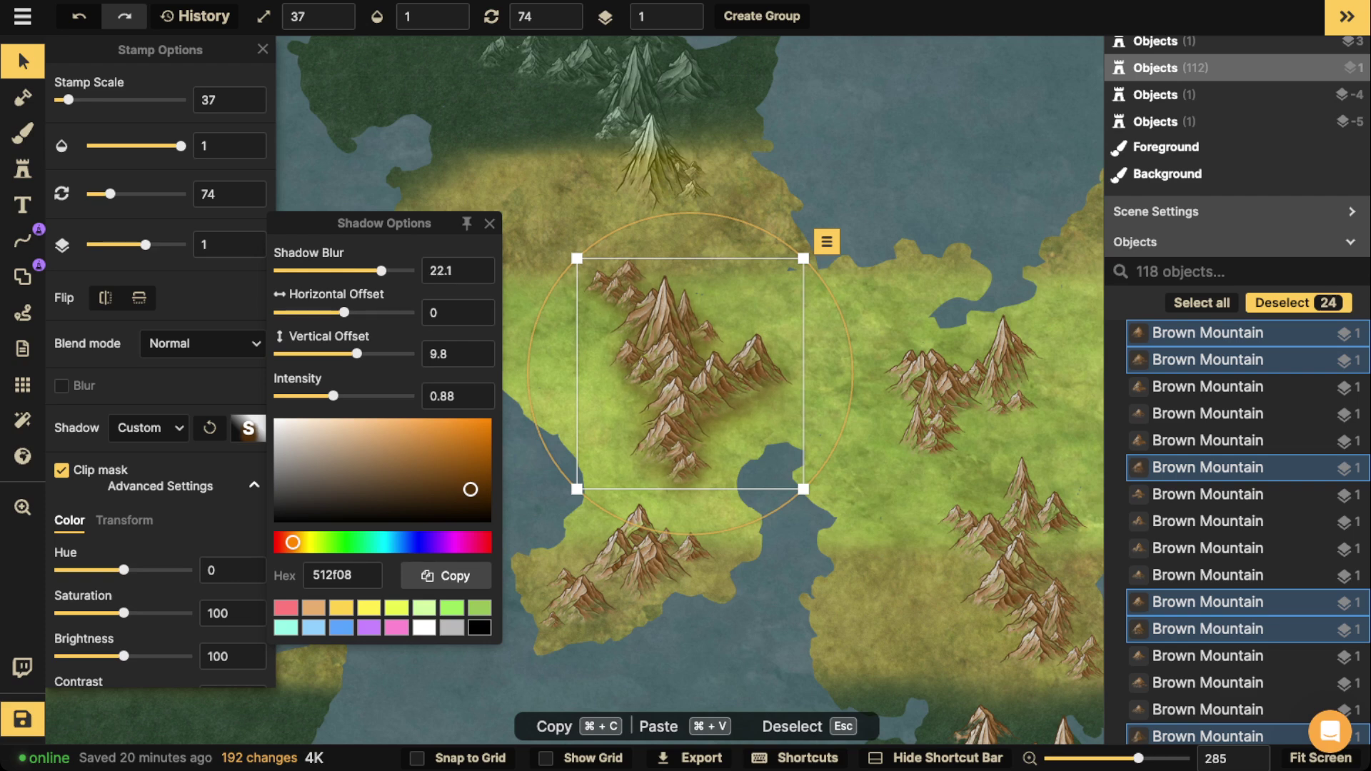
{"action": "scroll", "coordinate": [633, 358], "scroll_direction": "down", "scroll_amount": 2}
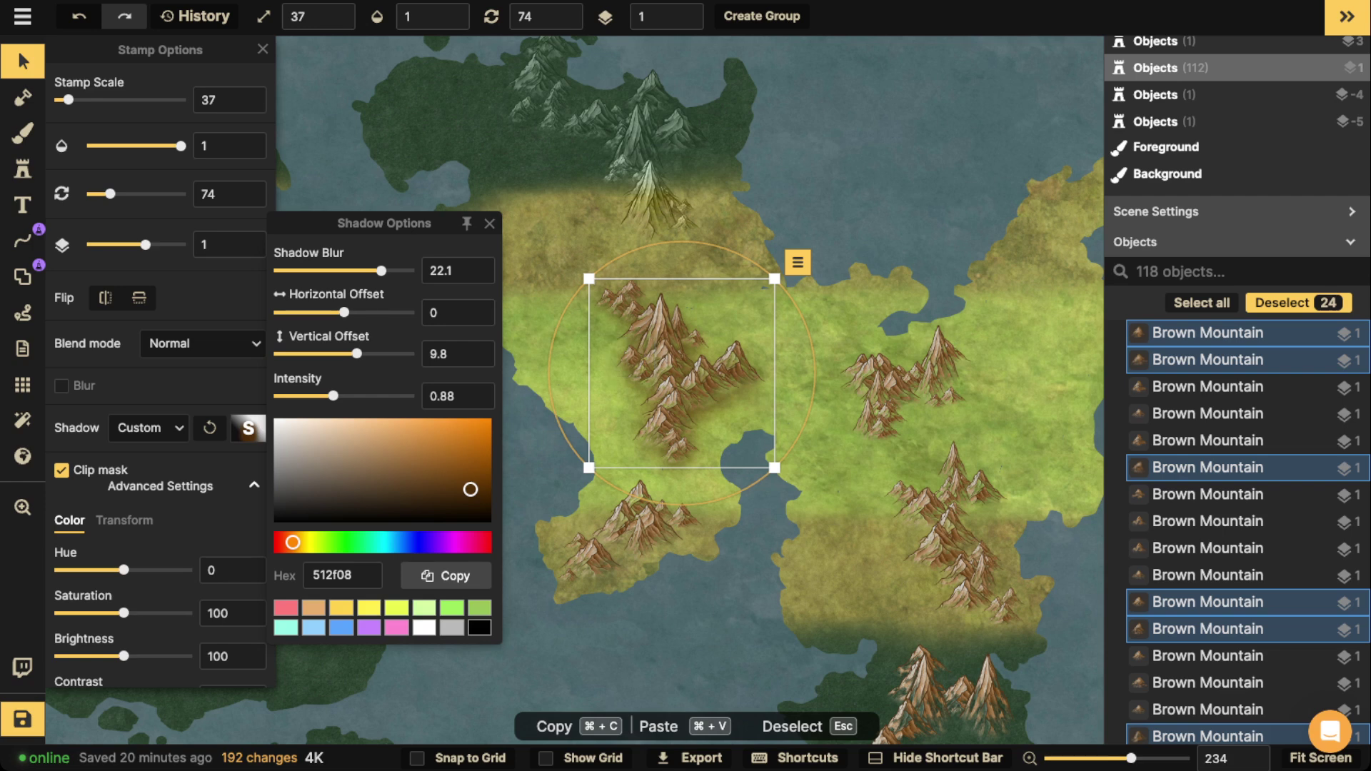
{"action": "left_click_drag", "start_coordinate": [381, 270], "coordinate": [386, 271]}
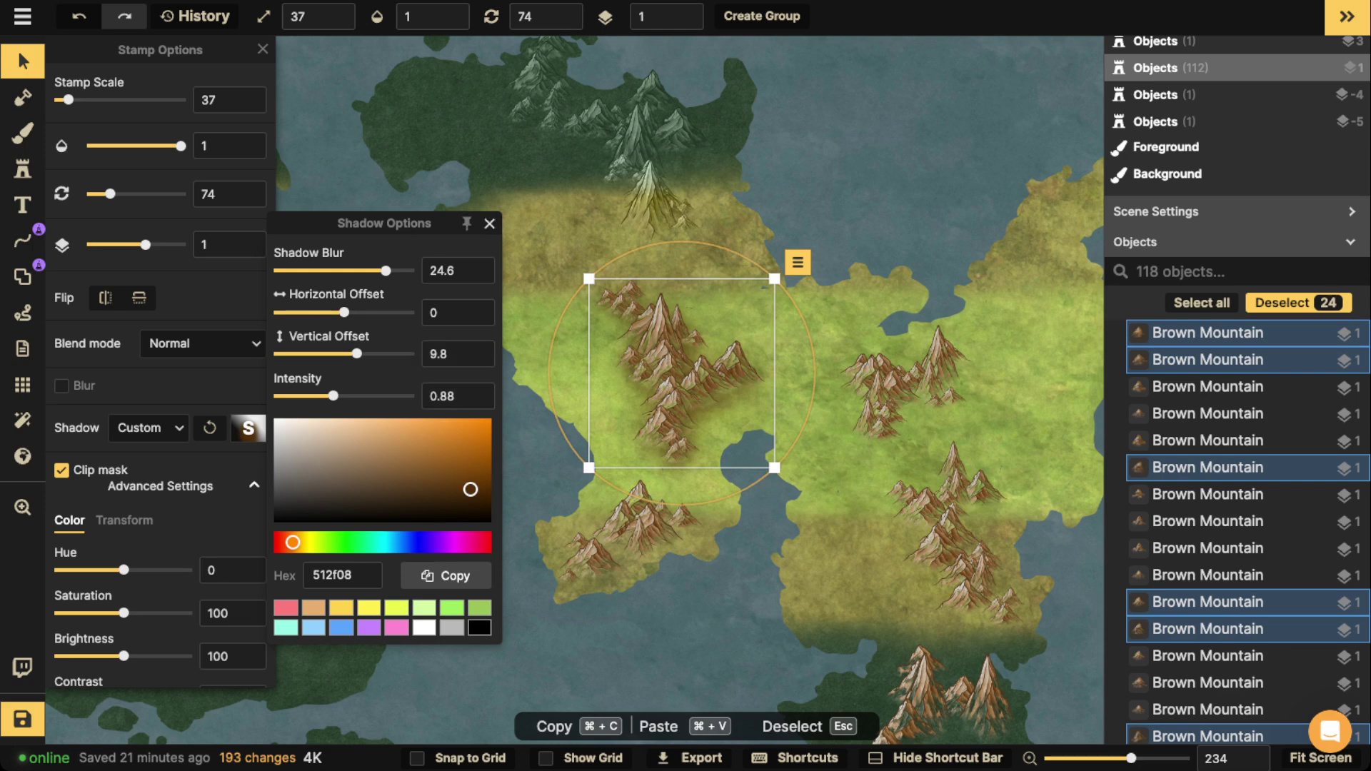
{"action": "left_click", "coordinate": [490, 223]}
{"action": "scroll", "coordinate": [520, 329], "scroll_direction": "down", "scroll_amount": 3}
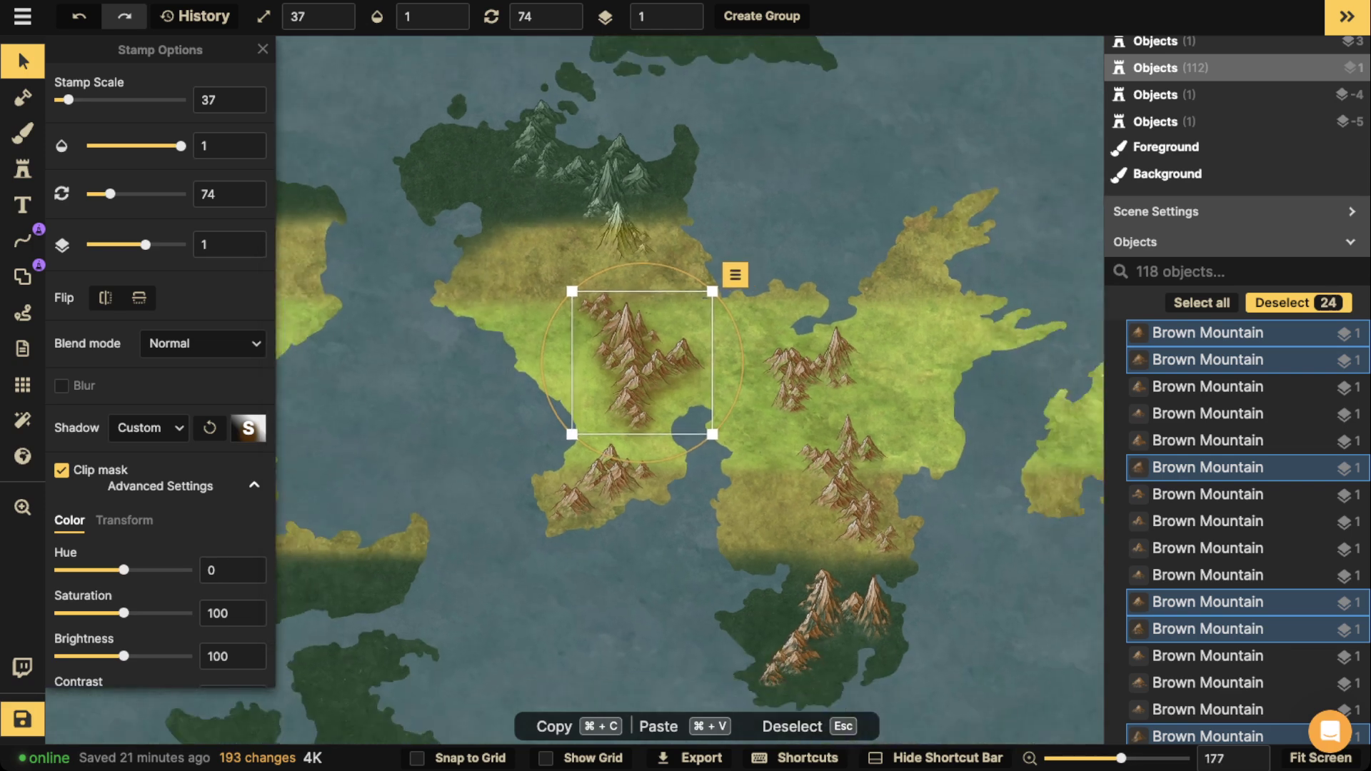
Try a white mist-like shadow ffffff on the range with vertical offset -25.9 and intensity 0.66.
{"action": "scroll", "coordinate": [477, 339], "scroll_direction": "up", "scroll_amount": 2}
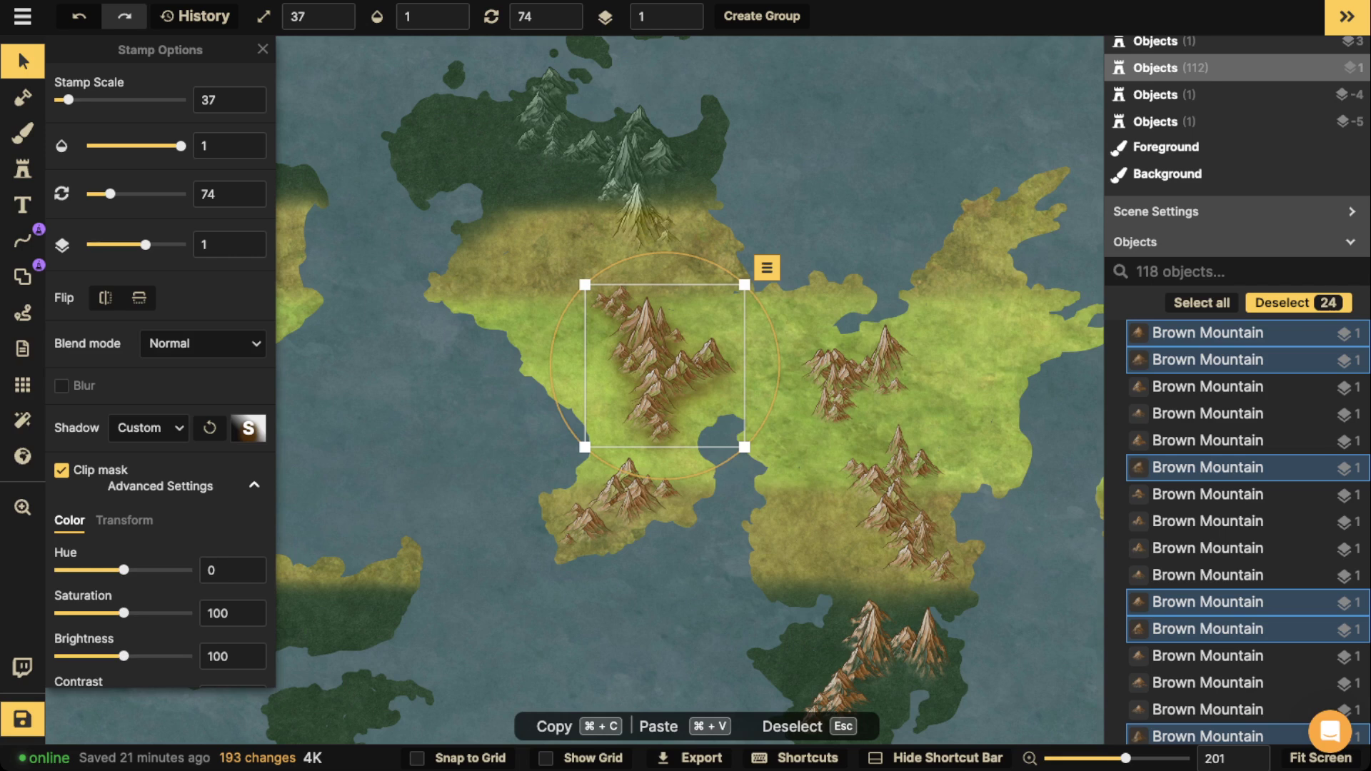
{"action": "scroll", "coordinate": [530, 329], "scroll_direction": "up", "scroll_amount": 3}
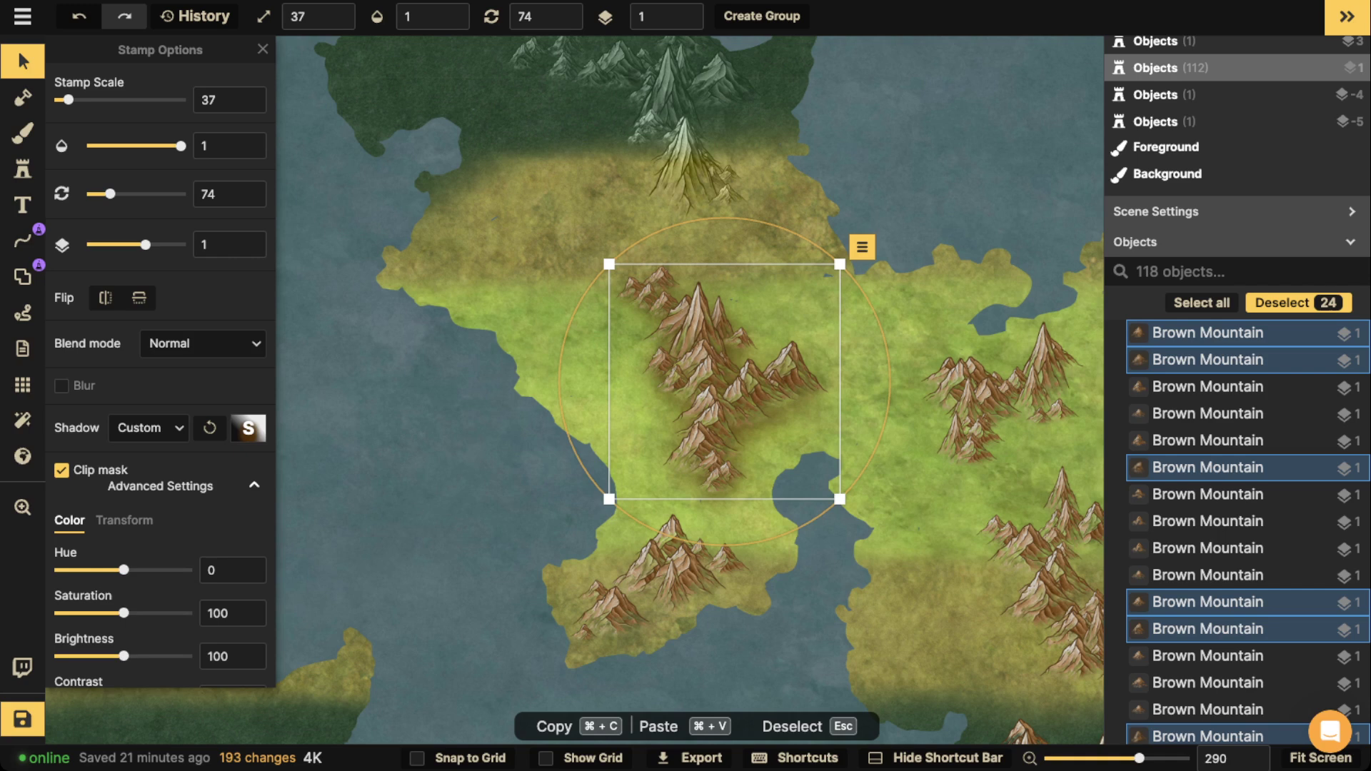
{"action": "left_click", "coordinate": [248, 428]}
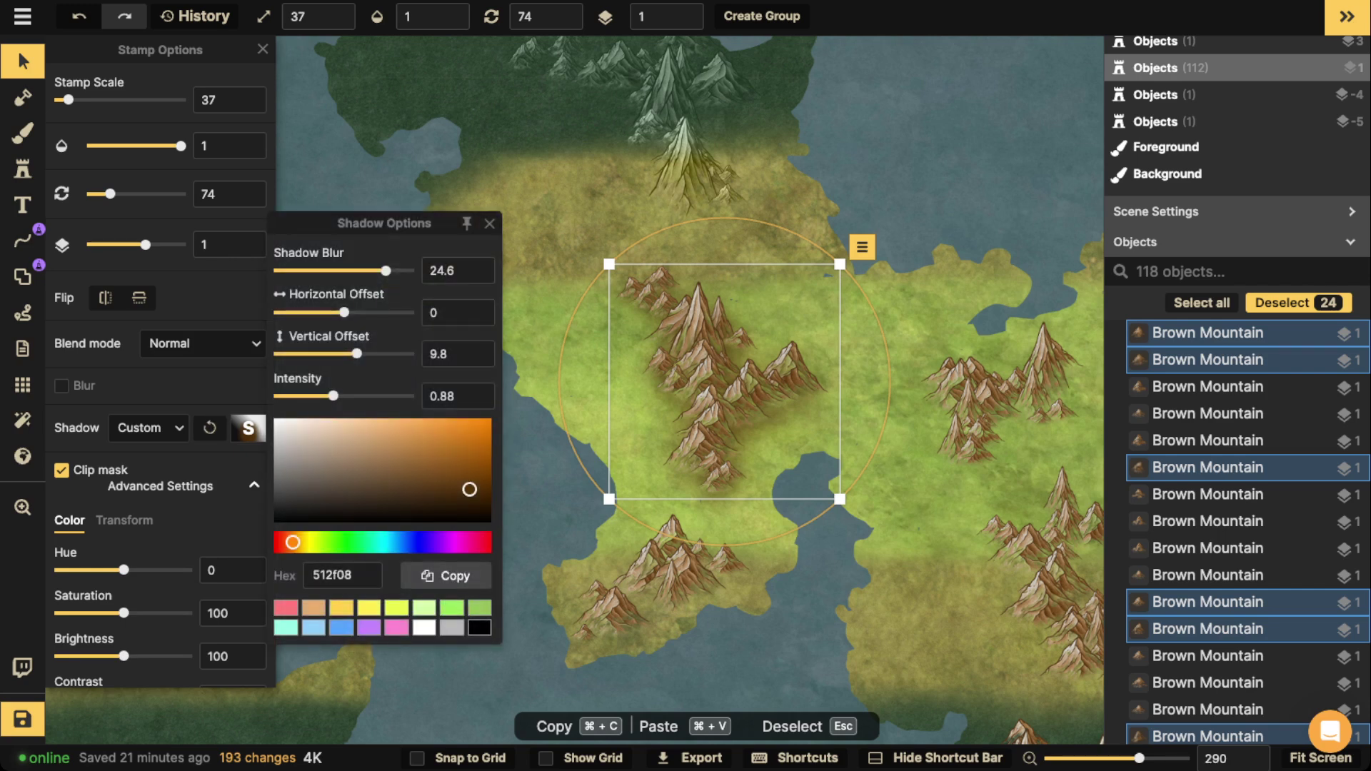
{"action": "left_click_drag", "start_coordinate": [469, 490], "coordinate": [274, 418]}
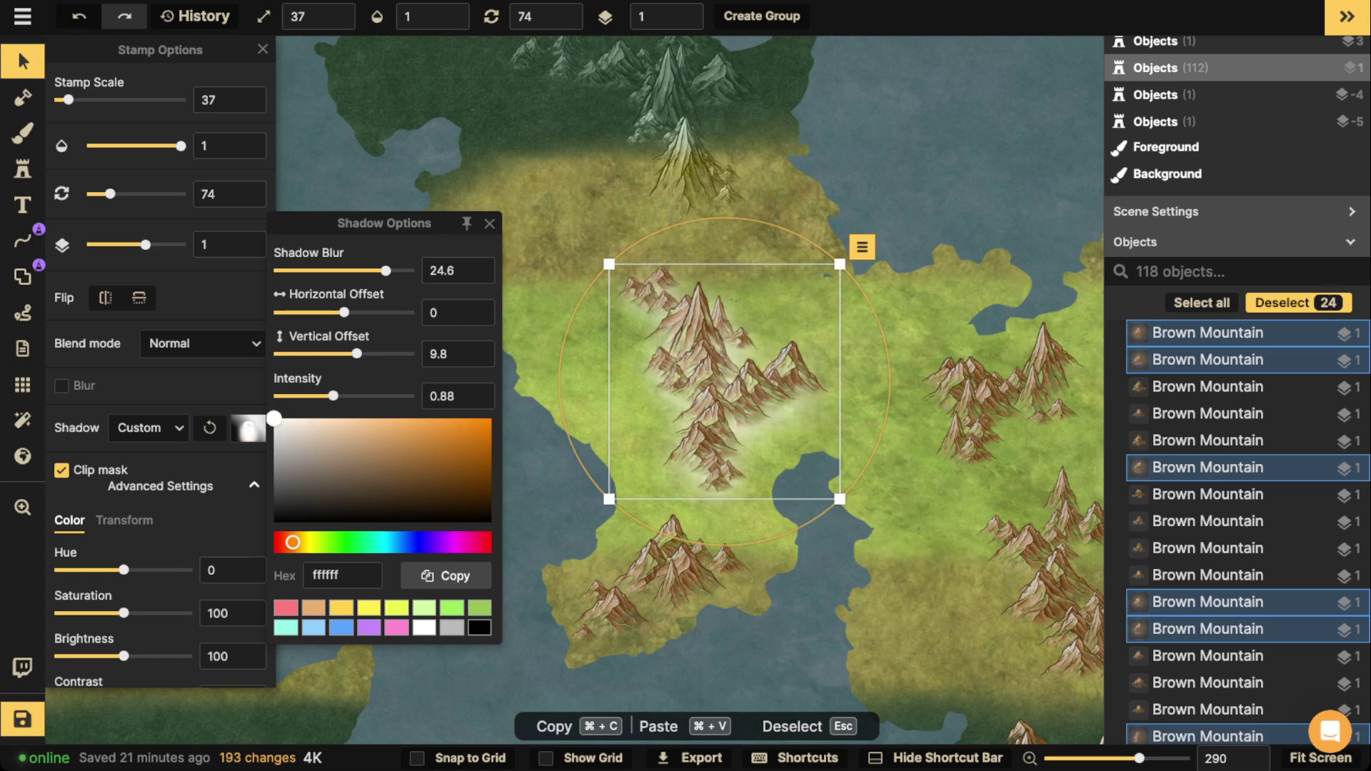
{"action": "left_click_drag", "start_coordinate": [356, 353], "coordinate": [321, 354]}
{"action": "left_click_drag", "start_coordinate": [386, 270], "coordinate": [386, 271]}
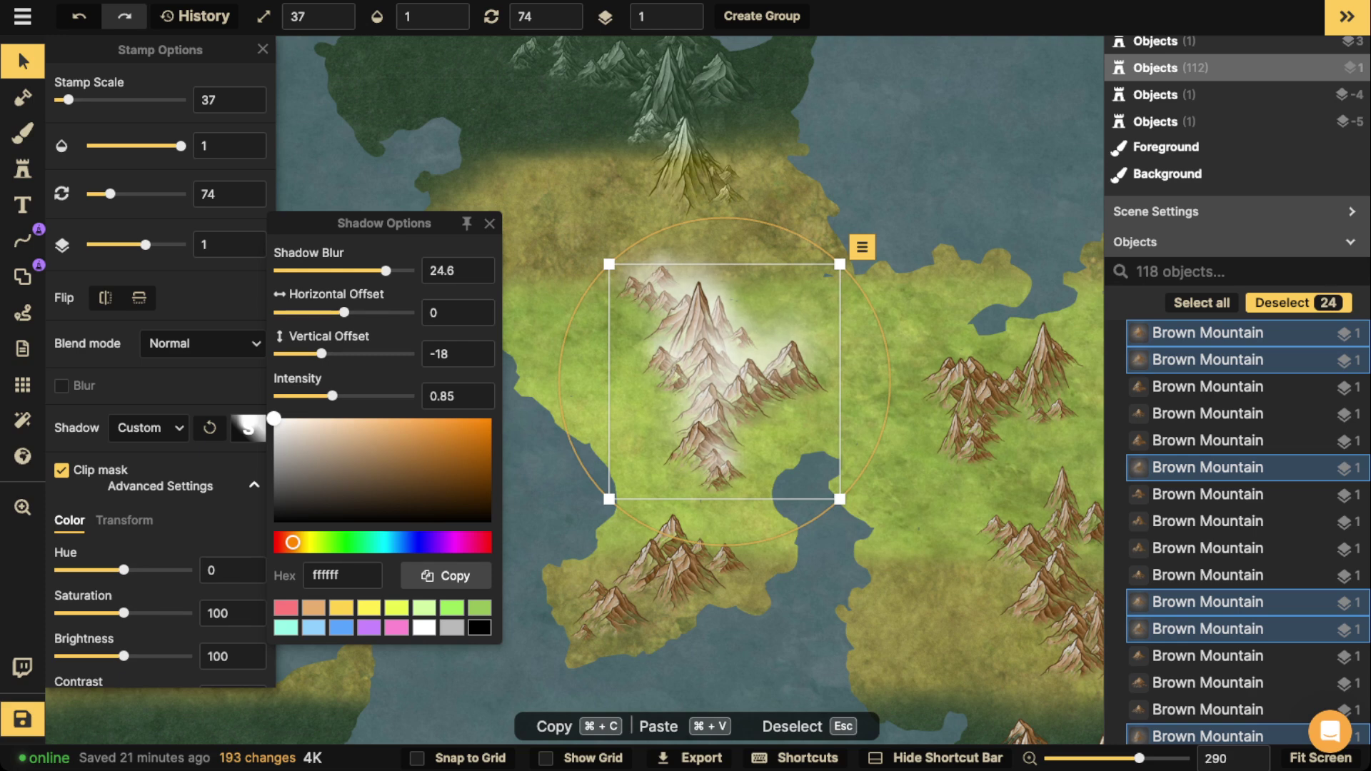
{"action": "left_click_drag", "start_coordinate": [332, 396], "coordinate": [313, 353]}
{"action": "scroll", "coordinate": [505, 231], "scroll_direction": "down", "scroll_amount": 3}
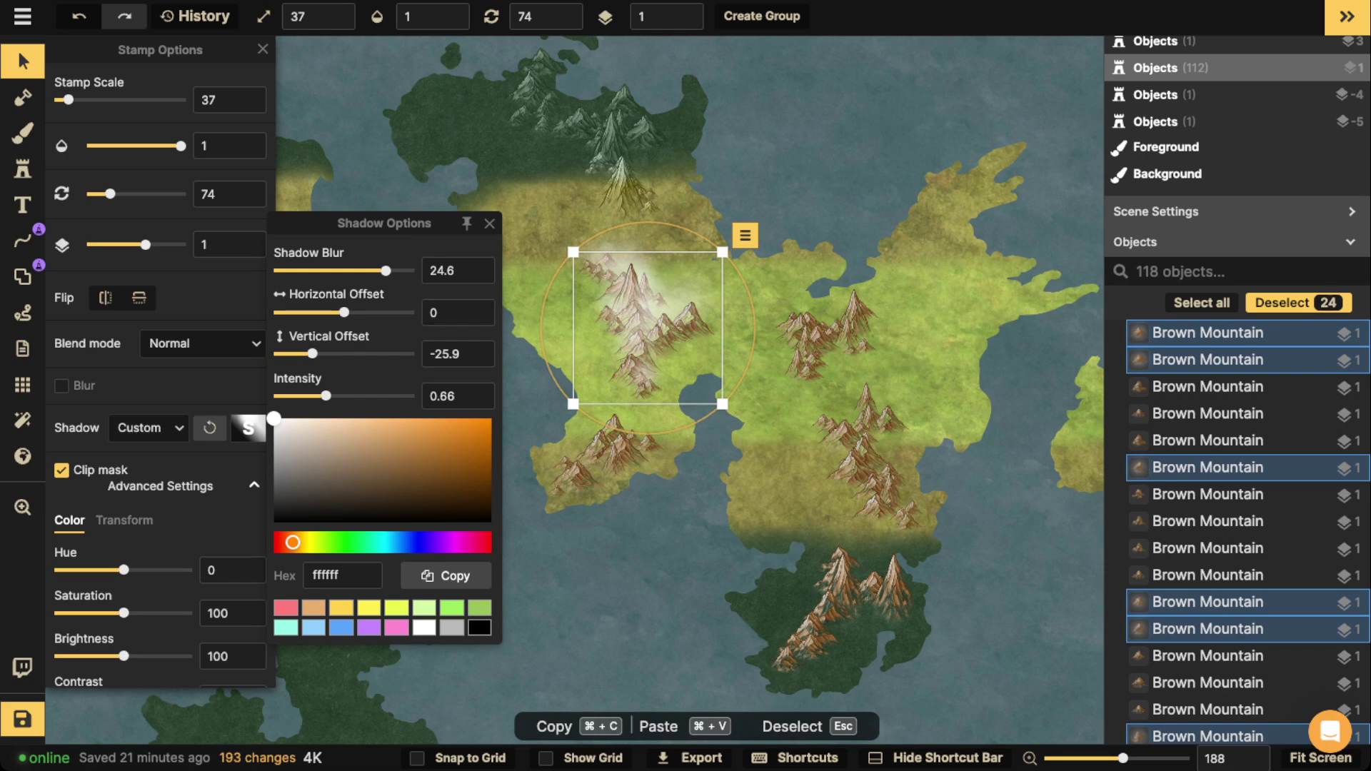
Remove the shadow from the whole western range by setting it to None, and deselect the mountains.
{"action": "left_click", "coordinate": [149, 427]}
{"action": "left_click", "coordinate": [138, 461]}
{"action": "scroll", "coordinate": [503, 257], "scroll_direction": "down", "scroll_amount": 2}
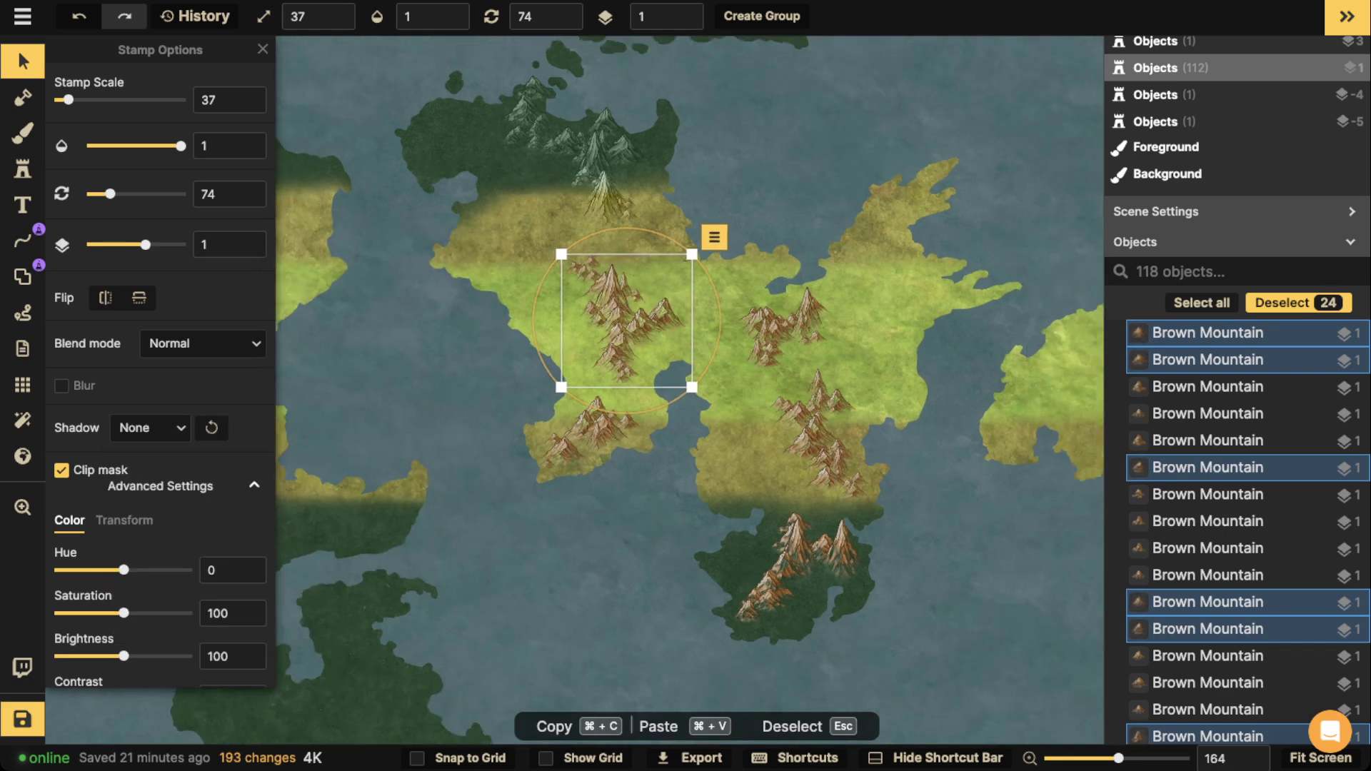
{"action": "key", "text": "Escape"}
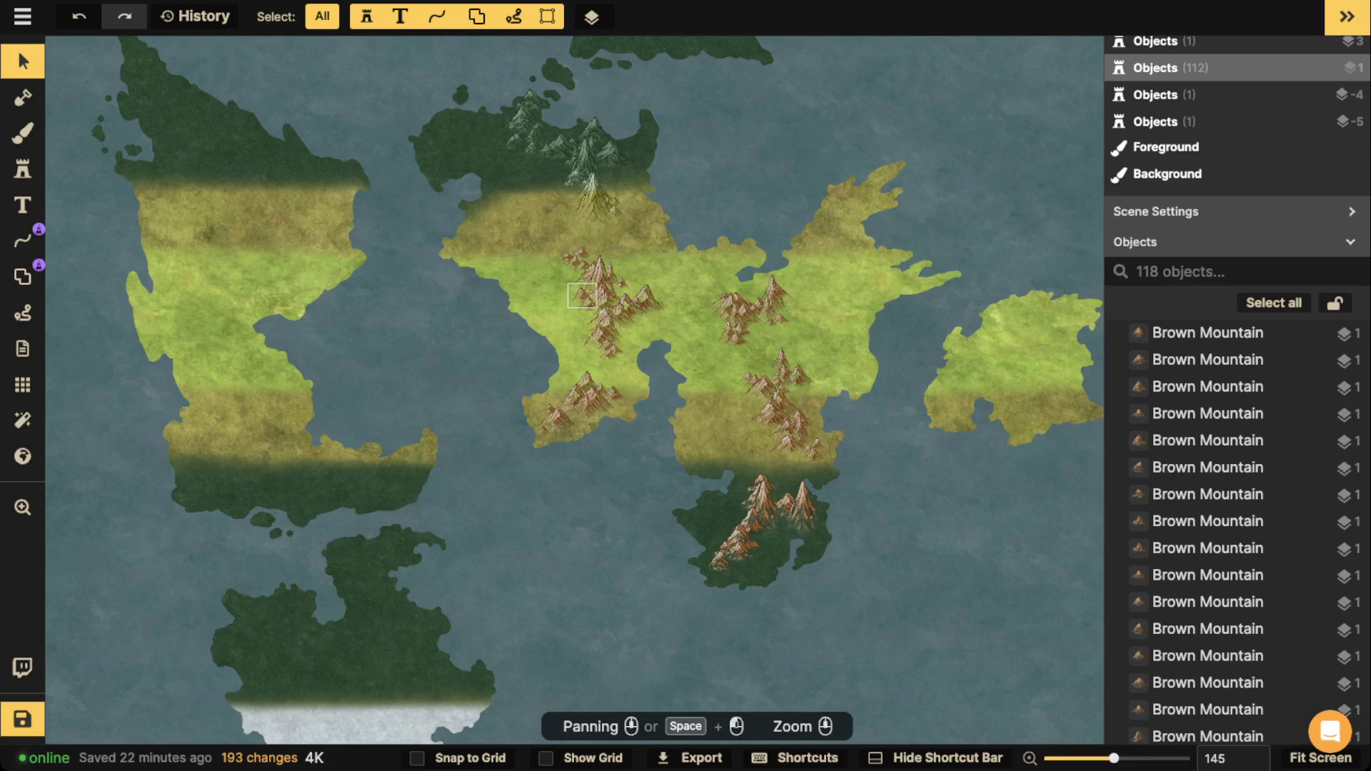
Select five scattered mountains of the green zone's western range and darken them to brightness 73.
{"action": "scroll", "coordinate": [582, 295], "scroll_direction": "up", "scroll_amount": 5}
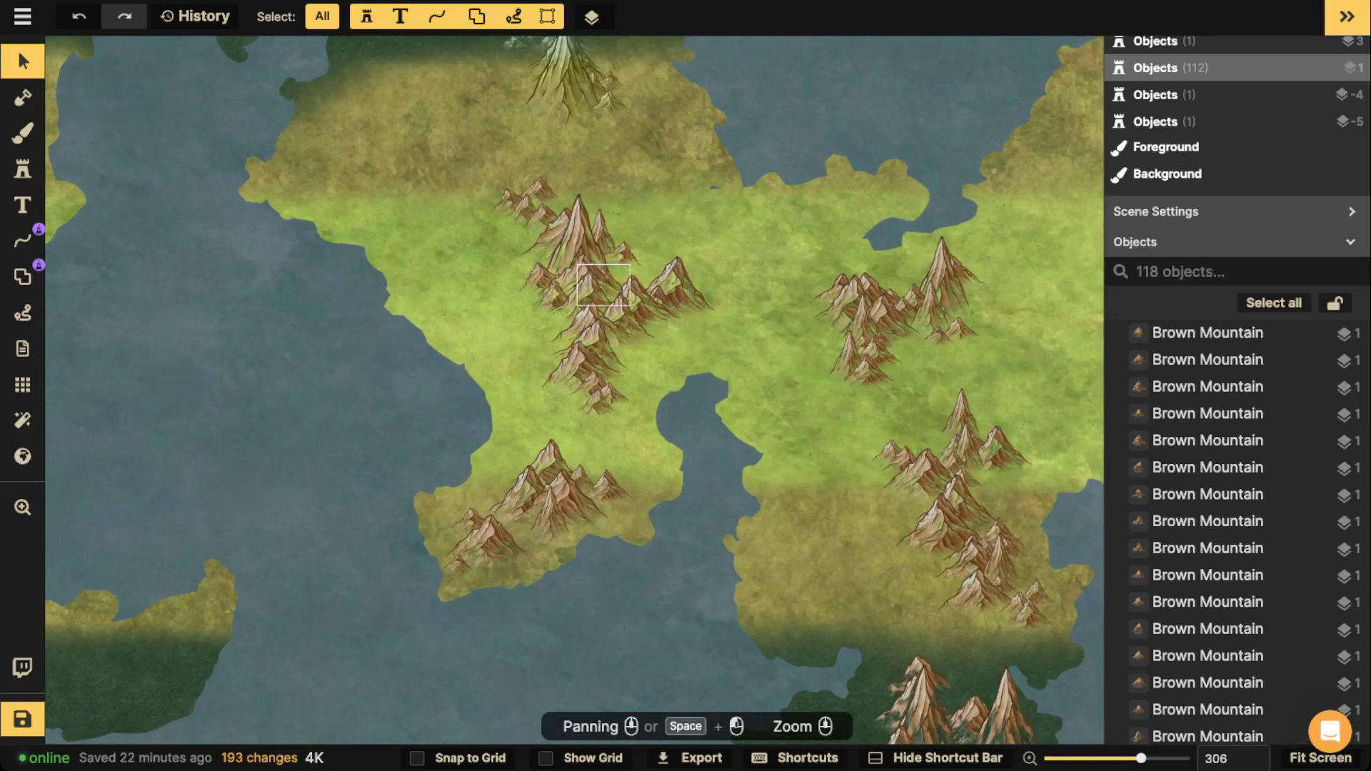
{"action": "left_click", "coordinate": [593, 314]}
{"action": "scroll", "coordinate": [593, 300], "scroll_direction": "up", "scroll_amount": 3}
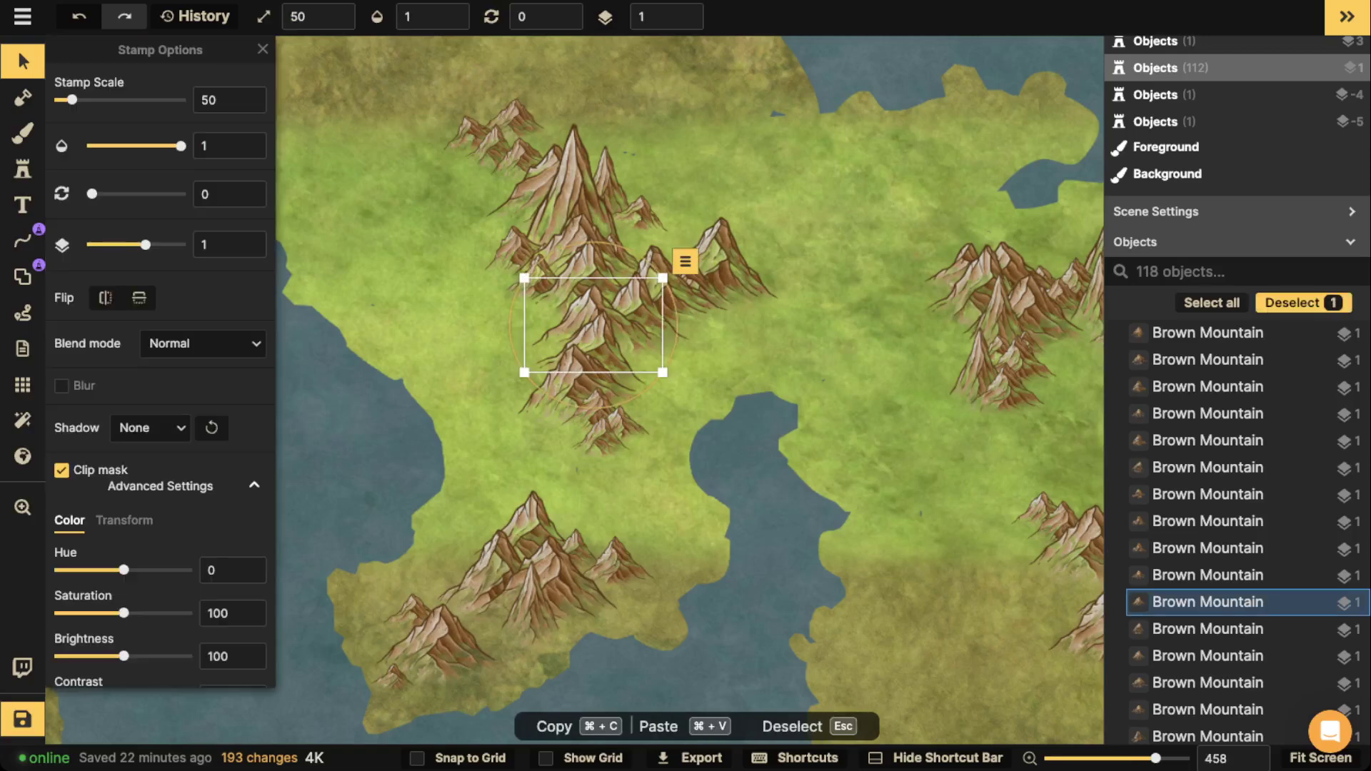
{"action": "left_click", "coordinate": [582, 193], "text": "shift"}
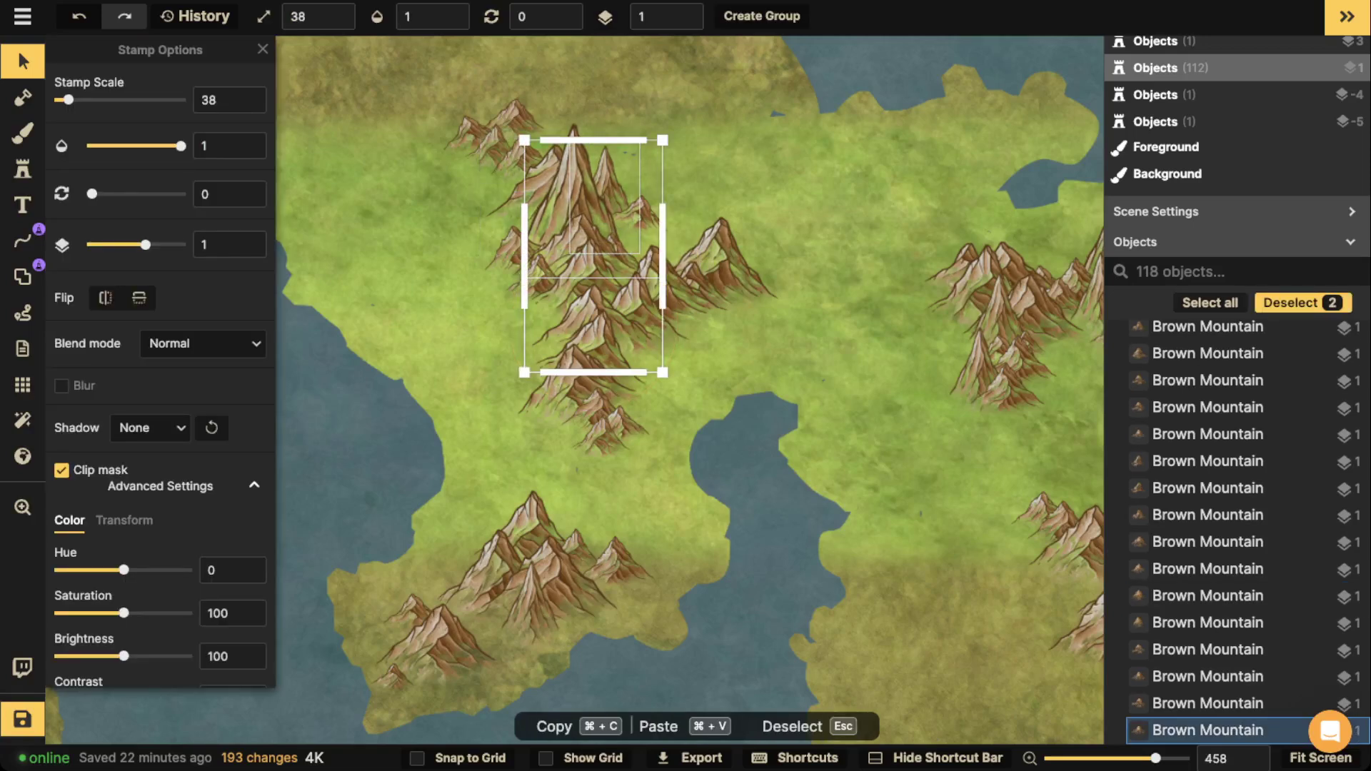
{"action": "left_click", "coordinate": [520, 158], "text": "shift"}
{"action": "left_click", "coordinate": [601, 418], "text": "shift"}
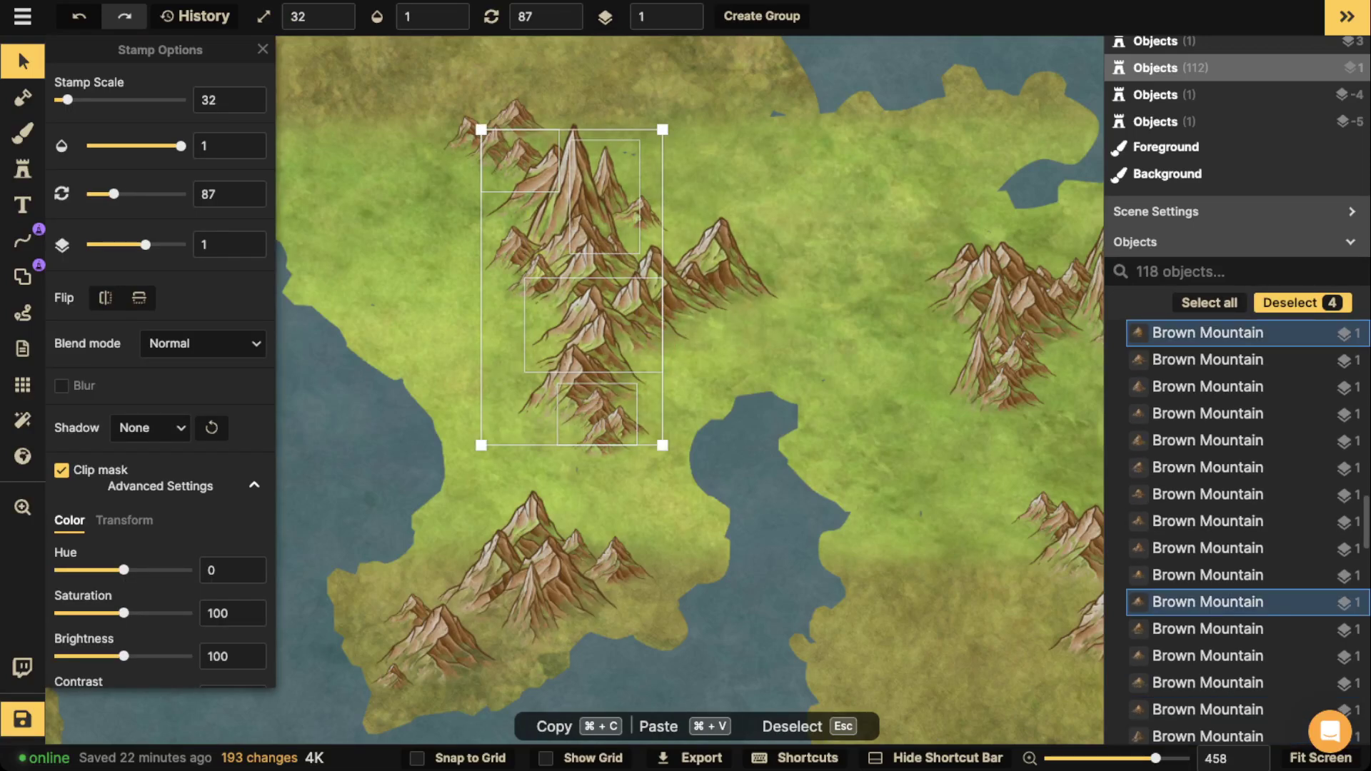
{"action": "left_click", "coordinate": [723, 261], "text": "shift"}
{"action": "left_click_drag", "start_coordinate": [124, 657], "coordinate": [106, 656]}
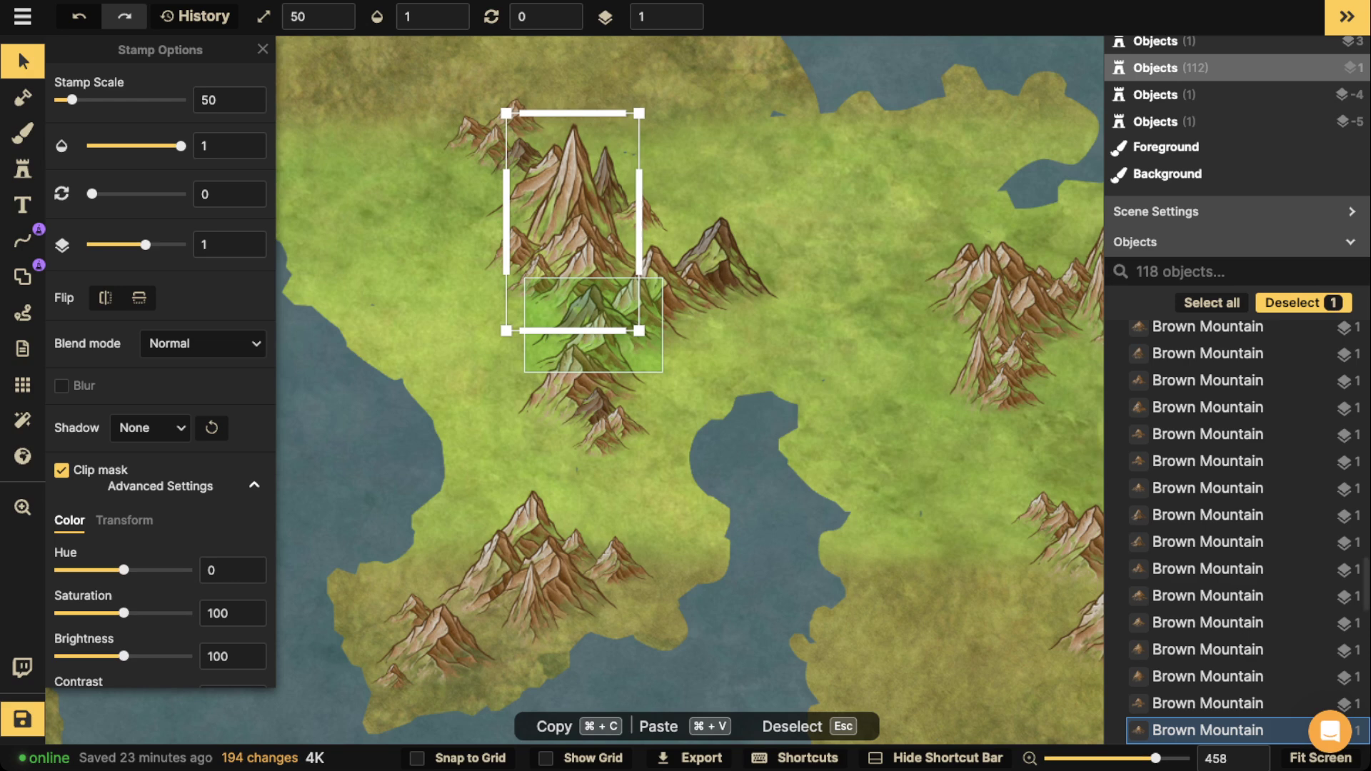
Select three mountains of the western range, including its tallest peak, and try shifting their hue.
{"action": "left_click", "coordinate": [593, 336], "text": "shift"}
{"action": "left_click", "coordinate": [564, 193], "text": "shift"}
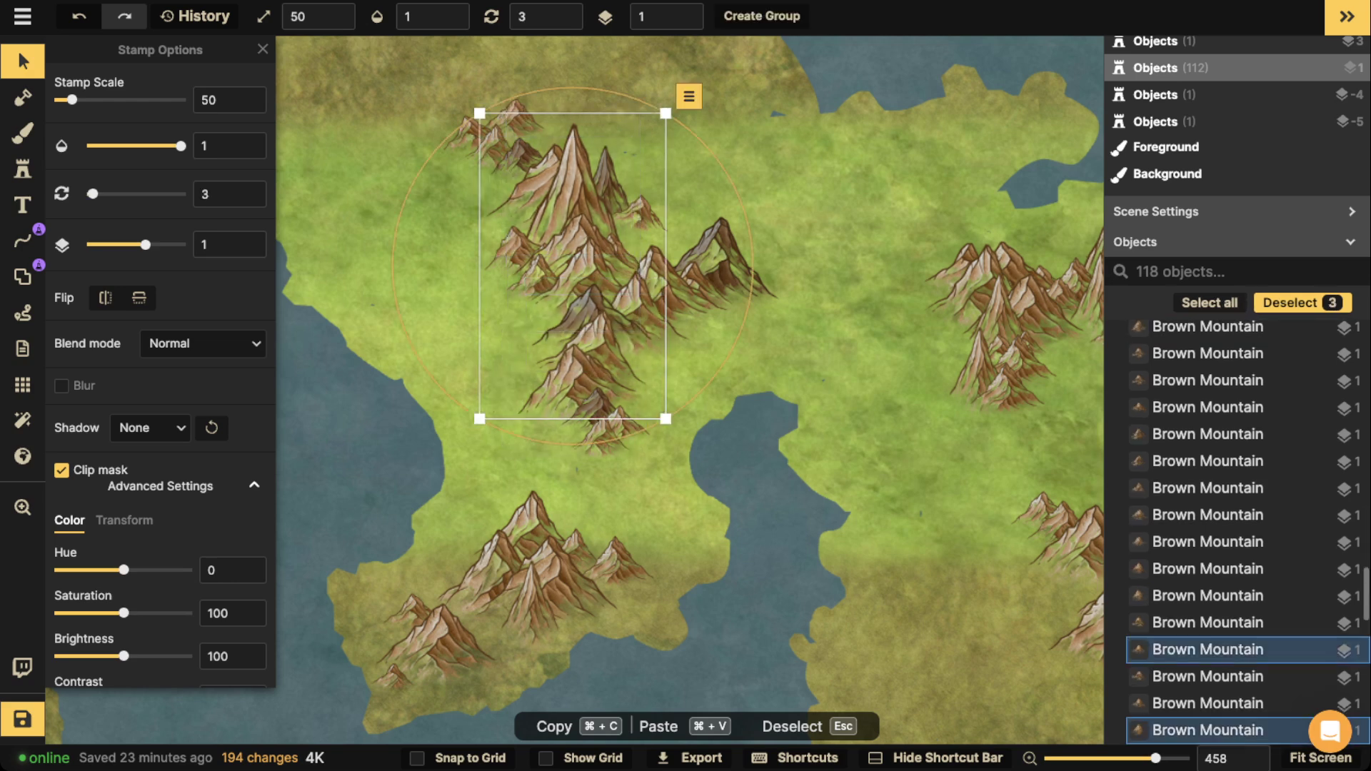
{"action": "mouse_move", "coordinate": [117, 570]}
{"action": "left_mouse_down"}
{"action": "mouse_move", "coordinate": [182, 570]}
{"action": "mouse_move", "coordinate": [100, 570]}
{"action": "mouse_move", "coordinate": [187, 570]}
{"action": "mouse_move", "coordinate": [67, 570]}
{"action": "mouse_move", "coordinate": [124, 570]}
{"action": "left_mouse_up"}
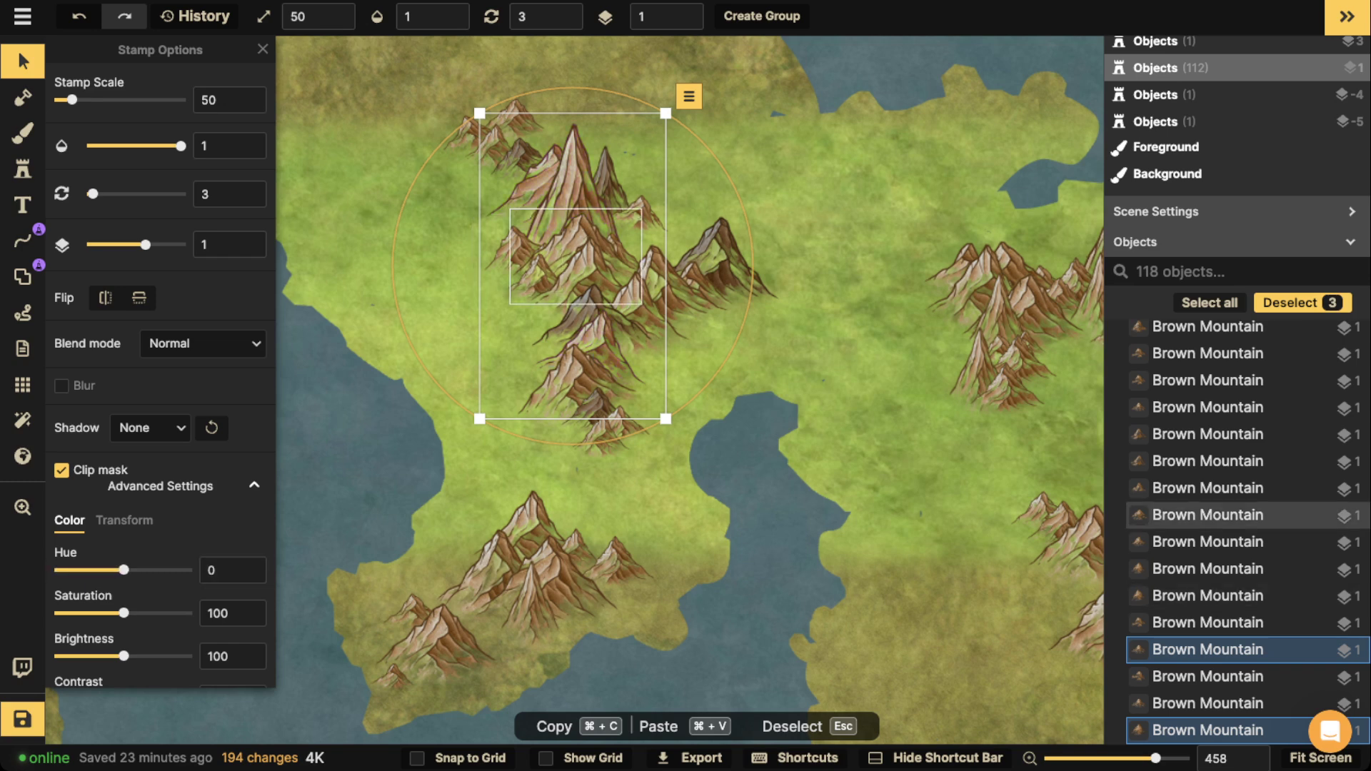
{"action": "left_click", "coordinate": [590, 315]}
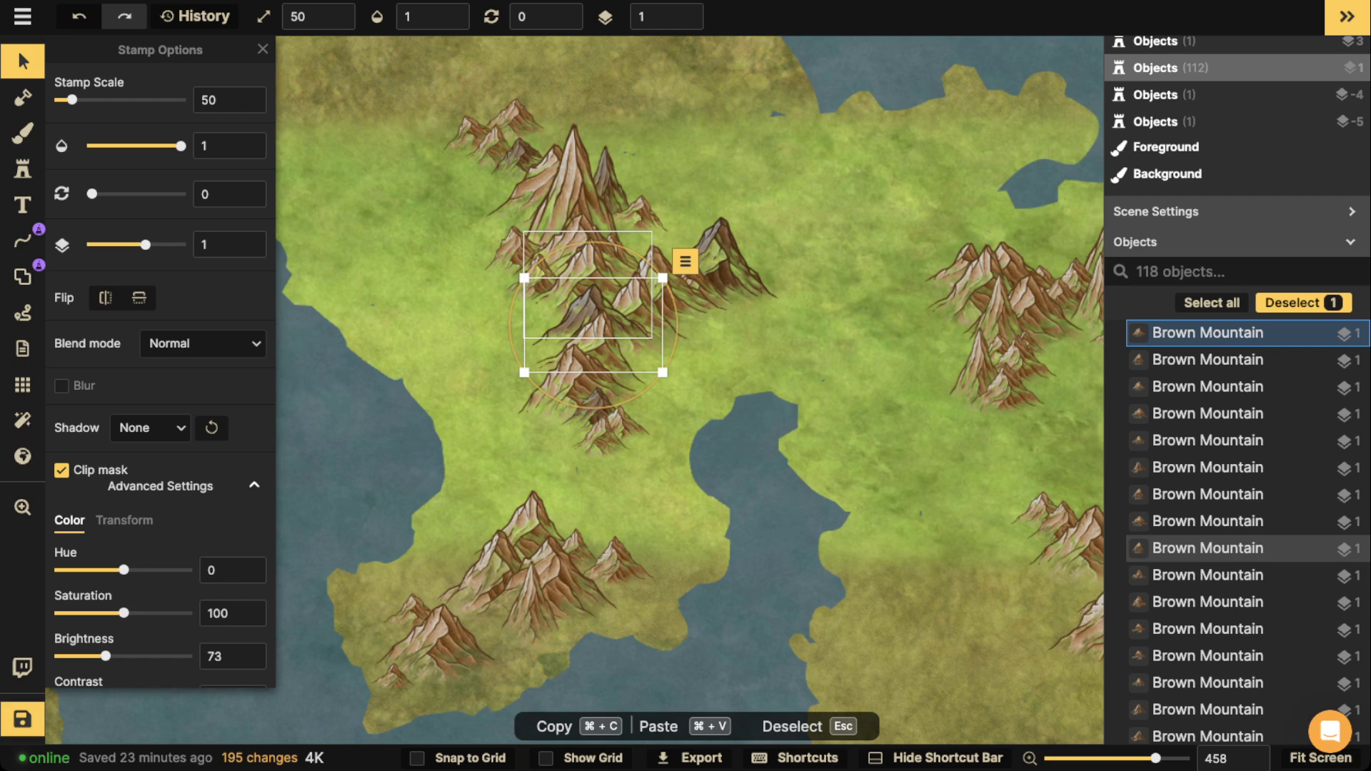
Deselect the mountain and save the map.
{"action": "scroll", "coordinate": [590, 301], "scroll_direction": "down", "scroll_amount": 3}
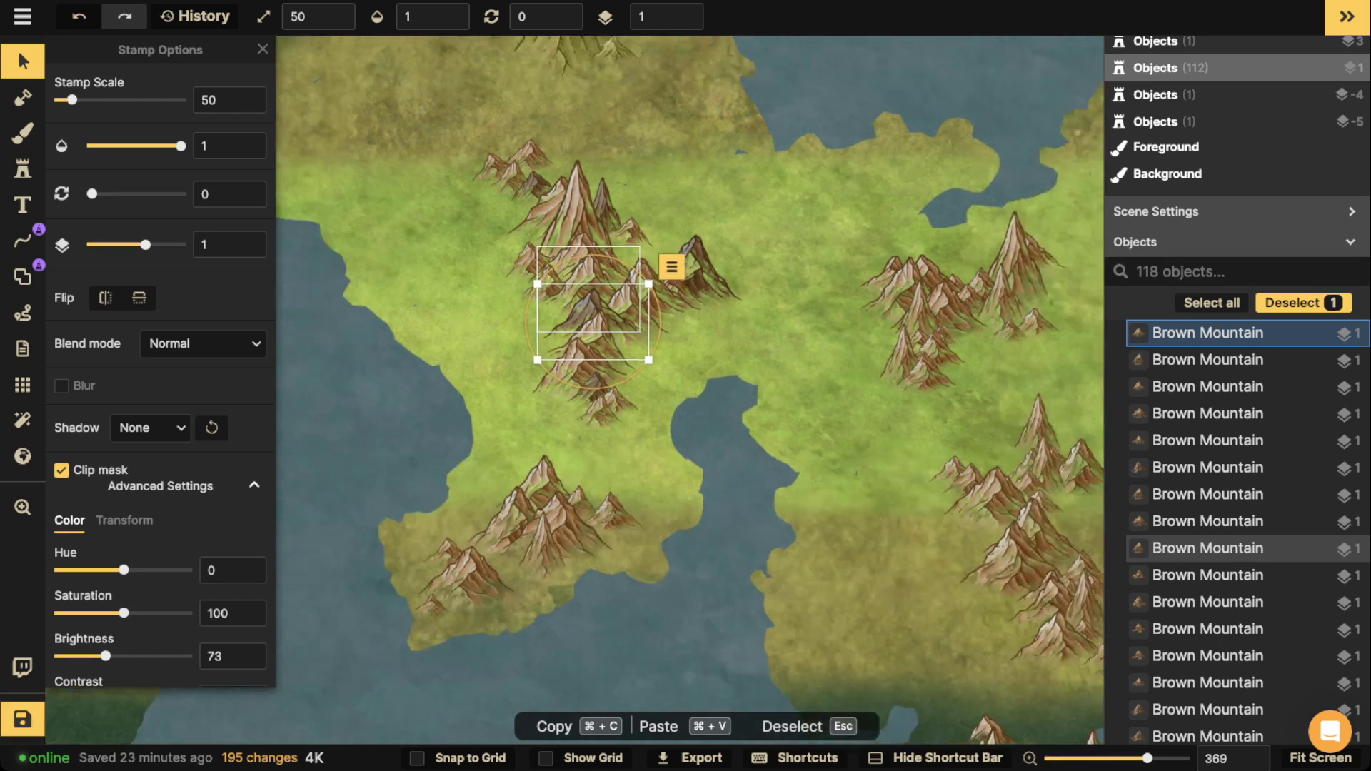
{"action": "left_click", "coordinate": [500, 189]}
{"action": "scroll", "coordinate": [499, 190], "scroll_direction": "down", "scroll_amount": 2}
{"action": "left_click_drag", "start_coordinate": [500, 190], "coordinate": [566, 228]}
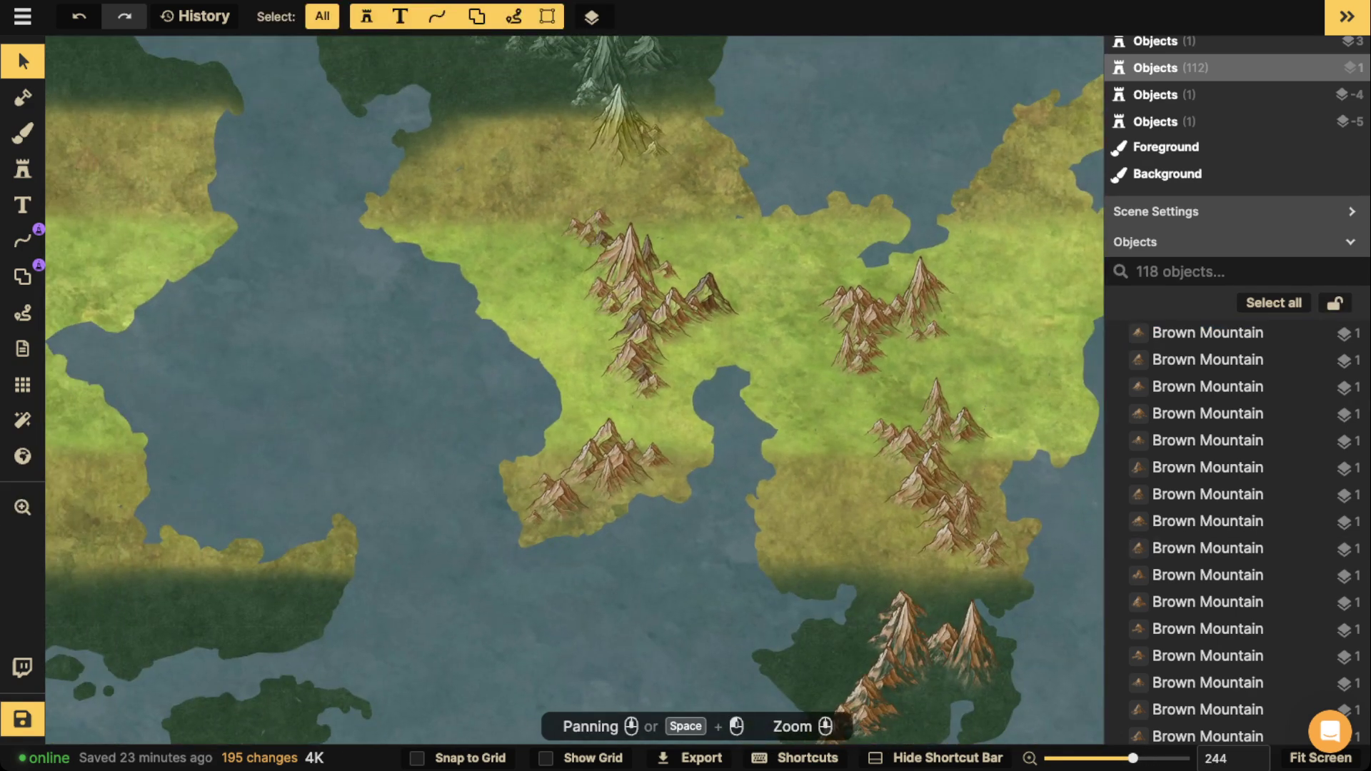
{"action": "left_click", "coordinate": [22, 720]}
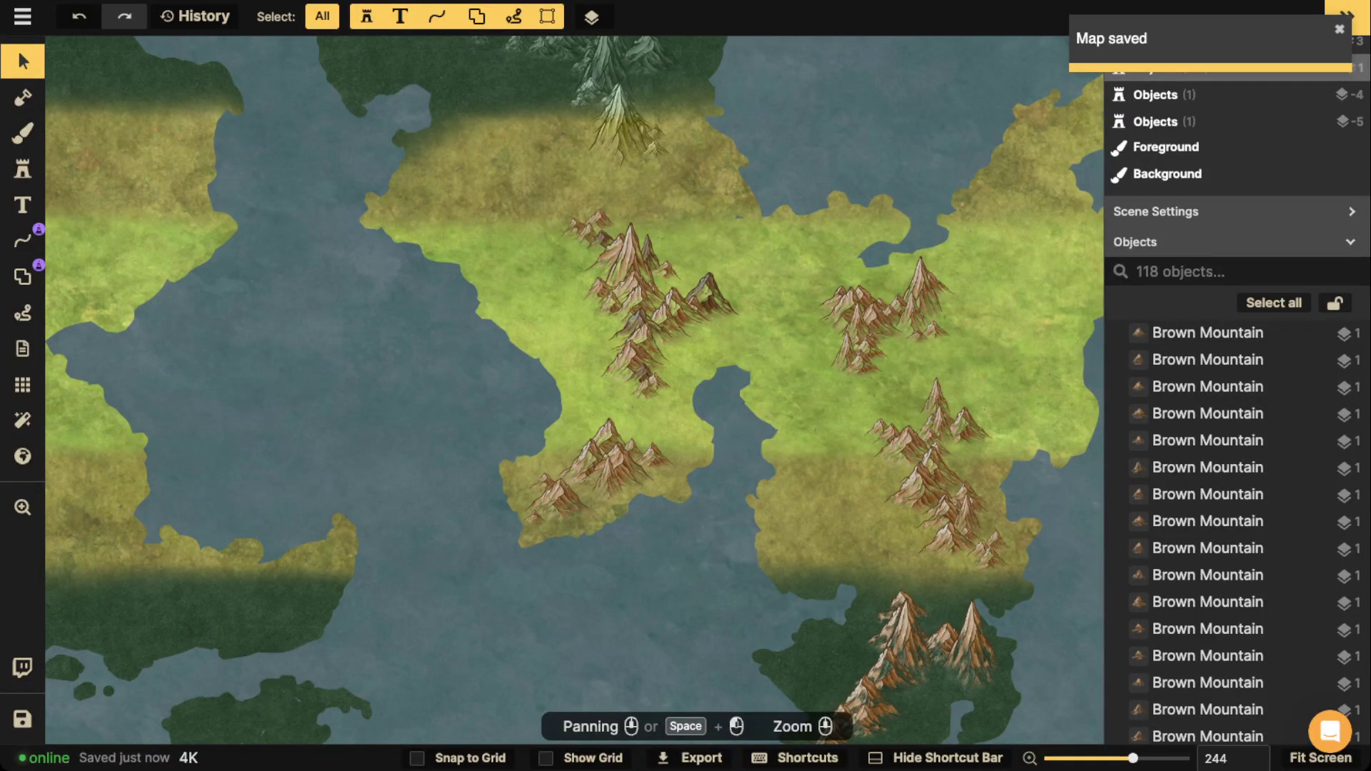
Search the stamp catalog for "cliff" and choose the brown cliff stamp with 24 variants.
{"action": "scroll", "coordinate": [631, 354], "scroll_direction": "up", "scroll_amount": 4}
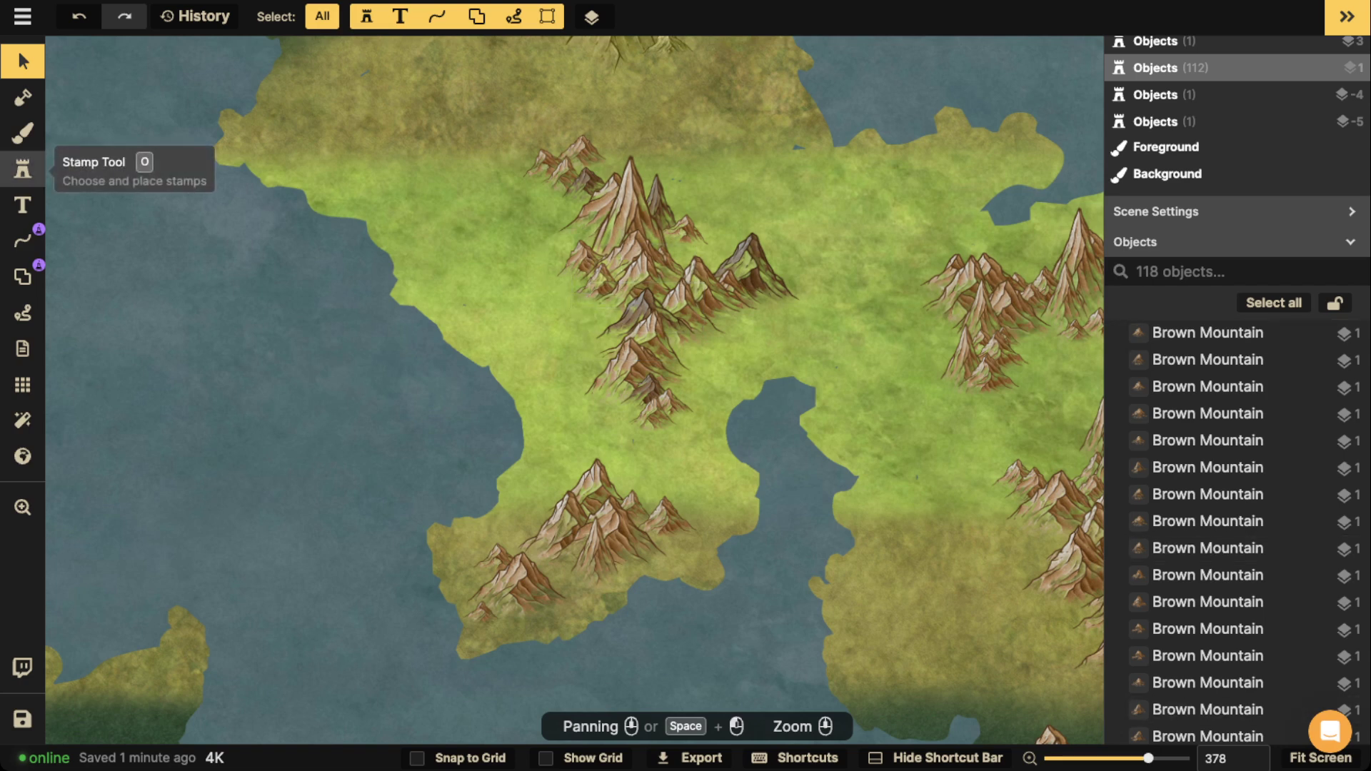
{"action": "left_click", "coordinate": [22, 169]}
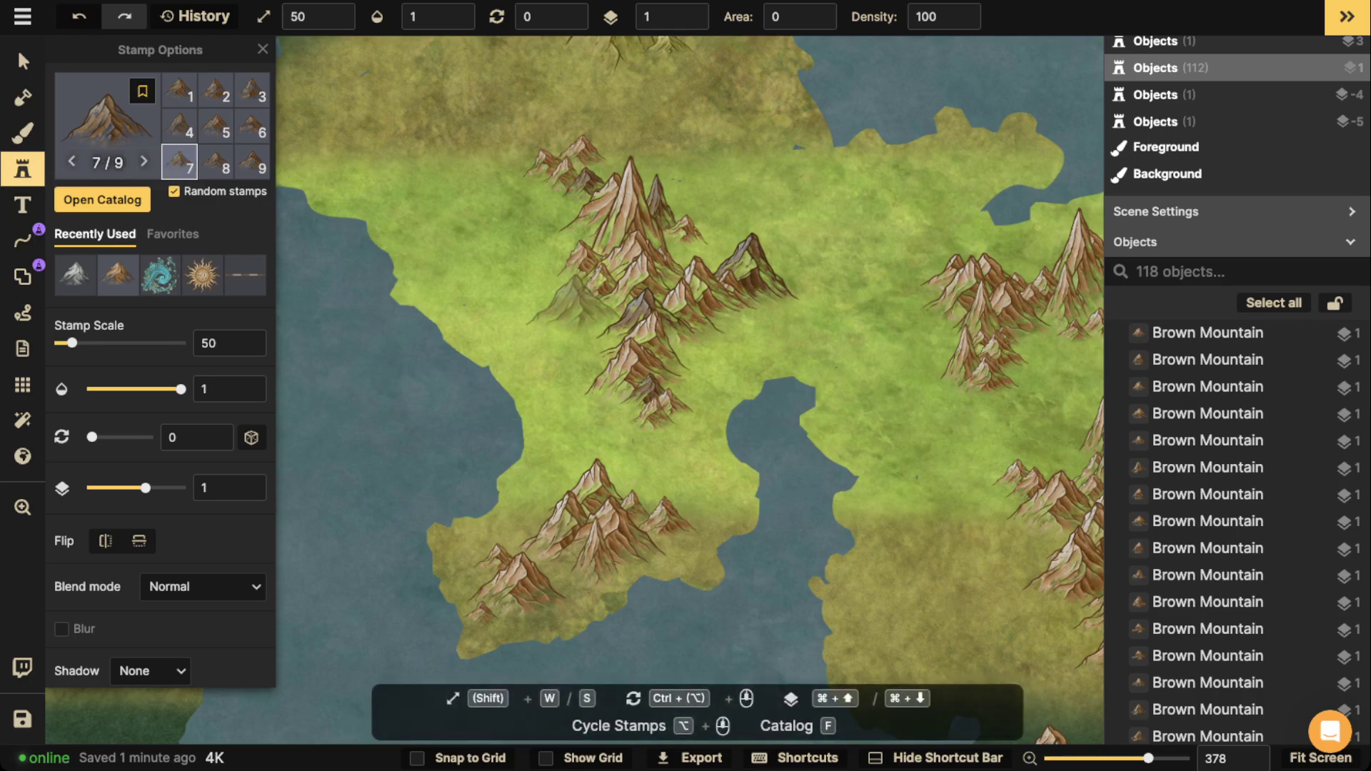
{"action": "key", "text": "f"}
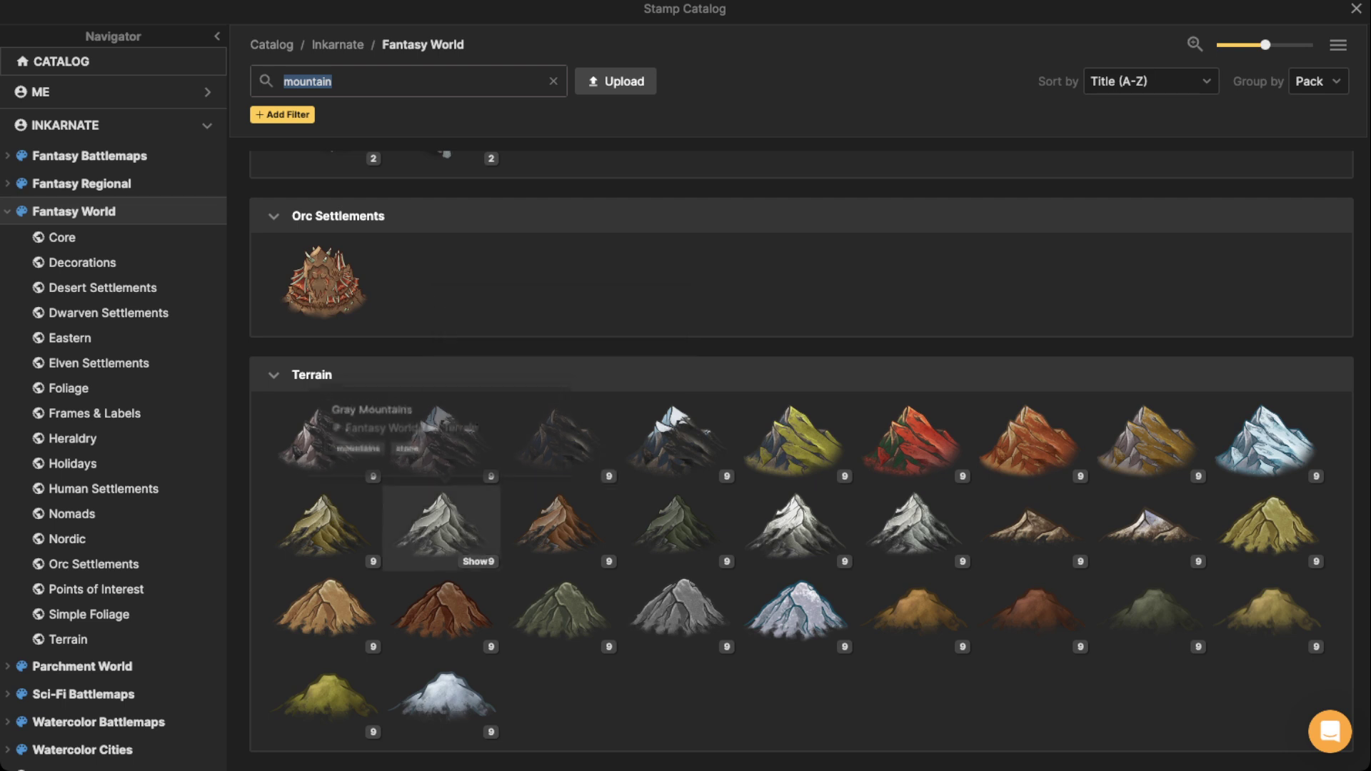
{"action": "scroll", "coordinate": [800, 457], "scroll_direction": "up", "scroll_amount": 4}
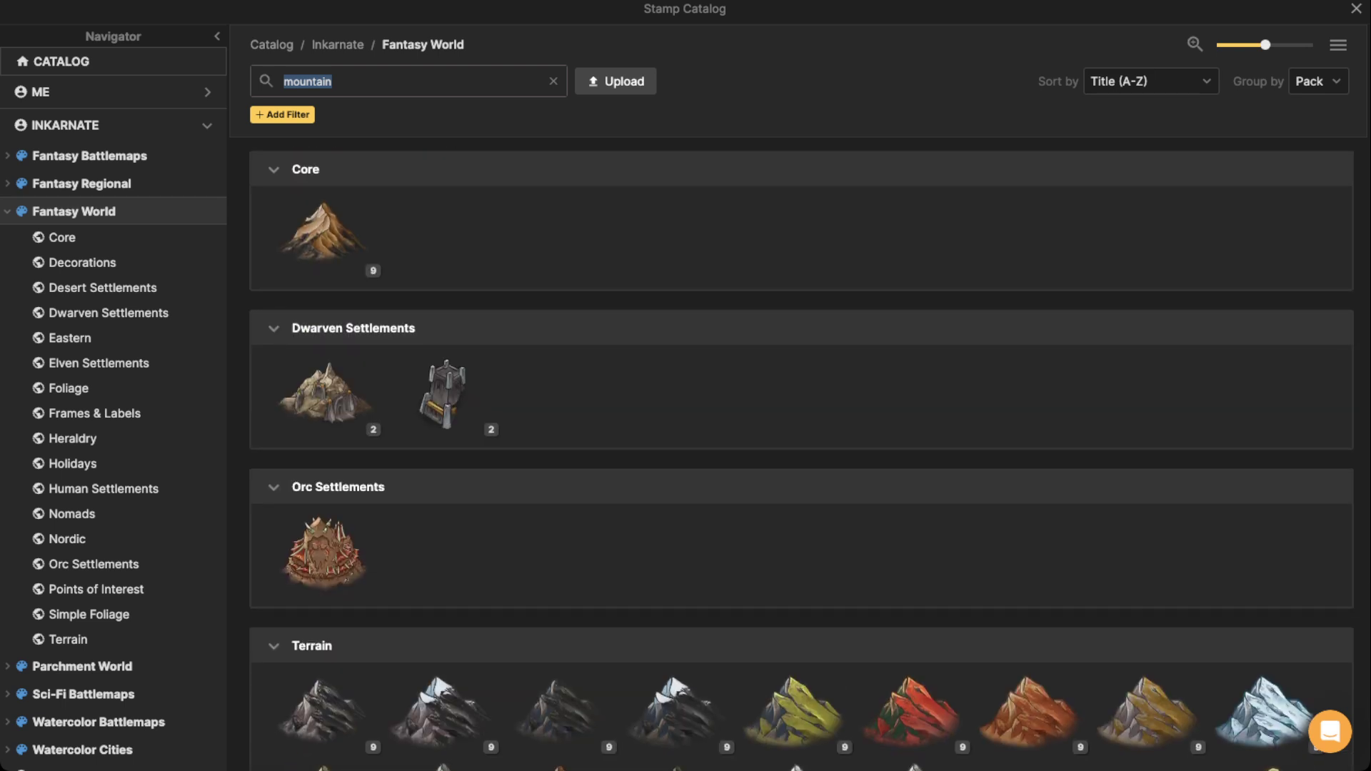
{"action": "type", "text": "cliff"}
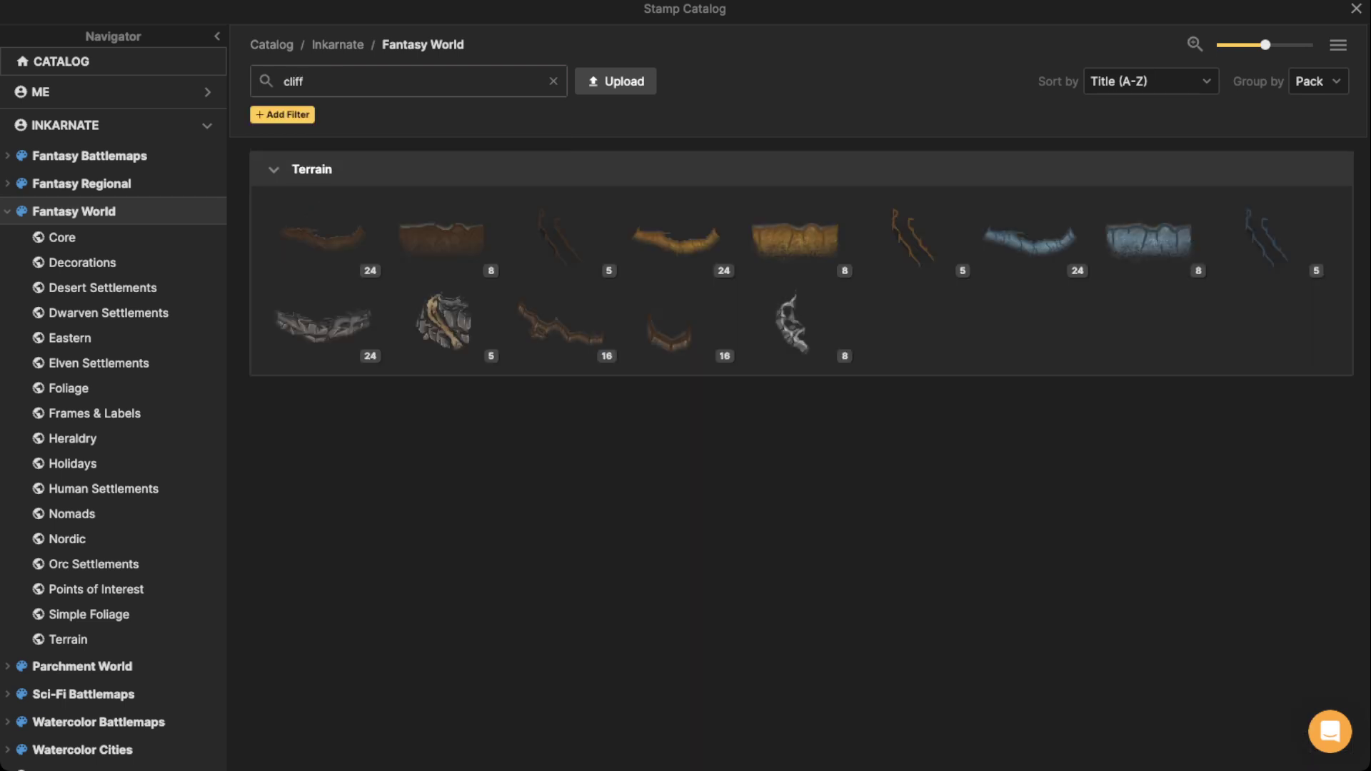
{"action": "left_click", "coordinate": [332, 235]}
Set the cliff stamp scale to 30 and place variants 9 and 7 on the open ground west of the mountain range.
{"action": "scroll", "coordinate": [489, 227], "scroll_direction": "up", "scroll_amount": 5}
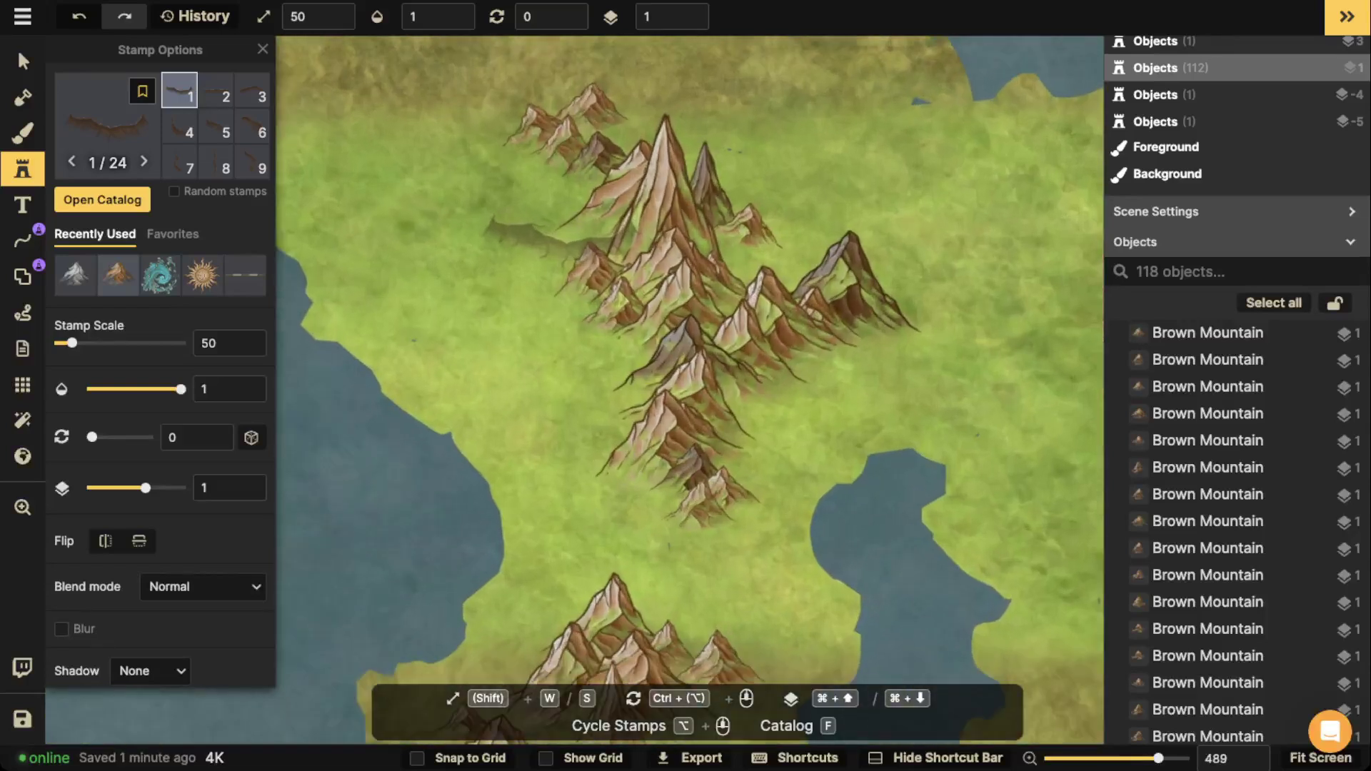
{"action": "left_click_drag", "start_coordinate": [544, 193], "coordinate": [546, 298]}
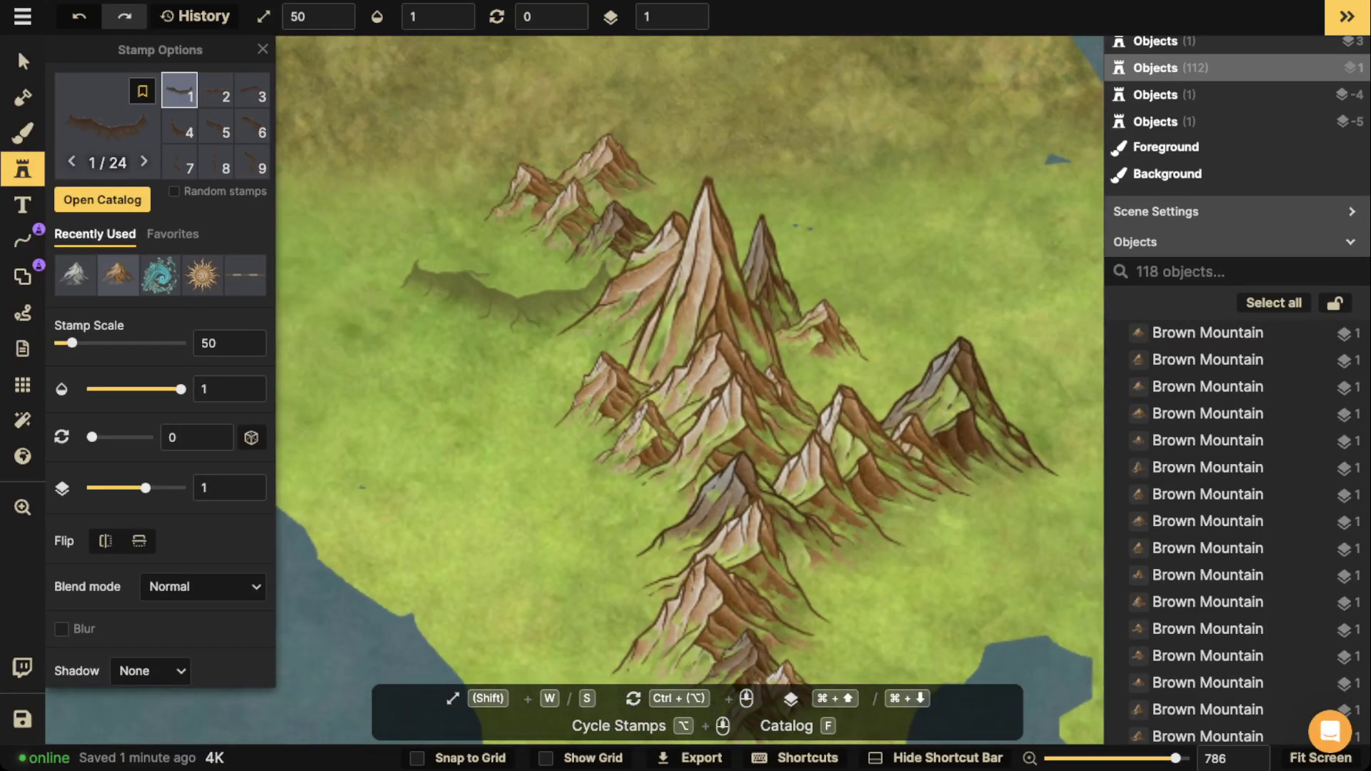
{"action": "key", "text": "s"}
{"action": "key", "text": "s"}
{"action": "scroll", "coordinate": [498, 374], "scroll_direction": "up", "scroll_amount": 1}
{"action": "scroll", "coordinate": [498, 378], "scroll_direction": "up", "scroll_amount": 9}
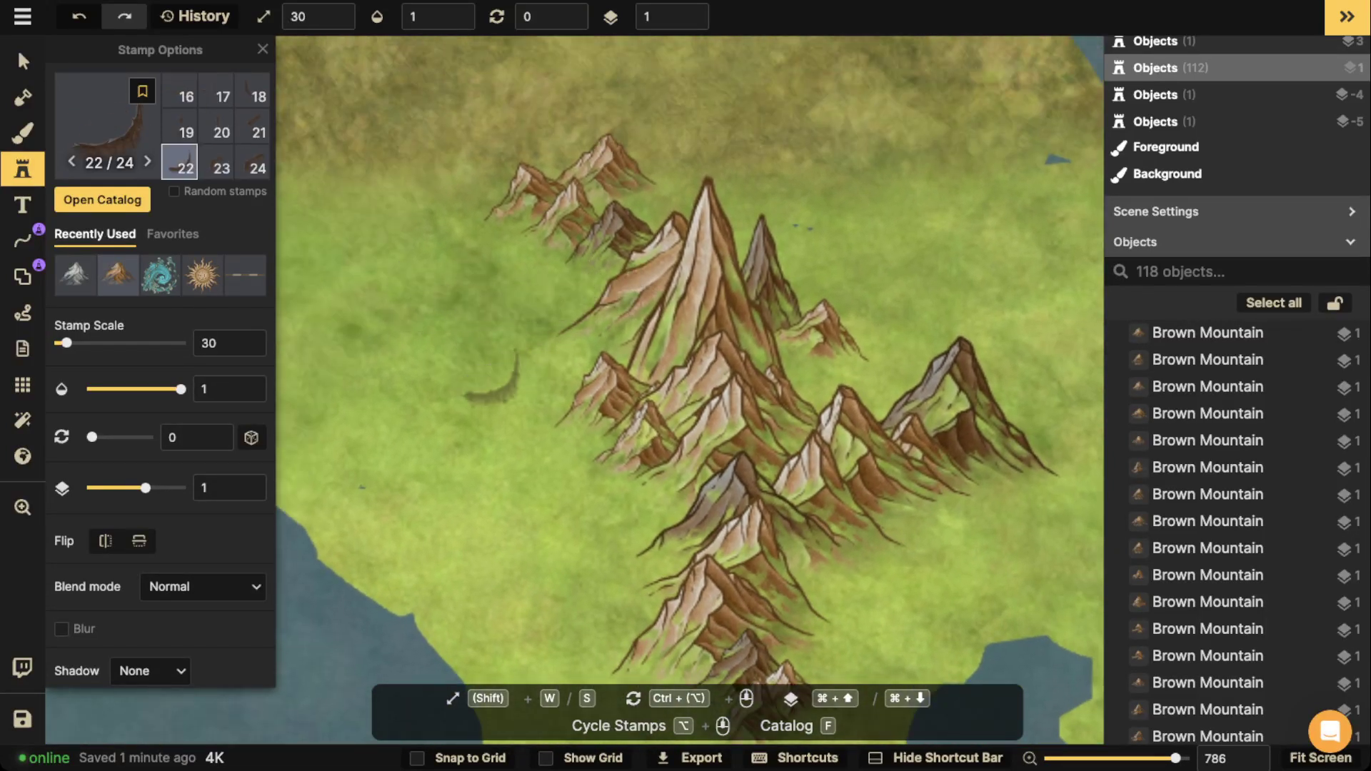
{"action": "scroll", "coordinate": [498, 379], "scroll_direction": "up", "scroll_amount": 6}
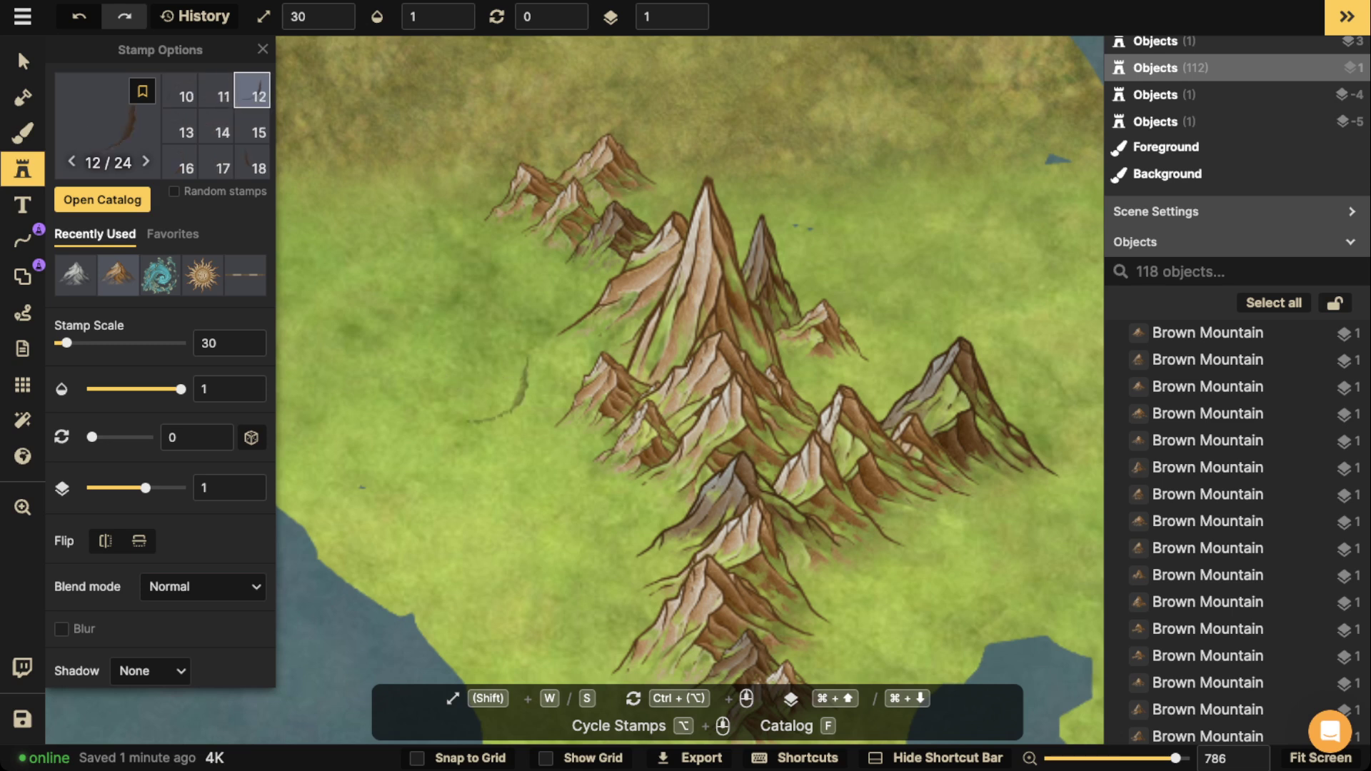
{"action": "scroll", "coordinate": [494, 389], "scroll_direction": "left", "scroll_amount": 5}
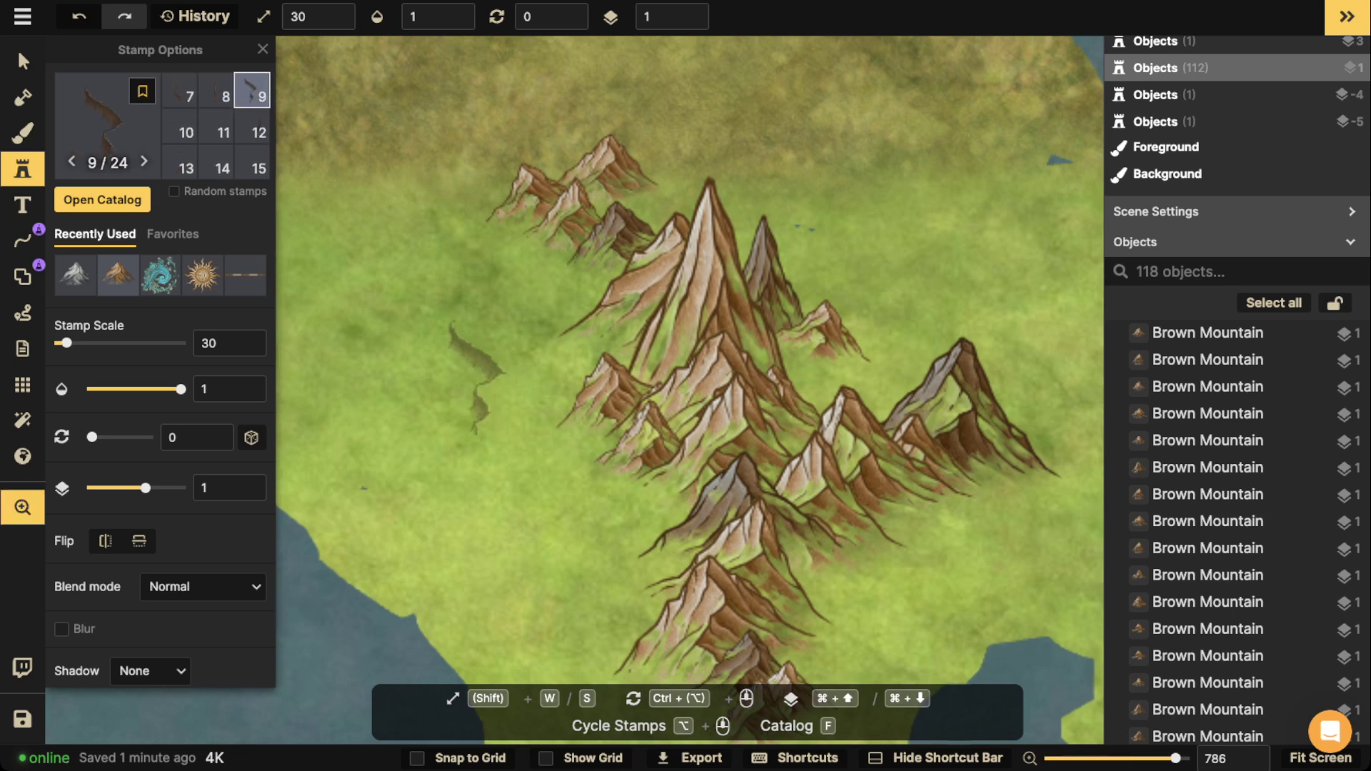
{"action": "left_click", "coordinate": [486, 203]}
{"action": "scroll", "coordinate": [532, 314], "scroll_direction": "up", "scroll_amount": 2}
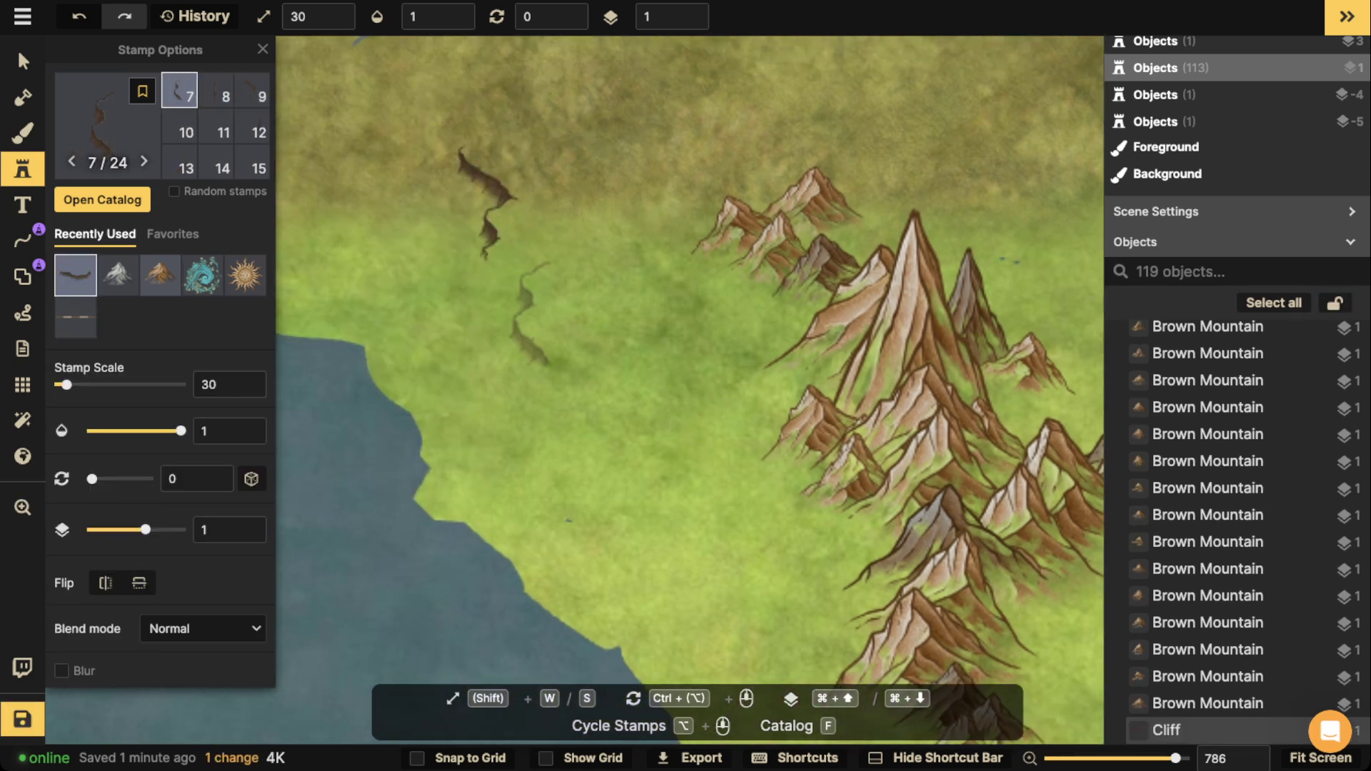
{"action": "left_click", "coordinate": [432, 271]}
Place cliff variants 1, 22 and 23 at scale 30 around the first two cliffs west of the range.
{"action": "scroll", "coordinate": [518, 341], "scroll_direction": "up", "scroll_amount": 4}
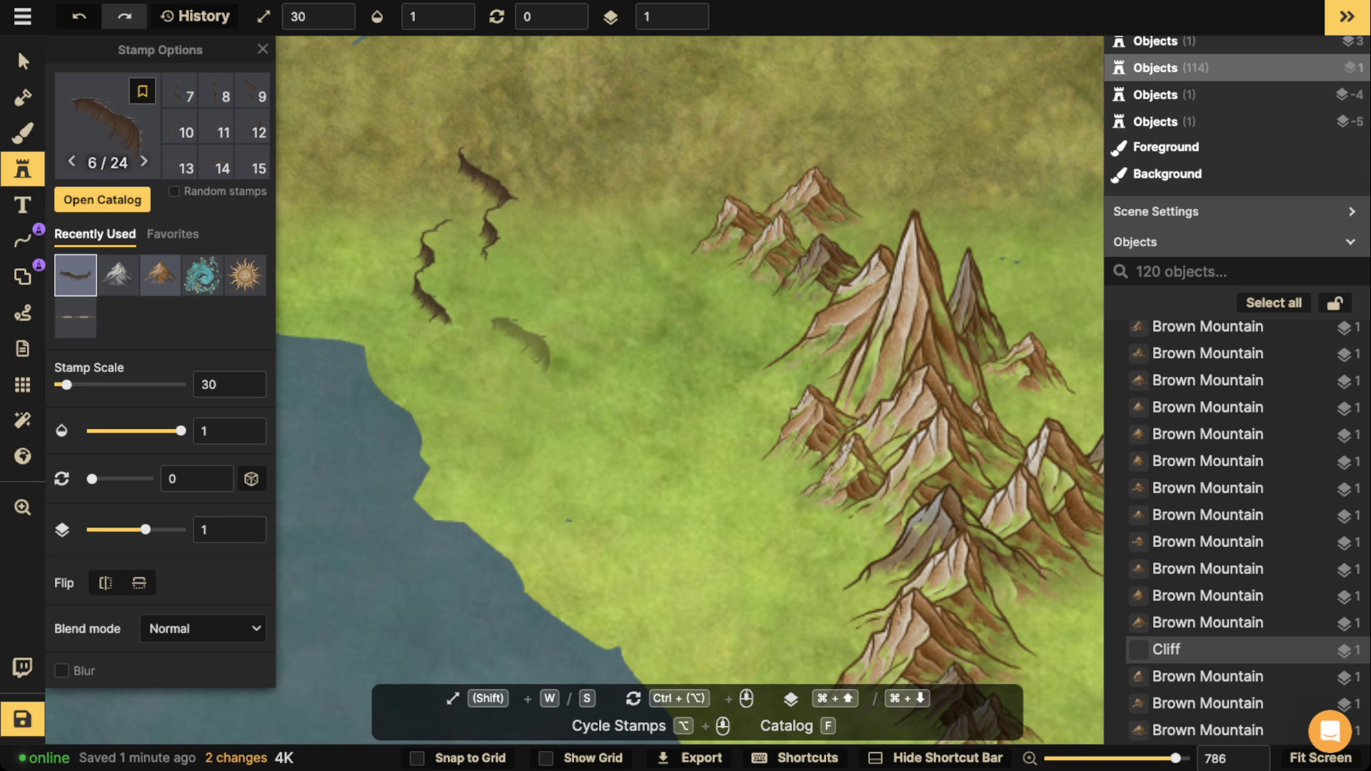
{"action": "scroll", "coordinate": [520, 340], "scroll_direction": "up", "scroll_amount": 2}
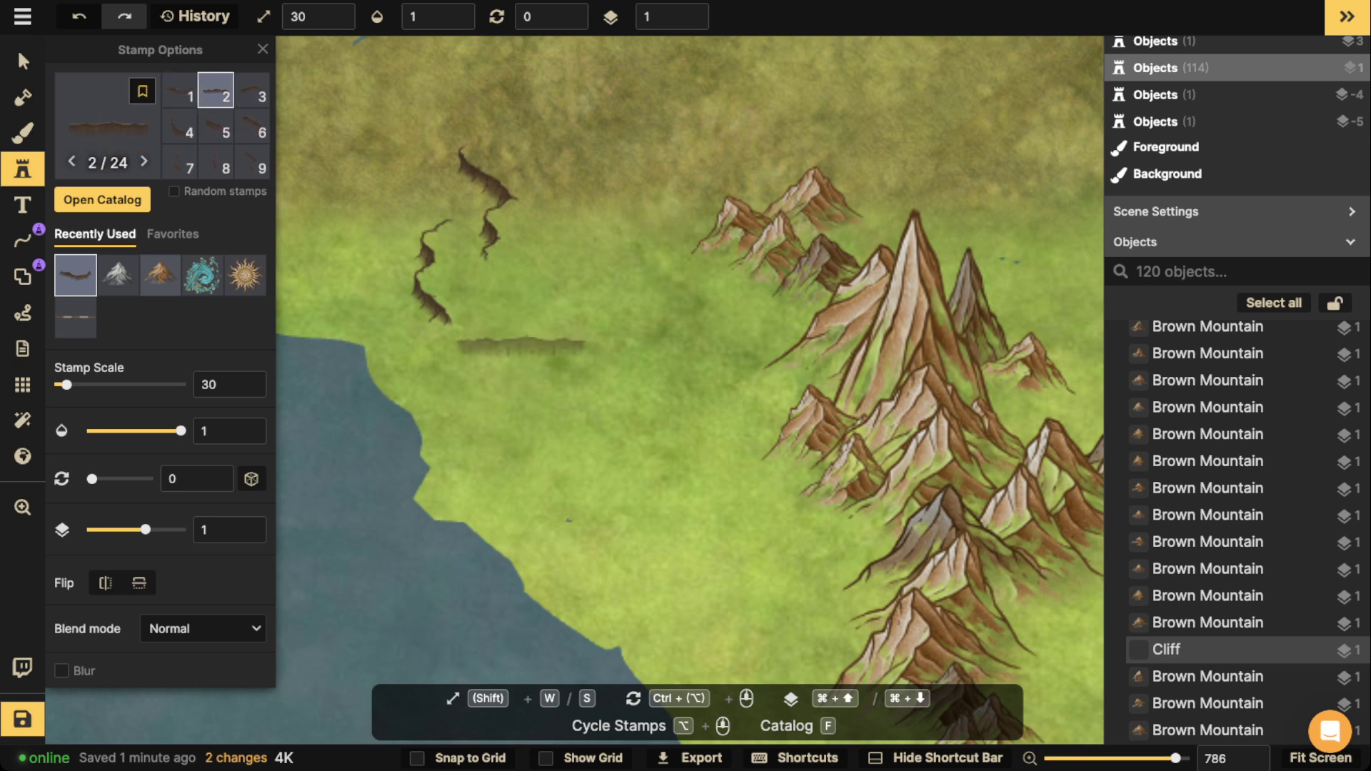
{"action": "left_click", "coordinate": [468, 361]}
{"action": "scroll", "coordinate": [562, 285], "scroll_direction": "up", "scroll_amount": 1}
{"action": "scroll", "coordinate": [562, 279], "scroll_direction": "up", "scroll_amount": 2}
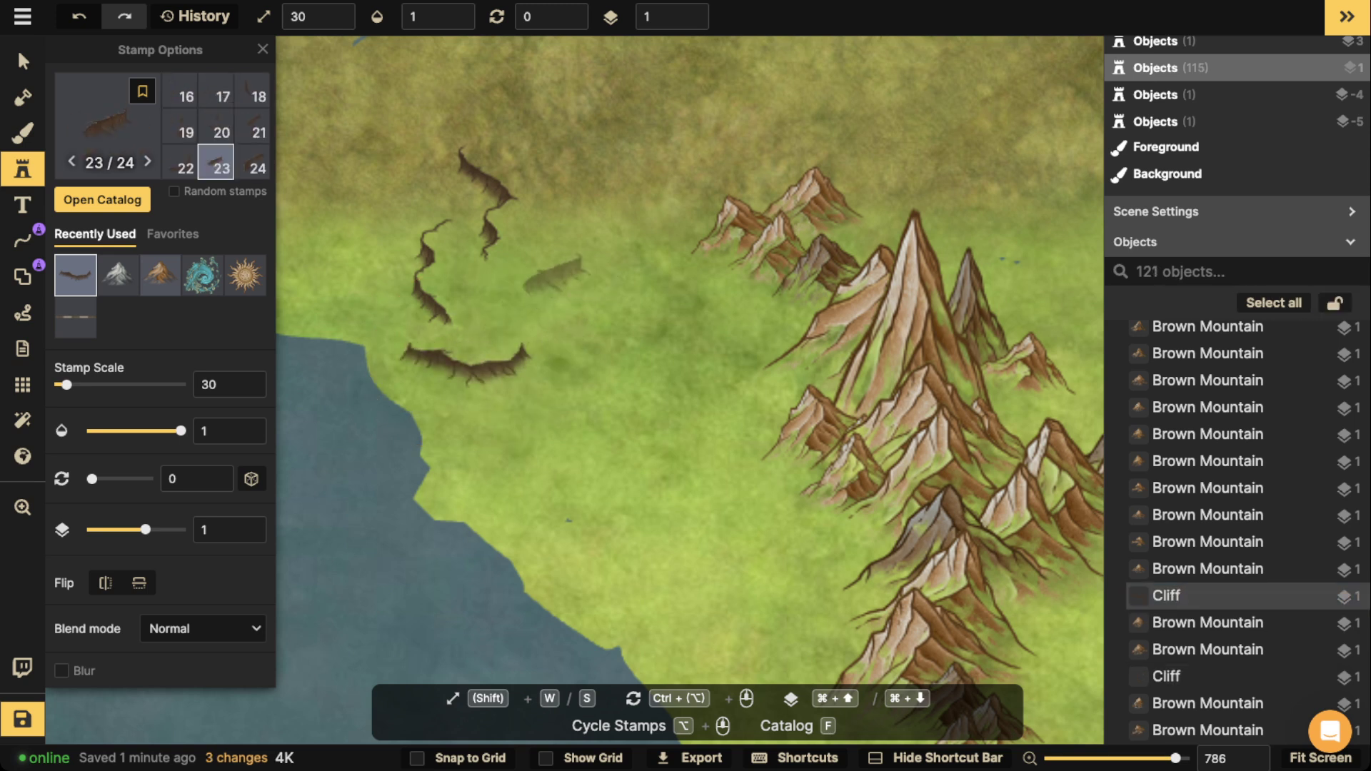
{"action": "left_click", "coordinate": [555, 251]}
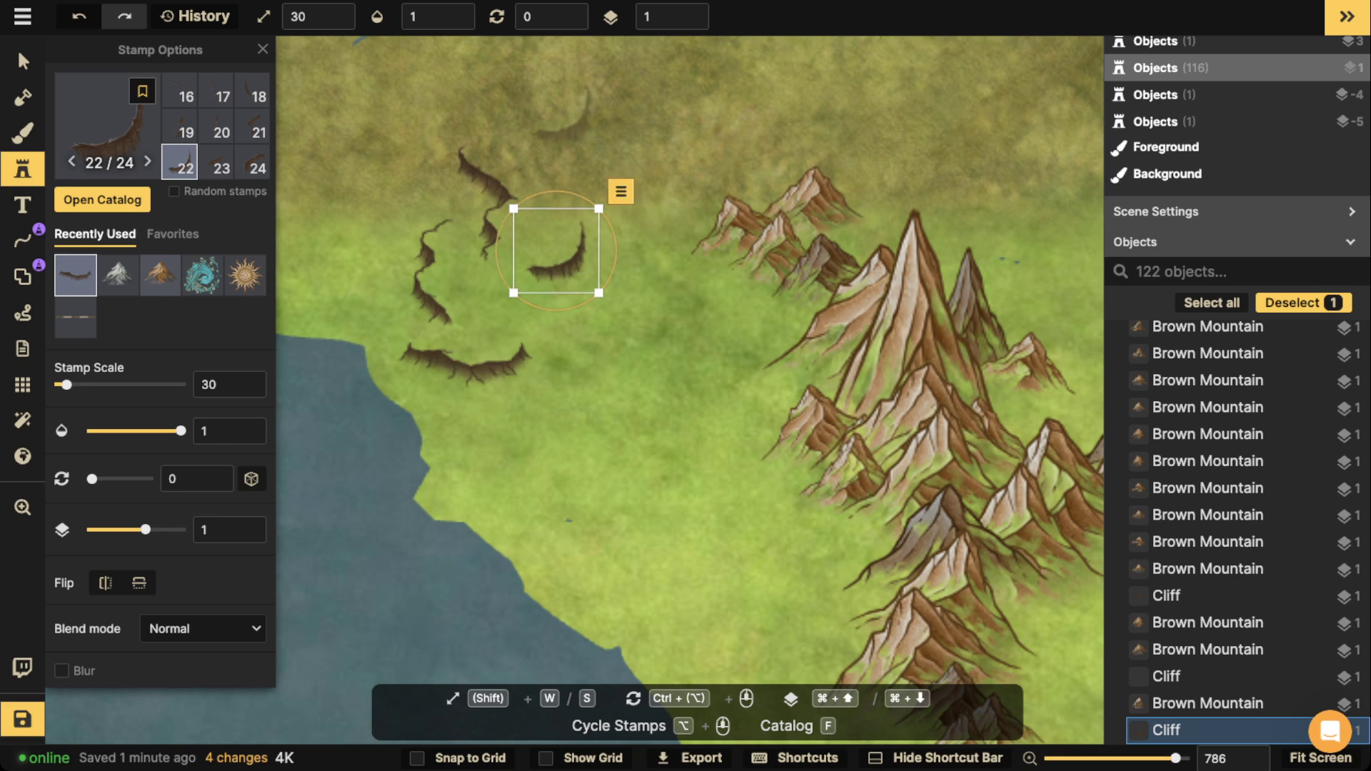
{"action": "scroll", "coordinate": [563, 126], "scroll_direction": "up", "scroll_amount": 1}
{"action": "scroll", "coordinate": [559, 127], "scroll_direction": "down", "scroll_amount": 2}
{"action": "left_click", "coordinate": [512, 130]}
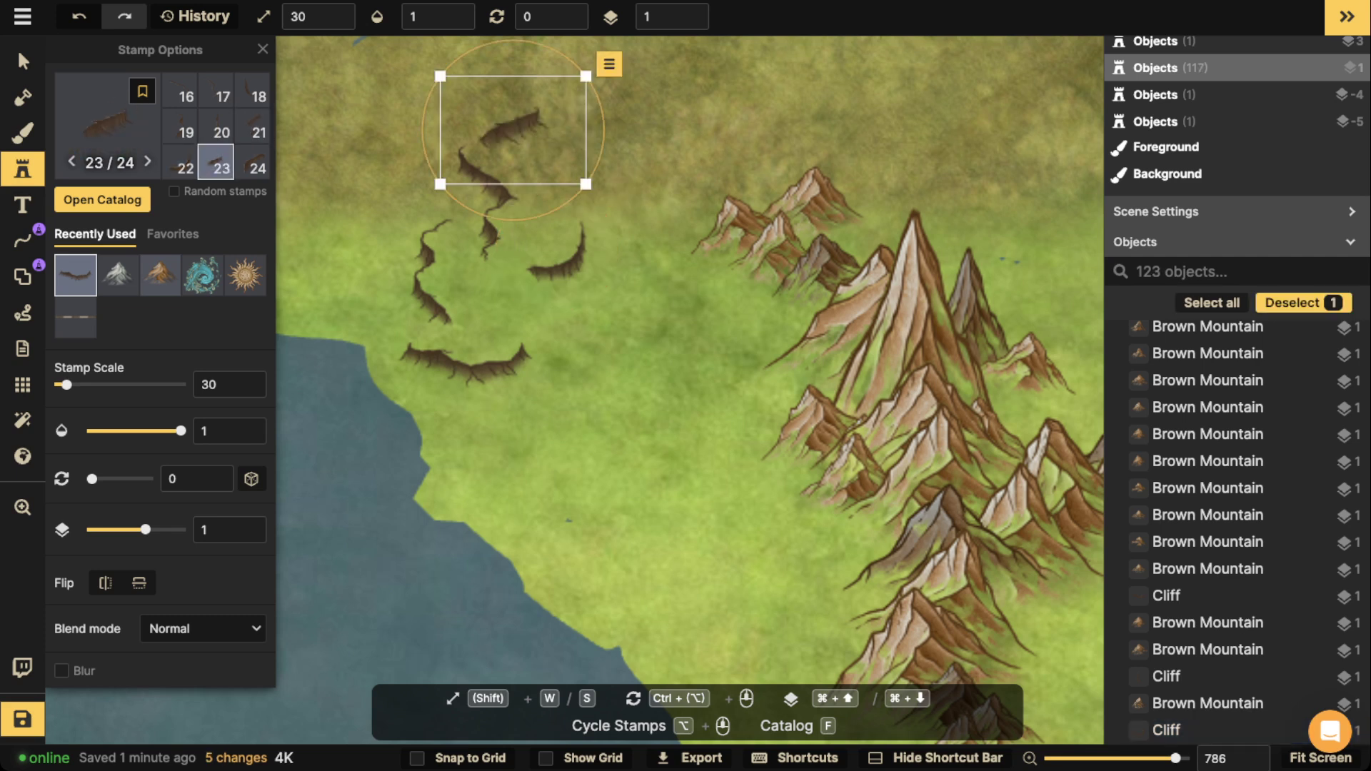
Move cliff variants 7 and 9 against the western foot of the range, one below the other, and deselect them.
{"action": "key", "text": "v"}
{"action": "left_click_drag", "start_coordinate": [492, 202], "coordinate": [628, 165]}
{"action": "left_click", "coordinate": [432, 271]}
{"action": "left_click_drag", "start_coordinate": [432, 271], "coordinate": [808, 401]}
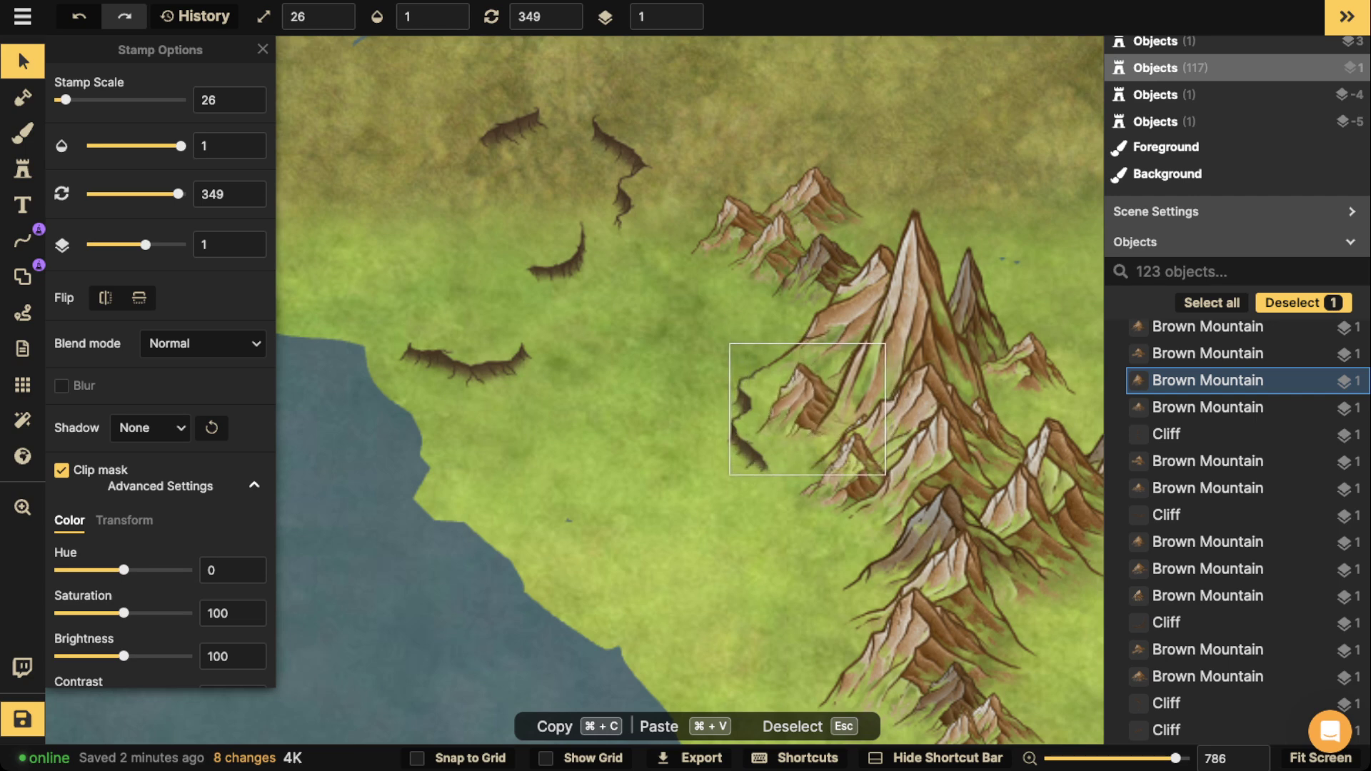
{"action": "key", "text": "Escape"}
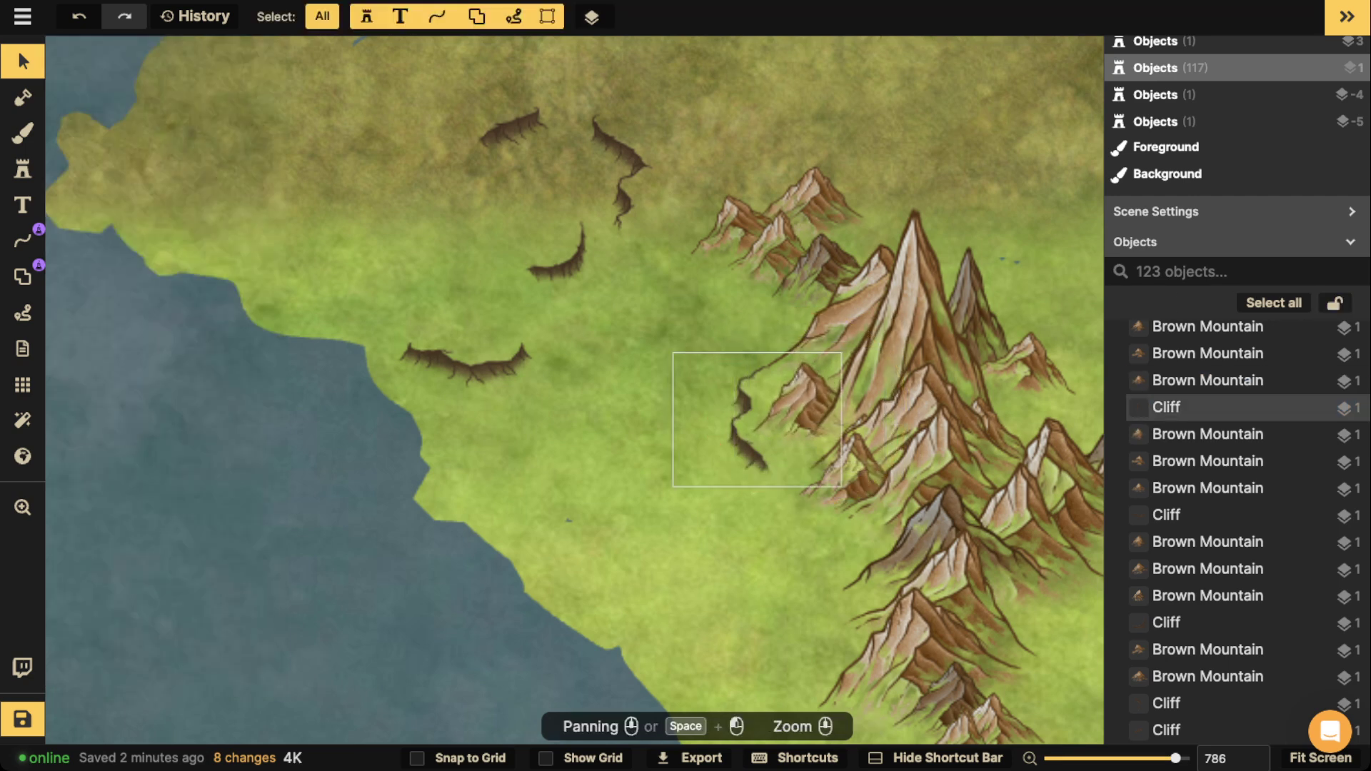
{"action": "left_click", "coordinate": [746, 420]}
{"action": "left_click_drag", "start_coordinate": [624, 167], "coordinate": [827, 549]}
{"action": "key", "text": "Escape"}
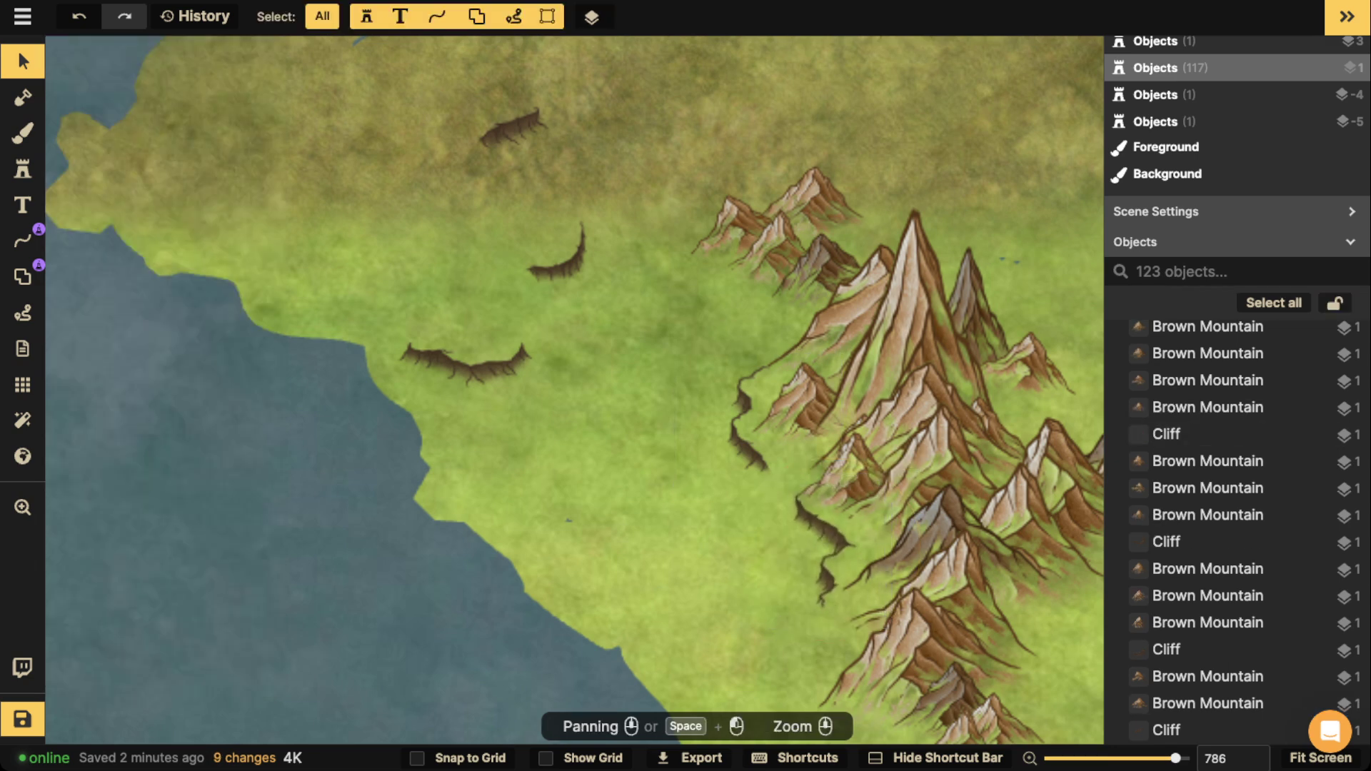
Try repositioning the spare cliffs west of the range and delete all three, variants 1, 22 and 23.
{"action": "left_click_drag", "start_coordinate": [468, 364], "coordinate": [419, 177]}
{"action": "left_click_drag", "start_coordinate": [520, 77], "coordinate": [569, 209]}
{"action": "left_click_drag", "start_coordinate": [714, 322], "coordinate": [712, 459]}
{"action": "left_click_drag", "start_coordinate": [466, 70], "coordinate": [702, 560]}
{"action": "left_click_drag", "start_coordinate": [702, 560], "coordinate": [670, 427]}
{"action": "key", "text": "Delete"}
{"action": "left_click", "coordinate": [533, 223]}
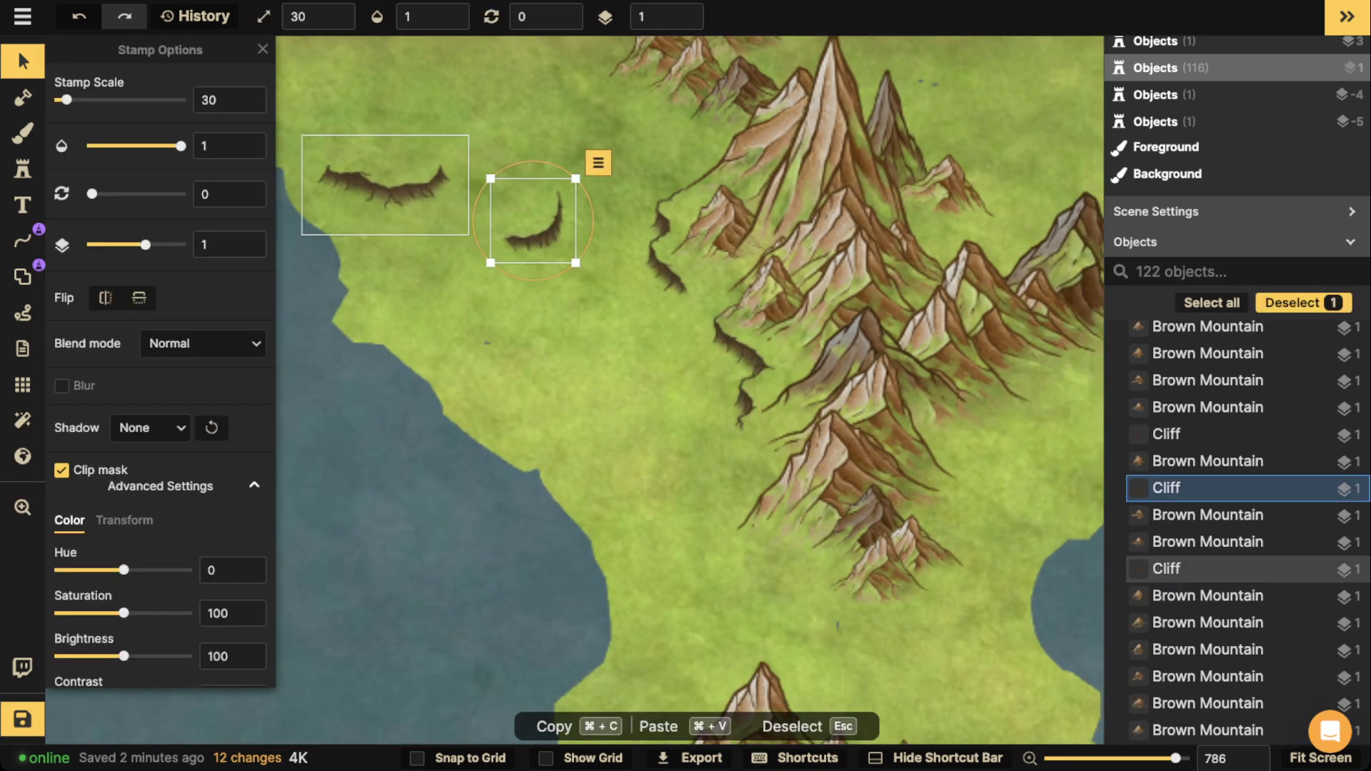
{"action": "key", "text": "Delete"}
{"action": "left_click", "coordinate": [386, 187]}
{"action": "key", "text": "Delete"}
Place cliff variant 7 at scale 20 and rotation 345 at the southwestern foot of the range.
{"action": "scroll", "coordinate": [505, 207], "scroll_direction": "down", "scroll_amount": 2}
{"action": "left_click_drag", "start_coordinate": [543, 222], "coordinate": [597, 307]}
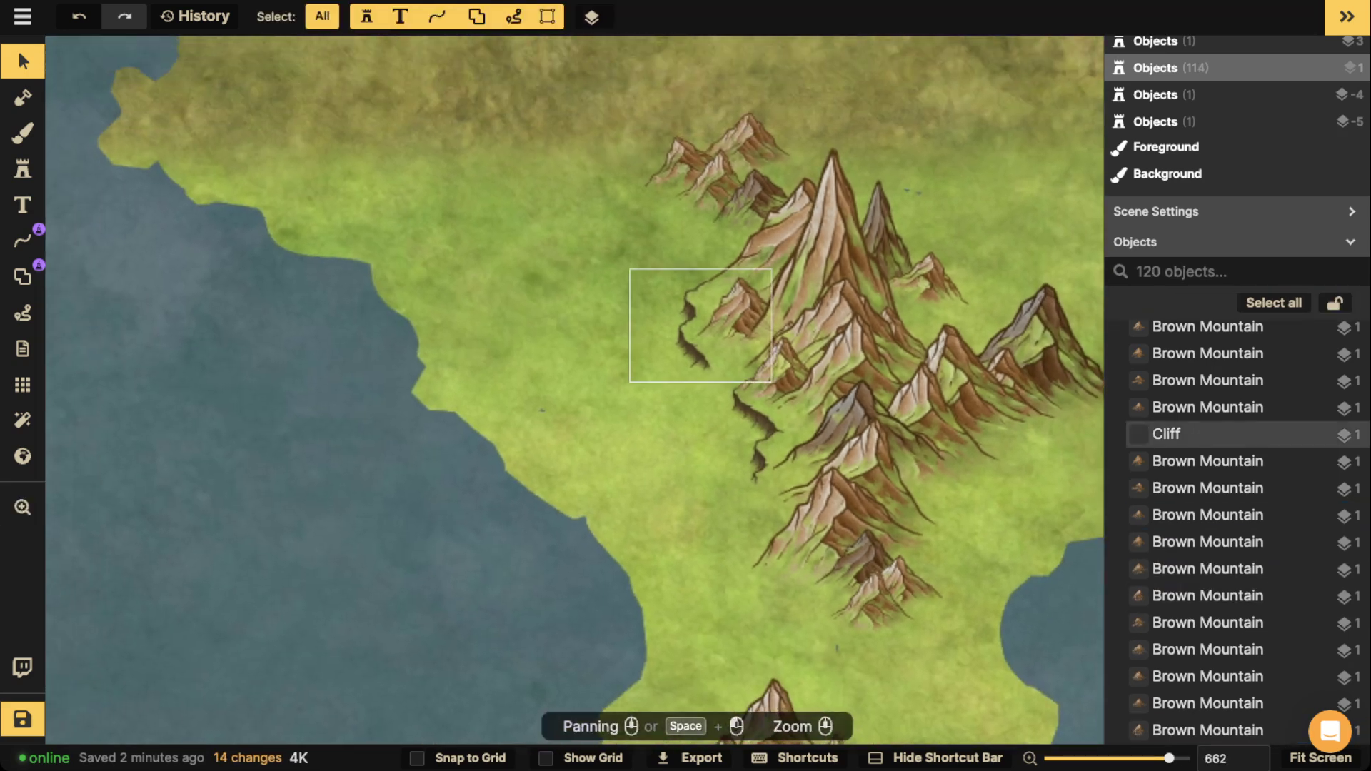
{"action": "left_click", "coordinate": [690, 334]}
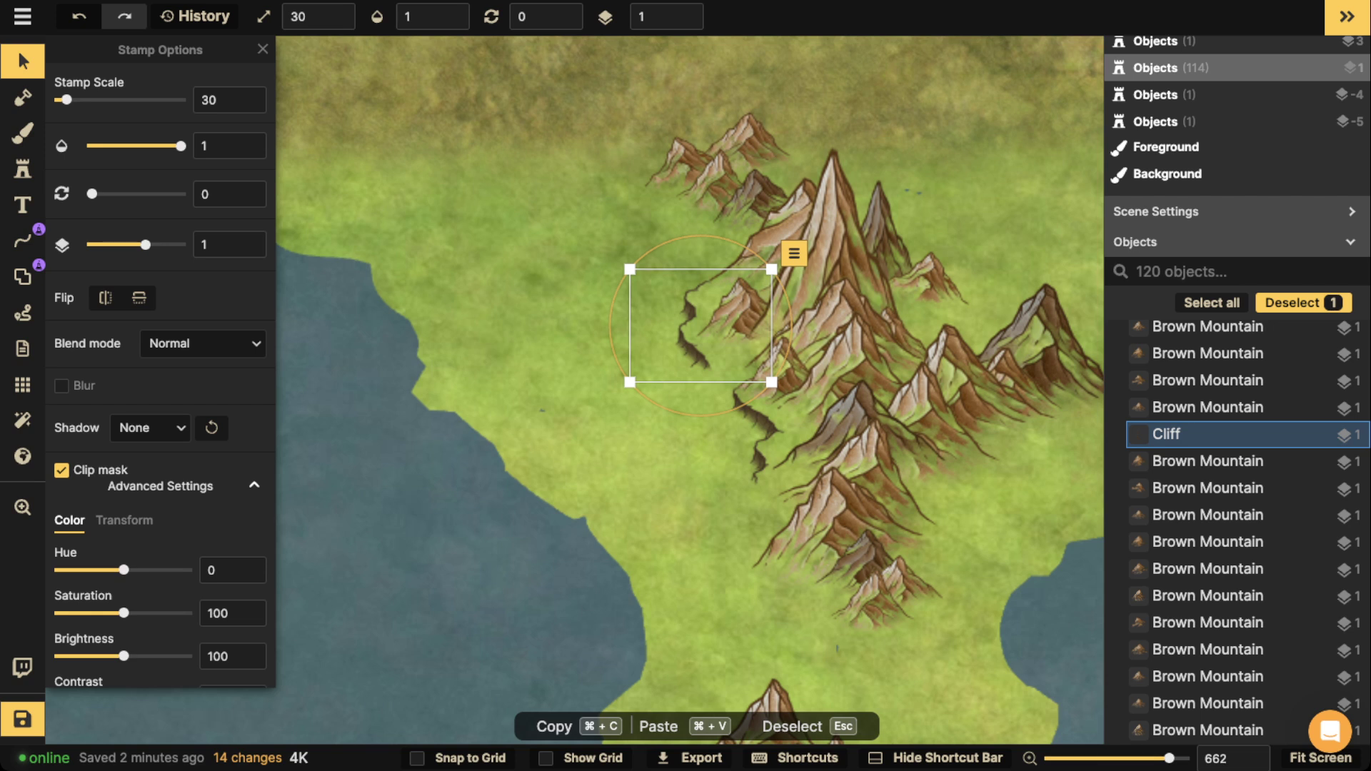
{"action": "scroll", "coordinate": [596, 411], "scroll_direction": "up", "scroll_amount": 3}
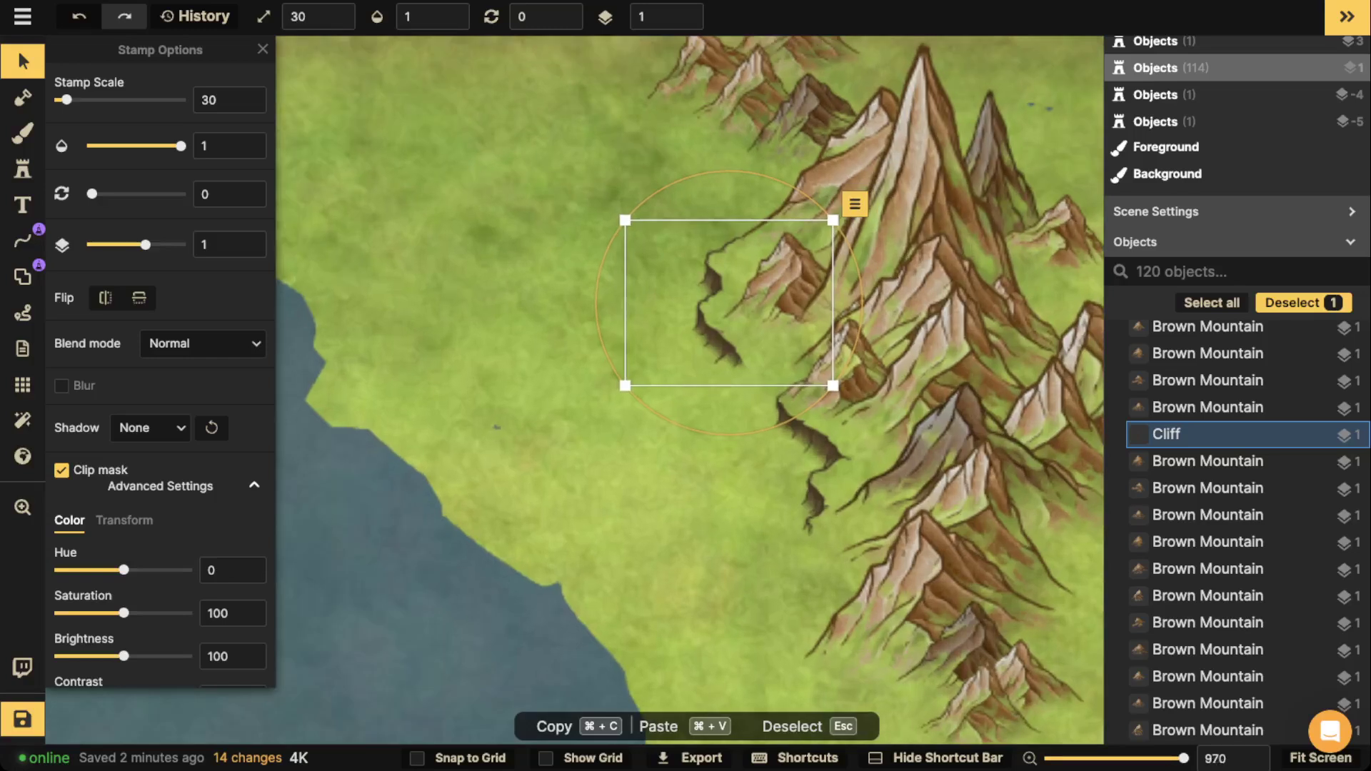
{"action": "key", "text": "Escape"}
{"action": "left_click", "coordinate": [22, 169]}
{"action": "left_click_drag", "start_coordinate": [527, 428], "coordinate": [379, 246]}
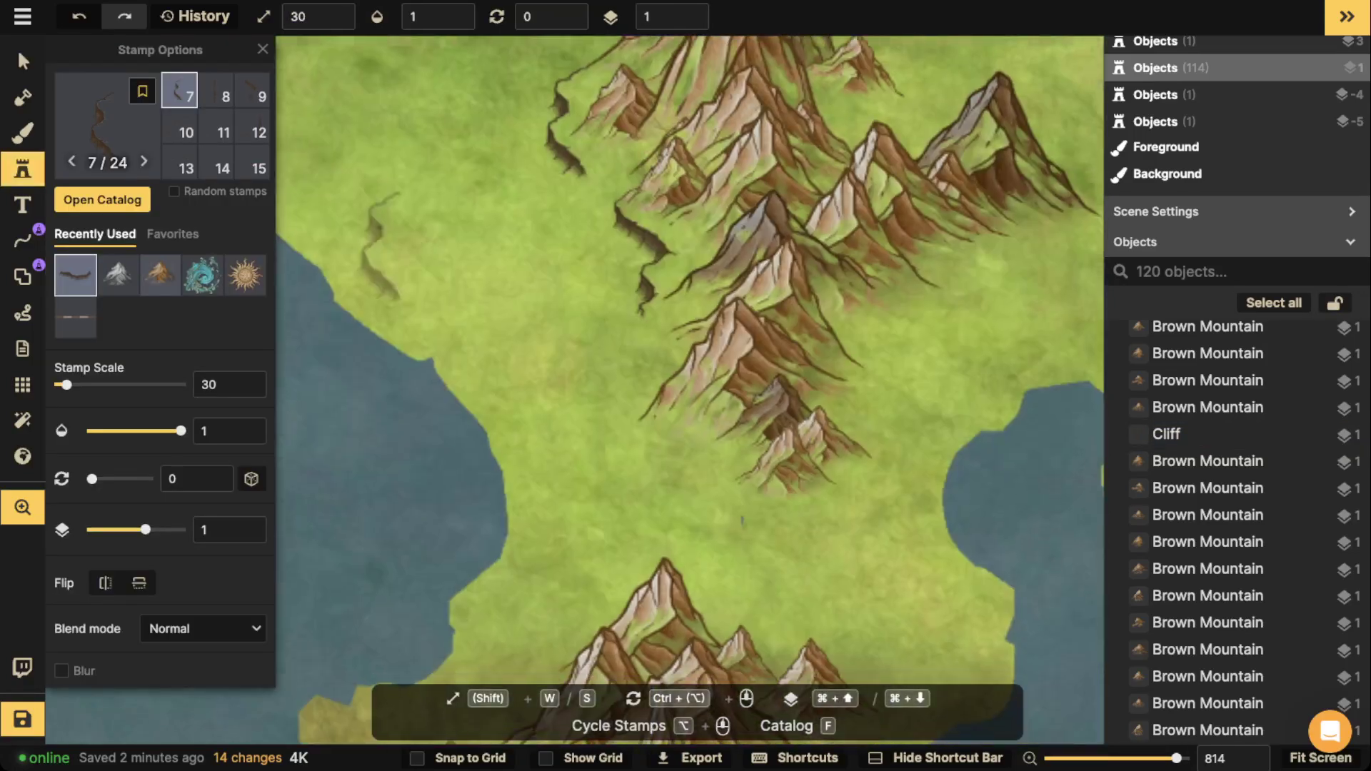
{"action": "scroll", "coordinate": [647, 475], "scroll_direction": "down", "scroll_amount": 3}
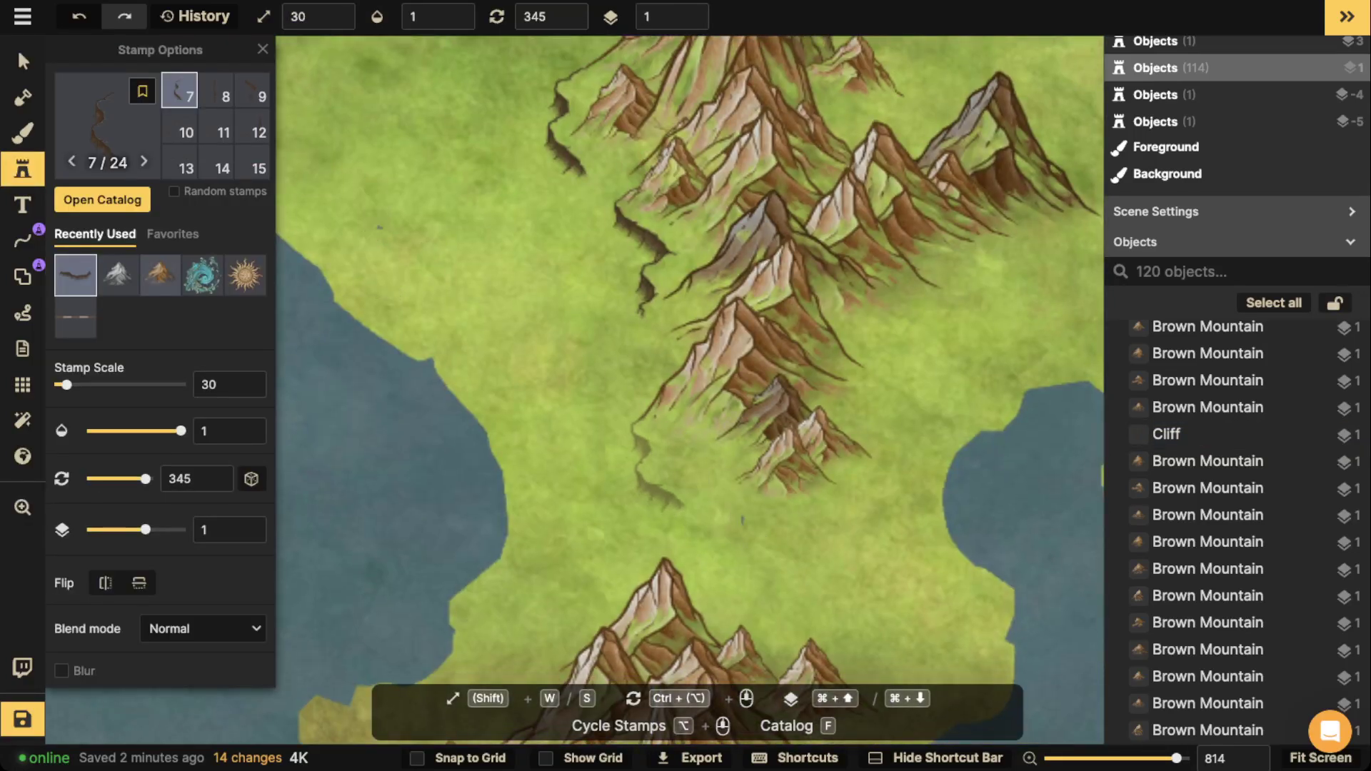
{"action": "key", "text": "s"}
{"action": "left_click", "coordinate": [648, 446]}
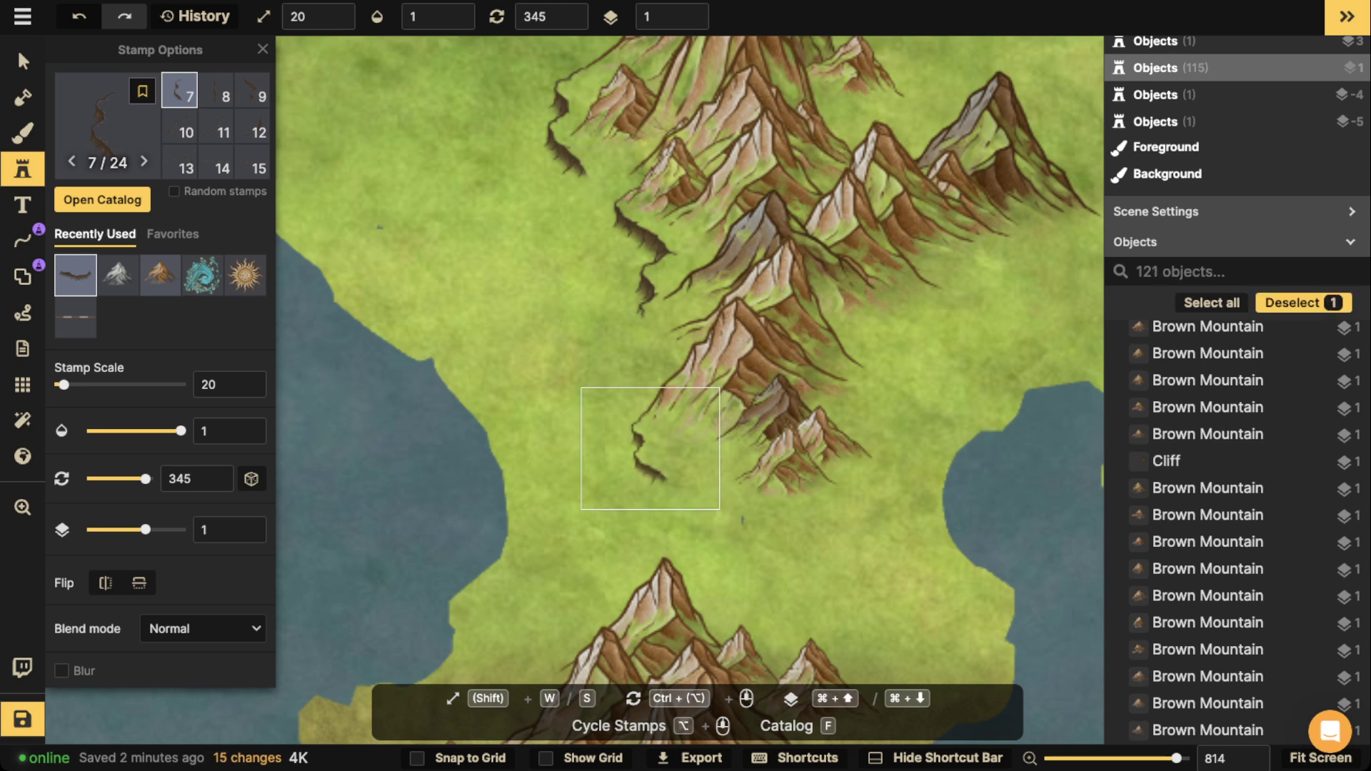
Place cliff variant 5 at scale 20 and rotation 0 below the small peaks at the range's northwestern end.
{"action": "left_click_drag", "start_coordinate": [616, 253], "coordinate": [576, 384]}
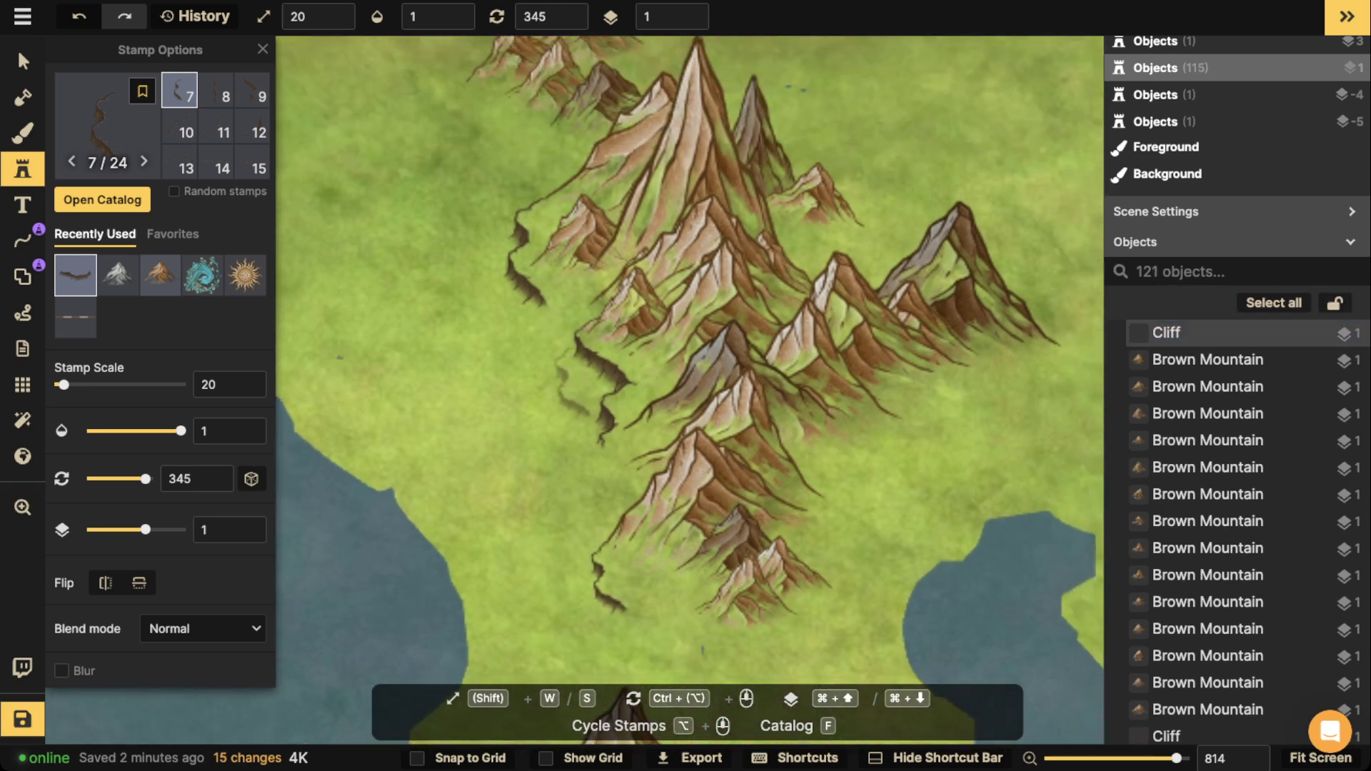
{"action": "scroll", "coordinate": [568, 388], "scroll_direction": "up", "scroll_amount": 3}
{"action": "scroll", "coordinate": [554, 390], "scroll_direction": "up", "scroll_amount": 10}
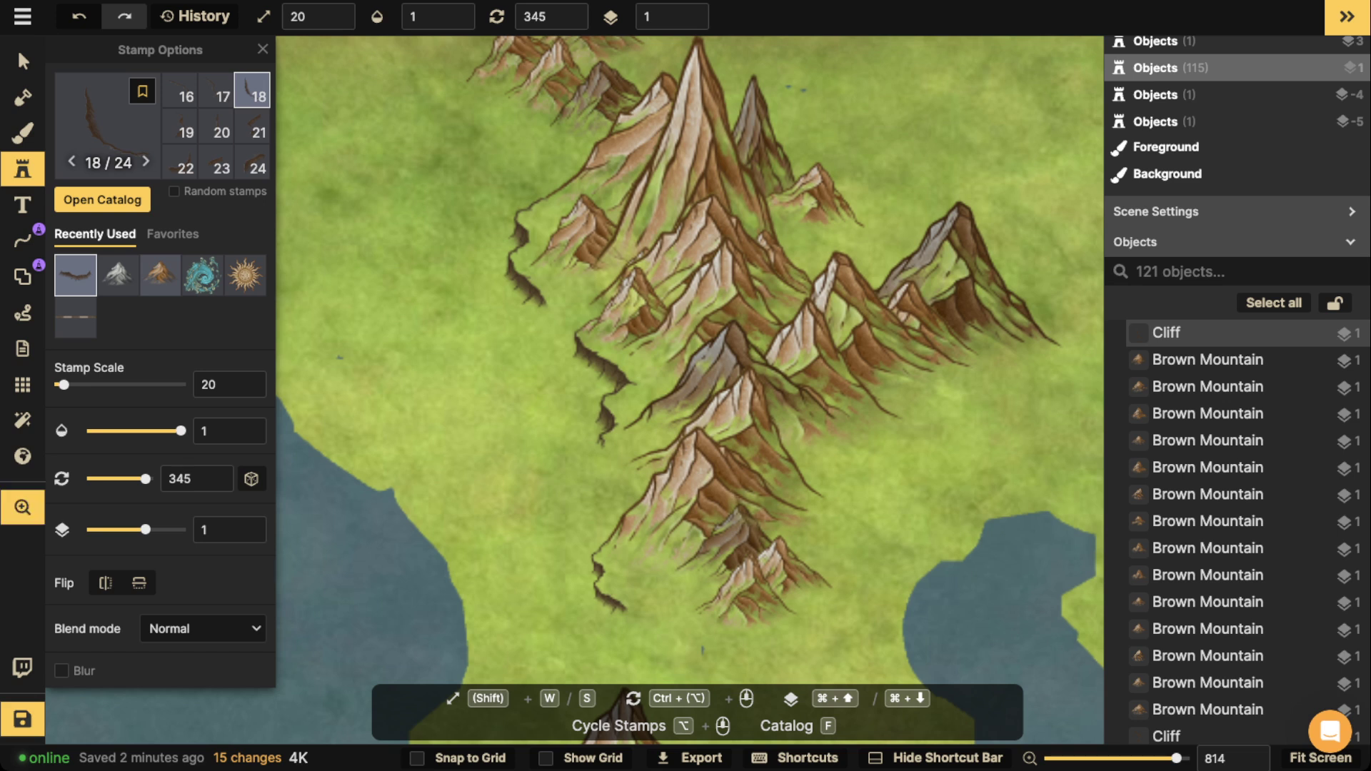
{"action": "left_click_drag", "start_coordinate": [466, 118], "coordinate": [633, 242]}
{"action": "scroll", "coordinate": [633, 242], "scroll_direction": "up", "scroll_amount": 1}
{"action": "scroll", "coordinate": [636, 243], "scroll_direction": "up", "scroll_amount": 8}
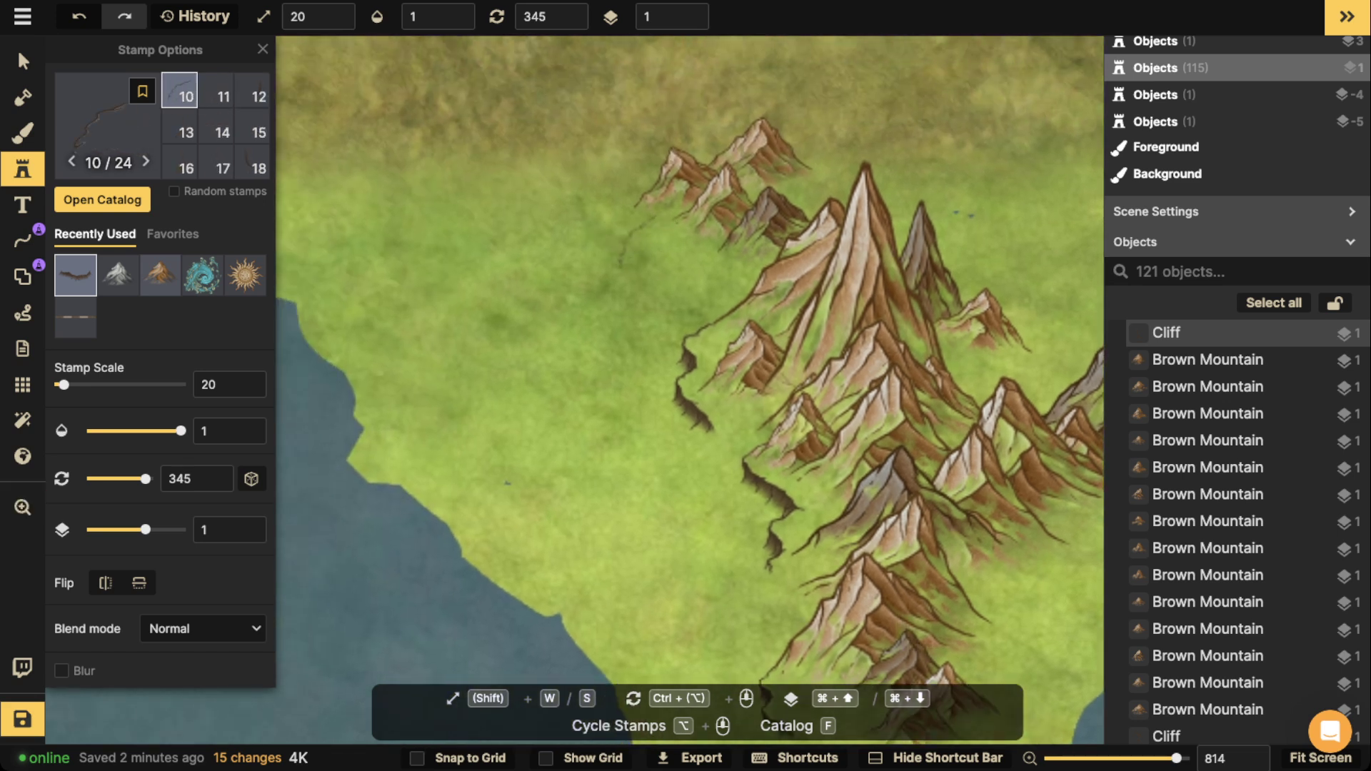
{"action": "scroll", "coordinate": [636, 243], "scroll_direction": "up", "scroll_amount": 3}
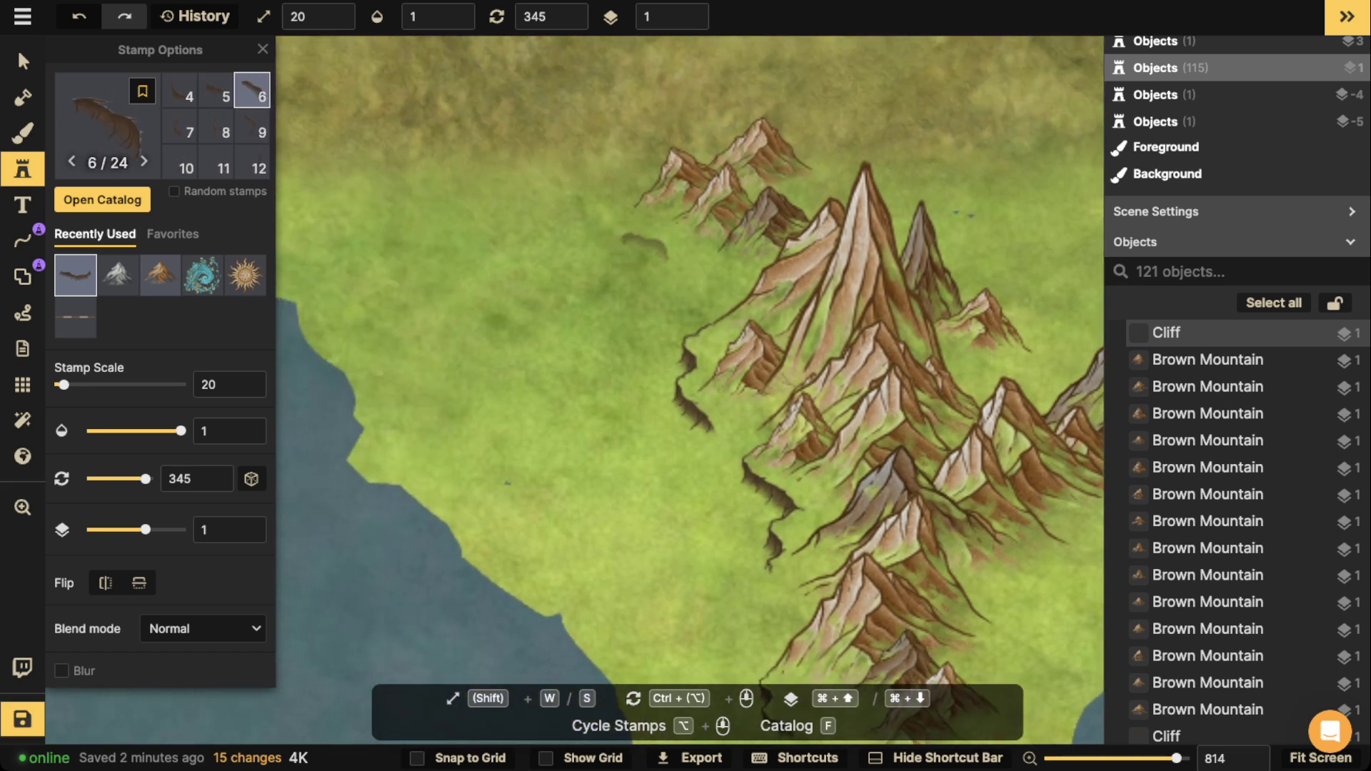
{"action": "scroll", "coordinate": [644, 240], "scroll_direction": "down", "scroll_amount": 1}
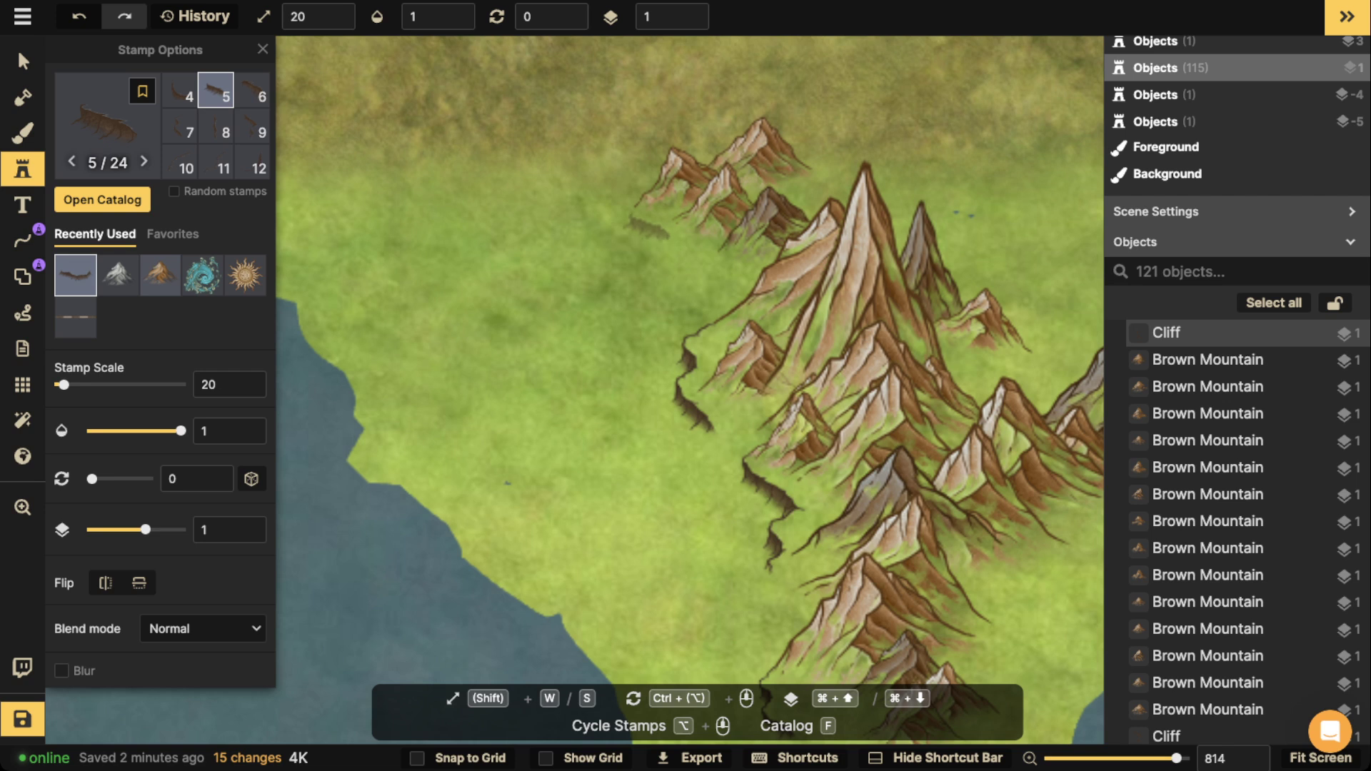
{"action": "left_click", "coordinate": [646, 223]}
{"action": "scroll", "coordinate": [646, 223], "scroll_direction": "up", "scroll_amount": 2}
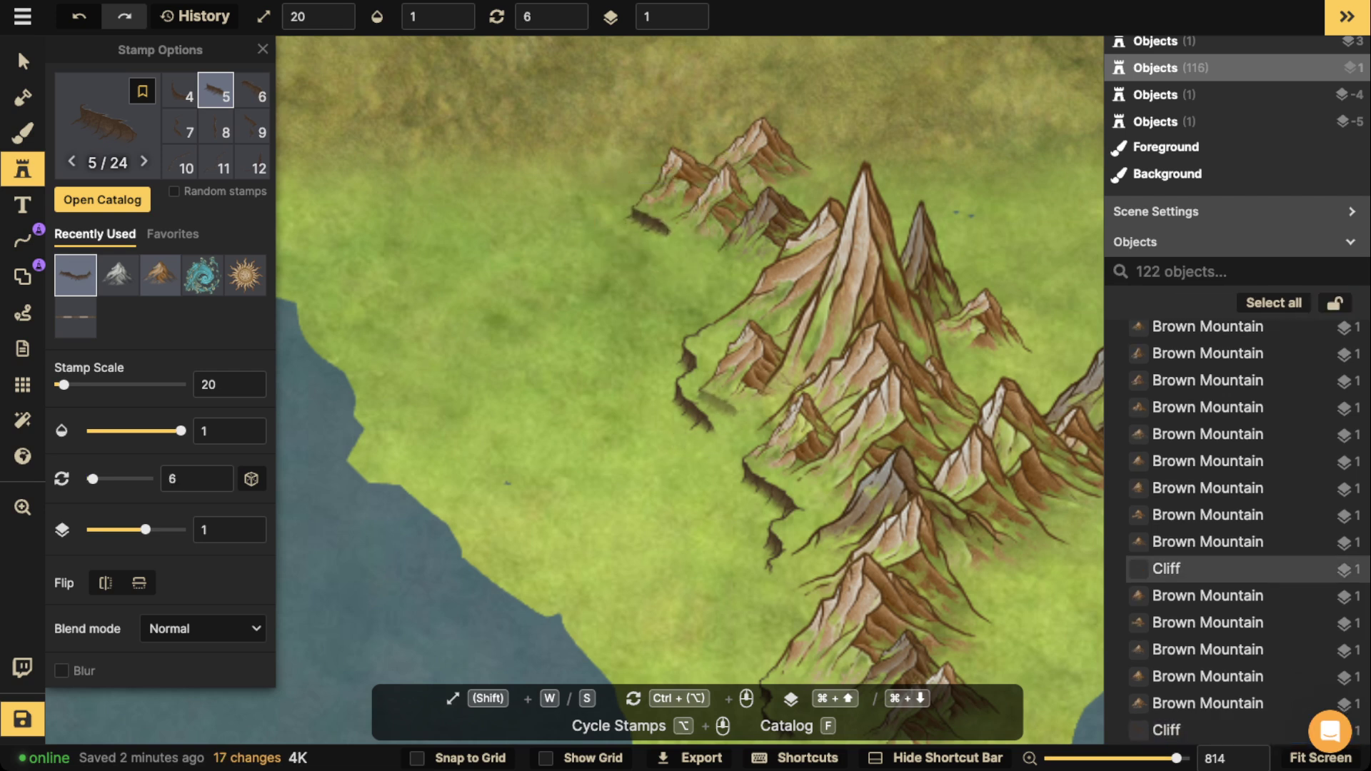
Place two cliff stamps of variant 5 at scale 20 and rotation 6 along the range's southwestern foot, one below the other.
{"action": "left_click", "coordinate": [809, 490]}
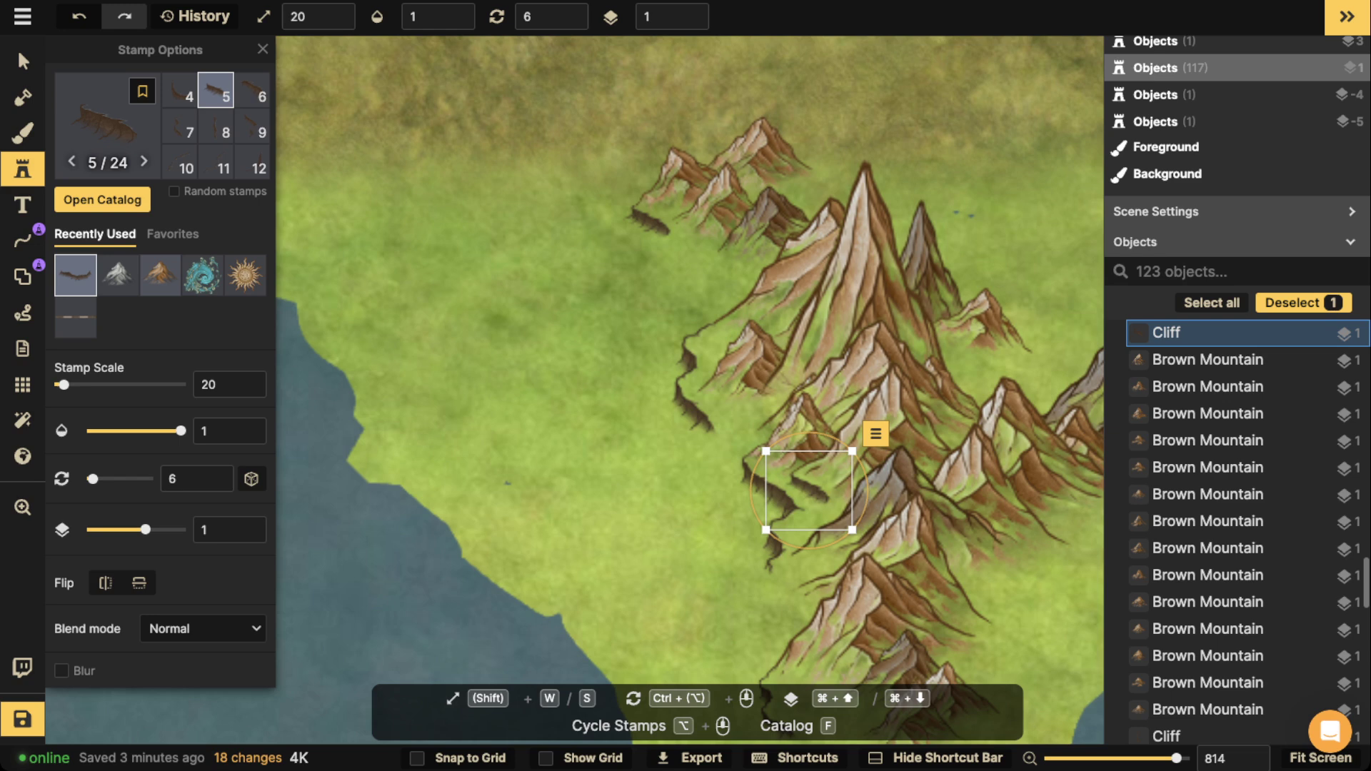
{"action": "key", "text": "space"}
{"action": "left_click_drag", "start_coordinate": [800, 538], "coordinate": [788, 414]}
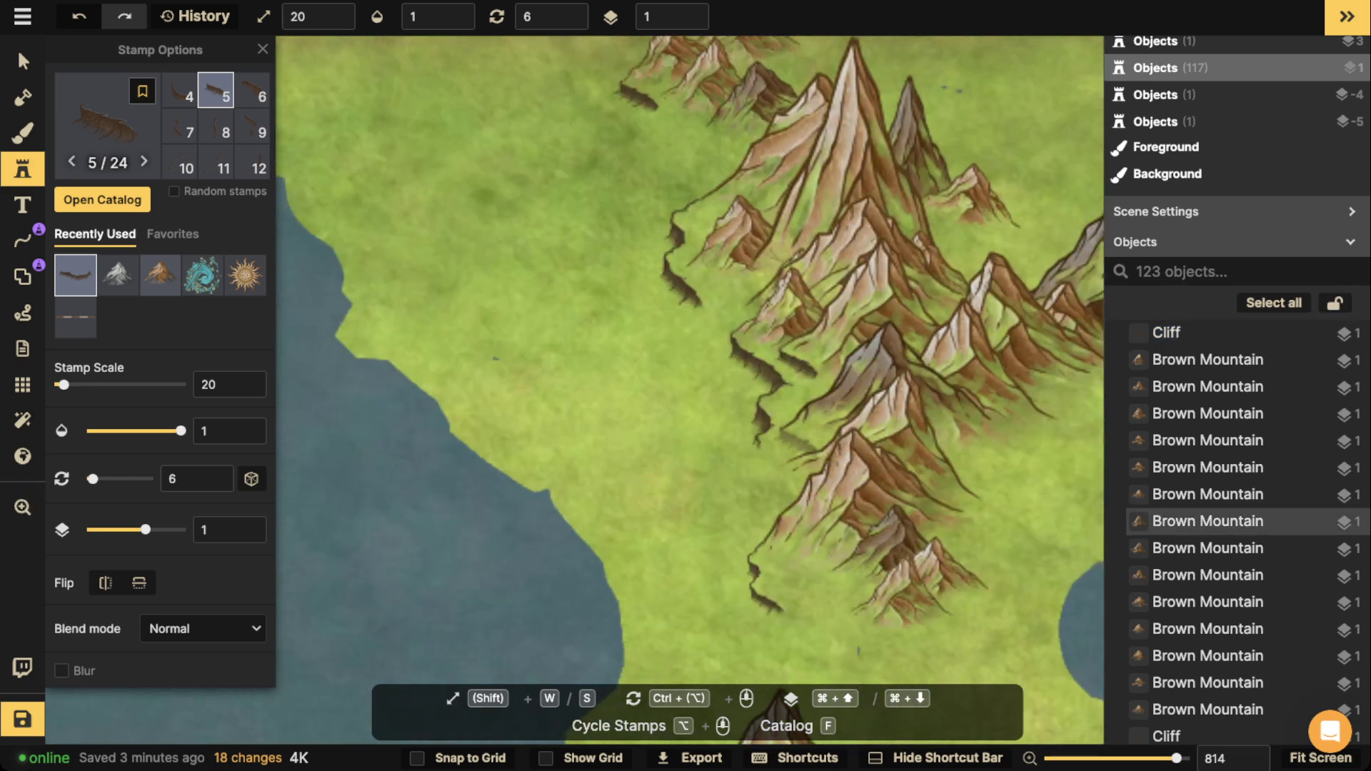
{"action": "left_click", "coordinate": [806, 438]}
{"action": "key", "text": "space"}
{"action": "left_click_drag", "start_coordinate": [759, 290], "coordinate": [755, 393]}
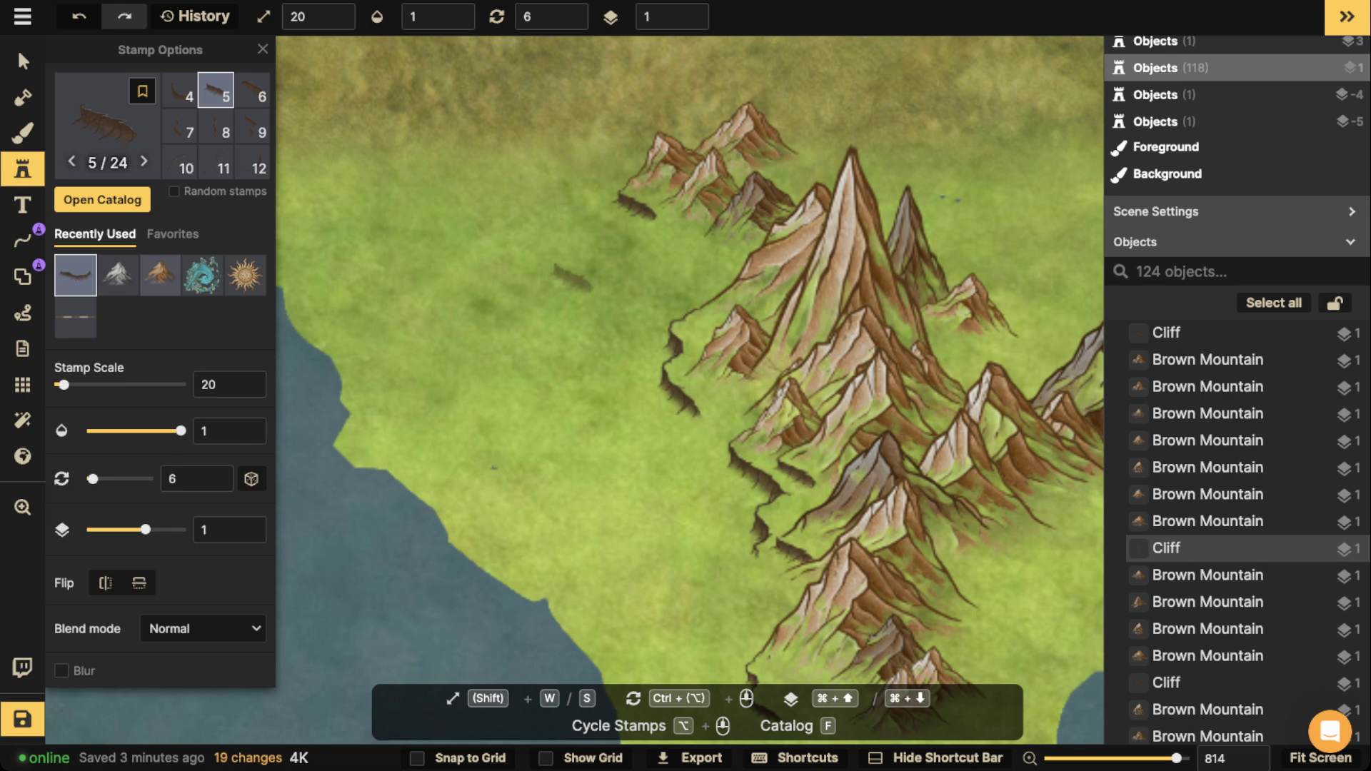
Place cliff variant 21 at scale 30 and rotation 12 on the grassland just west of the upper foothill cliffs.
{"action": "scroll", "coordinate": [455, 270], "scroll_direction": "up", "scroll_amount": 2}
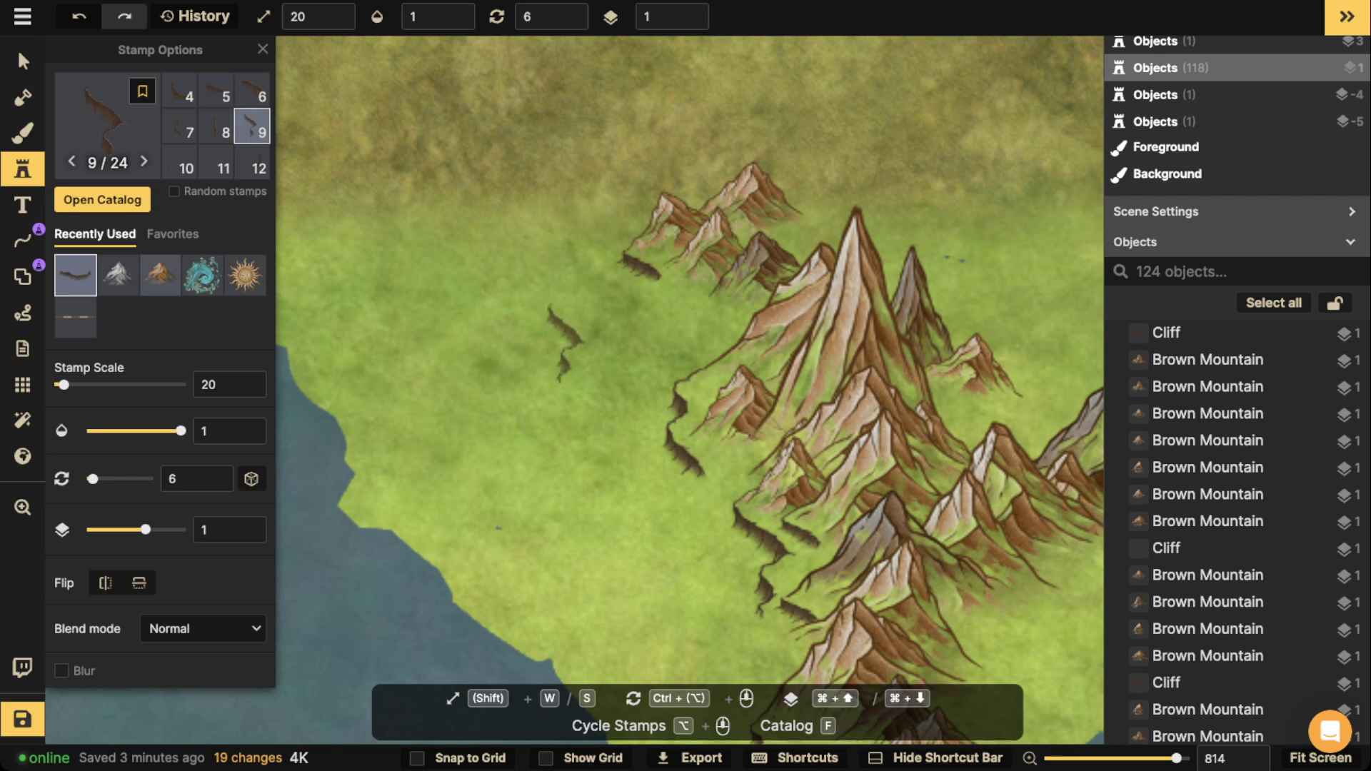
{"action": "scroll", "coordinate": [566, 343], "scroll_direction": "down", "scroll_amount": 3}
{"action": "scroll", "coordinate": [646, 389], "scroll_direction": "up", "scroll_amount": 8}
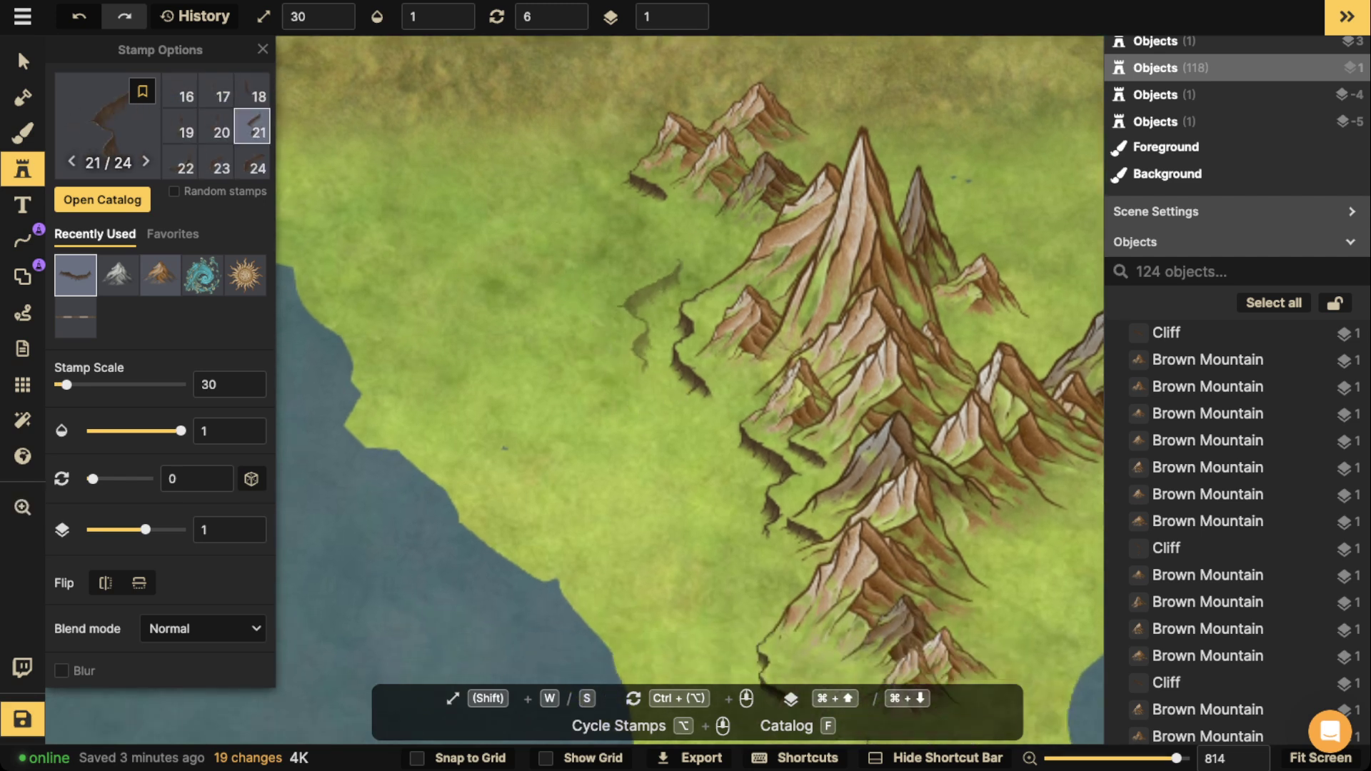
{"action": "left_click", "coordinate": [647, 310]}
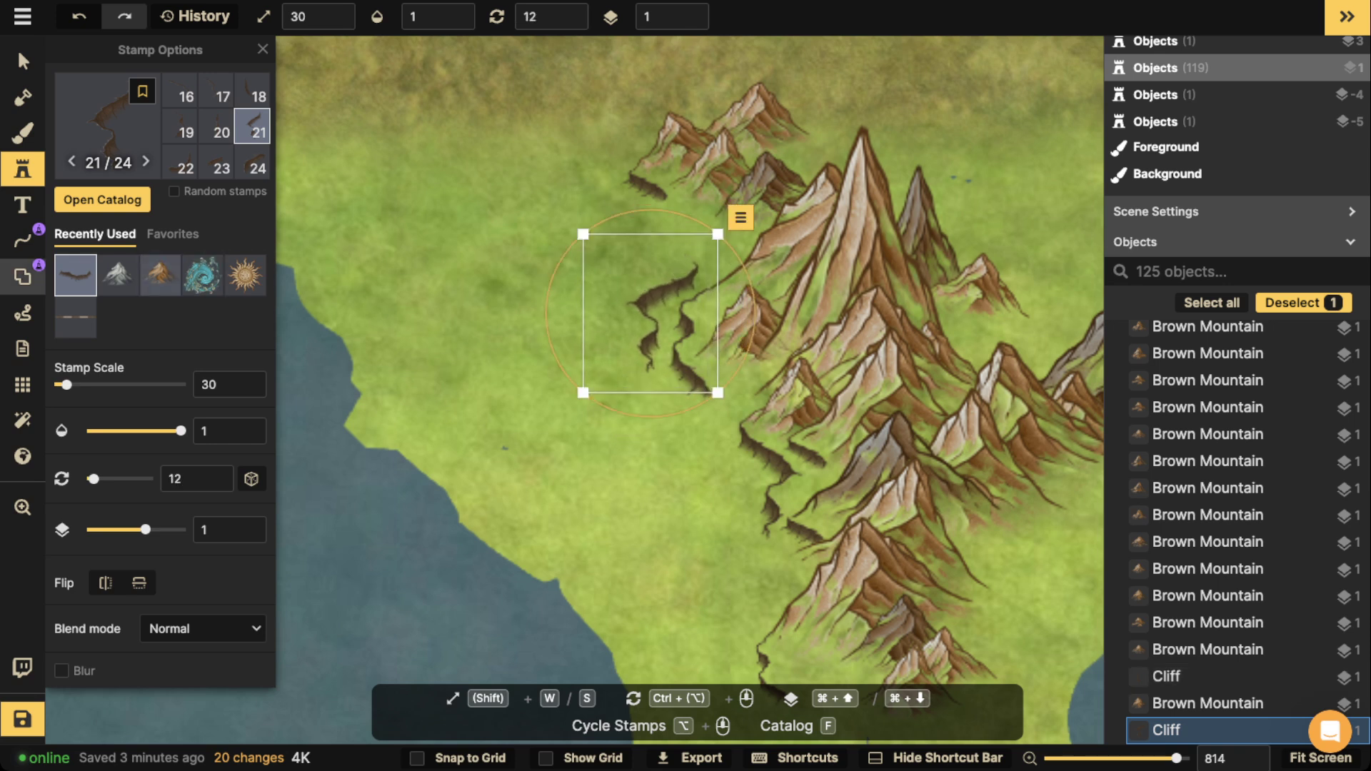
Sketch a white dotted line from the range along the new cliff to the western sea, set its stroke size to 100, and delete it.
{"action": "left_click", "coordinate": [23, 241]}
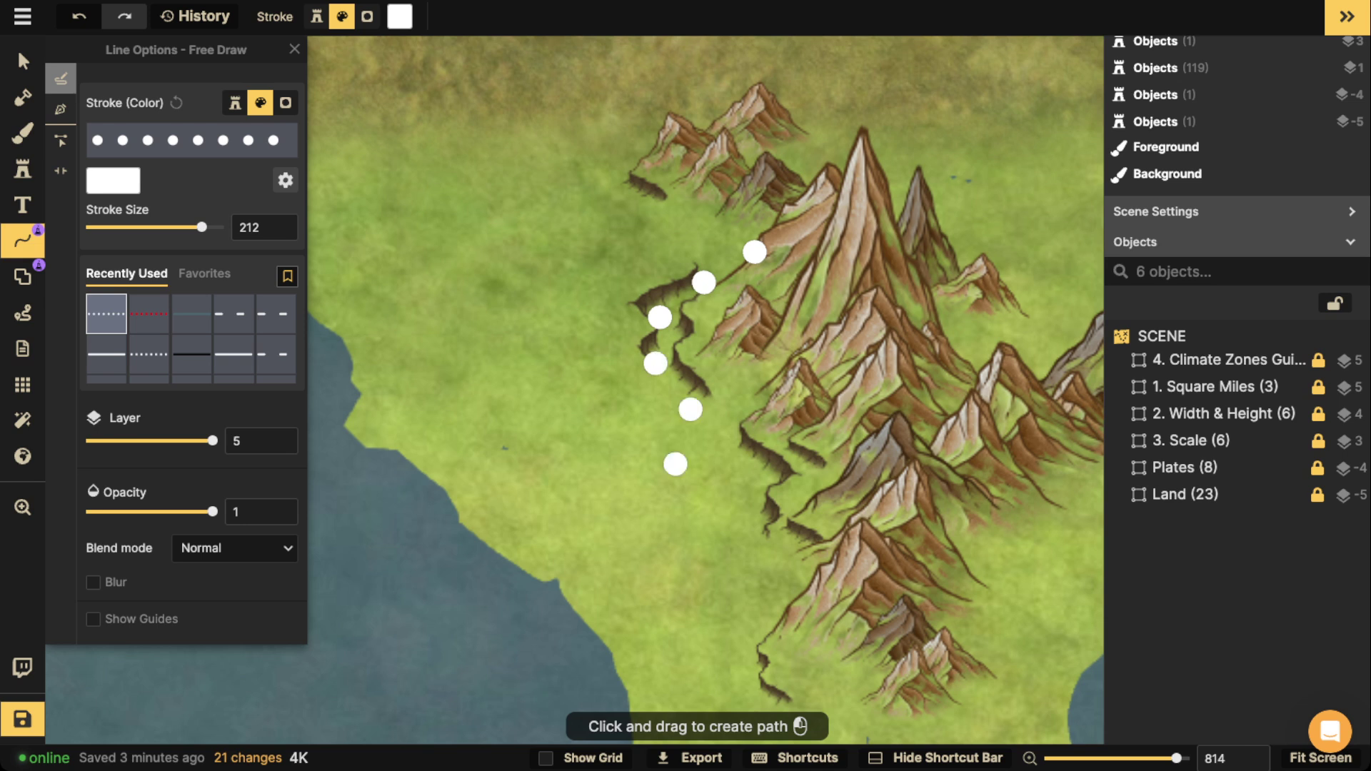
{"action": "left_click_drag", "start_coordinate": [675, 465], "coordinate": [462, 572]}
{"action": "left_click", "coordinate": [263, 227]}
{"action": "type", "text": "100"}
{"action": "key", "text": "Return"}
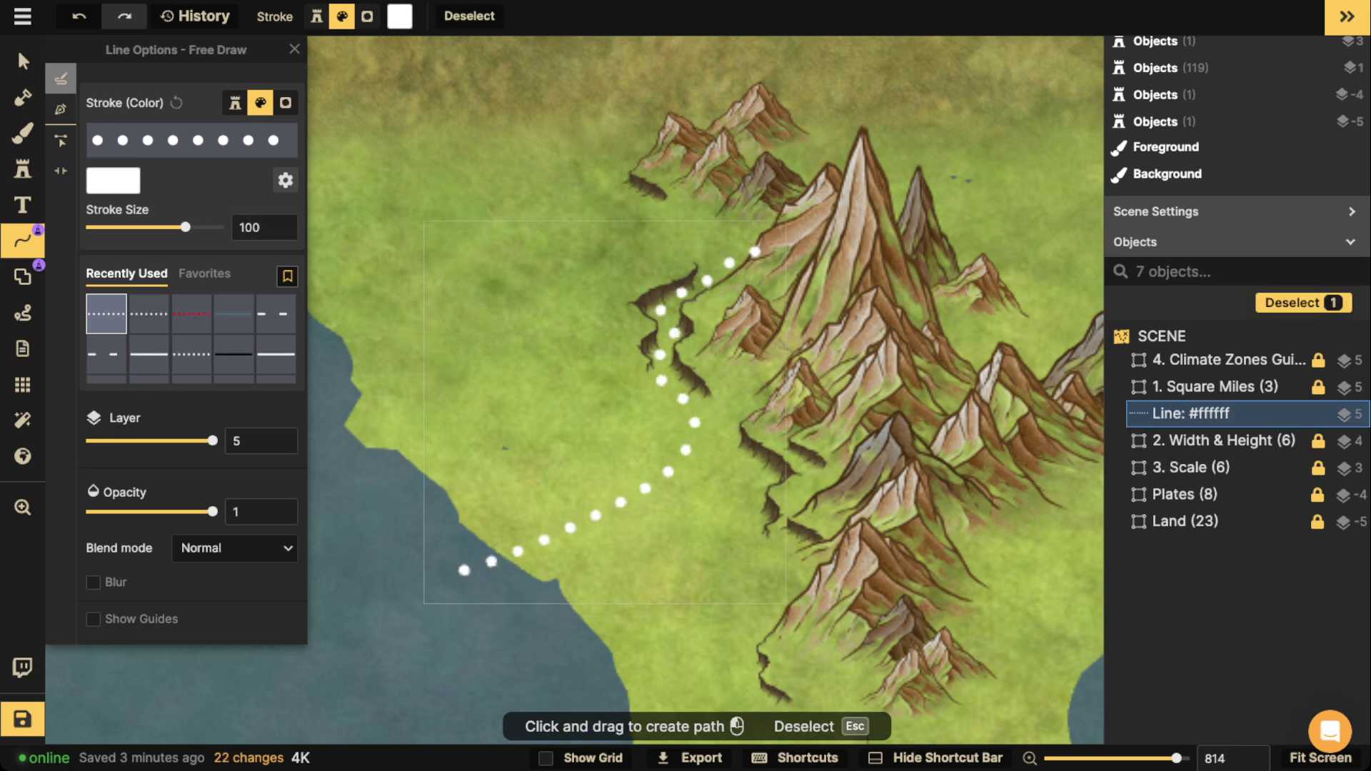
{"action": "key", "text": "Delete"}
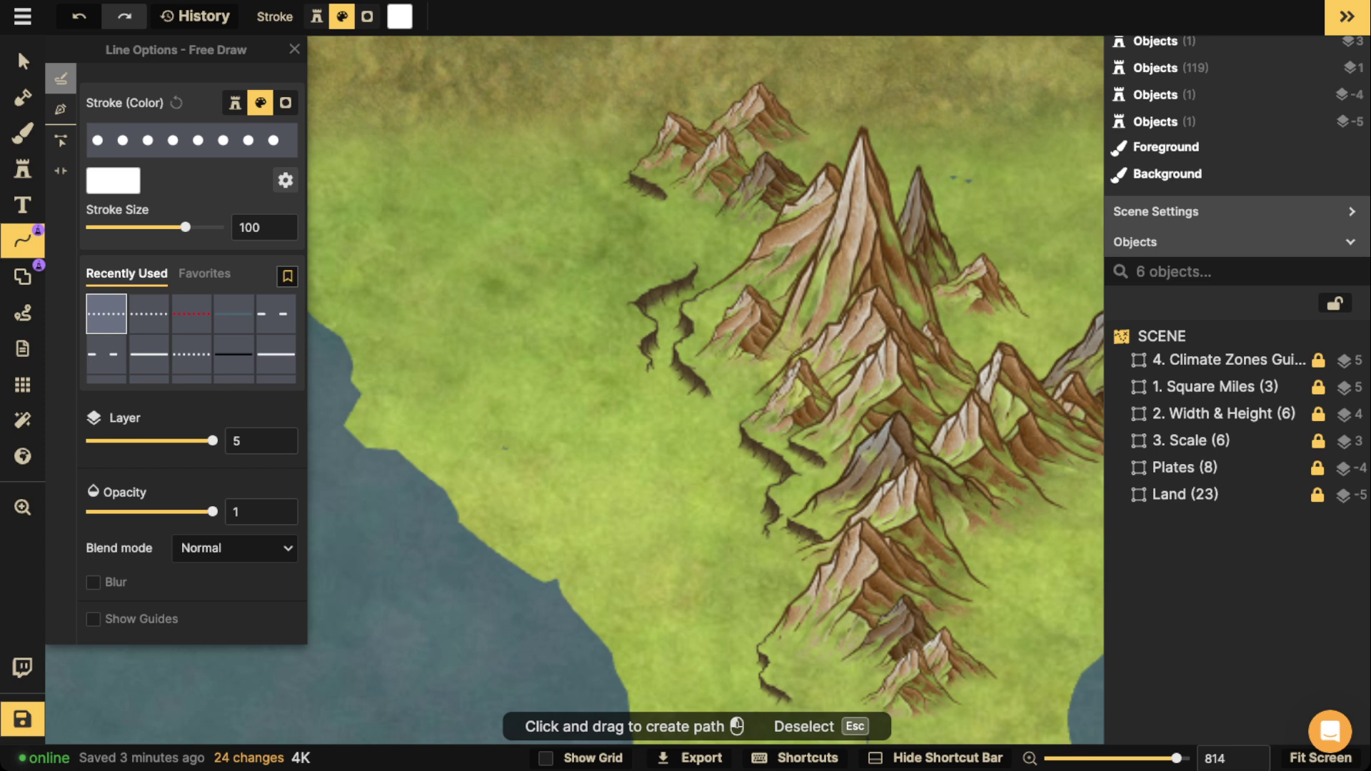
Return to the cliff stamp, choose variant 13, and set its rotation to 357 over the grassland west of the range.
{"action": "left_click", "coordinate": [23, 169]}
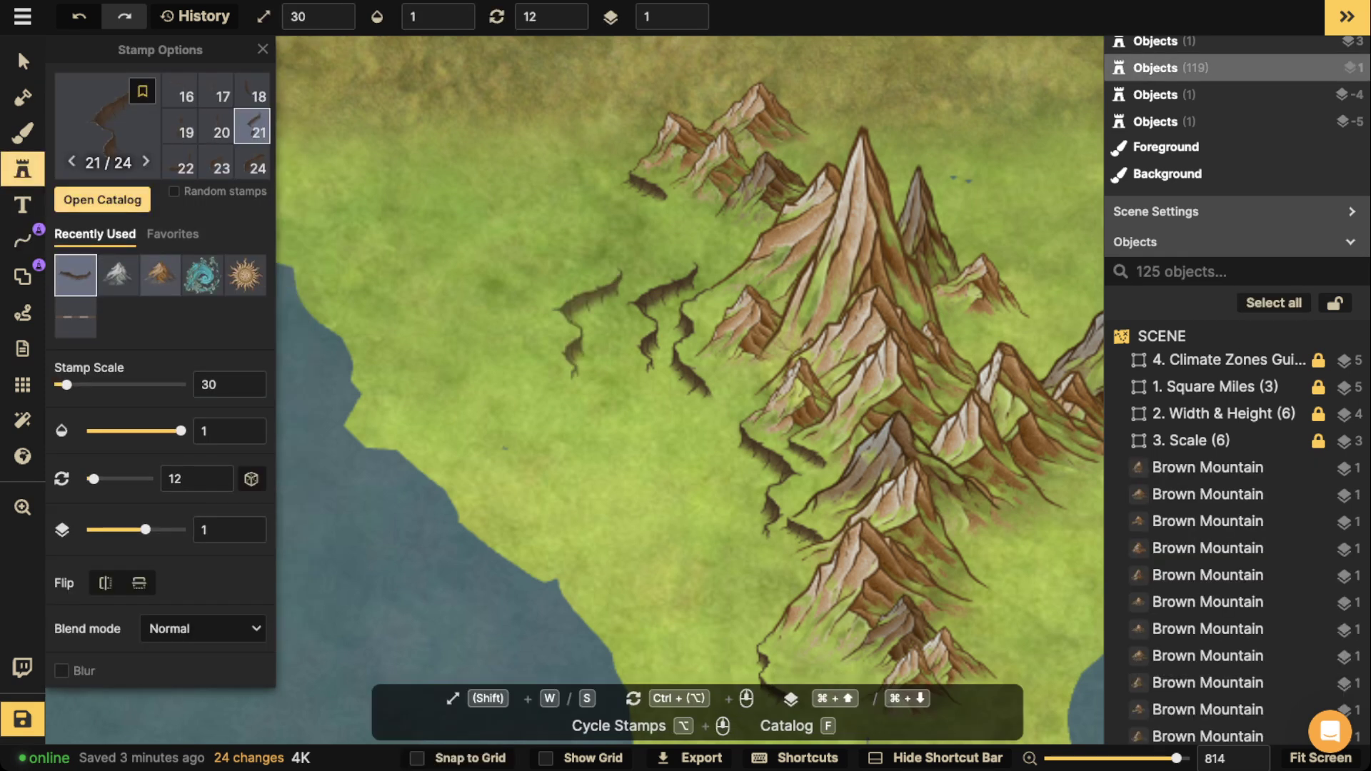
{"action": "scroll", "coordinate": [216, 129], "scroll_direction": "up", "scroll_amount": 4}
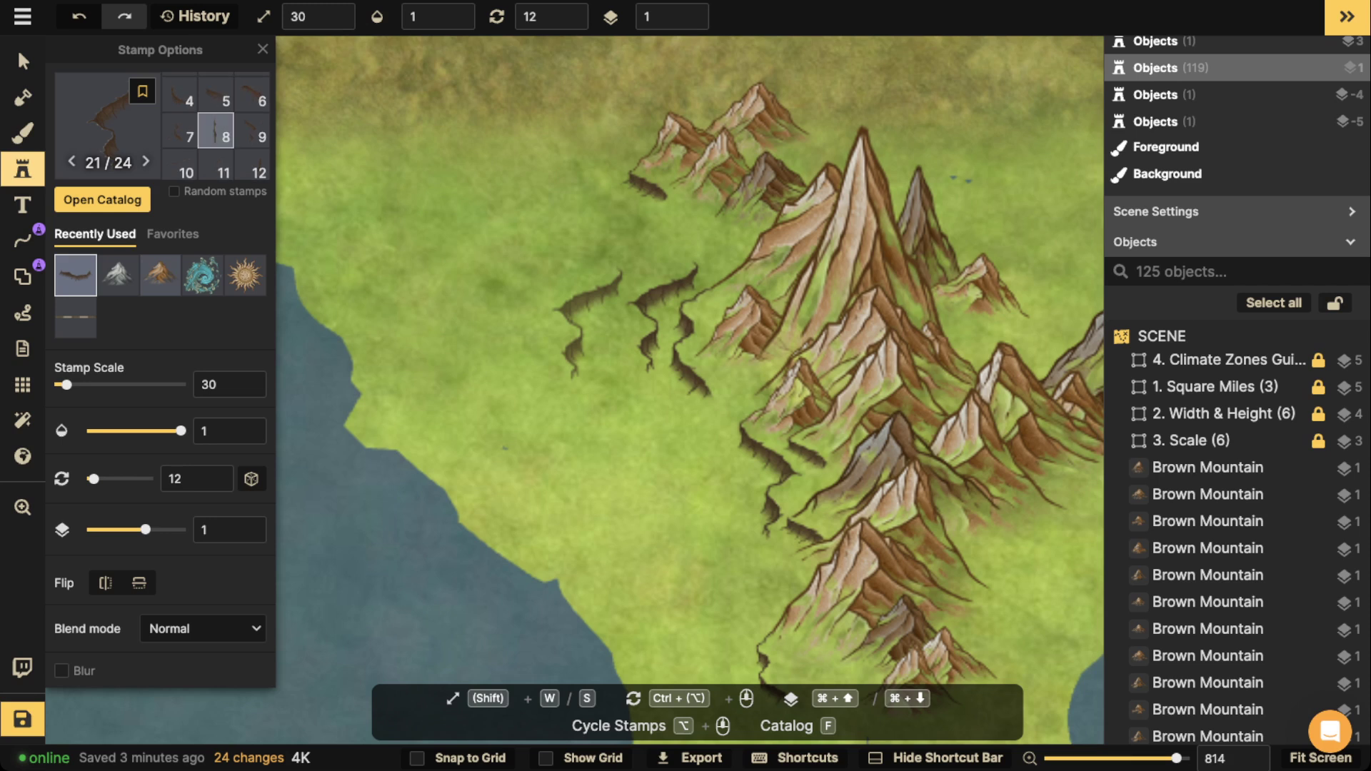
{"action": "scroll", "coordinate": [216, 129], "scroll_direction": "down", "scroll_amount": 4}
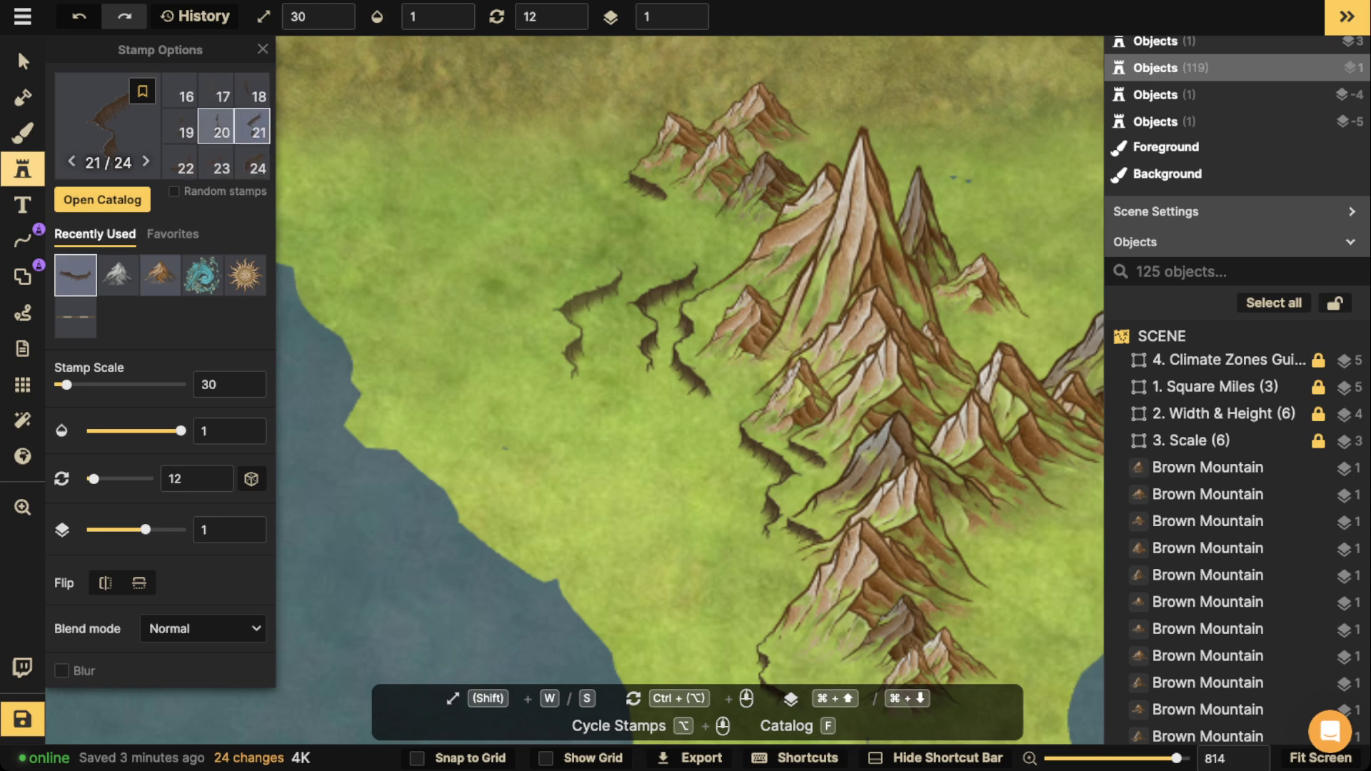
{"action": "scroll", "coordinate": [215, 129], "scroll_direction": "up", "scroll_amount": 1}
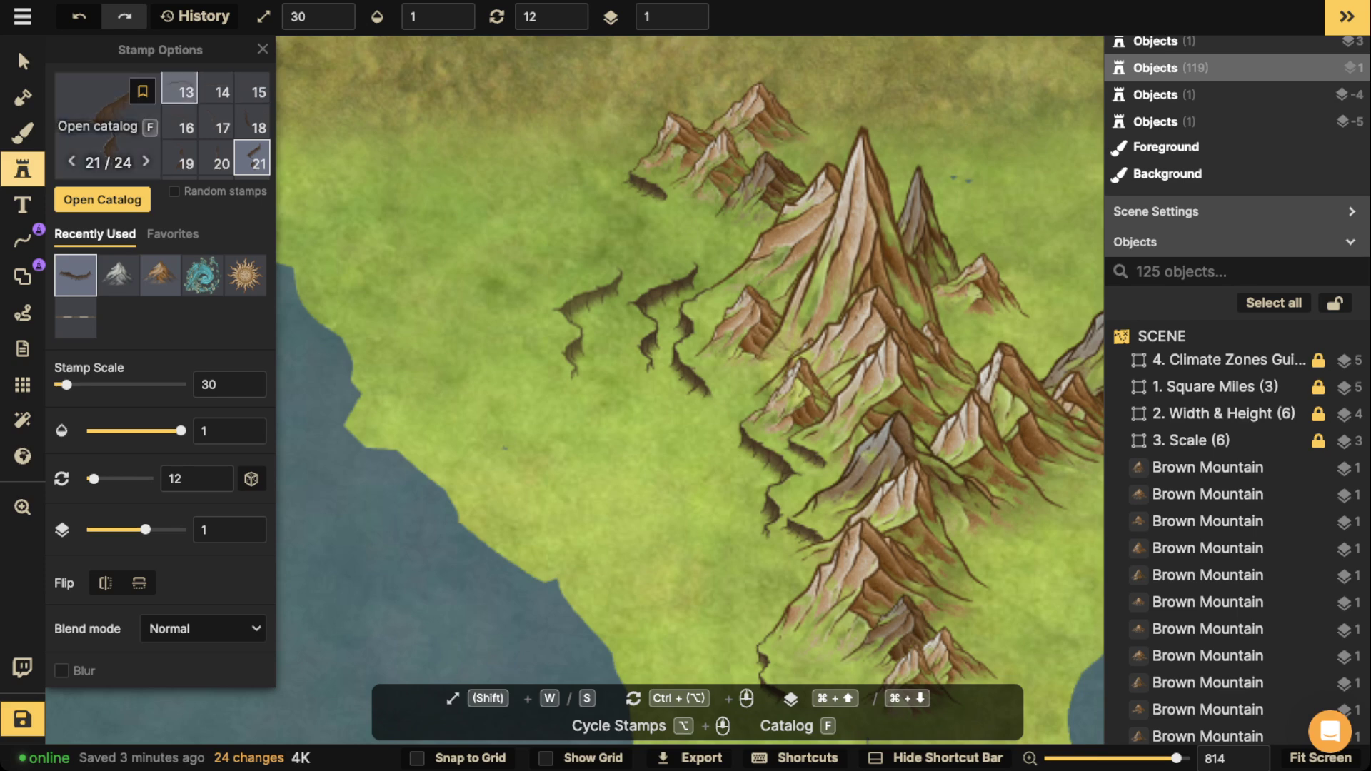
{"action": "left_click", "coordinate": [181, 90]}
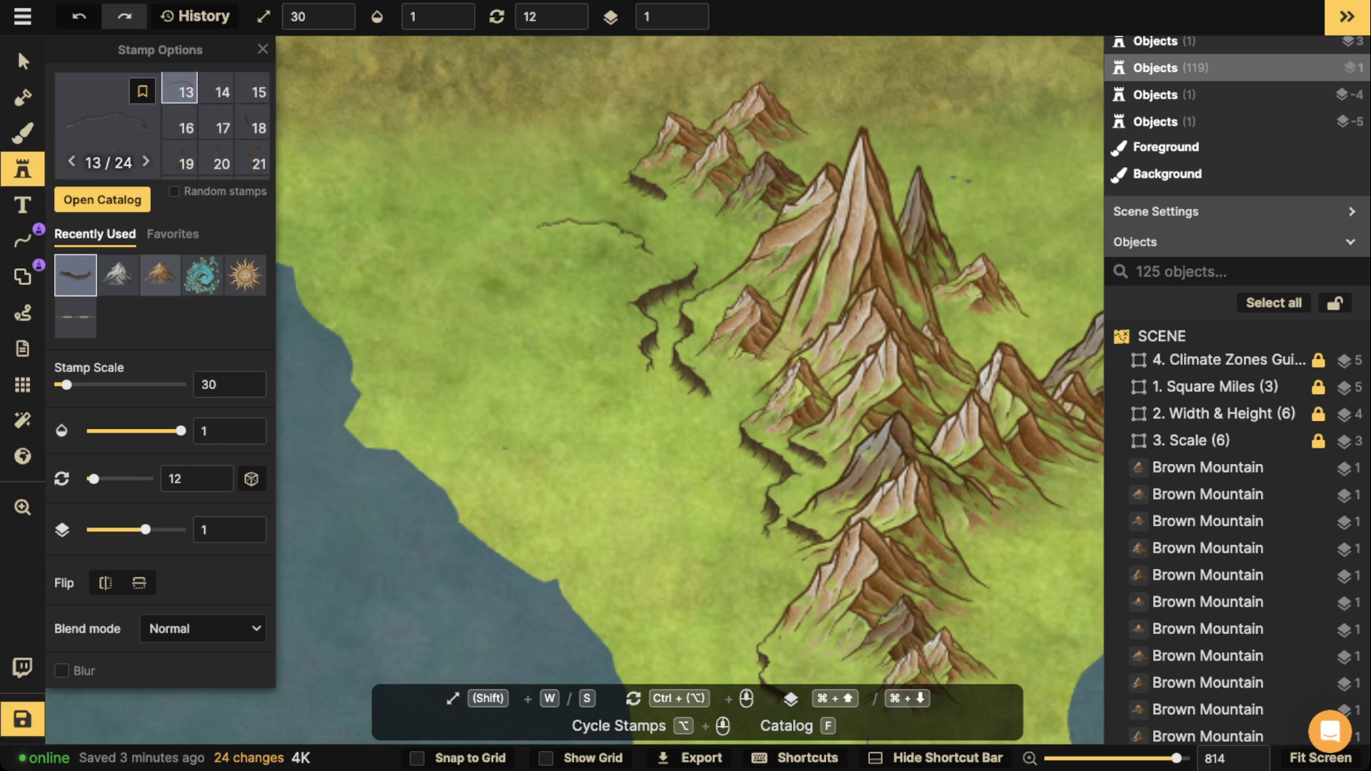
{"action": "scroll", "coordinate": [627, 238], "scroll_direction": "down", "scroll_amount": 3}
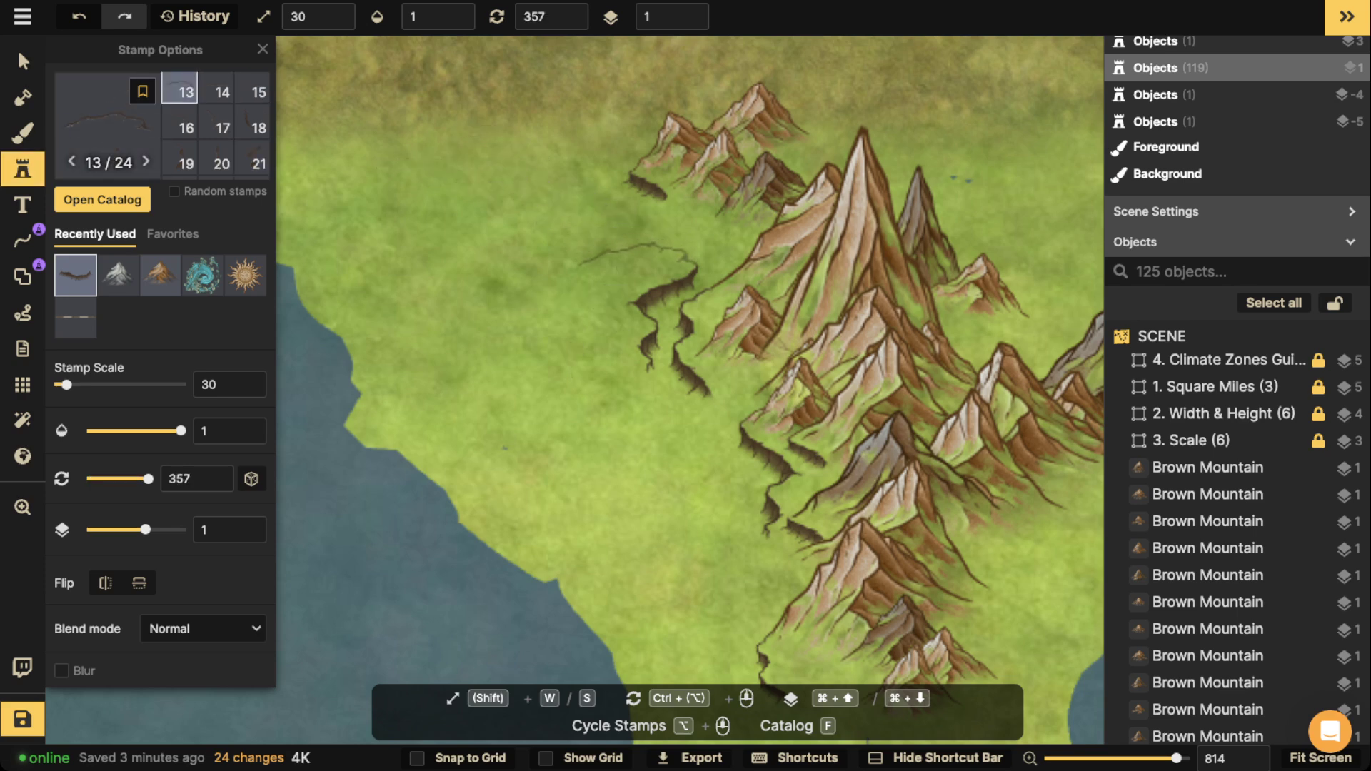
{"action": "scroll", "coordinate": [667, 300], "scroll_direction": "down", "scroll_amount": 5}
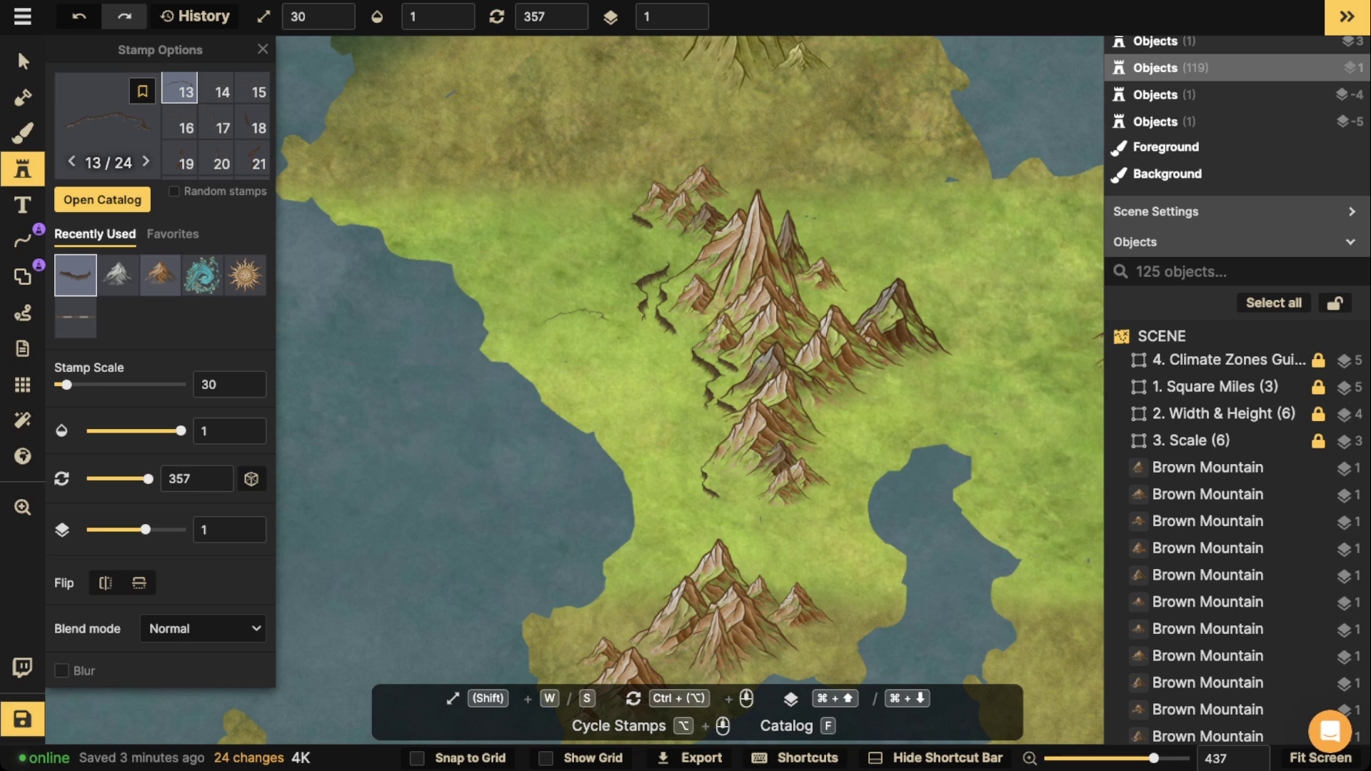
Compare the shapes of the cliff variants over the grassland between the range and the western coast.
{"action": "scroll", "coordinate": [619, 393], "scroll_direction": "up", "scroll_amount": 5}
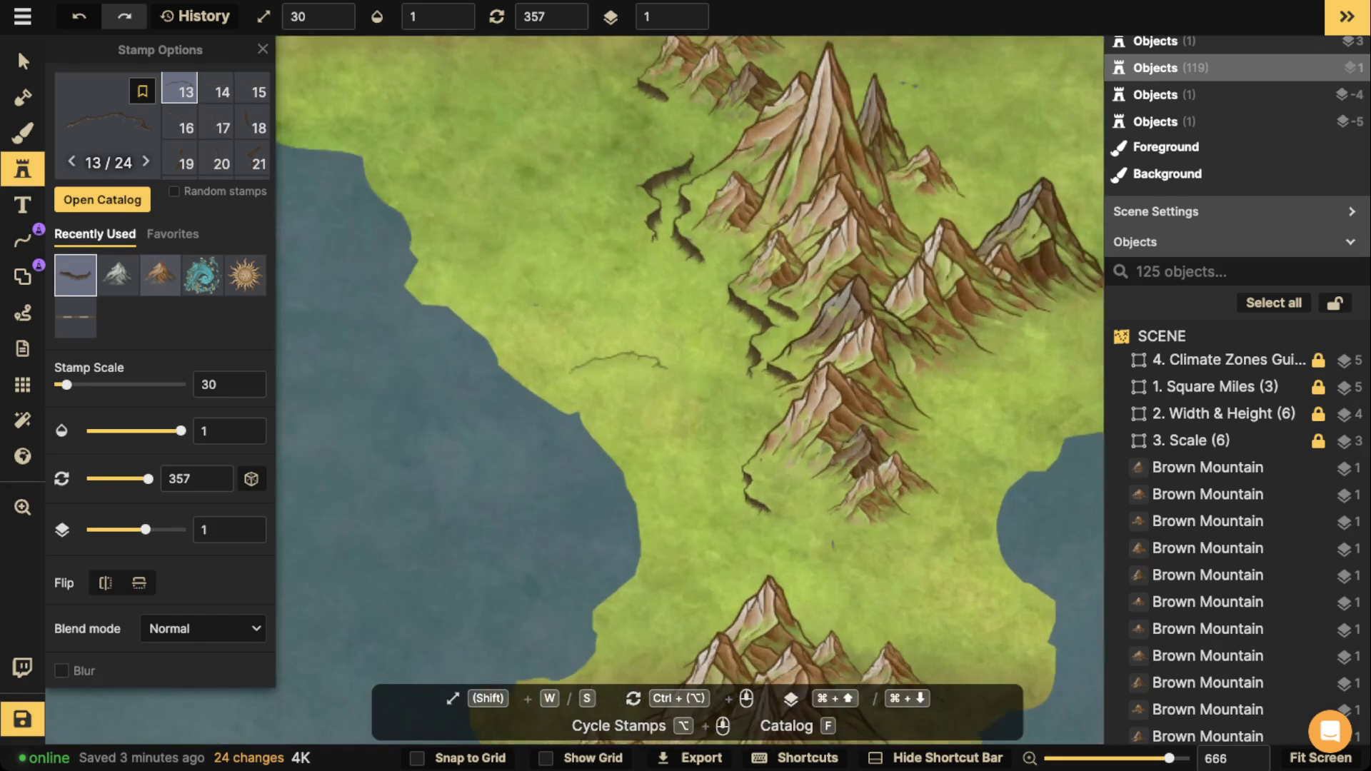
{"action": "scroll", "coordinate": [615, 348], "scroll_direction": "up", "scroll_amount": 3}
{"action": "scroll", "coordinate": [614, 349], "scroll_direction": "up", "scroll_amount": 4}
{"action": "scroll", "coordinate": [614, 349], "scroll_direction": "down", "scroll_amount": 2}
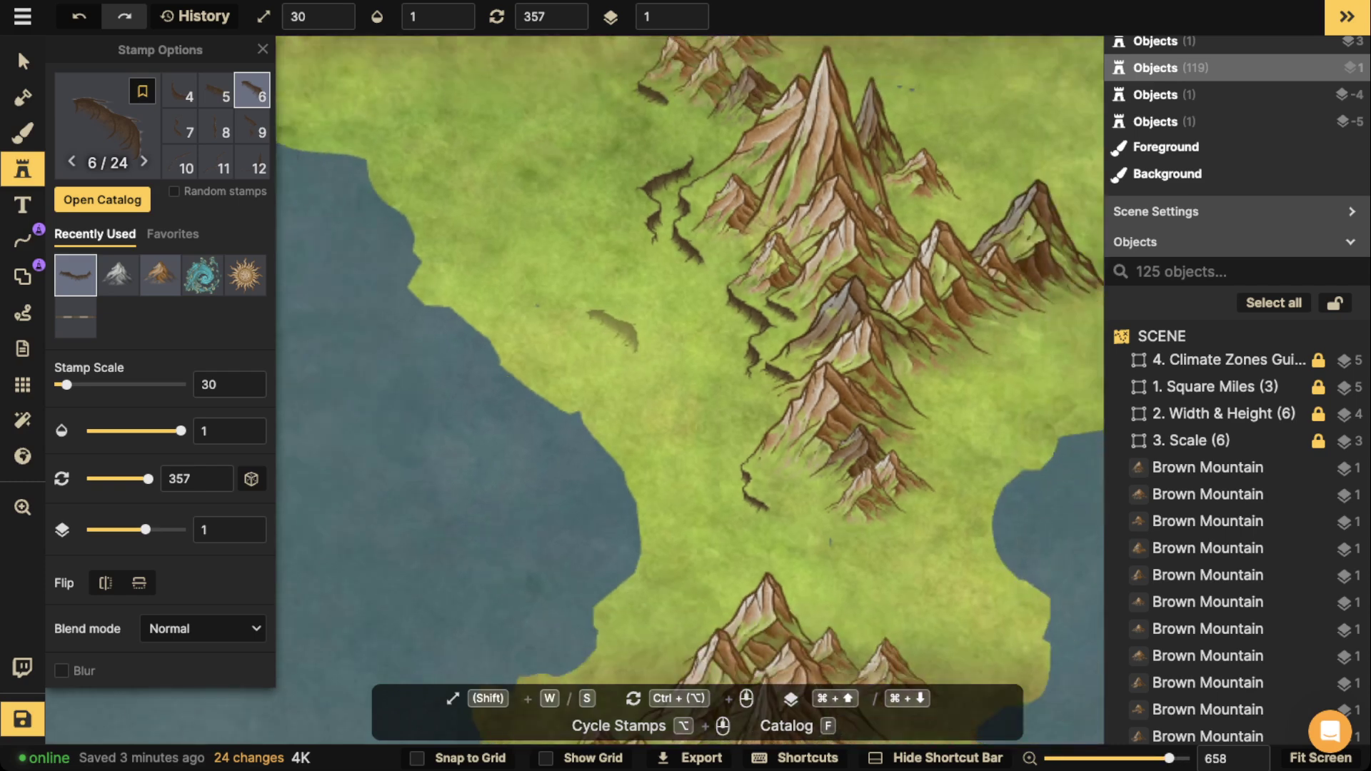
{"action": "scroll", "coordinate": [614, 330], "scroll_direction": "down", "scroll_amount": 2}
{"action": "scroll", "coordinate": [614, 331], "scroll_direction": "up", "scroll_amount": 20}
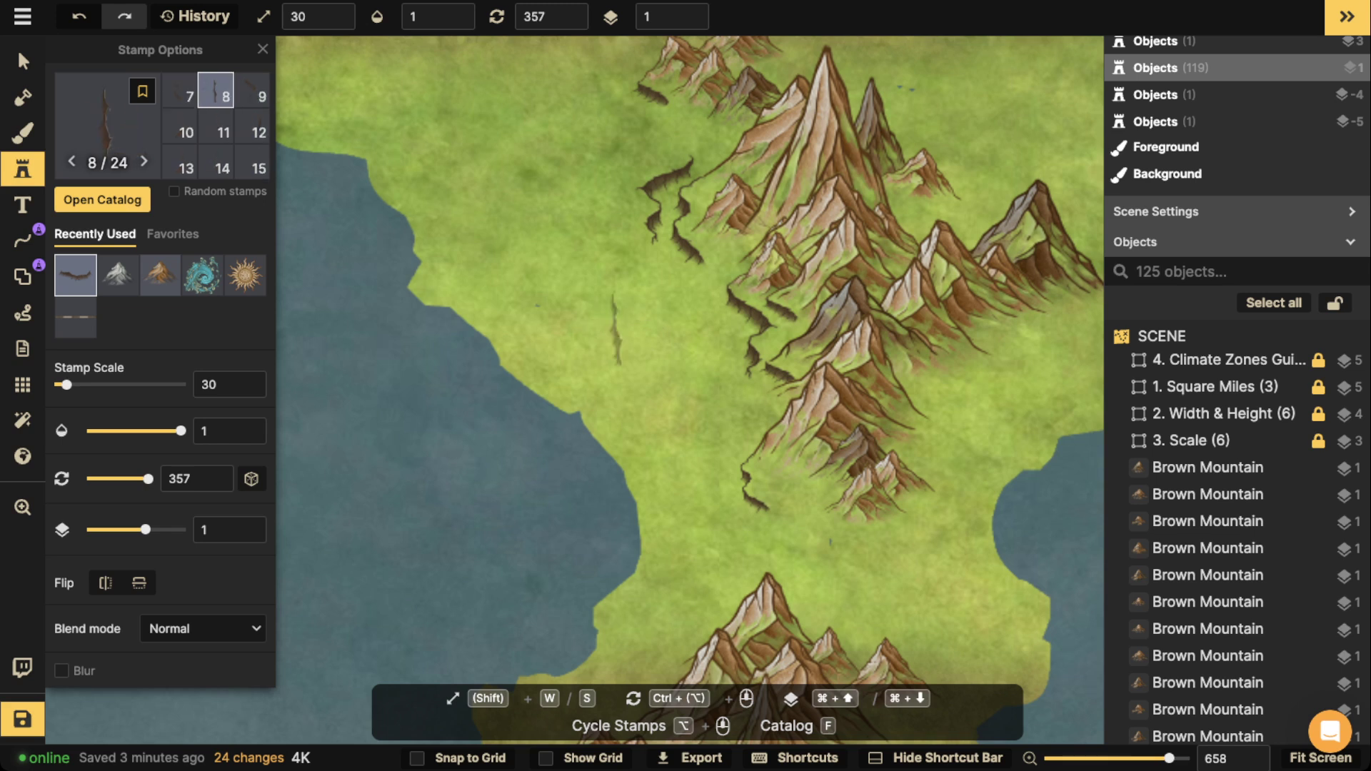
{"action": "scroll", "coordinate": [614, 330], "scroll_direction": "down", "scroll_amount": 8}
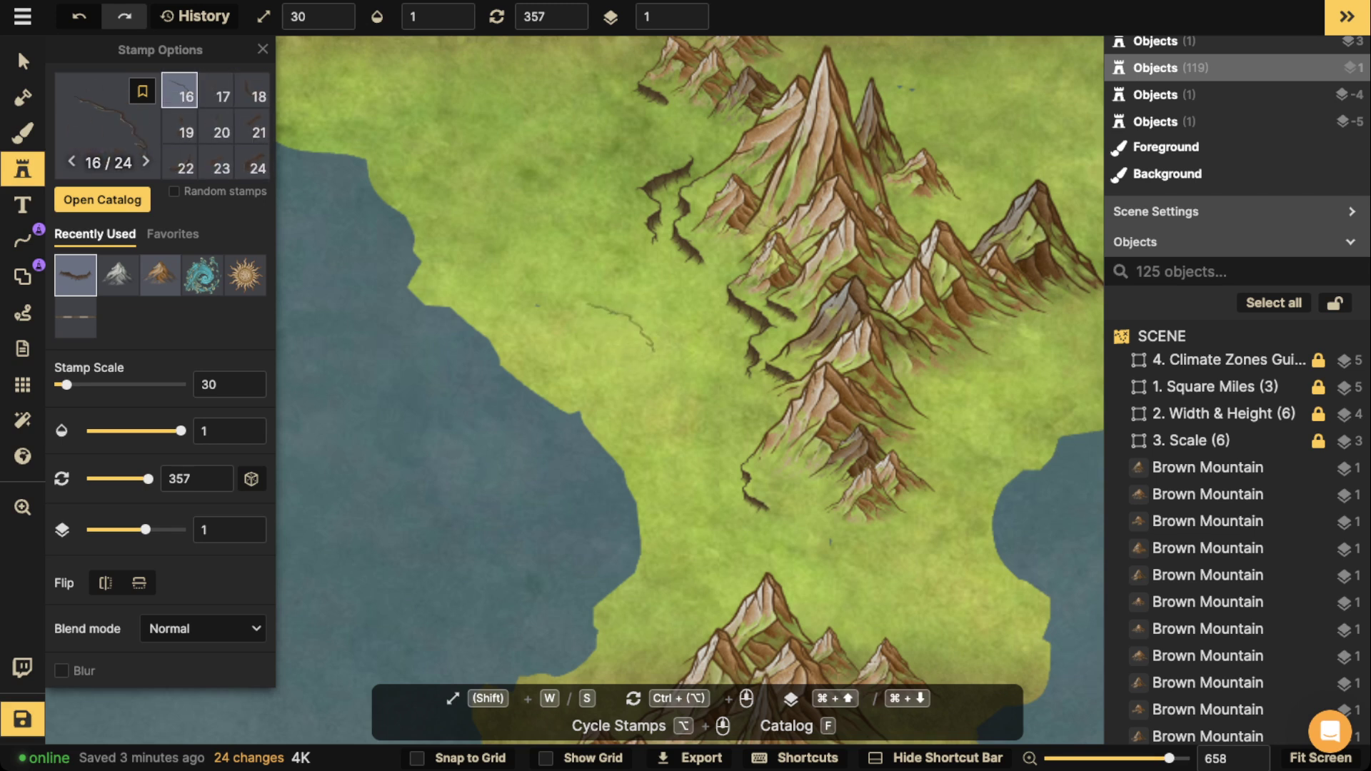
{"action": "scroll", "coordinate": [615, 331], "scroll_direction": "down", "scroll_amount": 11}
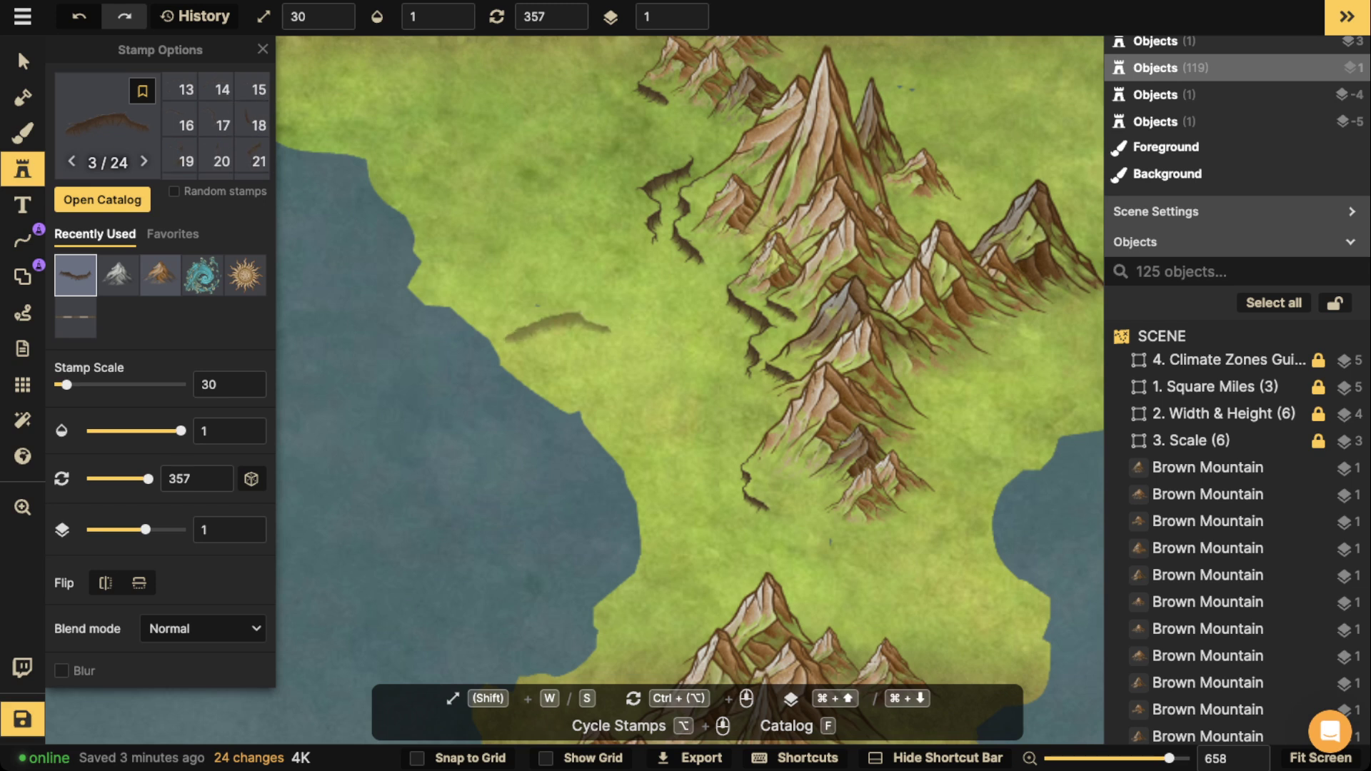
{"action": "scroll", "coordinate": [564, 325], "scroll_direction": "up", "scroll_amount": 9}
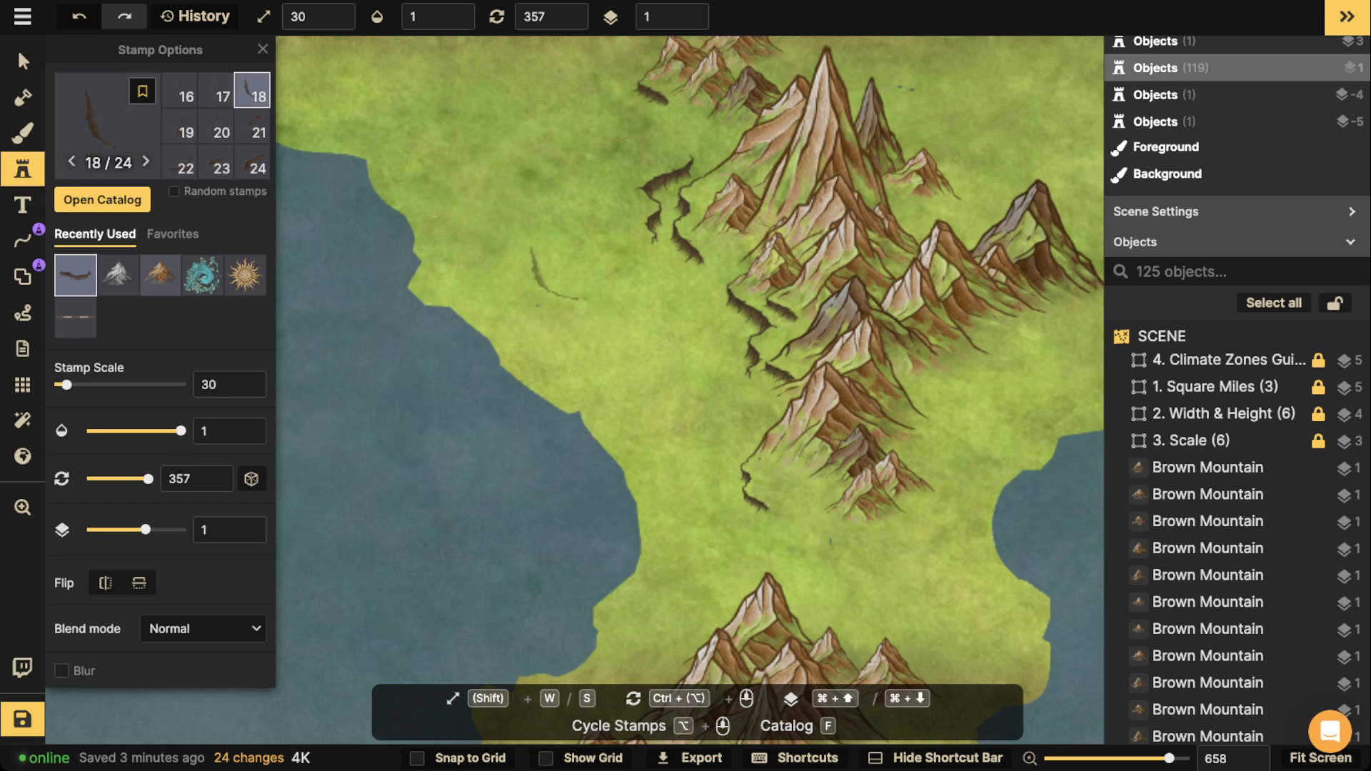
{"action": "scroll", "coordinate": [554, 282], "scroll_direction": "down", "scroll_amount": 4}
{"action": "scroll", "coordinate": [554, 282], "scroll_direction": "up", "scroll_amount": 13}
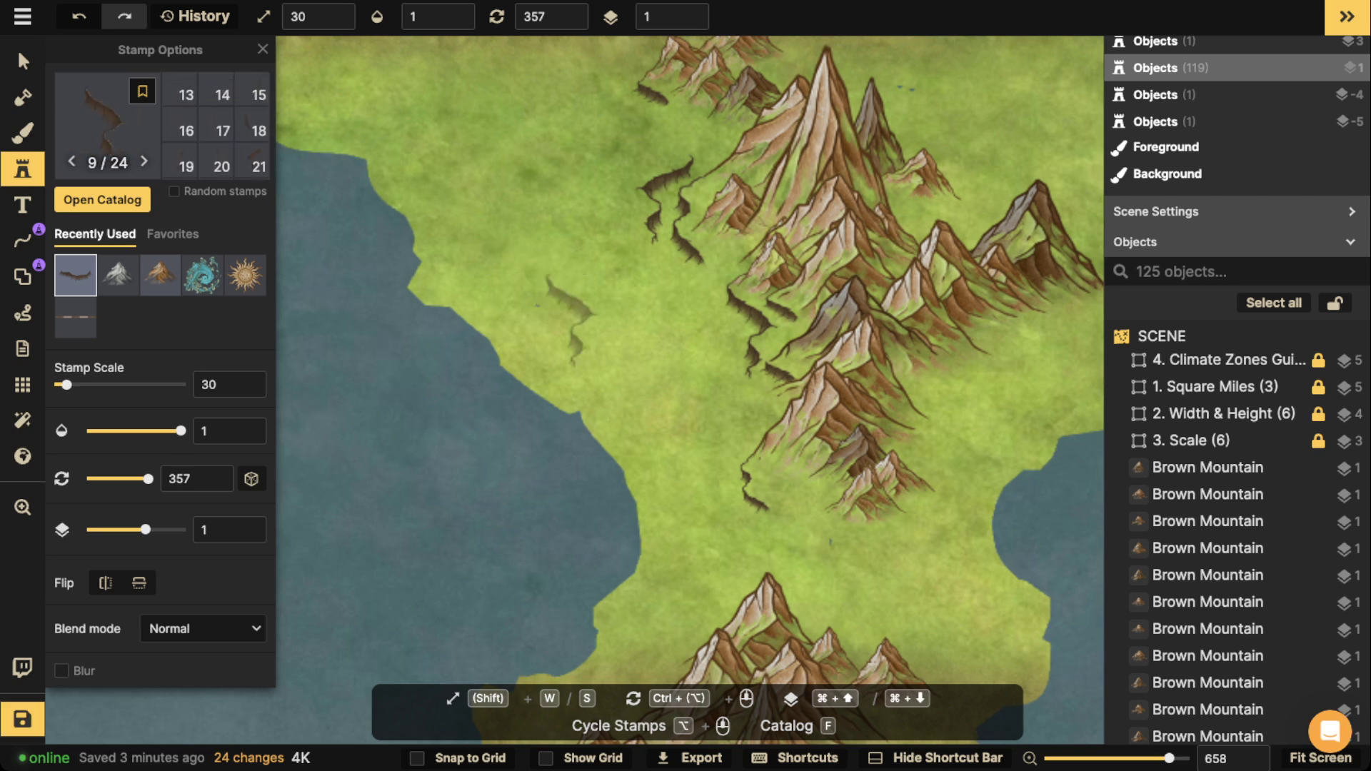
Place cliff variant 1 at scale 30 and rotation 357, joined to the lower end of the cliff west of the range.
{"action": "scroll", "coordinate": [632, 300], "scroll_direction": "up", "scroll_amount": 5}
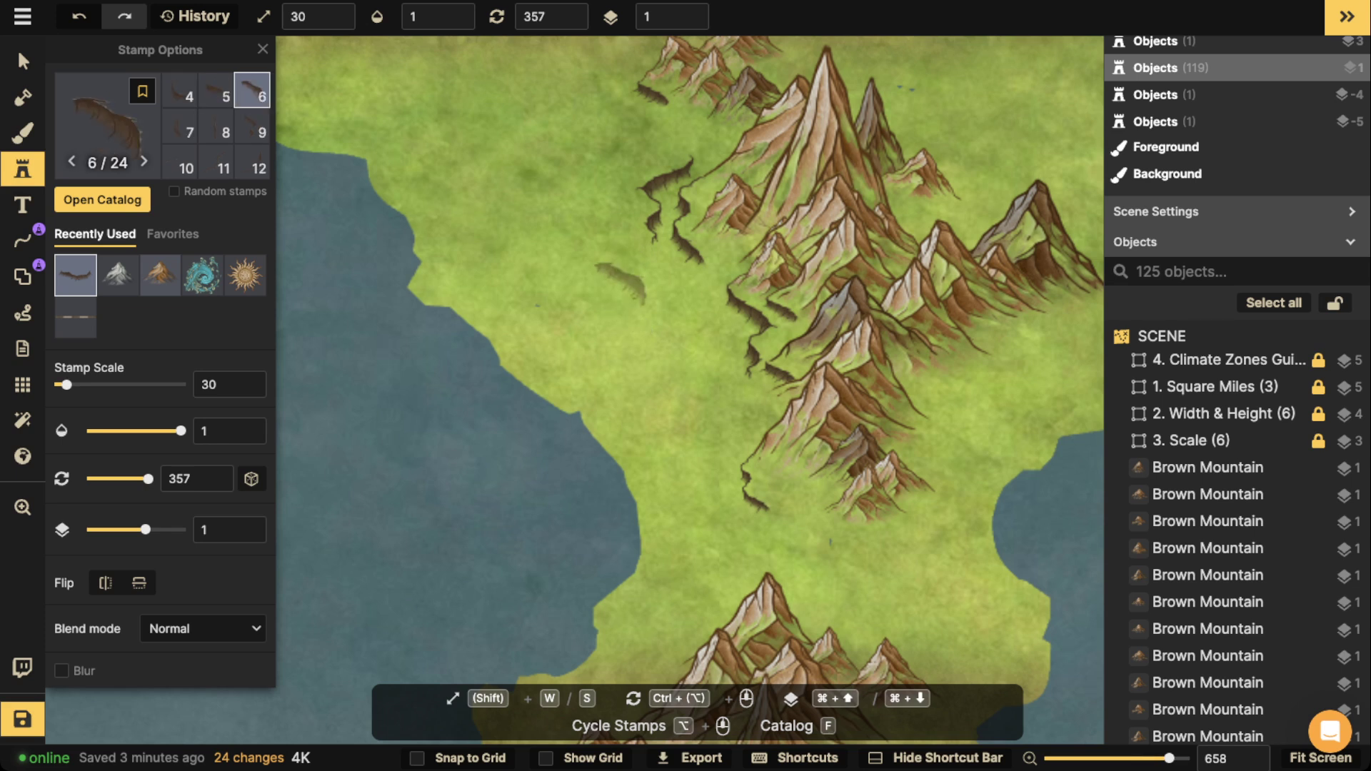
{"action": "scroll", "coordinate": [608, 275], "scroll_direction": "up", "scroll_amount": 3}
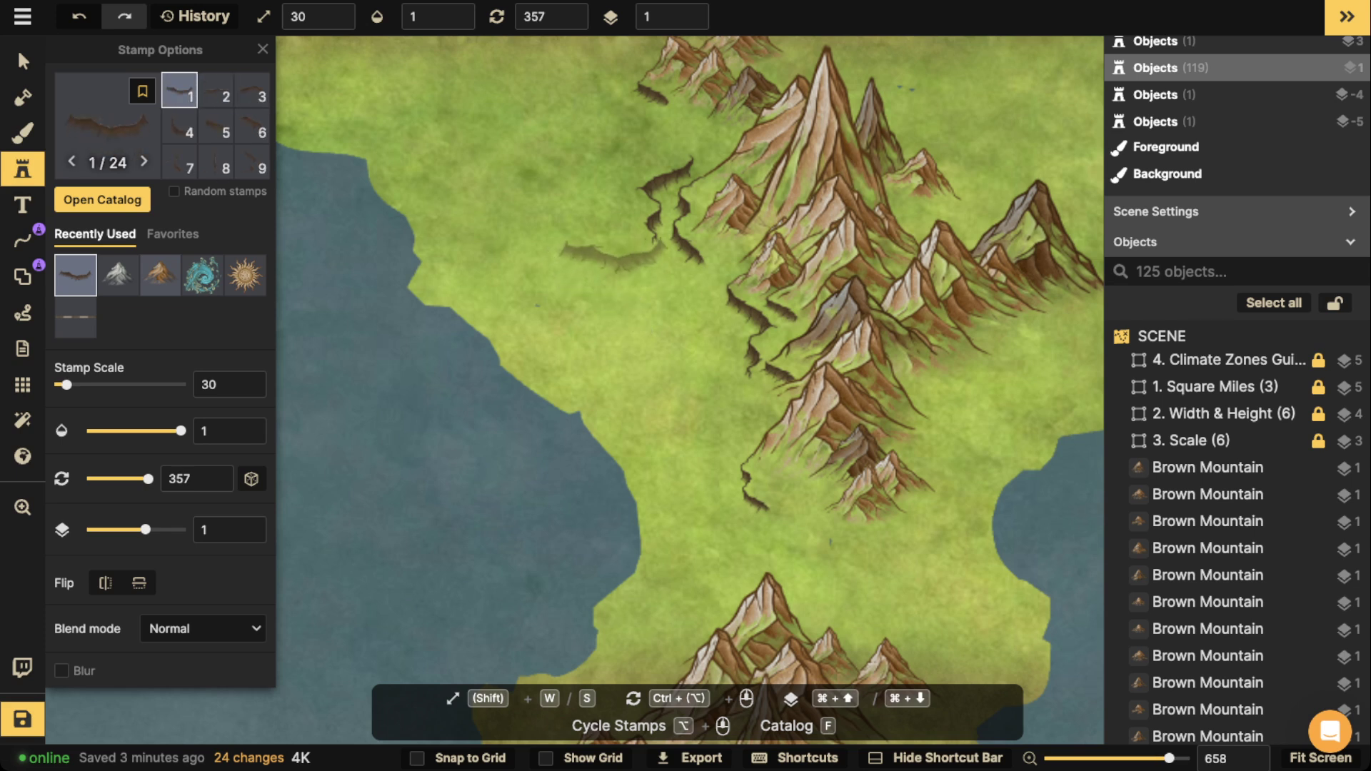
{"action": "left_click", "coordinate": [608, 253]}
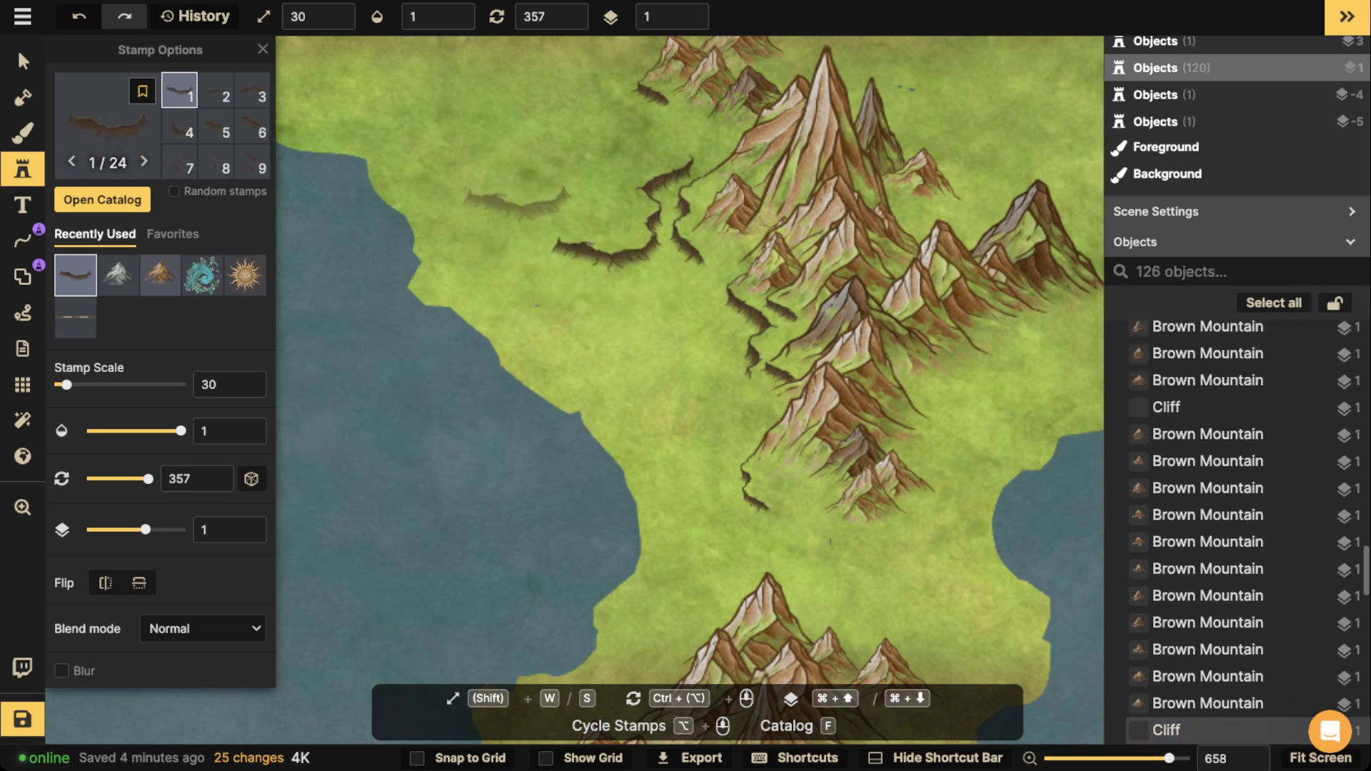
Place cliff variant 7 at scale 30 and rotation 342 at the western end of the curved cliff, bending it northward.
{"action": "scroll", "coordinate": [542, 209], "scroll_direction": "up", "scroll_amount": 4}
{"action": "scroll", "coordinate": [543, 209], "scroll_direction": "up", "scroll_amount": 10}
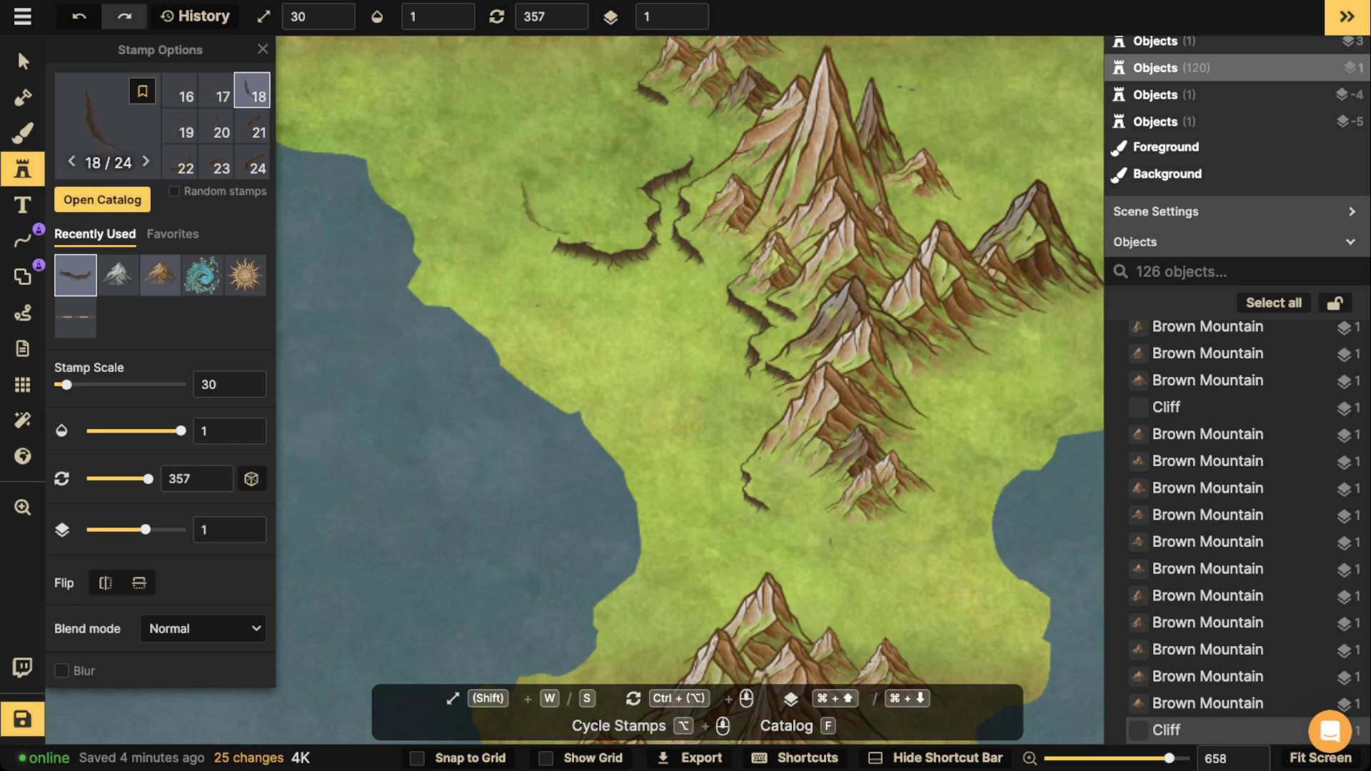
{"action": "scroll", "coordinate": [540, 214], "scroll_direction": "up", "scroll_amount": 4}
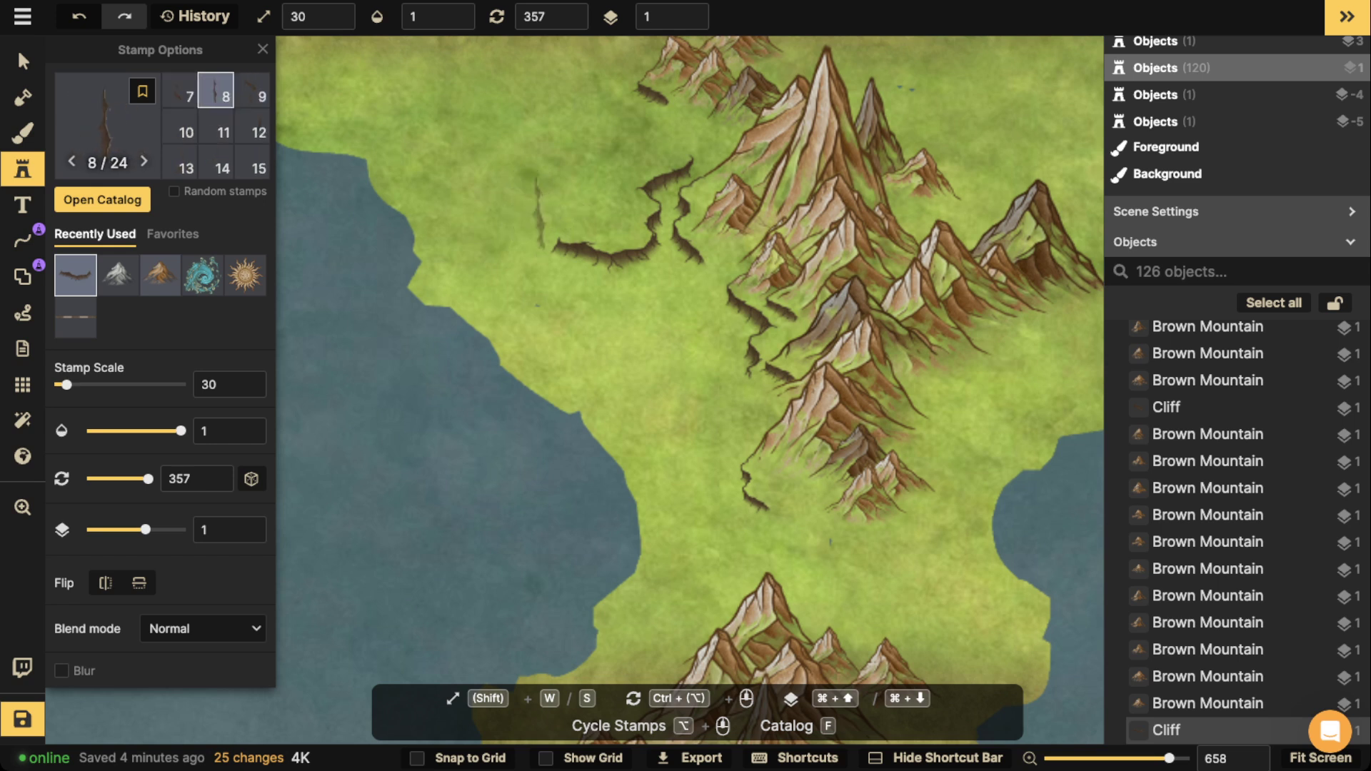
{"action": "left_click", "coordinate": [543, 211]}
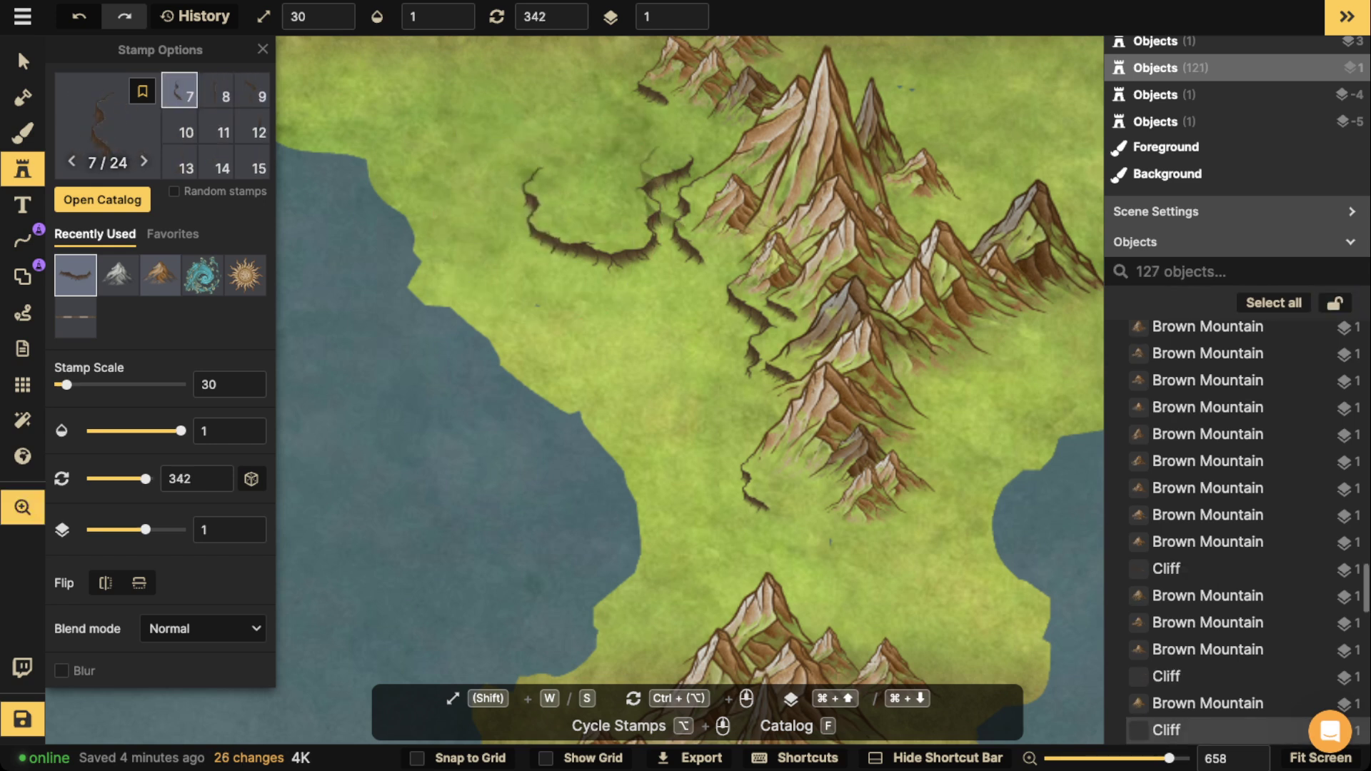
Place a separate cliff of variant 1 at scale 30 and rotation 357 on the grassland south of the curved cliff.
{"action": "scroll", "coordinate": [543, 210], "scroll_direction": "up", "scroll_amount": 2}
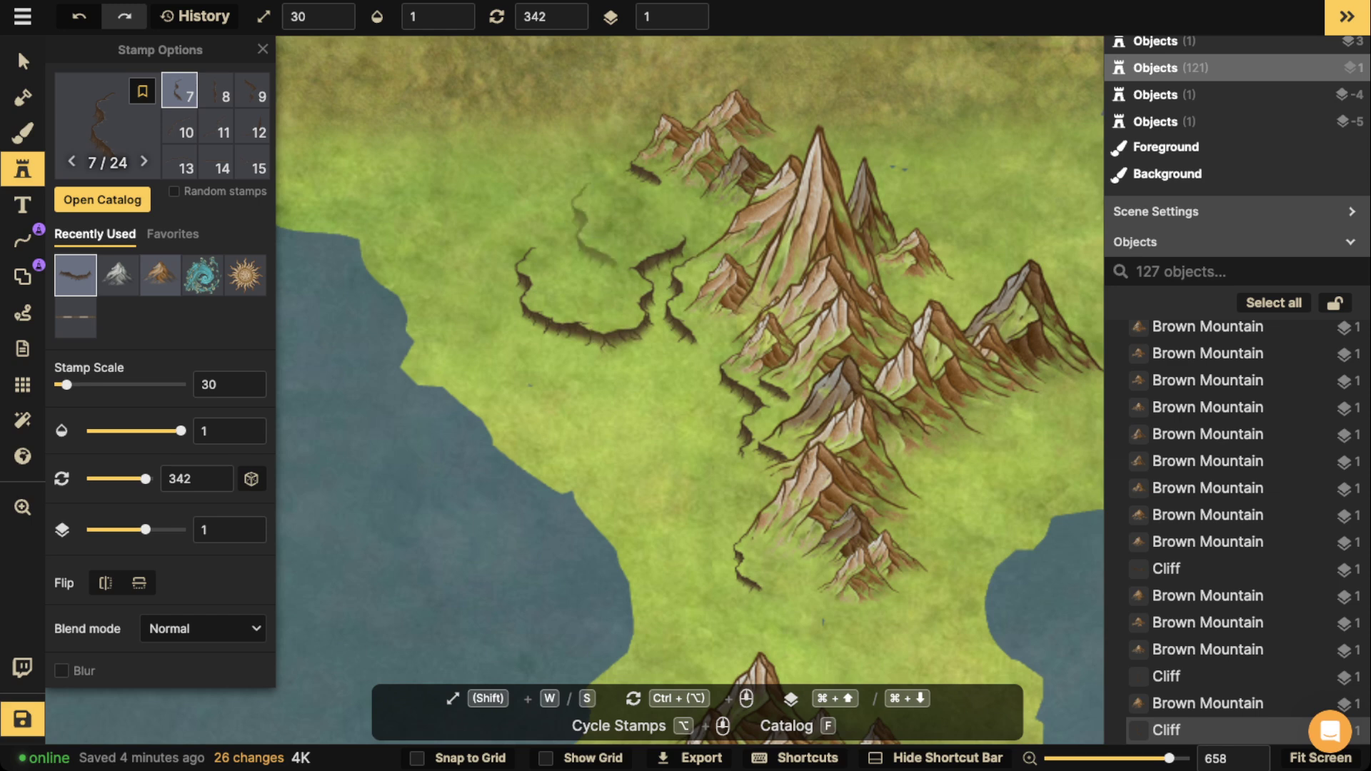
{"action": "scroll", "coordinate": [593, 228], "scroll_direction": "up", "scroll_amount": 6}
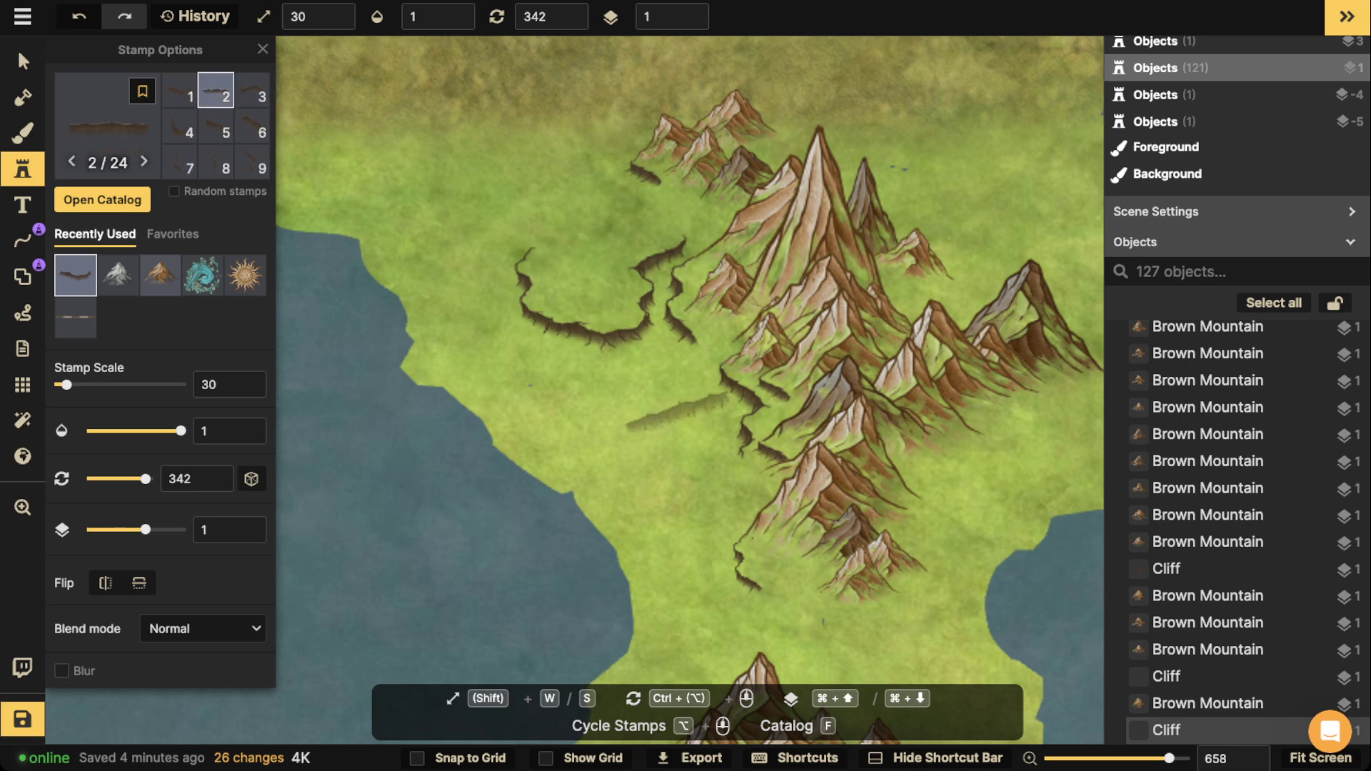
{"action": "scroll", "coordinate": [629, 421], "scroll_direction": "up", "scroll_amount": 3}
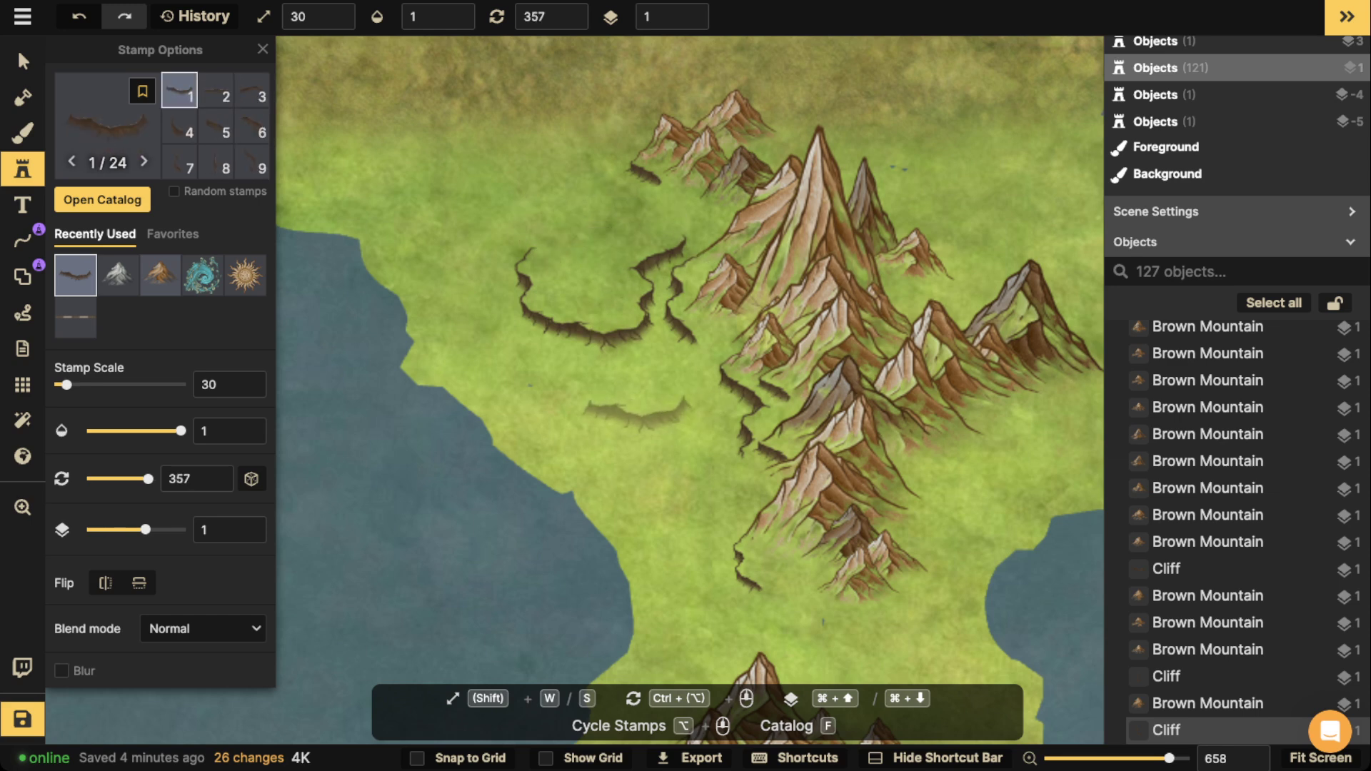
{"action": "left_click", "coordinate": [626, 423]}
Place cliff variant 16 at scale 30 and rotation 327 behind the separate cliff as the back edge of a small plateau.
{"action": "scroll", "coordinate": [623, 410], "scroll_direction": "up", "scroll_amount": 5}
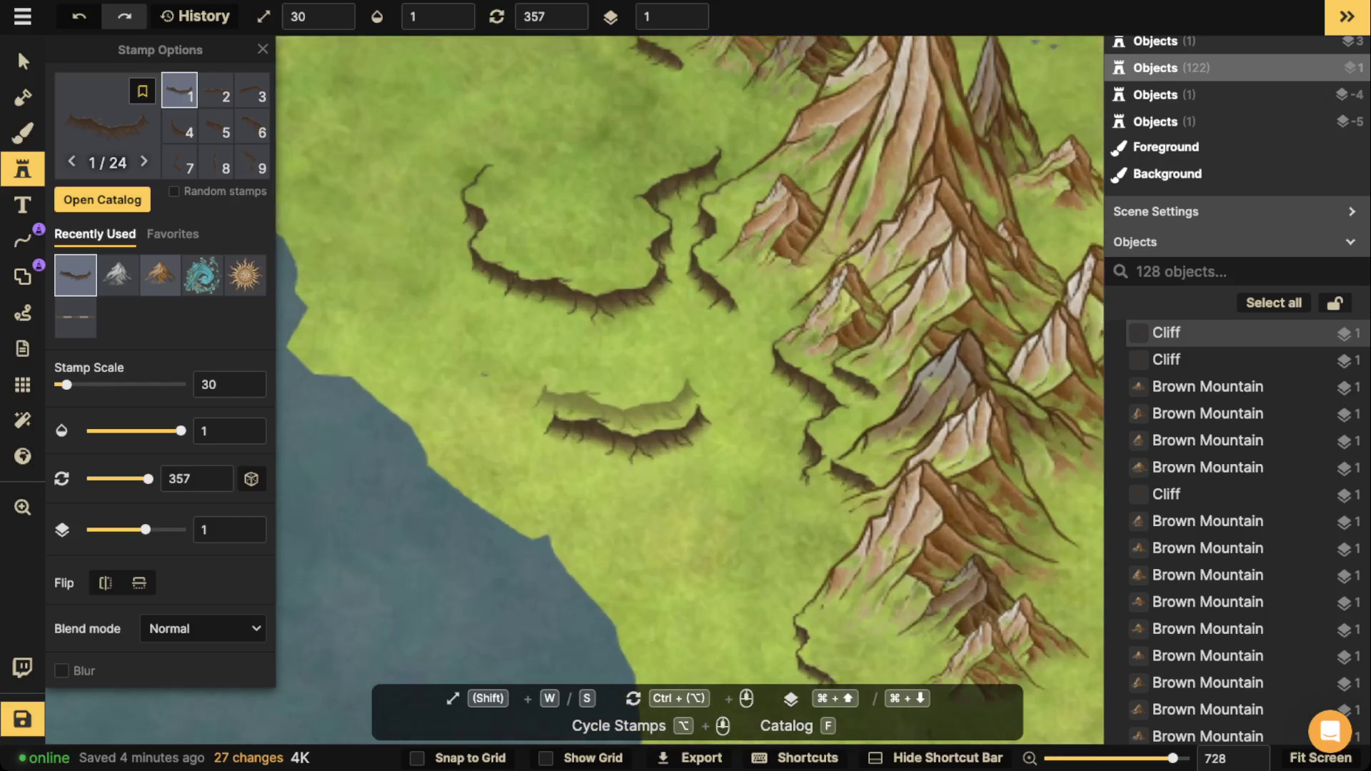
{"action": "scroll", "coordinate": [621, 400], "scroll_direction": "down", "scroll_amount": 14}
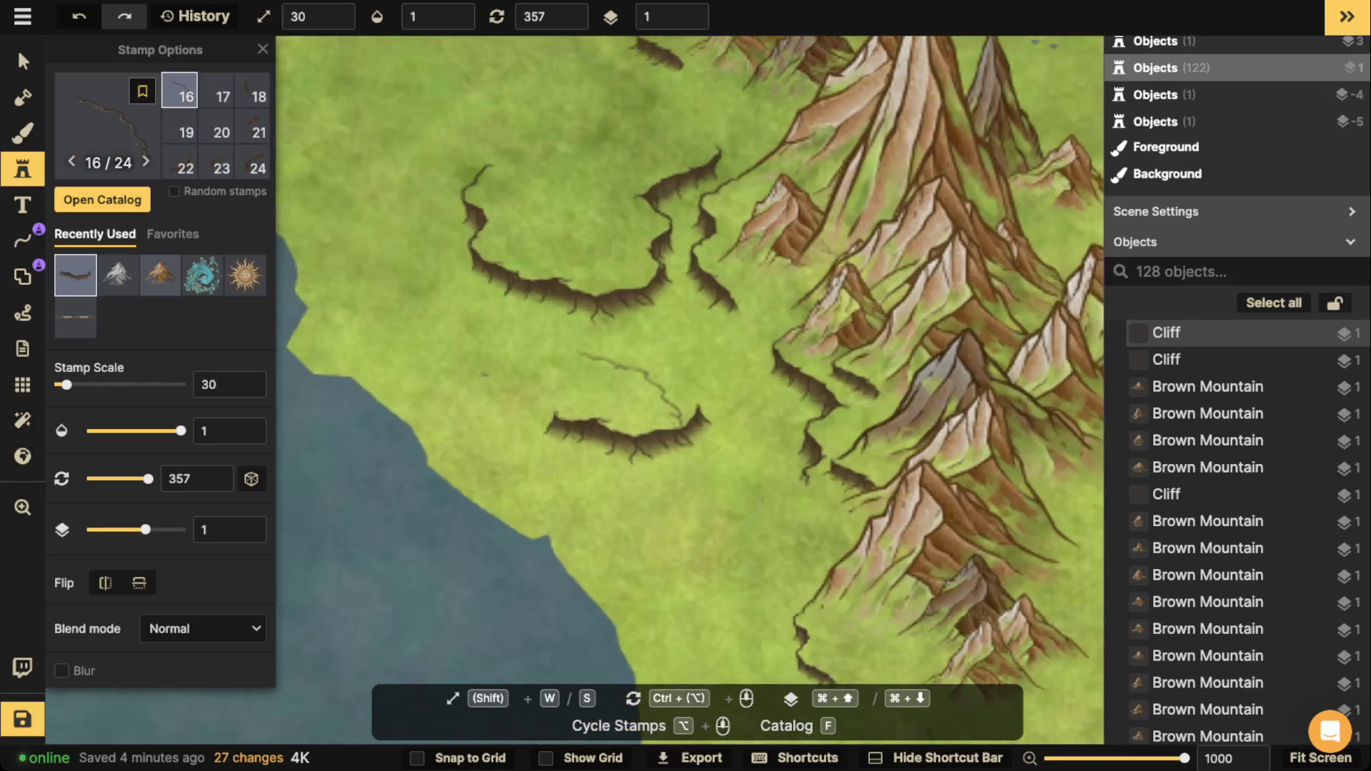
{"action": "scroll", "coordinate": [621, 390], "scroll_direction": "down", "scroll_amount": 1}
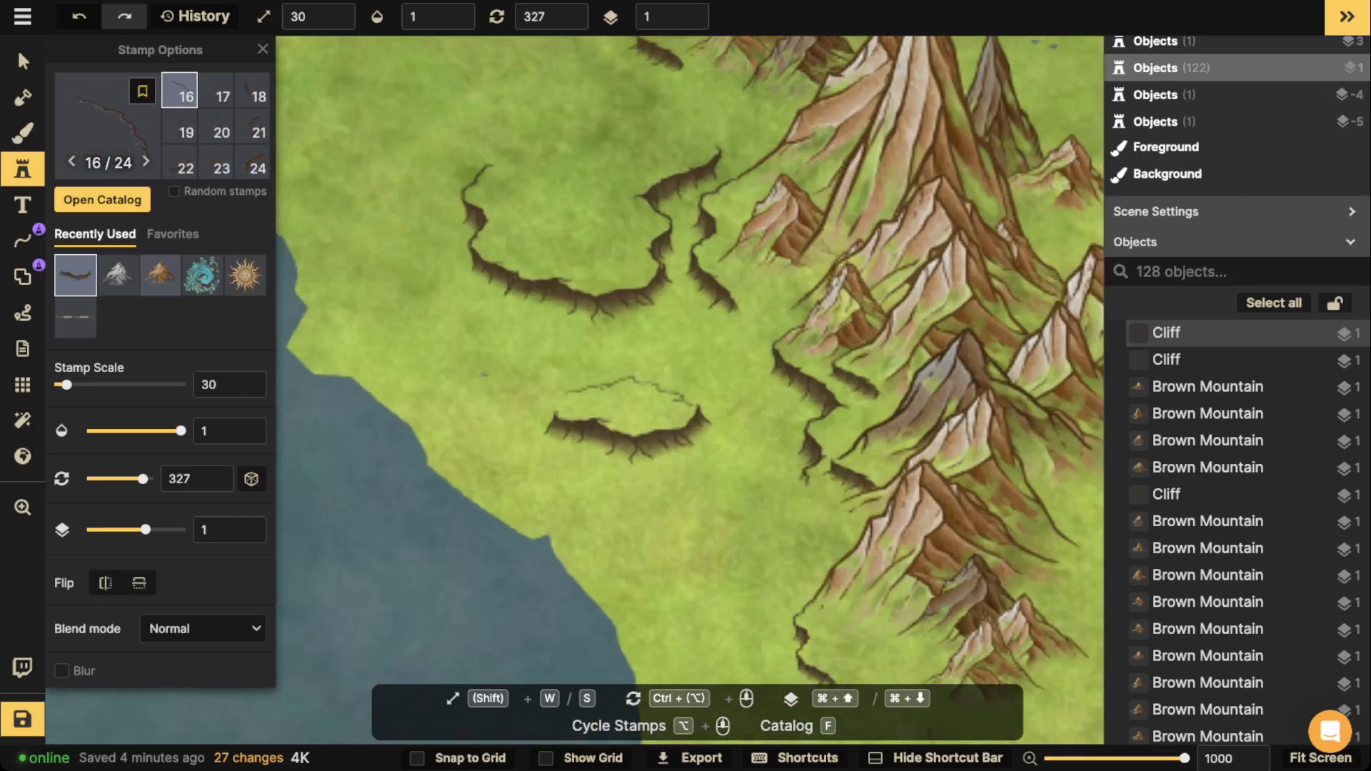
{"action": "left_click", "coordinate": [622, 414]}
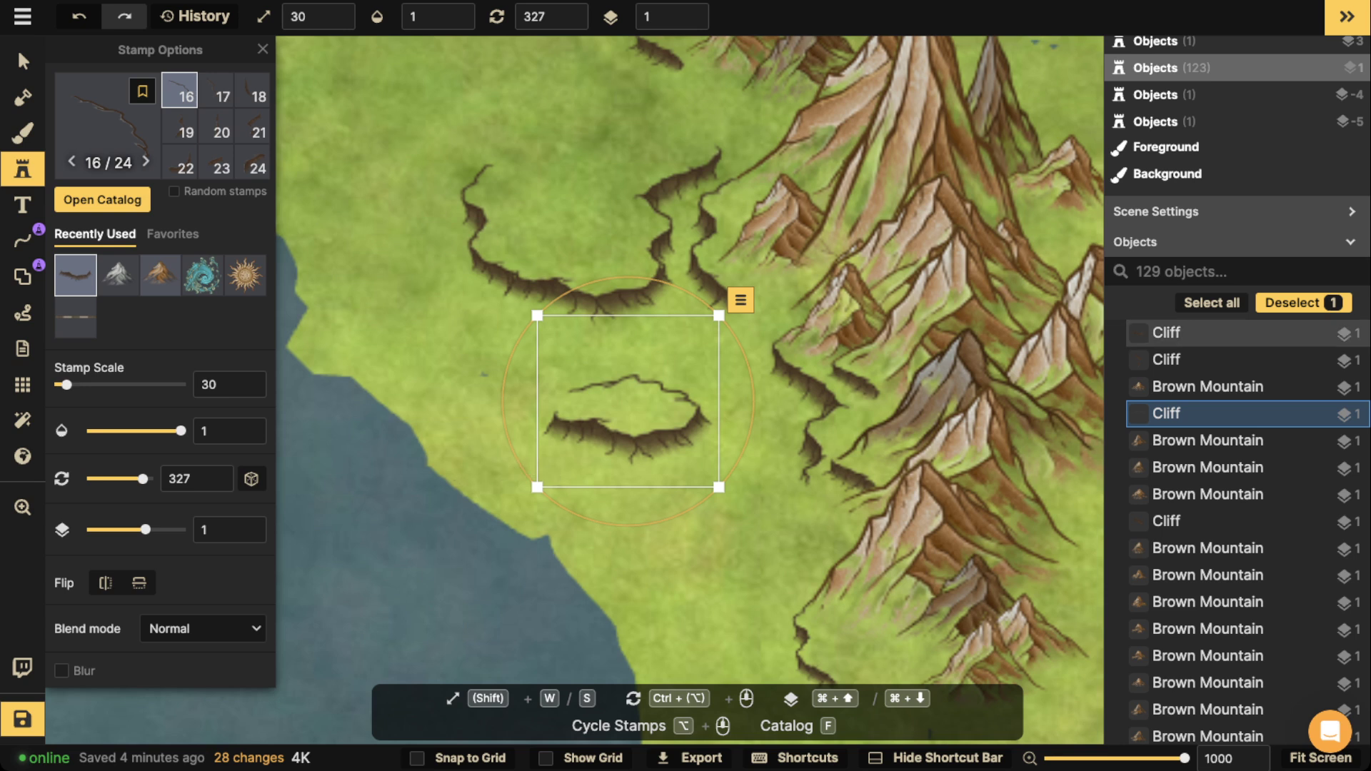
Adjust the small plateau's back cliff to scale 33 and rotation 319, positioning its ends against the front cliff.
{"action": "key", "text": "w"}
{"action": "left_click_drag", "start_coordinate": [528, 494], "coordinate": [521, 498]}
{"action": "left_click_drag", "start_coordinate": [580, 537], "coordinate": [597, 541]}
{"action": "left_click_drag", "start_coordinate": [620, 402], "coordinate": [623, 406]}
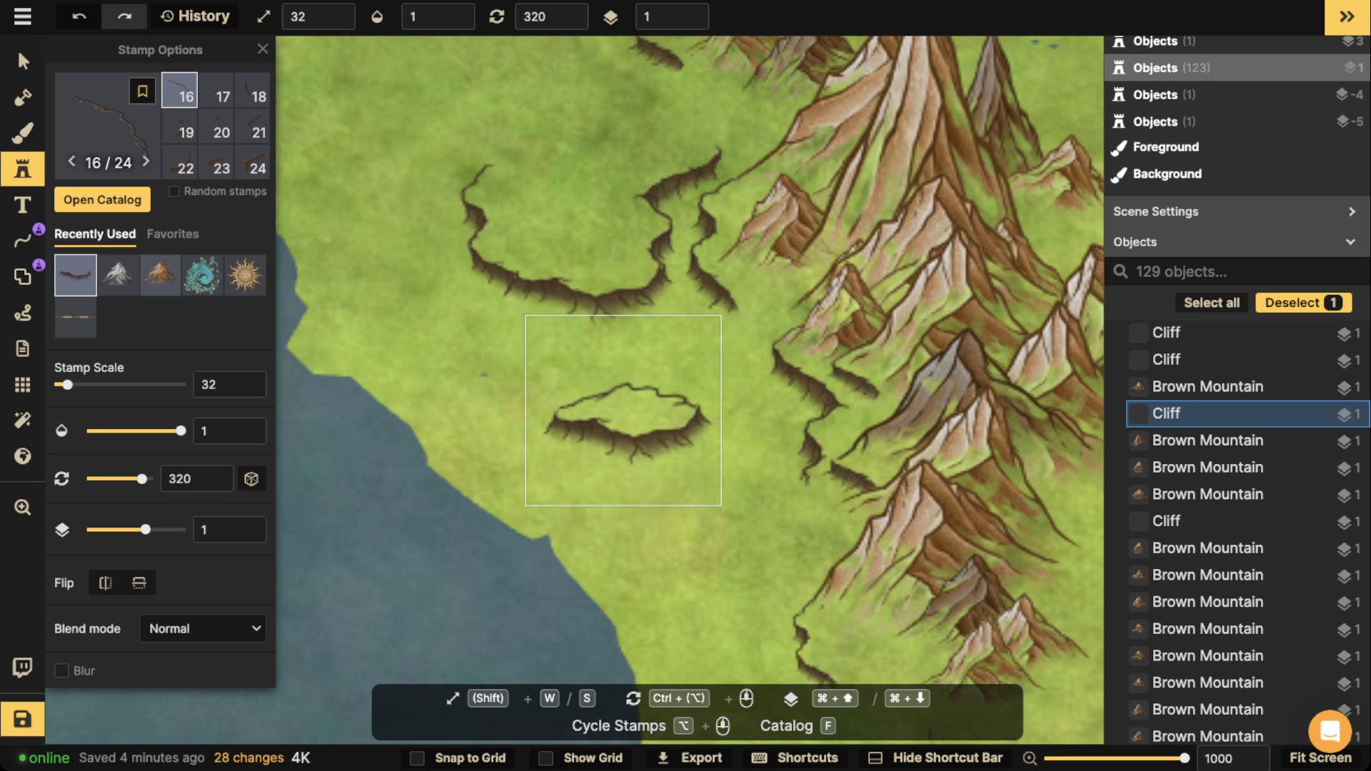
{"action": "left_click_drag", "start_coordinate": [526, 506], "coordinate": [522, 508]}
{"action": "left_click", "coordinate": [23, 62]}
{"action": "left_click", "coordinate": [620, 422]}
{"action": "left_click_drag", "start_coordinate": [619, 411], "coordinate": [622, 409]}
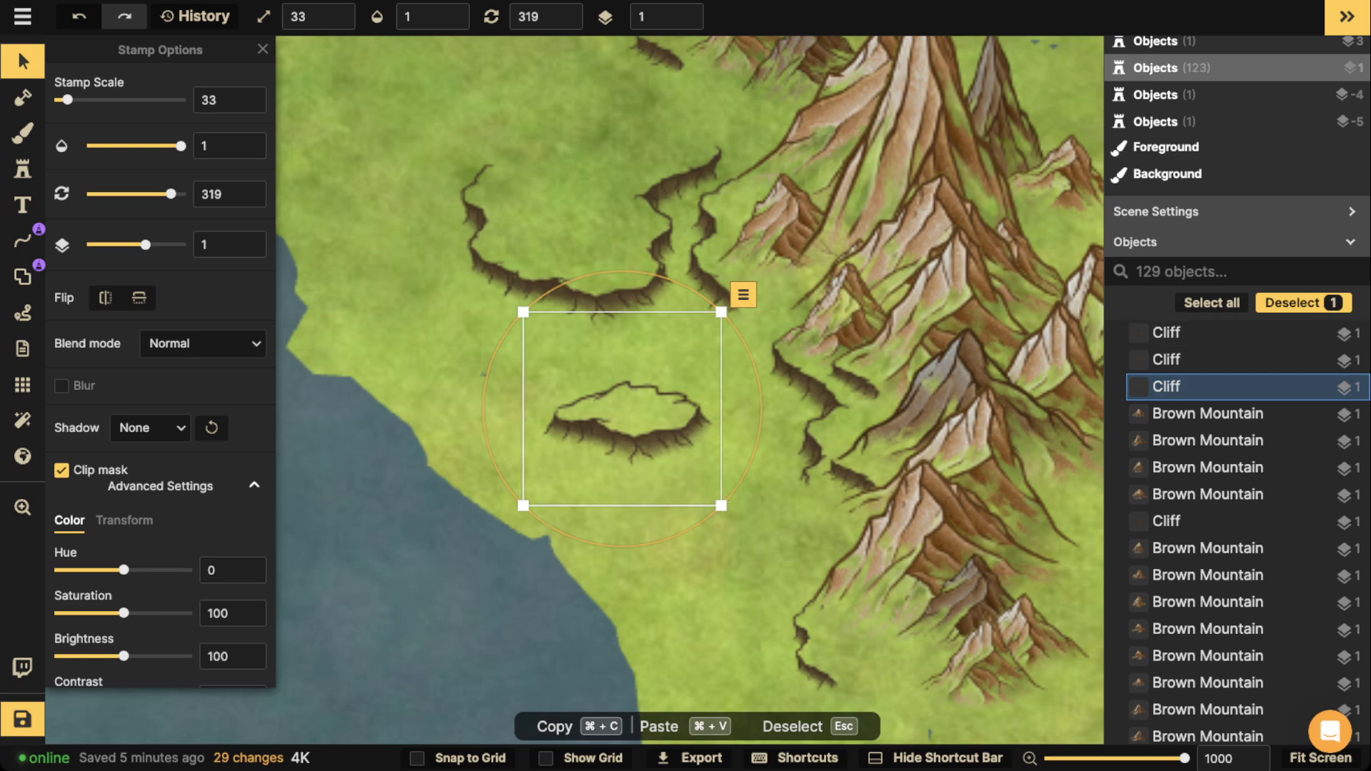
Group the plateau's front and back cliffs under the name Group and place a copy of the group south of it.
{"action": "left_click", "coordinate": [632, 435], "text": "shift"}
{"action": "left_click", "coordinate": [762, 16]}
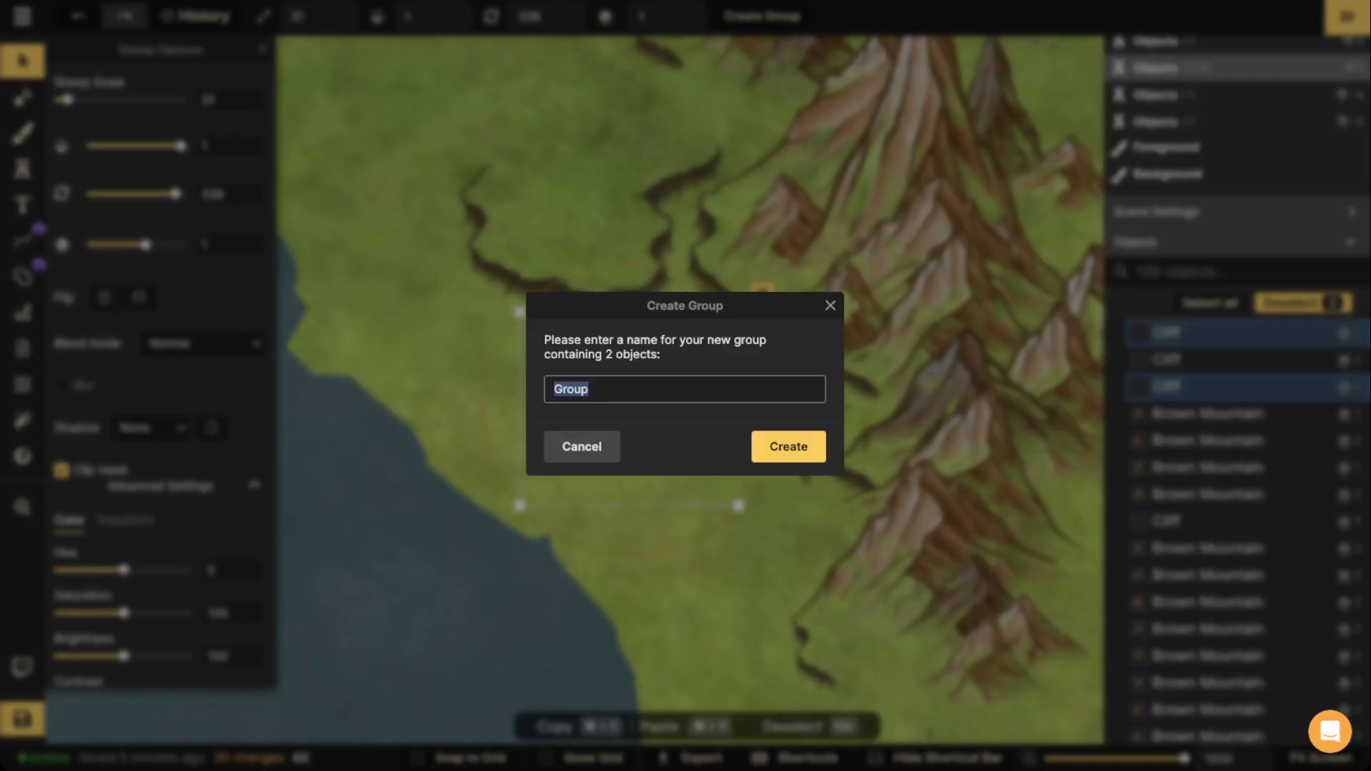
{"action": "left_click", "coordinate": [788, 447]}
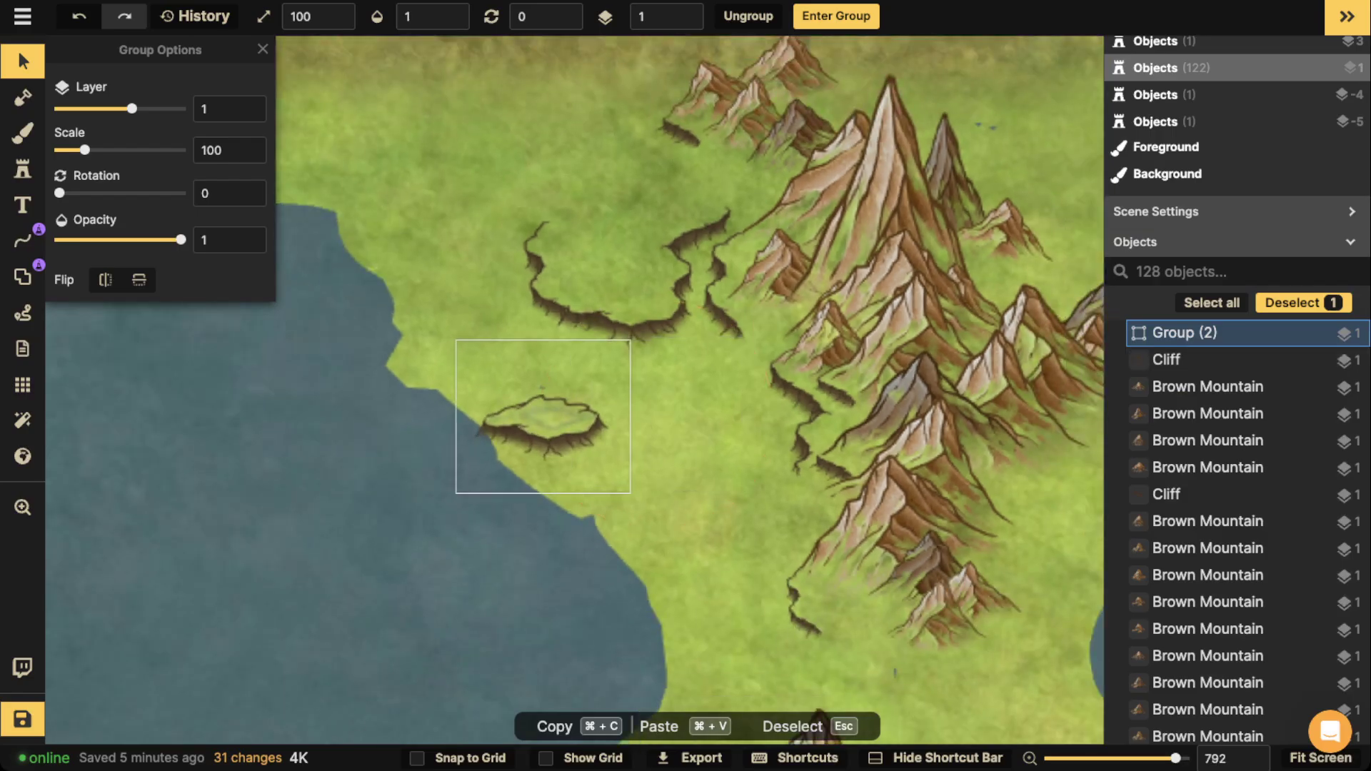
{"action": "left_click_drag", "start_coordinate": [543, 417], "coordinate": [687, 517]}
{"action": "key", "text": "super+v"}
Inside the copied group, mirror both cliffs horizontally and rotate the back cliff to 34, aligning it with the front cliff.
{"action": "double_click", "coordinate": [686, 517]}
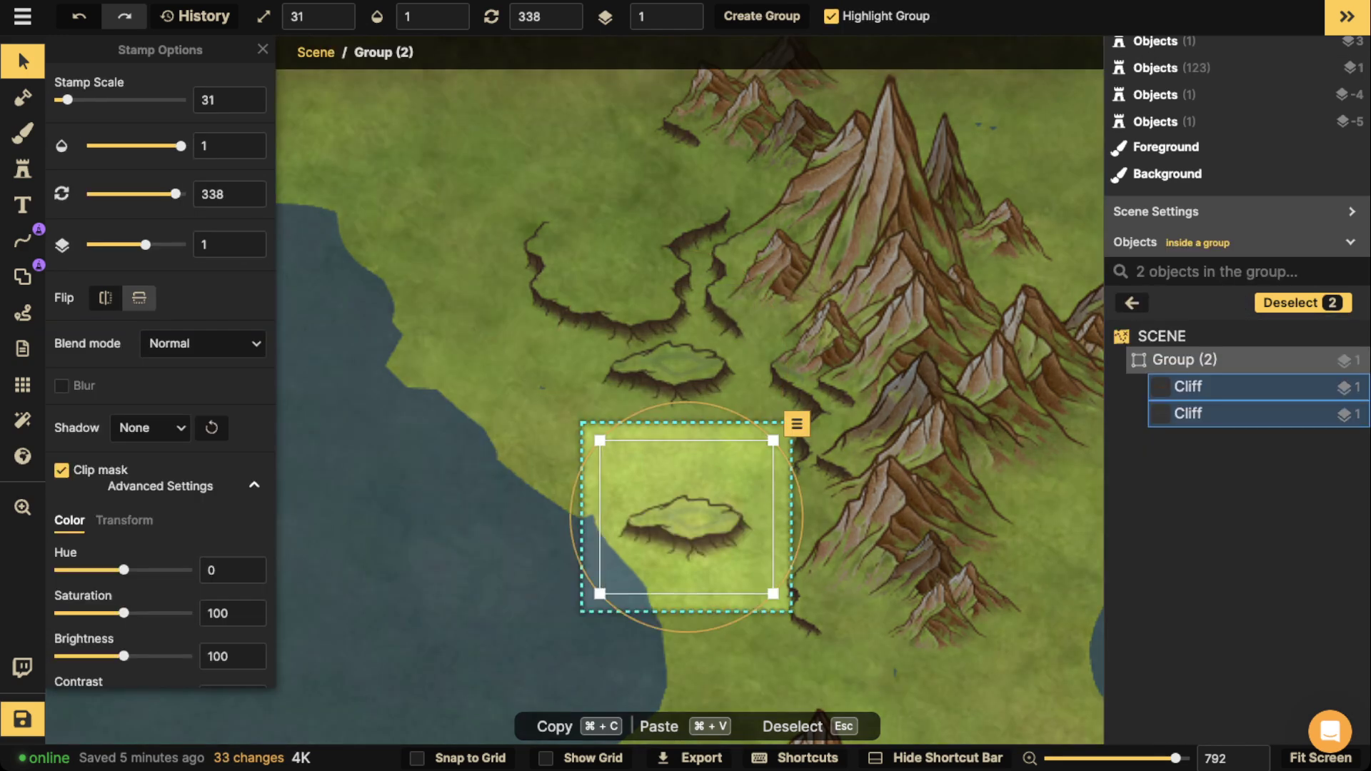
{"action": "left_click", "coordinate": [105, 298]}
{"action": "scroll", "coordinate": [630, 527], "scroll_direction": "up", "scroll_amount": 3}
{"action": "left_click", "coordinate": [633, 528]}
{"action": "scroll", "coordinate": [633, 528], "scroll_direction": "up", "scroll_amount": 1}
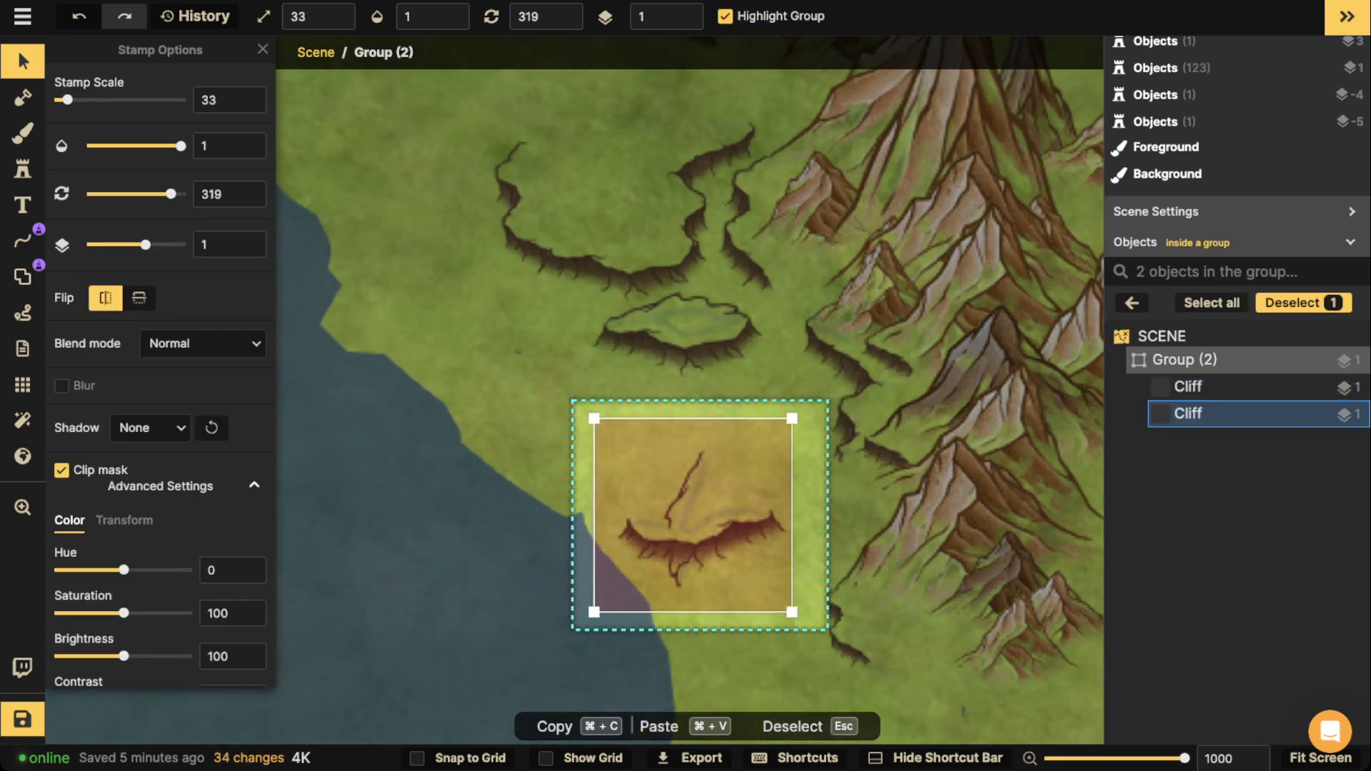
{"action": "left_click_drag", "start_coordinate": [171, 195], "coordinate": [100, 194]}
{"action": "left_click_drag", "start_coordinate": [686, 521], "coordinate": [692, 523]}
Set the width of both cliffs in the copied plateau group to 76.
{"action": "key", "text": "super+a"}
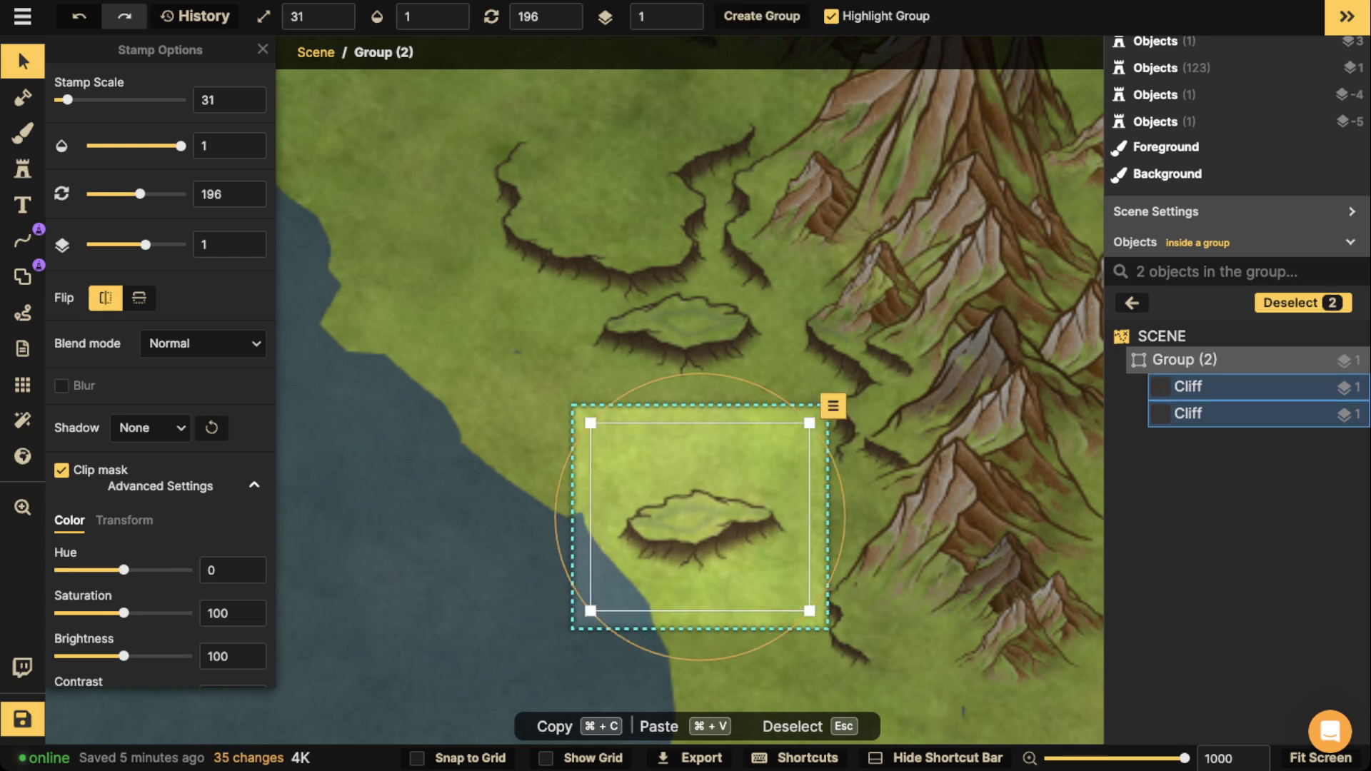
{"action": "scroll", "coordinate": [161, 357], "scroll_direction": "down", "scroll_amount": 1}
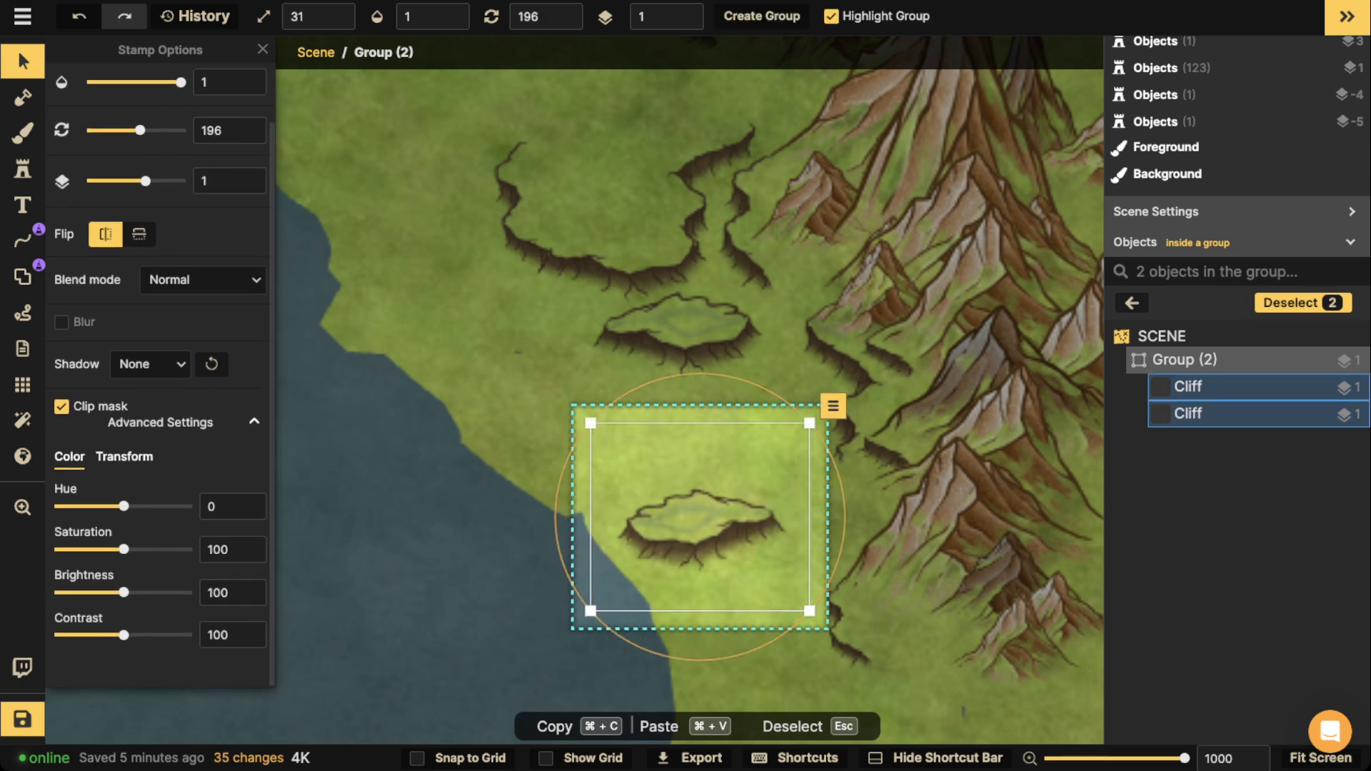
{"action": "left_click", "coordinate": [124, 457]}
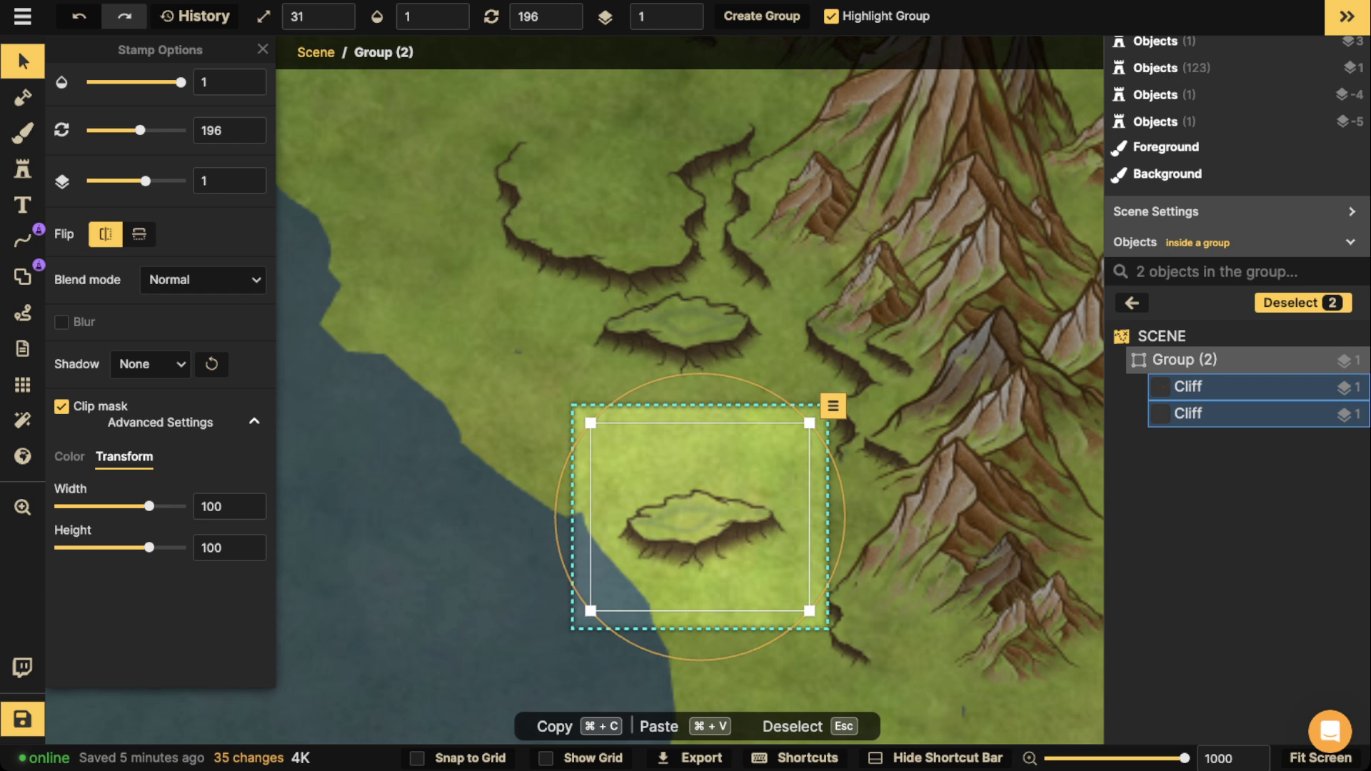
{"action": "left_click_drag", "start_coordinate": [149, 506], "coordinate": [144, 507]}
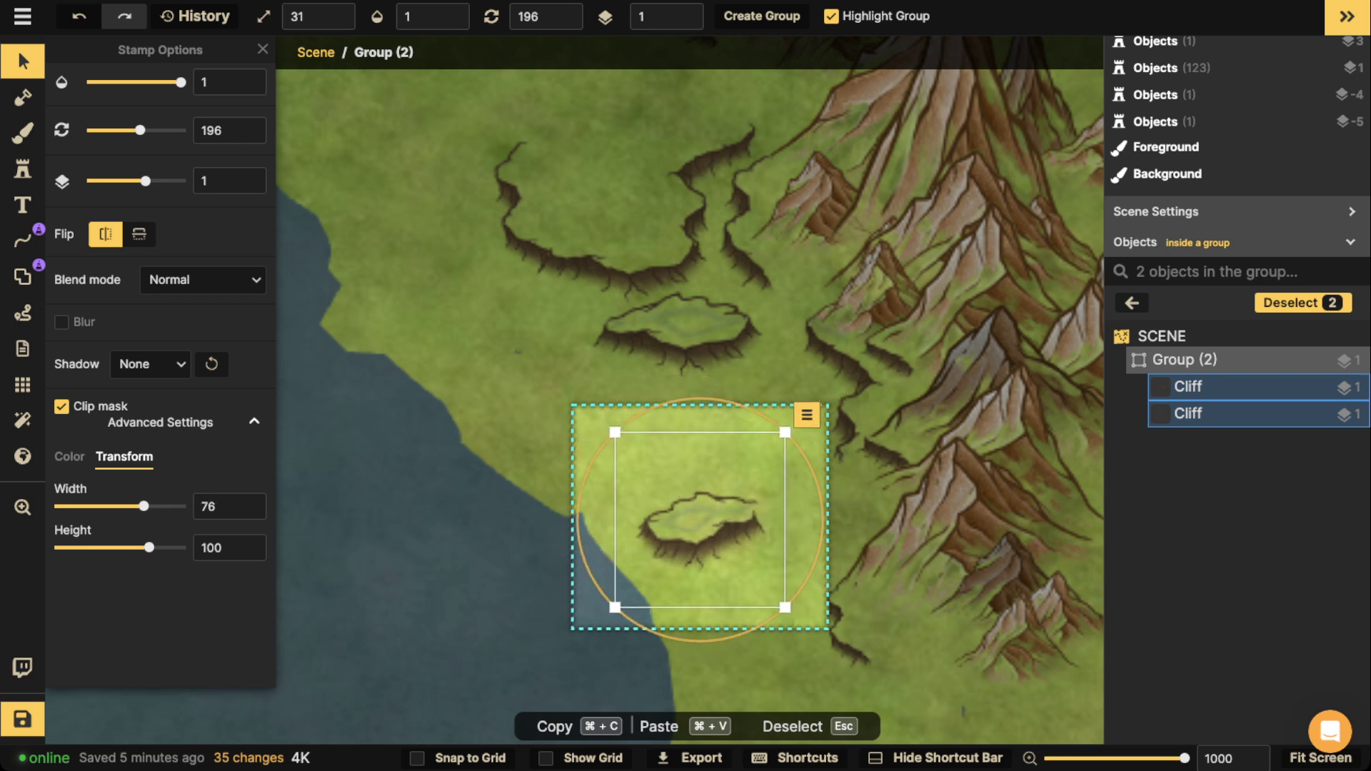
Fine-tune the copied plateau's back cliff to scale 30 and rotation 43 so its ends fit the front cliff.
{"action": "key", "text": "Escape"}
{"action": "left_click", "coordinate": [700, 525]}
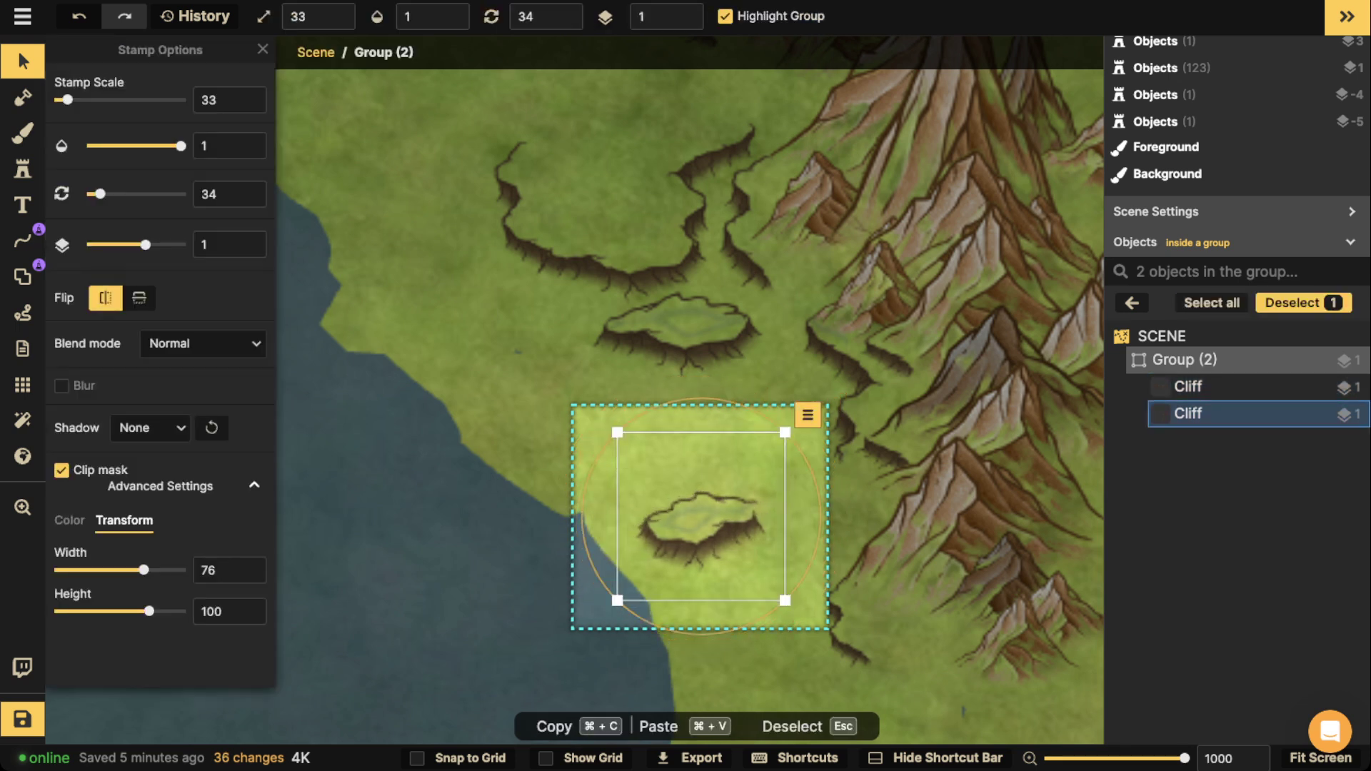
{"action": "left_click_drag", "start_coordinate": [822, 518], "coordinate": [821, 533]}
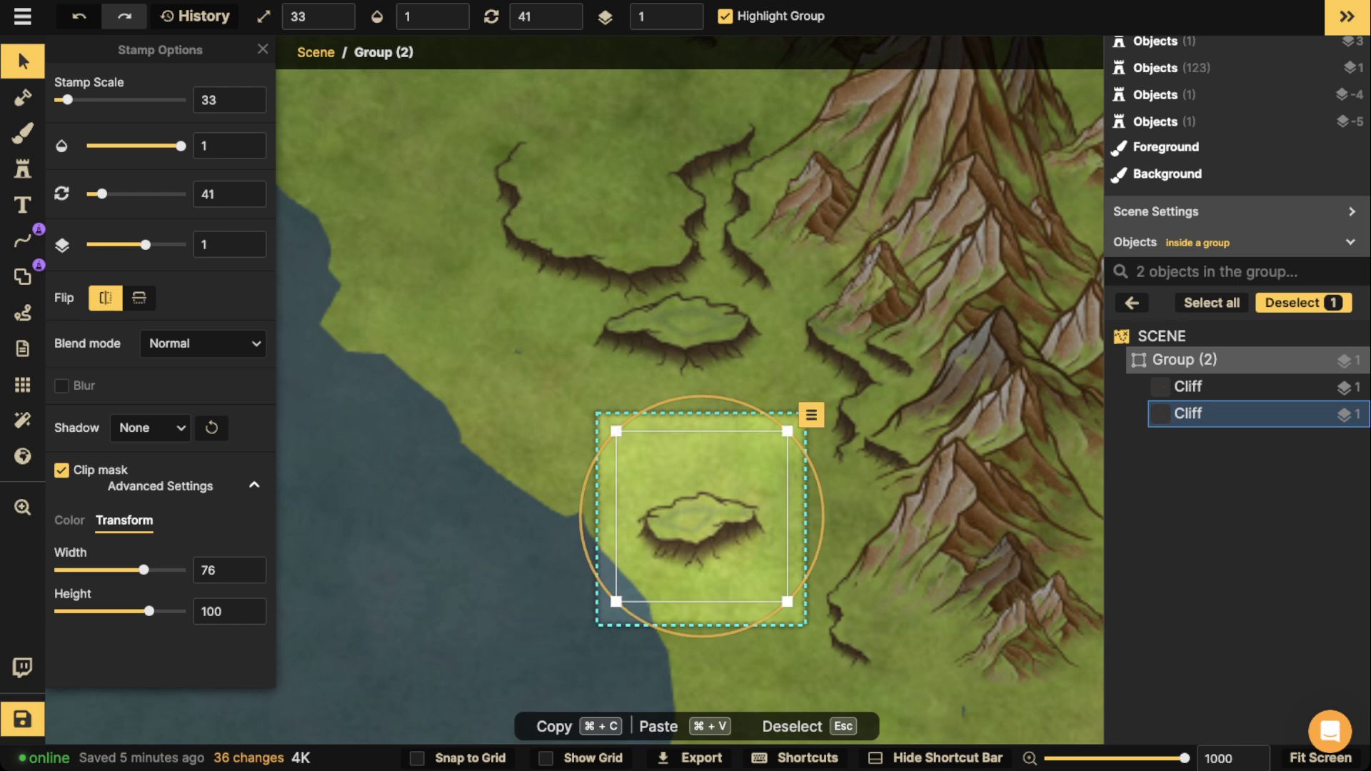
{"action": "left_click_drag", "start_coordinate": [617, 601], "coordinate": [622, 595]}
{"action": "left_click_drag", "start_coordinate": [700, 525], "coordinate": [699, 528]}
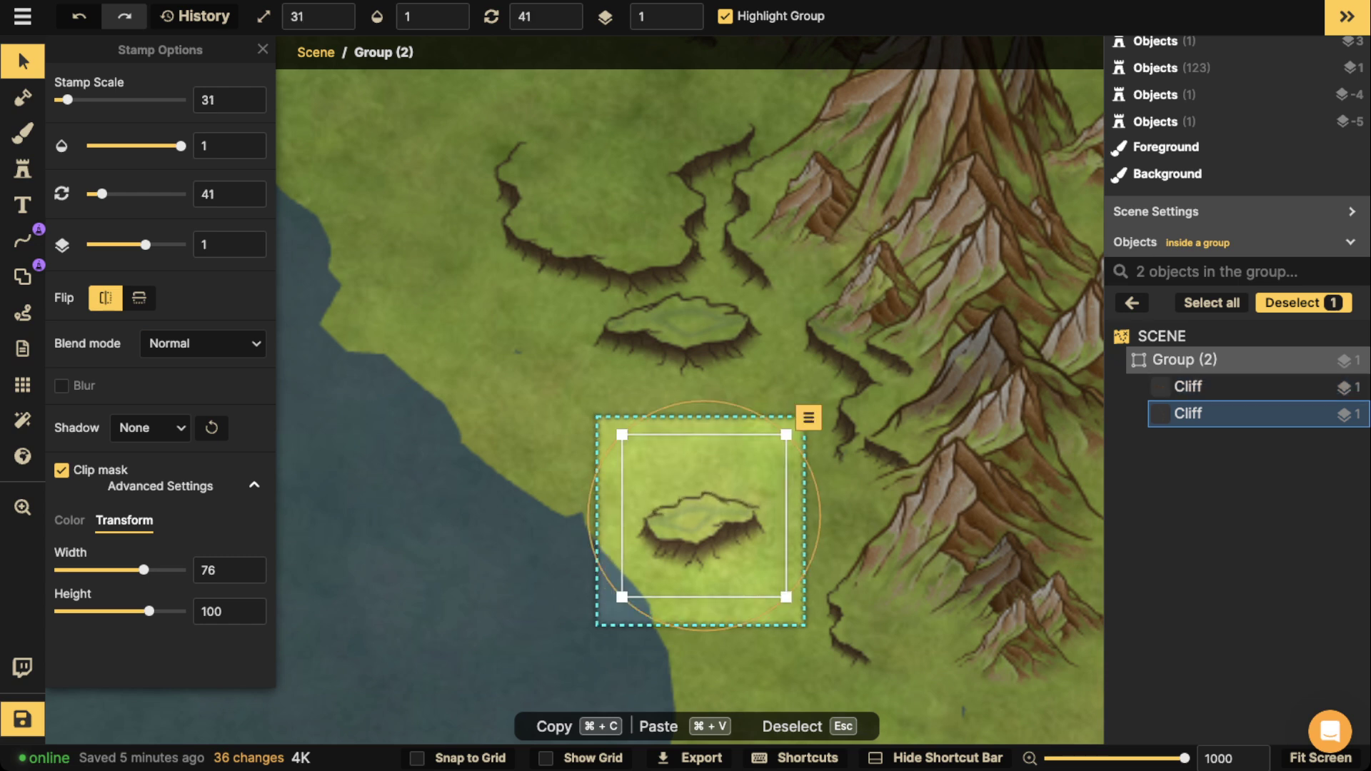
{"action": "left_click_drag", "start_coordinate": [821, 525], "coordinate": [821, 529]}
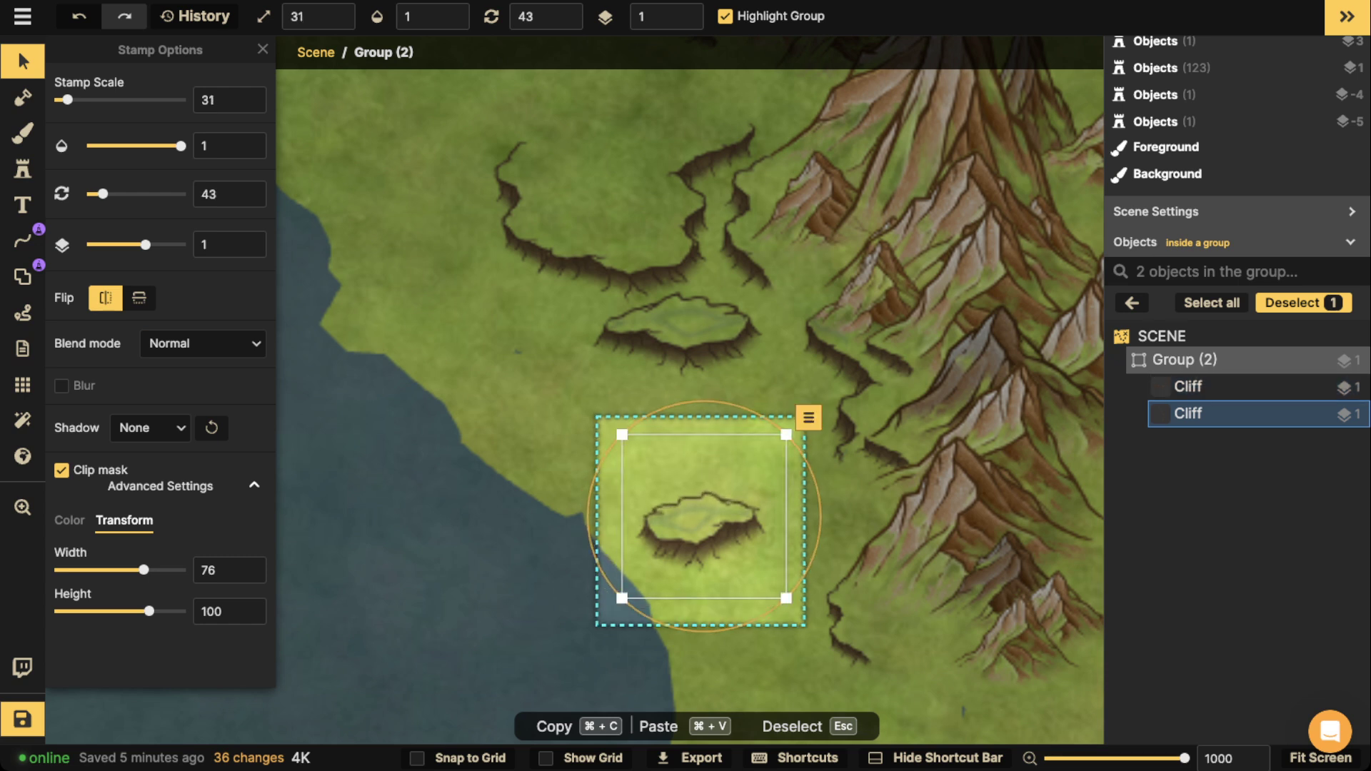
{"action": "left_click_drag", "start_coordinate": [786, 598], "coordinate": [782, 592]}
Scale the mirrored plateau group to 90 and place it between the first plateau and the mountain range's foot.
{"action": "left_click_drag", "start_coordinate": [700, 525], "coordinate": [739, 426]}
{"action": "key", "text": "Escape"}
{"action": "key", "text": "Escape"}
{"action": "double_click", "coordinate": [739, 426]}
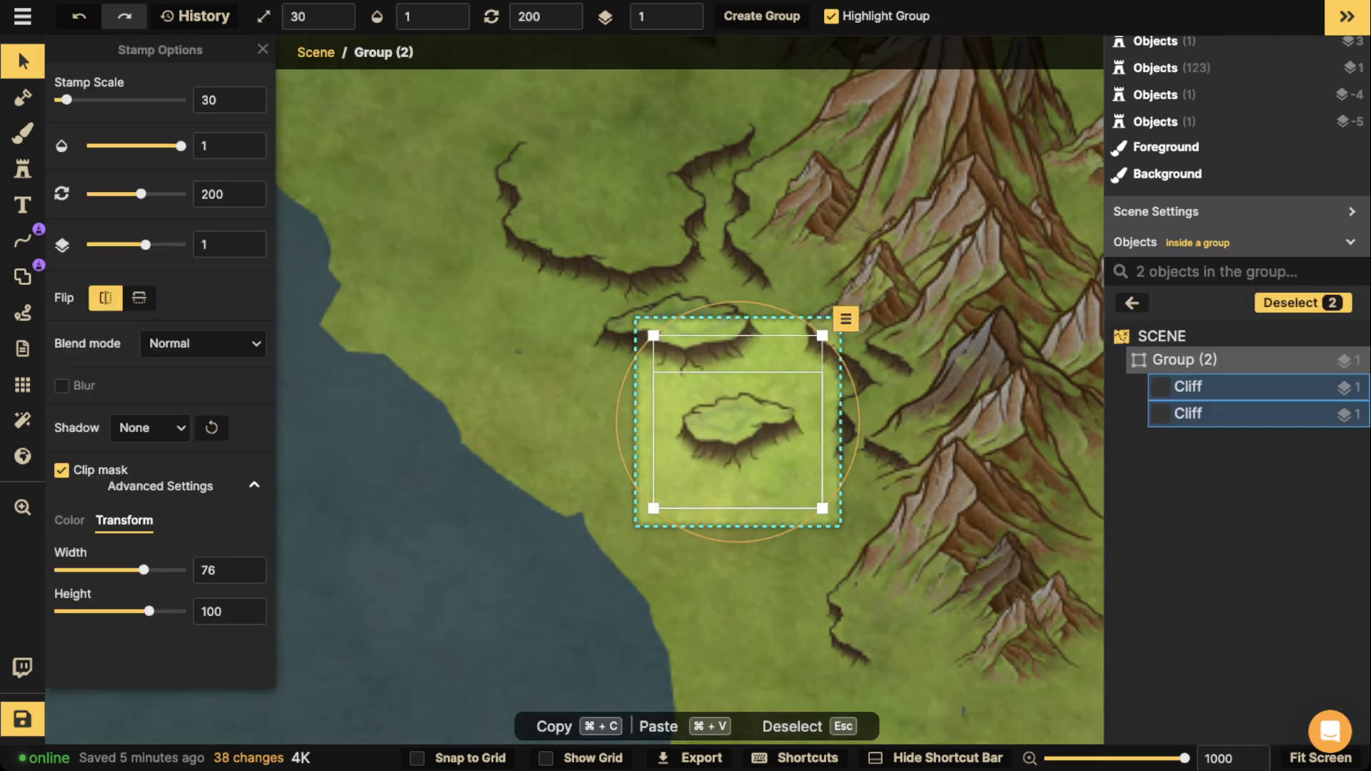
{"action": "mouse_move", "coordinate": [823, 509]}
{"action": "left_mouse_down"}
{"action": "mouse_move", "coordinate": [796, 484]}
{"action": "mouse_move", "coordinate": [824, 509]}
{"action": "mouse_move", "coordinate": [805, 491]}
{"action": "left_mouse_up"}
{"action": "key", "text": "Escape"}
{"action": "key", "text": "Escape"}
{"action": "key", "text": "Escape"}
{"action": "left_click", "coordinate": [738, 426]}
{"action": "left_click_drag", "start_coordinate": [732, 419], "coordinate": [770, 390]}
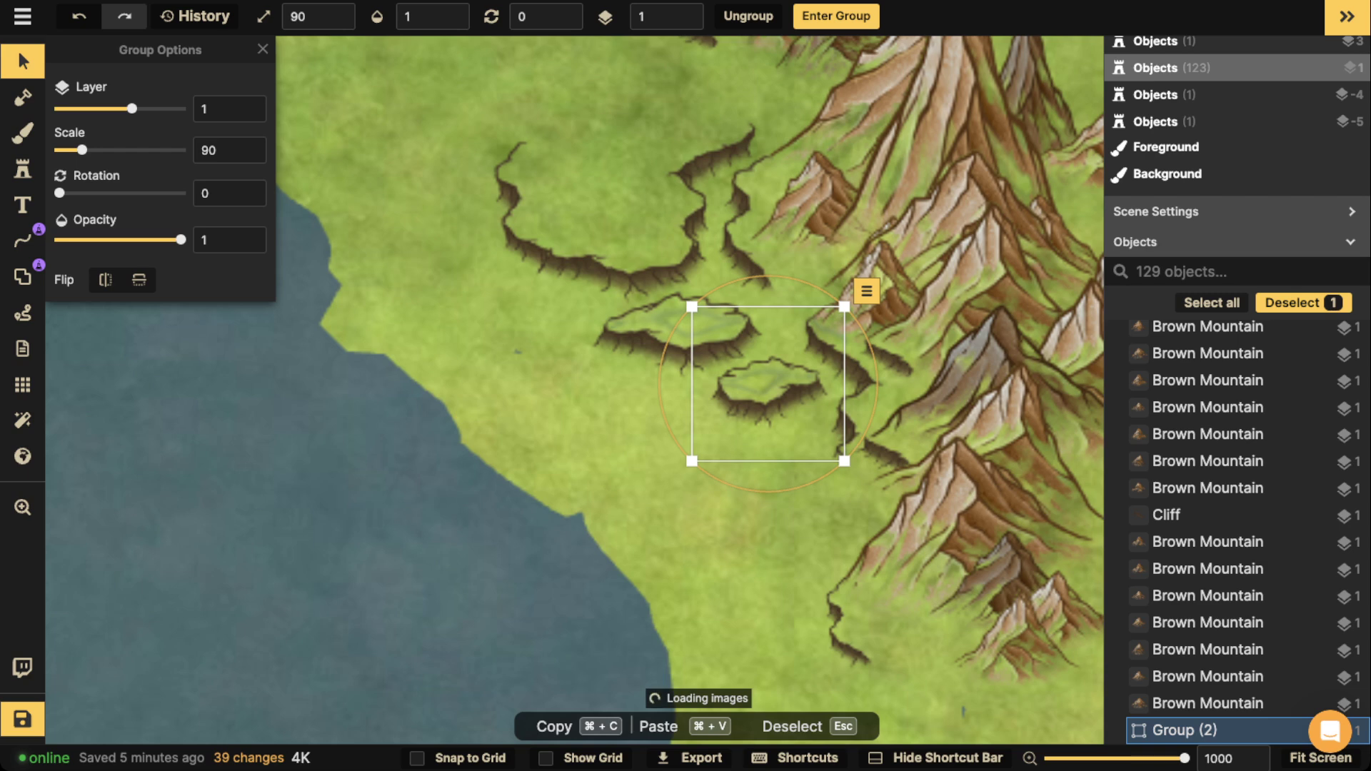
Place another copy of the larger plateau group on the grassland north of the curved cliff, west of the small brown mountains.
{"action": "left_click", "coordinate": [690, 358]}
{"action": "left_click_drag", "start_coordinate": [692, 358], "coordinate": [503, 369]}
{"action": "scroll", "coordinate": [689, 357], "scroll_direction": "down", "scroll_amount": 3}
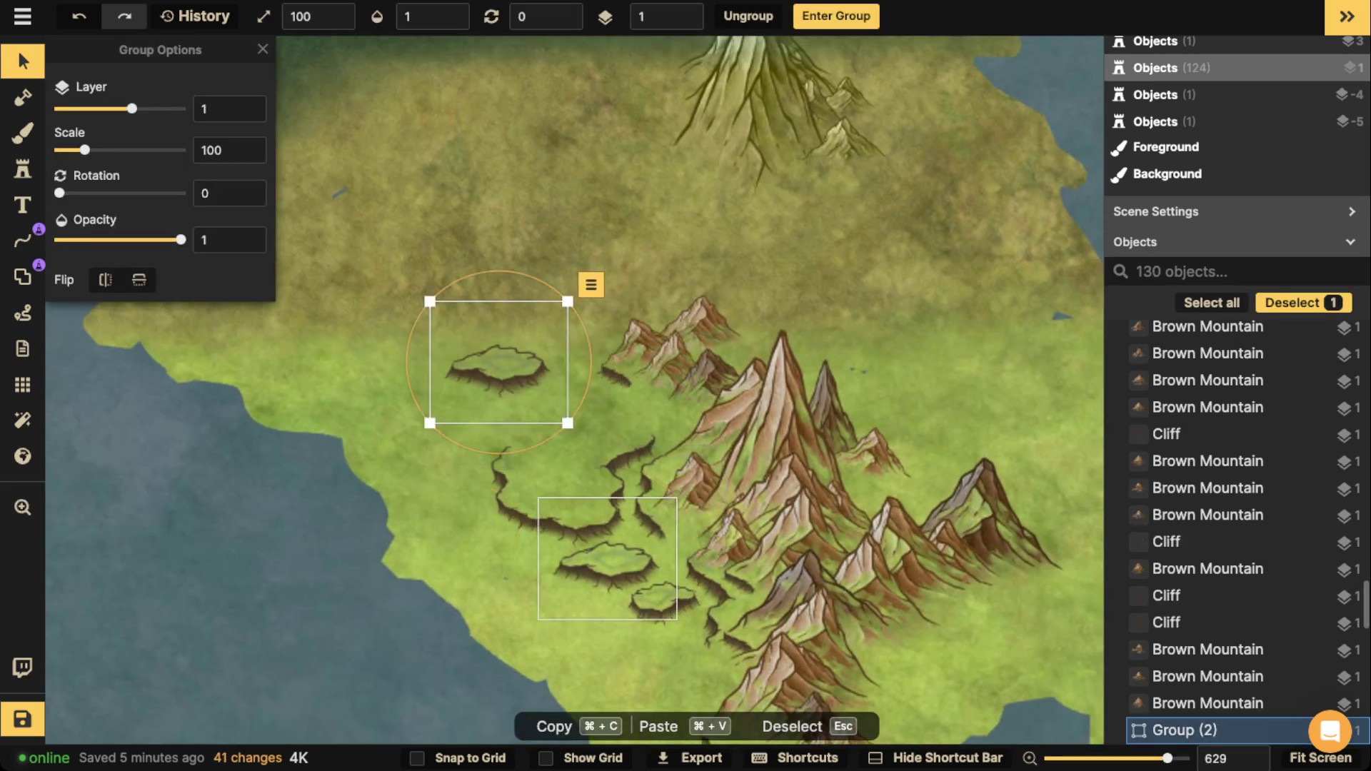
Delete the extra plateau copy to the northwest and duplicate the small plateau group to the south at scale 90.
{"action": "key", "text": "Delete"}
{"action": "left_click", "coordinate": [663, 600]}
{"action": "left_click_drag", "start_coordinate": [663, 600], "coordinate": [635, 692], "text": "alt"}
{"action": "key", "text": "space"}
{"action": "left_click_drag", "start_coordinate": [635, 692], "coordinate": [675, 496]}
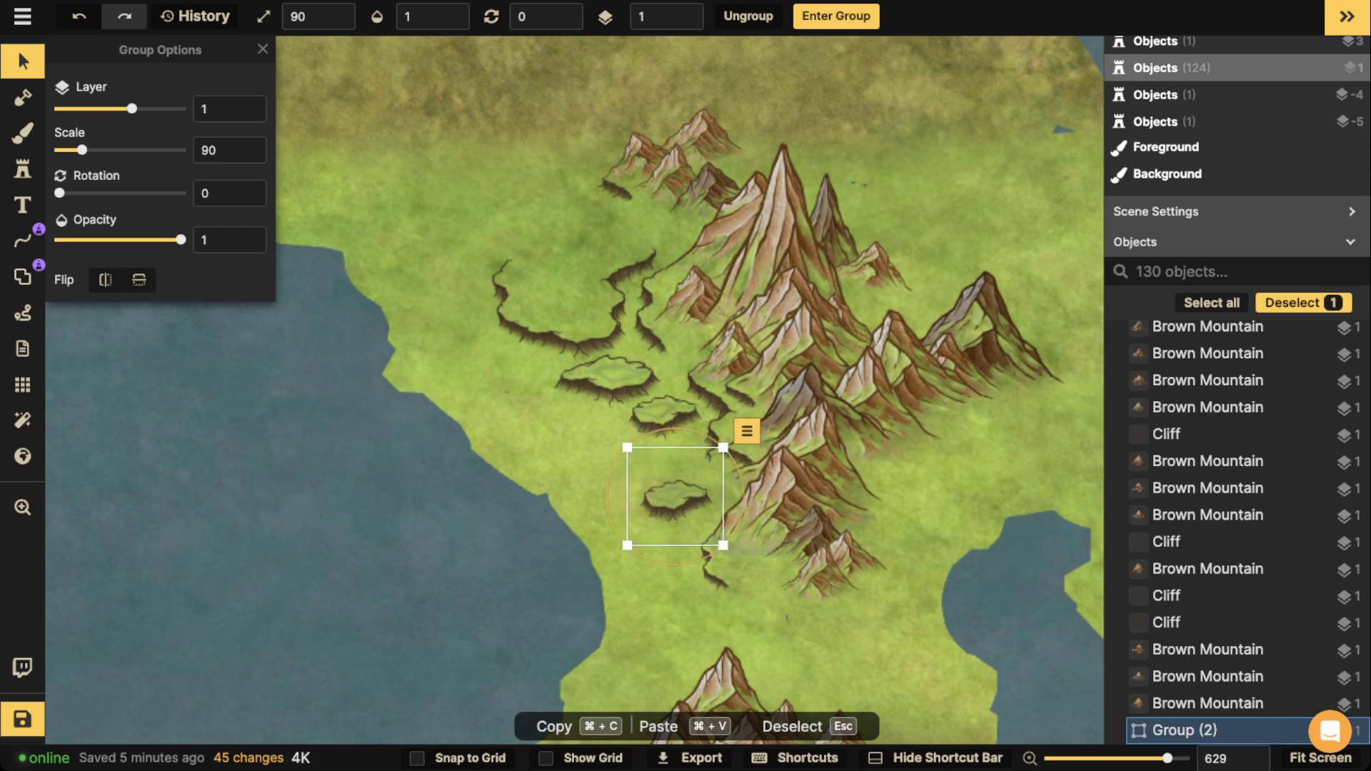
Inside the copied plateau group, flip the cliffs horizontally and realign the upper edge to close the plateau outline.
{"action": "double_click", "coordinate": [676, 496]}
{"action": "scroll", "coordinate": [676, 497], "scroll_direction": "up", "scroll_amount": 3}
{"action": "left_click", "coordinate": [105, 298]}
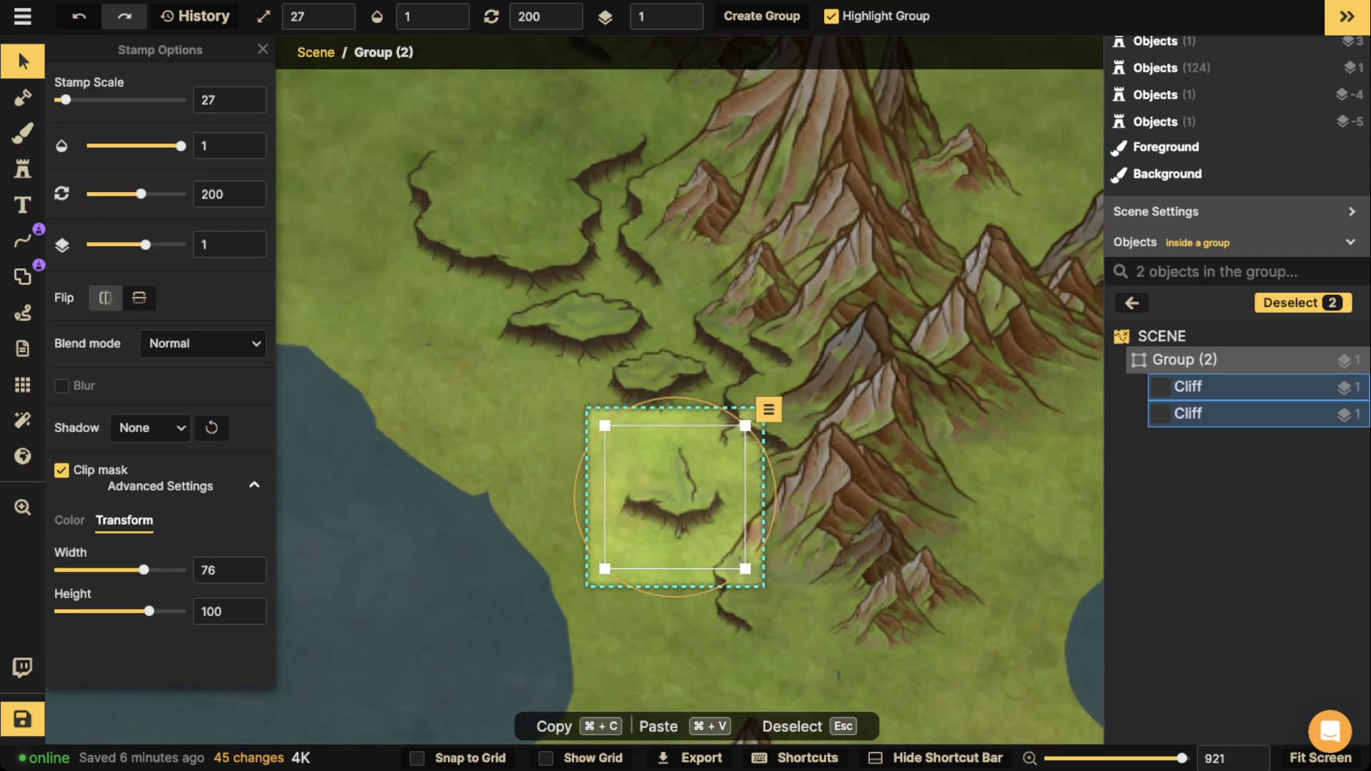
{"action": "left_click", "coordinate": [676, 495]}
{"action": "left_click_drag", "start_coordinate": [770, 493], "coordinate": [677, 398]}
{"action": "left_click_drag", "start_coordinate": [677, 495], "coordinate": [673, 497]}
{"action": "key", "text": "Escape"}
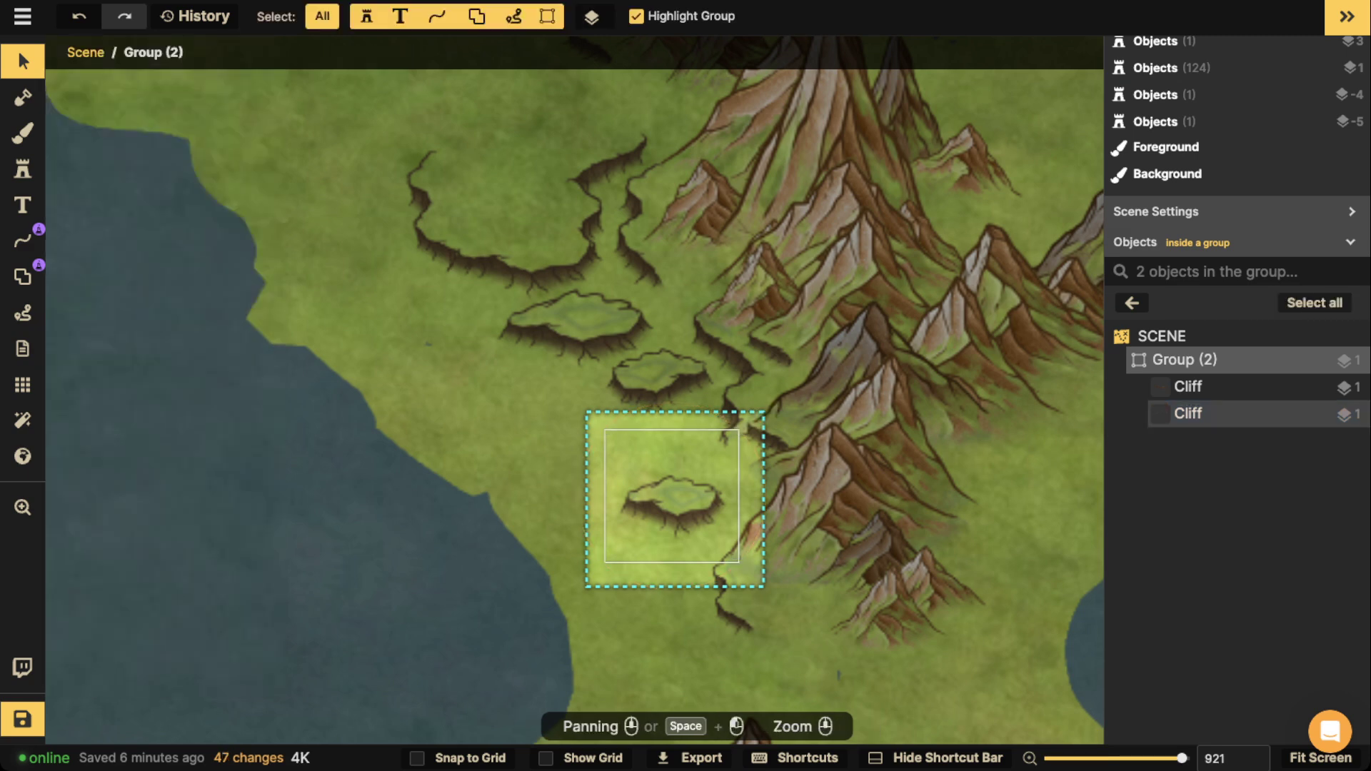
{"action": "key", "text": "Escape"}
Shrink the copied plateau group to scale 64 and place it just southwest of the other small plateau.
{"action": "left_click_drag", "start_coordinate": [746, 569], "coordinate": [723, 546]}
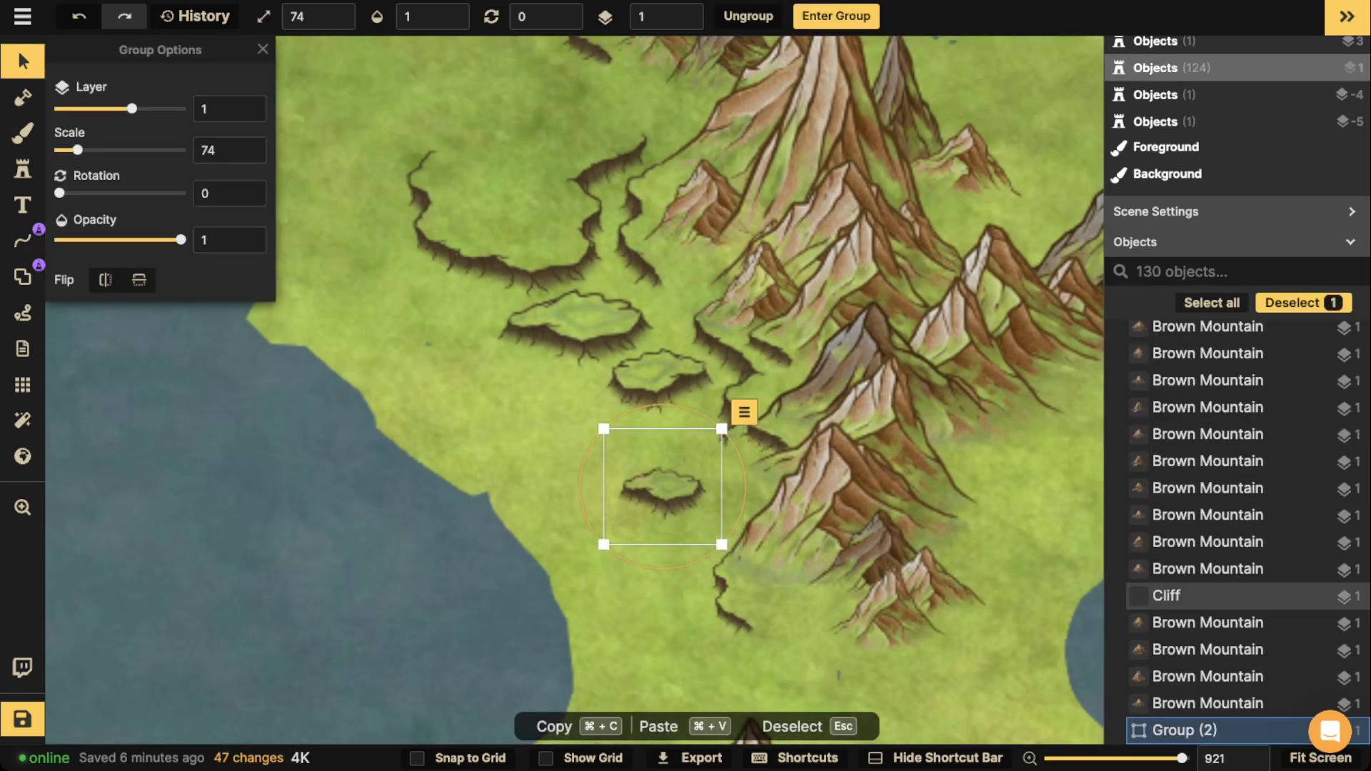
{"action": "left_click_drag", "start_coordinate": [665, 490], "coordinate": [697, 468]}
{"action": "left_click_drag", "start_coordinate": [708, 486], "coordinate": [605, 431]}
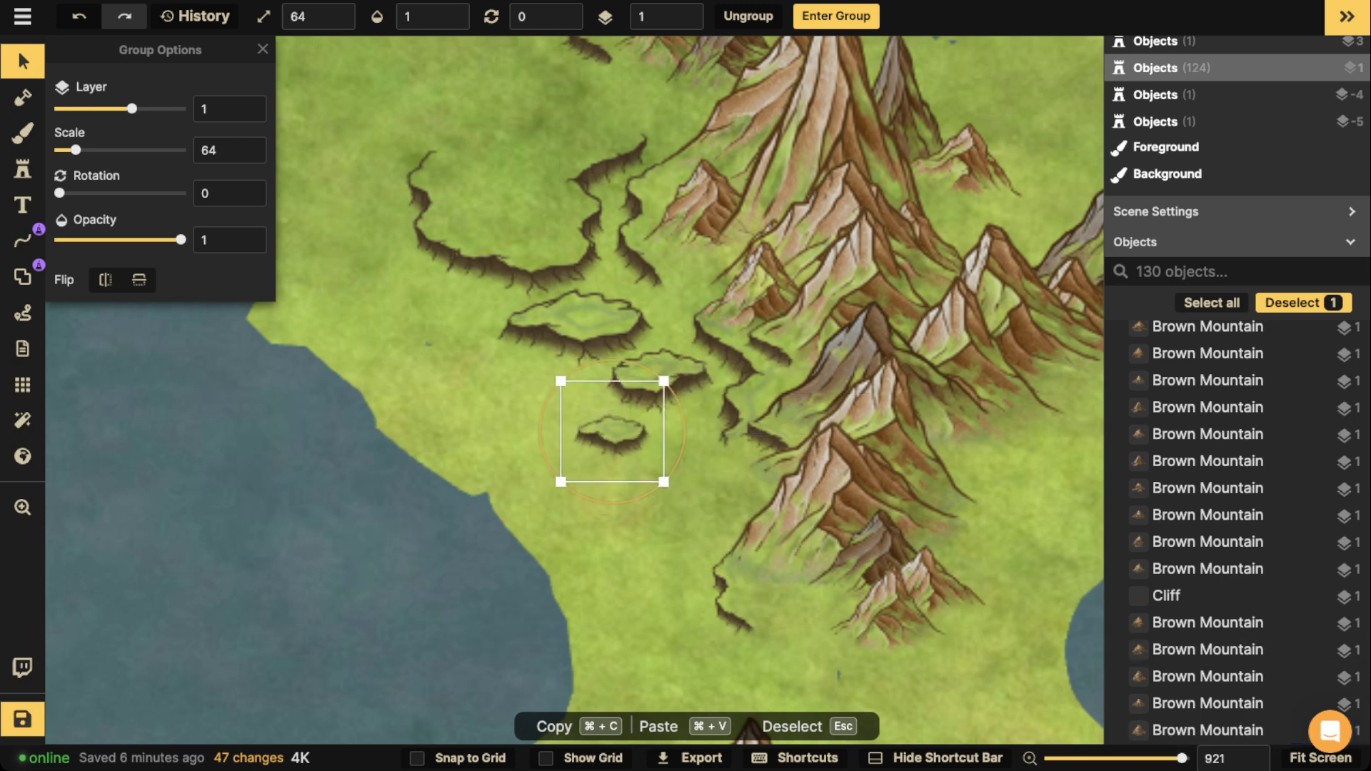
{"action": "key", "text": "Escape"}
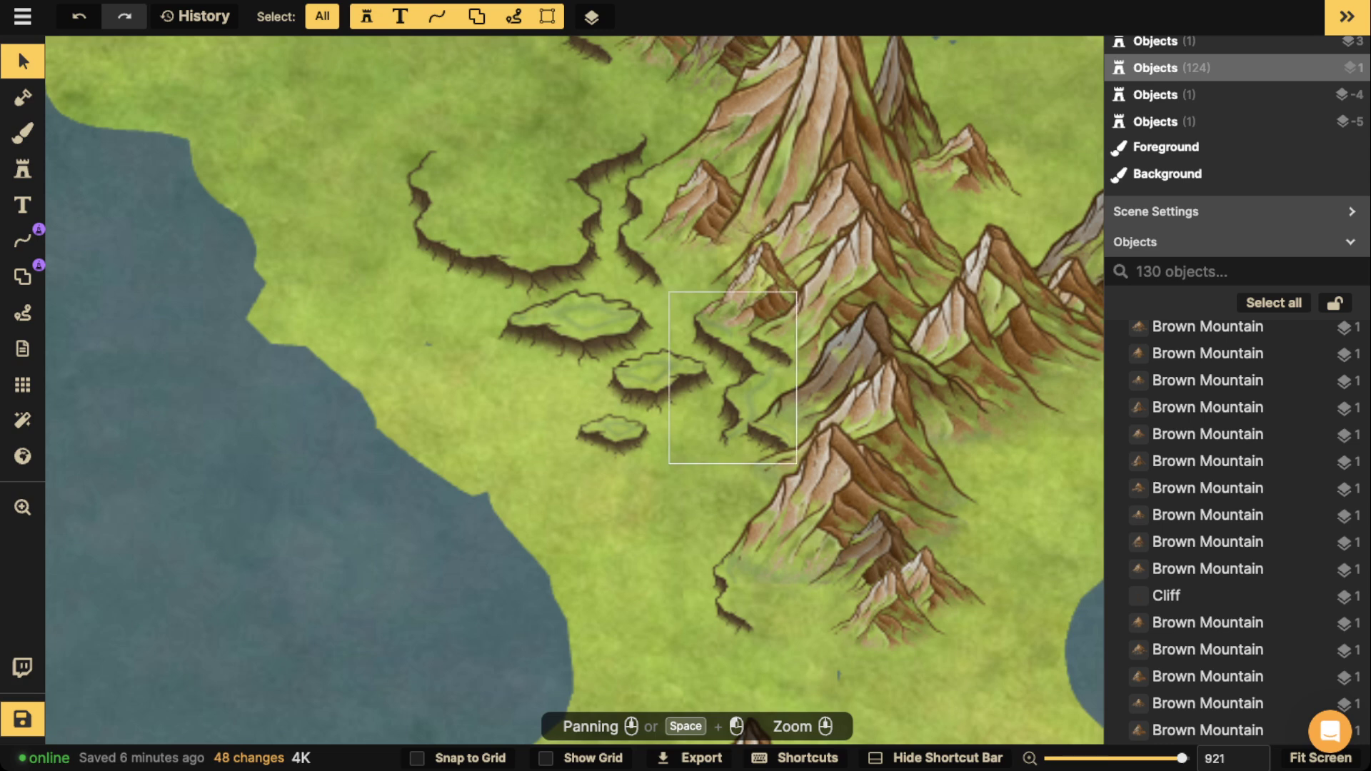
Stamp cliff variant 7 at scale 20 and rotation 342 beside the west coast, reusing the large curved cliff's settings.
{"action": "scroll", "coordinate": [522, 608], "scroll_direction": "down", "scroll_amount": 5}
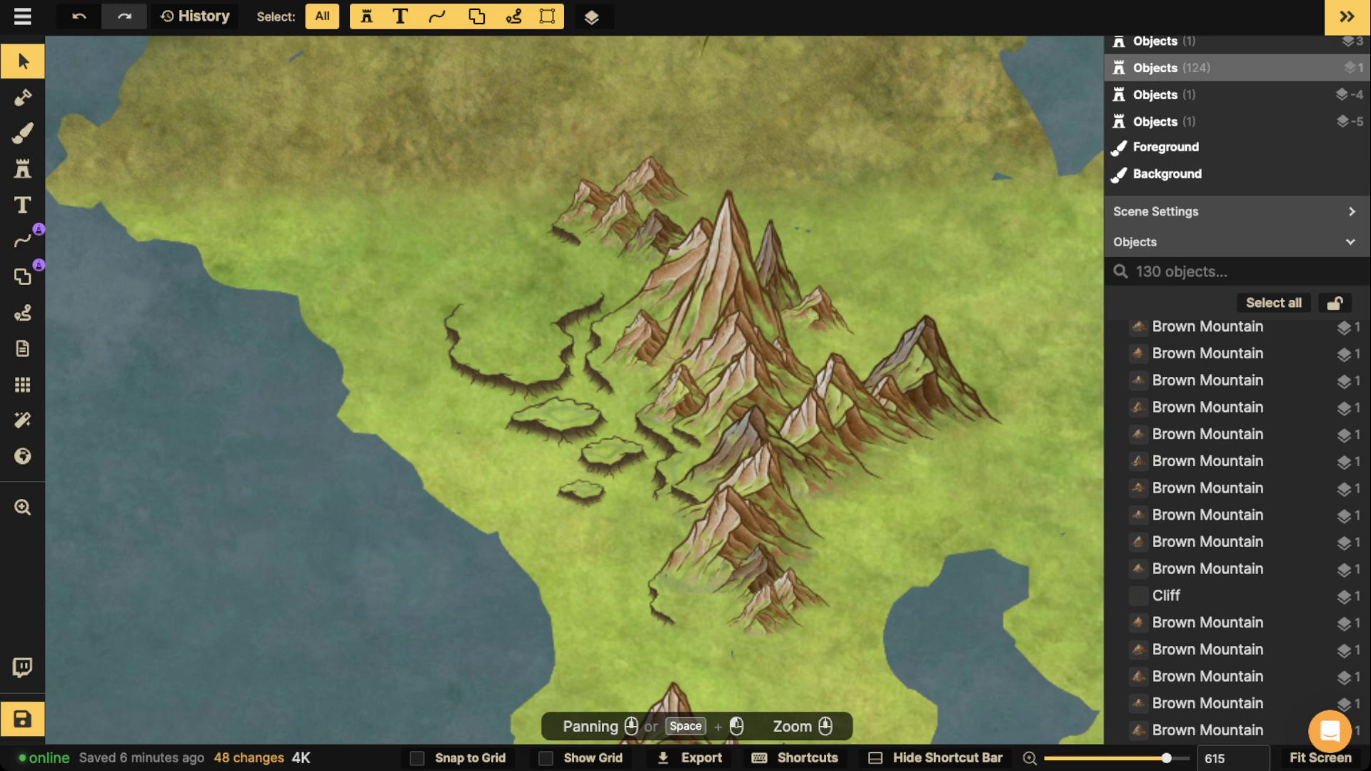
{"action": "left_click", "coordinate": [464, 343]}
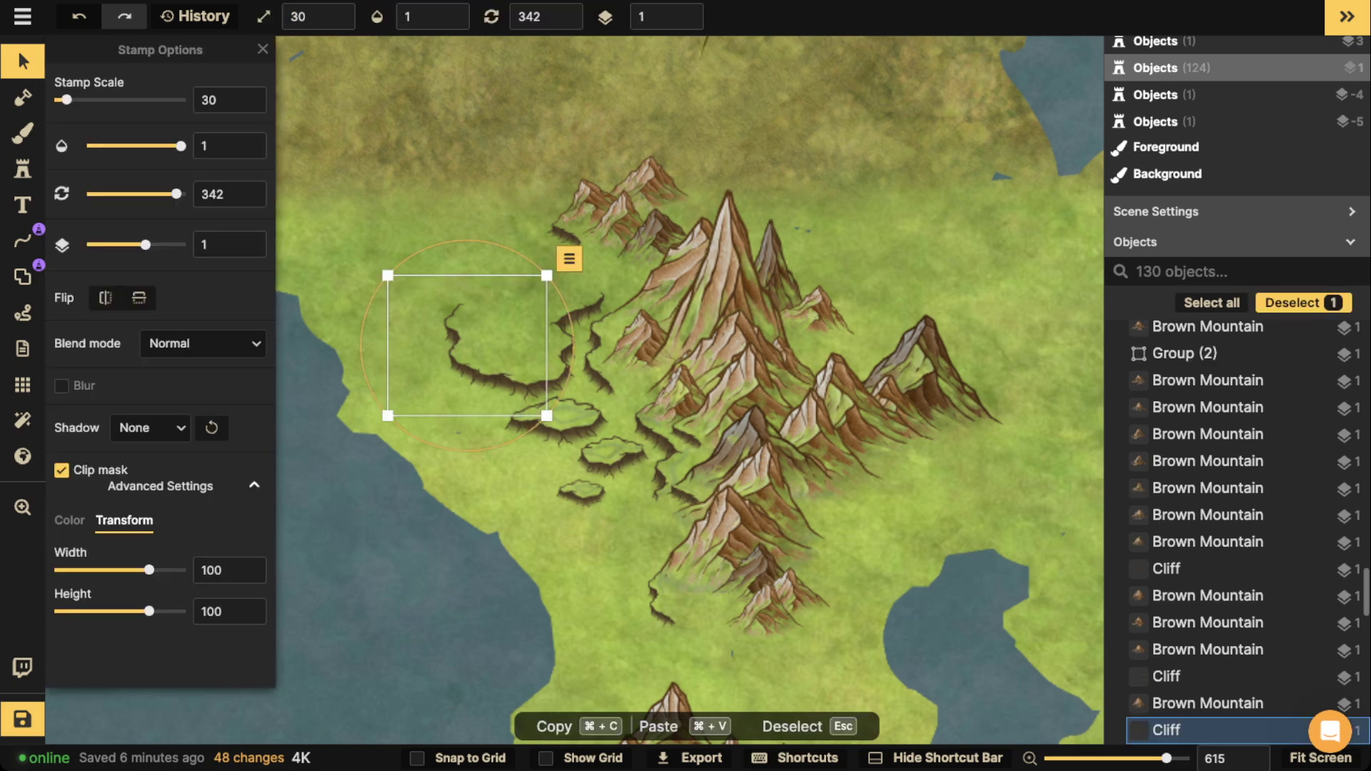
{"action": "left_click", "coordinate": [23, 169]}
{"action": "key", "text": "s"}
{"action": "scroll", "coordinate": [436, 383], "scroll_direction": "up", "scroll_amount": 1}
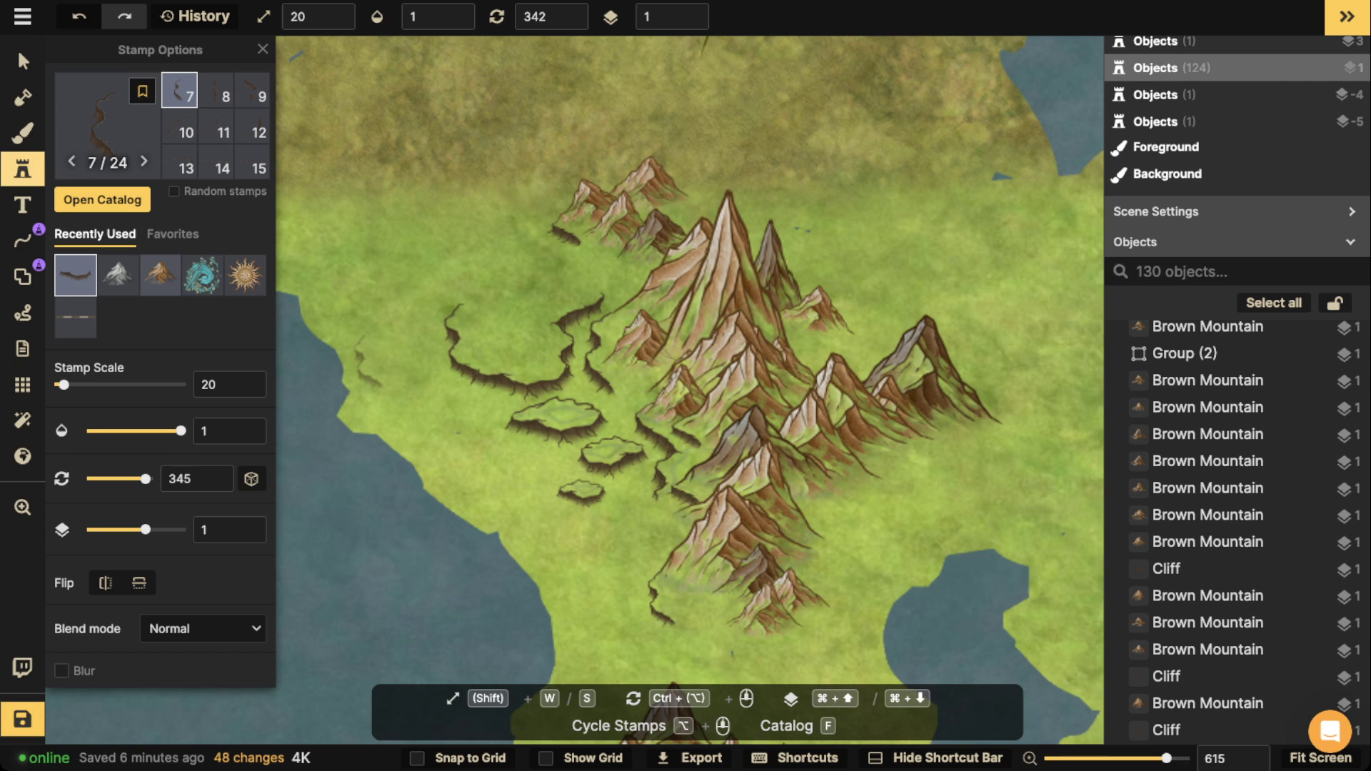
{"action": "left_click", "coordinate": [382, 386]}
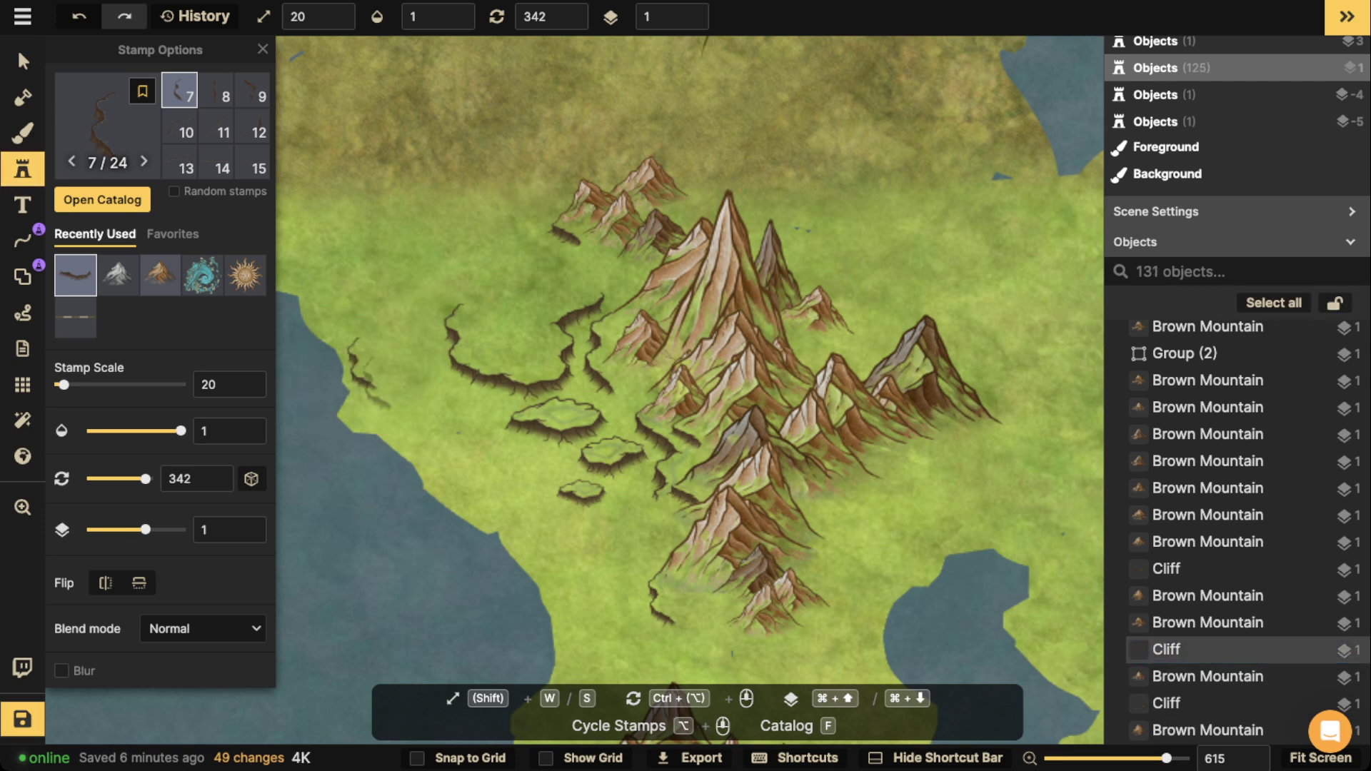
Cycle through the cliff variants and stamp variant 9 at the southeast end of the new coastal cliff.
{"action": "scroll", "coordinate": [385, 403], "scroll_direction": "up", "scroll_amount": 2}
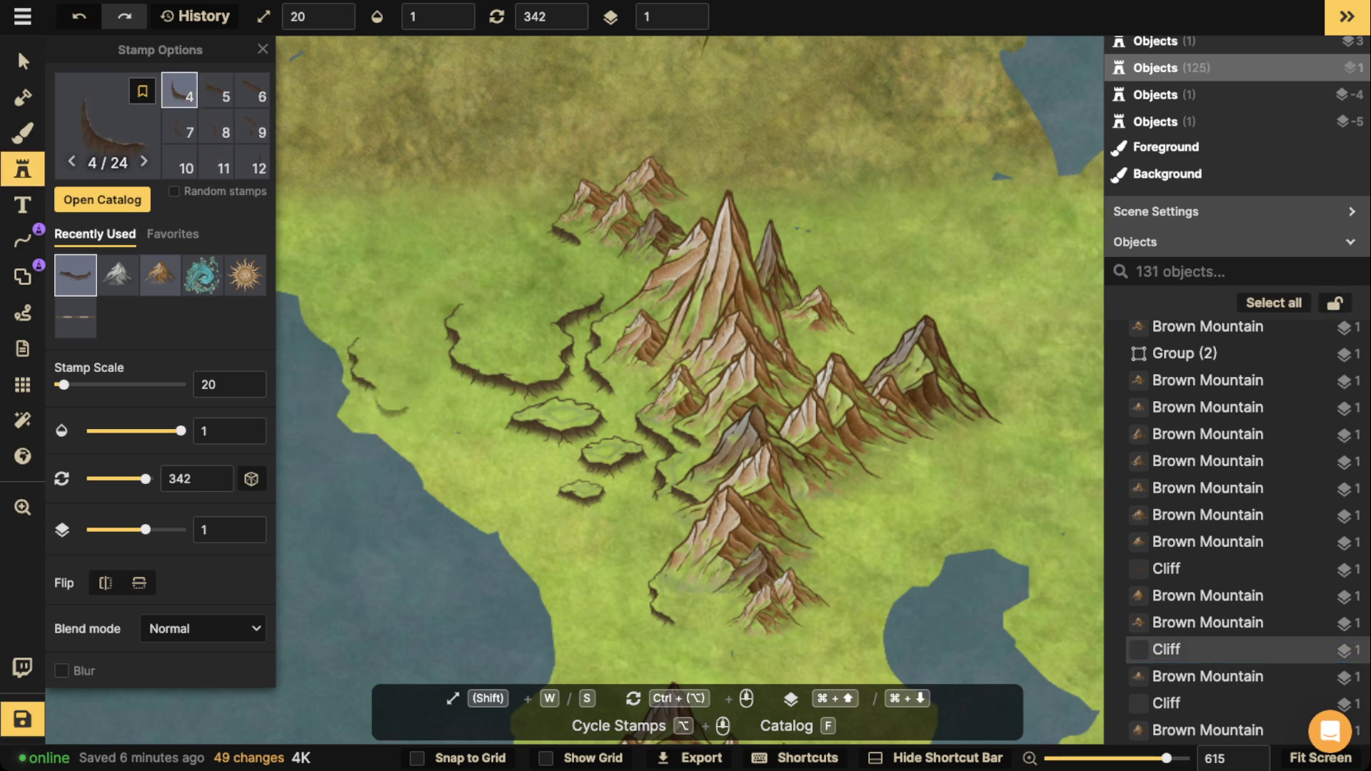
{"action": "scroll", "coordinate": [386, 403], "scroll_direction": "up", "scroll_amount": 1}
{"action": "scroll", "coordinate": [396, 407], "scroll_direction": "up", "scroll_amount": 6}
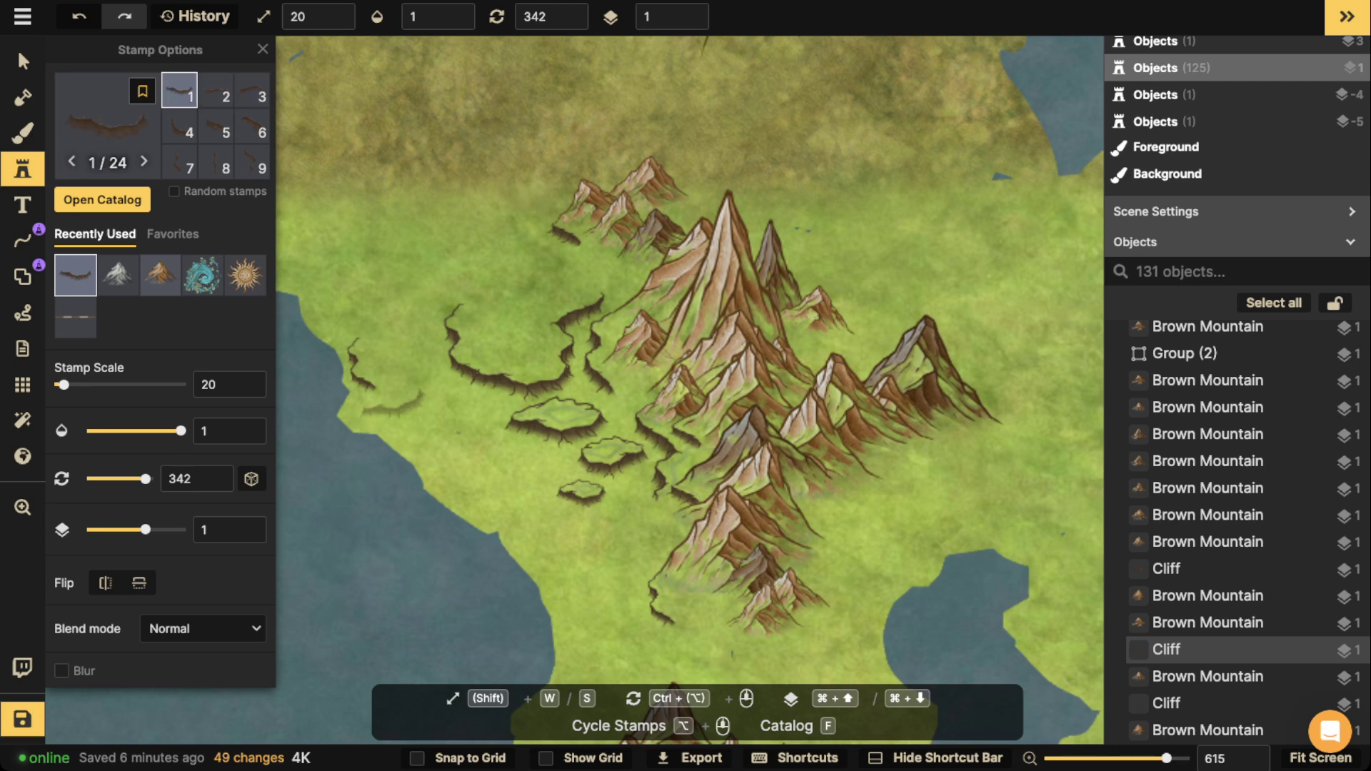
{"action": "scroll", "coordinate": [396, 407], "scroll_direction": "up", "scroll_amount": 11}
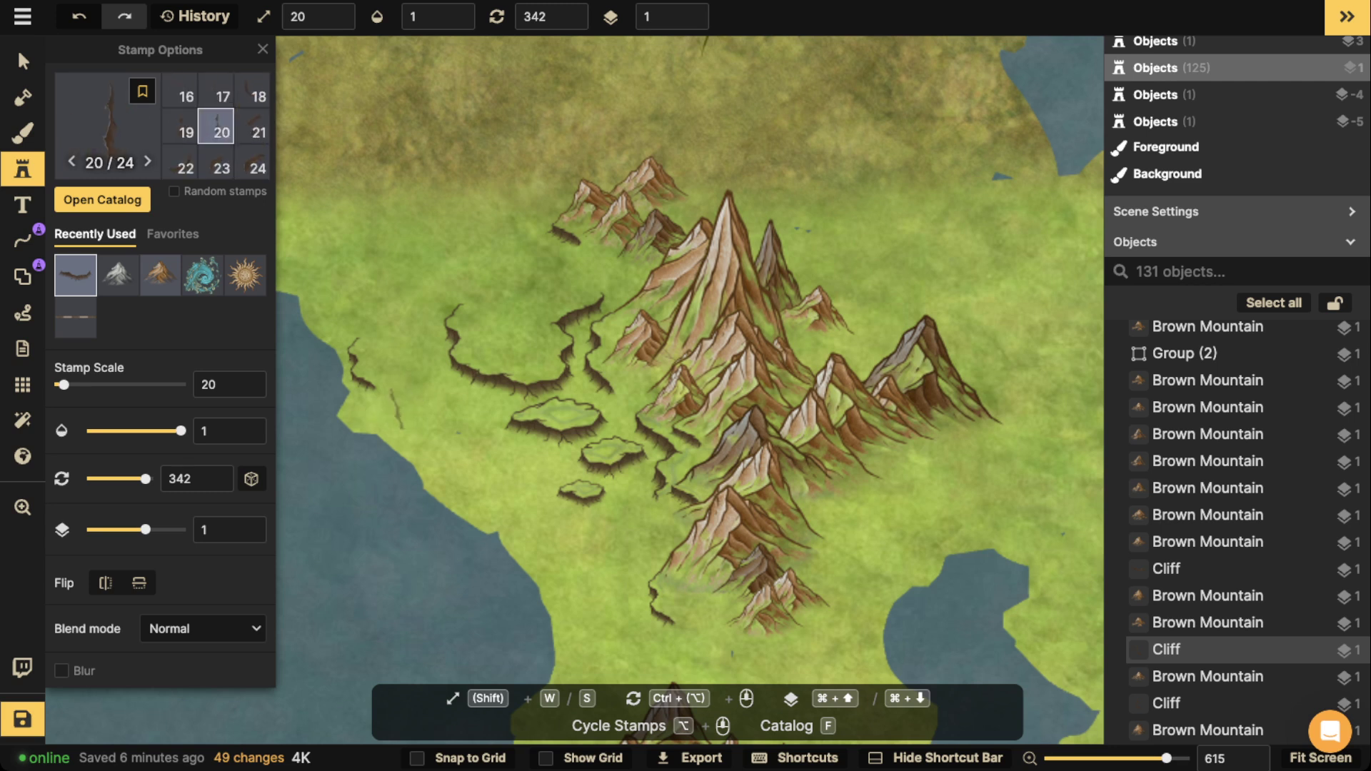
{"action": "scroll", "coordinate": [389, 411], "scroll_direction": "up", "scroll_amount": 1}
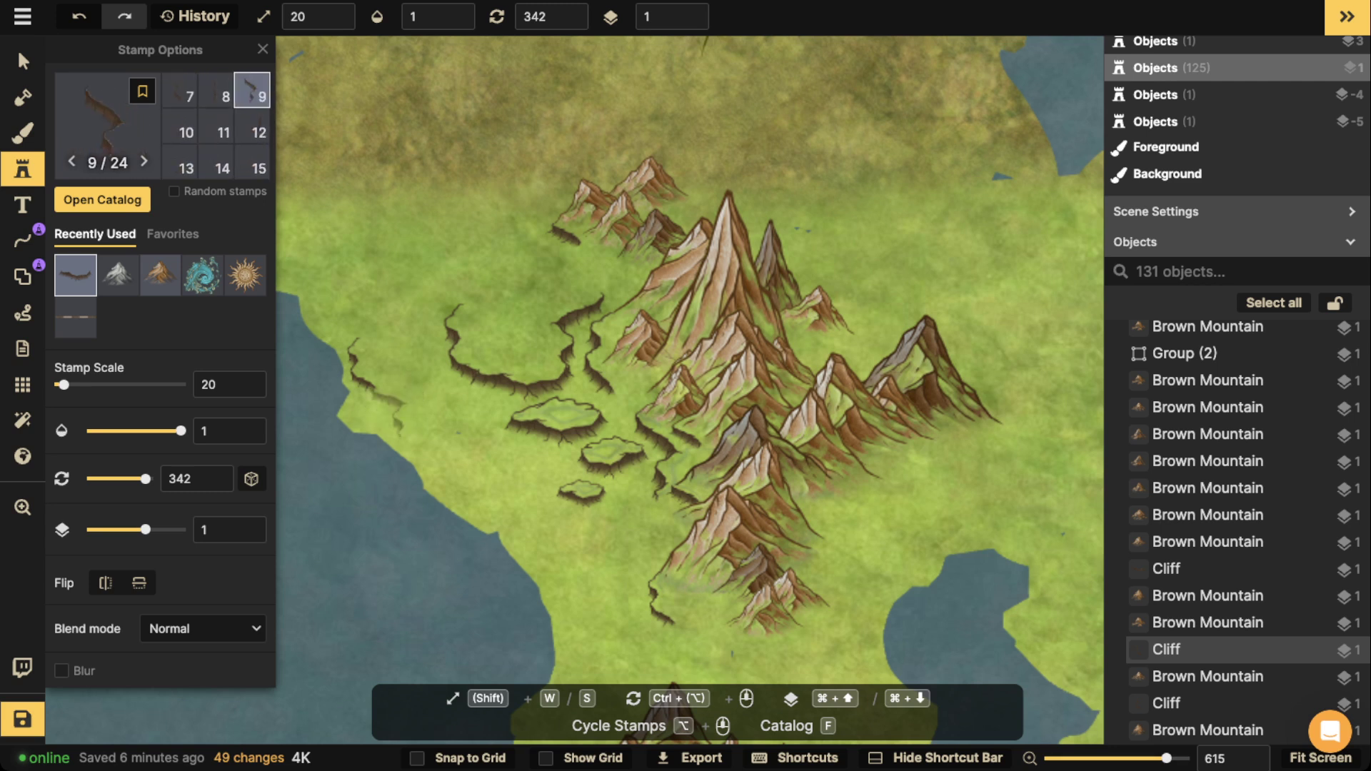
{"action": "left_click", "coordinate": [394, 413]}
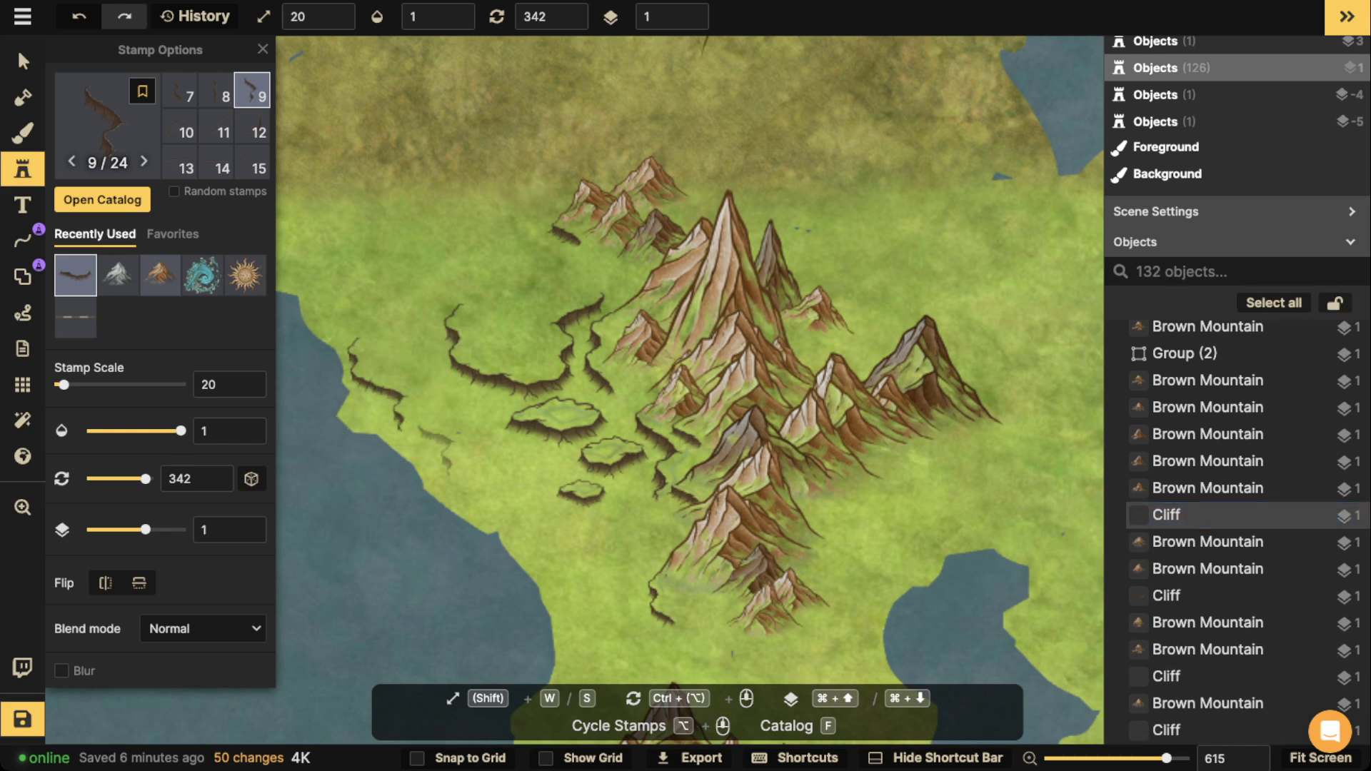
Extend the coastal cliff line southeast with variant 7 at rotation 342 and variant 1 at rotation 12.
{"action": "scroll", "coordinate": [394, 413], "scroll_direction": "up", "scroll_amount": 2}
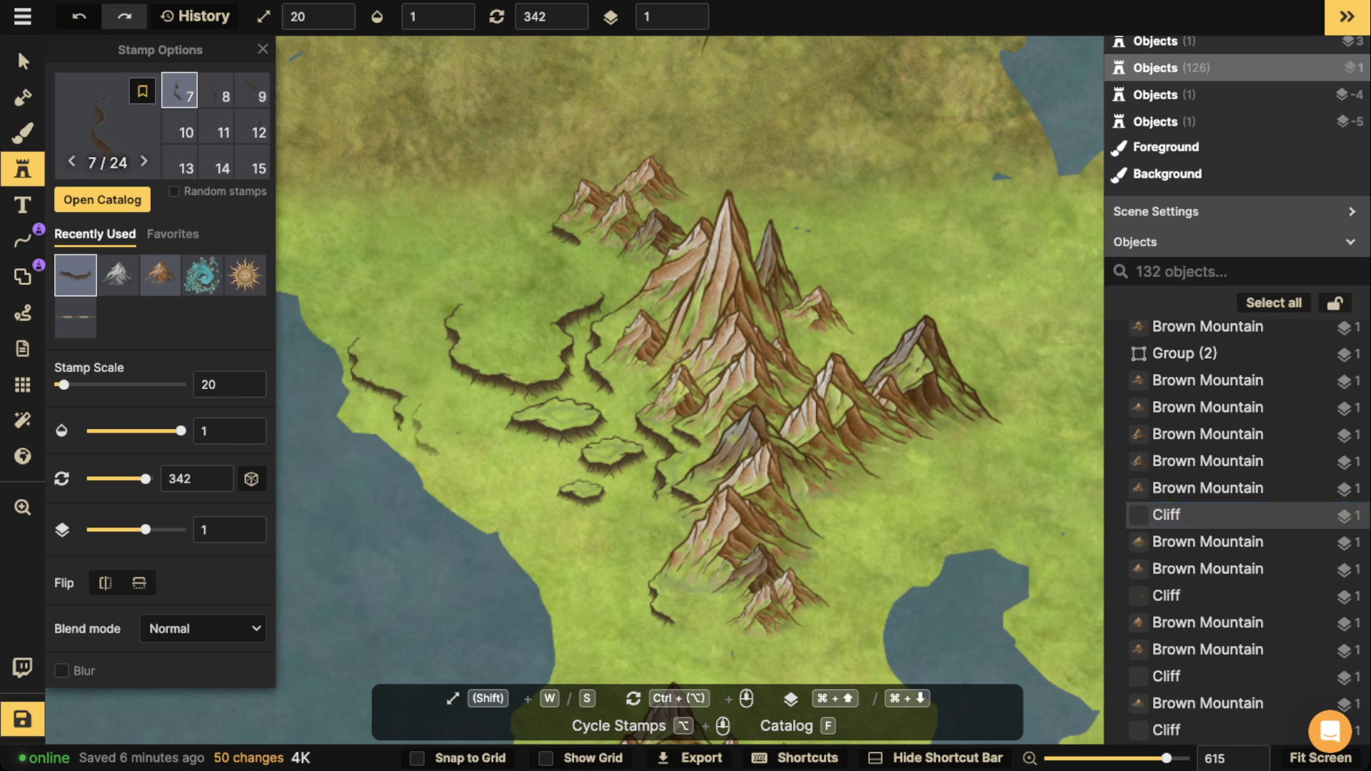
{"action": "left_click", "coordinate": [427, 430]}
{"action": "scroll", "coordinate": [447, 446], "scroll_direction": "up", "scroll_amount": 2}
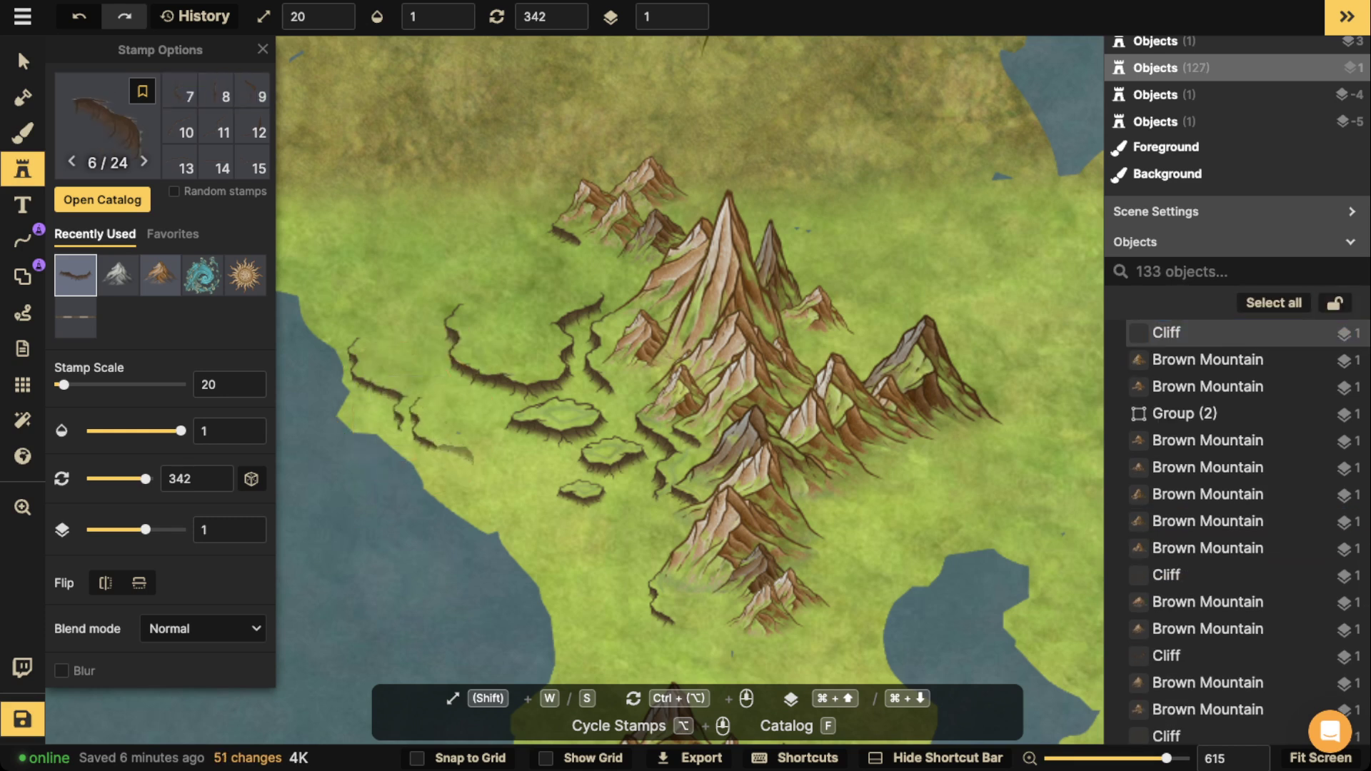
{"action": "scroll", "coordinate": [450, 461], "scroll_direction": "up", "scroll_amount": 5}
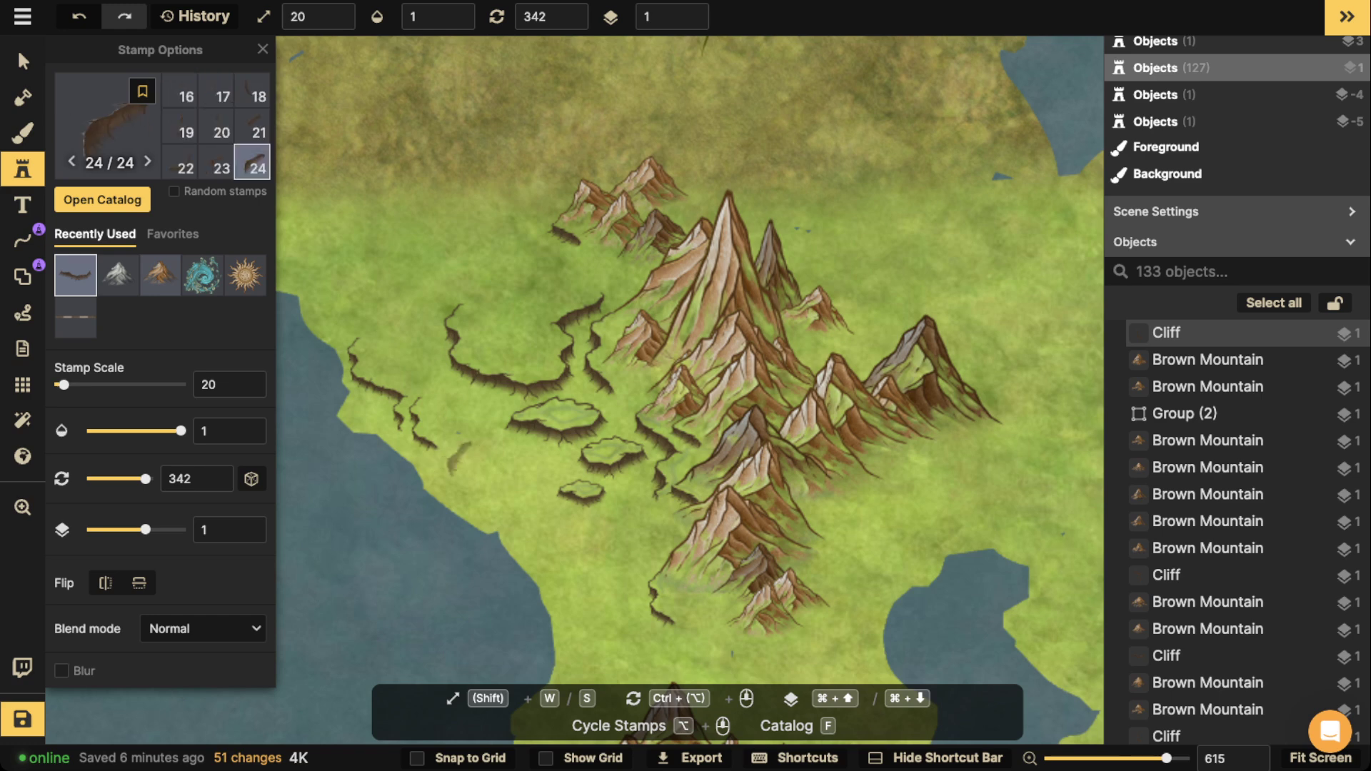
{"action": "scroll", "coordinate": [450, 460], "scroll_direction": "down", "scroll_amount": 1}
{"action": "scroll", "coordinate": [455, 453], "scroll_direction": "down", "scroll_amount": 2, "text": "ctrl"}
{"action": "left_click", "coordinate": [457, 454]}
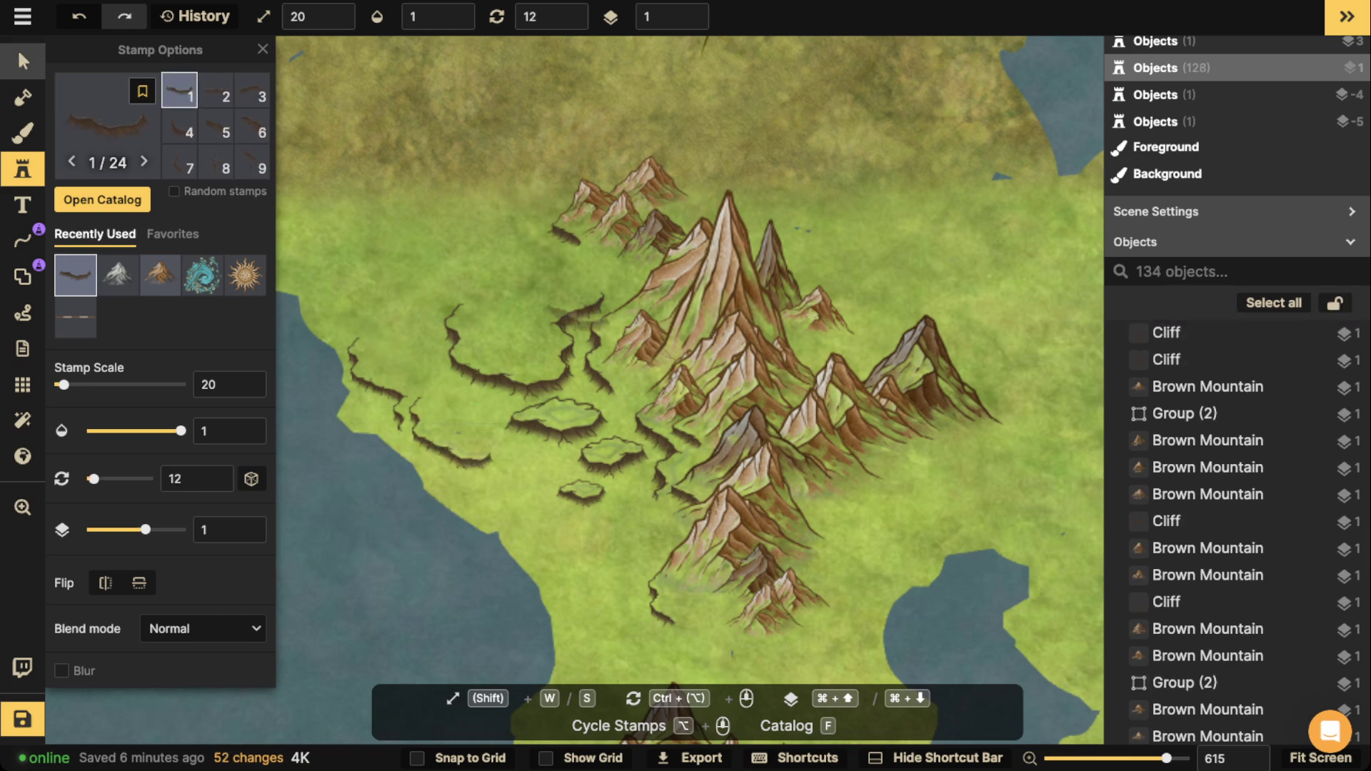
Select the large curved cliff and its neighbour west of the mountains and nudge them slightly southeast.
{"action": "left_click", "coordinate": [23, 61]}
{"action": "scroll", "coordinate": [530, 314], "scroll_direction": "down", "scroll_amount": 3}
{"action": "left_click_drag", "start_coordinate": [414, 351], "coordinate": [440, 342]}
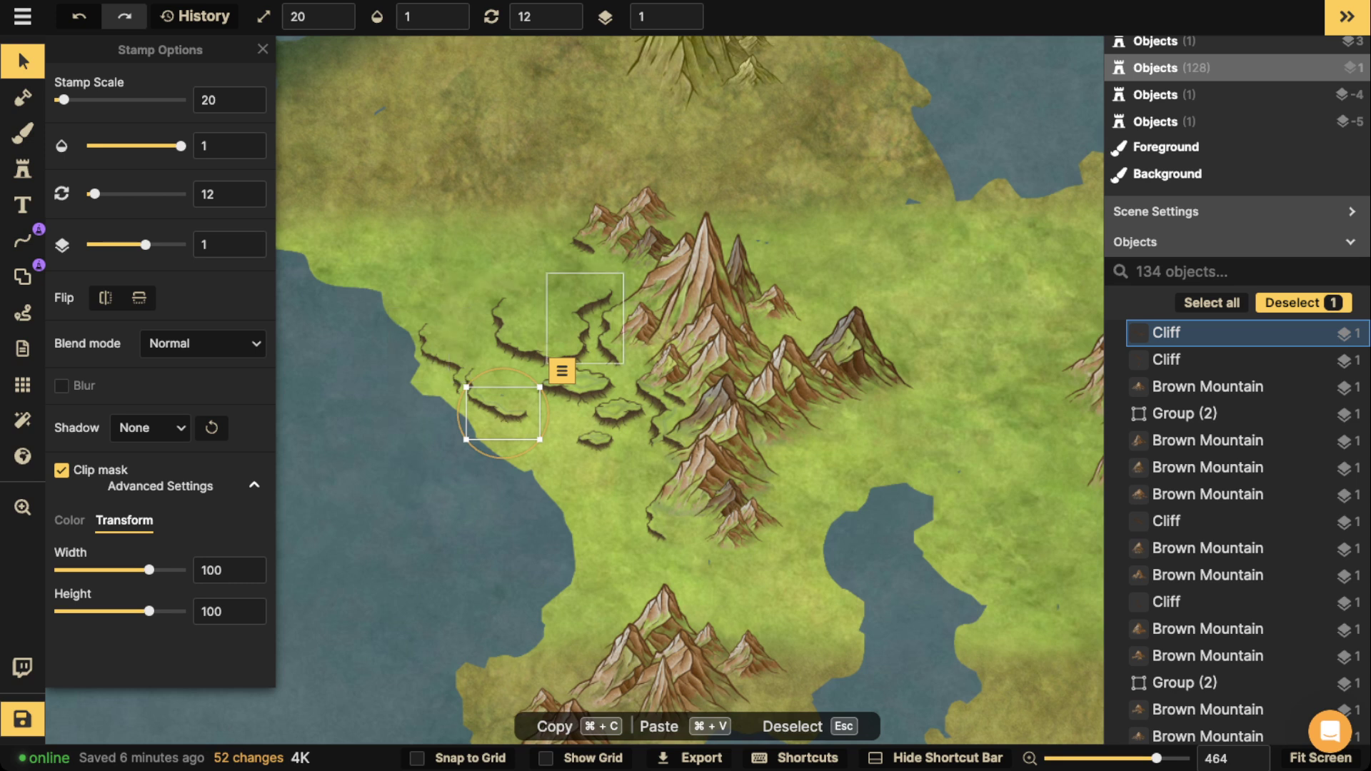
{"action": "left_click", "coordinate": [584, 319]}
{"action": "left_click", "coordinate": [509, 321], "text": "shift"}
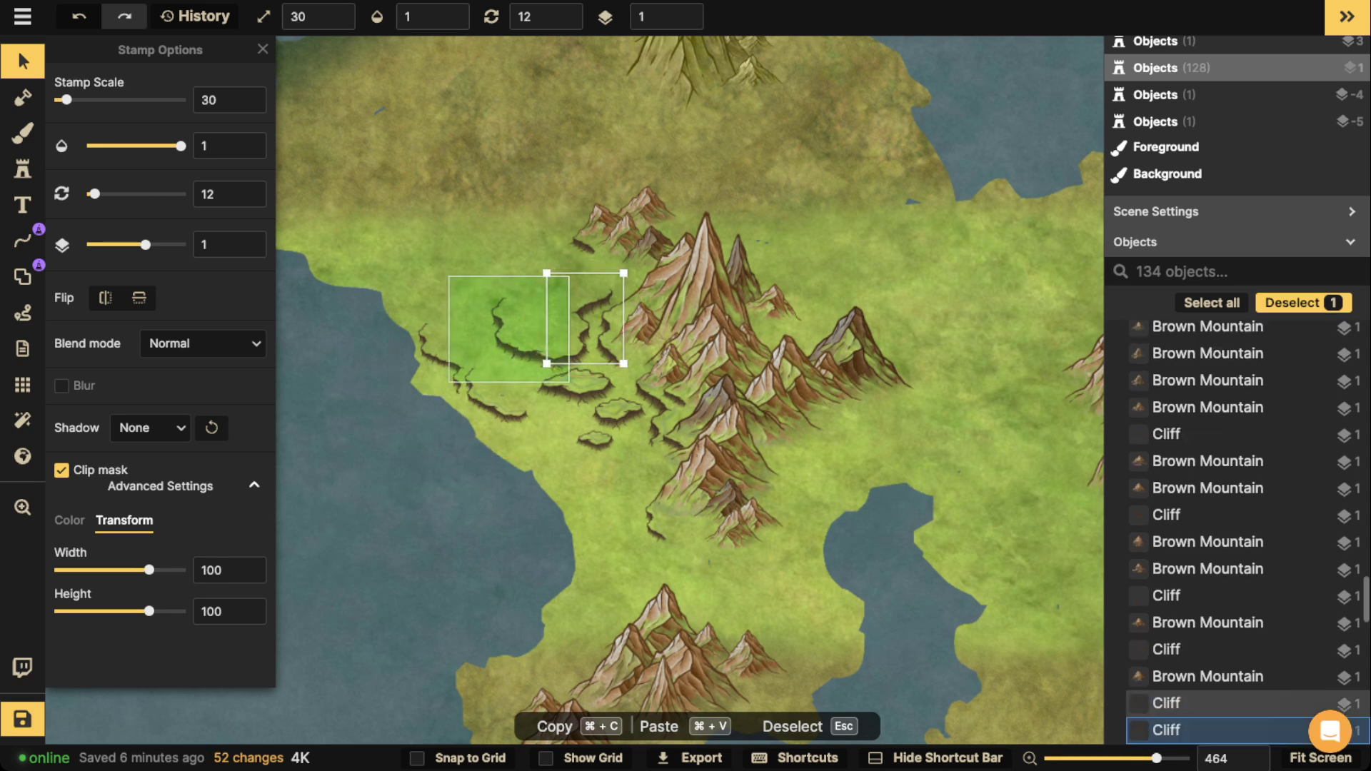
{"action": "left_click_drag", "start_coordinate": [457, 377], "coordinate": [465, 379]}
{"action": "key", "text": "super+z"}
{"action": "left_click", "coordinate": [535, 359], "text": "shift"}
{"action": "key", "text": "Escape"}
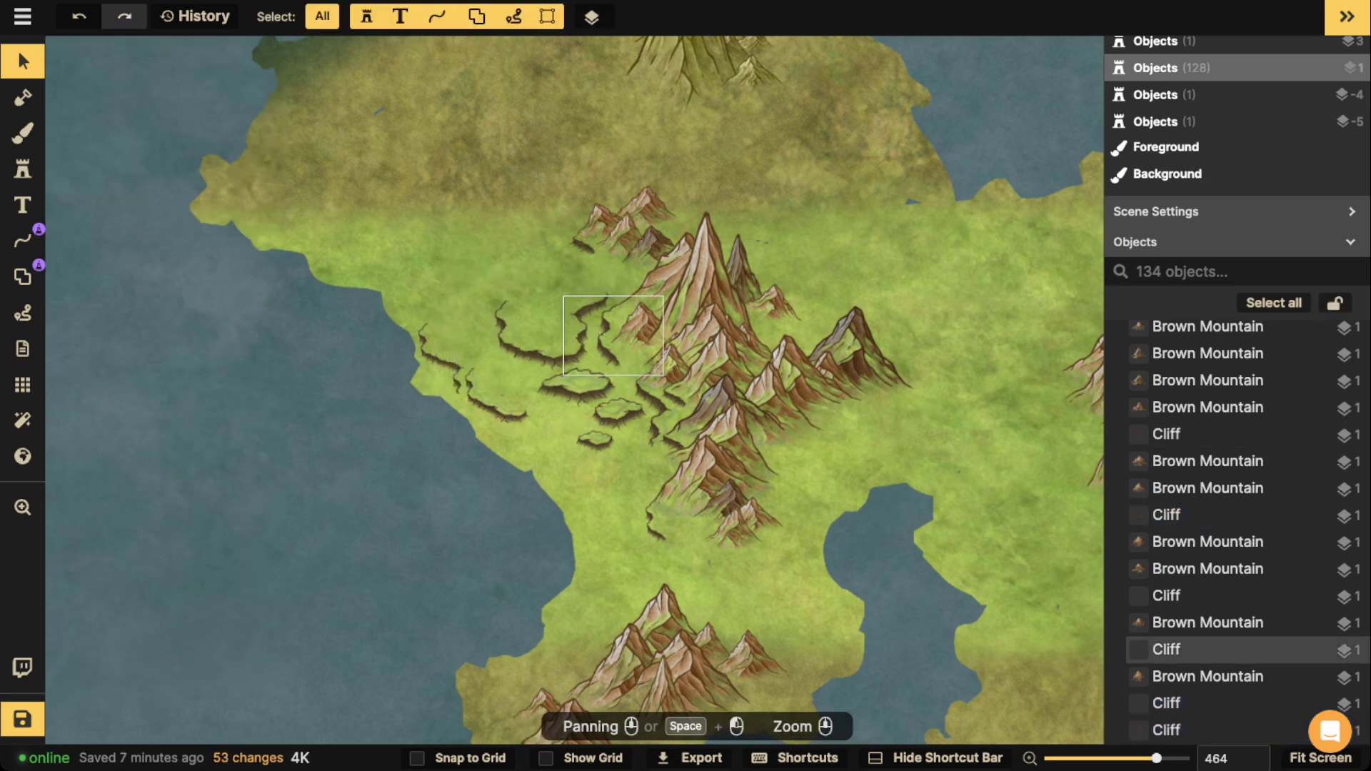
Fine-tune the positions of the cliff beside the mountains and the largest plateau so they fit the surrounding cliffs.
{"action": "left_click", "coordinate": [607, 342]}
{"action": "left_click_drag", "start_coordinate": [607, 342], "coordinate": [574, 383]}
{"action": "left_click", "coordinate": [580, 386]}
{"action": "left_click", "coordinate": [578, 384]}
{"action": "left_click_drag", "start_coordinate": [522, 425], "coordinate": [573, 385]}
{"action": "key", "text": "Escape"}
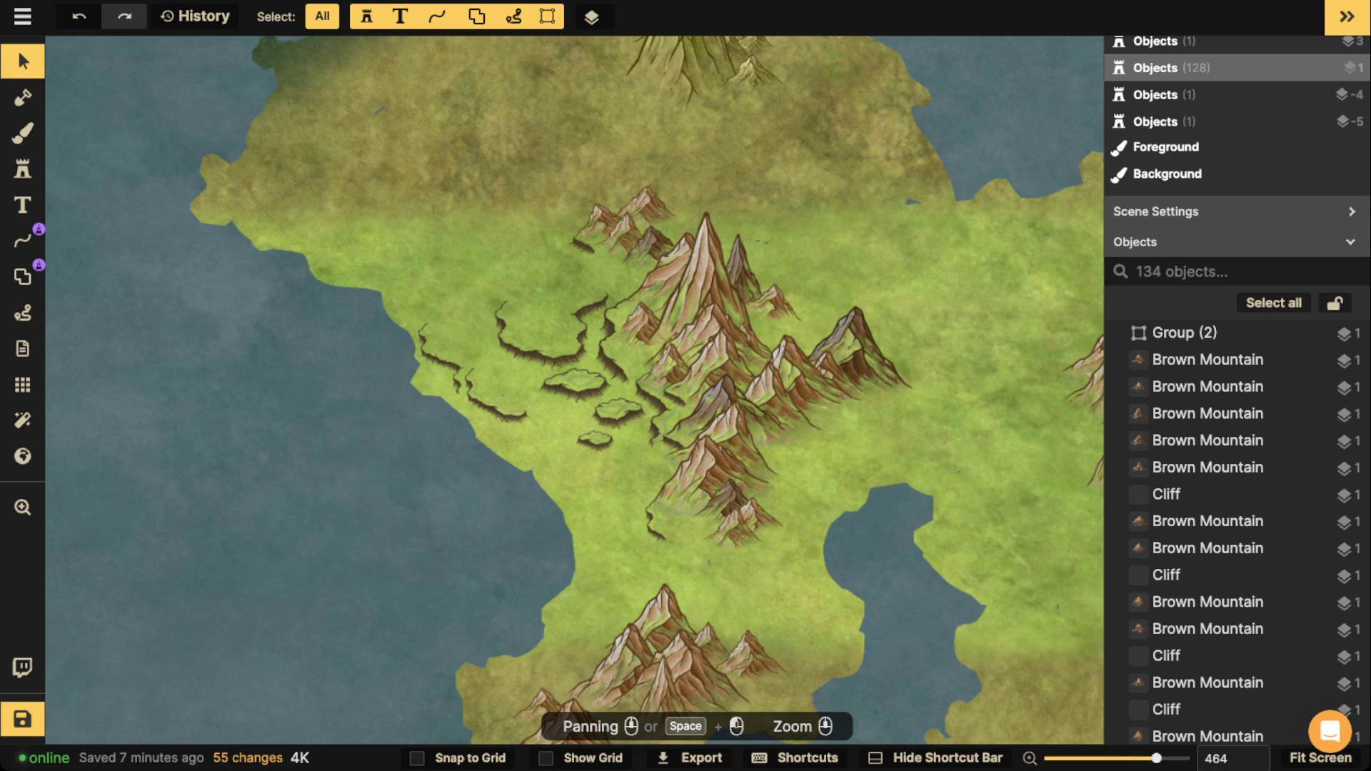
{"action": "scroll", "coordinate": [584, 403], "scroll_direction": "up", "scroll_amount": 5}
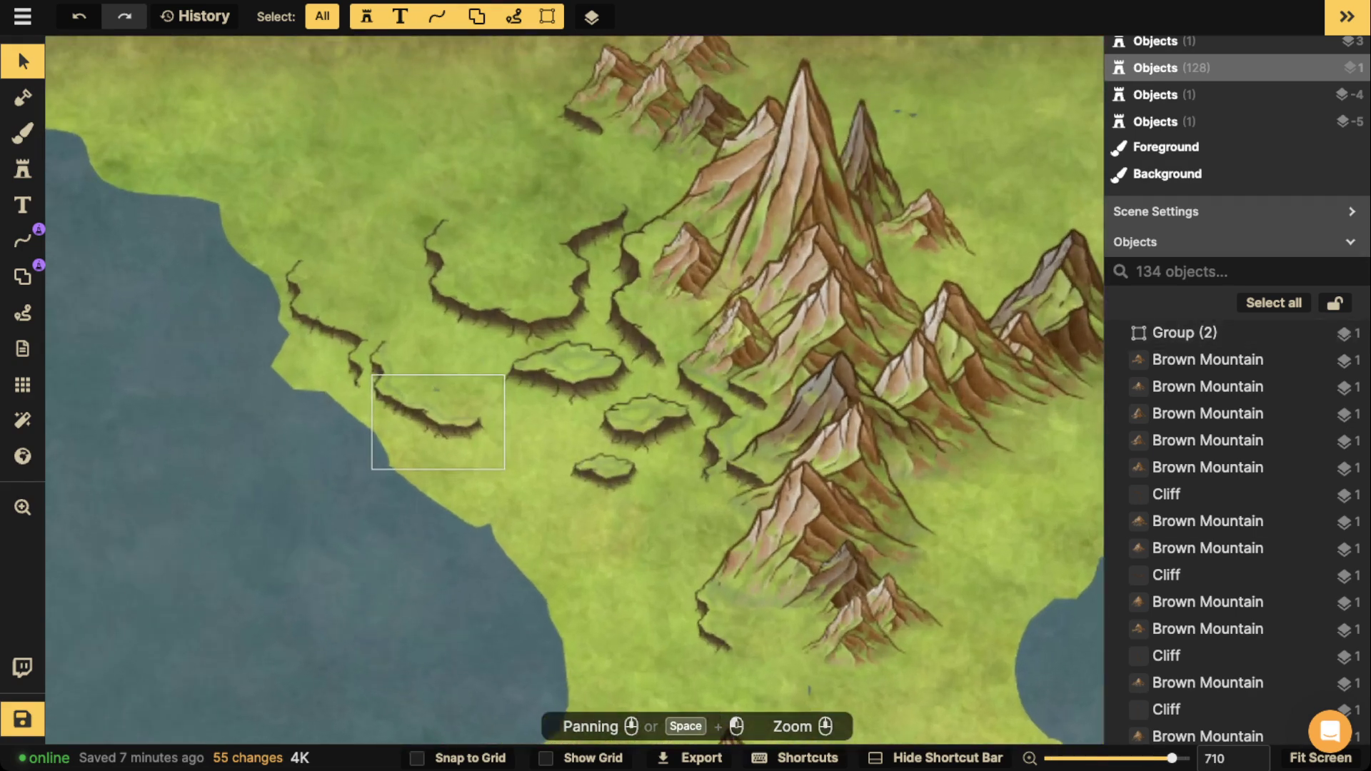
{"action": "left_click_drag", "start_coordinate": [605, 468], "coordinate": [437, 283]}
{"action": "scroll", "coordinate": [668, 589], "scroll_direction": "down", "scroll_amount": 4}
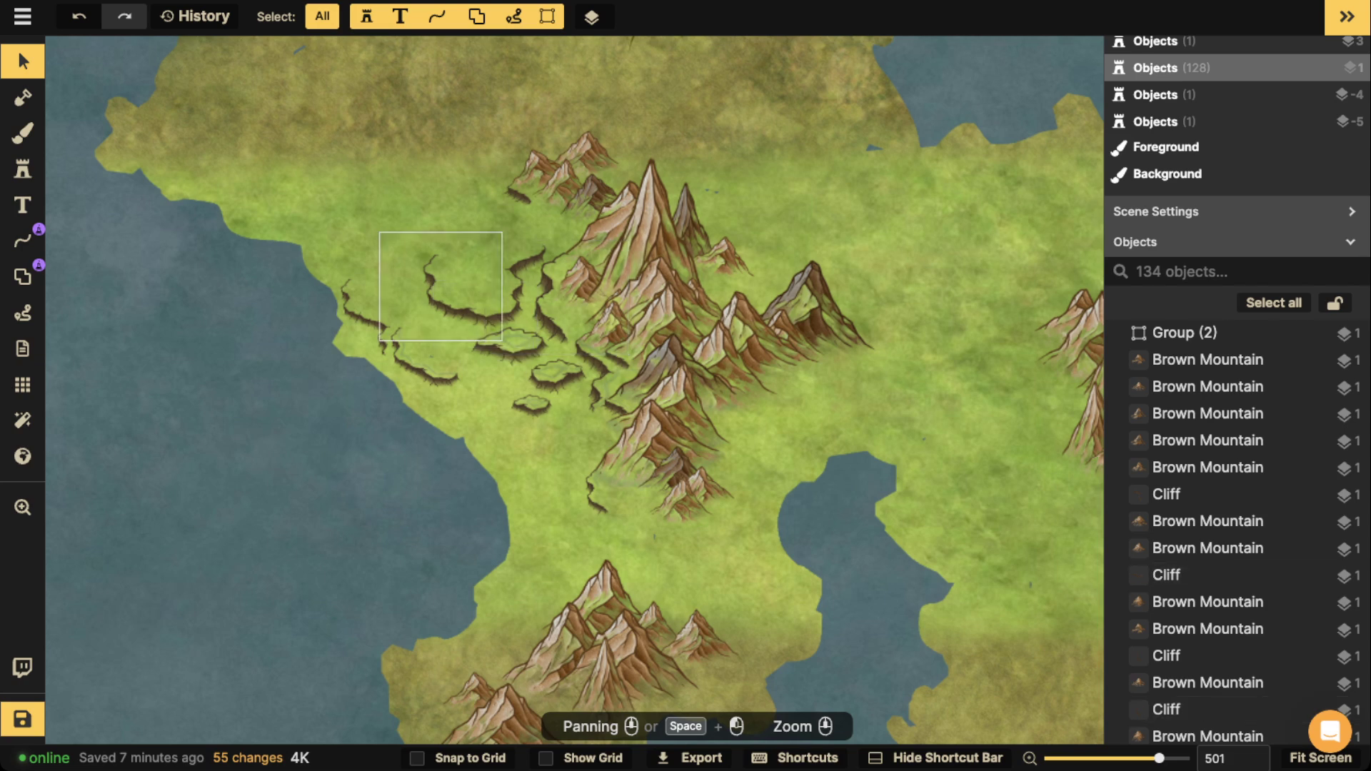
{"action": "left_click", "coordinate": [556, 288]}
{"action": "scroll", "coordinate": [558, 291], "scroll_direction": "down", "scroll_amount": 2}
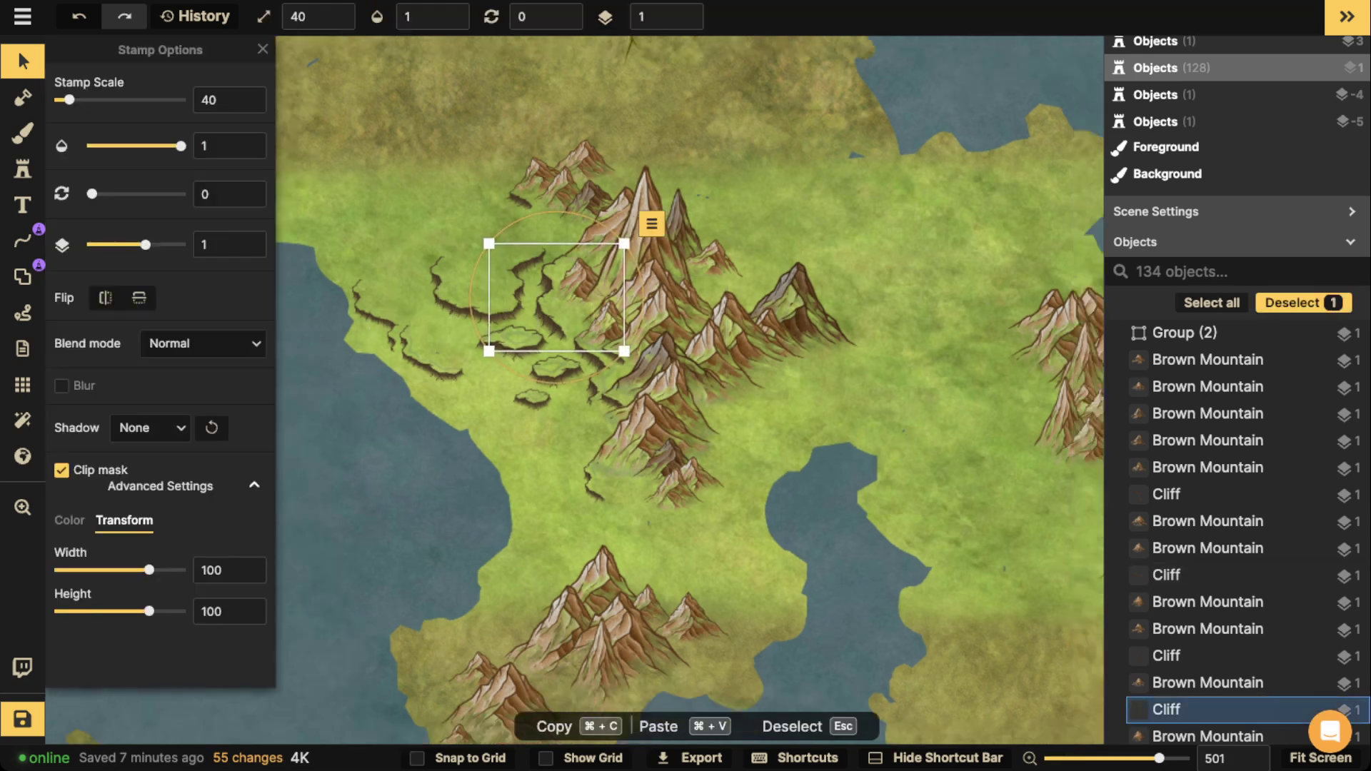
{"action": "left_click_drag", "start_coordinate": [632, 247], "coordinate": [583, 344]}
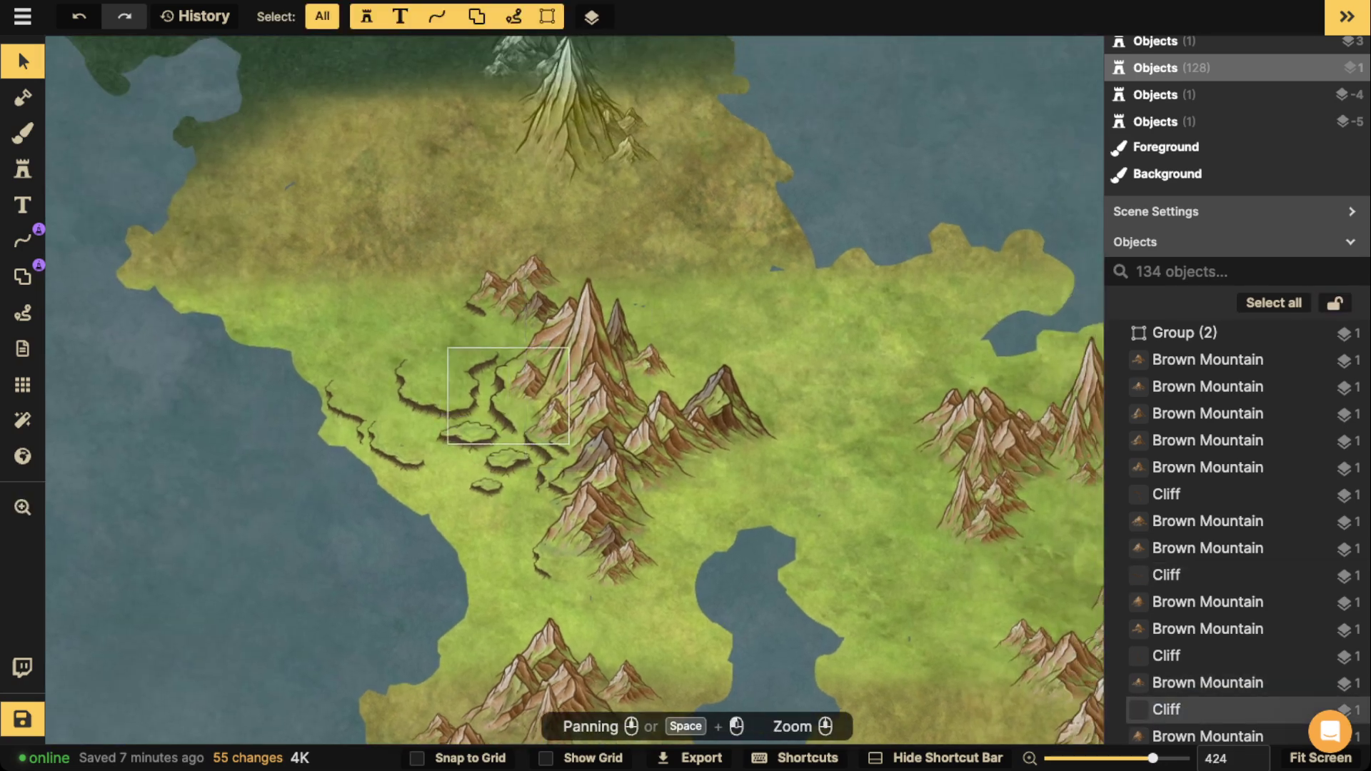
Try cliff variant 21 at scale 40 and rotation 30 southeast of the western mountain range, and delete it.
{"action": "left_click", "coordinate": [503, 397]}
{"action": "left_click", "coordinate": [22, 168]}
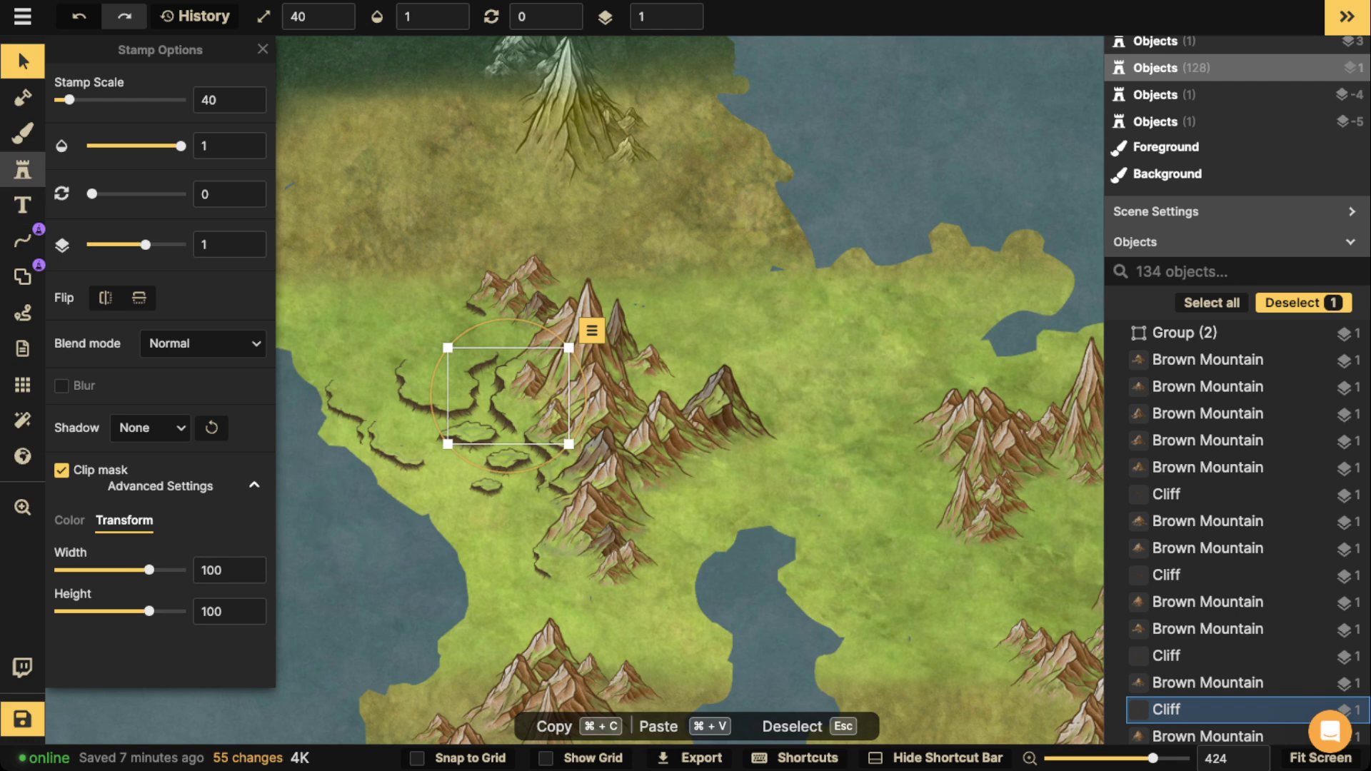
{"action": "scroll", "coordinate": [743, 482], "scroll_direction": "up", "scroll_amount": 7}
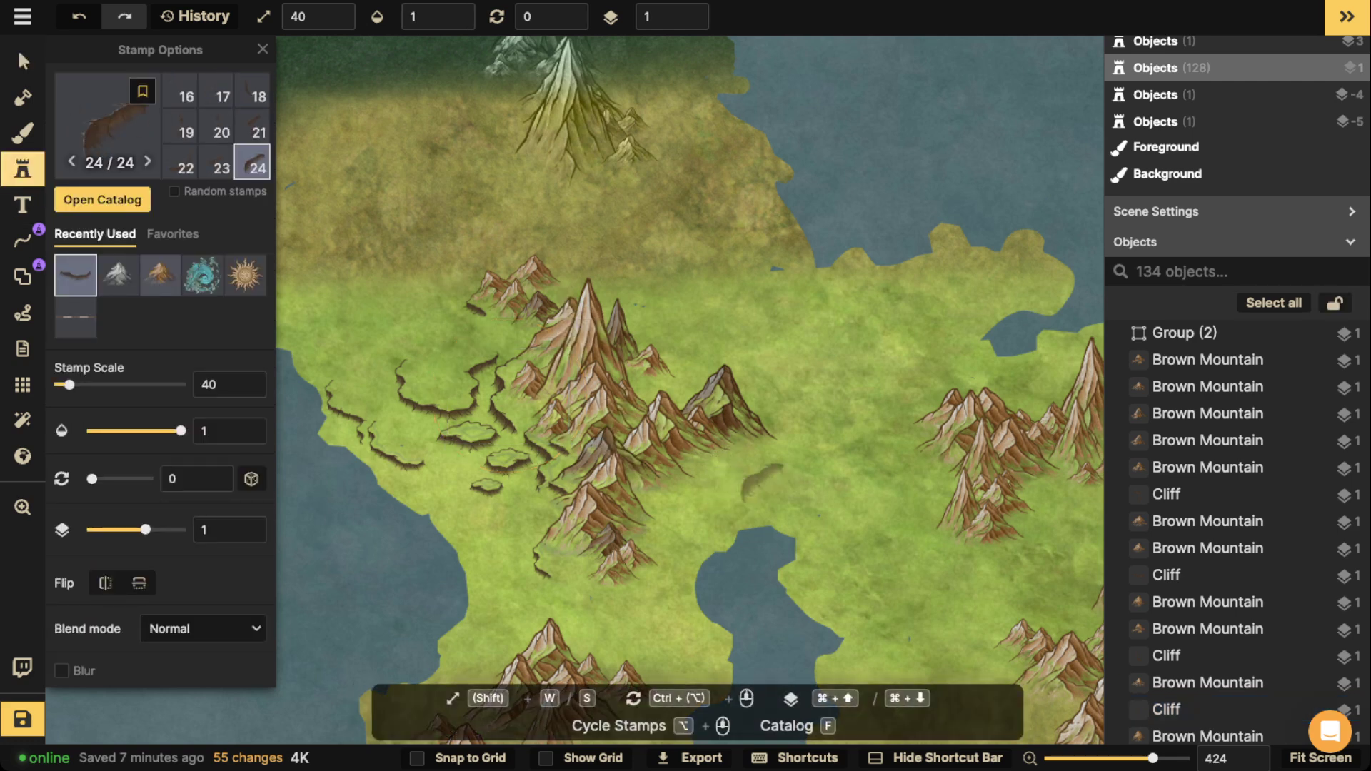
{"action": "scroll", "coordinate": [757, 457], "scroll_direction": "up", "scroll_amount": 1}
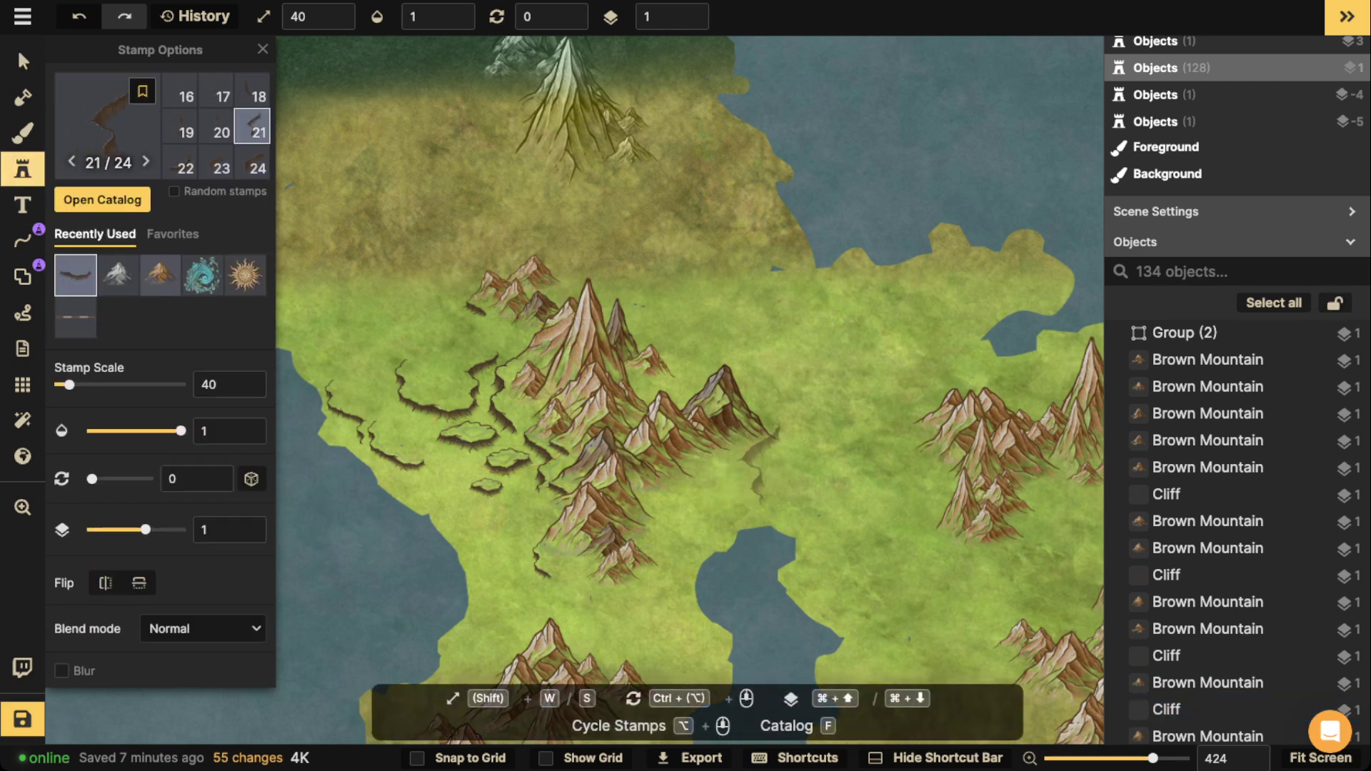
{"action": "scroll", "coordinate": [757, 457], "scroll_direction": "down", "scroll_amount": 2}
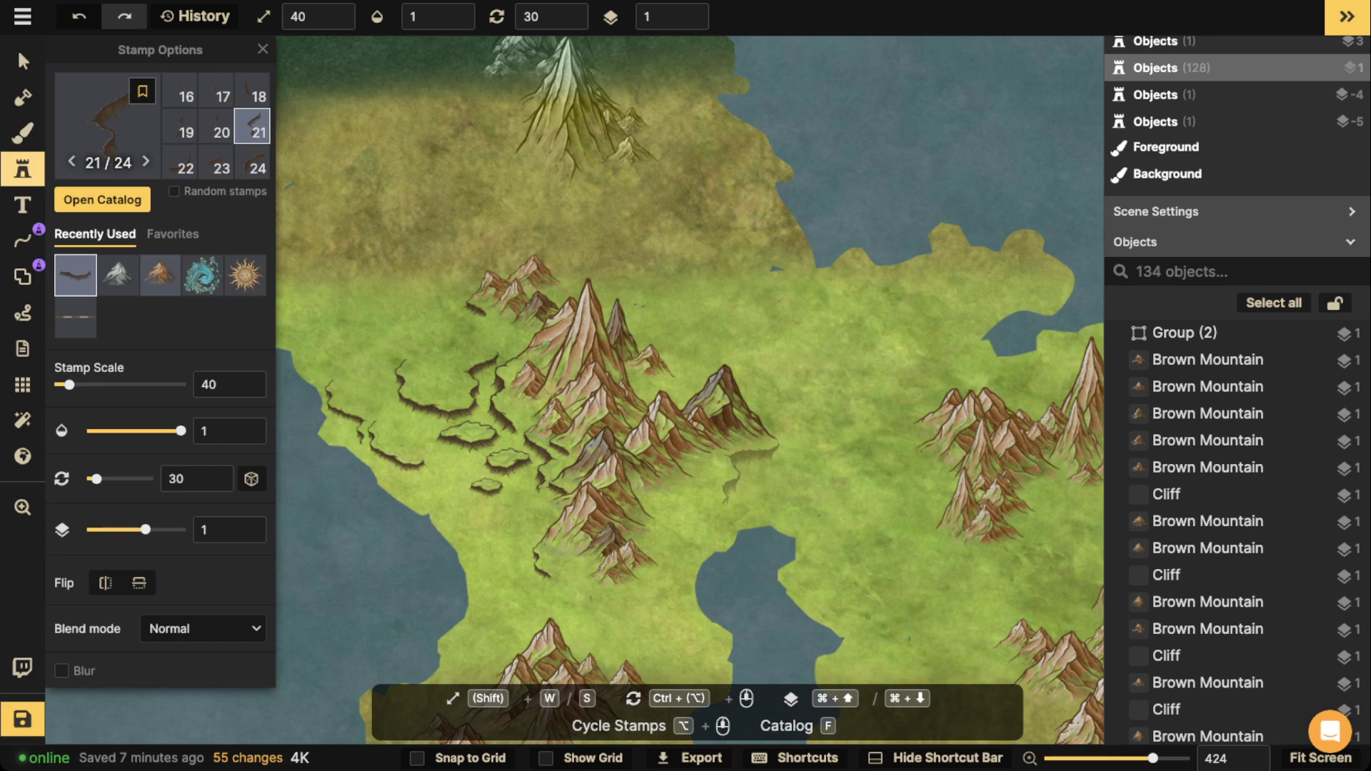
{"action": "left_click", "coordinate": [754, 475]}
{"action": "scroll", "coordinate": [1214, 500], "scroll_direction": "up", "scroll_amount": 2}
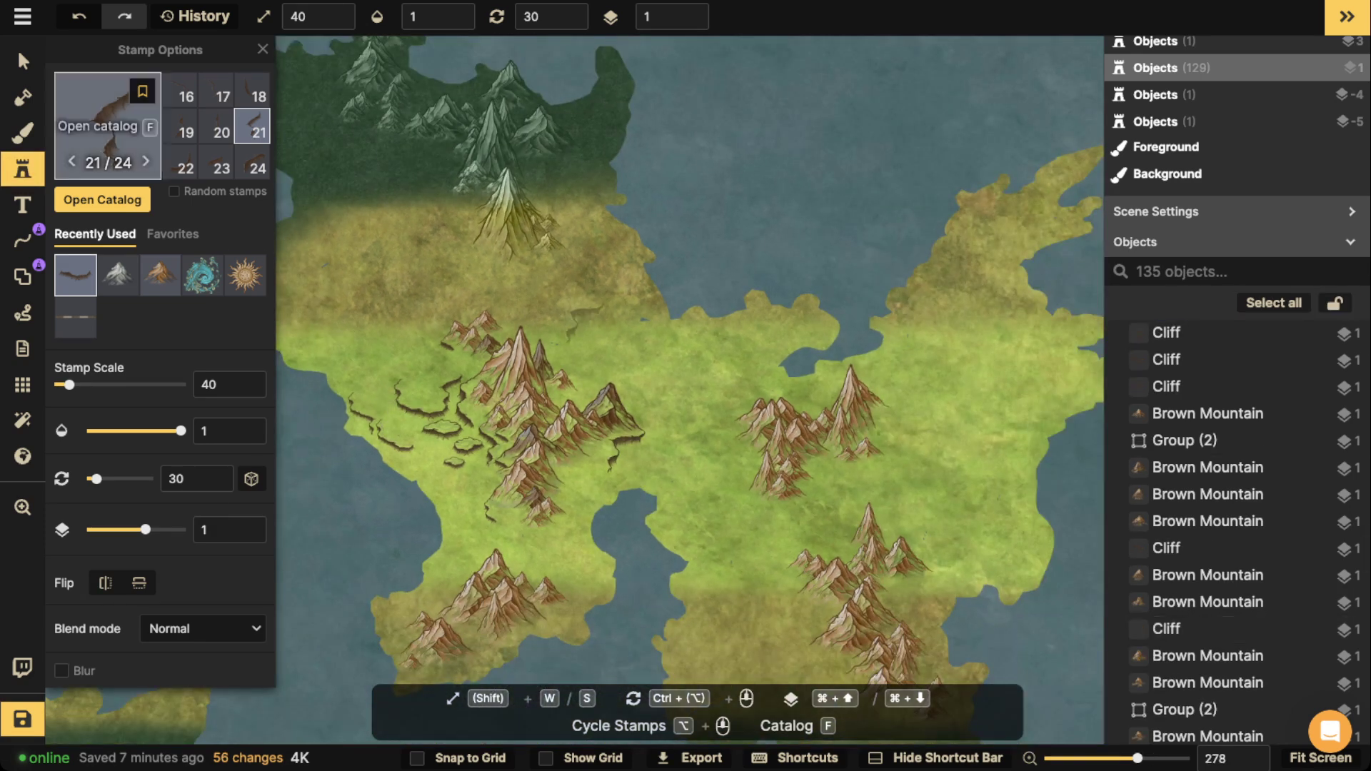
{"action": "left_click", "coordinate": [23, 61]}
{"action": "key", "text": "Delete"}
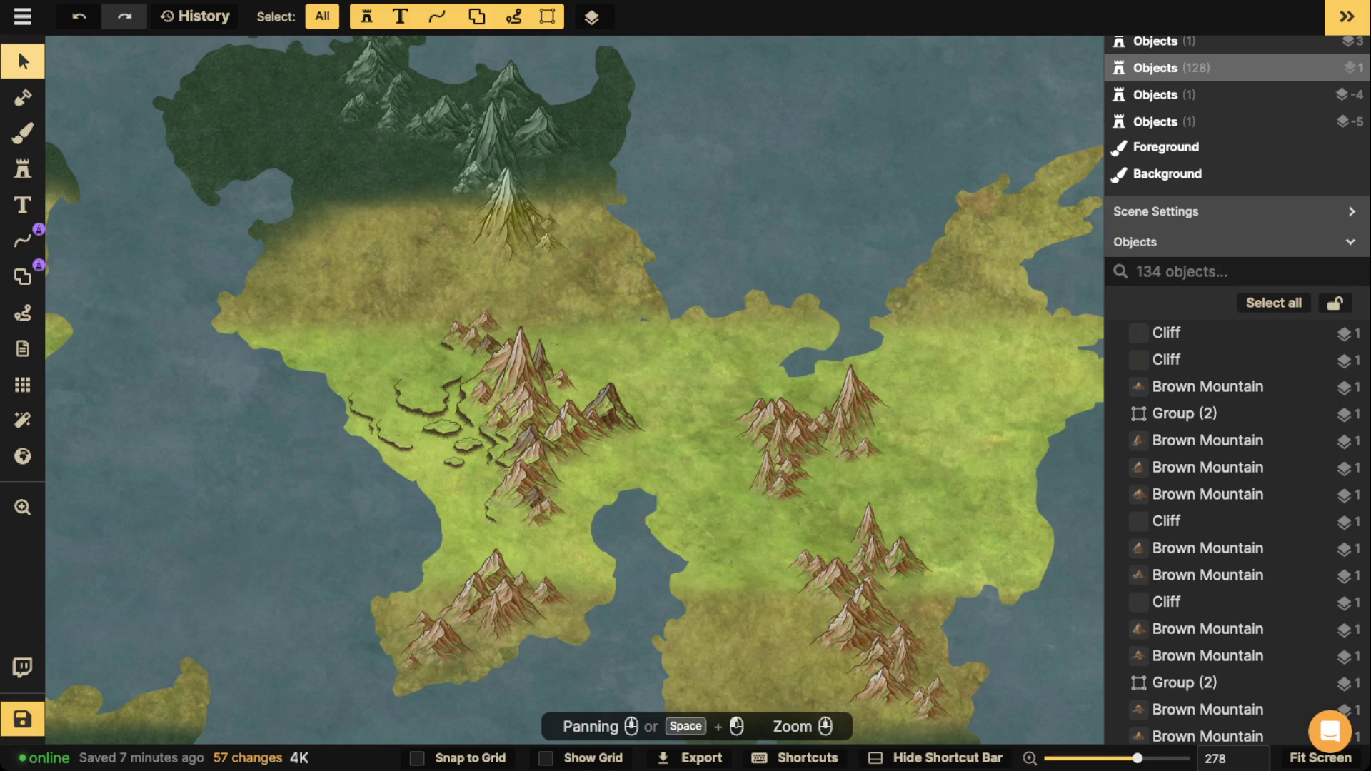
Search the Fantasy World stamp catalog for "hill" and pick the first nine-variant dark hill stamp in the Terrain pack.
{"action": "left_click", "coordinate": [23, 169]}
{"action": "left_click", "coordinate": [107, 129]}
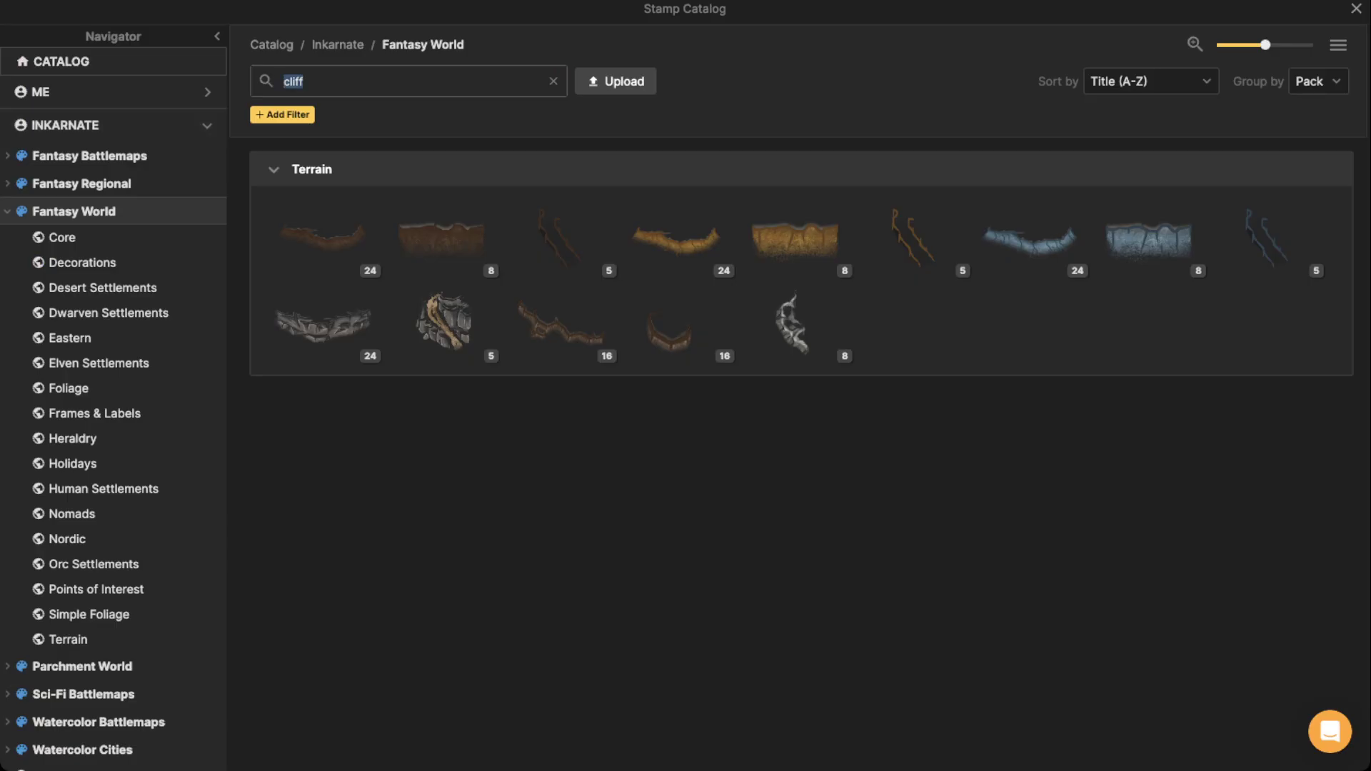
{"action": "type", "text": "hill"}
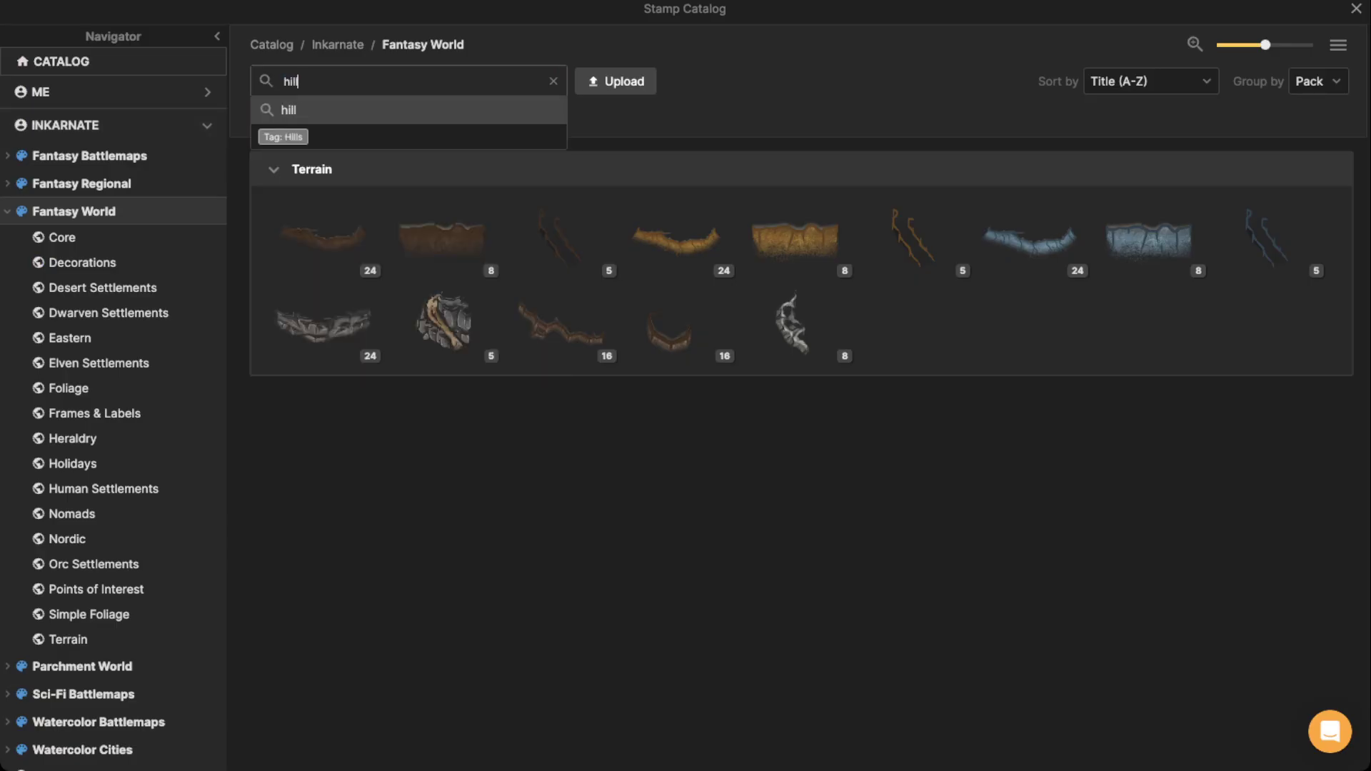
{"action": "key", "text": "Return"}
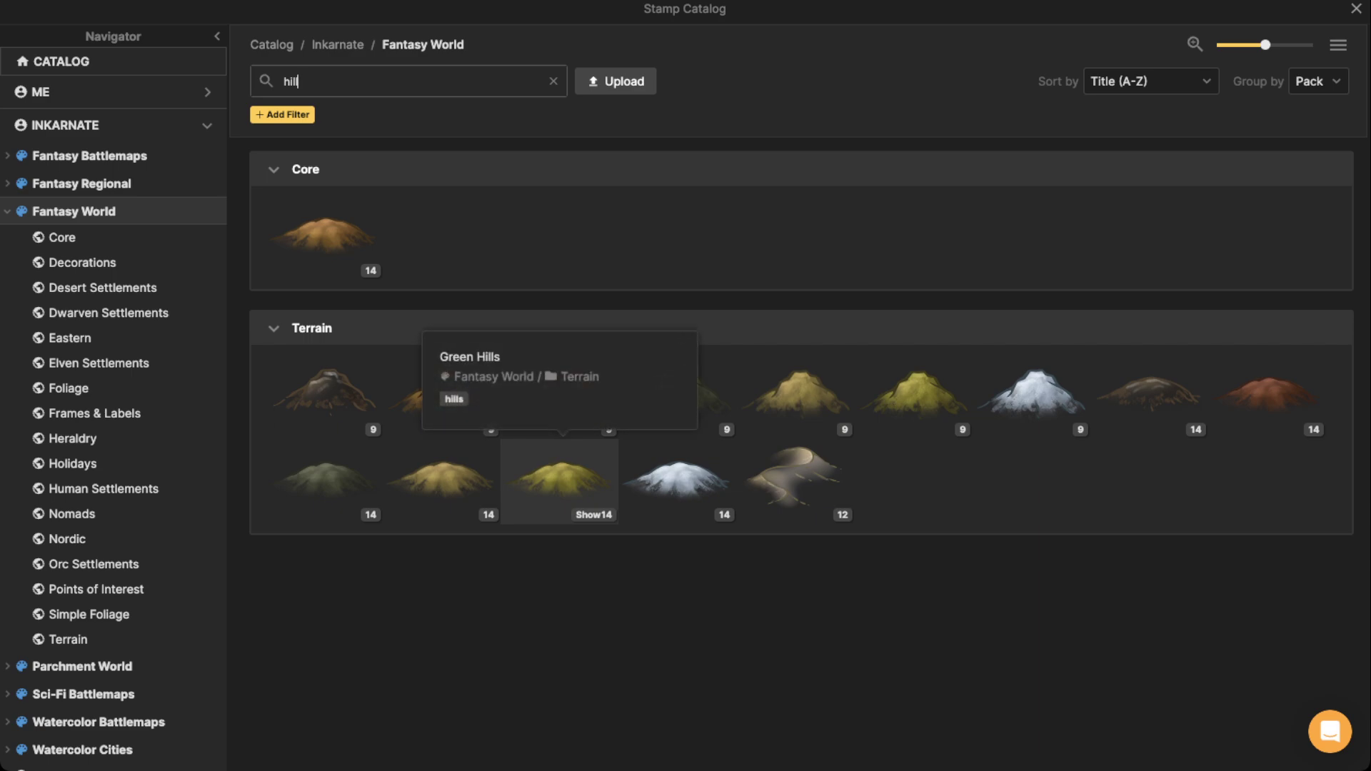
{"action": "left_click", "coordinate": [325, 391]}
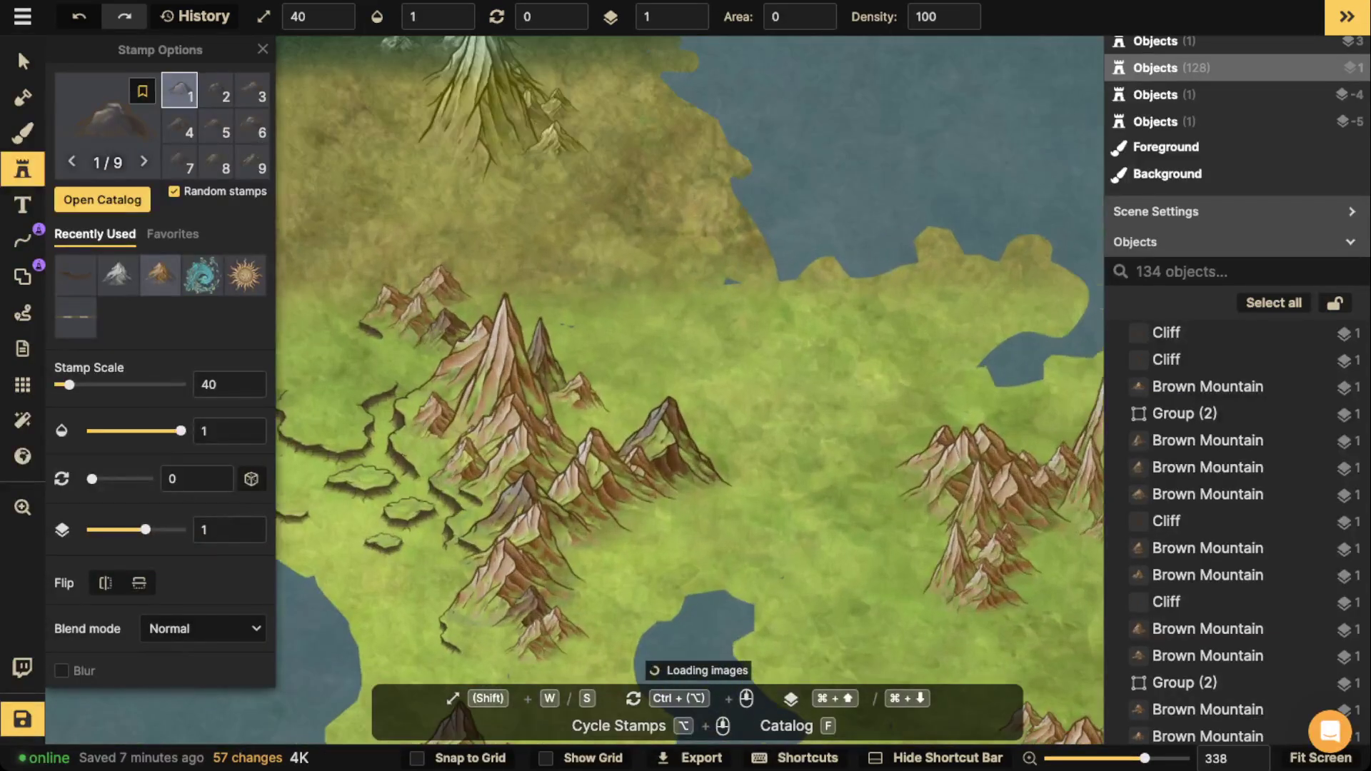
Place random hills along the tall western peak's east flank, the first at scale 40 and the others at scale 30.
{"action": "scroll", "coordinate": [594, 370], "scroll_direction": "up", "scroll_amount": 3}
{"action": "left_click_drag", "start_coordinate": [594, 357], "coordinate": [573, 394]}
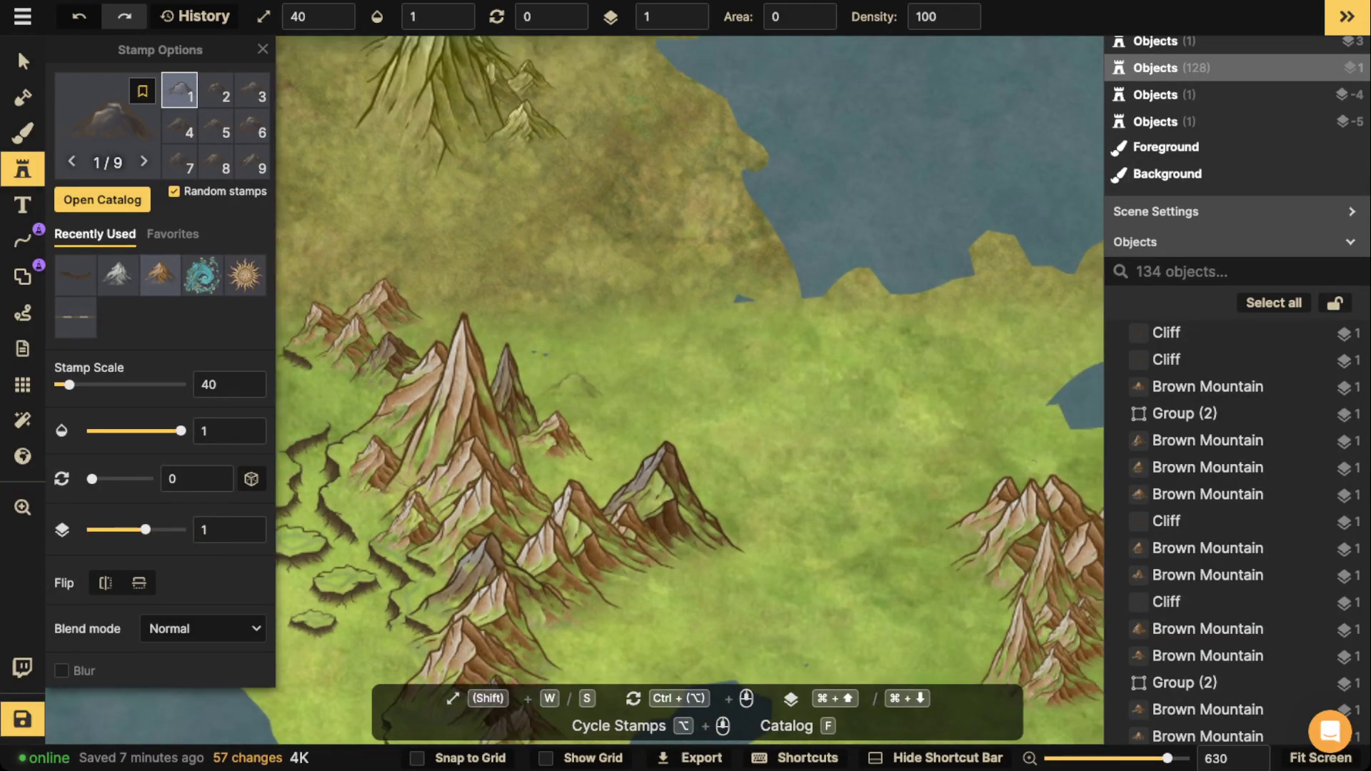
{"action": "left_click", "coordinate": [573, 395]}
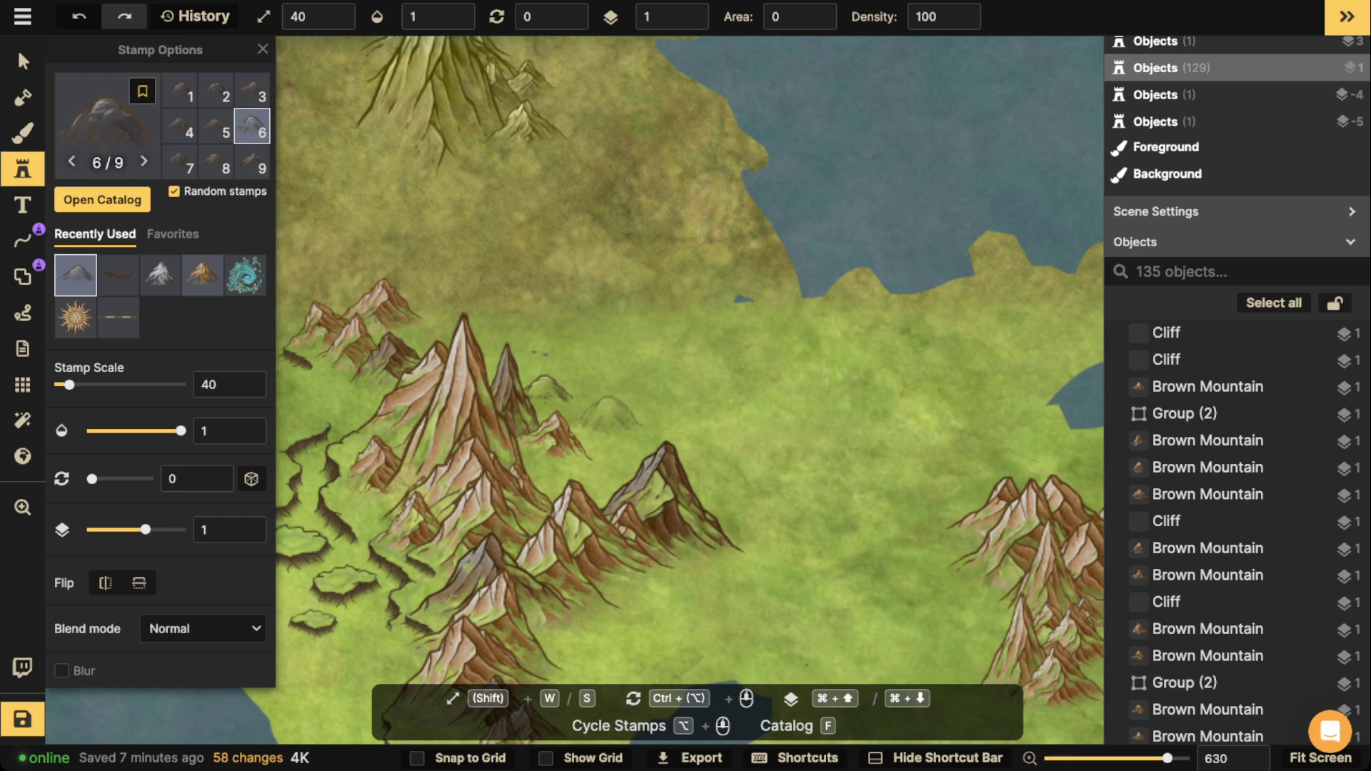
{"action": "key", "text": "s"}
{"action": "left_click", "coordinate": [590, 425]}
{"action": "left_click", "coordinate": [545, 465]}
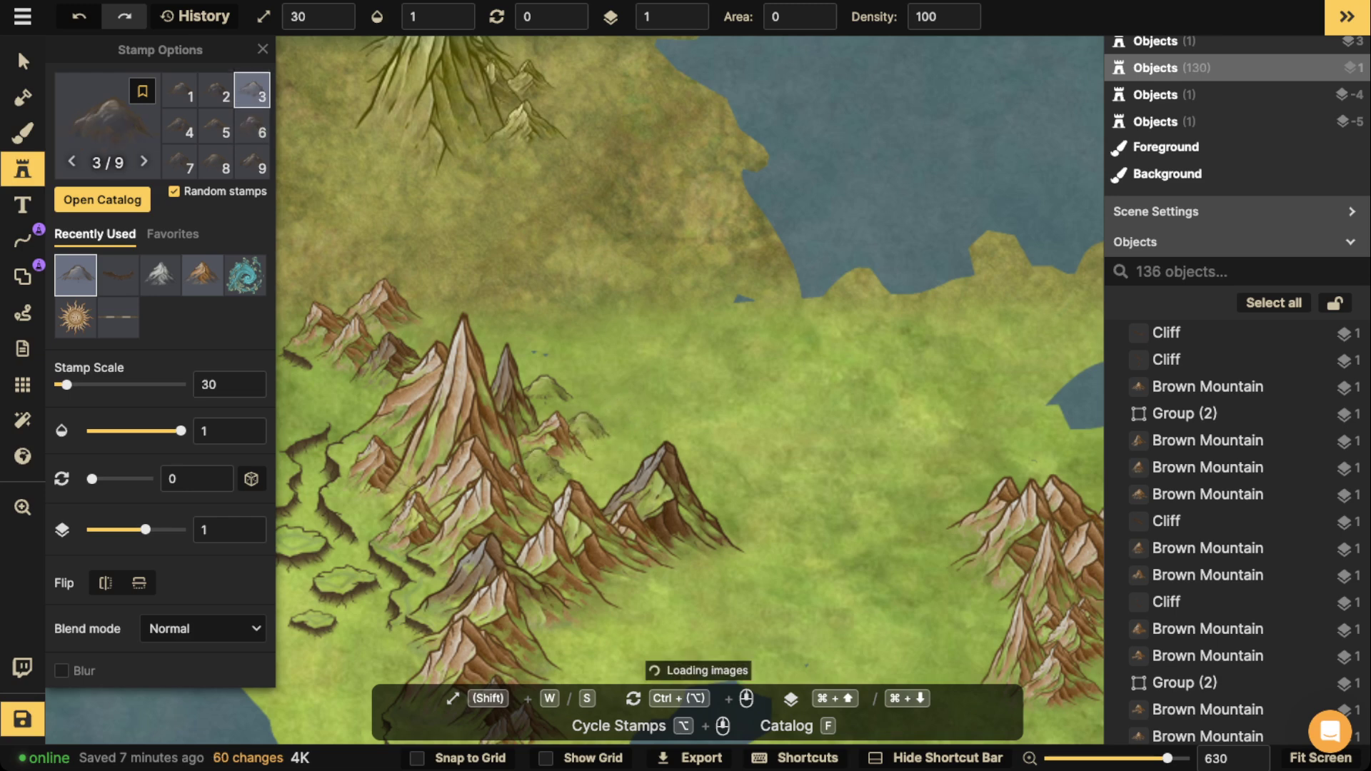
{"action": "left_click", "coordinate": [601, 475]}
Place a cluster of random scale 30 hills in the foothills south and southwest of the dark eastern peak.
{"action": "left_click_drag", "start_coordinate": [744, 449], "coordinate": [795, 220]}
{"action": "left_click", "coordinate": [775, 348]}
{"action": "left_click", "coordinate": [679, 354]}
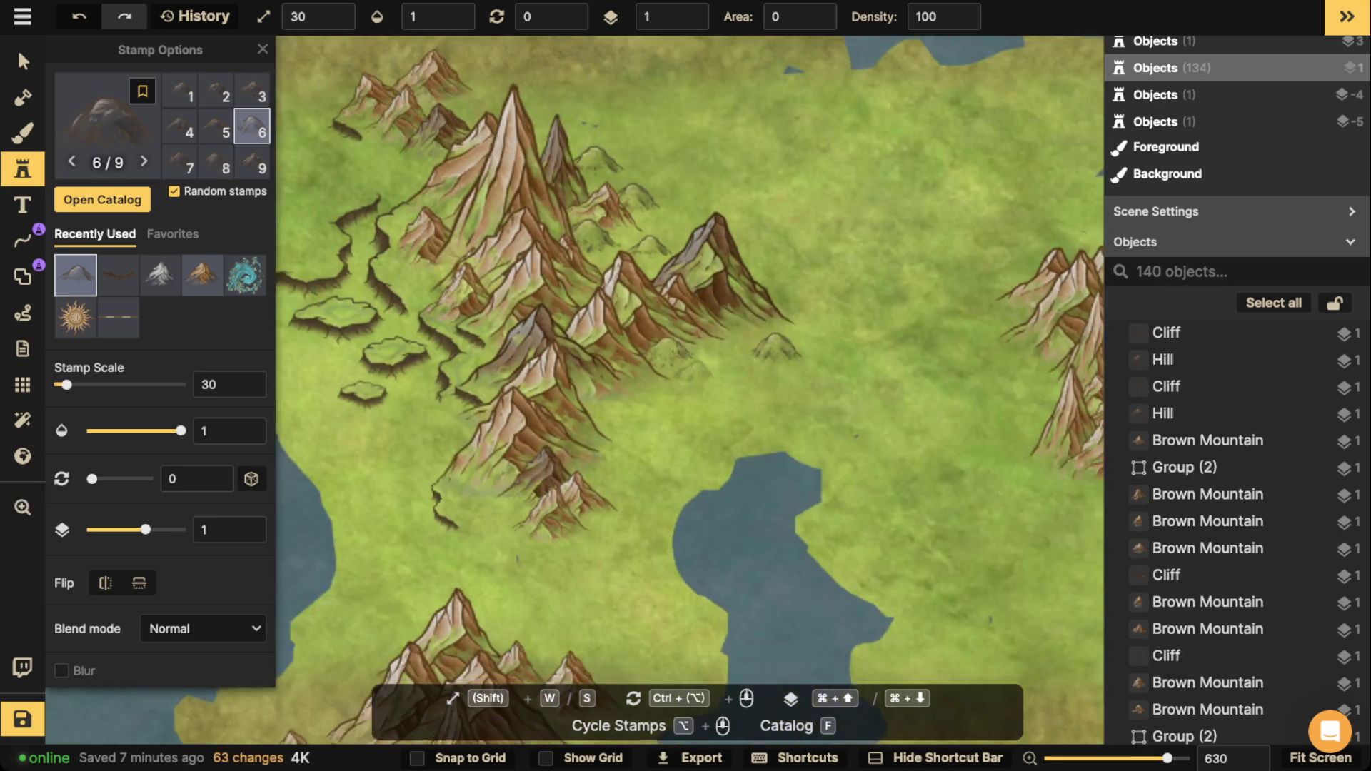
{"action": "left_click", "coordinate": [689, 379]}
{"action": "left_click", "coordinate": [643, 382]}
{"action": "left_click", "coordinate": [588, 405]}
{"action": "left_click", "coordinate": [604, 421]}
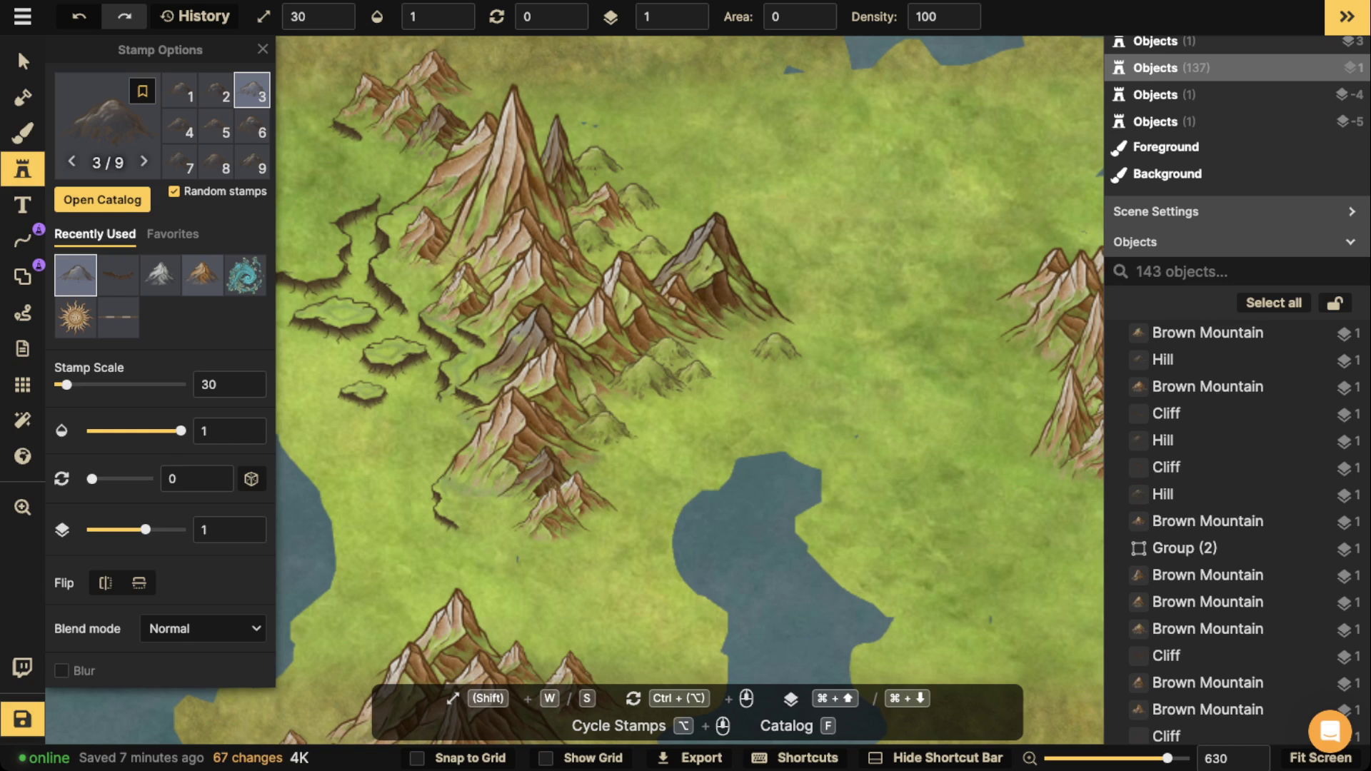
Continue the scale 30 hills down the range's southeast slope and around the east foot of the dark peak.
{"action": "left_click", "coordinate": [631, 441]}
{"action": "left_click", "coordinate": [611, 457]}
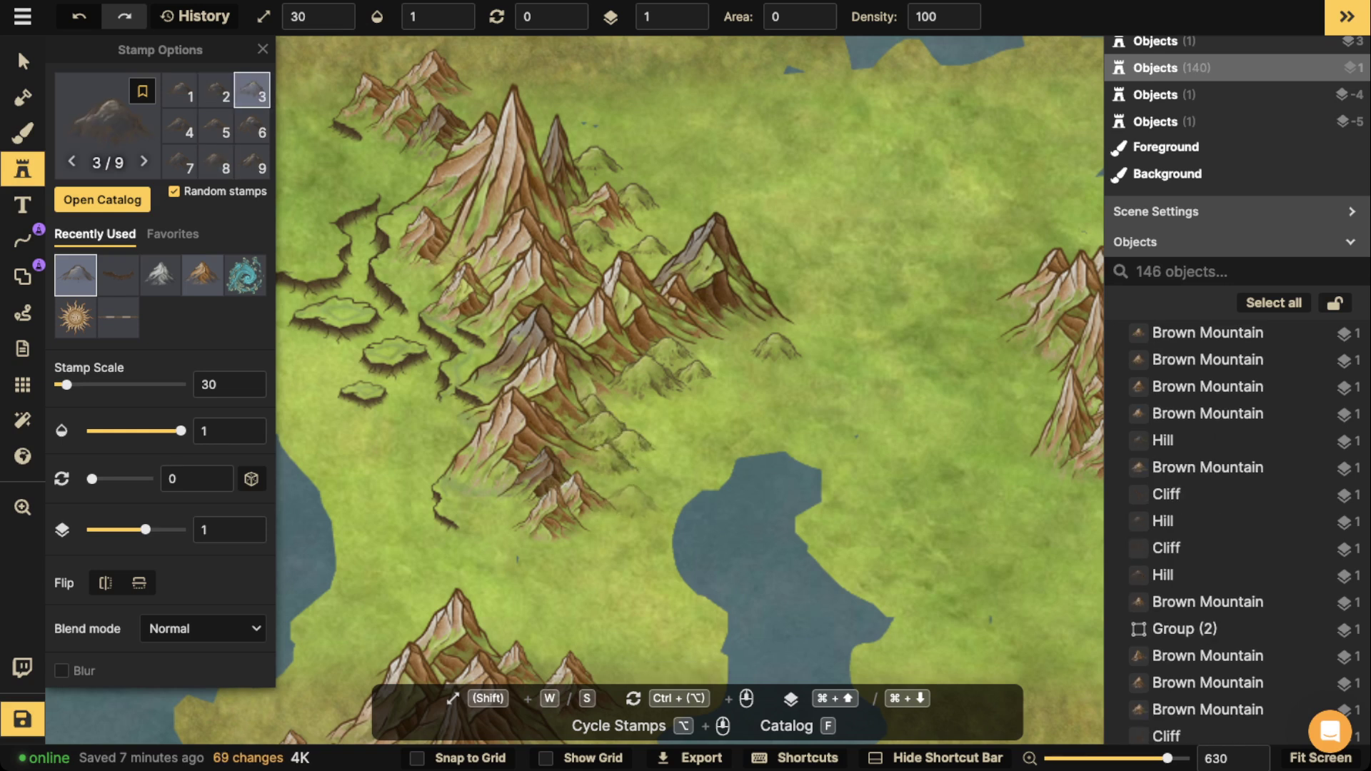
{"action": "left_click", "coordinate": [605, 479]}
{"action": "left_click", "coordinate": [764, 282]}
{"action": "left_click", "coordinate": [792, 303]}
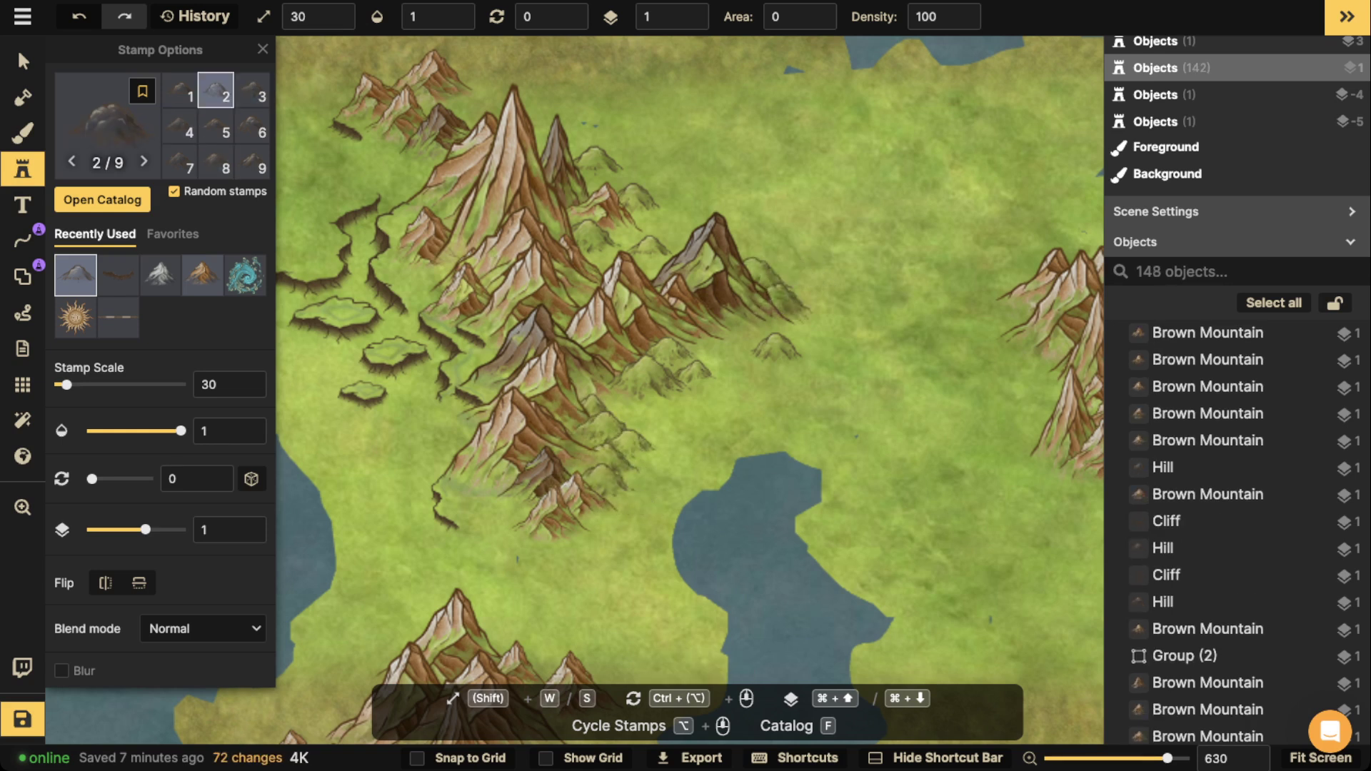
{"action": "left_click", "coordinate": [750, 325]}
Fill the gaps along the main peak's northeast flank with more random scale 30 hills.
{"action": "scroll", "coordinate": [714, 307], "scroll_direction": "up", "scroll_amount": 2}
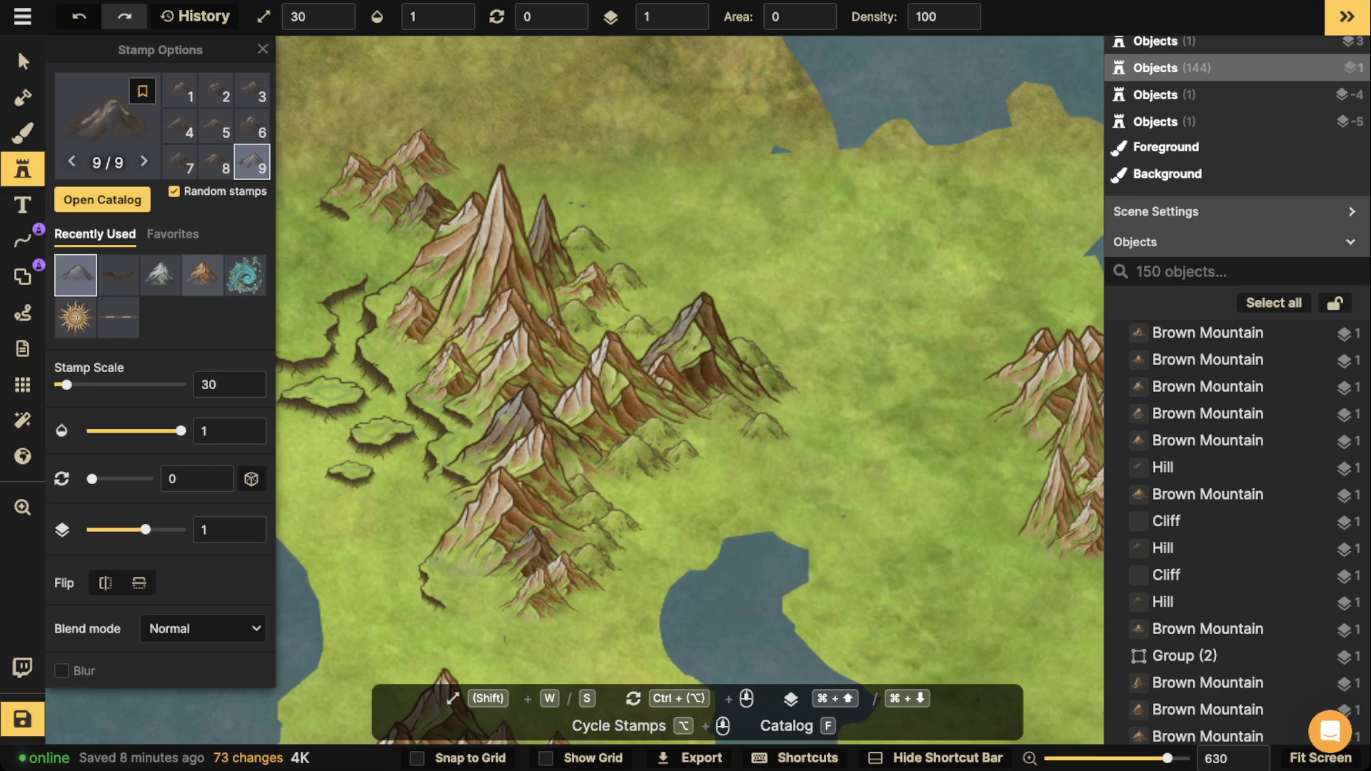
{"action": "left_click", "coordinate": [583, 338]}
{"action": "left_click", "coordinate": [573, 277]}
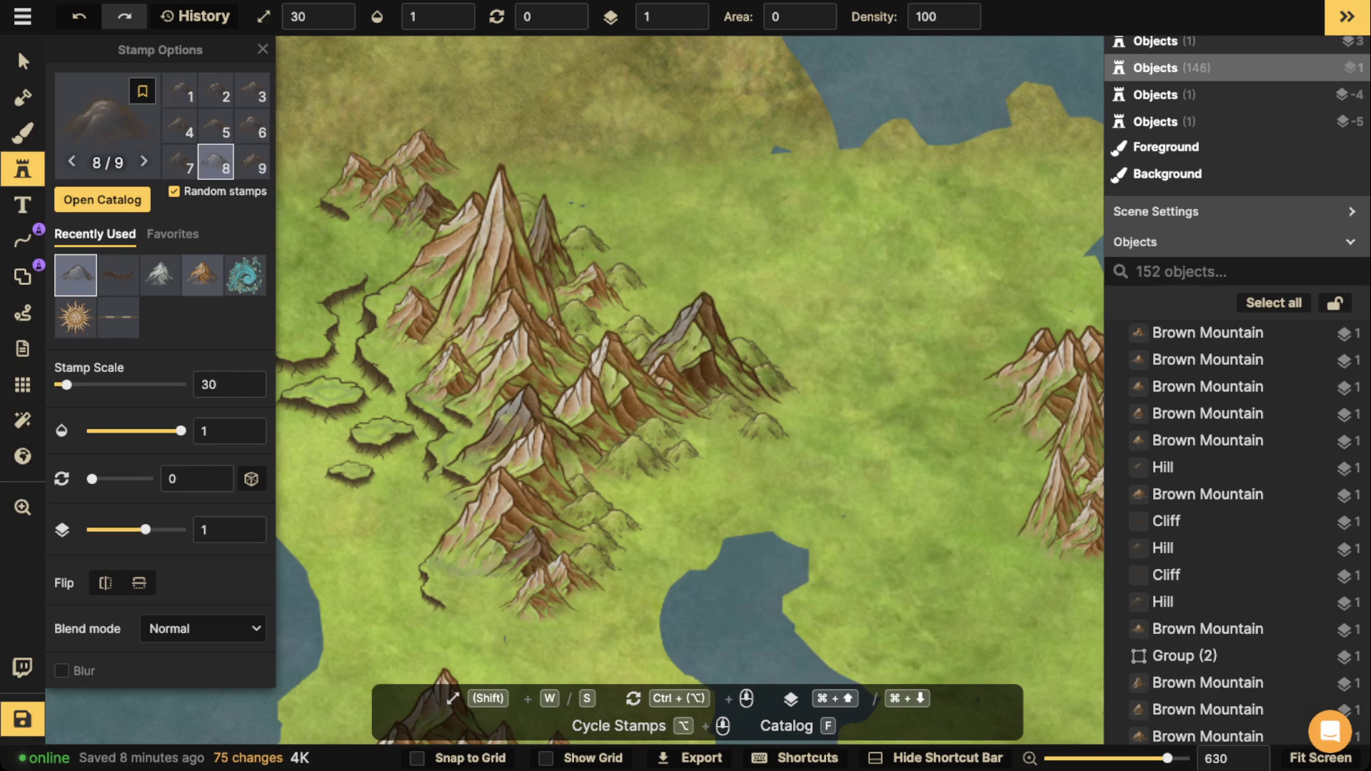
{"action": "left_click", "coordinate": [537, 215]}
Scatter smaller outlying hills southeast of the range, starting at scale 20 and continuing at scale 10.
{"action": "key", "text": "s"}
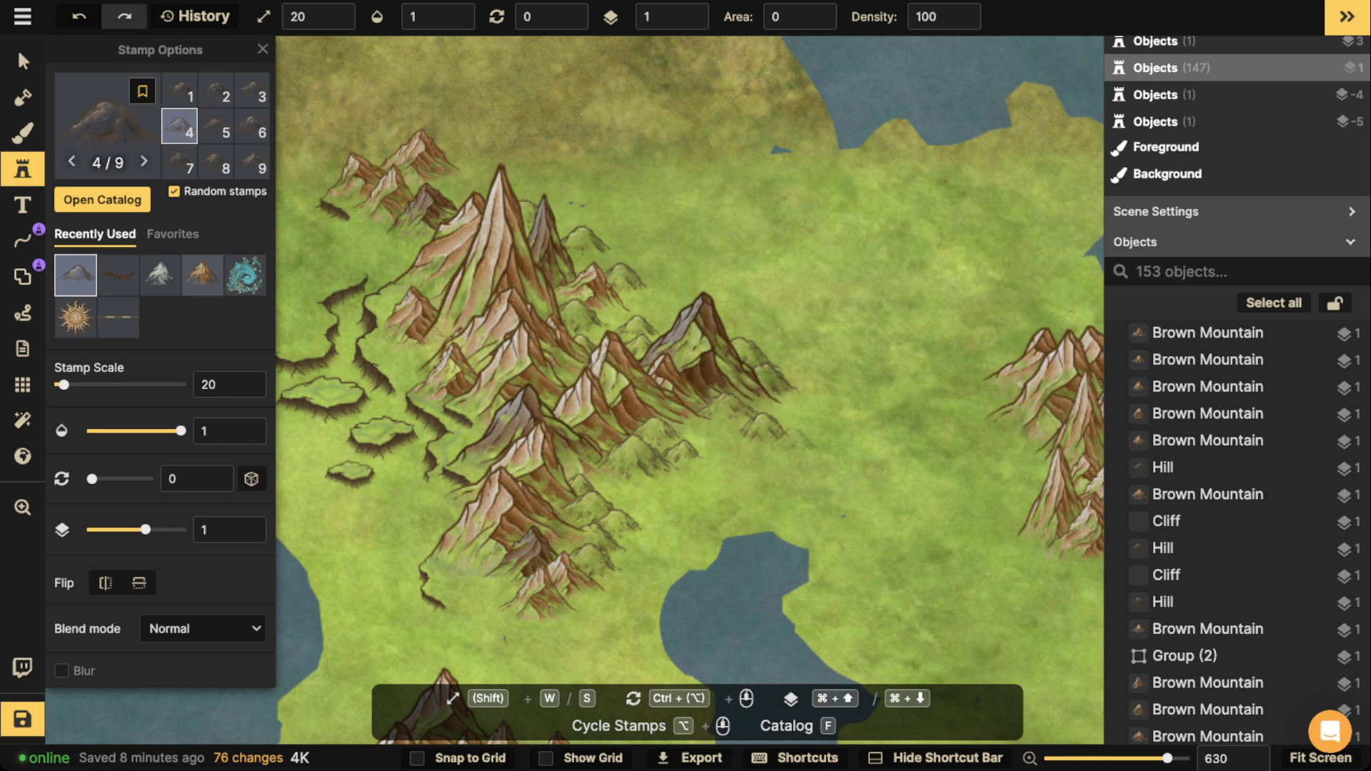
{"action": "left_click", "coordinate": [721, 456]}
{"action": "left_click", "coordinate": [722, 457]}
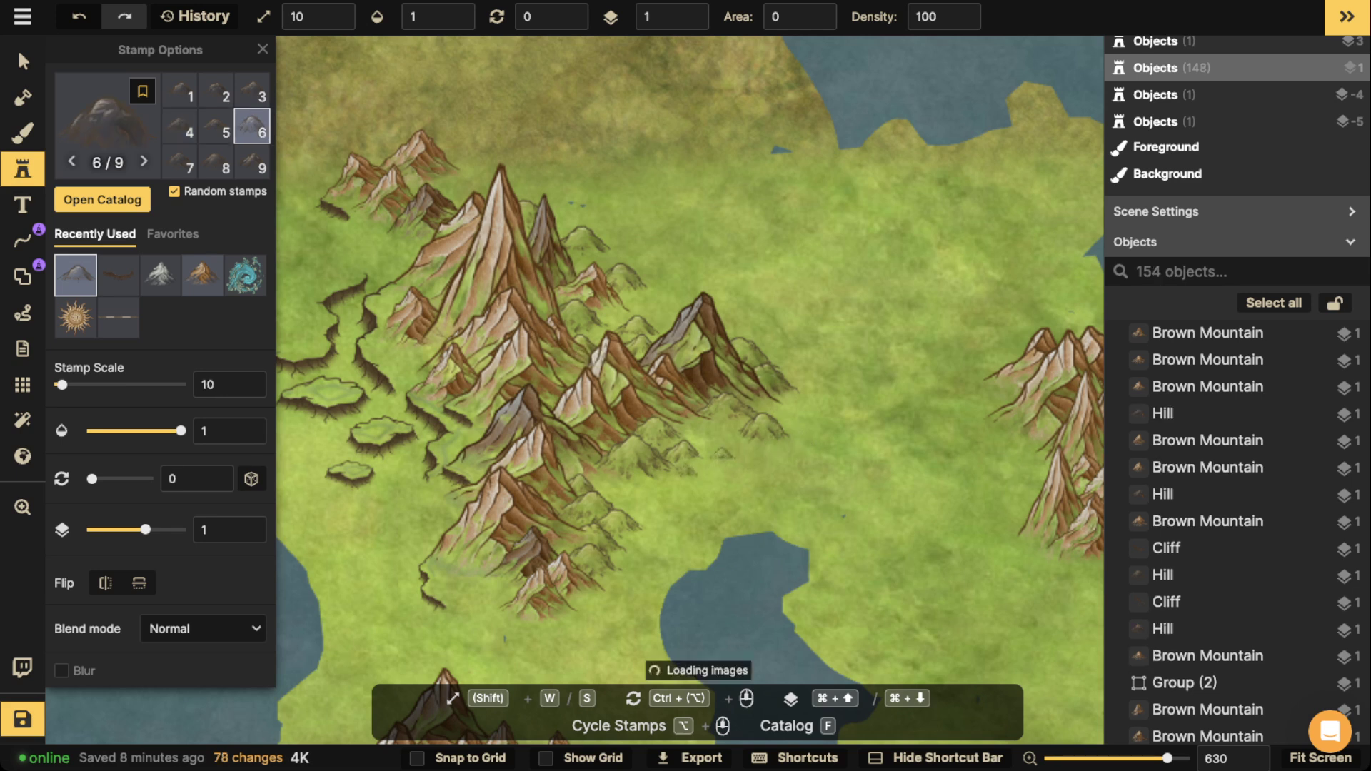
{"action": "left_click", "coordinate": [701, 482]}
{"action": "left_click", "coordinate": [671, 545]}
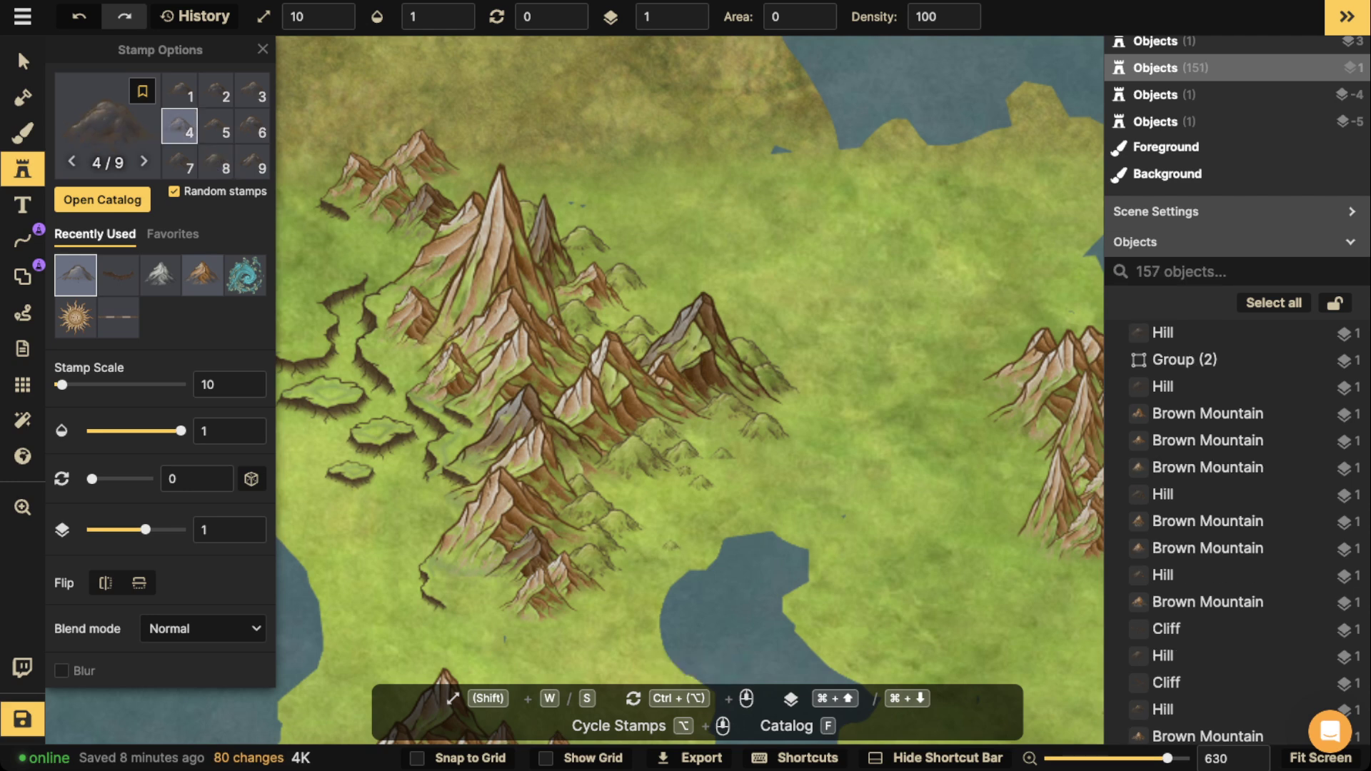
{"action": "left_click", "coordinate": [630, 554]}
{"action": "left_click", "coordinate": [628, 595]}
Scatter random scale 10 hills on the plain northeast of the main peak and close the stamp options.
{"action": "left_click", "coordinate": [660, 303]}
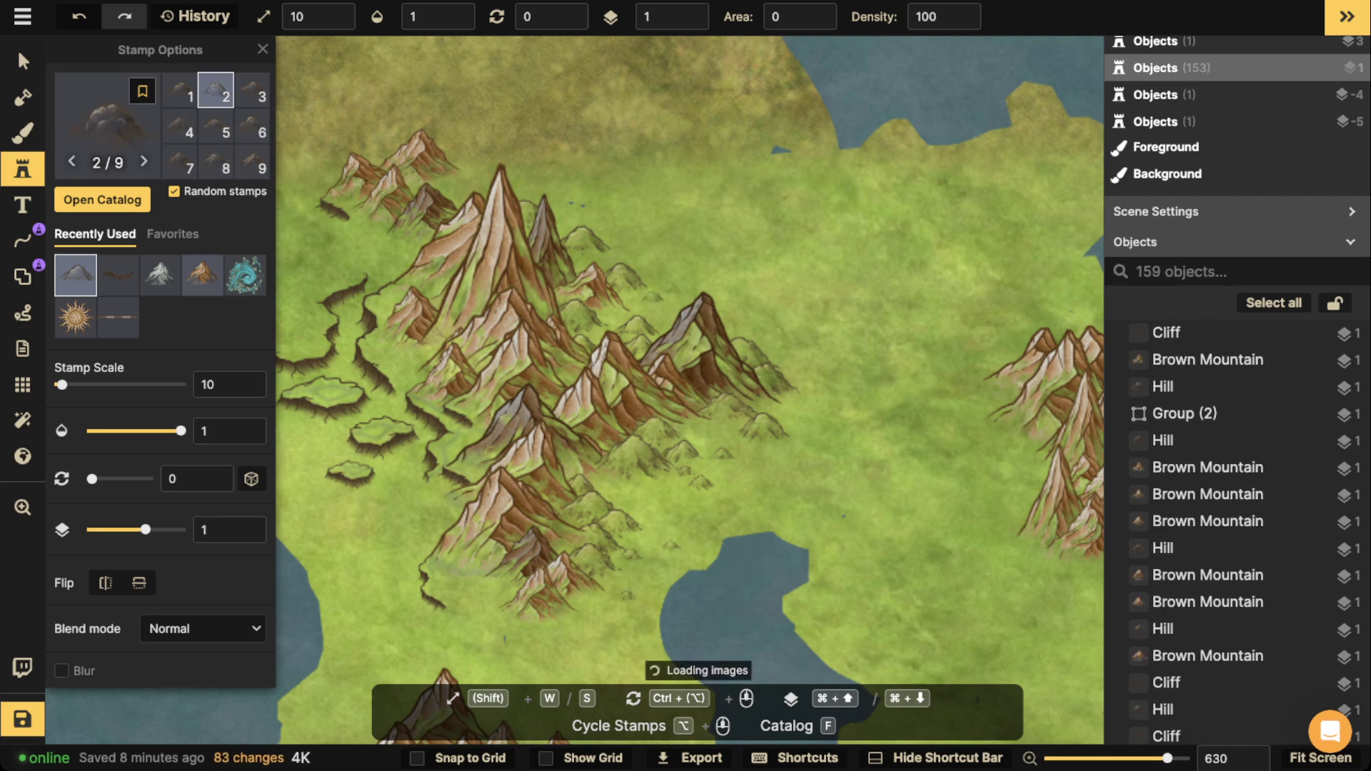
{"action": "left_click", "coordinate": [698, 277]}
{"action": "left_click", "coordinate": [698, 277]}
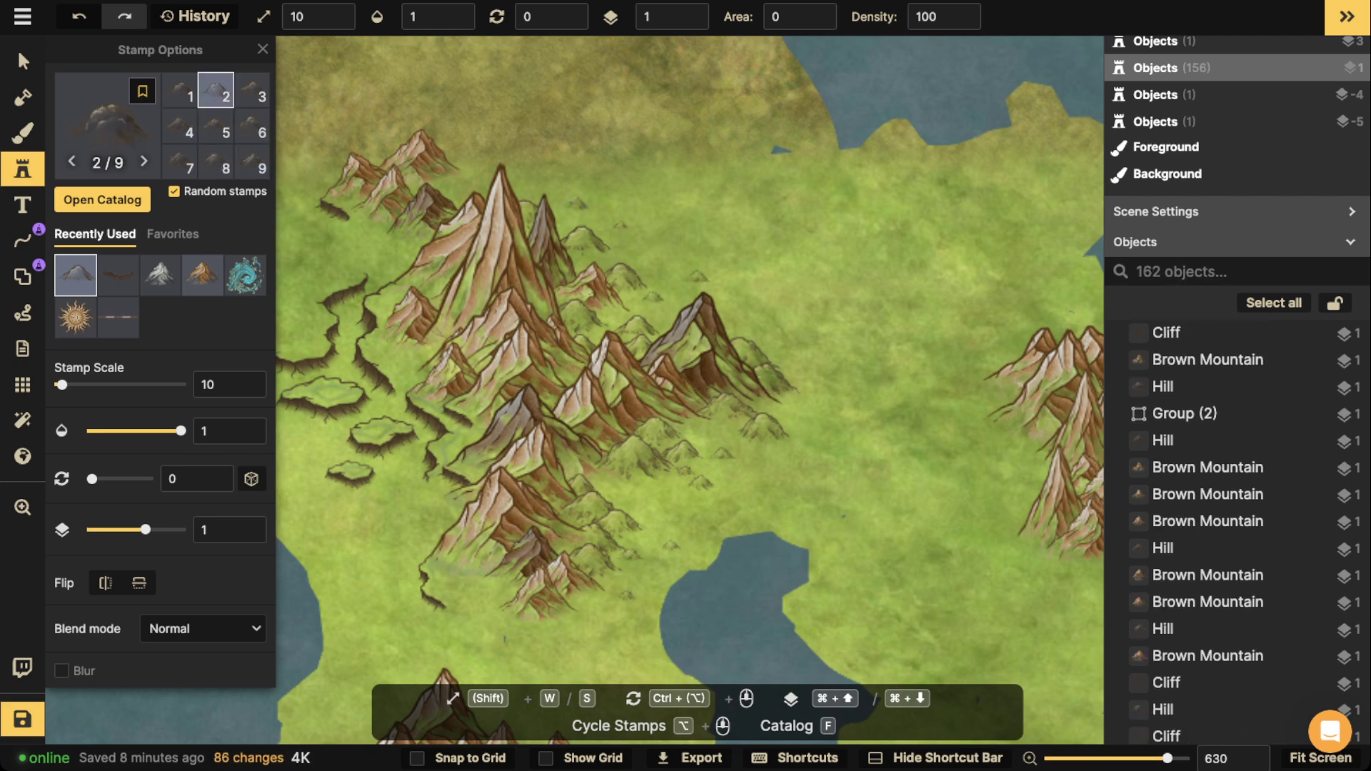
{"action": "left_click", "coordinate": [564, 200]}
{"action": "left_click", "coordinate": [263, 49]}
Reposition a small outlying scale 10 hill on the plain just north of the southern inlet.
{"action": "left_click_drag", "start_coordinate": [429, 215], "coordinate": [632, 178]}
{"action": "scroll", "coordinate": [632, 178], "scroll_direction": "down", "scroll_amount": 2}
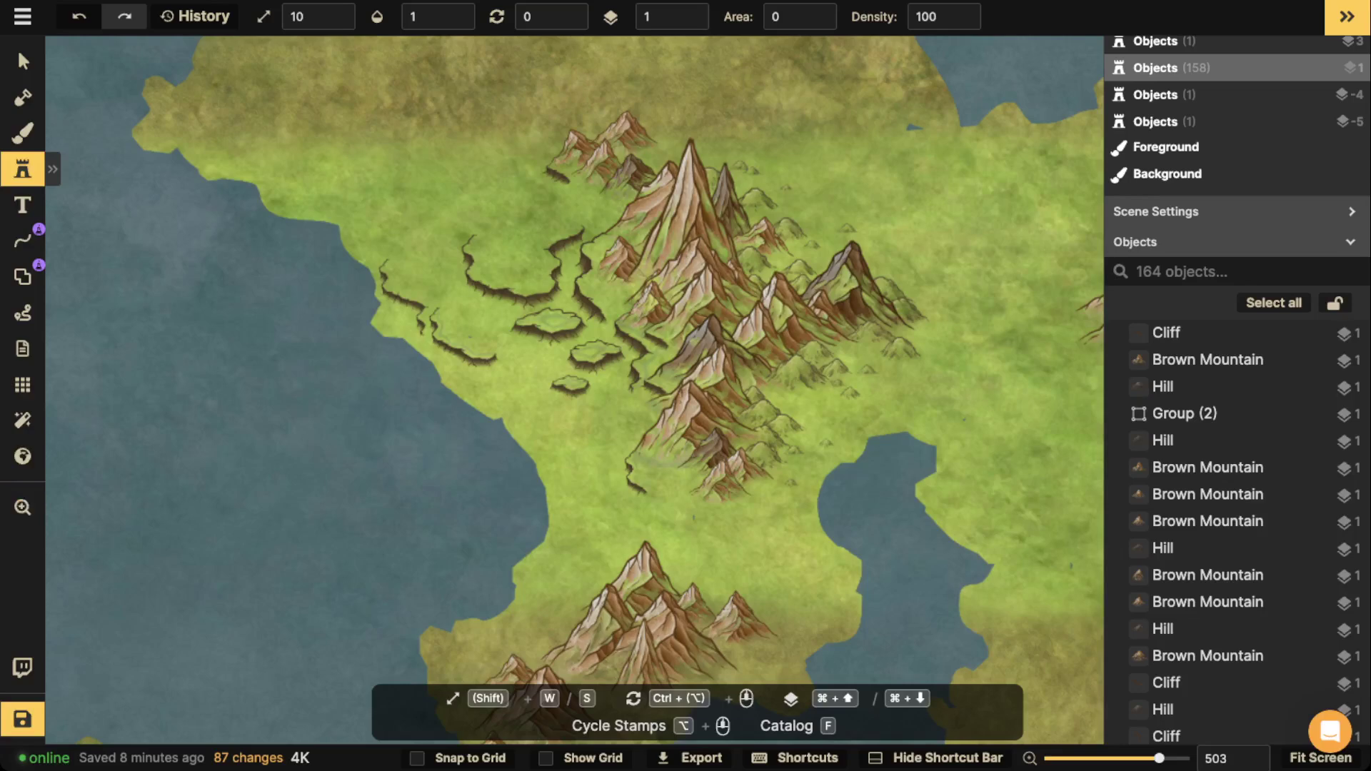
{"action": "left_click", "coordinate": [22, 61]}
{"action": "scroll", "coordinate": [413, 282], "scroll_direction": "down", "scroll_amount": 1}
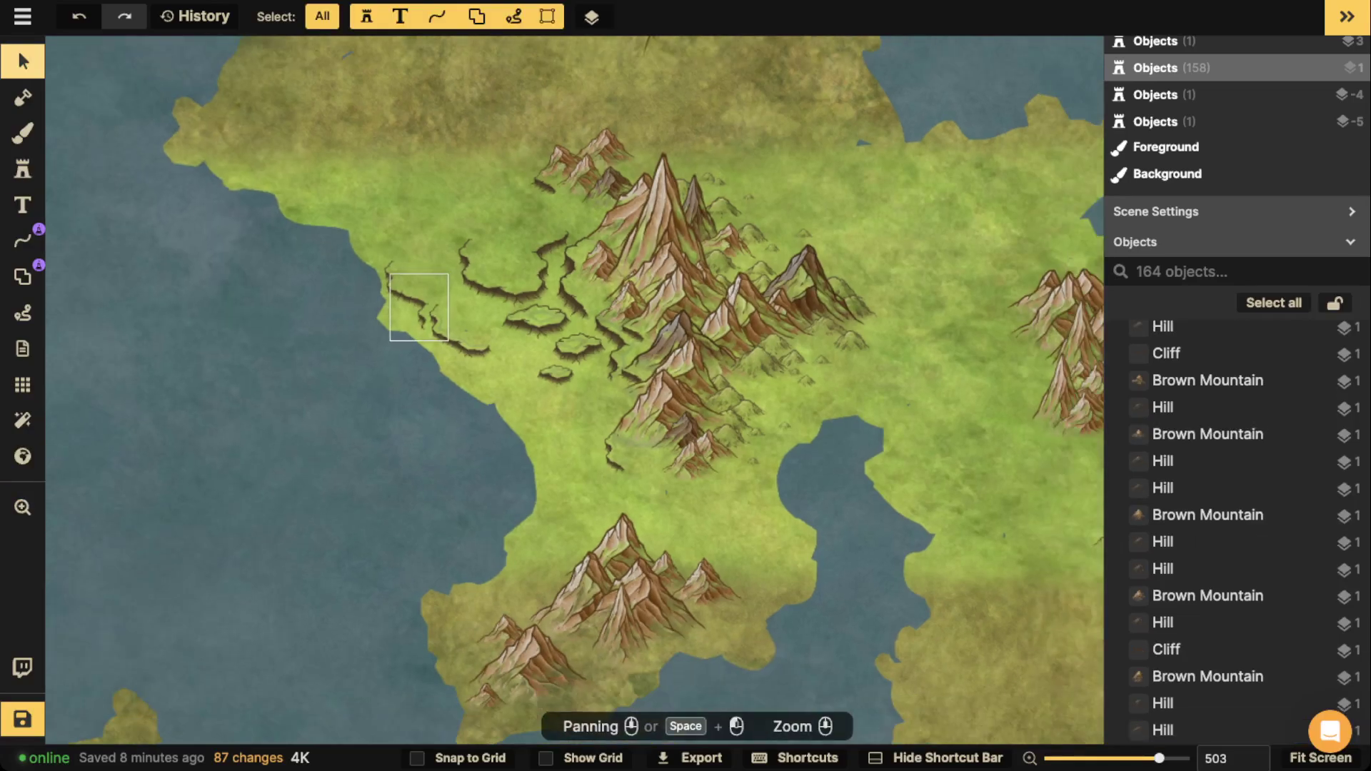
{"action": "left_click_drag", "start_coordinate": [422, 300], "coordinate": [338, 317]}
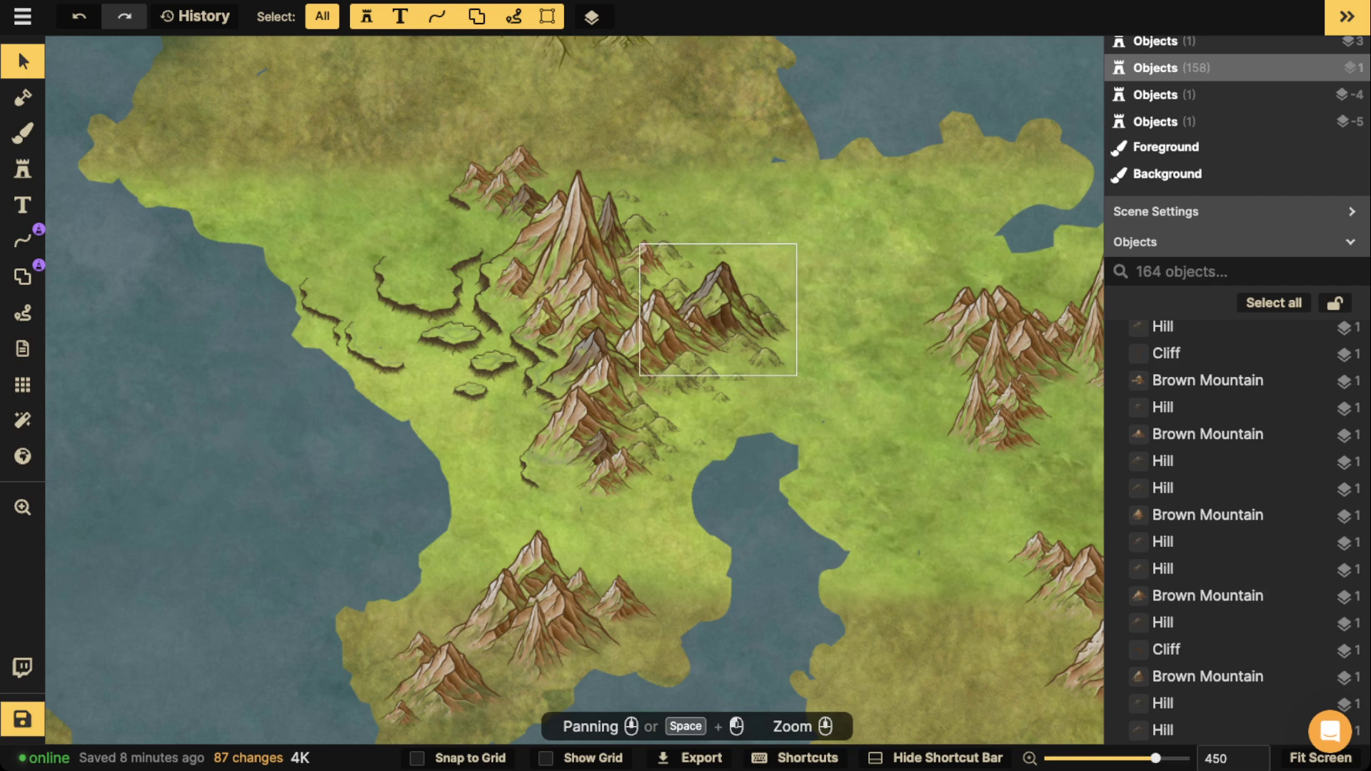
{"action": "left_click", "coordinate": [766, 358]}
{"action": "left_click", "coordinate": [737, 377]}
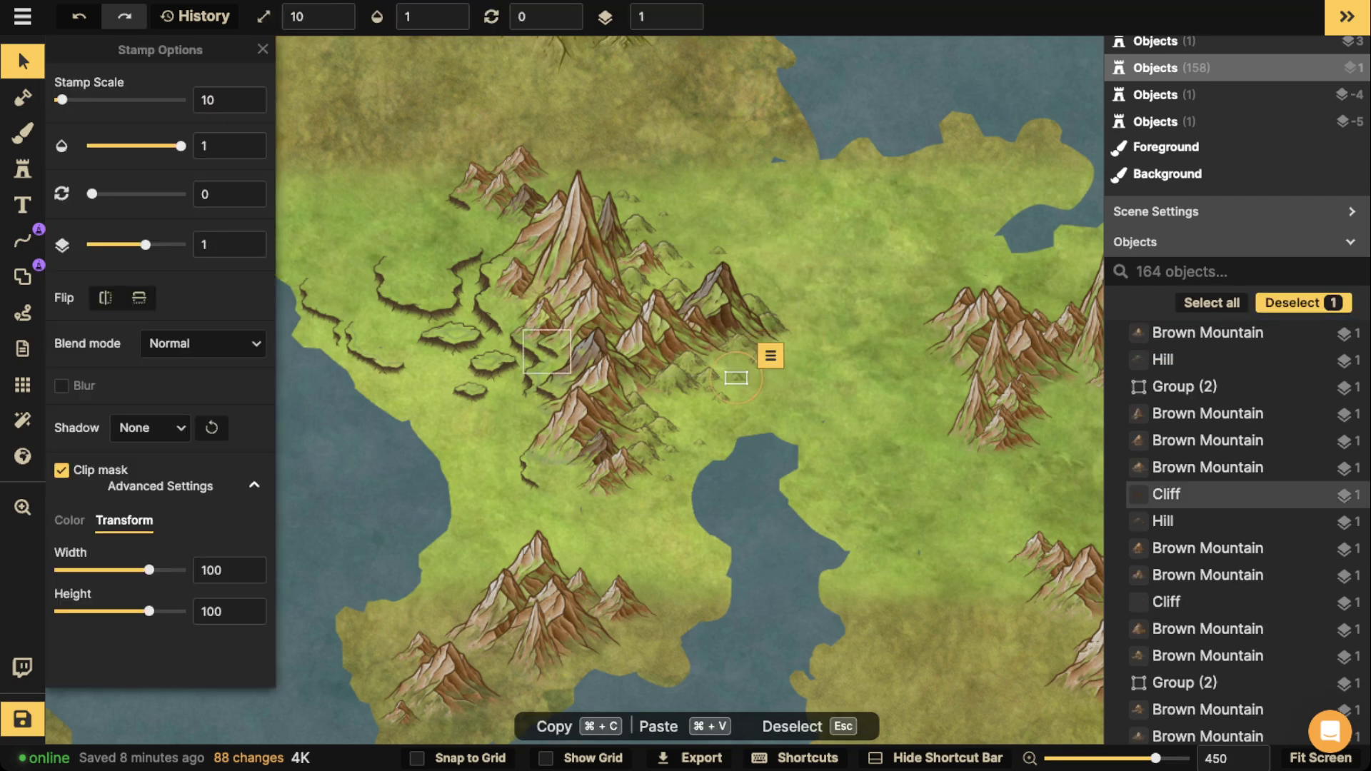
Add two scale 10 hills northeast of the dark peak and nudge the outlying hill northeast of the main peak slightly south.
{"action": "left_click", "coordinate": [23, 169]}
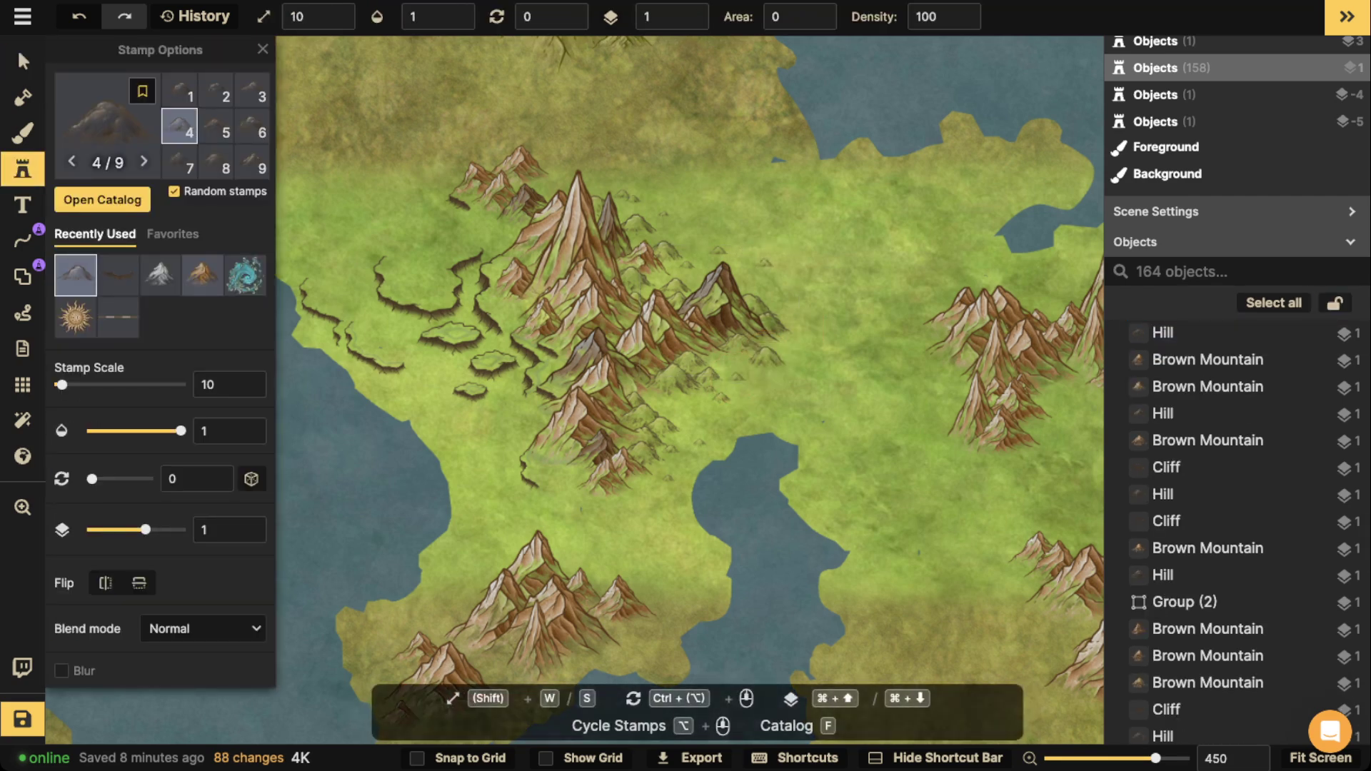
{"action": "left_click", "coordinate": [763, 261]}
{"action": "left_click", "coordinate": [763, 262]}
{"action": "left_click", "coordinate": [22, 61]}
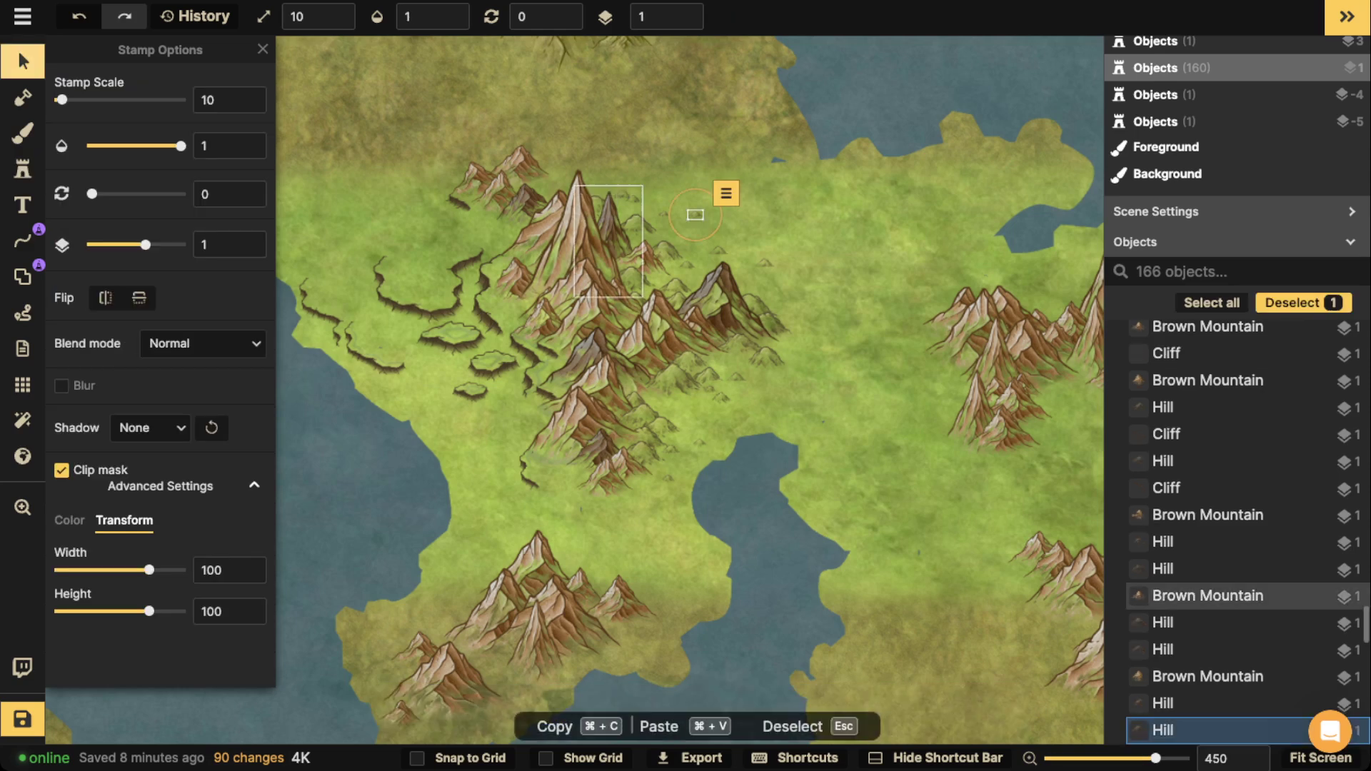
{"action": "left_click_drag", "start_coordinate": [696, 216], "coordinate": [695, 226]}
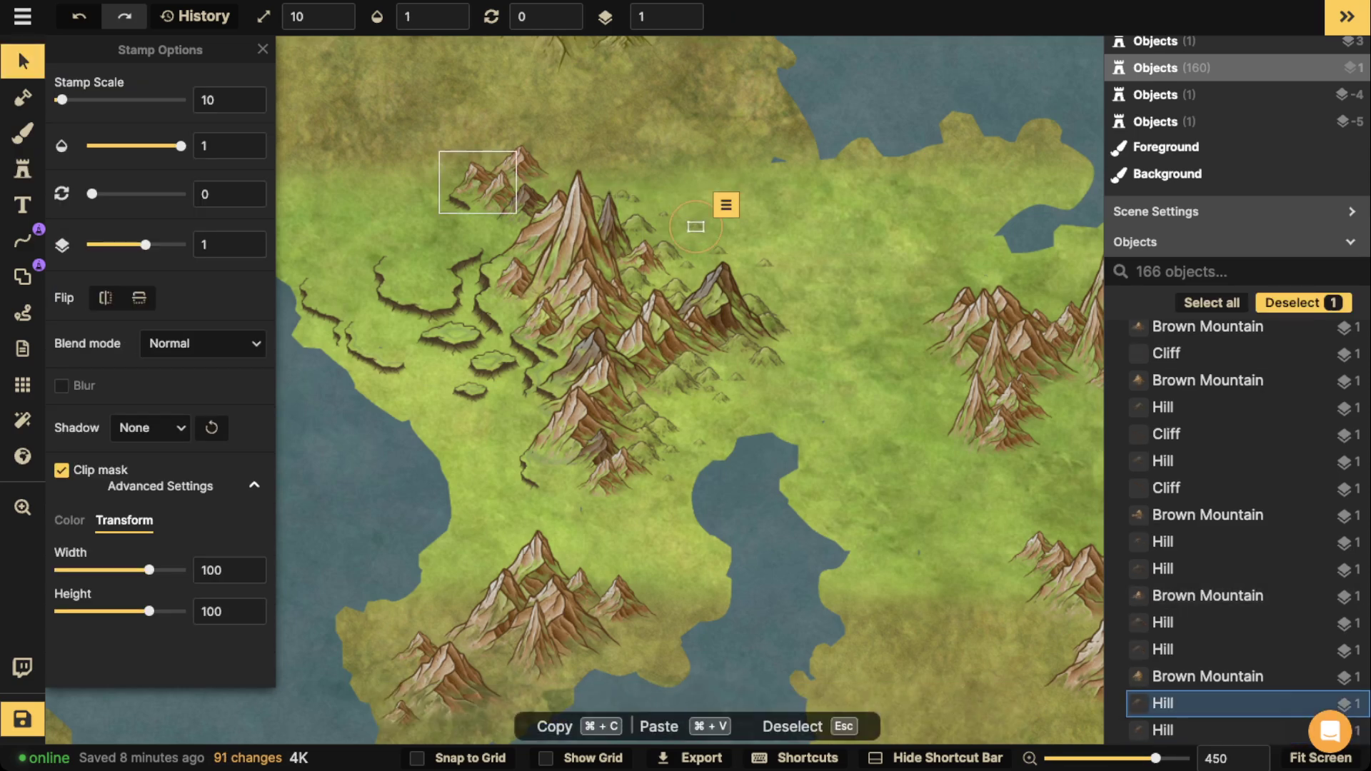
Deselect the hill and save the map.
{"action": "key", "text": "Escape"}
{"action": "scroll", "coordinate": [575, 389], "scroll_direction": "down", "scroll_amount": 3}
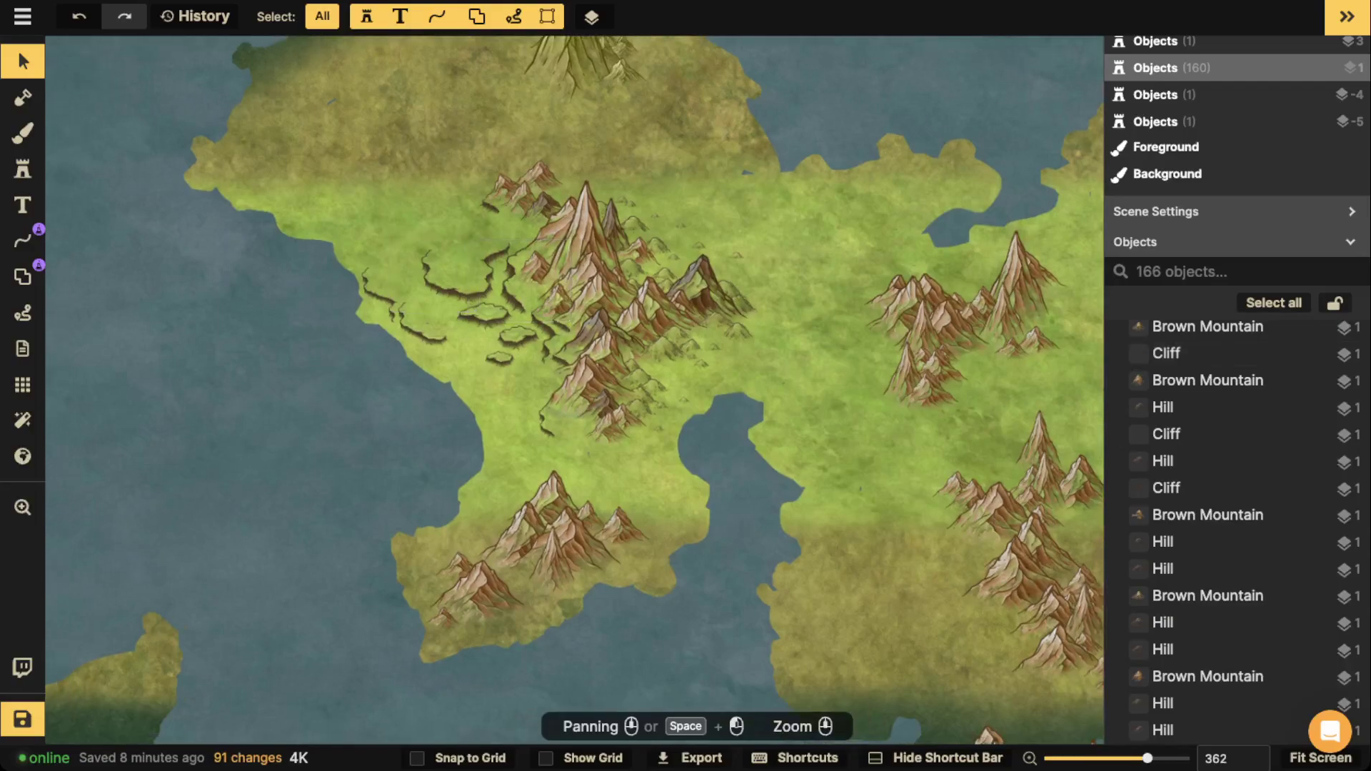
{"action": "key", "text": "ctrl+s"}
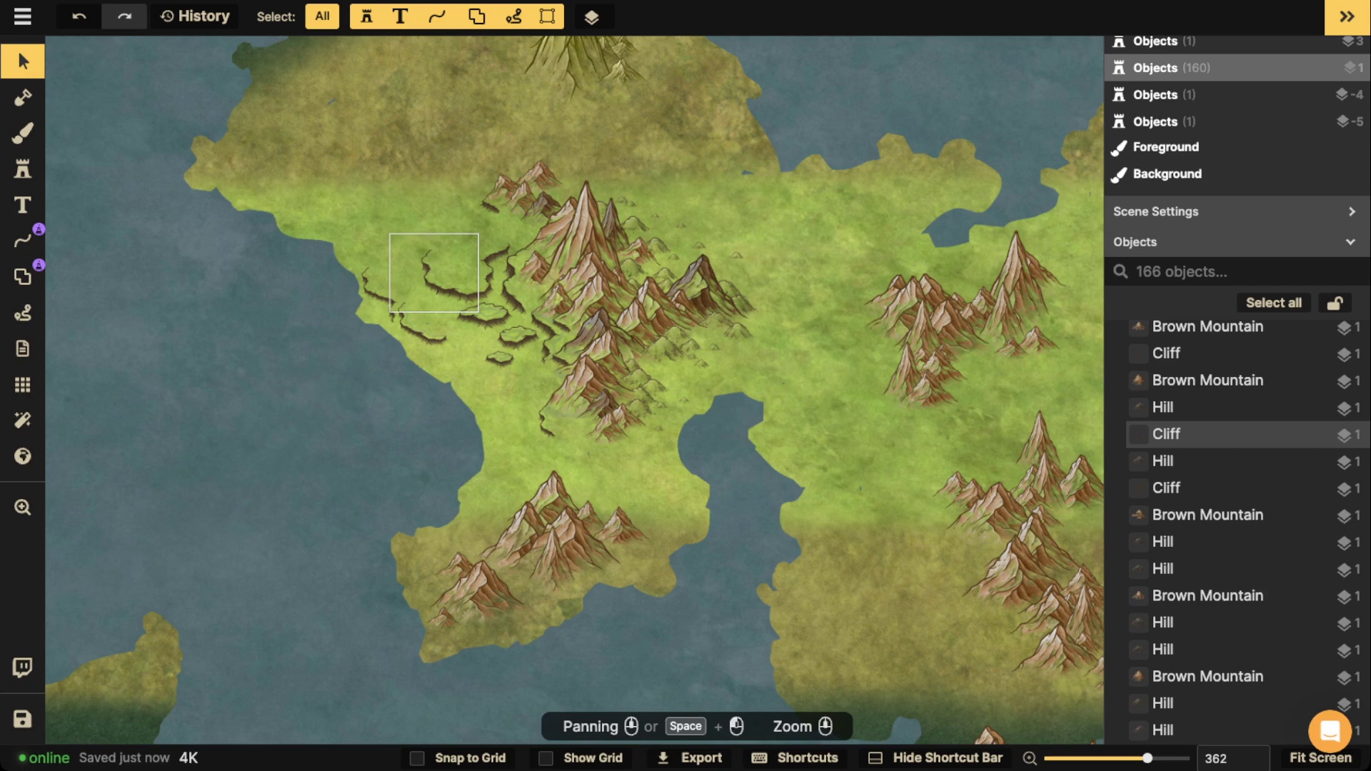
Try two white dotted free-draw outlines at stroke size 125 around the plains between the western and eastern ranges, deleting each one.
{"action": "left_click", "coordinate": [23, 241]}
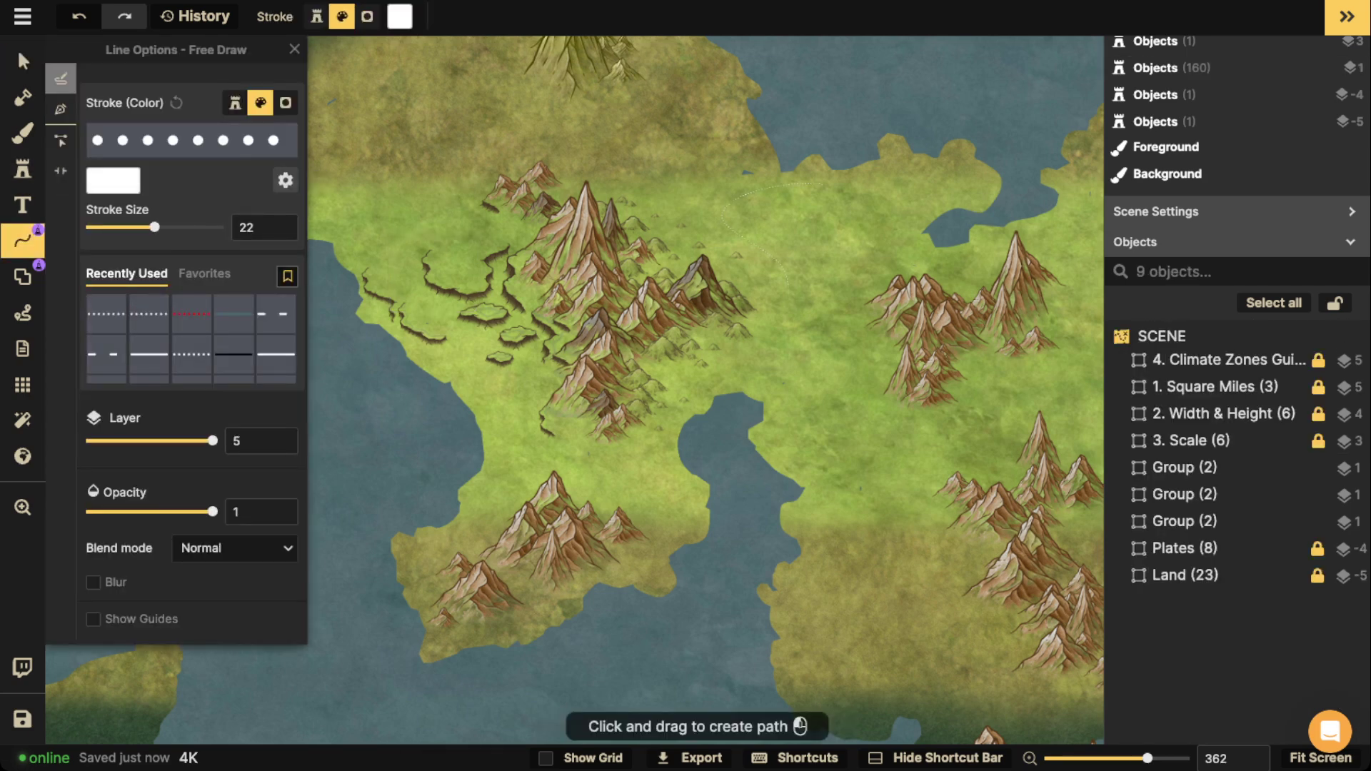
{"action": "left_click_drag", "start_coordinate": [154, 227], "coordinate": [191, 227]}
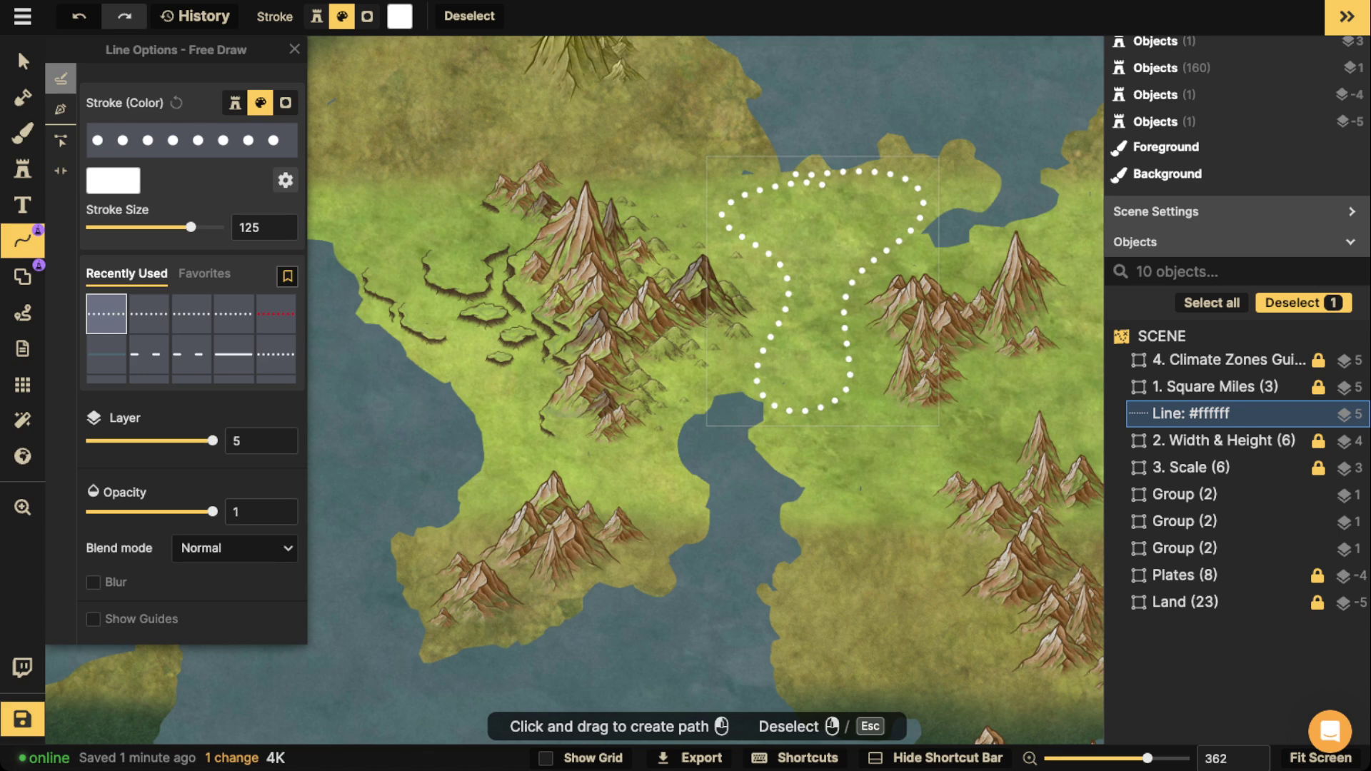
{"action": "key", "text": "Delete"}
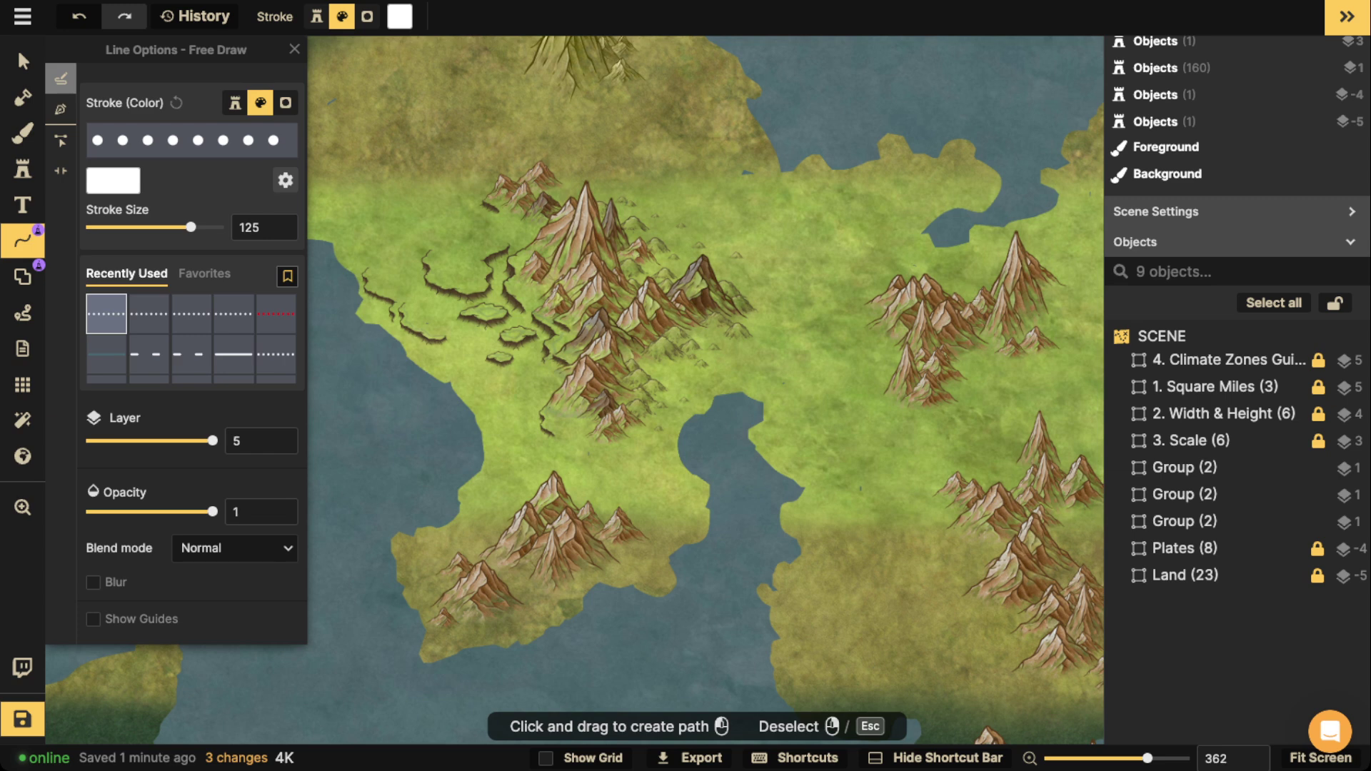
{"action": "mouse_move", "coordinate": [744, 186]}
{"action": "left_mouse_down"}
{"action": "mouse_move", "coordinate": [682, 219]}
{"action": "mouse_move", "coordinate": [715, 262]}
{"action": "left_mouse_up"}
{"action": "mouse_move", "coordinate": [889, 250]}
{"action": "left_mouse_down"}
{"action": "mouse_move", "coordinate": [830, 184]}
{"action": "mouse_move", "coordinate": [775, 187]}
{"action": "left_mouse_up"}
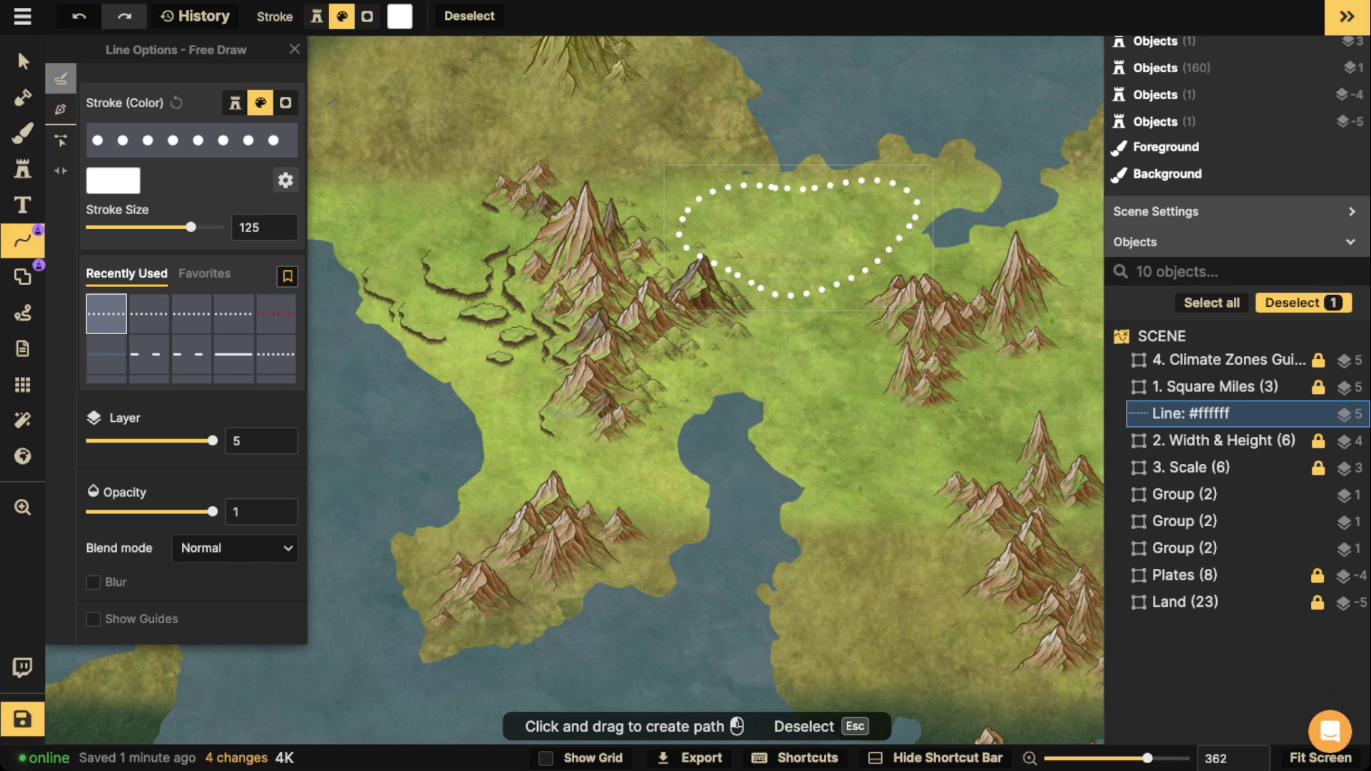
{"action": "key", "text": "Delete"}
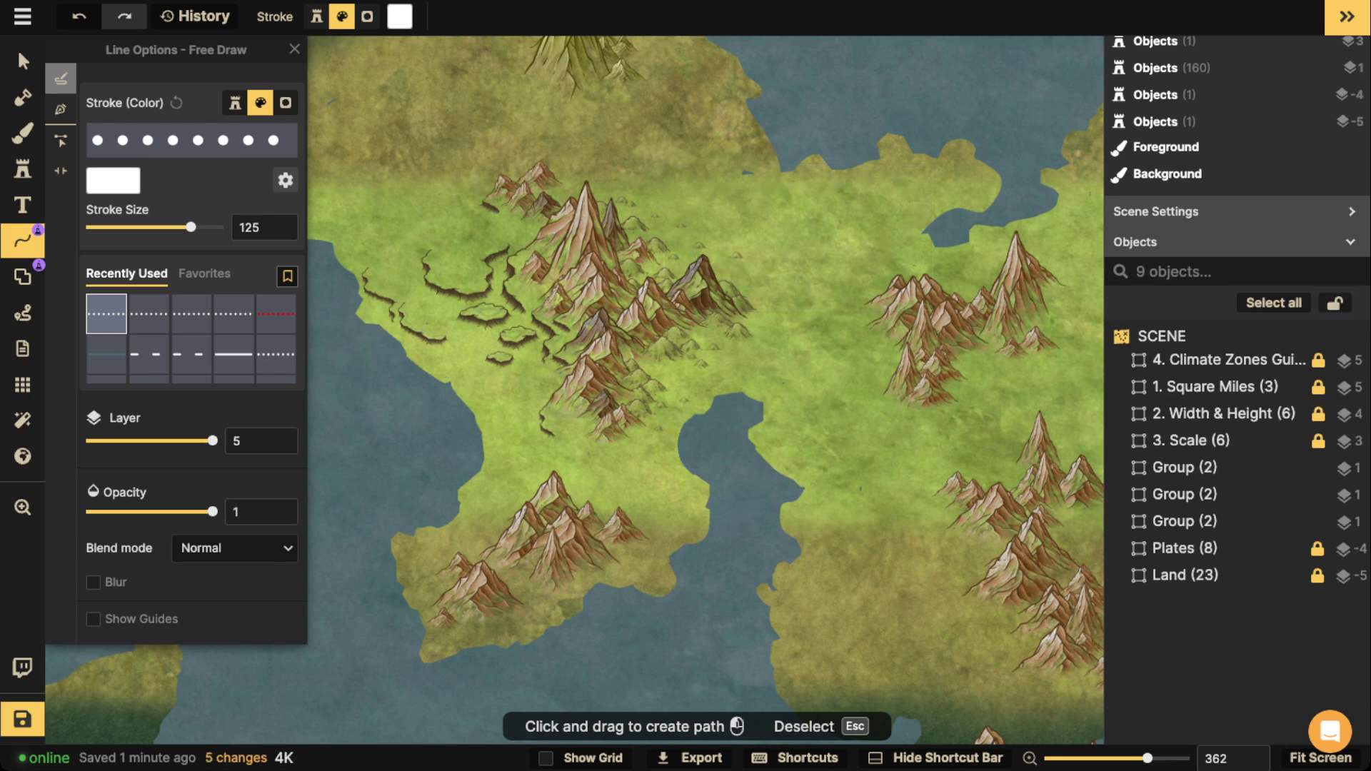
Select a cliff west of the main peak together with all stamps from its set.
{"action": "scroll", "coordinate": [443, 253], "scroll_direction": "up", "scroll_amount": 4}
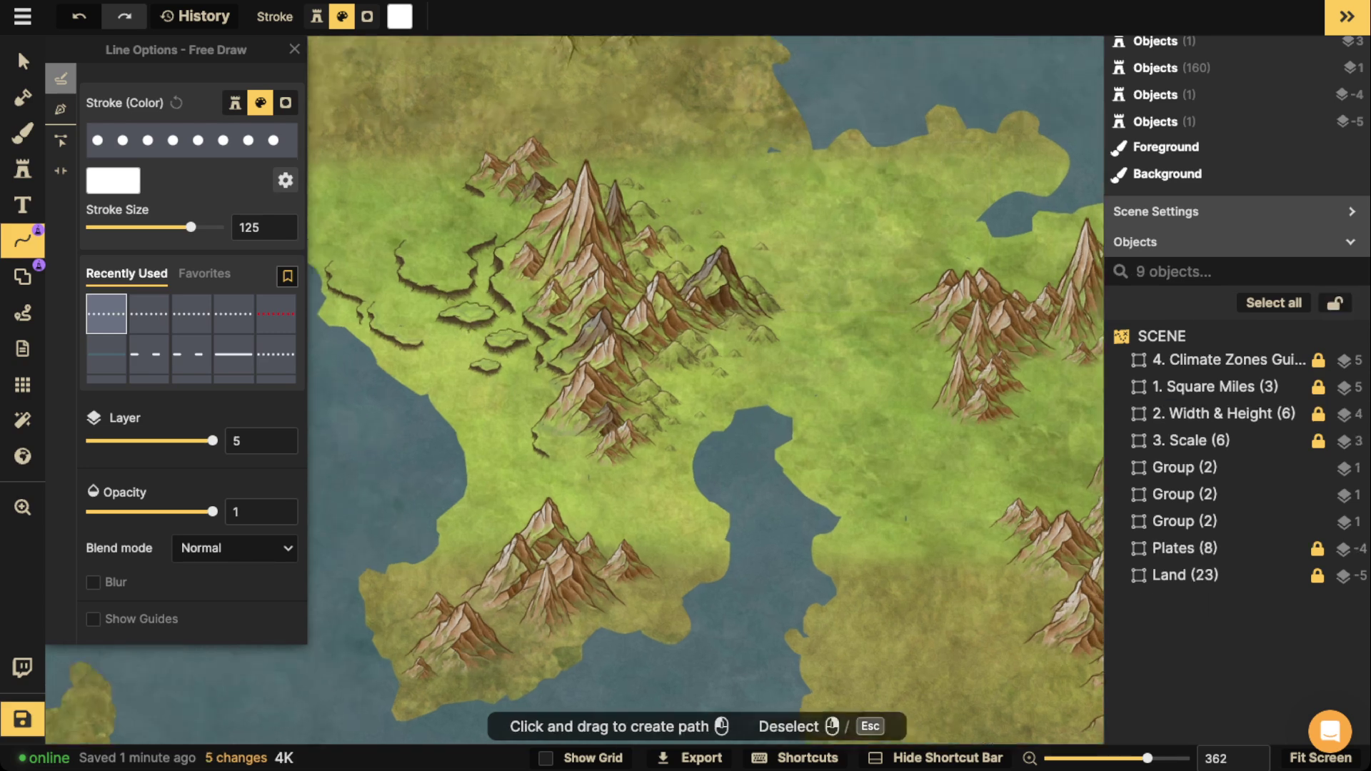
{"action": "left_click_drag", "start_coordinate": [442, 253], "coordinate": [484, 256]}
{"action": "key", "text": "v"}
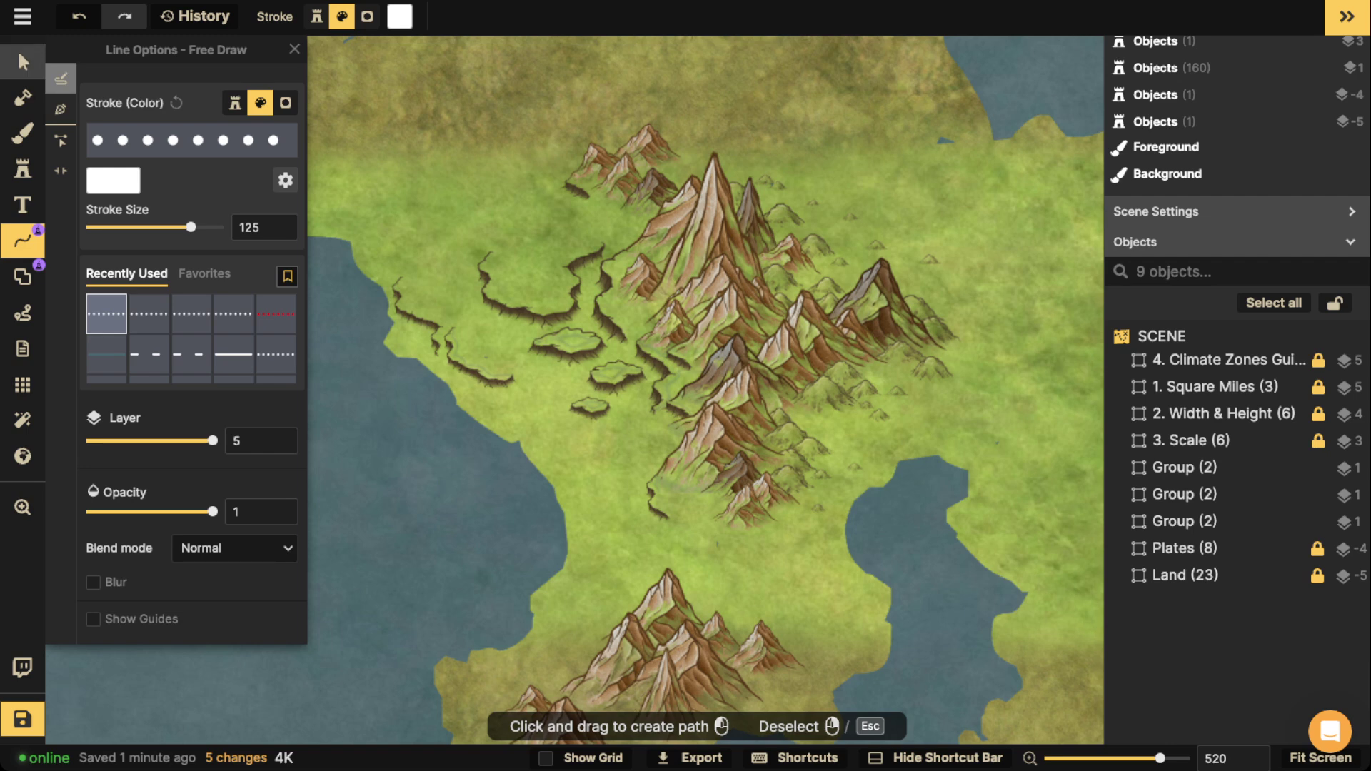
{"action": "left_click", "coordinate": [571, 292]}
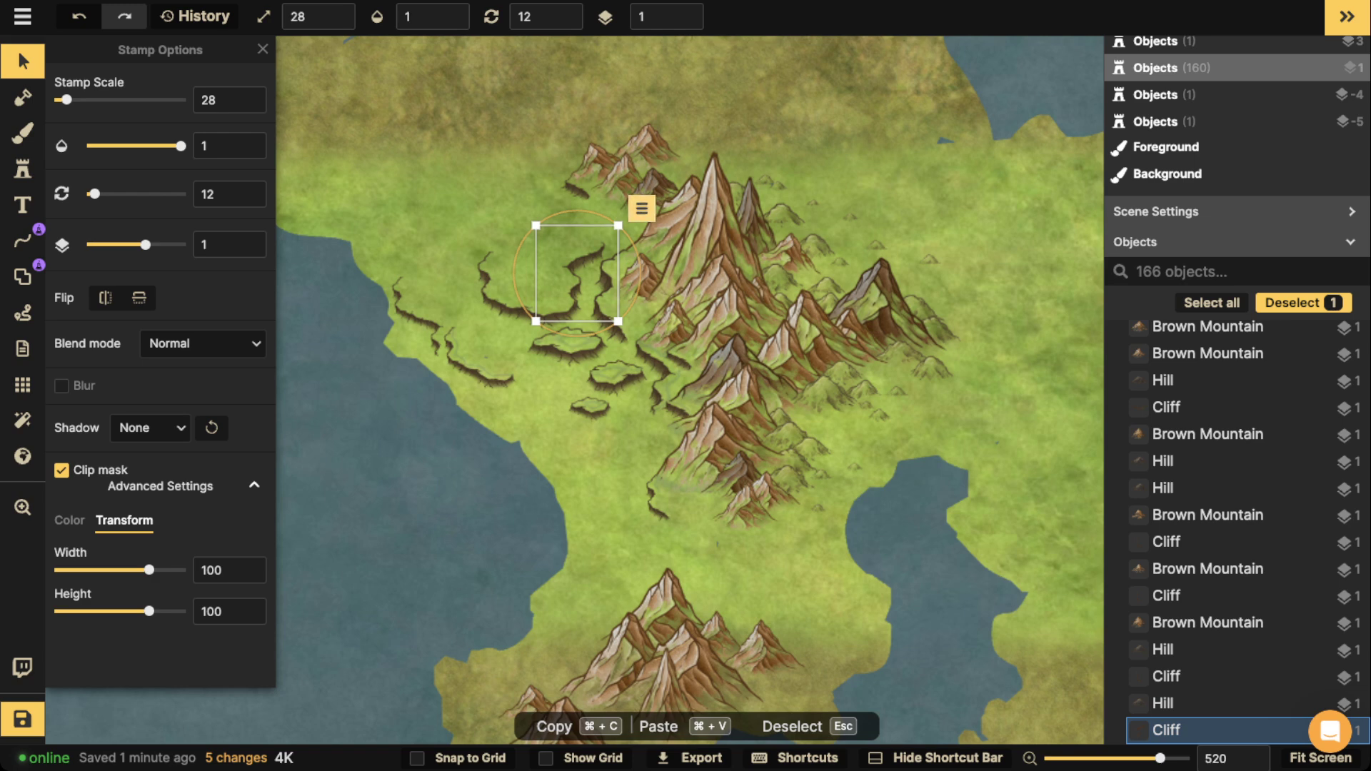
{"action": "left_click", "coordinate": [642, 209]}
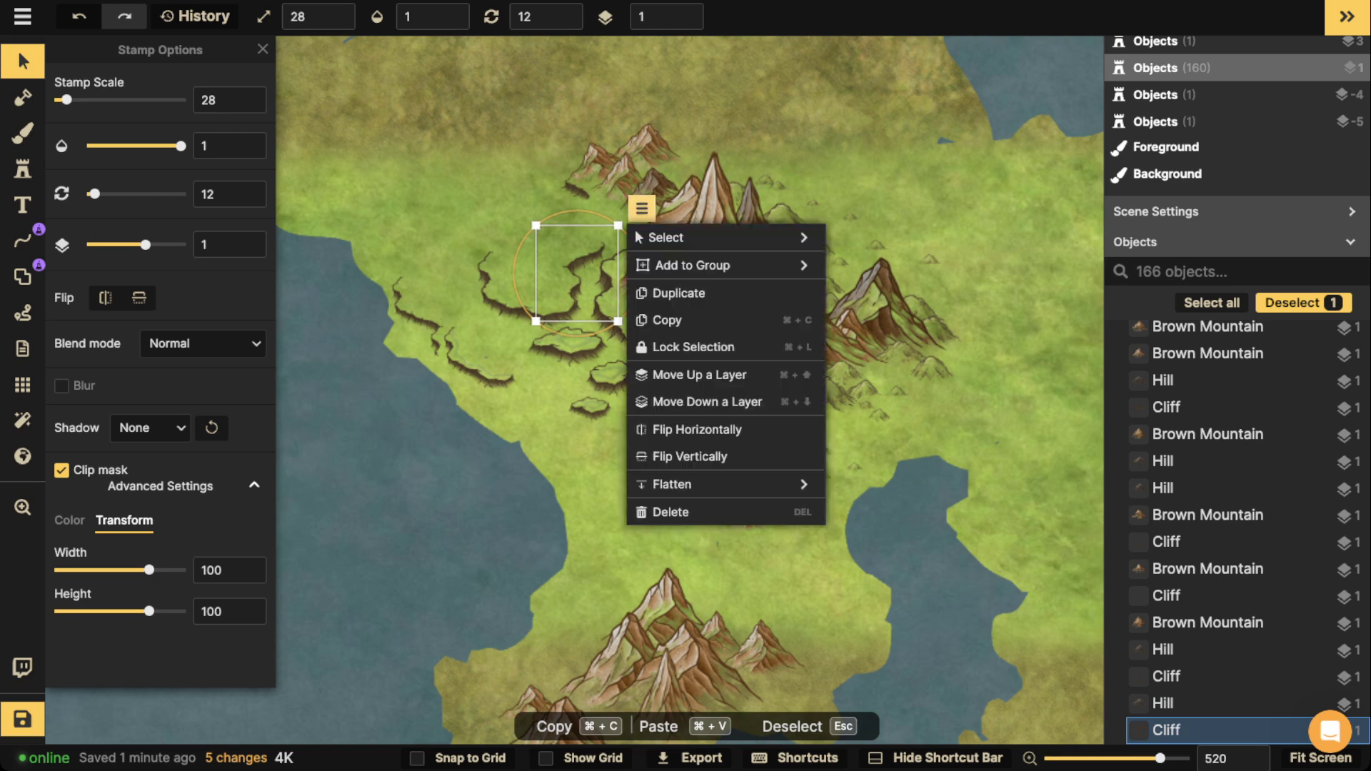
{"action": "mouse_move", "coordinate": [721, 237]}
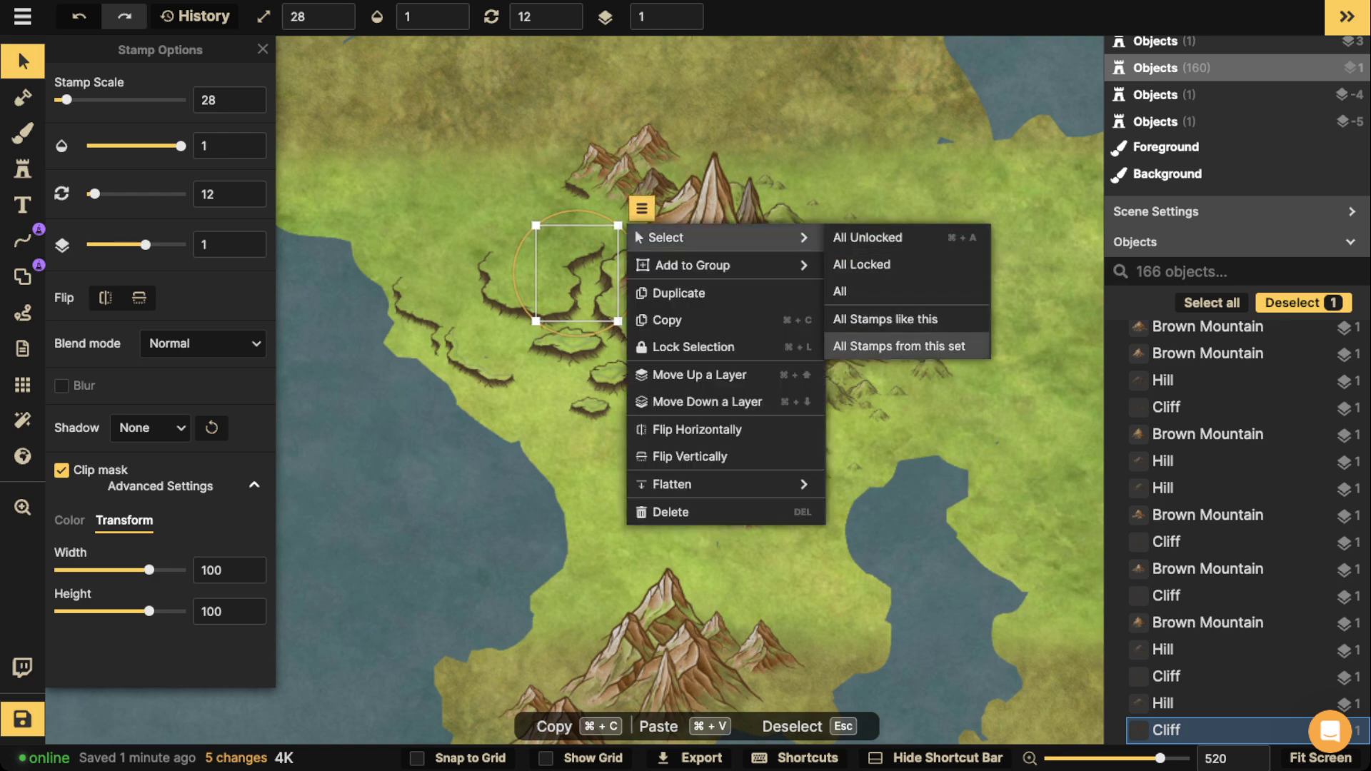
{"action": "left_click", "coordinate": [899, 346]}
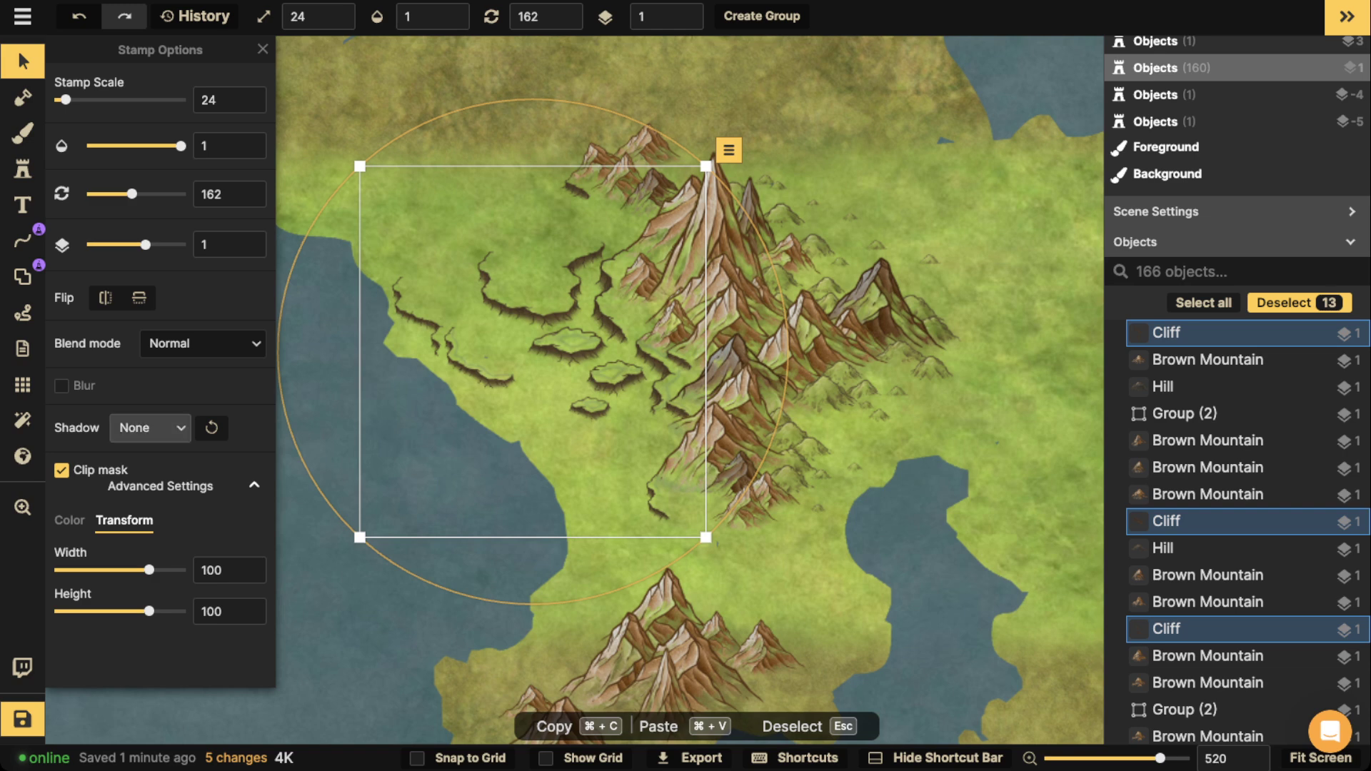
Try a custom brown shadow on the selected cliffs with colour 5e3607 and intensity 2.03.
{"action": "left_click", "coordinate": [150, 428]}
{"action": "left_click", "coordinate": [214, 564]}
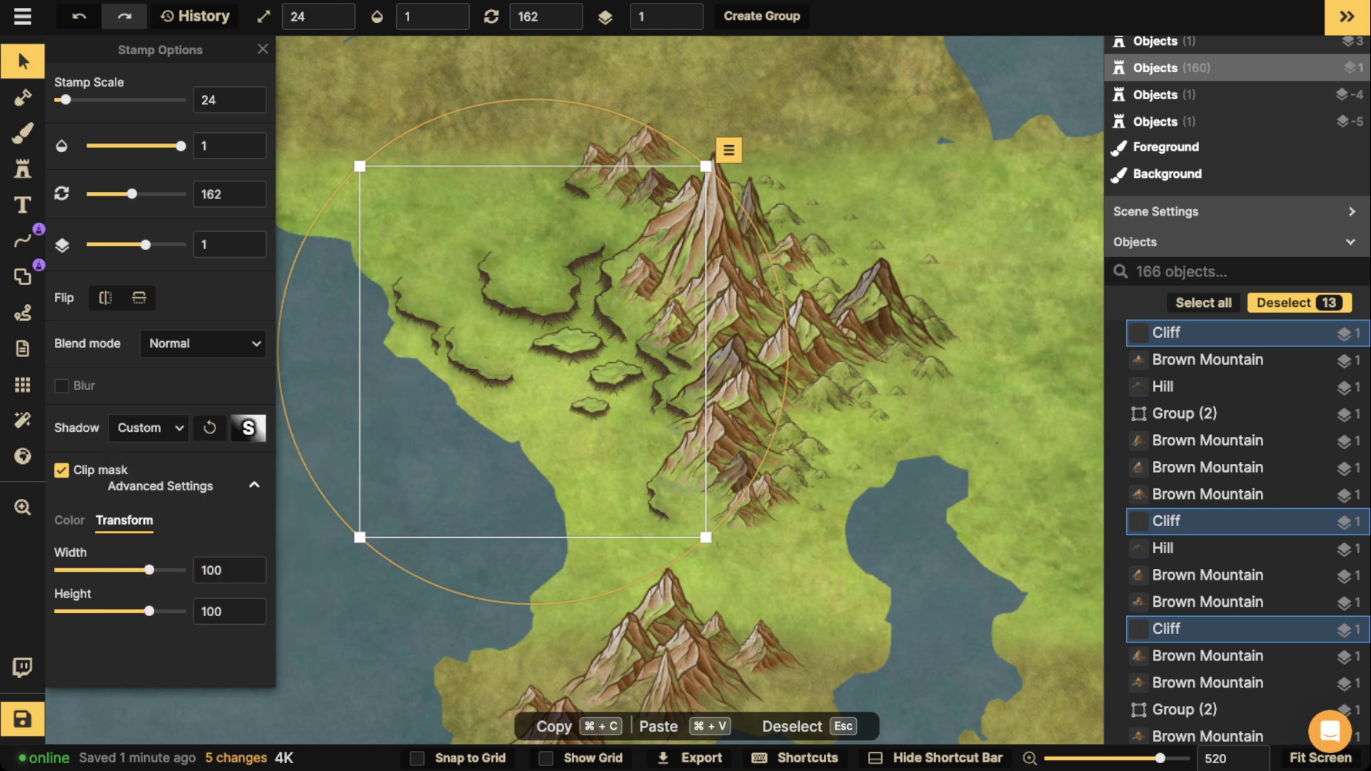
{"action": "left_click", "coordinate": [248, 429]}
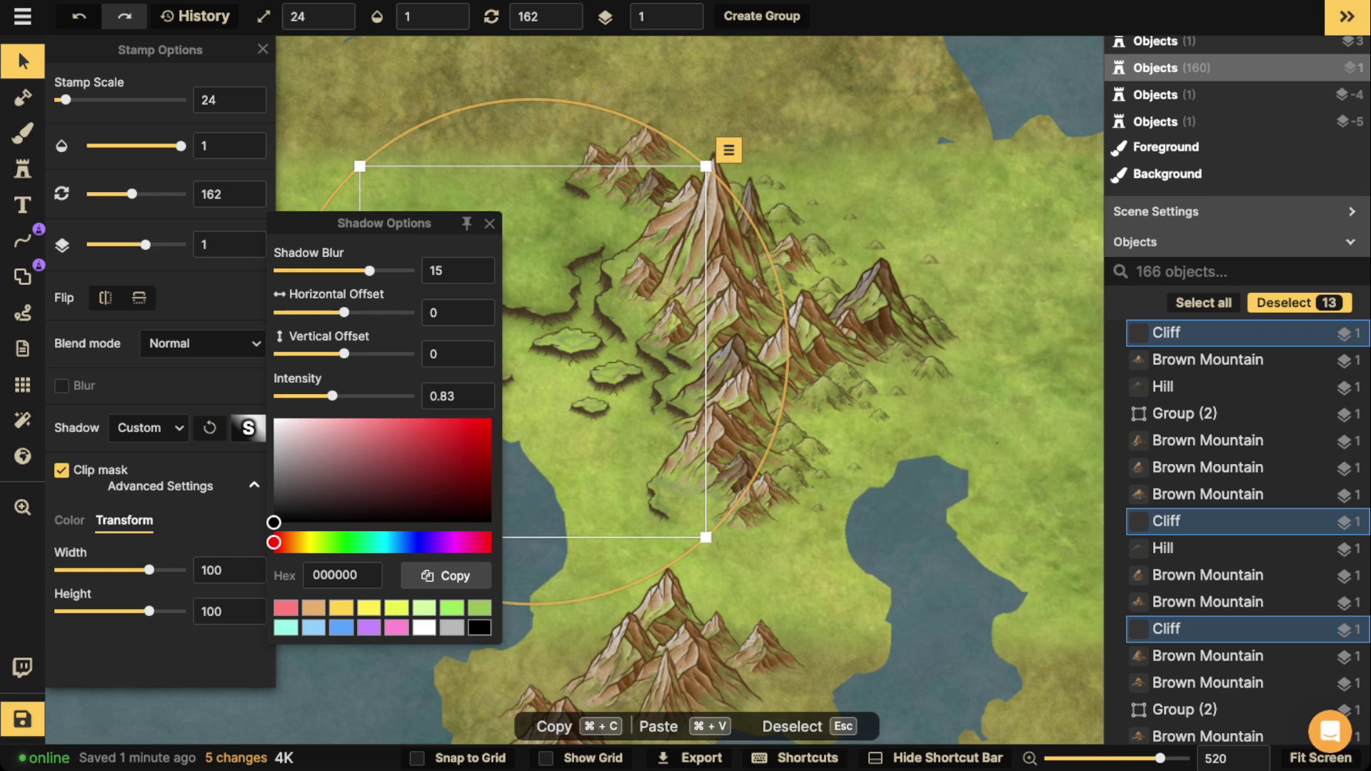
{"action": "left_click", "coordinate": [292, 542]}
{"action": "mouse_move", "coordinate": [386, 428]}
{"action": "left_mouse_down"}
{"action": "mouse_move", "coordinate": [481, 468]}
{"action": "mouse_move", "coordinate": [475, 484]}
{"action": "left_mouse_up"}
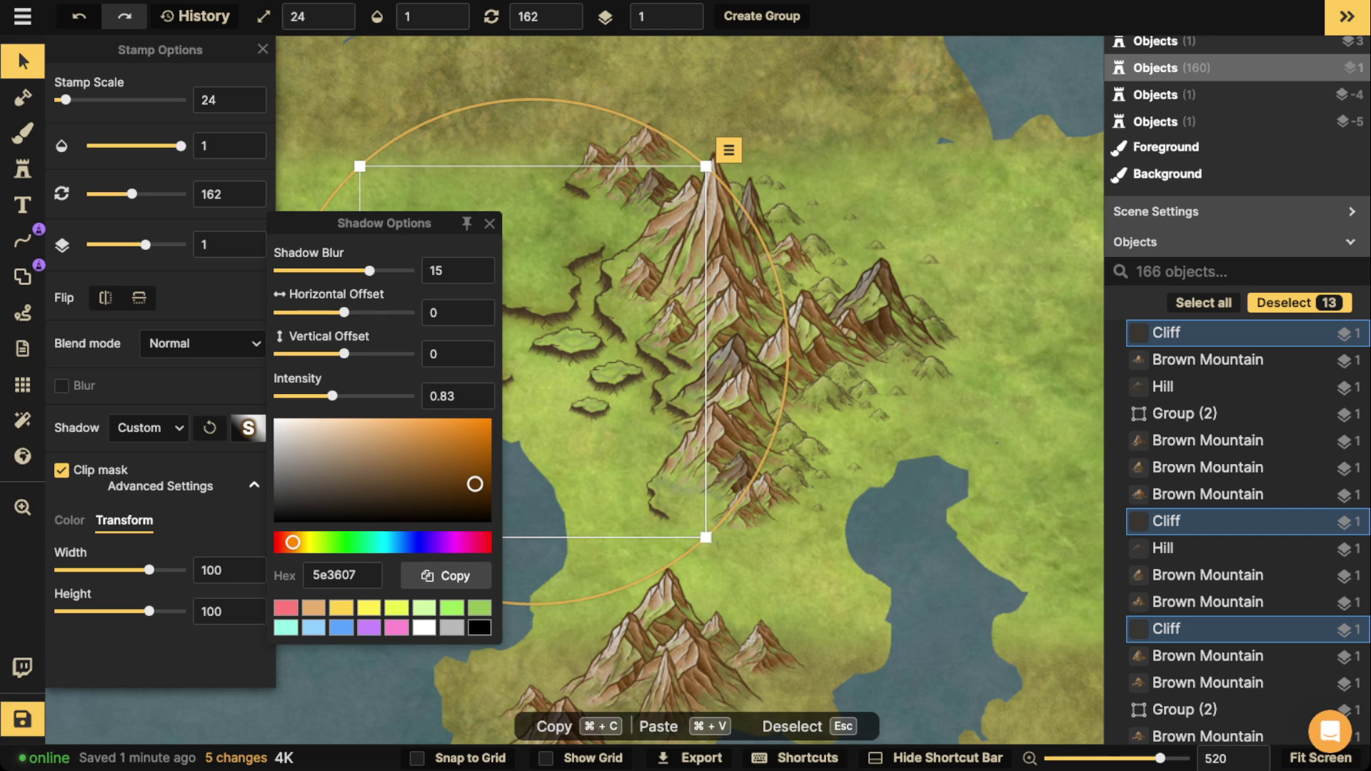
{"action": "left_click_drag", "start_coordinate": [332, 396], "coordinate": [362, 396]}
{"action": "scroll", "coordinate": [536, 279], "scroll_direction": "down", "scroll_amount": 4}
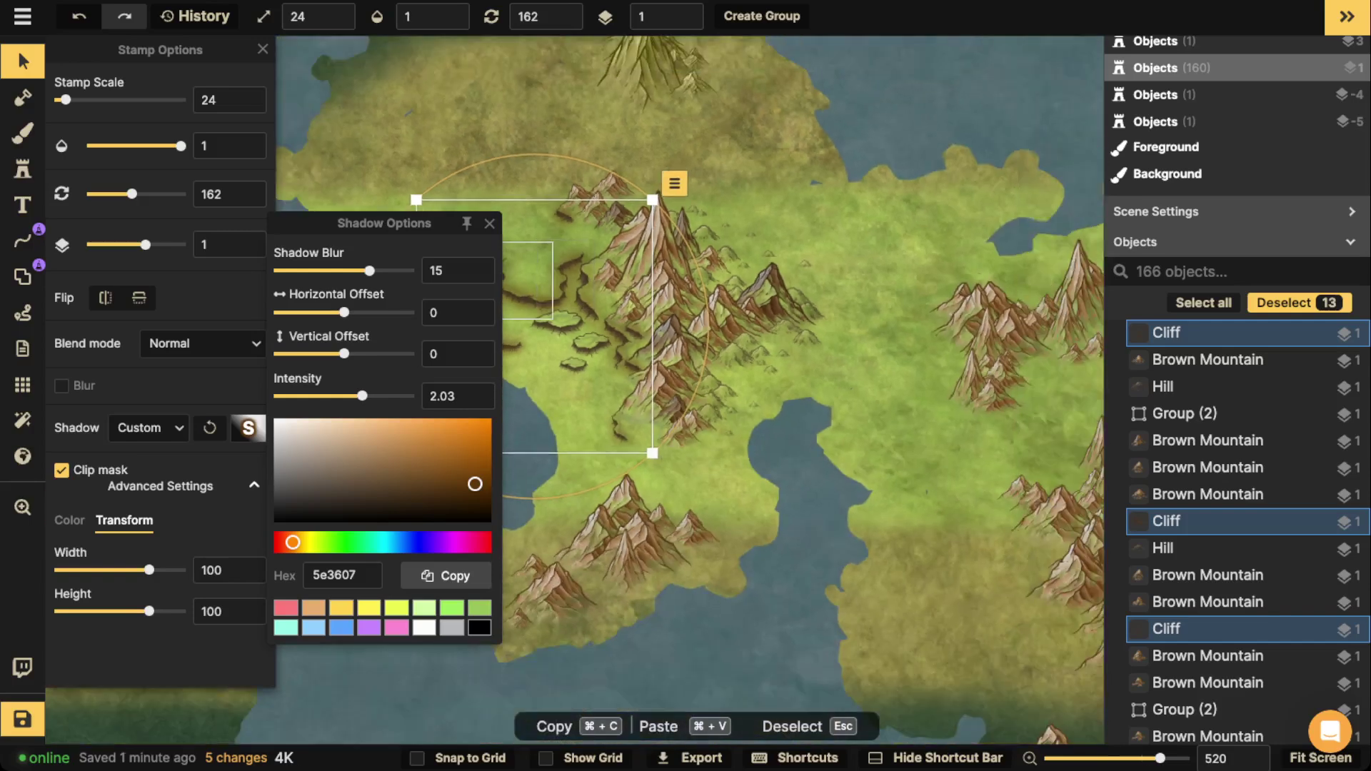
{"action": "left_click_drag", "start_coordinate": [536, 279], "coordinate": [722, 278]}
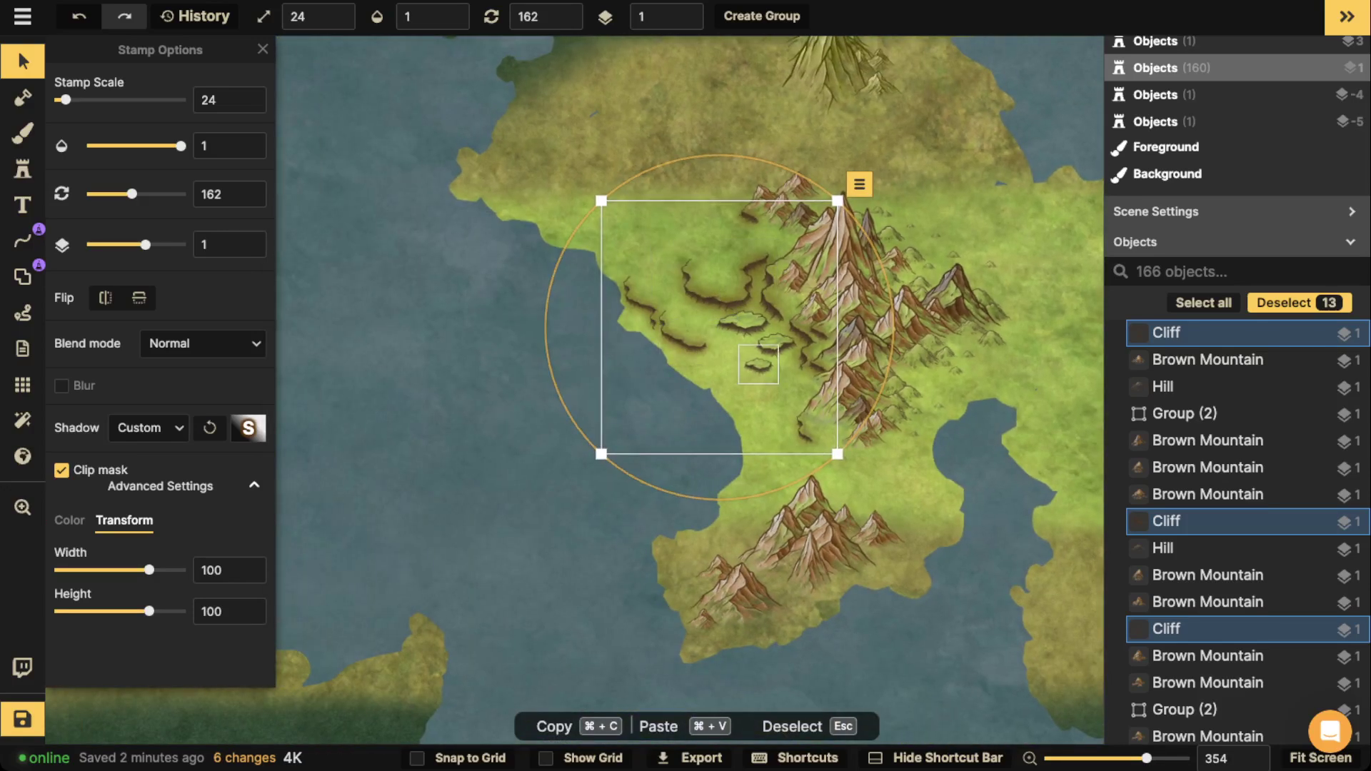
{"action": "scroll", "coordinate": [796, 318], "scroll_direction": "up", "scroll_amount": 4}
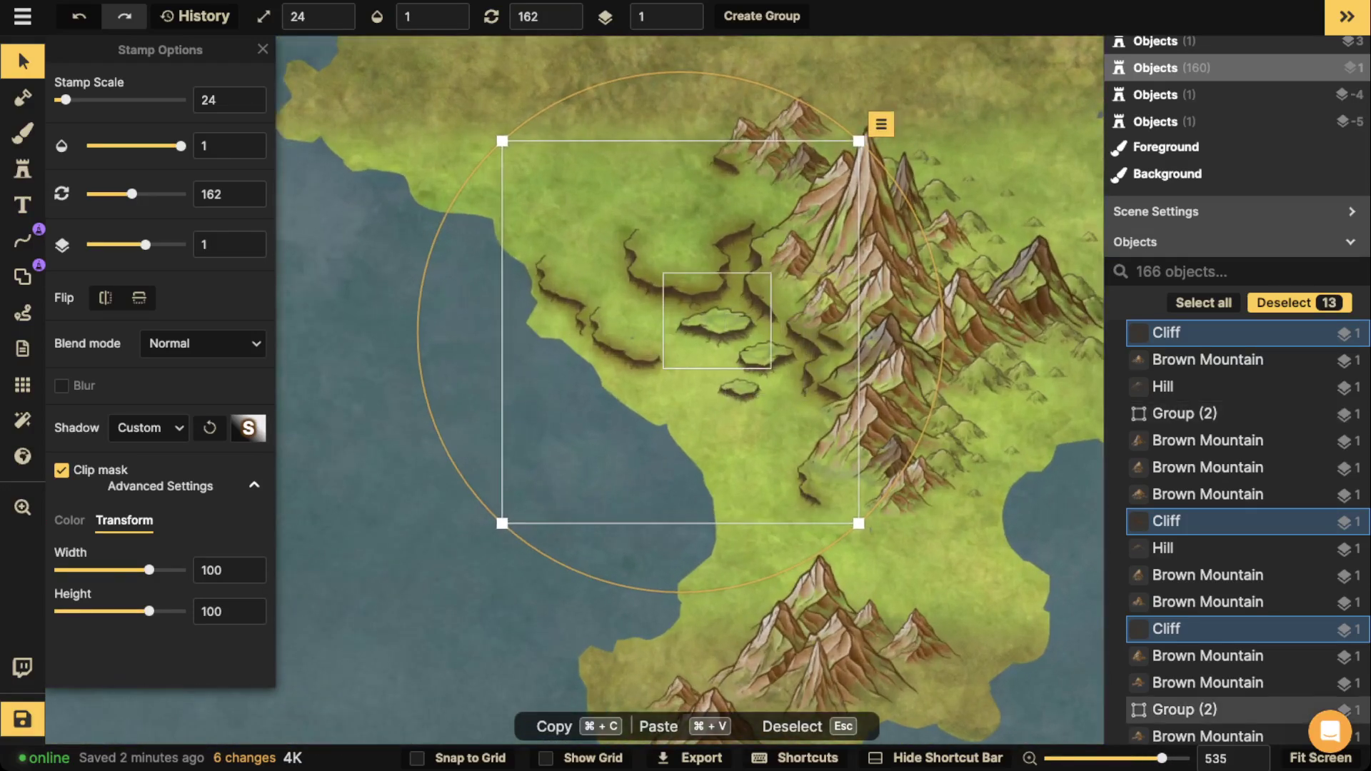
Enter the largest plateau's group to check its two cliffs and undo the custom shadow applied to the other cliffs.
{"action": "left_click", "coordinate": [696, 323]}
{"action": "scroll", "coordinate": [695, 323], "scroll_direction": "up", "scroll_amount": 6}
{"action": "double_click", "coordinate": [695, 323]}
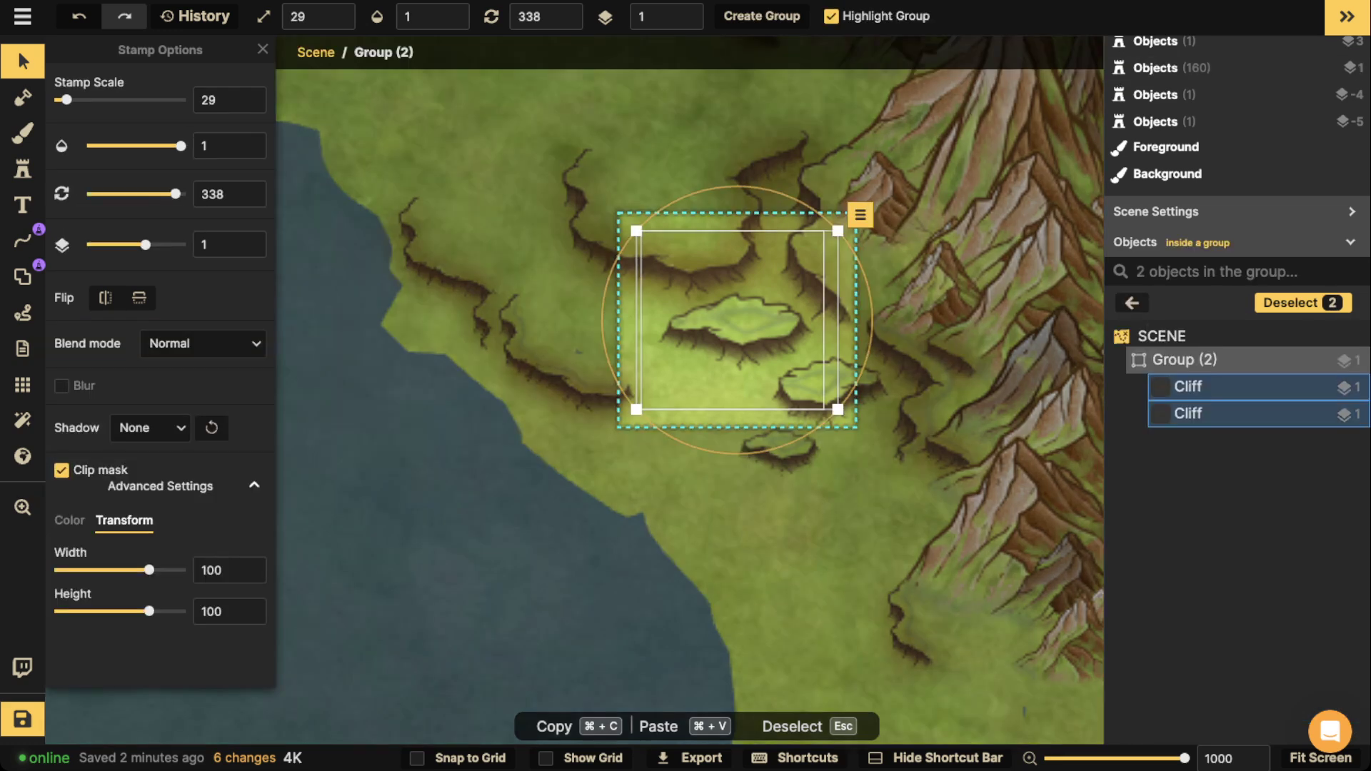
{"action": "key", "text": "Escape"}
{"action": "left_click", "coordinate": [695, 323]}
{"action": "key", "text": "Escape"}
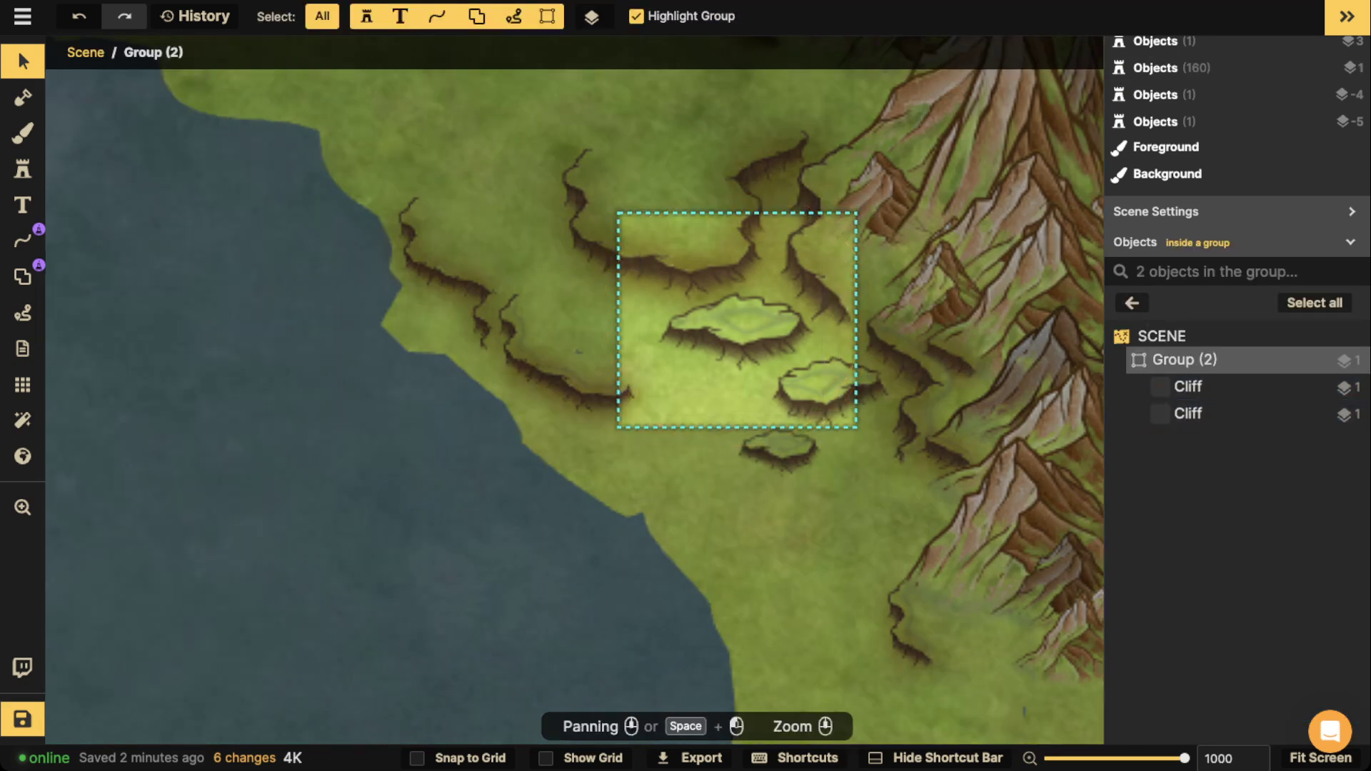
{"action": "key", "text": "super+z"}
{"action": "key", "text": "Escape"}
{"action": "scroll", "coordinate": [661, 298], "scroll_direction": "down", "scroll_amount": 3}
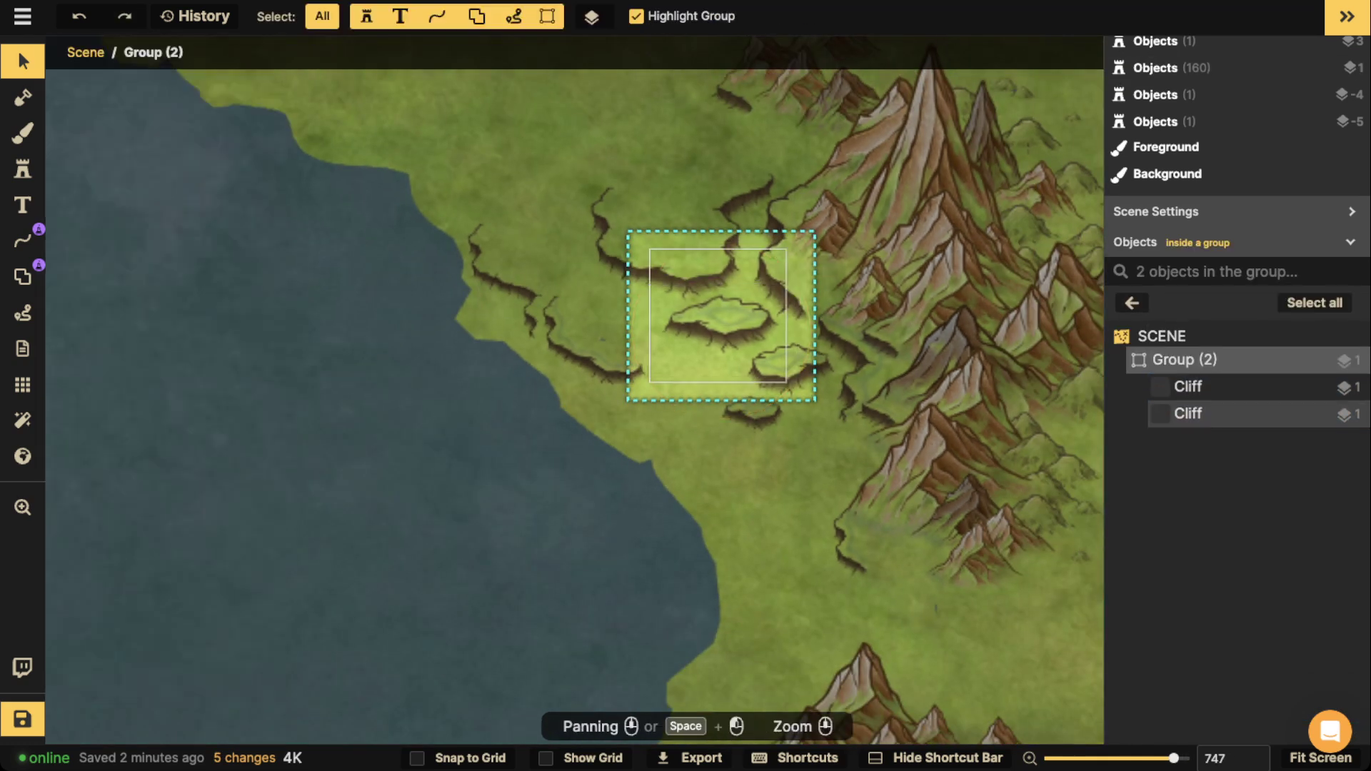
{"action": "left_click", "coordinate": [1187, 413]}
{"action": "key", "text": "Escape"}
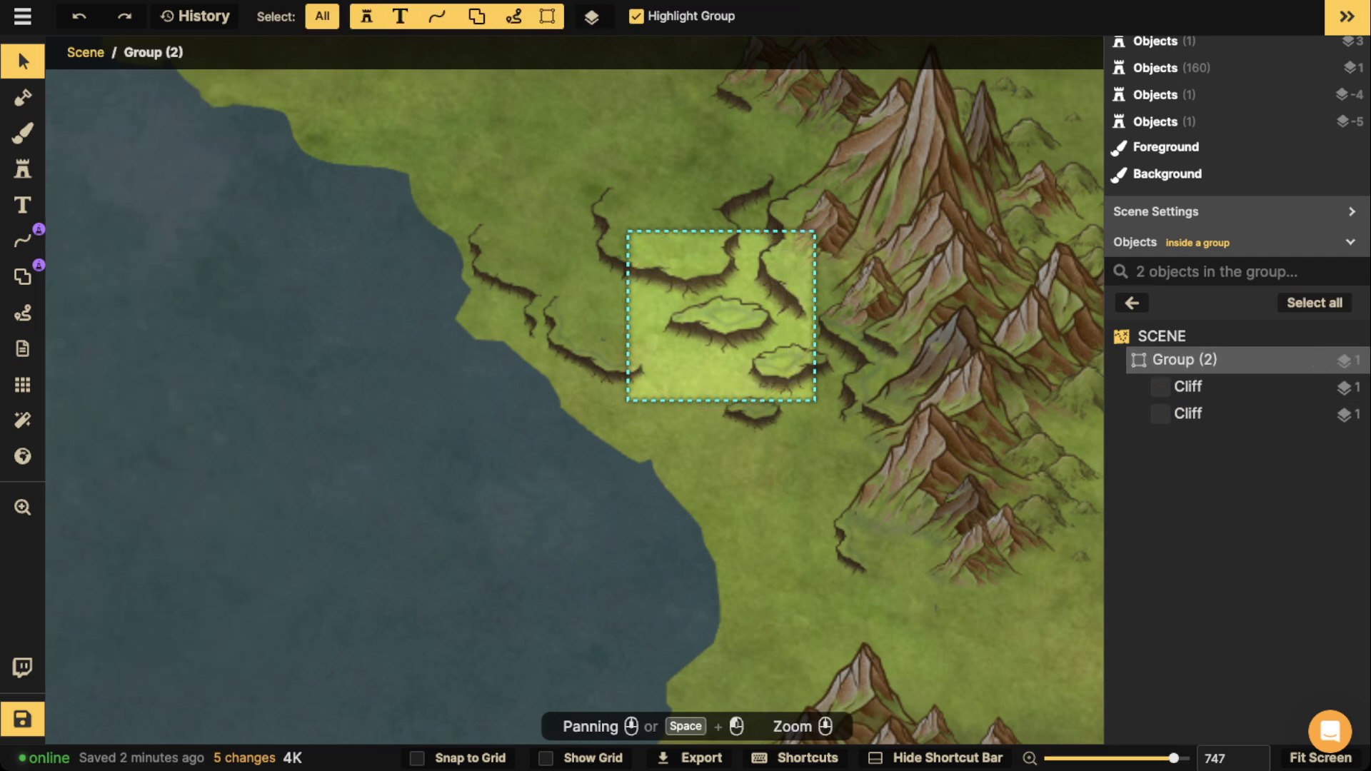
Leave the group and ungroup all three small plateaus west of the mountains into separate cliff stamps.
{"action": "left_click", "coordinate": [1132, 303]}
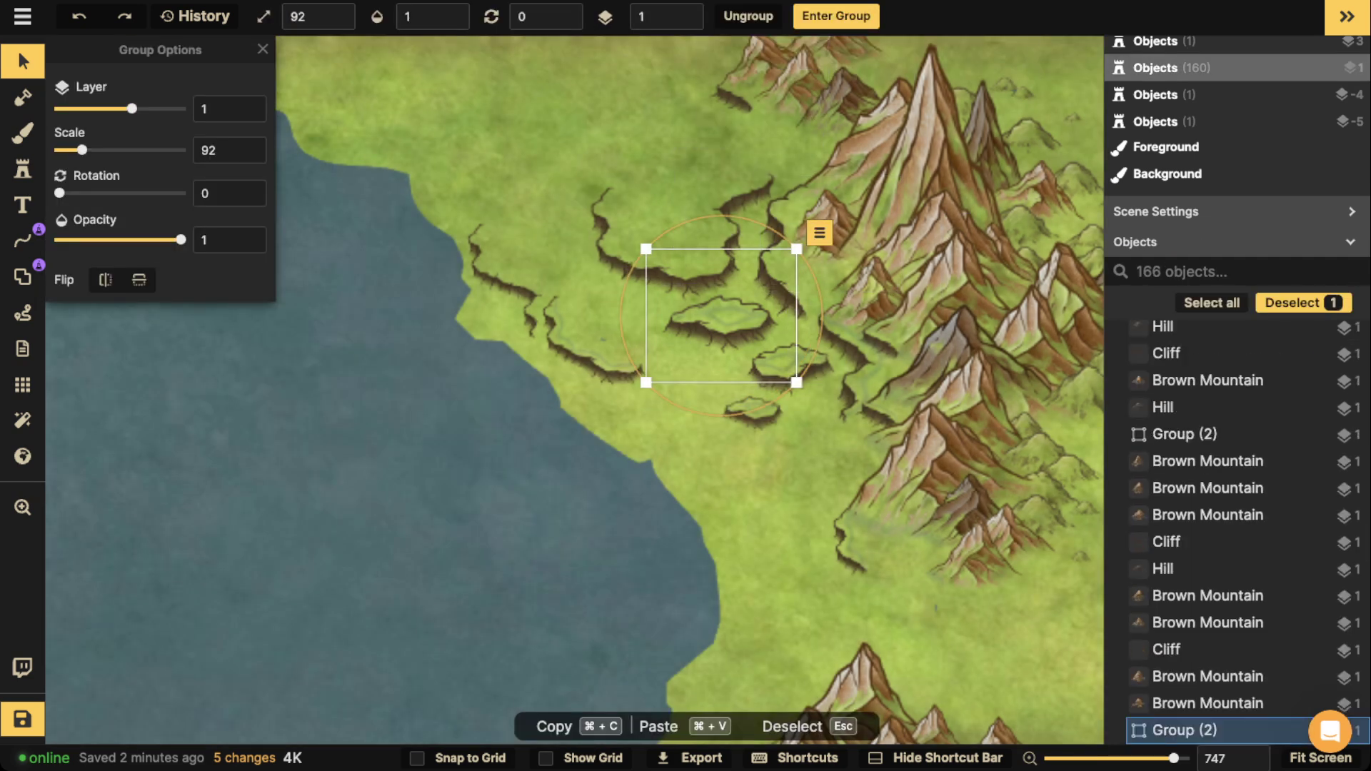
{"action": "left_click", "coordinate": [749, 16]}
{"action": "key", "text": "Escape"}
{"action": "left_click", "coordinate": [791, 366]}
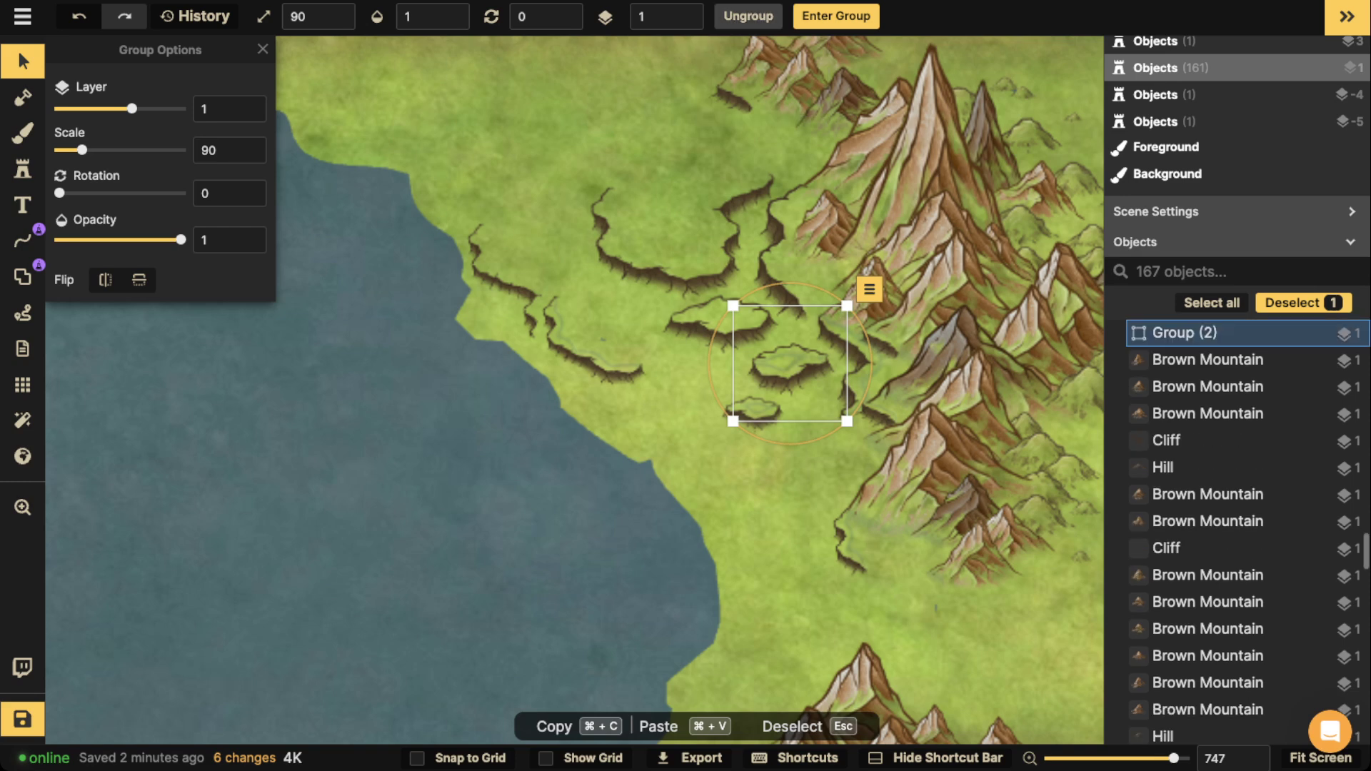
{"action": "left_click", "coordinate": [748, 16]}
{"action": "key", "text": "Escape"}
{"action": "left_click", "coordinate": [752, 410]}
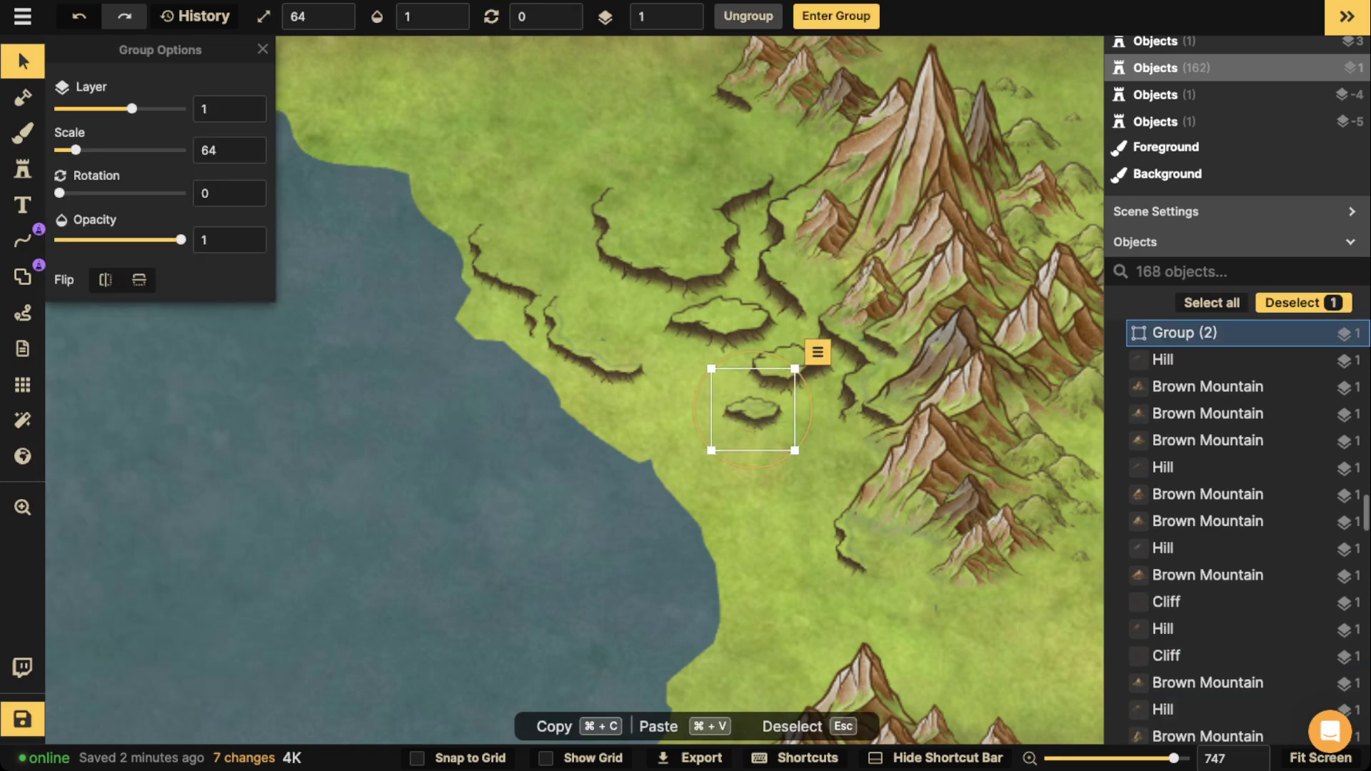
{"action": "left_click", "coordinate": [749, 15]}
{"action": "key", "text": "Escape"}
Select all cliff stamps from the same set and switch their shadow to Custom.
{"action": "left_click", "coordinate": [529, 281]}
{"action": "left_click", "coordinate": [732, 138]}
{"action": "mouse_move", "coordinate": [750, 165]}
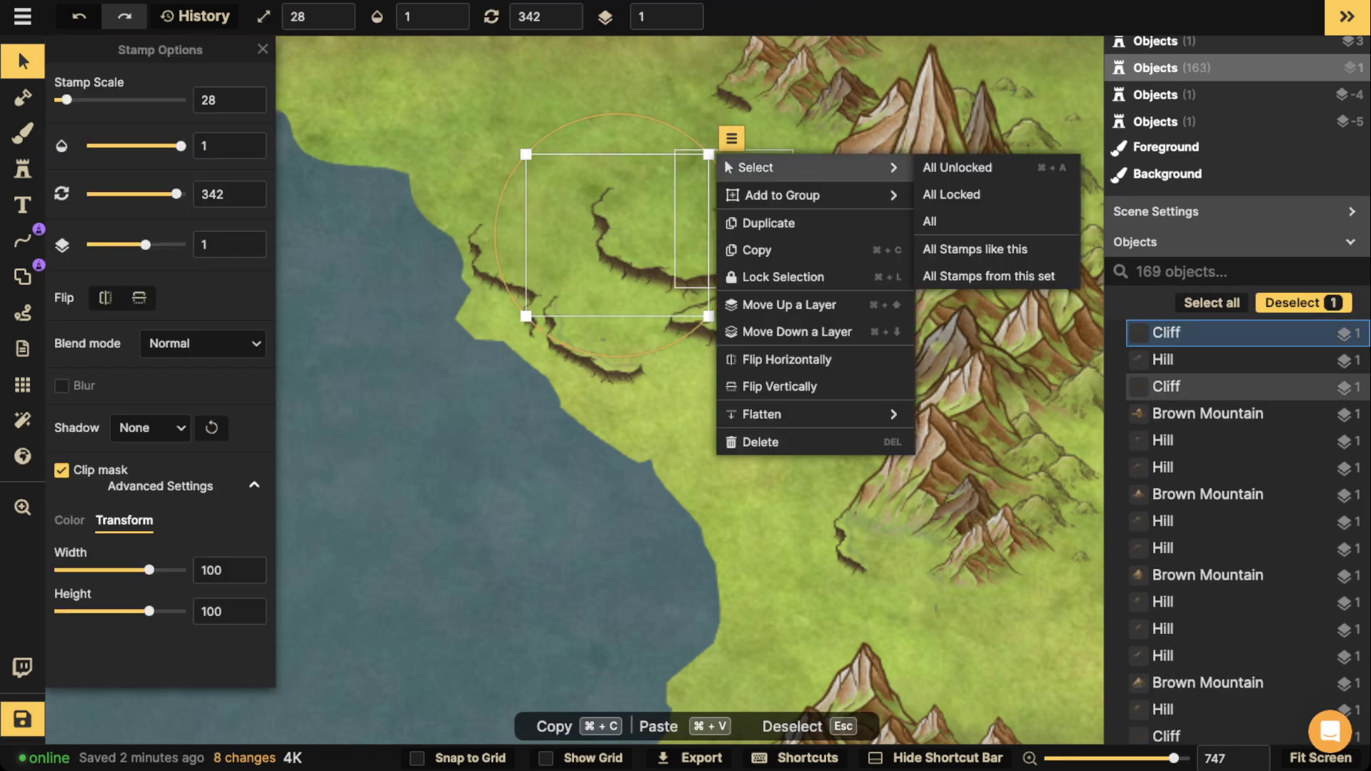
{"action": "left_click", "coordinate": [993, 278]}
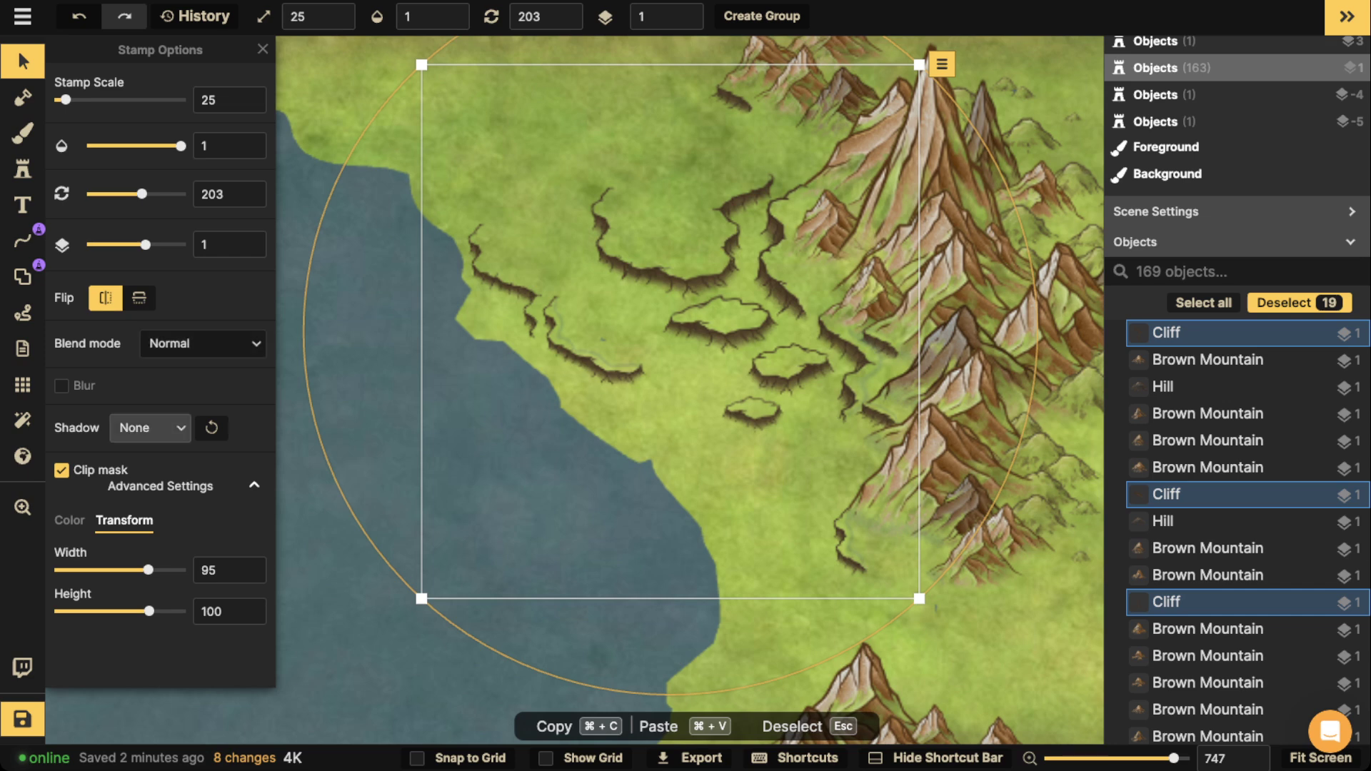
{"action": "left_click", "coordinate": [150, 428]}
{"action": "left_click", "coordinate": [182, 556]}
{"action": "left_click", "coordinate": [248, 428]}
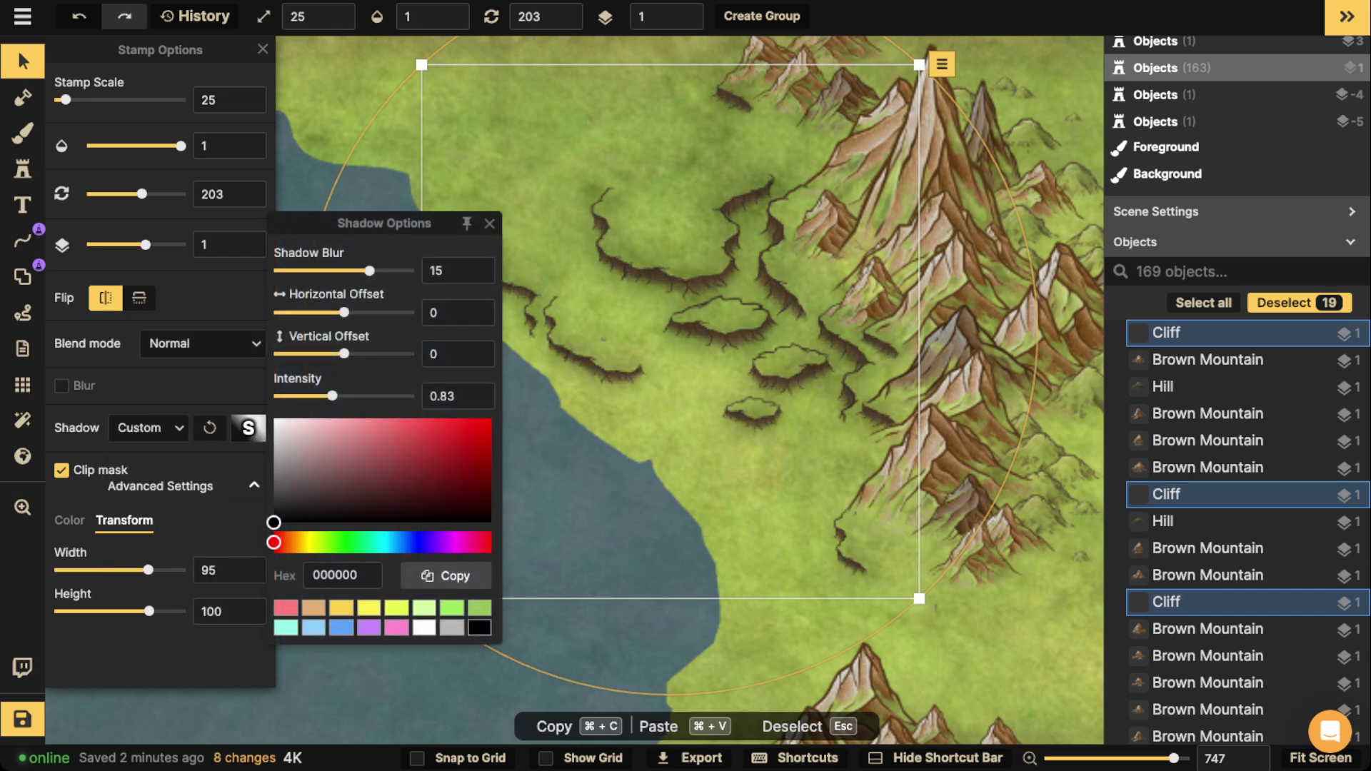
Set the cliffs' shadow to dark brown 391e00 with vertical offset 5.6 and intensity 1.85, and deselect them.
{"action": "left_click", "coordinate": [314, 608]}
{"action": "left_click_drag", "start_coordinate": [466, 479], "coordinate": [478, 477]}
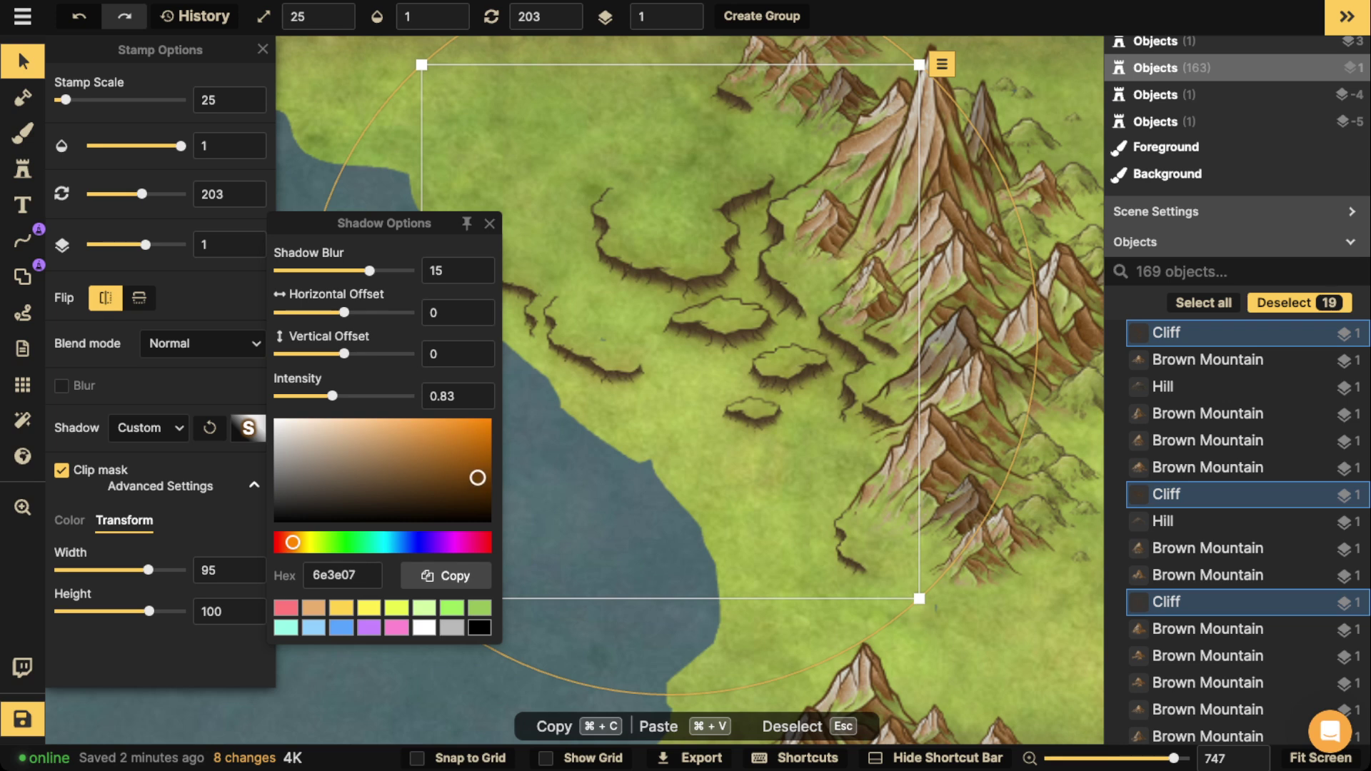
{"action": "mouse_move", "coordinate": [478, 477]}
{"action": "left_mouse_down"}
{"action": "mouse_move", "coordinate": [493, 469]}
{"action": "mouse_move", "coordinate": [491, 499]}
{"action": "left_mouse_up"}
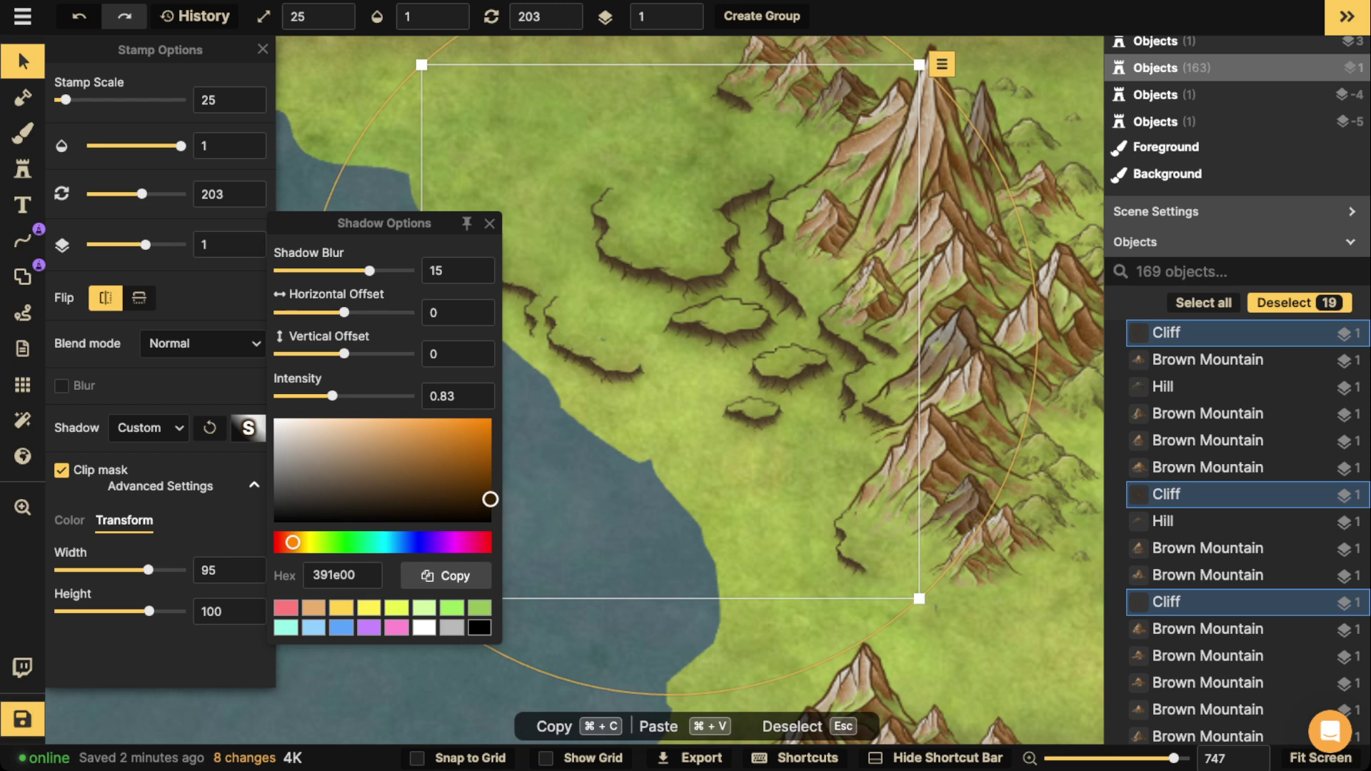
{"action": "left_click_drag", "start_coordinate": [332, 396], "coordinate": [351, 353]}
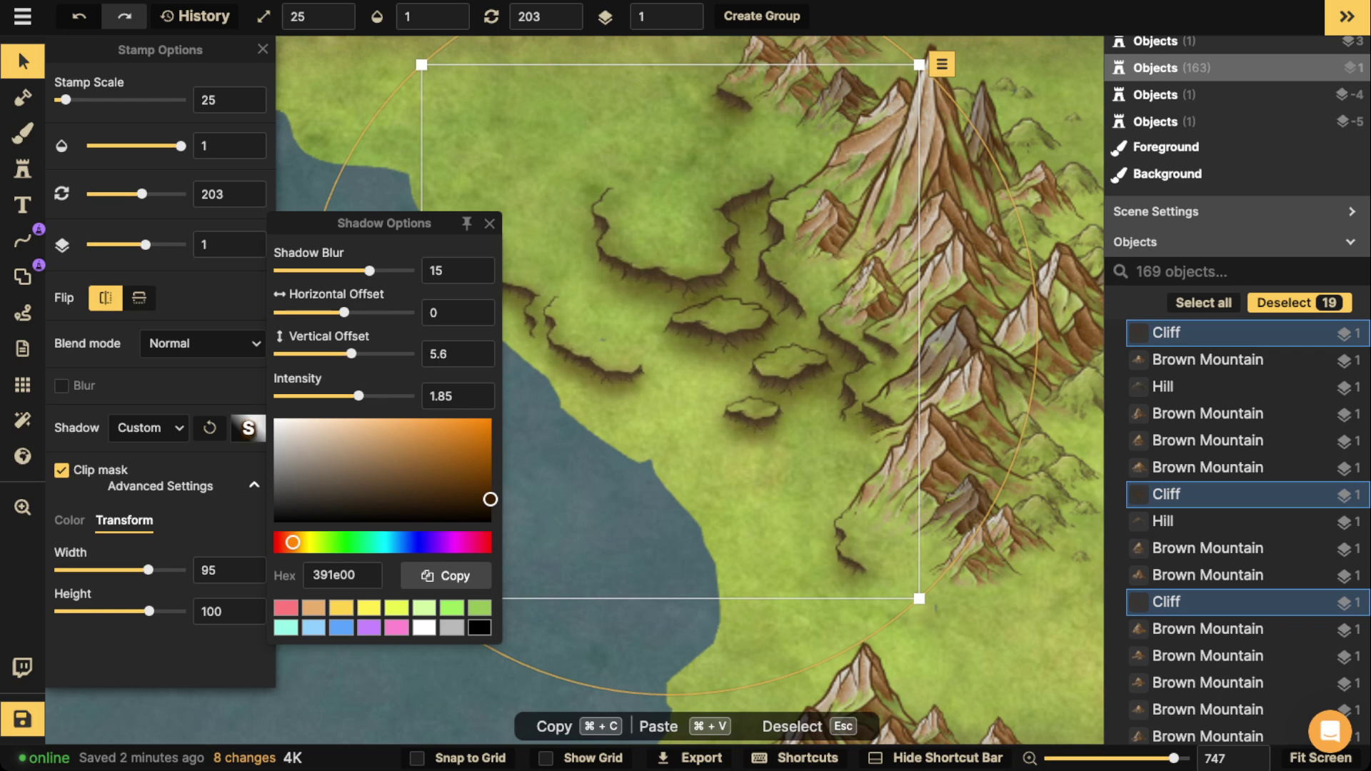
{"action": "left_click", "coordinate": [489, 224]}
{"action": "scroll", "coordinate": [488, 173], "scroll_direction": "down", "scroll_amount": 10}
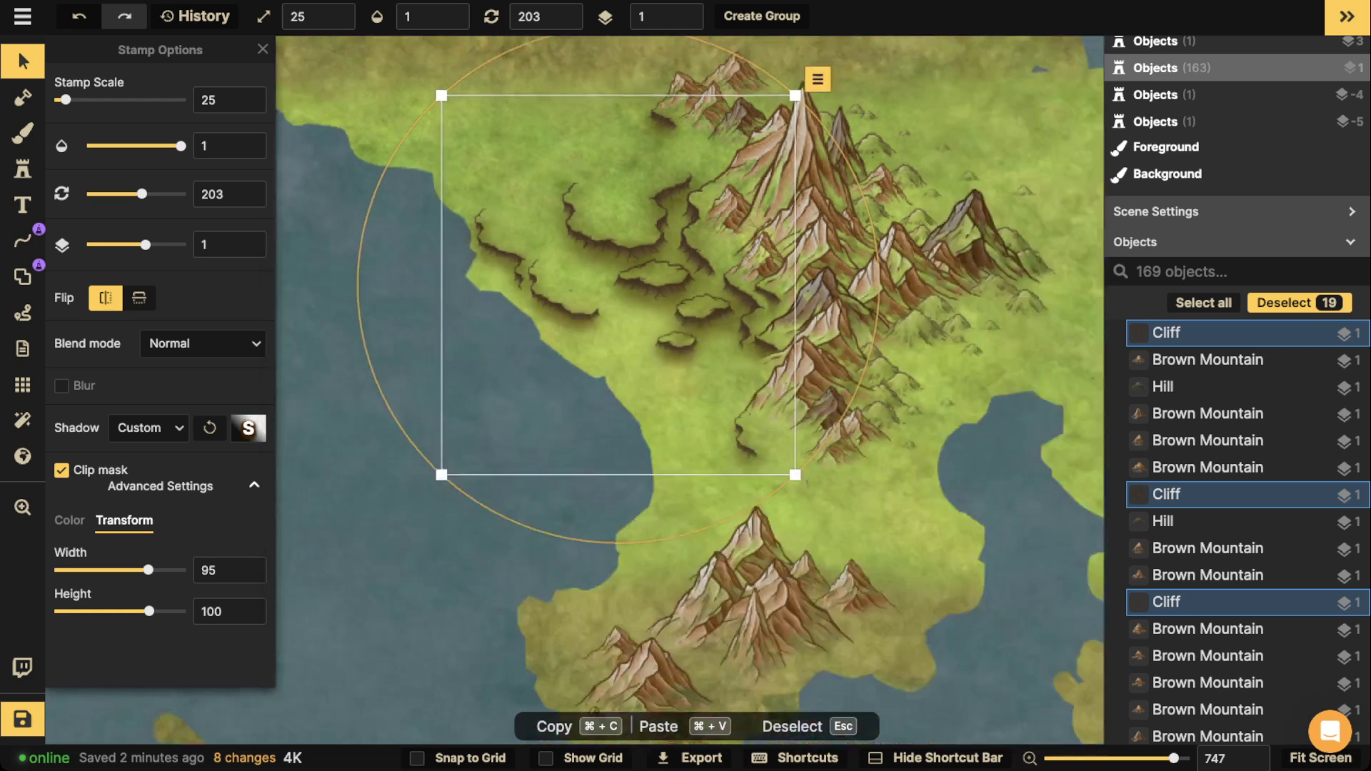
{"action": "key", "text": "Escape"}
{"action": "left_click_drag", "start_coordinate": [489, 173], "coordinate": [500, 255]}
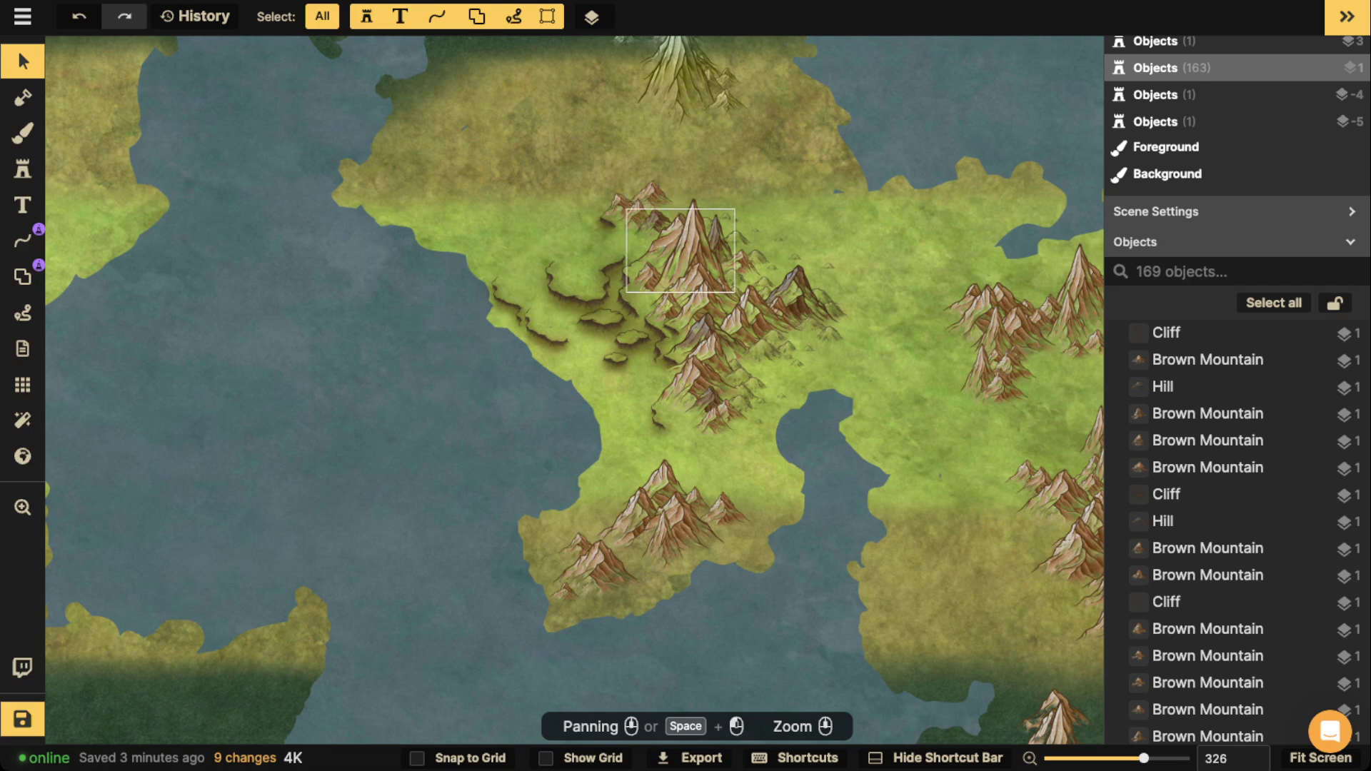
{"action": "left_click", "coordinate": [693, 239]}
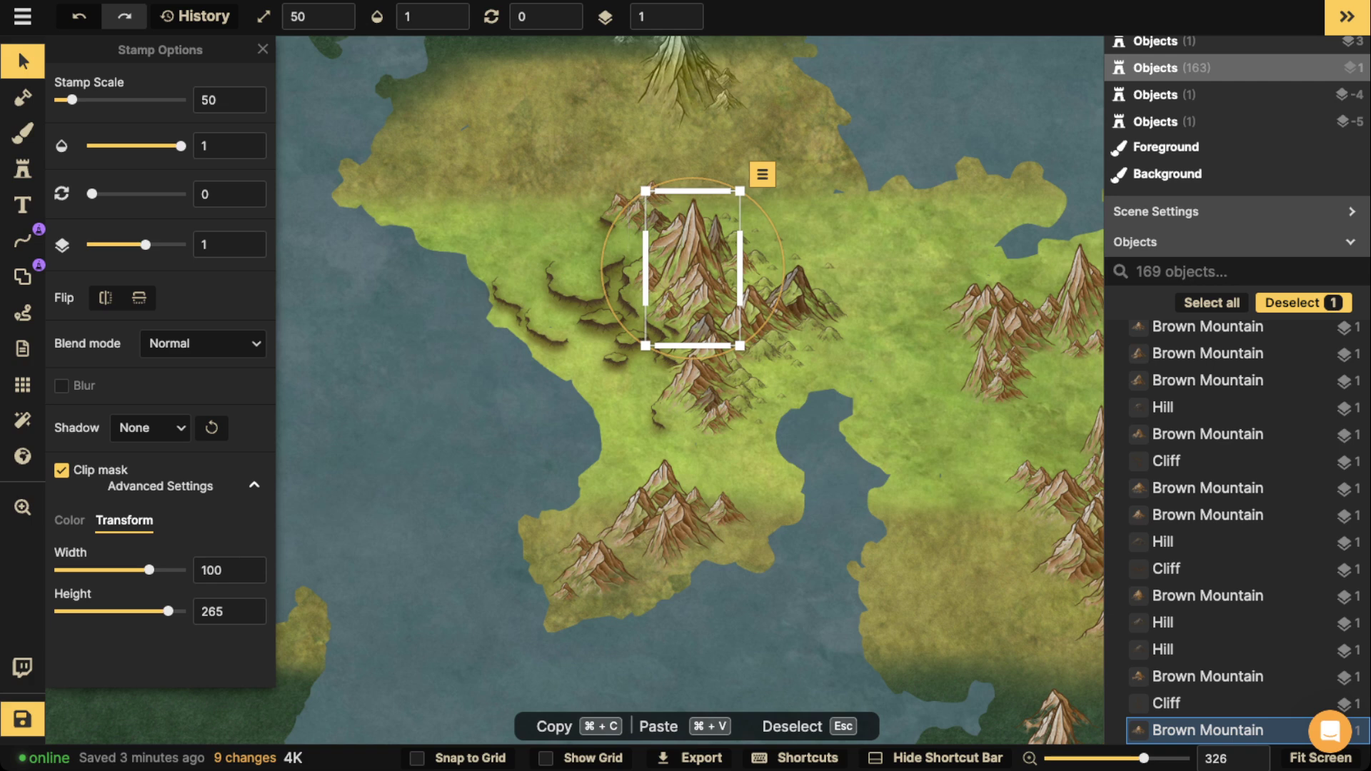
{"action": "left_click_drag", "start_coordinate": [415, 181], "coordinate": [530, 307]}
{"action": "left_click", "coordinate": [607, 223]}
{"action": "key", "text": "Escape"}
{"action": "left_click", "coordinate": [621, 208]}
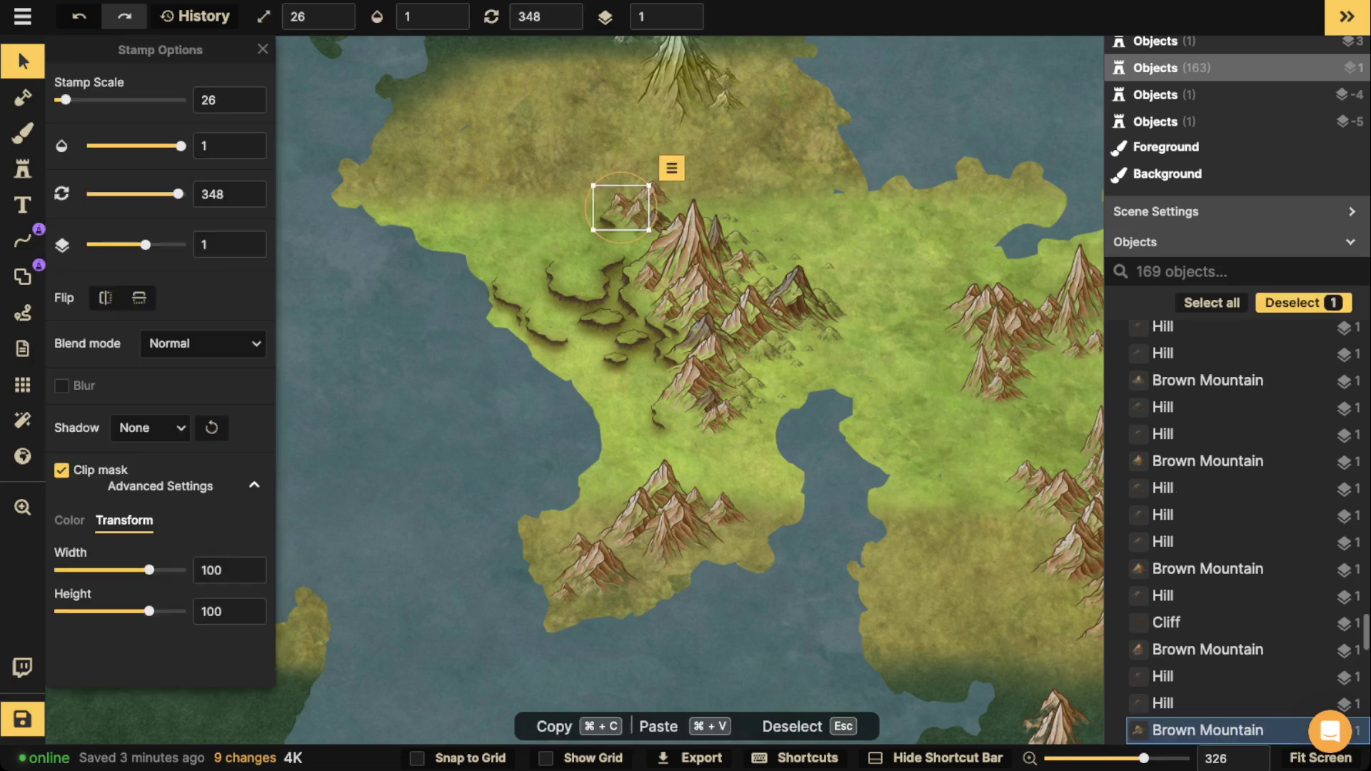
{"action": "key", "text": "Escape"}
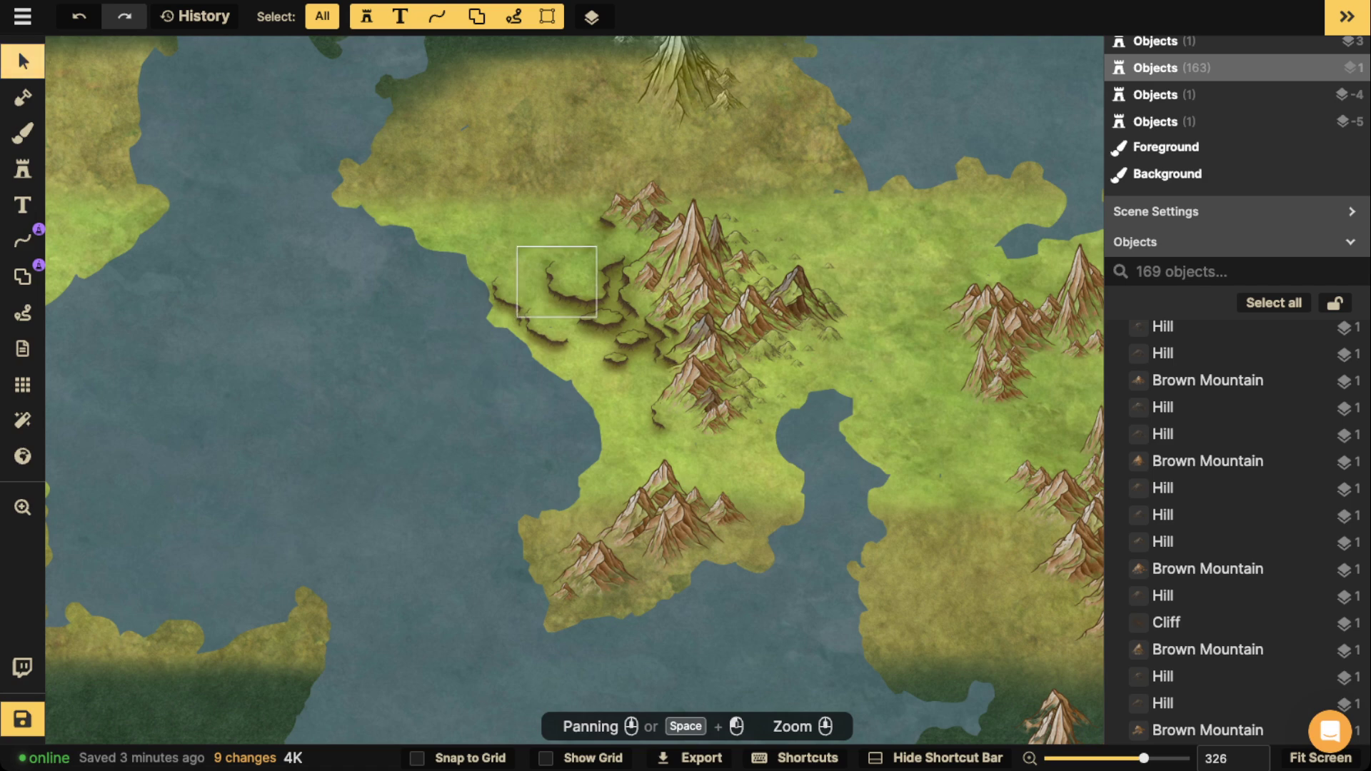
Examine the shaded cliffs and mountain ranges across the continent, down to the range on the southern peninsula.
{"action": "scroll", "coordinate": [628, 207], "scroll_direction": "down", "scroll_amount": 1}
{"action": "left_click_drag", "start_coordinate": [629, 207], "coordinate": [617, 295]}
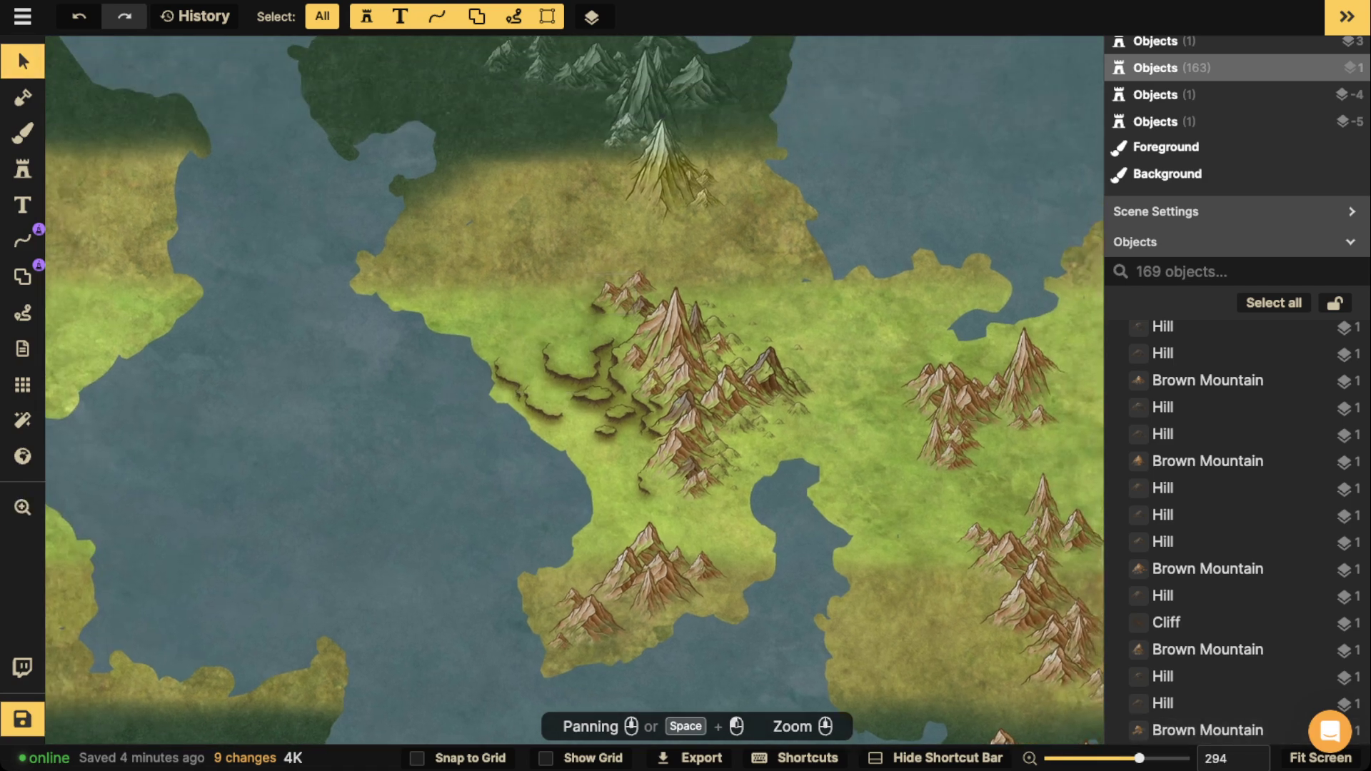
{"action": "scroll", "coordinate": [718, 346], "scroll_direction": "down", "scroll_amount": 3}
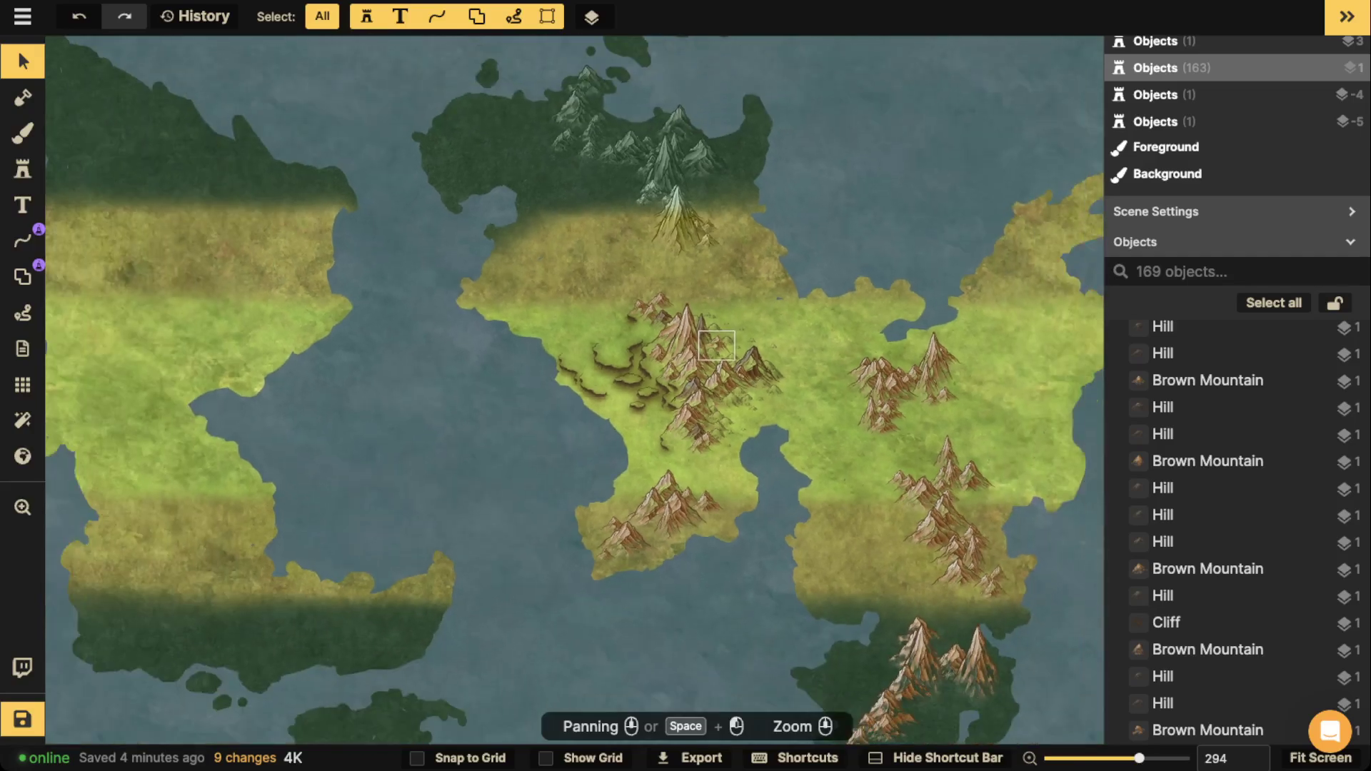
{"action": "left_click_drag", "start_coordinate": [718, 346], "coordinate": [575, 347]}
{"action": "scroll", "coordinate": [671, 389], "scroll_direction": "up", "scroll_amount": 2}
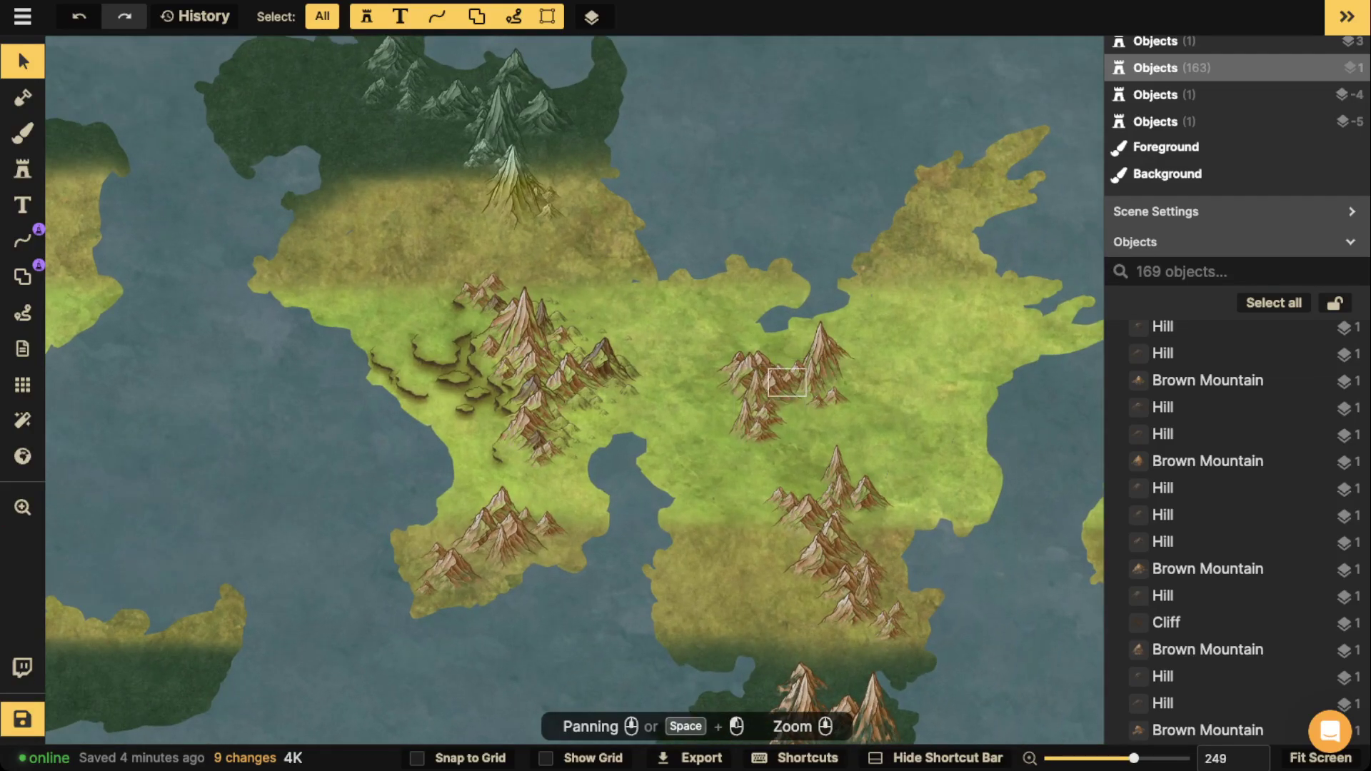
{"action": "scroll", "coordinate": [533, 513], "scroll_direction": "up", "scroll_amount": 1}
{"action": "left_click_drag", "start_coordinate": [532, 513], "coordinate": [655, 619]}
{"action": "scroll", "coordinate": [711, 416], "scroll_direction": "up", "scroll_amount": 7}
{"action": "scroll", "coordinate": [642, 274], "scroll_direction": "down", "scroll_amount": 3}
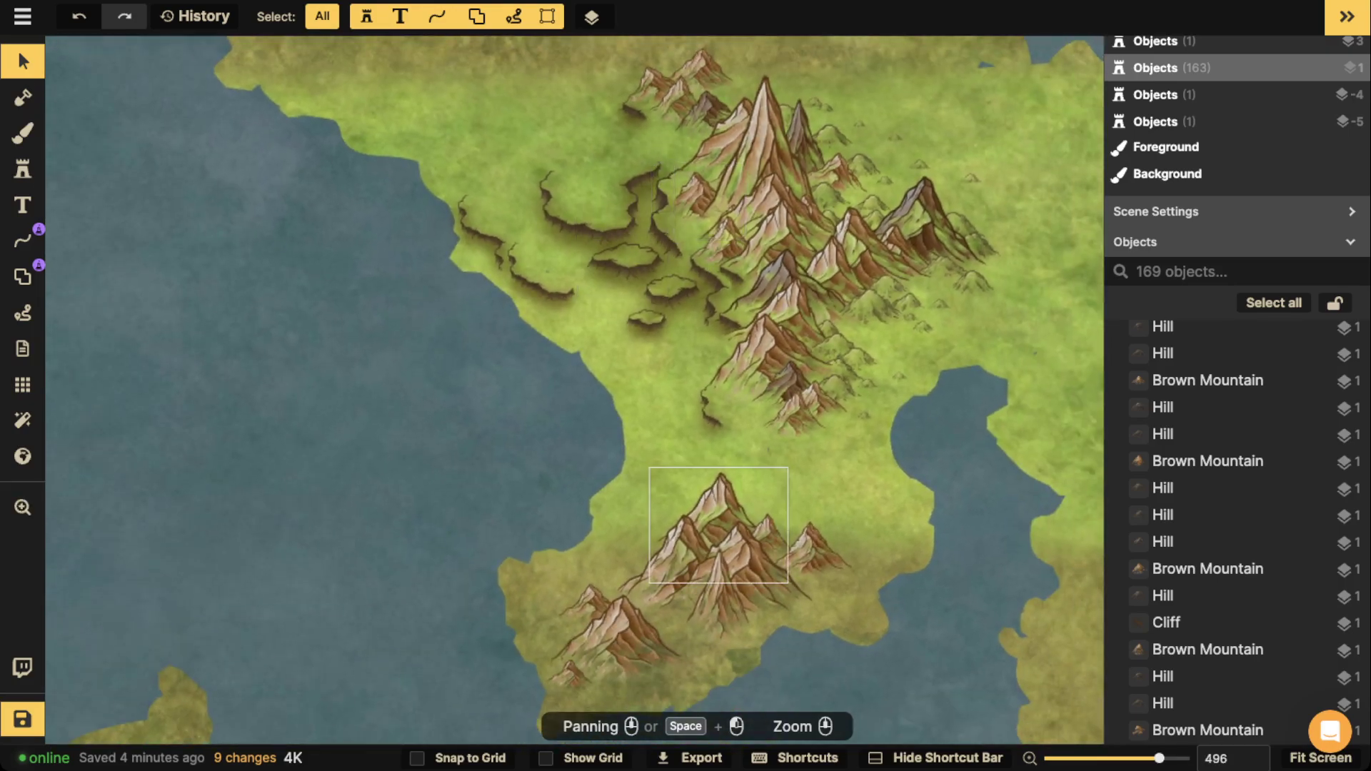
{"action": "scroll", "coordinate": [658, 556], "scroll_direction": "up", "scroll_amount": 4}
{"action": "scroll", "coordinate": [655, 219], "scroll_direction": "down", "scroll_amount": 1}
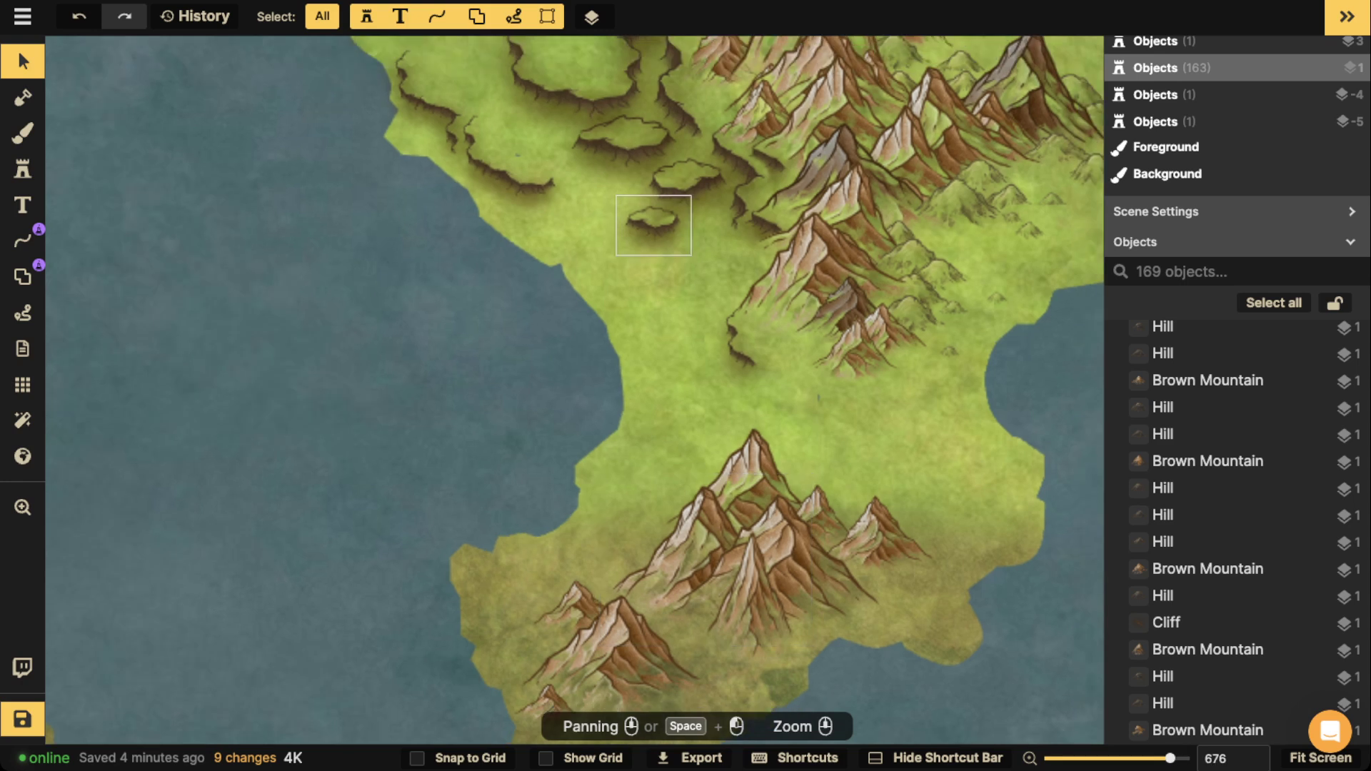
Duplicate both cliffs of a small plateau west of the main range and place the copy northwest of the southern peninsula's mountains.
{"action": "left_click", "coordinate": [687, 187]}
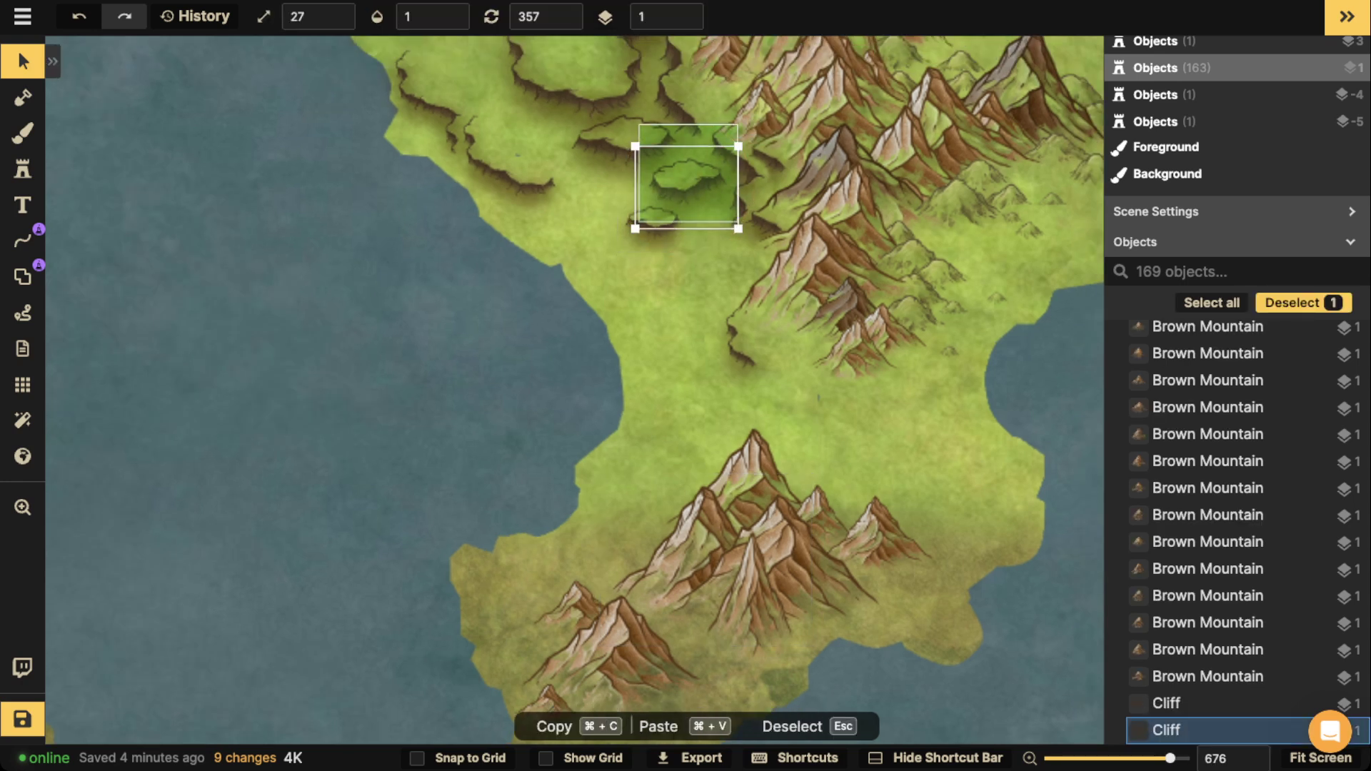
{"action": "left_click", "coordinate": [688, 177], "text": "shift"}
{"action": "key", "text": "super+v"}
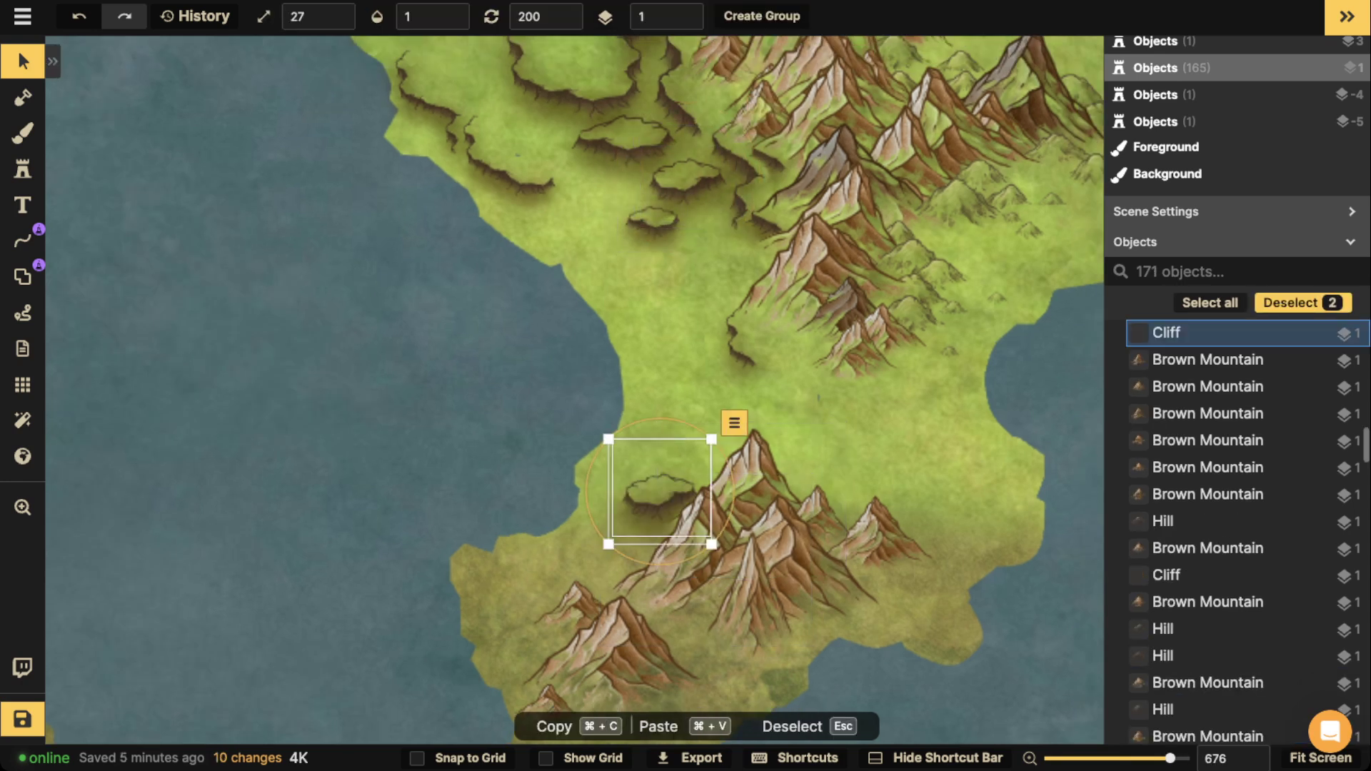
{"action": "left_click_drag", "start_coordinate": [659, 492], "coordinate": [670, 328]}
{"action": "scroll", "coordinate": [666, 292], "scroll_direction": "up", "scroll_amount": 1}
{"action": "left_click", "coordinate": [454, 130]}
Stamp cliff variant 7 twice on the peninsula: scale 30 west of the central peaks and scale 20 west of the southwestern peaks.
{"action": "left_click", "coordinate": [23, 169]}
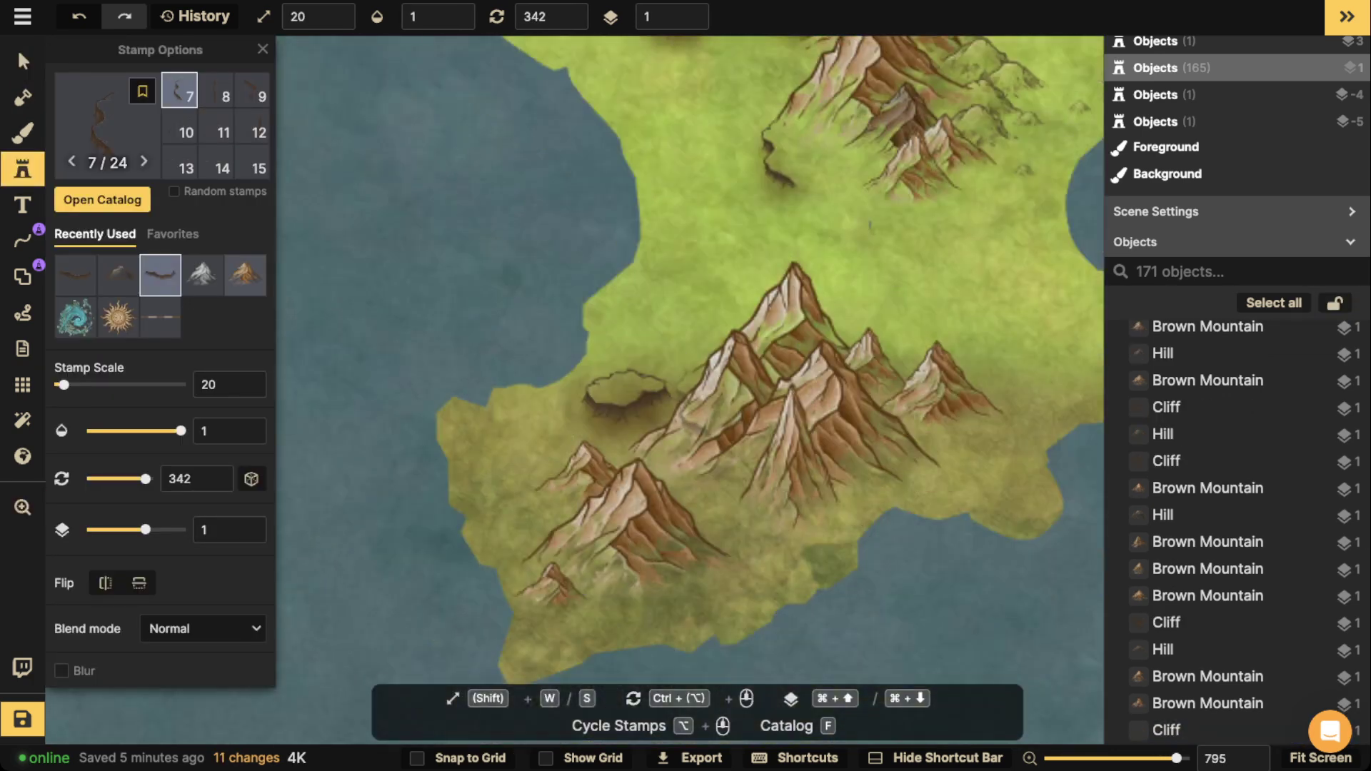
{"action": "key", "text": "w"}
{"action": "scroll", "coordinate": [692, 414], "scroll_direction": "up", "scroll_amount": 1}
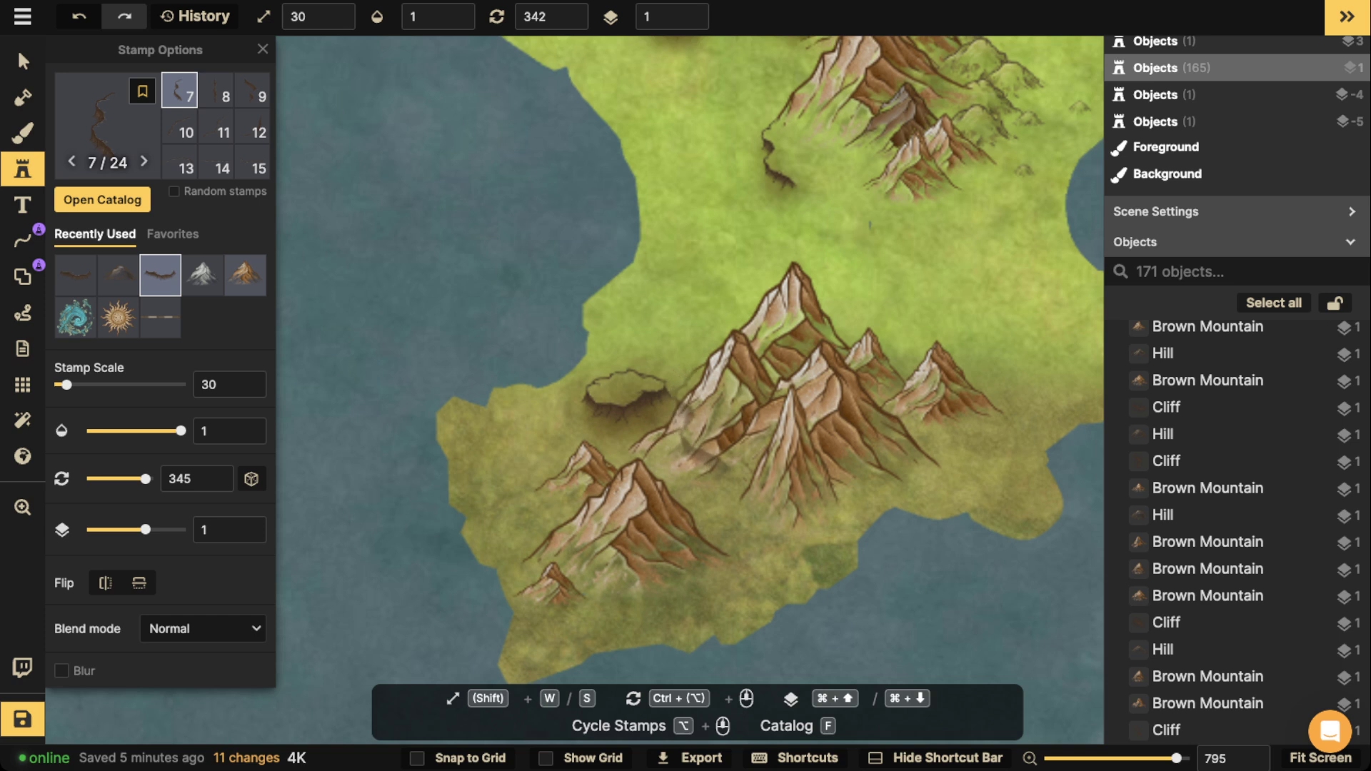
{"action": "left_click", "coordinate": [702, 423]}
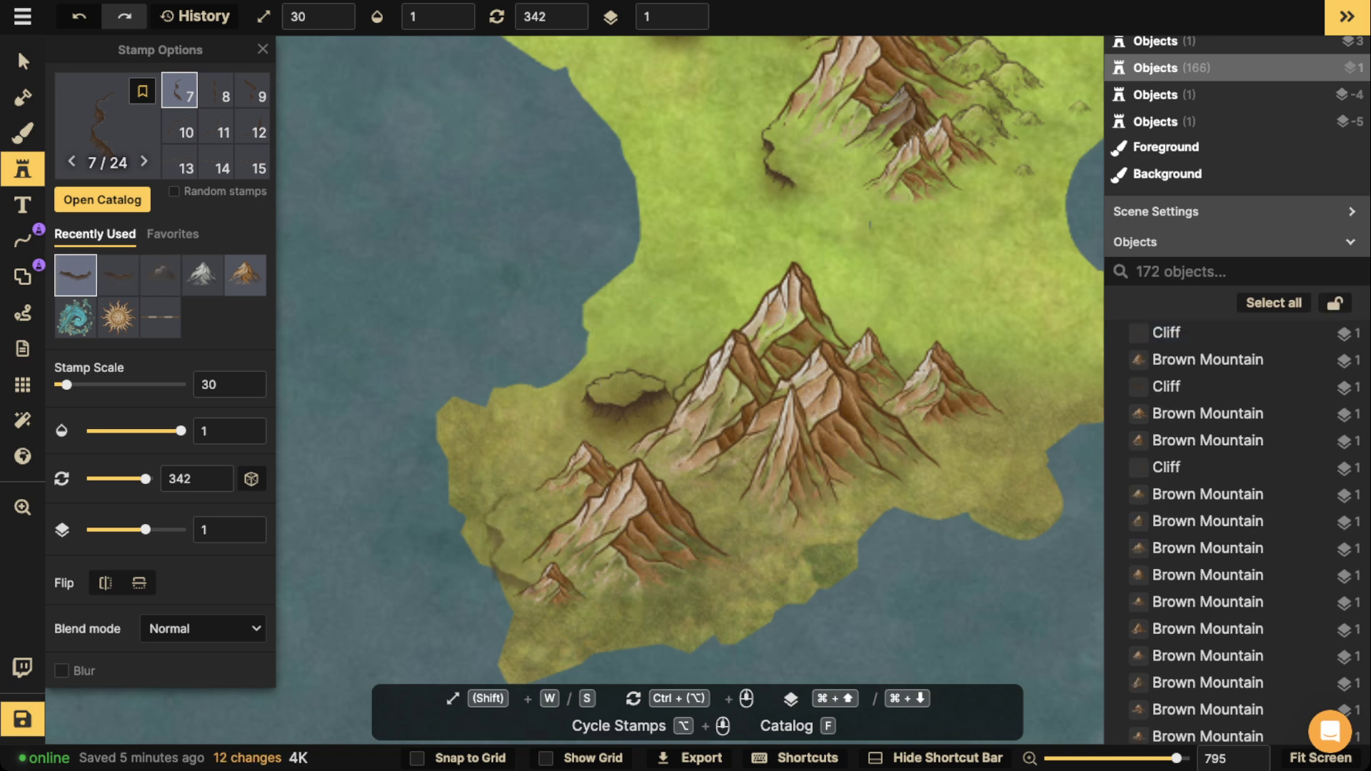
{"action": "left_click", "coordinate": [551, 538]}
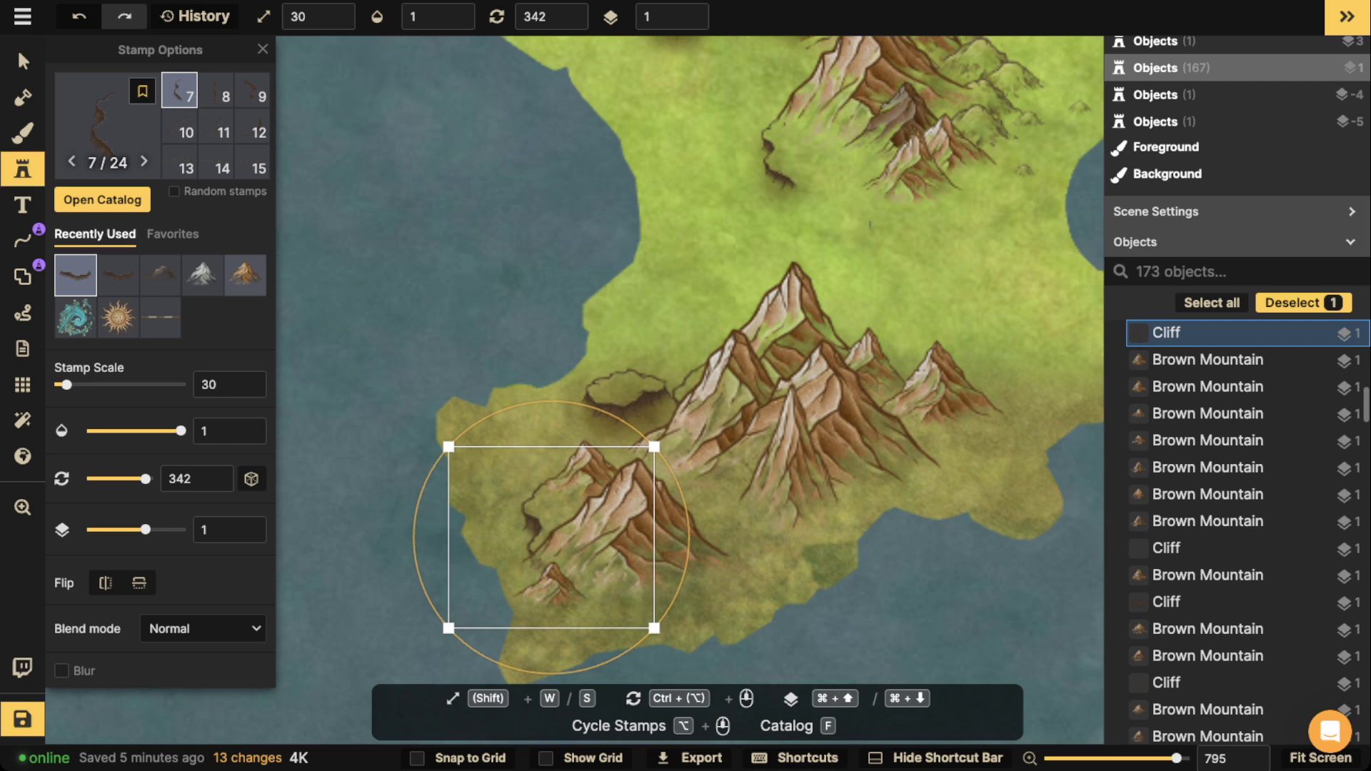
{"action": "key", "text": "s"}
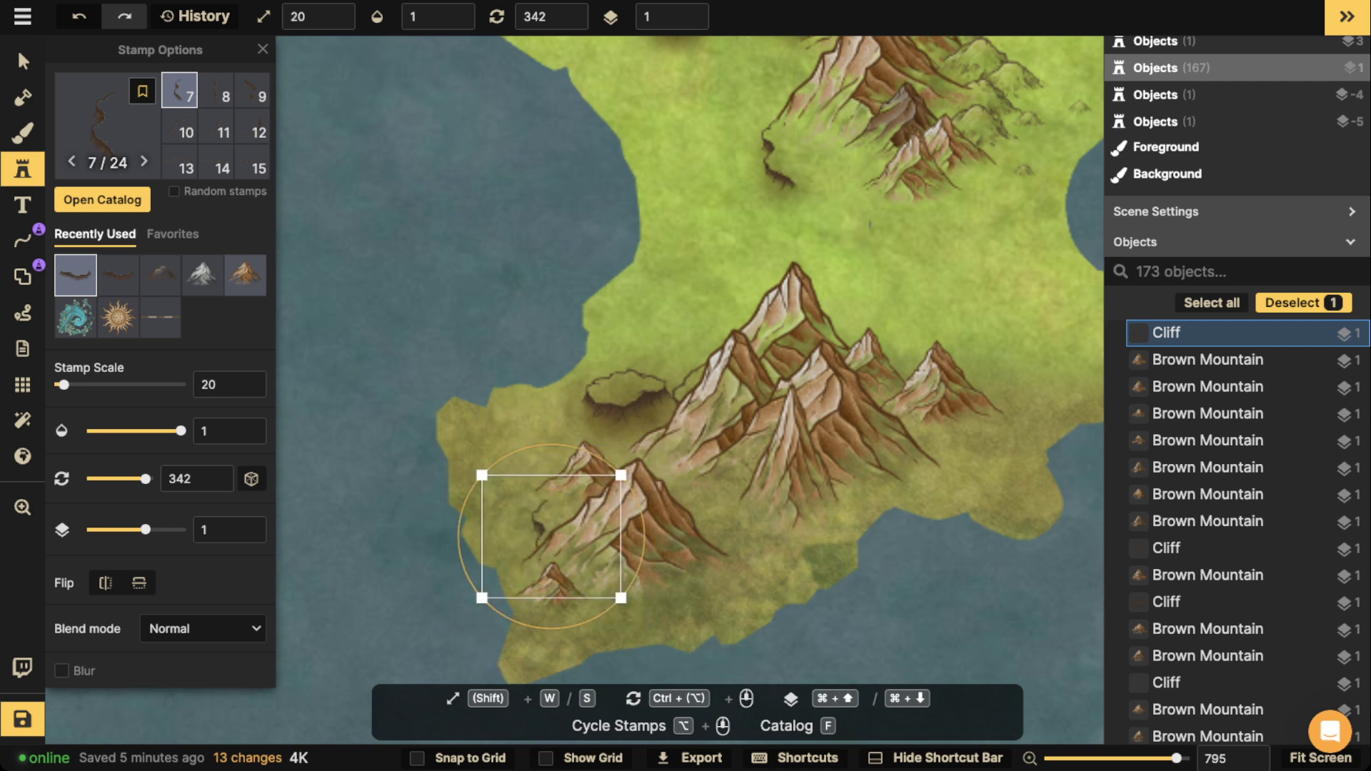
{"action": "key", "text": "Escape"}
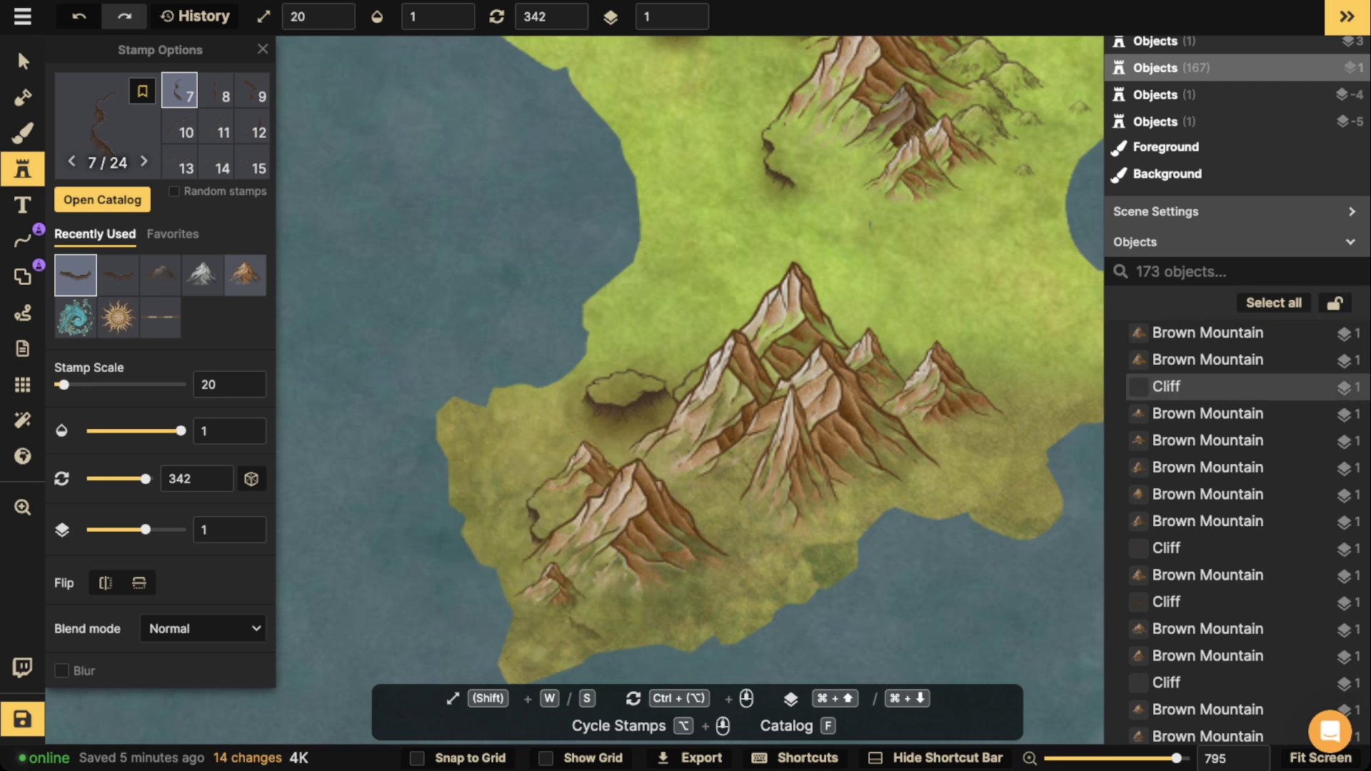
Place cliff variant 21 southeast of the peninsula's southwestern peaks at scale 23 and rotation 12.
{"action": "scroll", "coordinate": [772, 542], "scroll_direction": "up", "scroll_amount": 6}
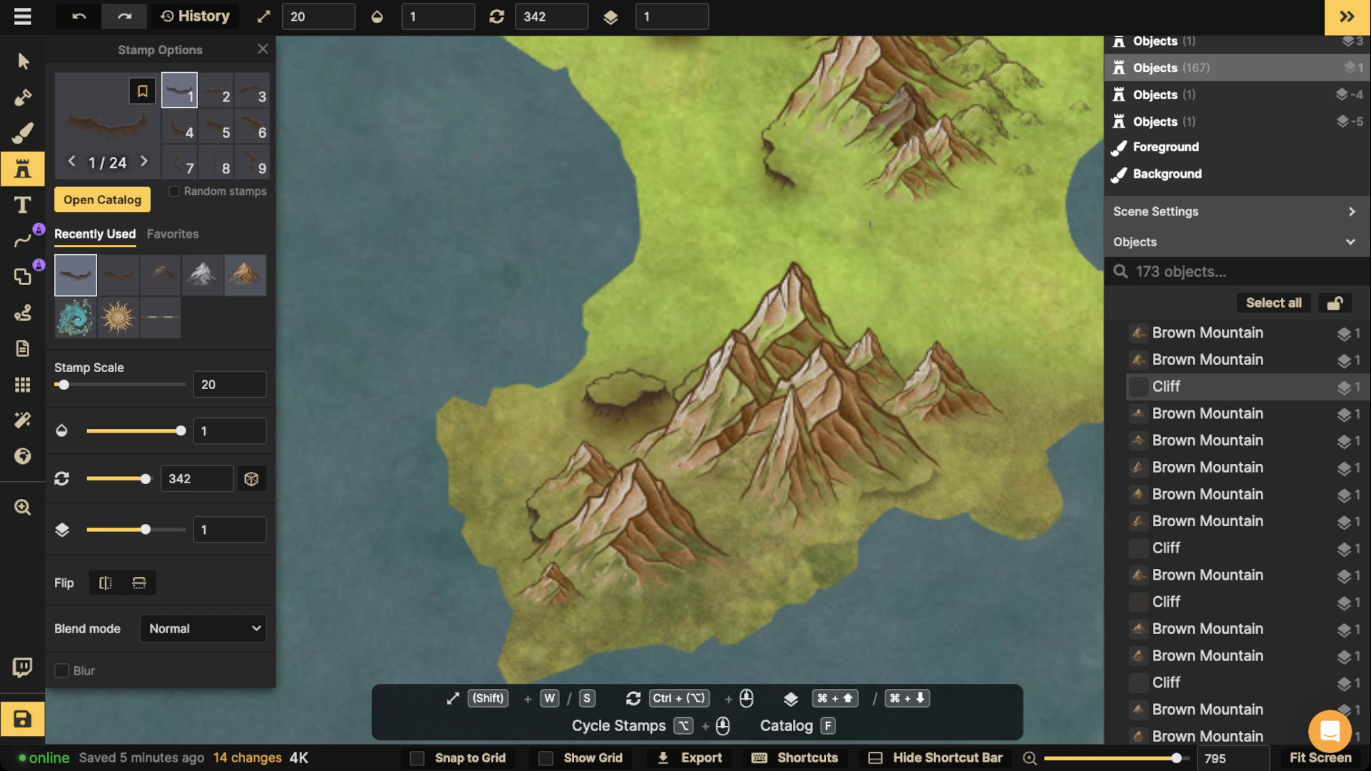
{"action": "scroll", "coordinate": [921, 487], "scroll_direction": "down", "scroll_amount": 2}
{"action": "scroll", "coordinate": [714, 604], "scroll_direction": "up", "scroll_amount": 1}
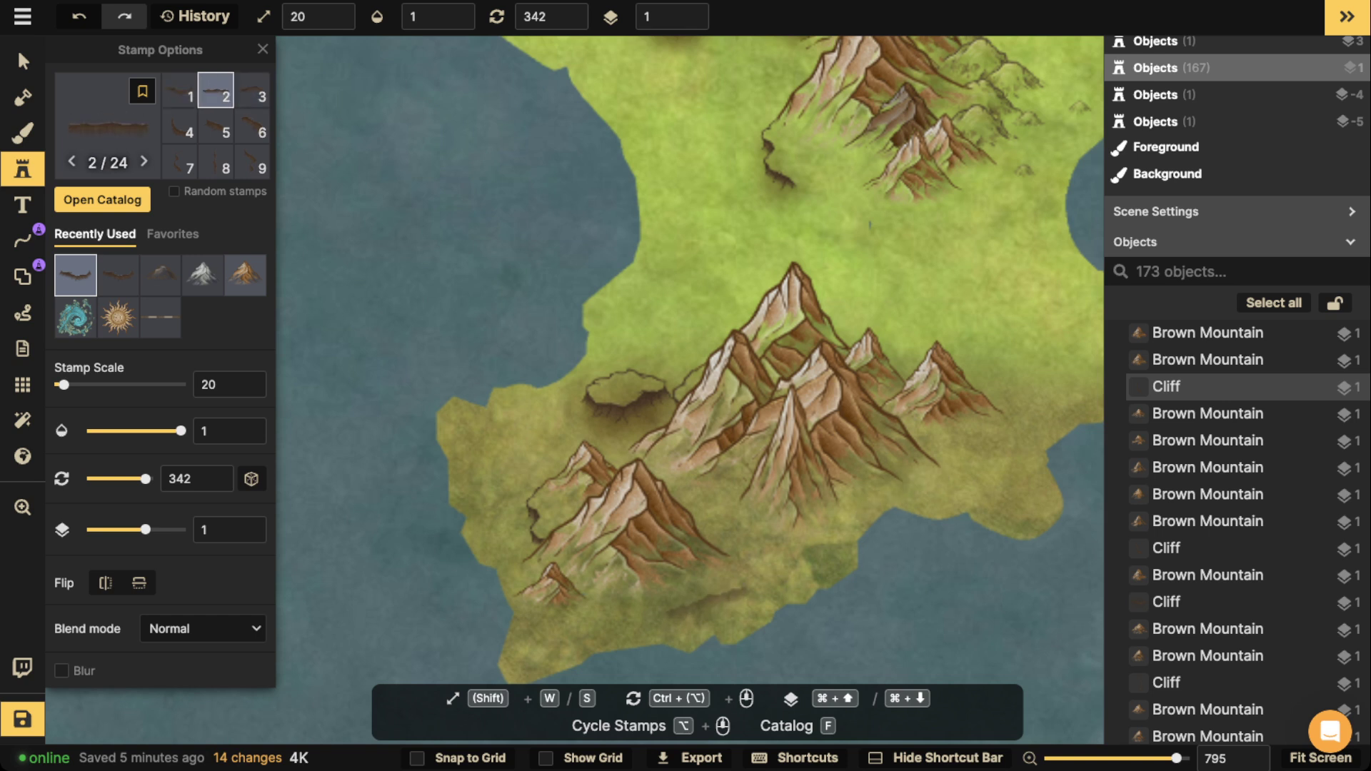
{"action": "scroll", "coordinate": [692, 604], "scroll_direction": "up", "scroll_amount": 5}
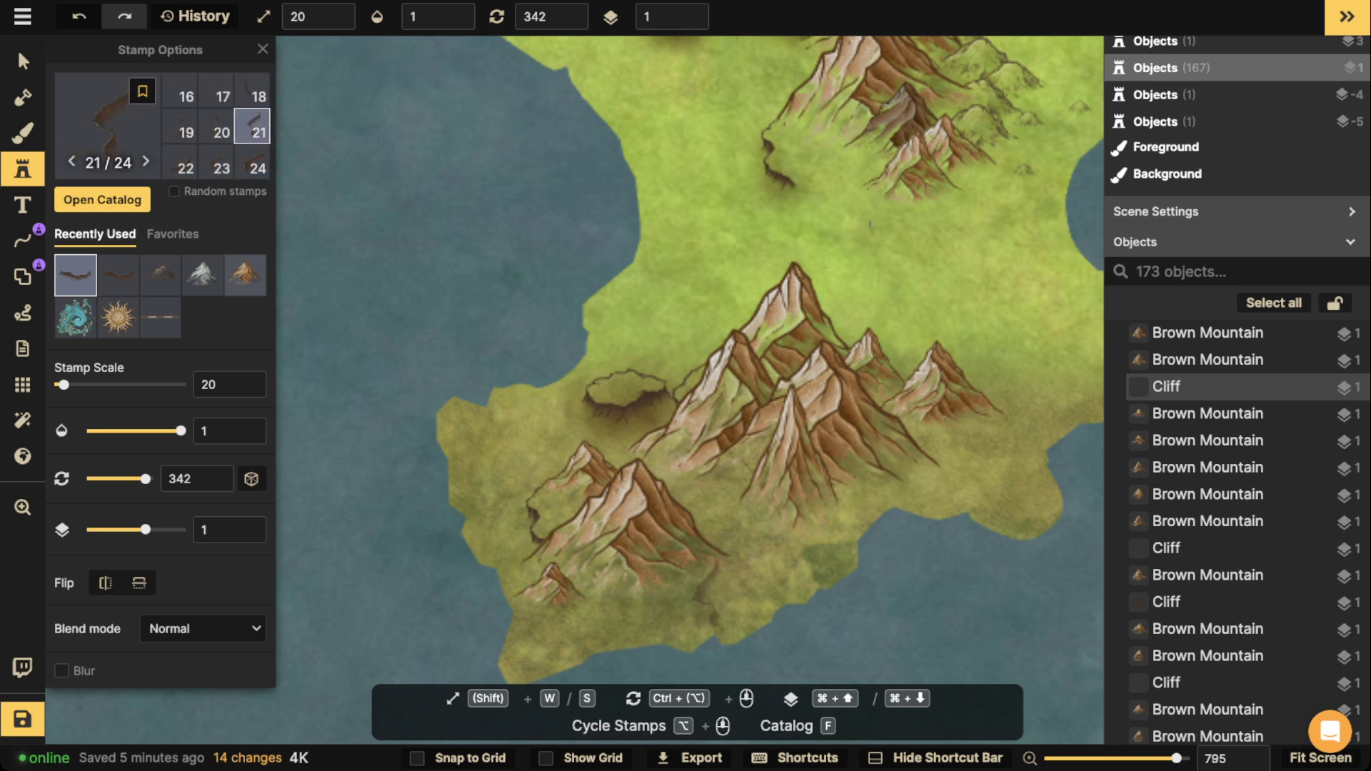
{"action": "scroll", "coordinate": [707, 586], "scroll_direction": "down", "scroll_amount": 3, "text": "ctrl"}
{"action": "scroll", "coordinate": [689, 589], "scroll_direction": "down", "scroll_amount": 1, "text": "ctrl+alt"}
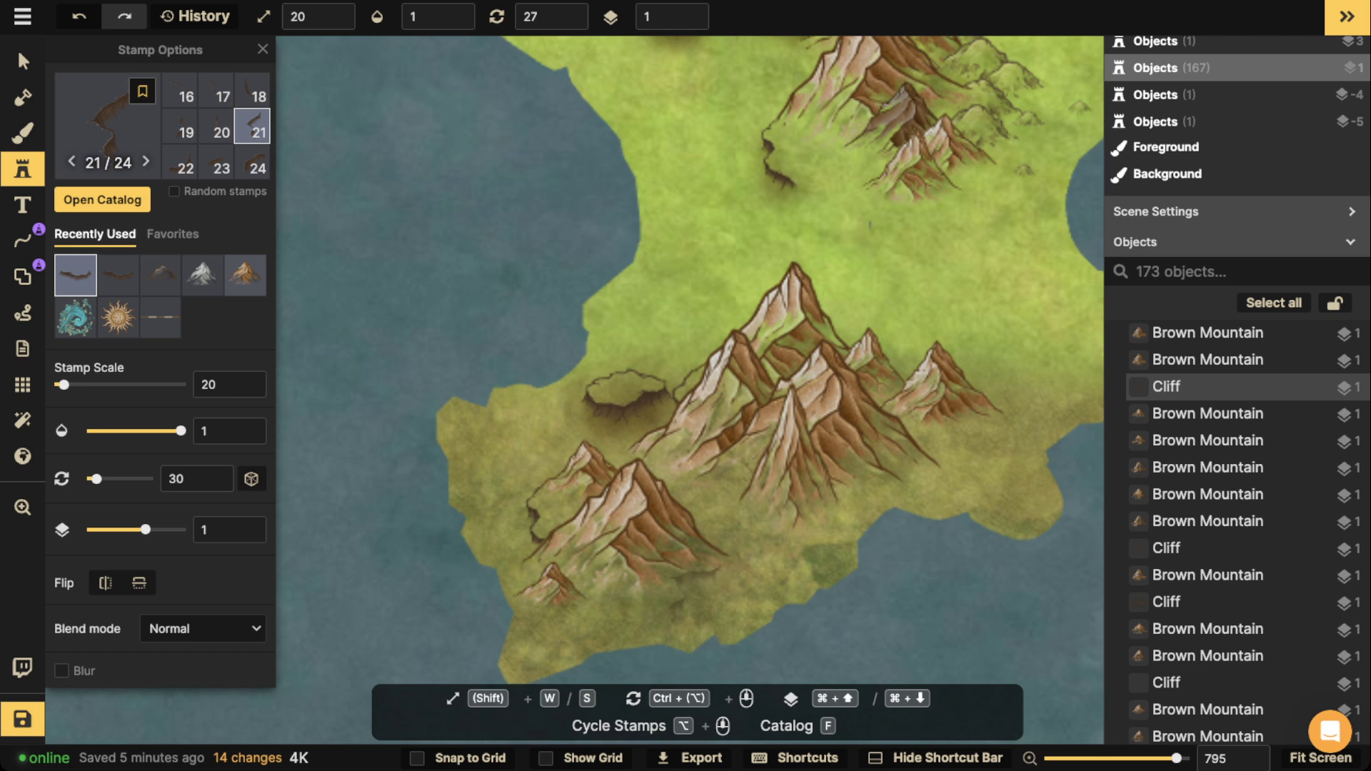
{"action": "left_click", "coordinate": [695, 578]}
{"action": "left_click_drag", "start_coordinate": [641, 636], "coordinate": [625, 653]}
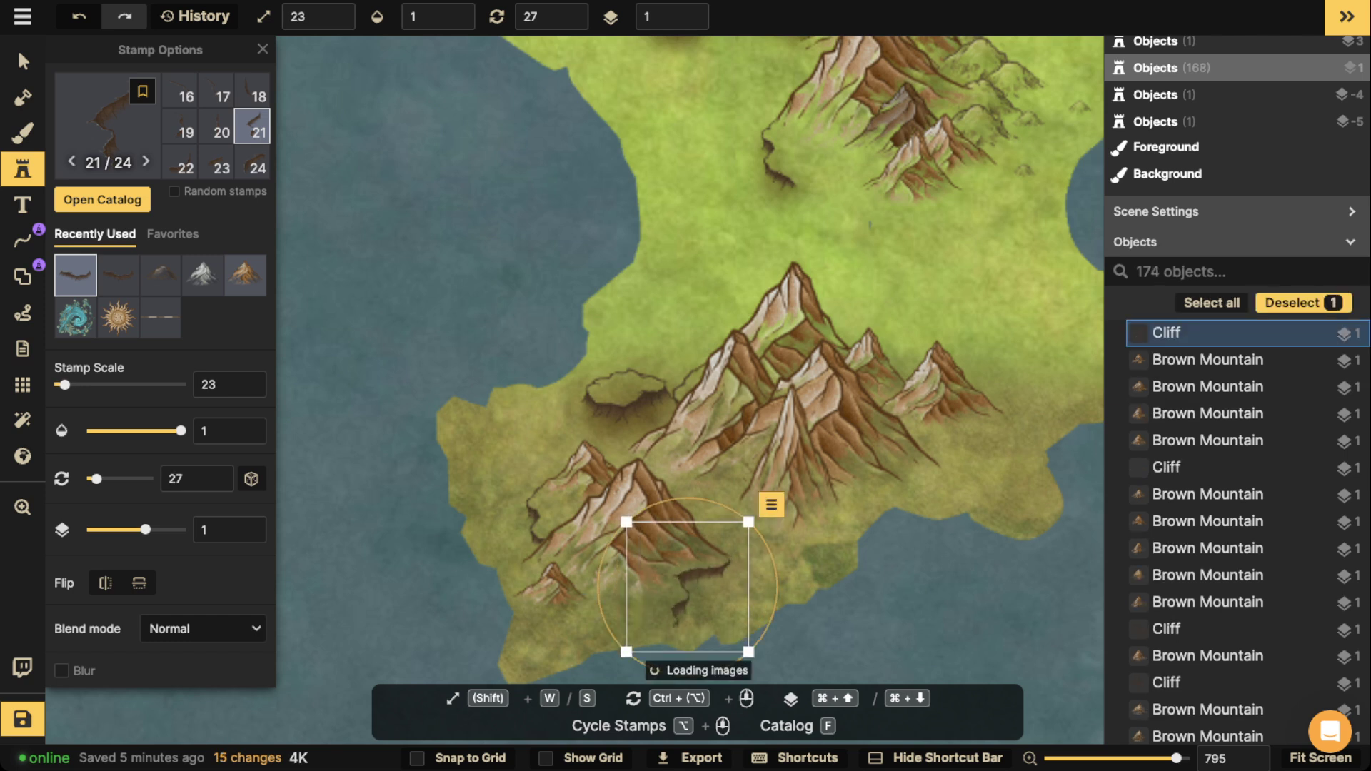
{"action": "scroll", "coordinate": [657, 622], "scroll_direction": "up", "scroll_amount": 1, "text": "ctrl"}
{"action": "left_click_drag", "start_coordinate": [689, 586], "coordinate": [694, 588]}
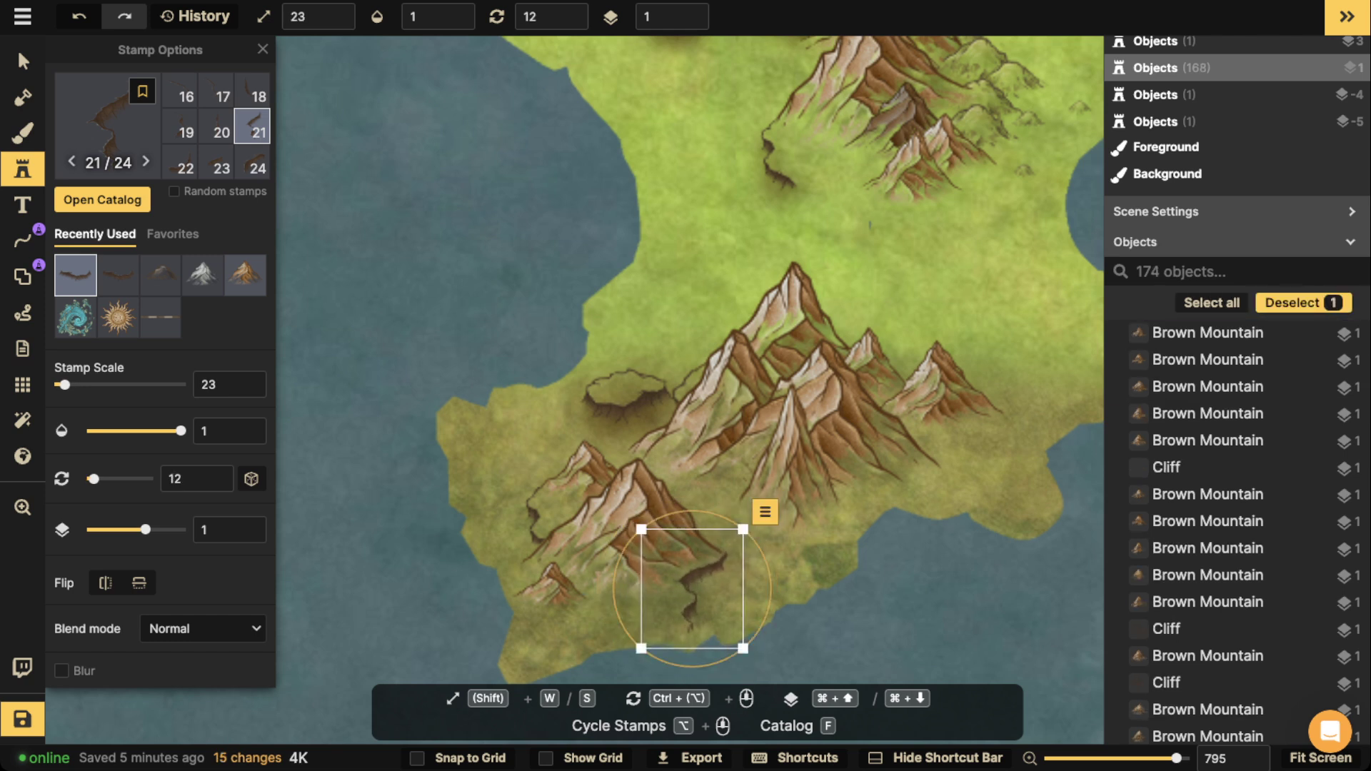
{"action": "left_click", "coordinate": [587, 415]}
Move both cliffs of the peninsula's small plateau to the southern coast beside the new cliff and shrink them to scale 23.
{"action": "left_click", "coordinate": [23, 61]}
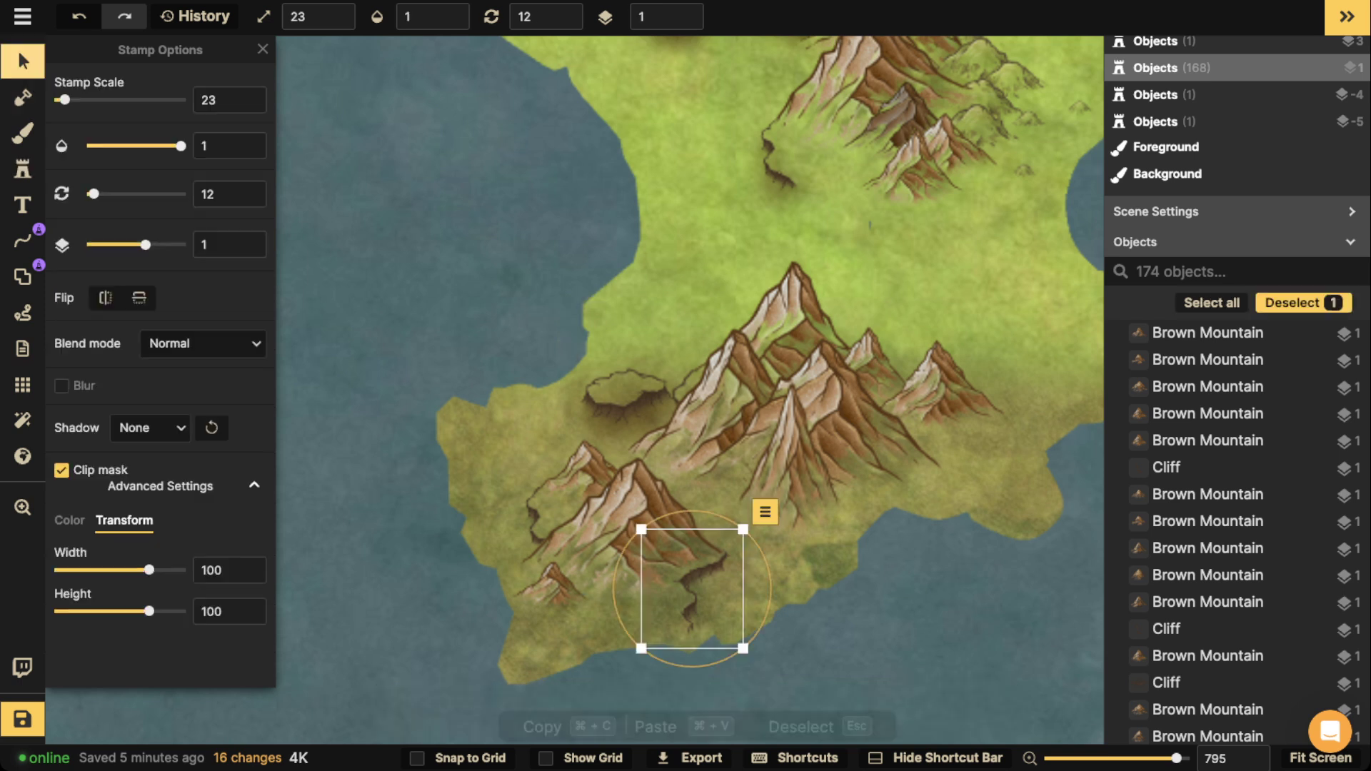
{"action": "left_click", "coordinate": [457, 300]}
{"action": "left_click", "coordinate": [627, 396]}
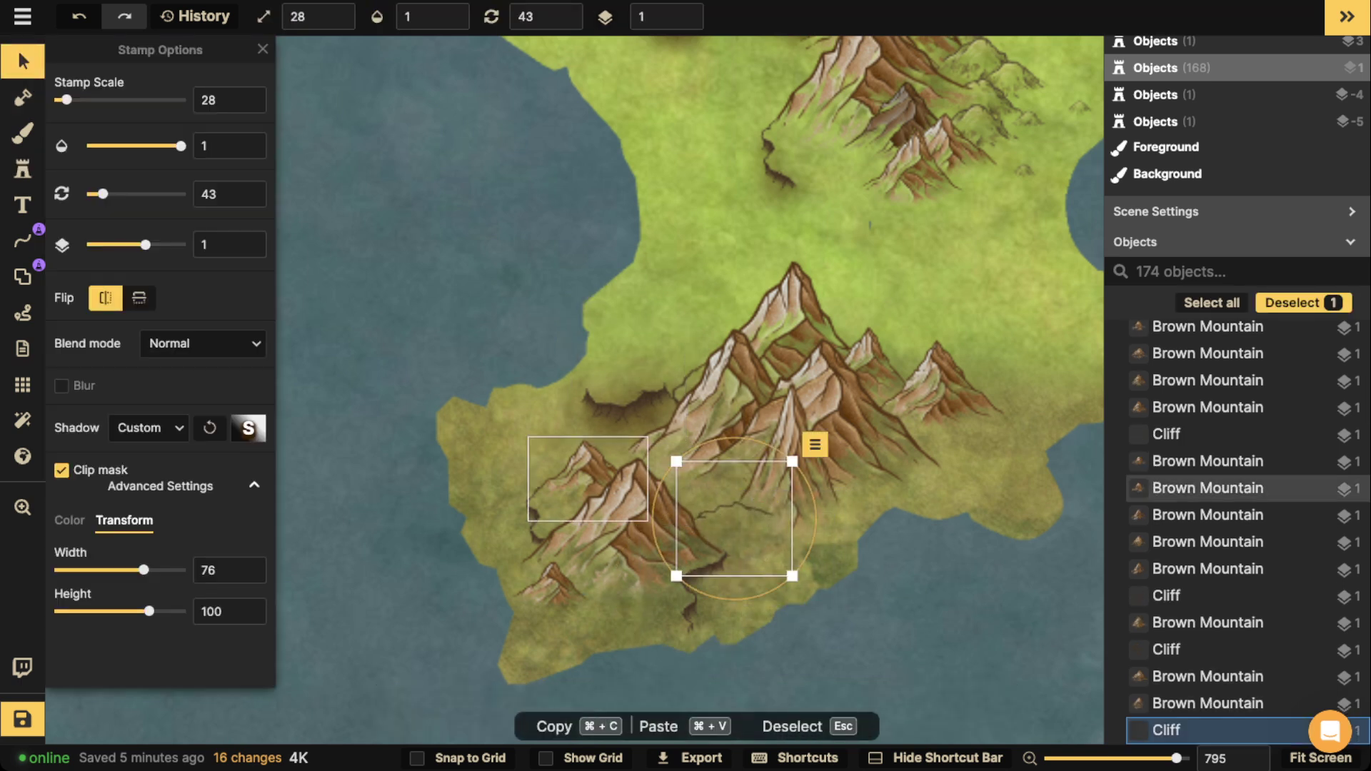
{"action": "left_click", "coordinate": [627, 400], "text": "shift"}
{"action": "left_click_drag", "start_coordinate": [627, 400], "coordinate": [744, 598]}
{"action": "left_click_drag", "start_coordinate": [805, 649], "coordinate": [786, 629]}
{"action": "left_click_drag", "start_coordinate": [736, 582], "coordinate": [742, 590]}
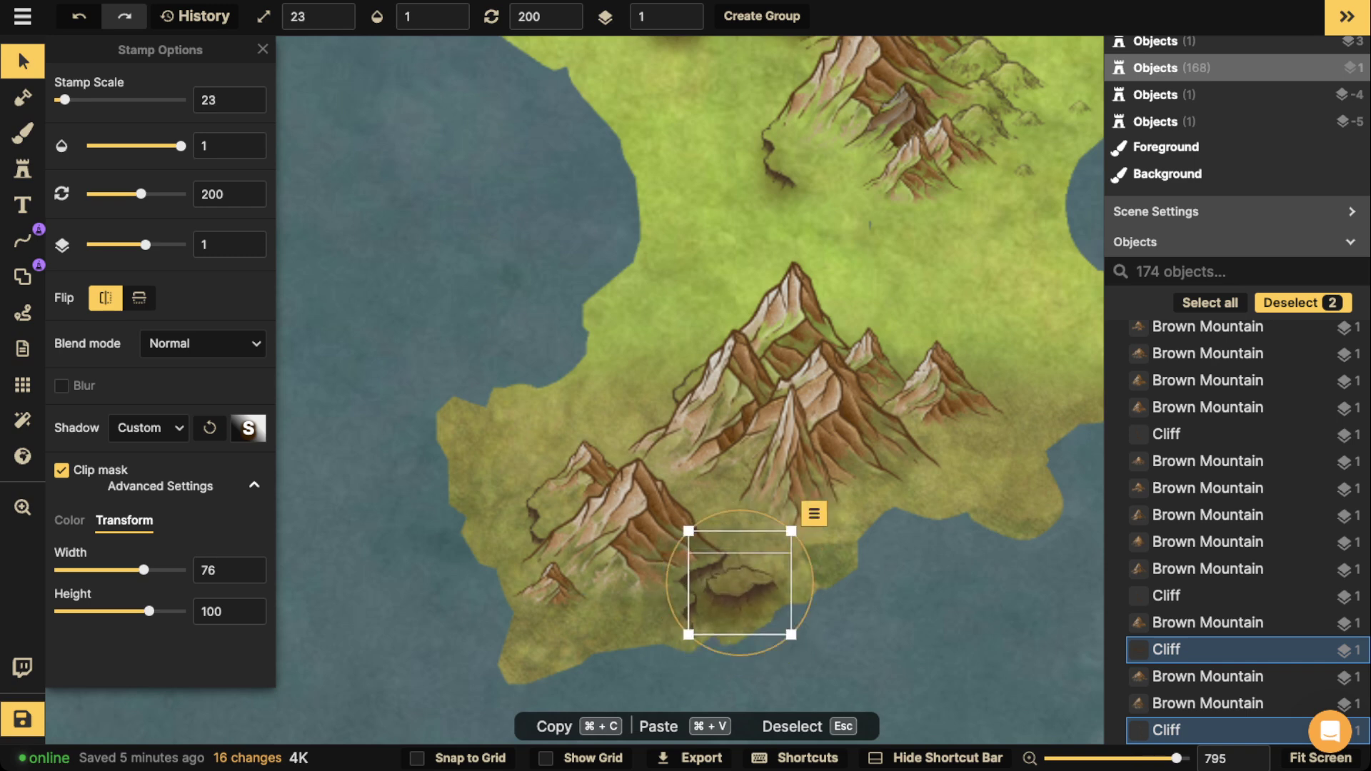
{"action": "key", "text": "Escape"}
Replace the unshaded cliff west of the southwestern peaks with a copy of the shaded cliff from the main range's southern end.
{"action": "scroll", "coordinate": [603, 430], "scroll_direction": "down", "scroll_amount": 3}
{"action": "scroll", "coordinate": [629, 429], "scroll_direction": "down", "scroll_amount": 3}
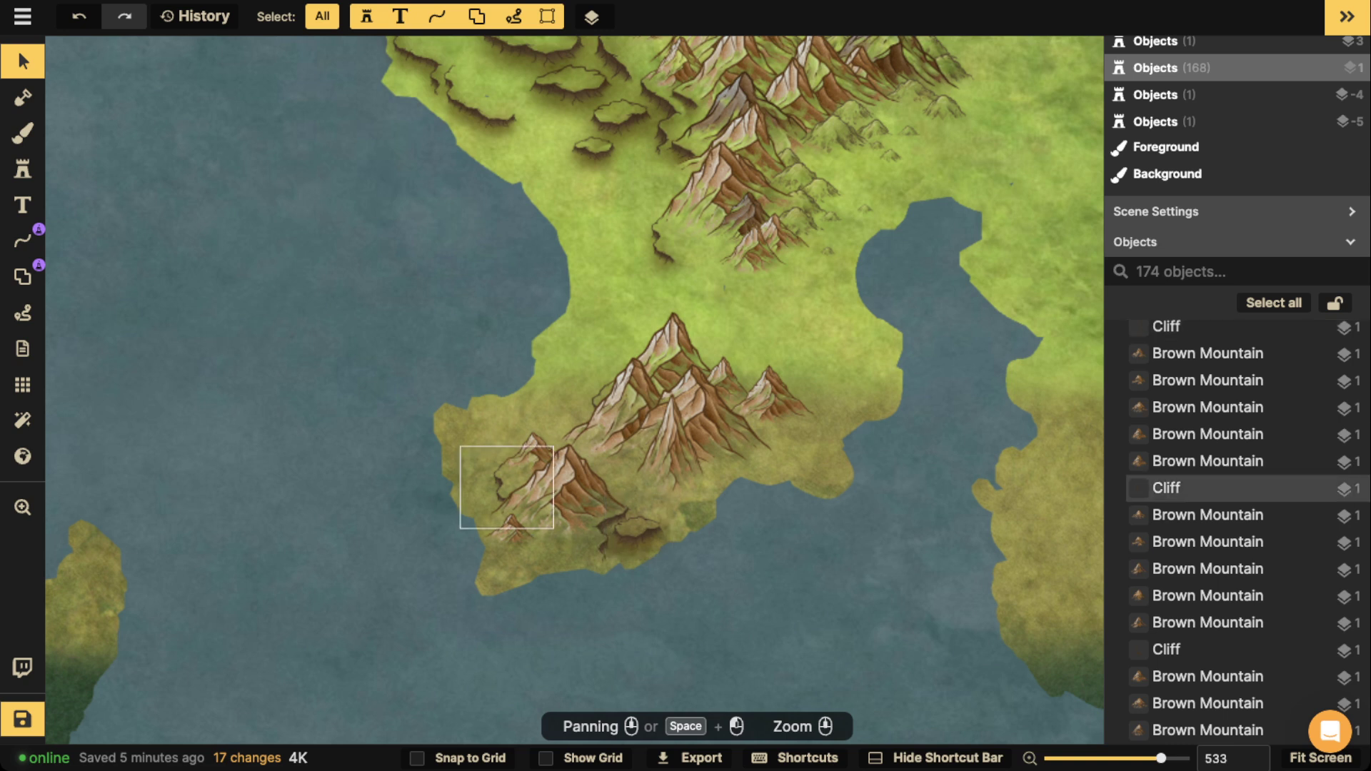
{"action": "left_click", "coordinate": [504, 482]}
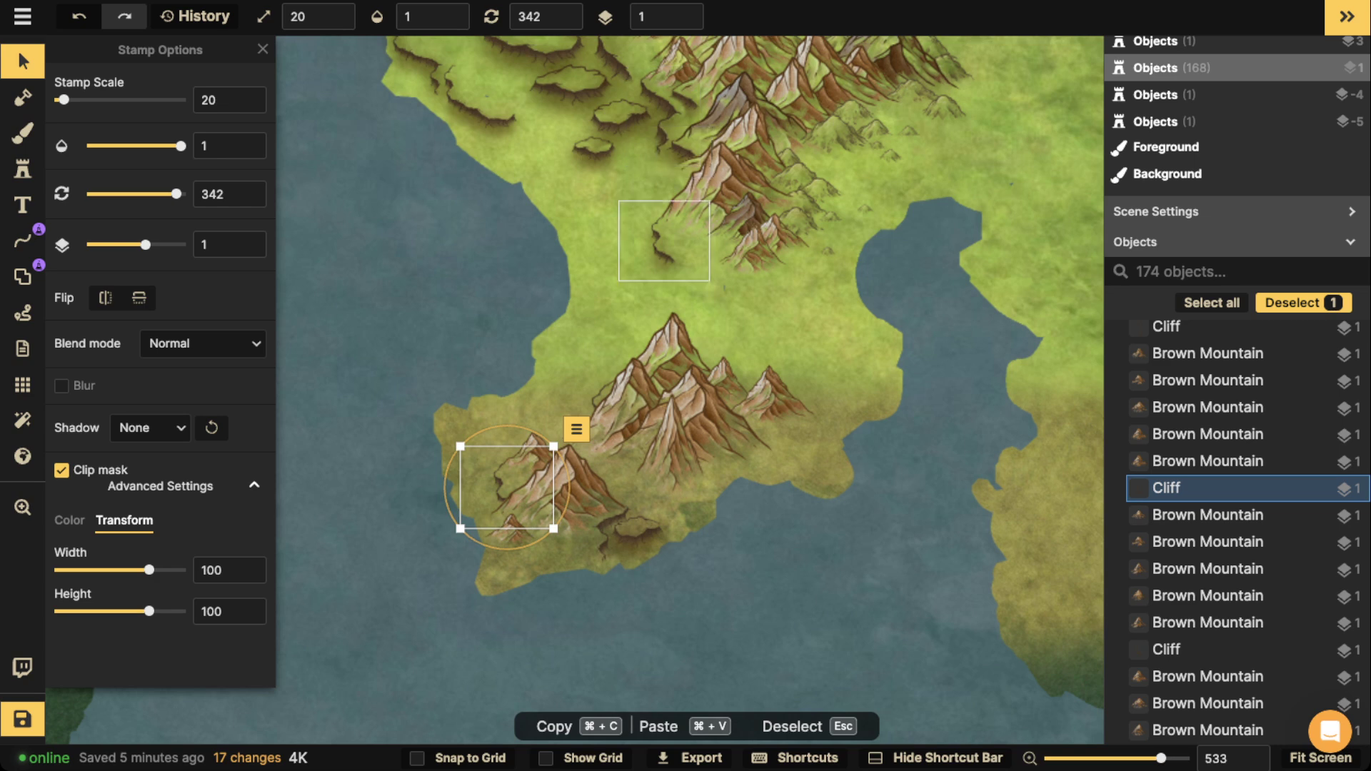
{"action": "key", "text": "Delete"}
{"action": "left_click", "coordinate": [664, 245]}
{"action": "key", "text": "super+c"}
{"action": "key", "text": "super+v"}
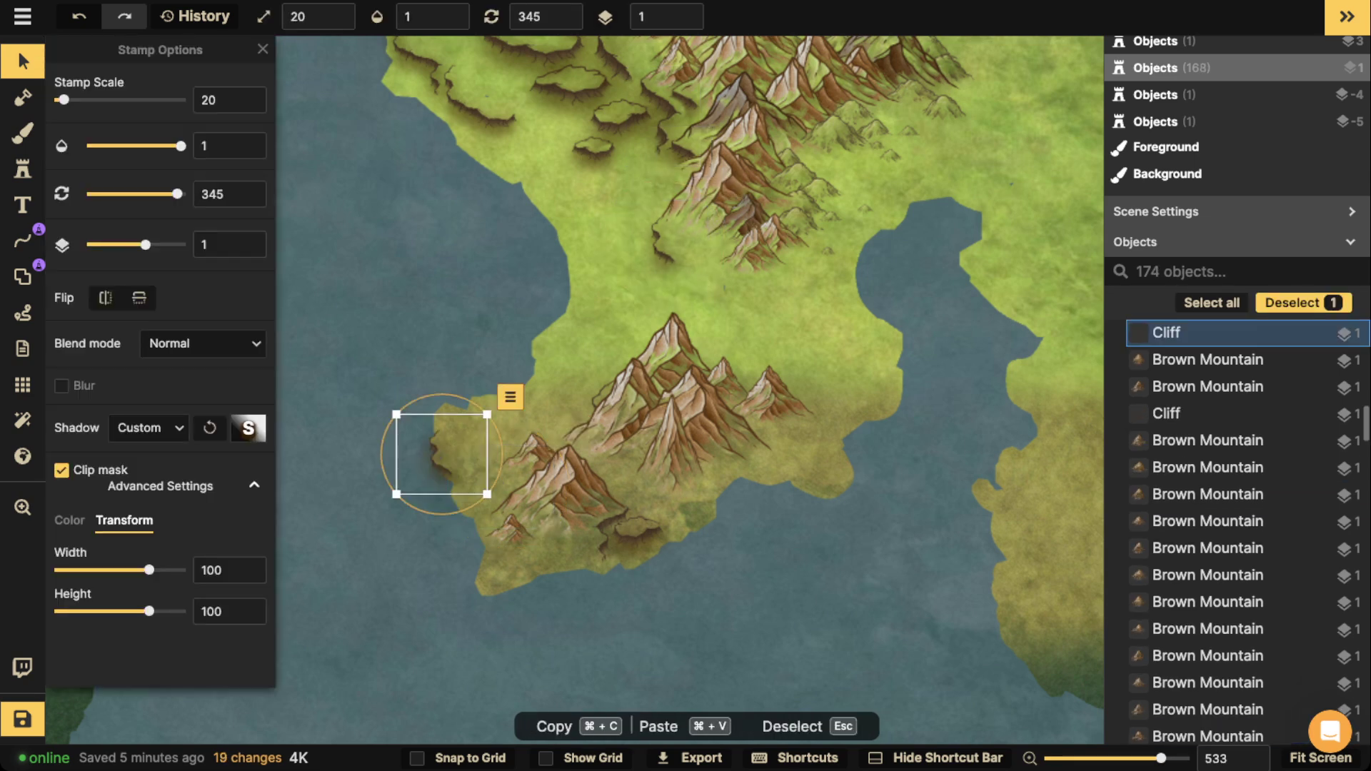
{"action": "left_click_drag", "start_coordinate": [441, 453], "coordinate": [506, 489]}
{"action": "left_click", "coordinate": [451, 318]}
Try moving a west-coast cliff into the open sea and rescaling it to 130 and 20.
{"action": "scroll", "coordinate": [450, 318], "scroll_direction": "down", "scroll_amount": 2}
{"action": "left_click_drag", "start_coordinate": [467, 158], "coordinate": [309, 508]}
{"action": "left_click", "coordinate": [469, 418]}
{"action": "scroll", "coordinate": [469, 418], "scroll_direction": "up", "scroll_amount": 8}
{"action": "left_click_drag", "start_coordinate": [310, 508], "coordinate": [758, 504]}
{"action": "left_click_drag", "start_coordinate": [758, 505], "coordinate": [581, 404]}
{"action": "scroll", "coordinate": [580, 405], "scroll_direction": "up", "scroll_amount": 3}
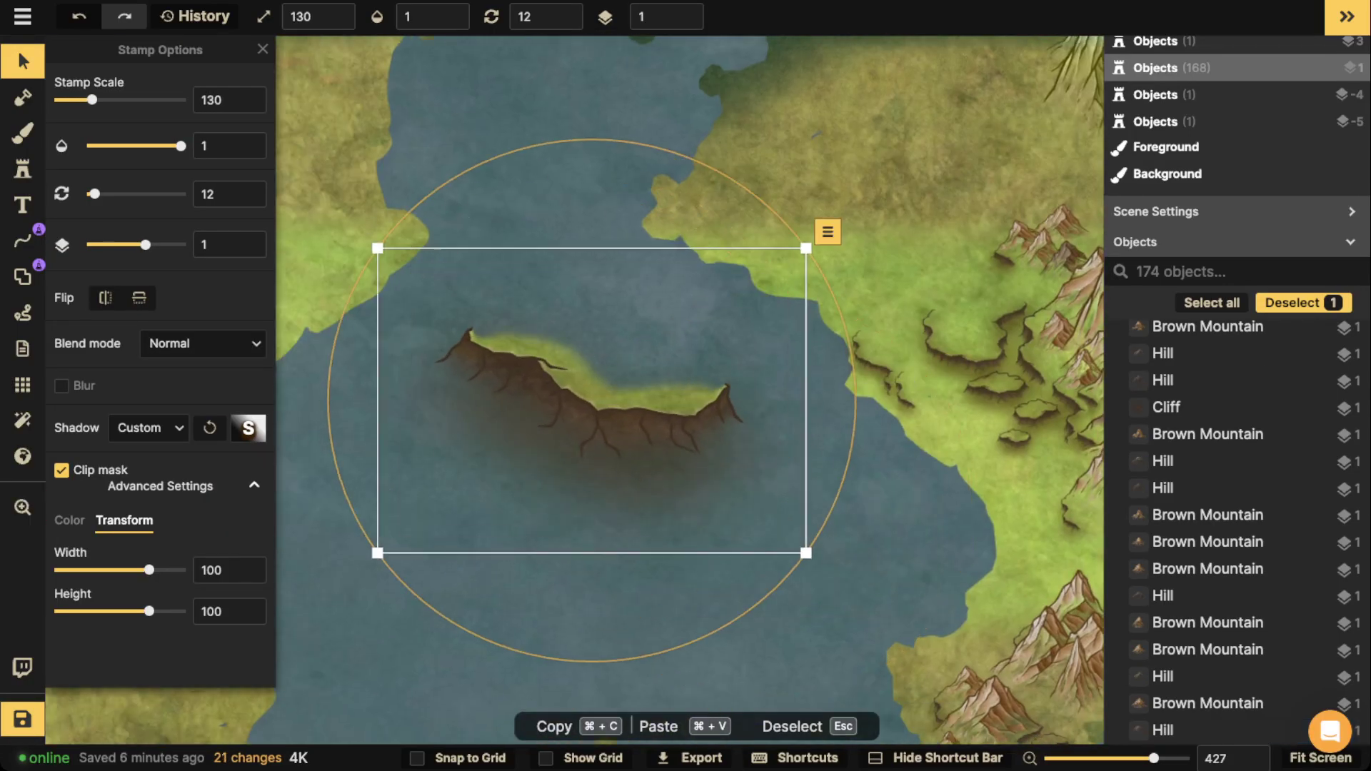
{"action": "scroll", "coordinate": [592, 400], "scroll_direction": "down", "scroll_amount": 11}
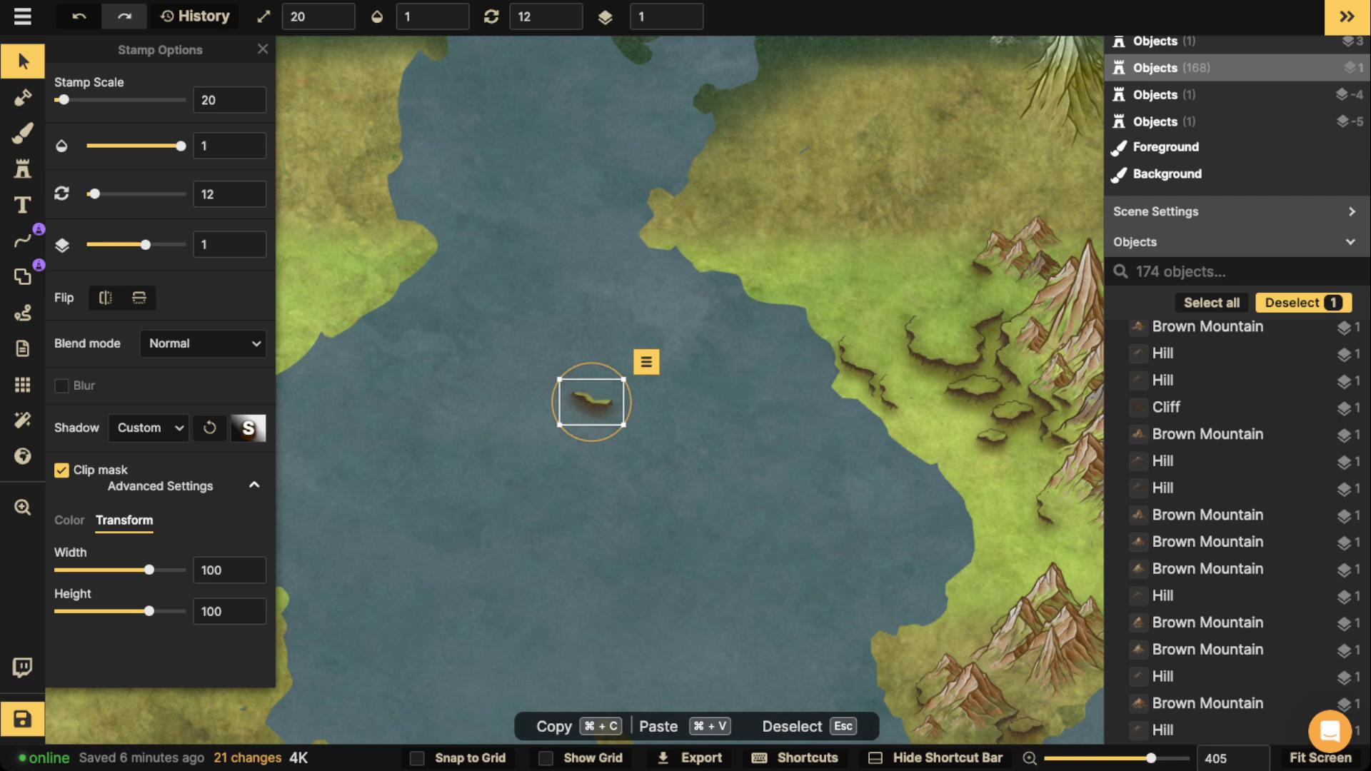
{"action": "key", "text": "super+z"}
{"action": "key", "text": "Escape"}
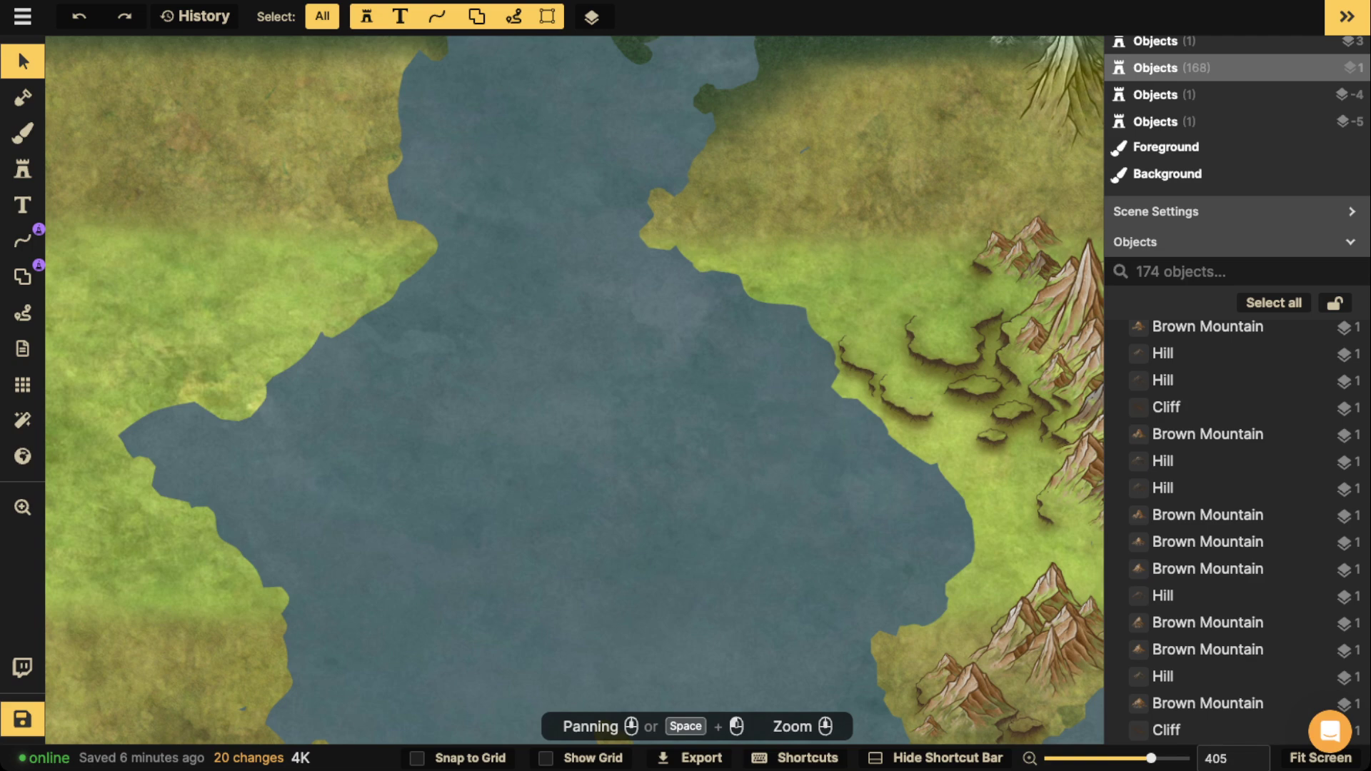
{"action": "scroll", "coordinate": [572, 250], "scroll_direction": "down", "scroll_amount": 5}
{"action": "left_click_drag", "start_coordinate": [794, 318], "coordinate": [639, 232]}
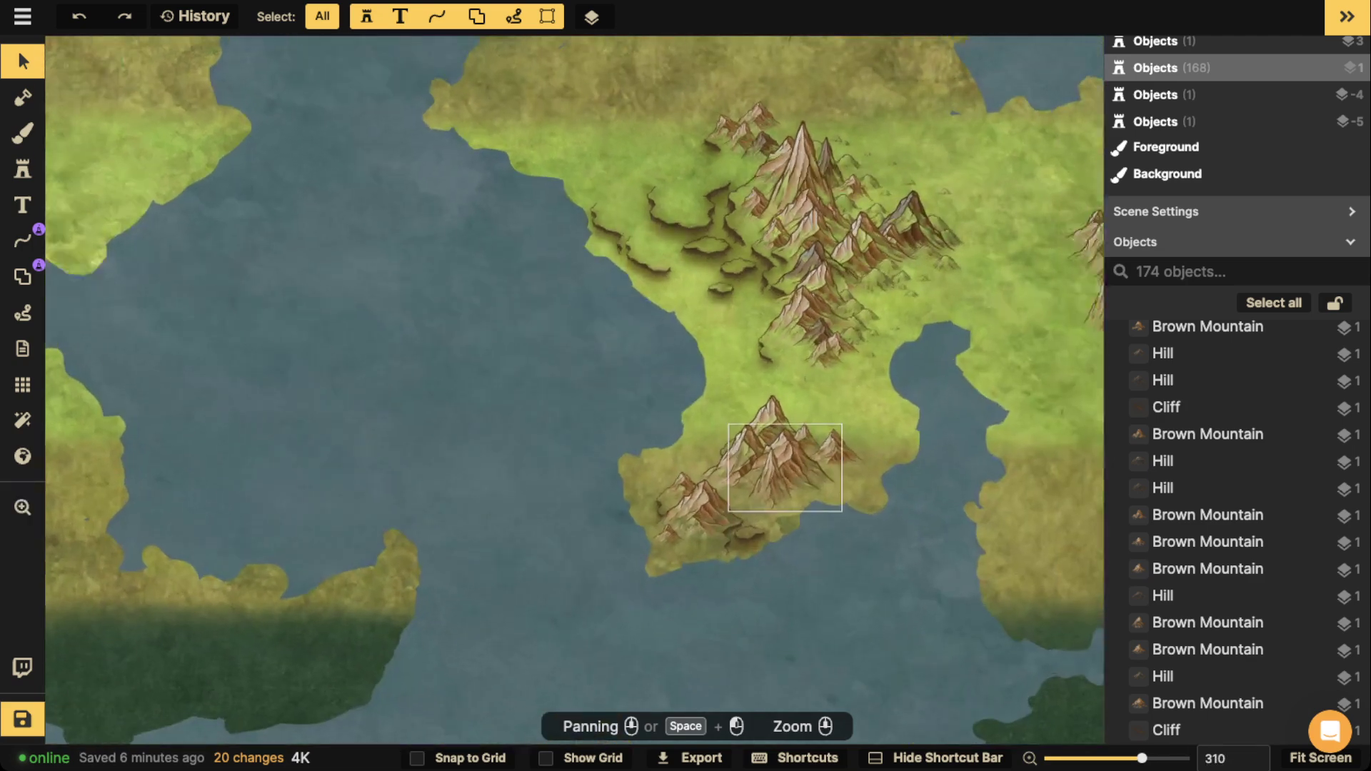
{"action": "scroll", "coordinate": [829, 473], "scroll_direction": "up", "scroll_amount": 5}
{"action": "scroll", "coordinate": [764, 443], "scroll_direction": "up", "scroll_amount": 5}
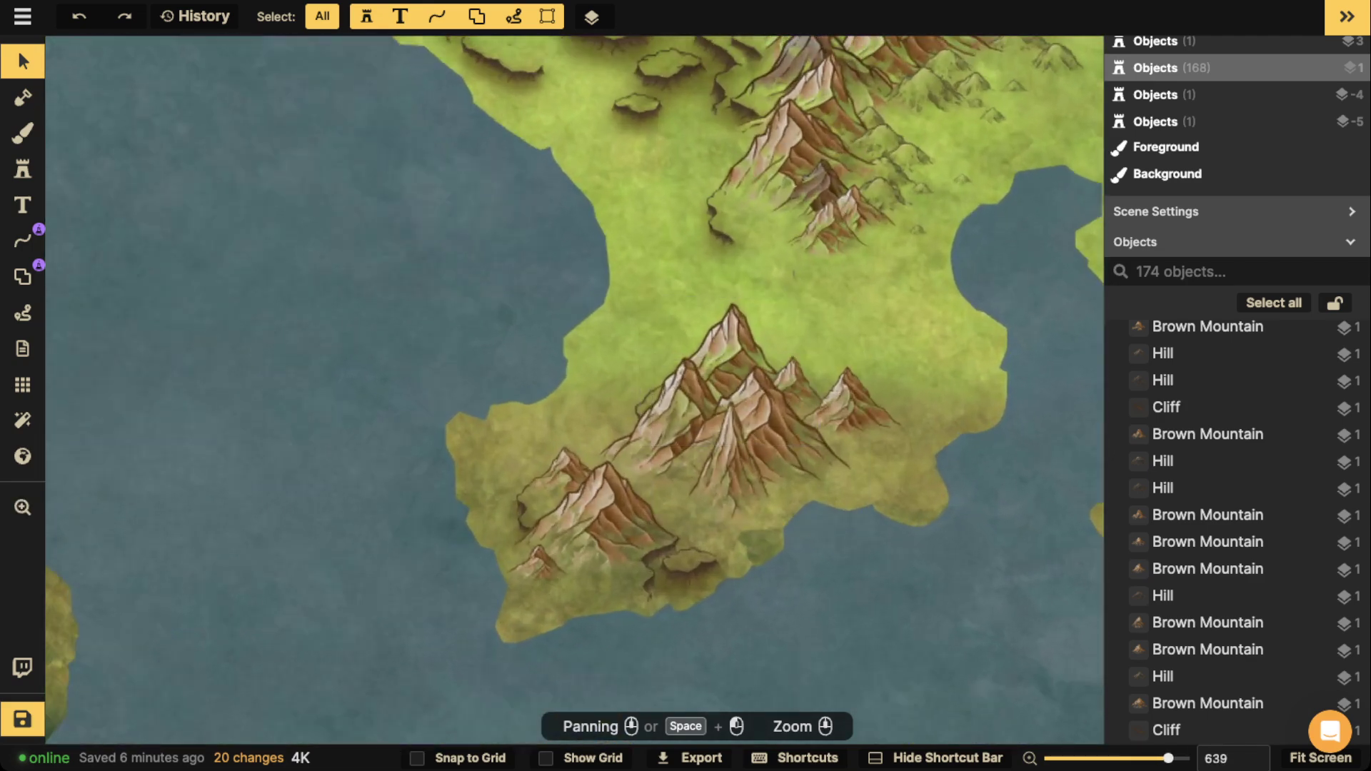
{"action": "scroll", "coordinate": [722, 217], "scroll_direction": "up", "scroll_amount": 1}
{"action": "left_click_drag", "start_coordinate": [661, 52], "coordinate": [661, 302]}
{"action": "left_click", "coordinate": [661, 302]}
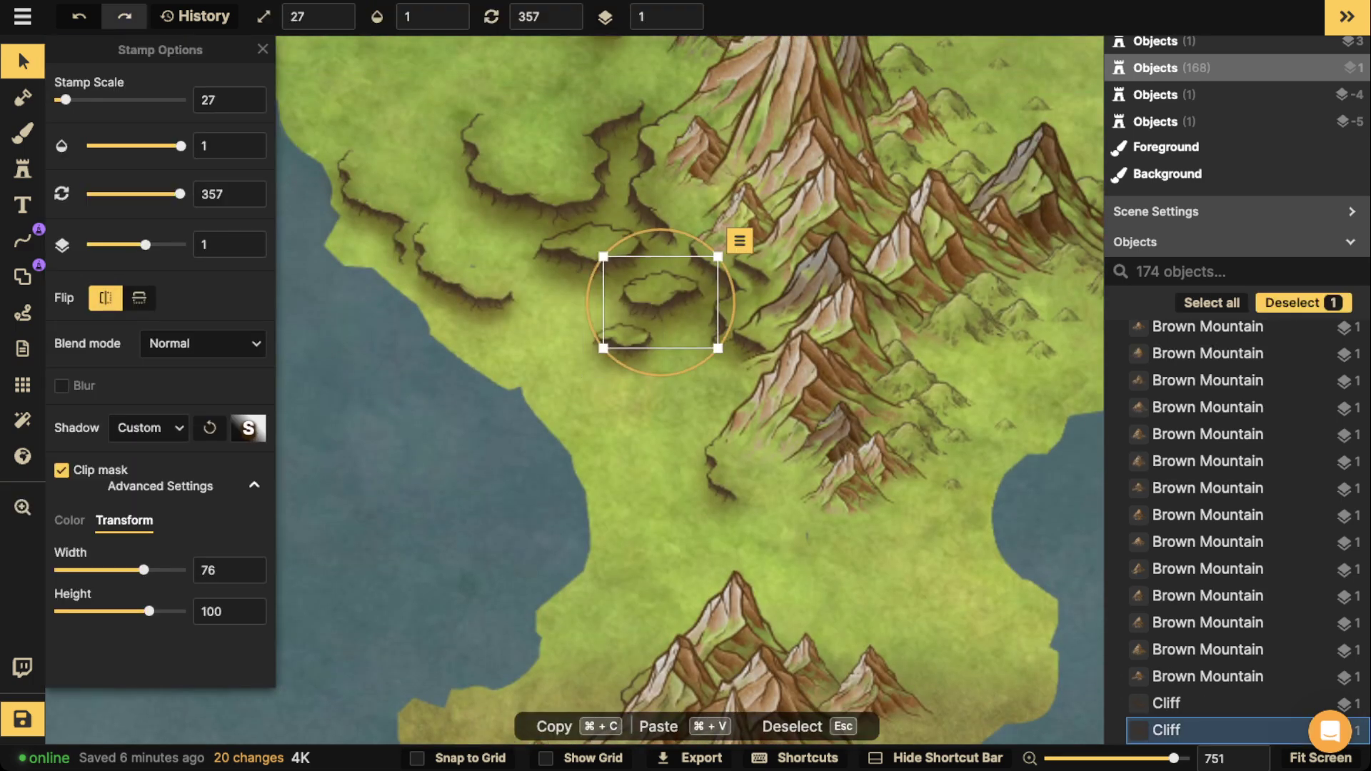
{"action": "left_click", "coordinate": [722, 470]}
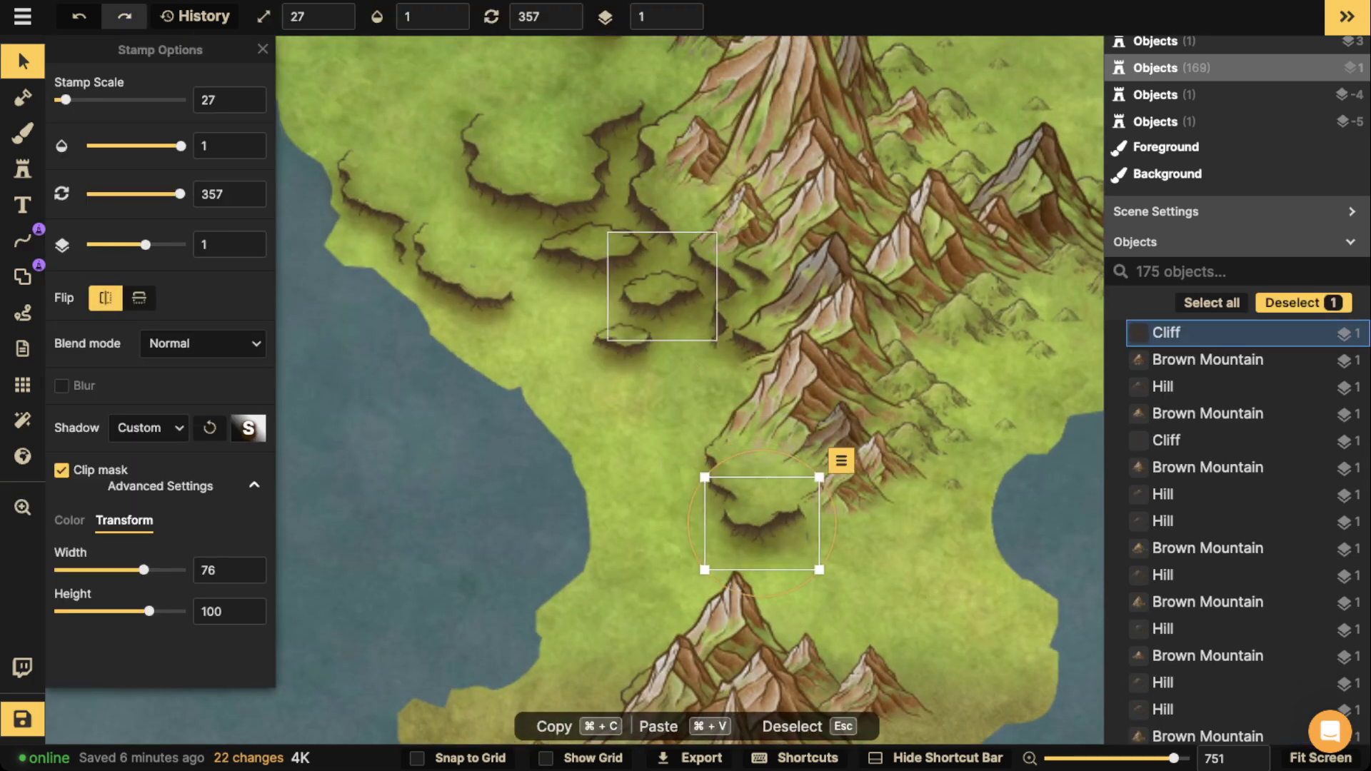
{"action": "key", "text": "Escape"}
Duplicate the cliff at the main range's western foot and join it to the southernmost cliff at scale 20 and rotation 345.
{"action": "left_click", "coordinate": [721, 291]}
{"action": "key", "text": "super+c"}
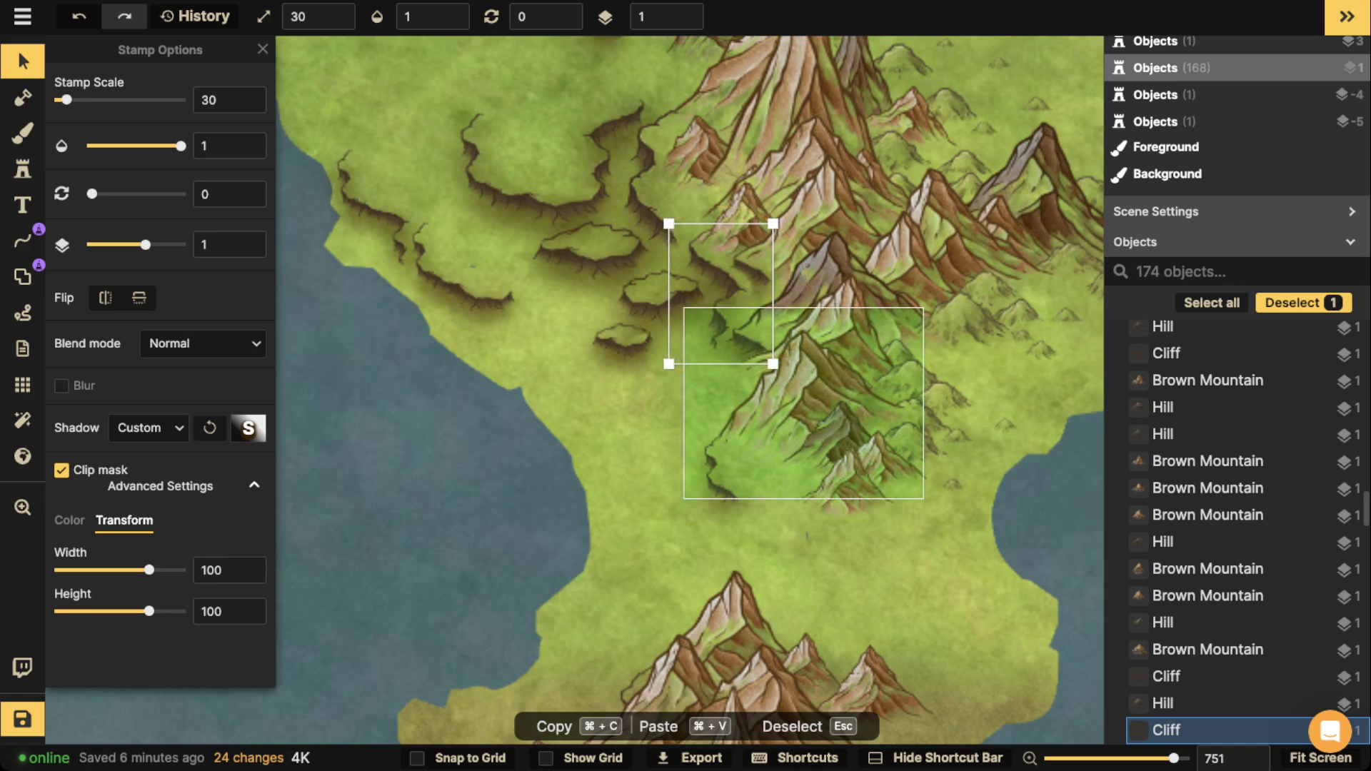
{"action": "key", "text": "super+v"}
{"action": "left_click_drag", "start_coordinate": [774, 468], "coordinate": [756, 515]}
{"action": "key", "text": "["}
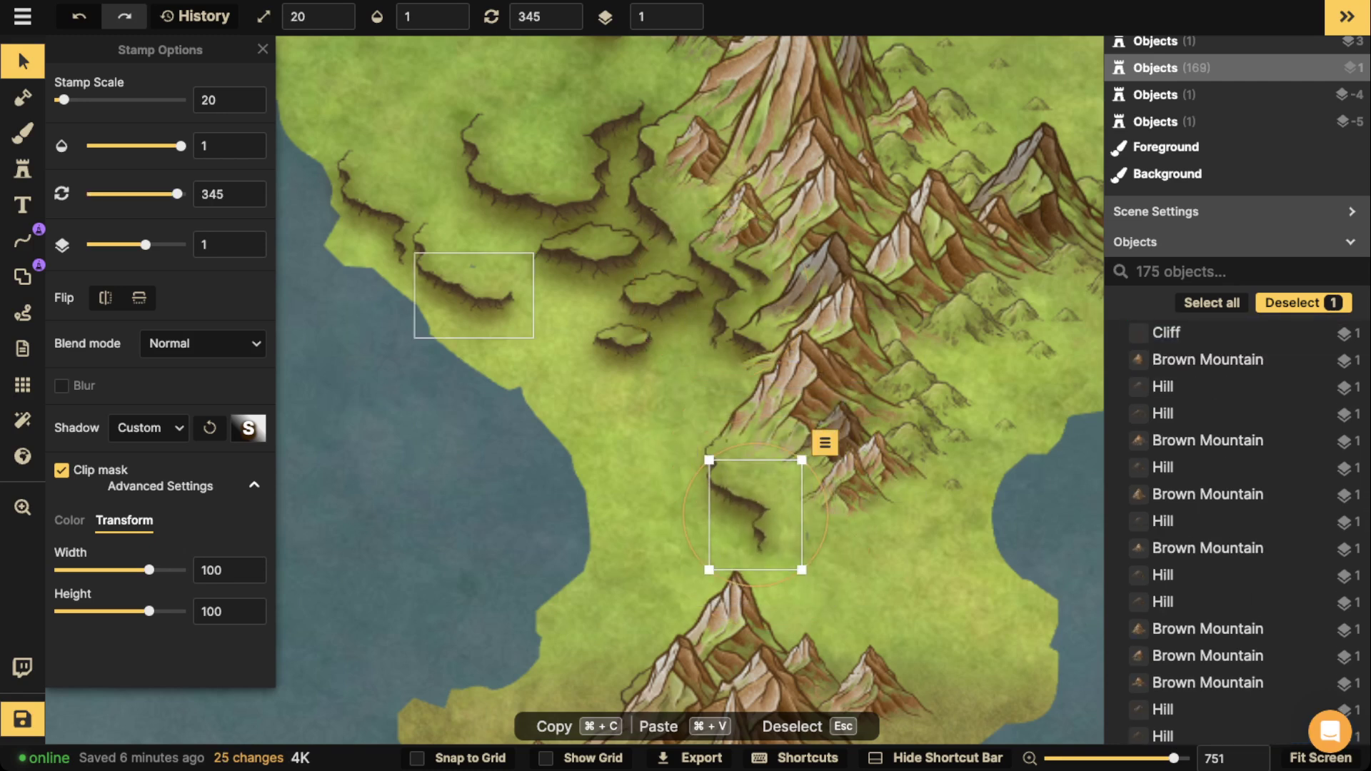
Duplicate the front cliff of a small plateau and extend the cliff line eastward below the main range's southern end.
{"action": "left_click", "coordinate": [605, 261]}
{"action": "key", "text": "super+c"}
{"action": "key", "text": "super+v"}
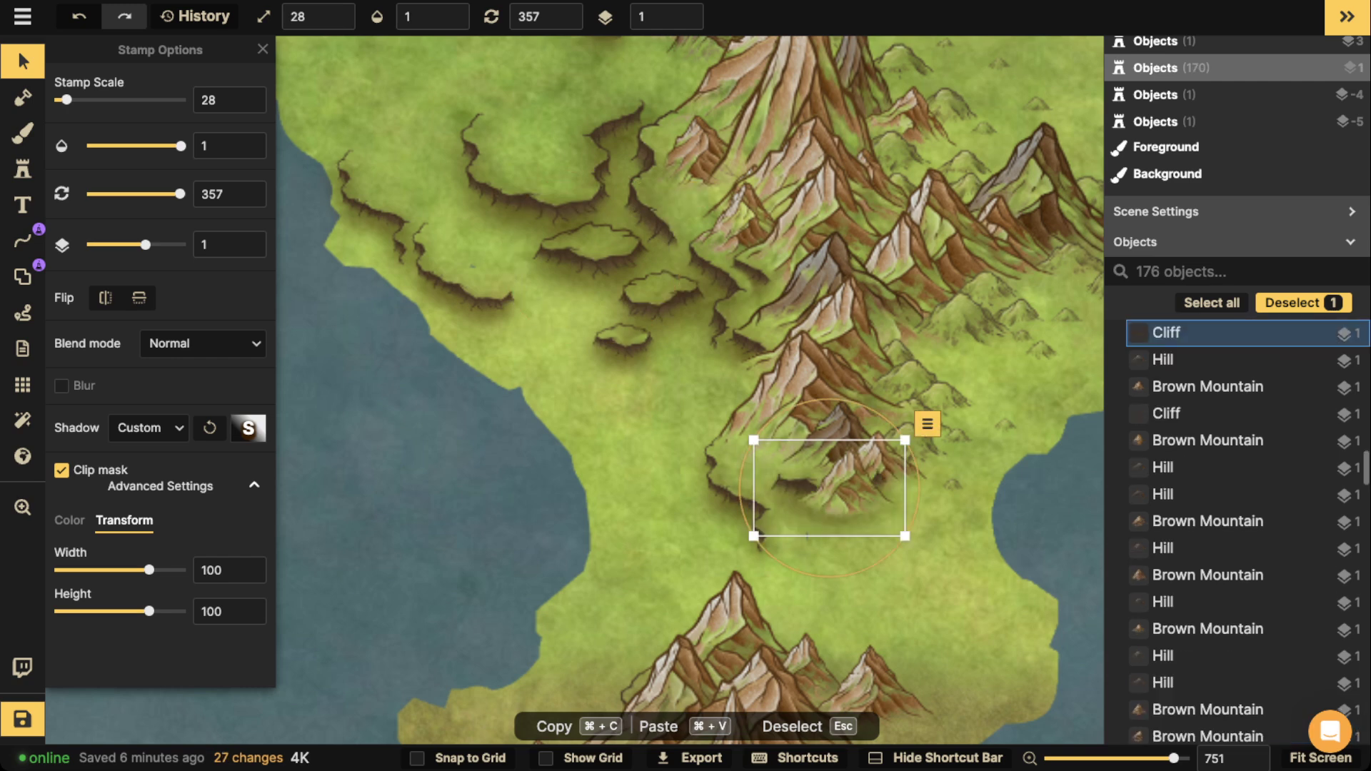
{"action": "left_click_drag", "start_coordinate": [829, 487], "coordinate": [812, 553]}
{"action": "key", "text": "Escape"}
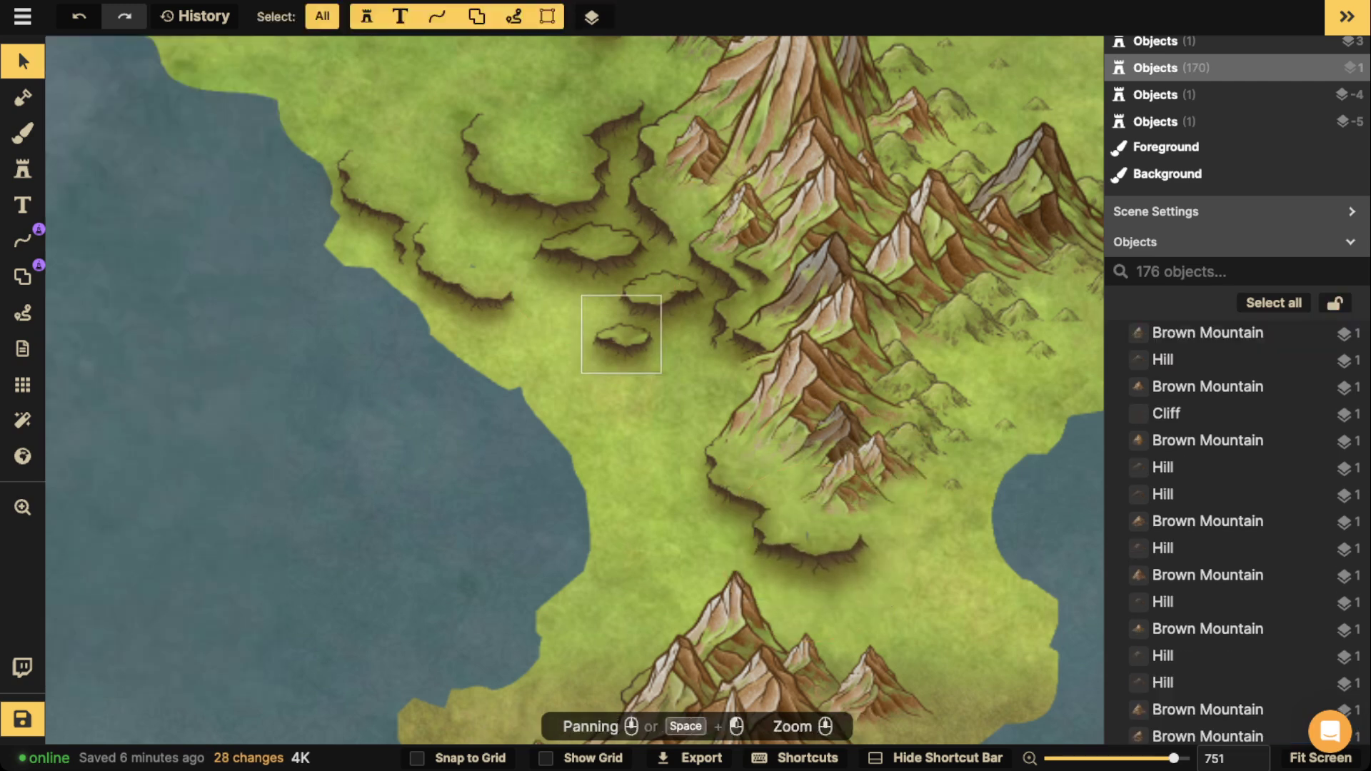
Search the texture catalog for "sand" and choose the palest Barren Lands texture for the foreground brush.
{"action": "scroll", "coordinate": [601, 335], "scroll_direction": "down", "scroll_amount": 5}
{"action": "left_click_drag", "start_coordinate": [446, 237], "coordinate": [564, 172]}
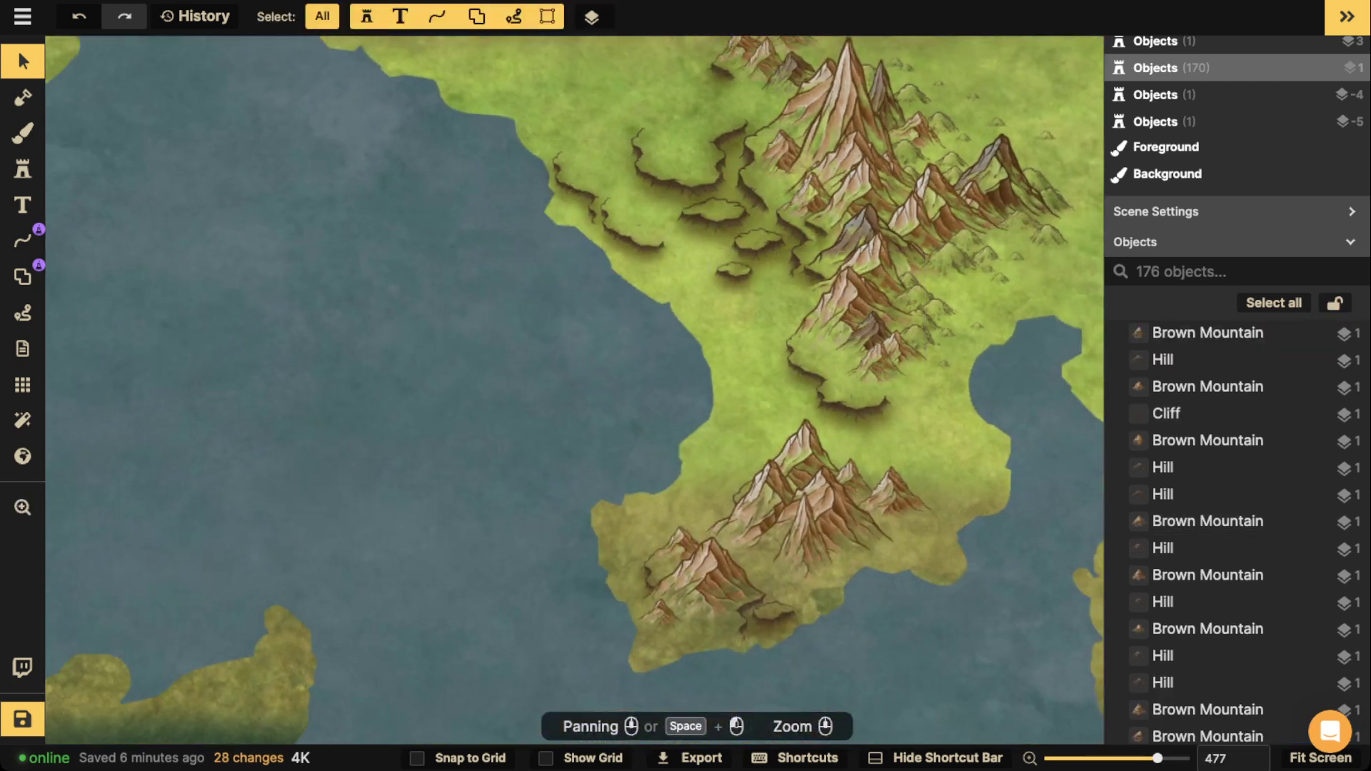
{"action": "scroll", "coordinate": [612, 219], "scroll_direction": "up", "scroll_amount": 2}
{"action": "left_click_drag", "start_coordinate": [612, 219], "coordinate": [644, 337]}
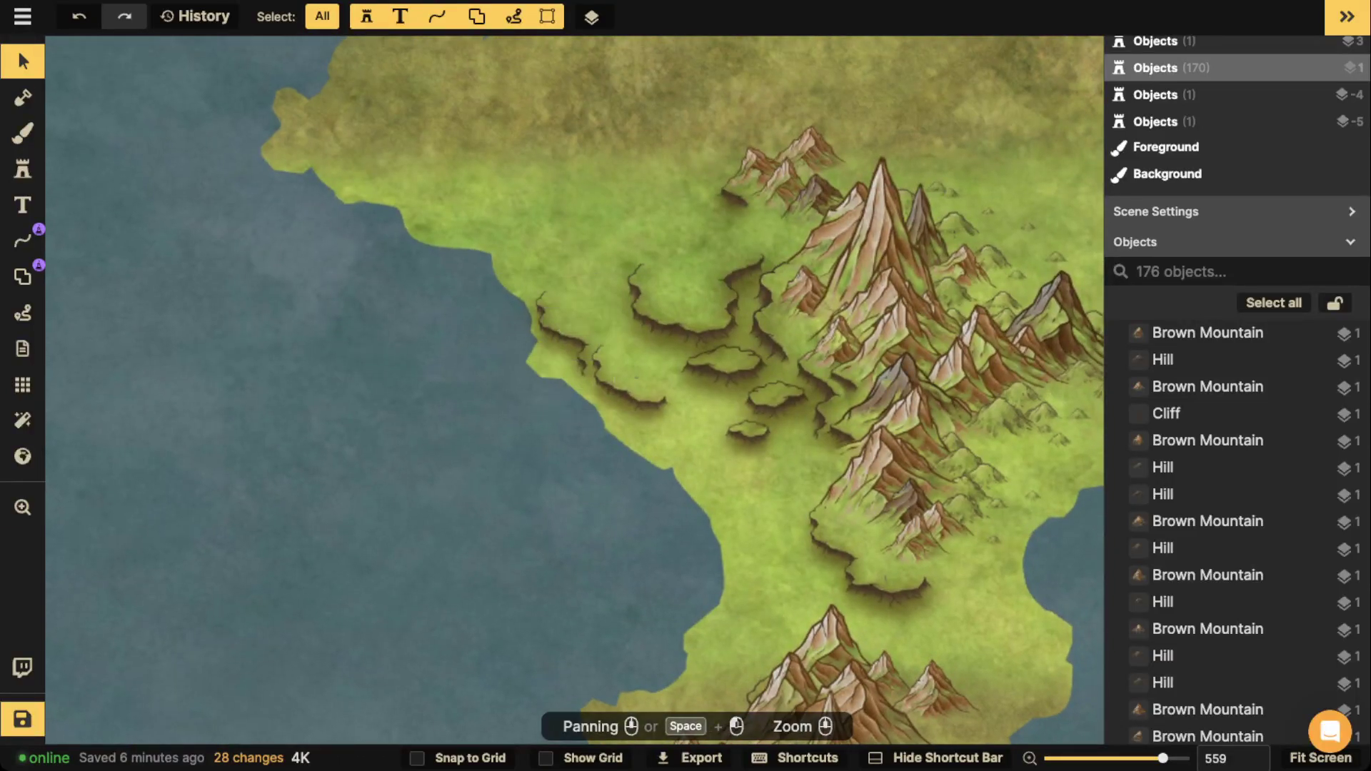
{"action": "key", "text": "b"}
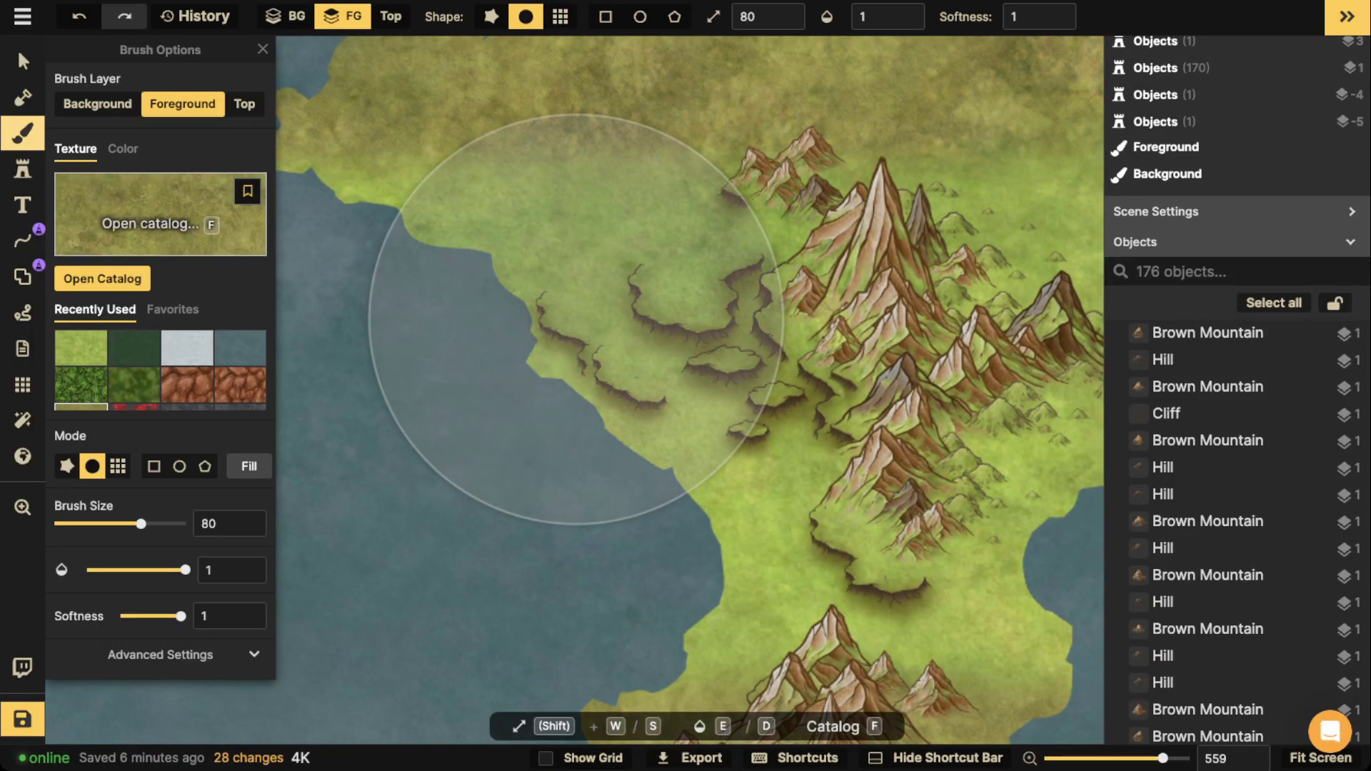
{"action": "key", "text": "f"}
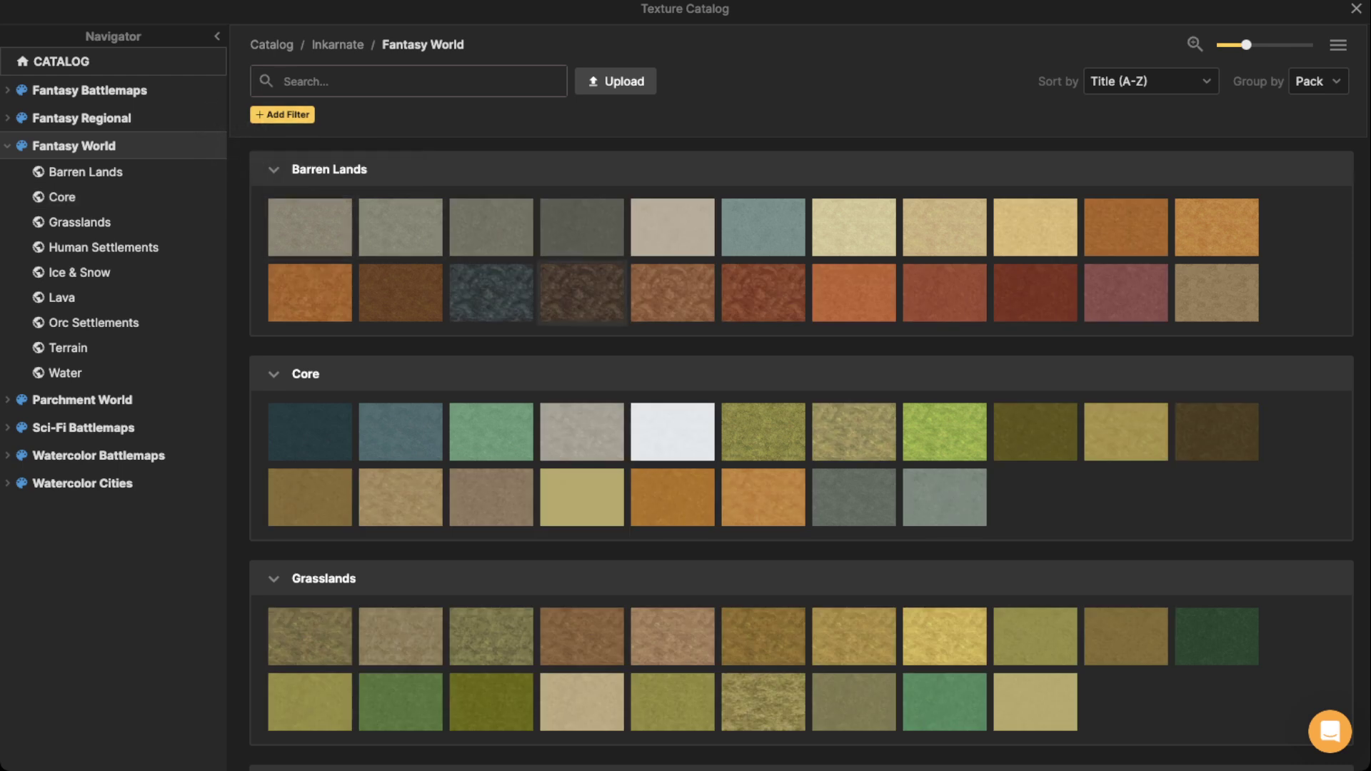
{"action": "scroll", "coordinate": [809, 459], "scroll_direction": "down", "scroll_amount": 1}
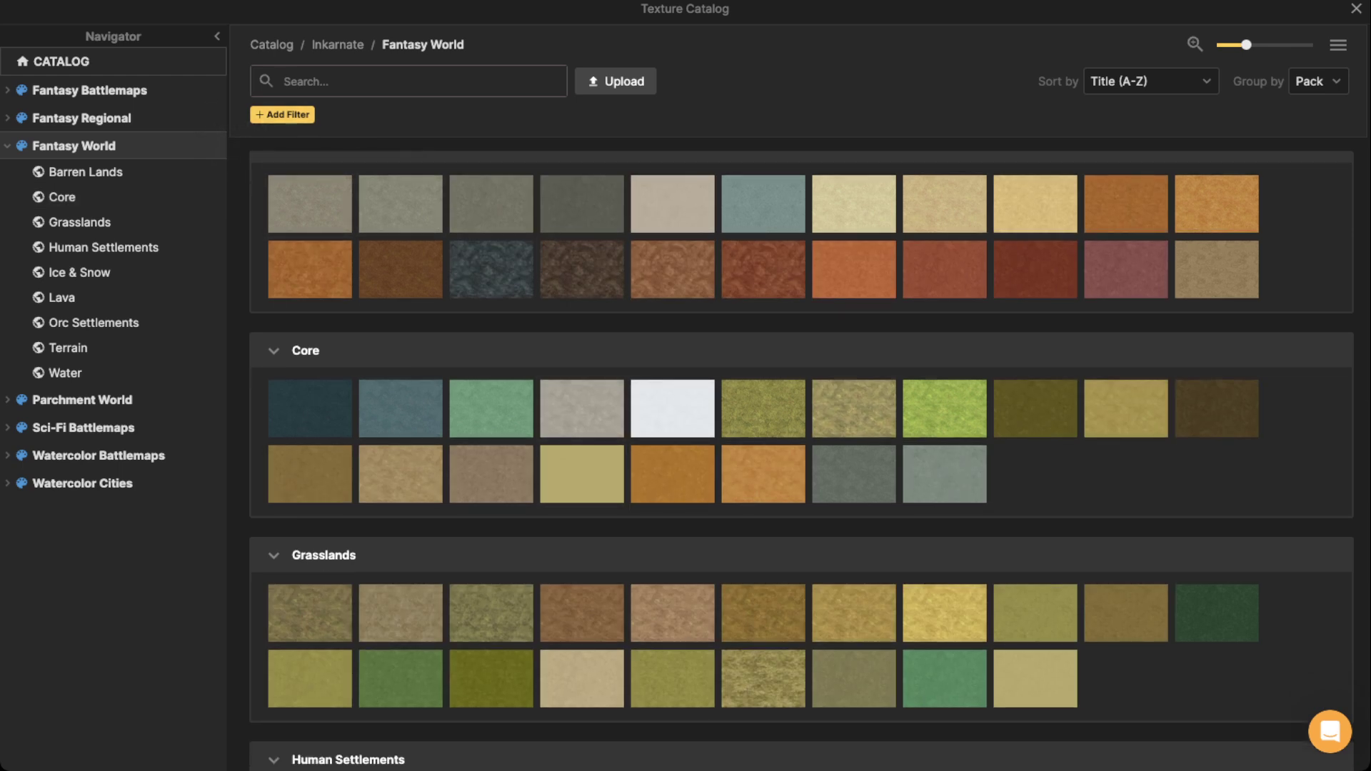
{"action": "type", "text": "sand"}
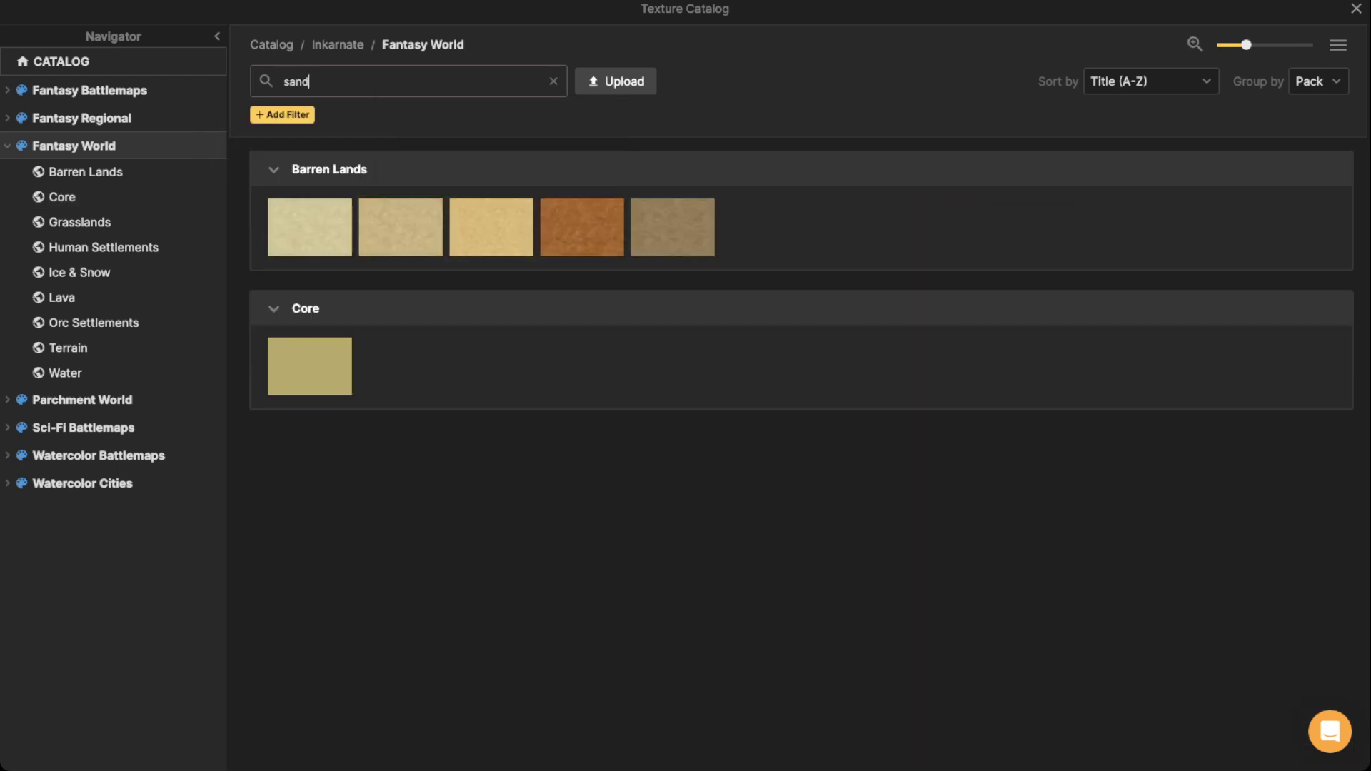
{"action": "left_click", "coordinate": [310, 227]}
Reduce the sand brush to size 11 with an opacity of 0.38.
{"action": "key", "text": "s"}
{"action": "key", "text": "s"}
{"action": "key", "text": "s"}
{"action": "key", "text": "s"}
{"action": "key", "text": "s"}
{"action": "key", "text": "s"}
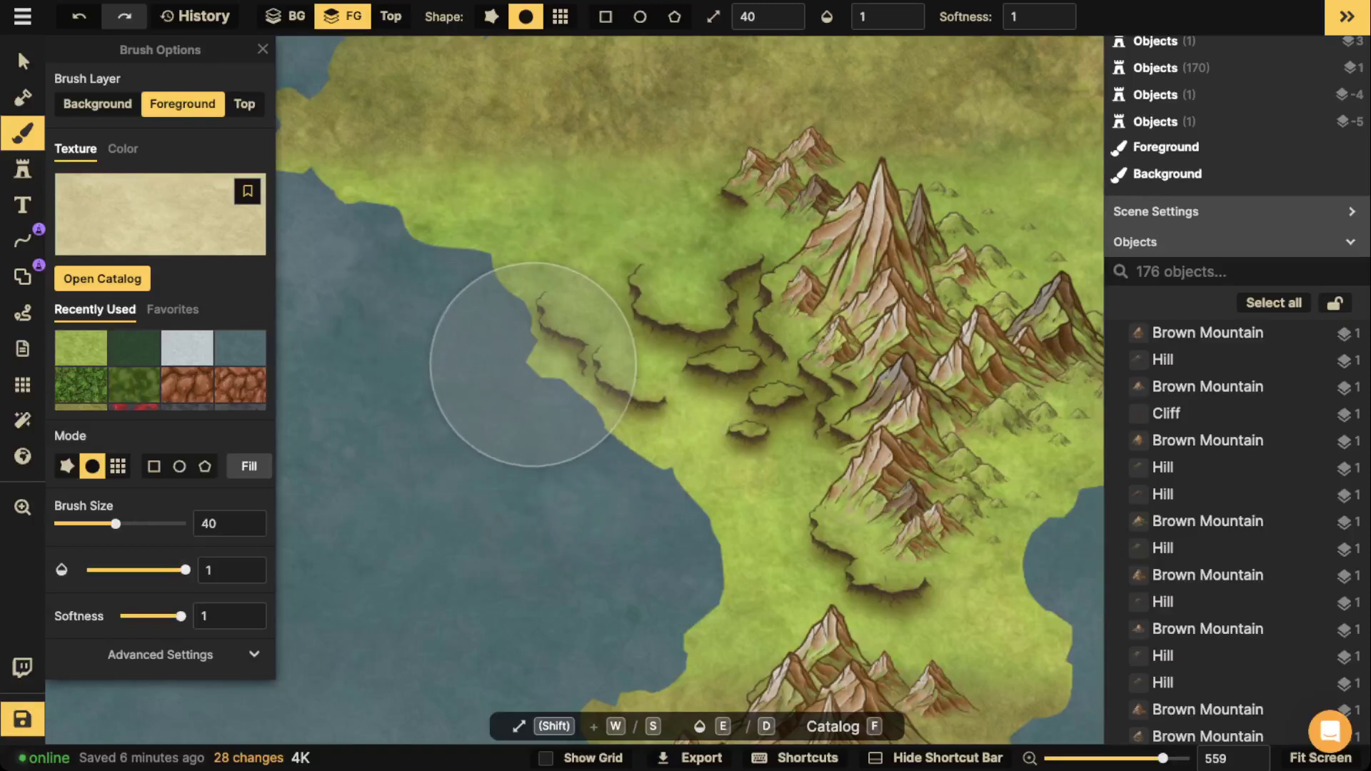
{"action": "key", "text": "w"}
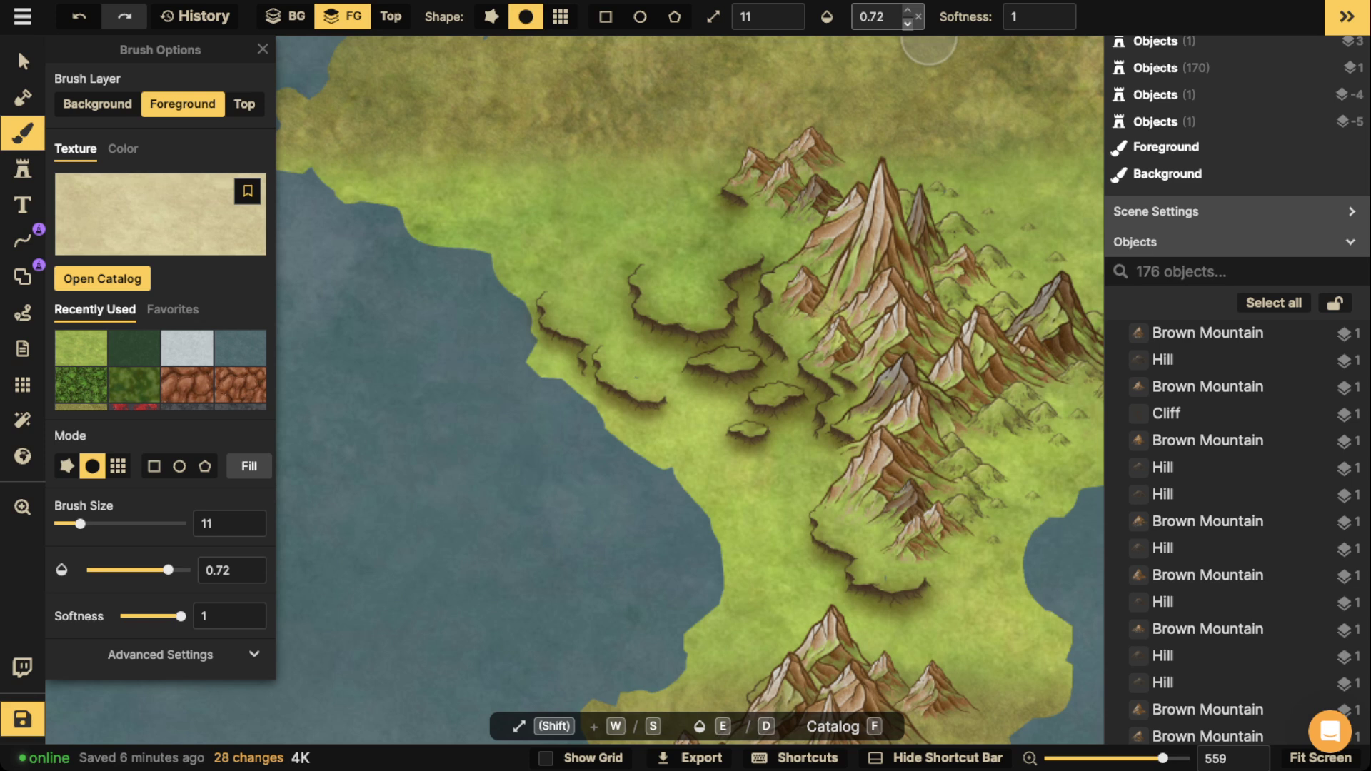
{"action": "left_click", "coordinate": [907, 22]}
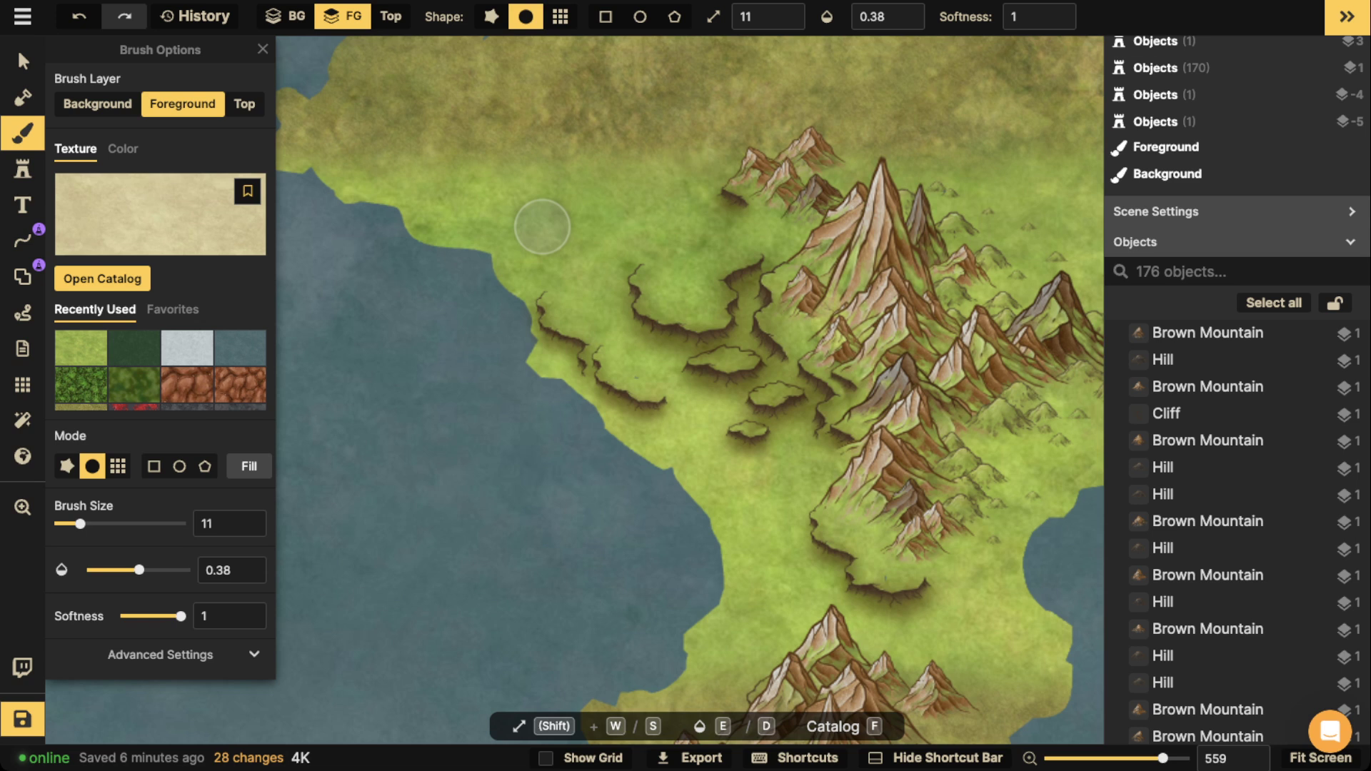
Paint a soft sand beach along the west coast between the sea and the coastal cliffs.
{"action": "left_click_drag", "start_coordinate": [515, 314], "coordinate": [525, 318]}
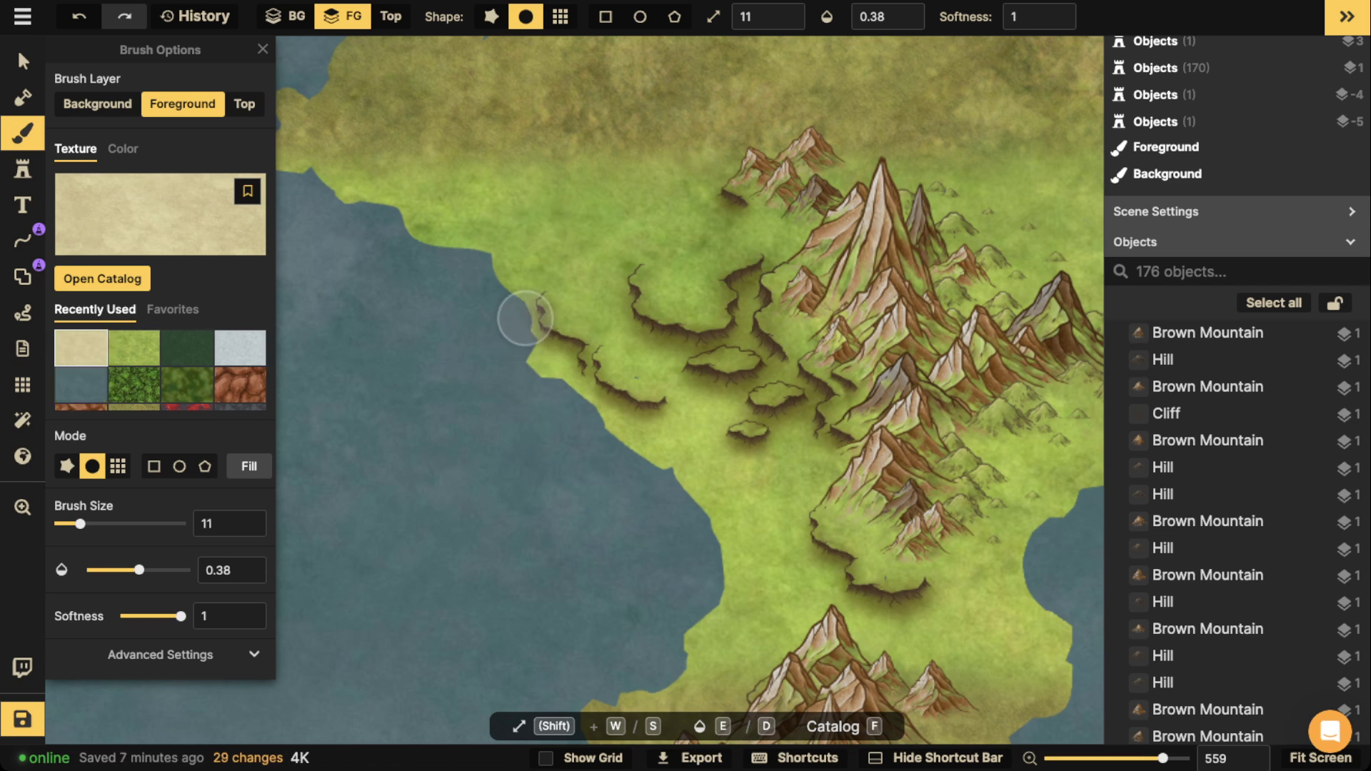
{"action": "left_click", "coordinate": [541, 368]}
{"action": "left_click", "coordinate": [554, 374]}
{"action": "left_click", "coordinate": [548, 367]}
{"action": "left_click", "coordinate": [563, 368]}
{"action": "left_click", "coordinate": [560, 356]}
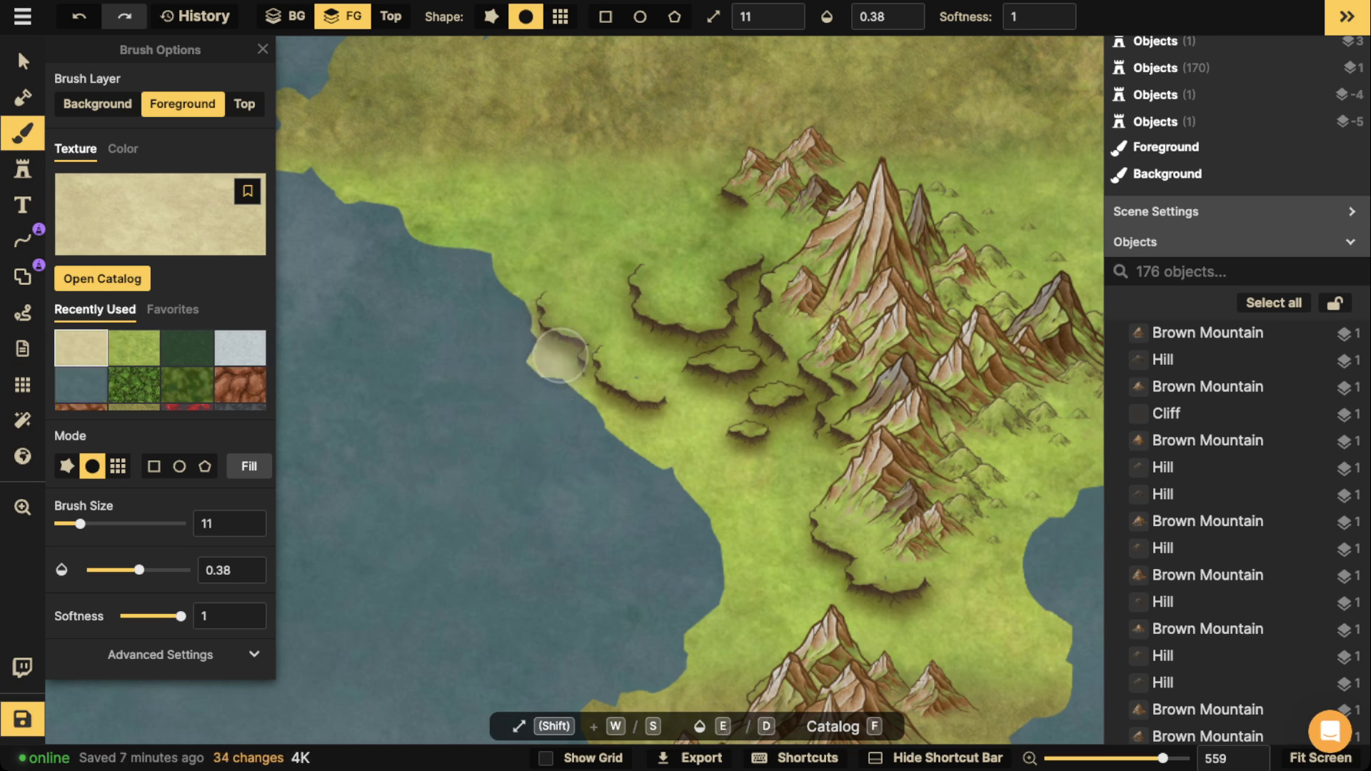
{"action": "left_click", "coordinate": [569, 396]}
{"action": "left_click", "coordinate": [579, 388]}
{"action": "left_click", "coordinate": [594, 410]}
{"action": "left_click", "coordinate": [623, 430]}
{"action": "left_click", "coordinate": [653, 428]}
{"action": "left_click", "coordinate": [676, 435]}
{"action": "left_click", "coordinate": [669, 428]}
{"action": "left_click", "coordinate": [680, 451]}
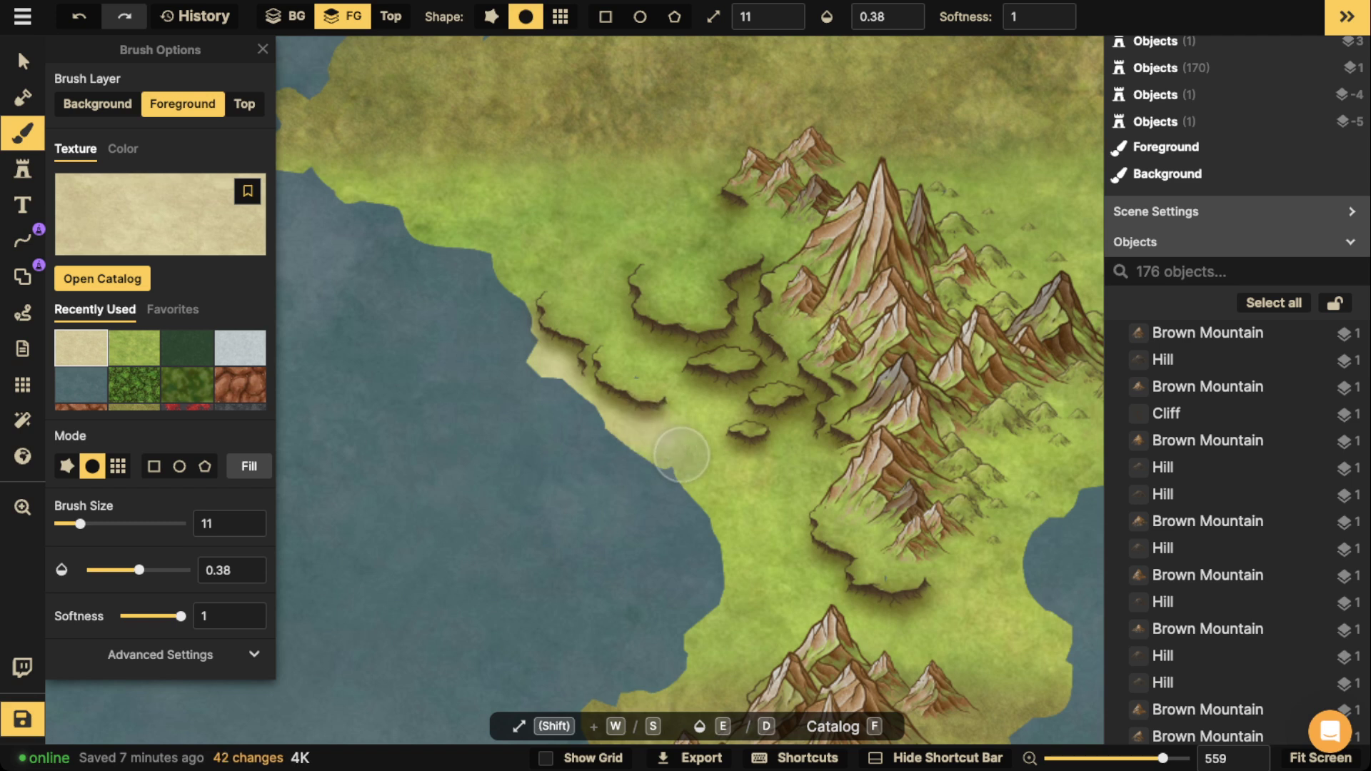
Extend the west-coast beach southward past the cliffs and northward along the narrow shore above them.
{"action": "left_click", "coordinate": [682, 457]}
{"action": "left_click", "coordinate": [694, 468]}
{"action": "left_click", "coordinate": [677, 479]}
{"action": "left_click", "coordinate": [668, 472]}
{"action": "left_click_drag", "start_coordinate": [525, 328], "coordinate": [494, 275]}
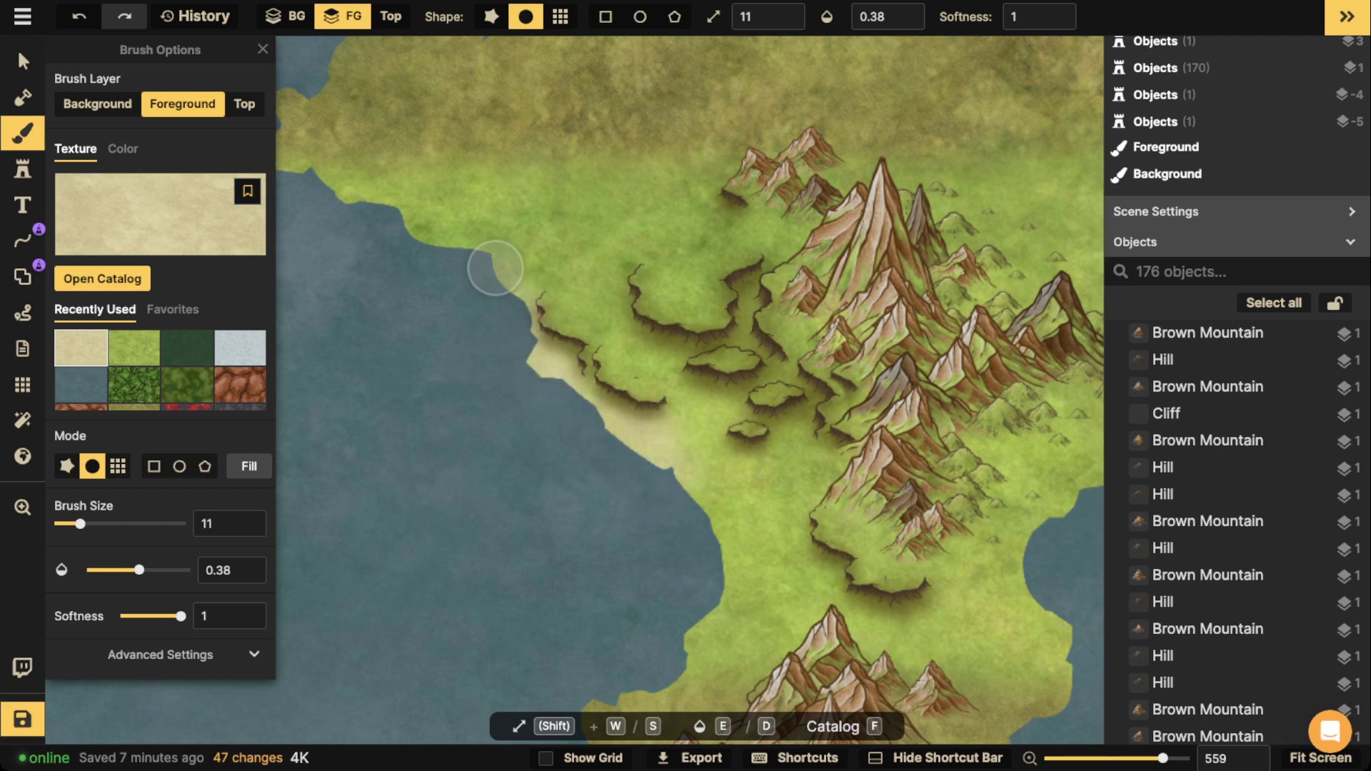
{"action": "left_click", "coordinate": [497, 269]}
{"action": "left_click", "coordinate": [507, 275]}
{"action": "left_click", "coordinate": [510, 285]}
{"action": "left_click", "coordinate": [662, 448]}
{"action": "left_click", "coordinate": [665, 473]}
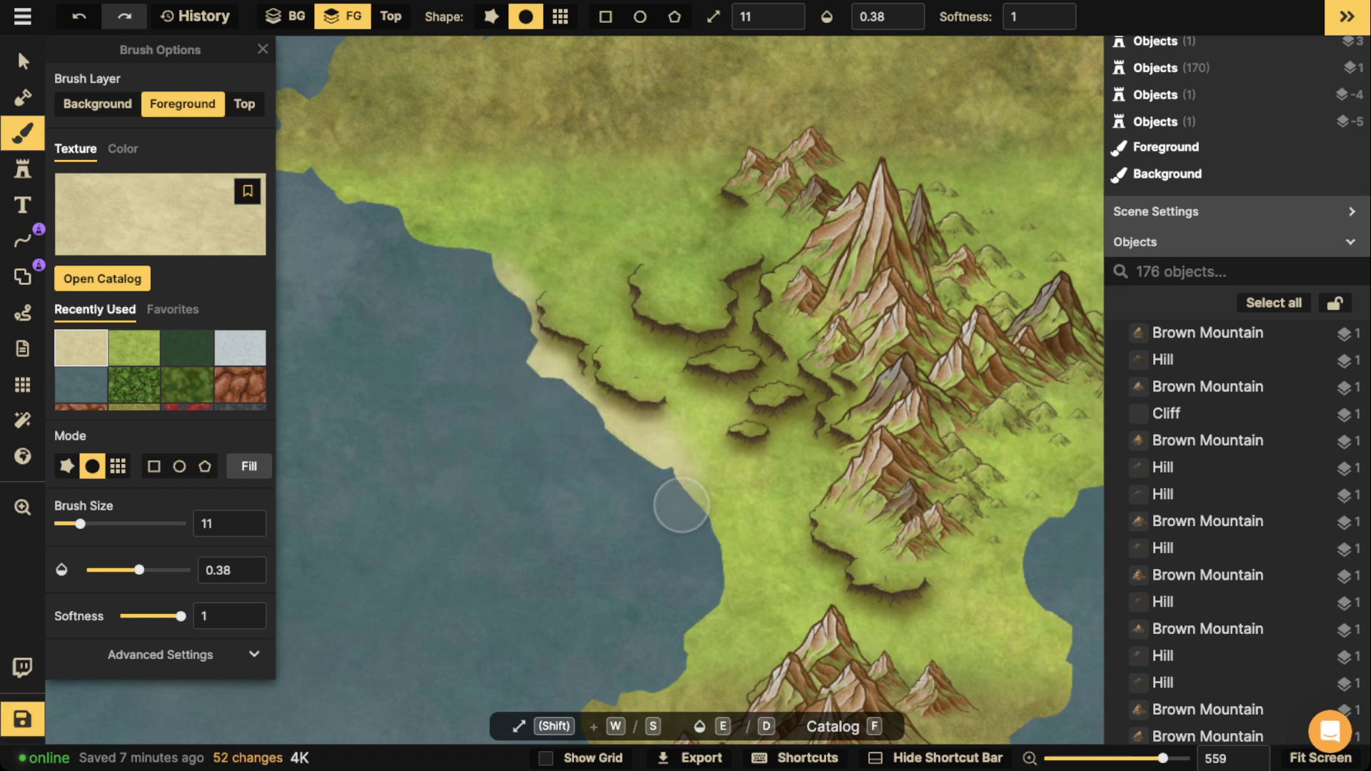
{"action": "left_click", "coordinate": [682, 505]}
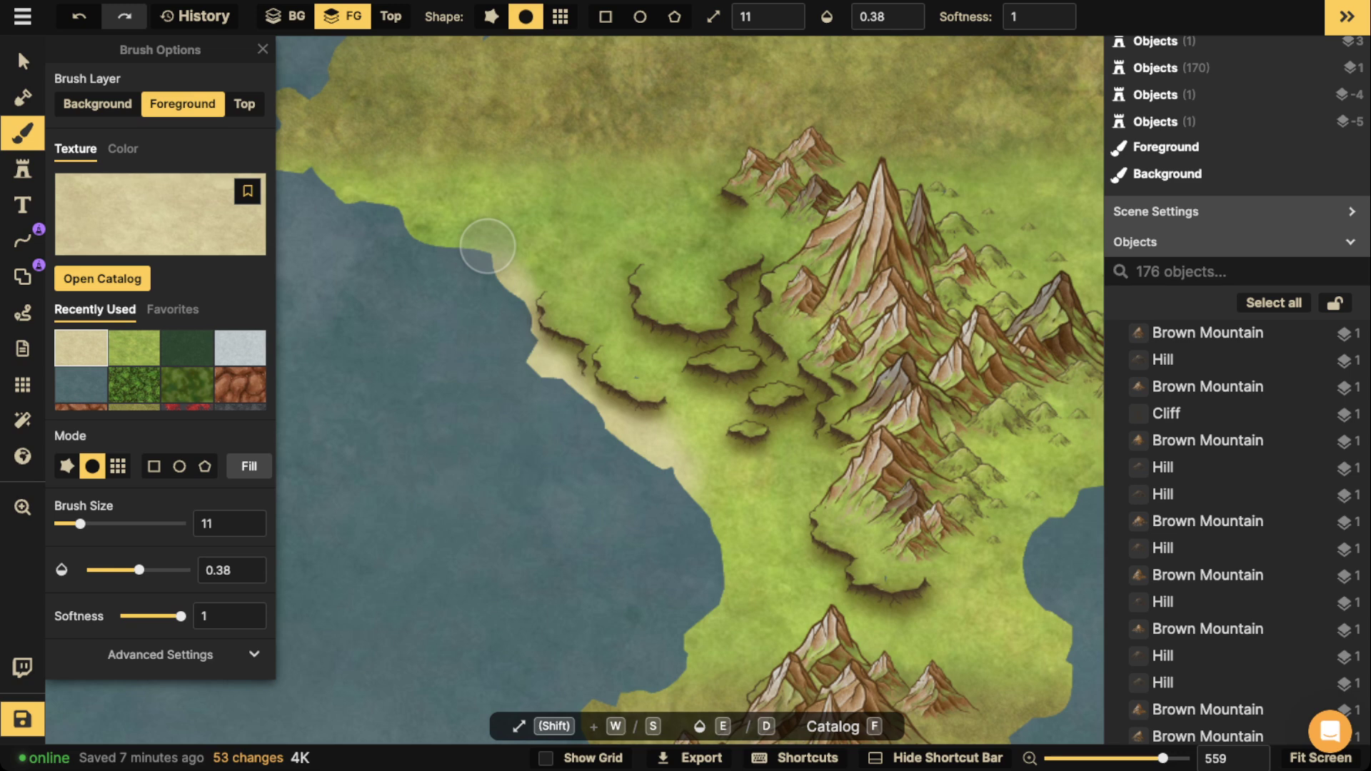
Paint sand along the southern peninsula's south shore, below and just east of its small cliff.
{"action": "scroll", "coordinate": [487, 247], "scroll_direction": "down", "scroll_amount": 3}
{"action": "key", "text": "v"}
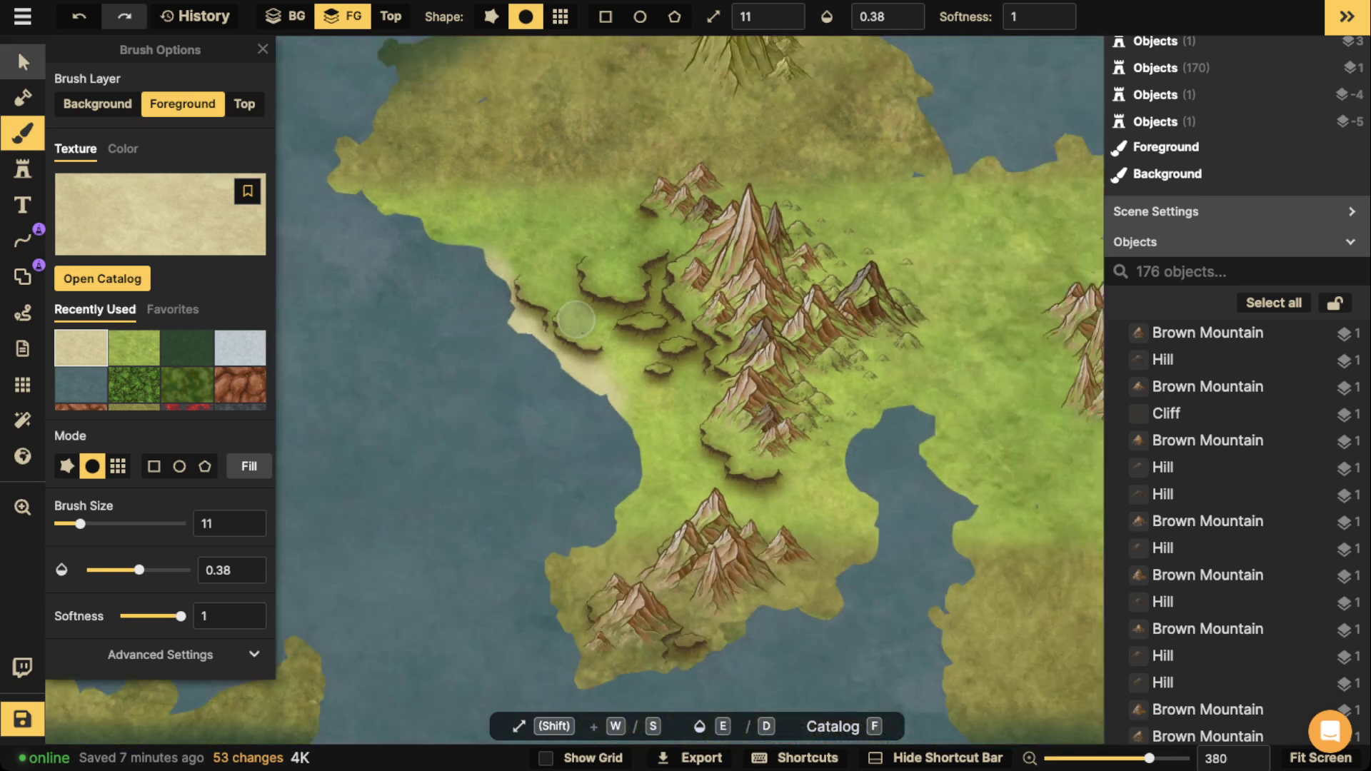
{"action": "scroll", "coordinate": [577, 293], "scroll_direction": "down", "scroll_amount": 4}
{"action": "left_click_drag", "start_coordinate": [797, 359], "coordinate": [773, 305]}
{"action": "key", "text": "b"}
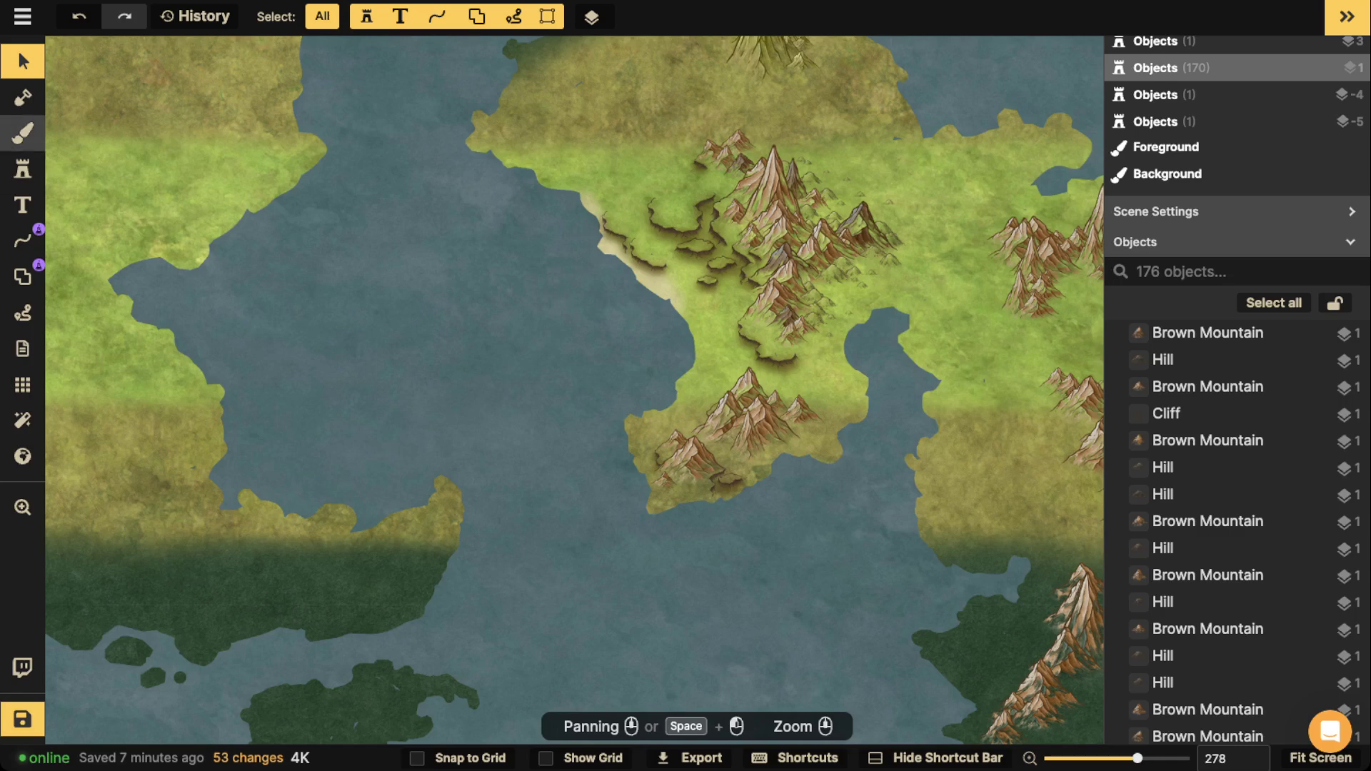
{"action": "left_click", "coordinate": [724, 494]}
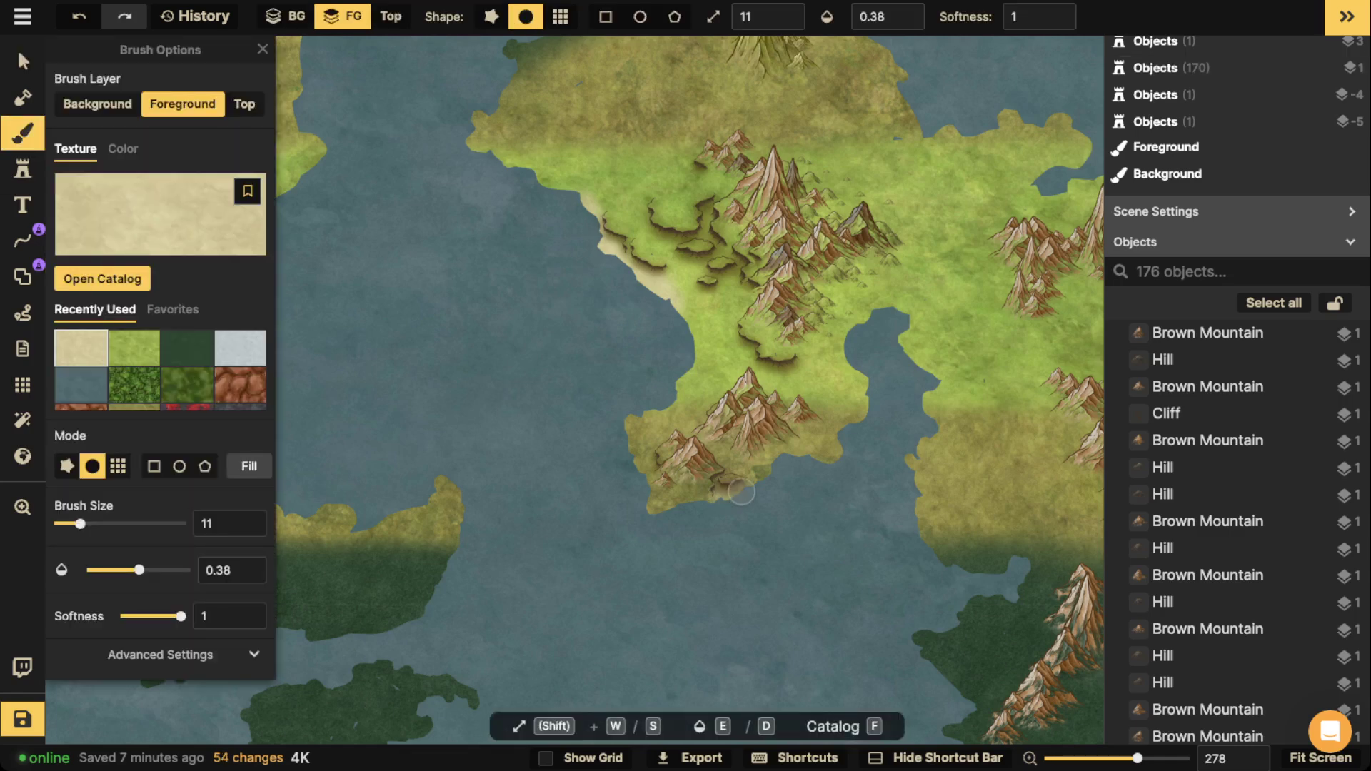
{"action": "left_click", "coordinate": [730, 494]}
{"action": "left_click", "coordinate": [738, 492]}
{"action": "left_click", "coordinate": [744, 491]}
{"action": "left_click", "coordinate": [747, 489]}
{"action": "left_click", "coordinate": [751, 487]}
{"action": "left_click", "coordinate": [760, 475]}
{"action": "left_click", "coordinate": [761, 472]}
{"action": "left_click", "coordinate": [758, 473]}
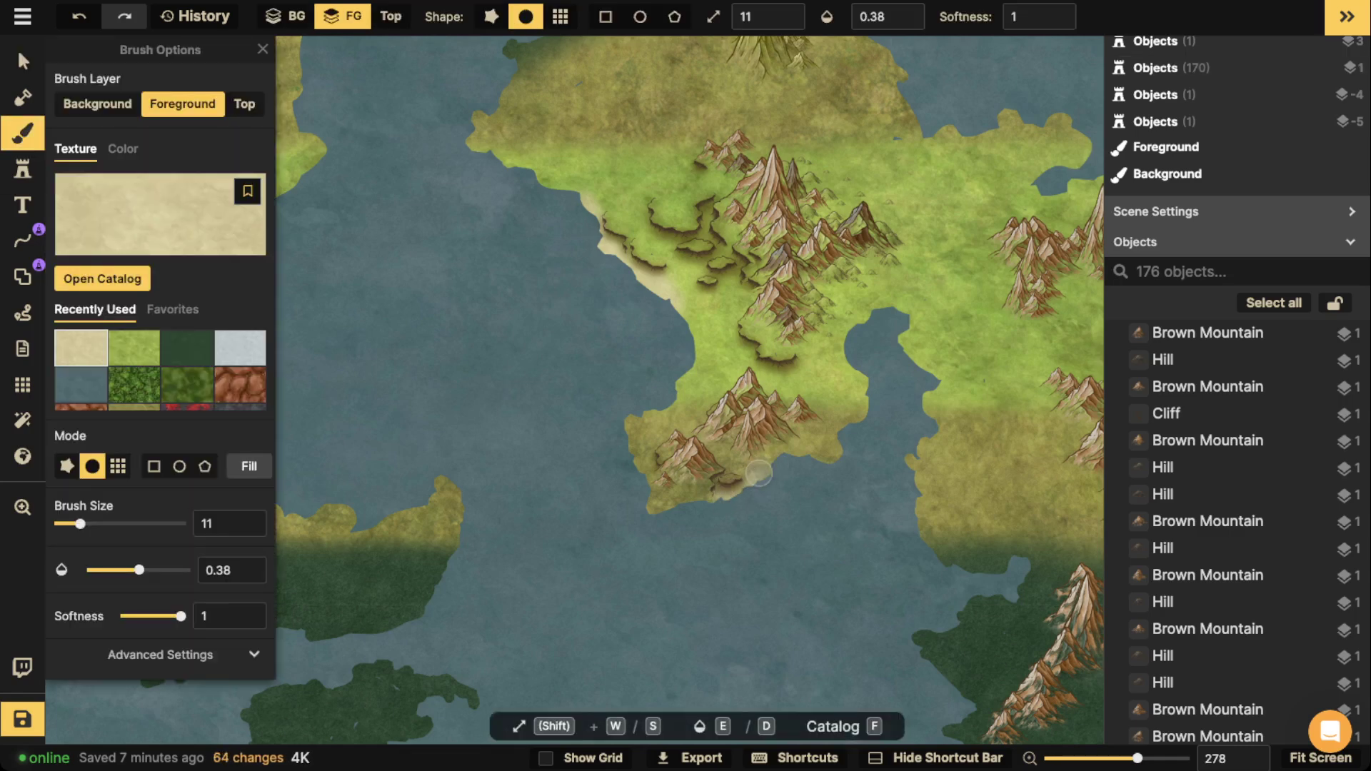
Build up the sand around the southern peninsula's cliff and extend the beach northeast along the shore.
{"action": "left_click", "coordinate": [734, 498]}
{"action": "left_click", "coordinate": [719, 501]}
{"action": "left_click", "coordinate": [719, 507]}
{"action": "left_click", "coordinate": [747, 495]}
{"action": "left_click", "coordinate": [757, 489]}
{"action": "left_click", "coordinate": [760, 486]}
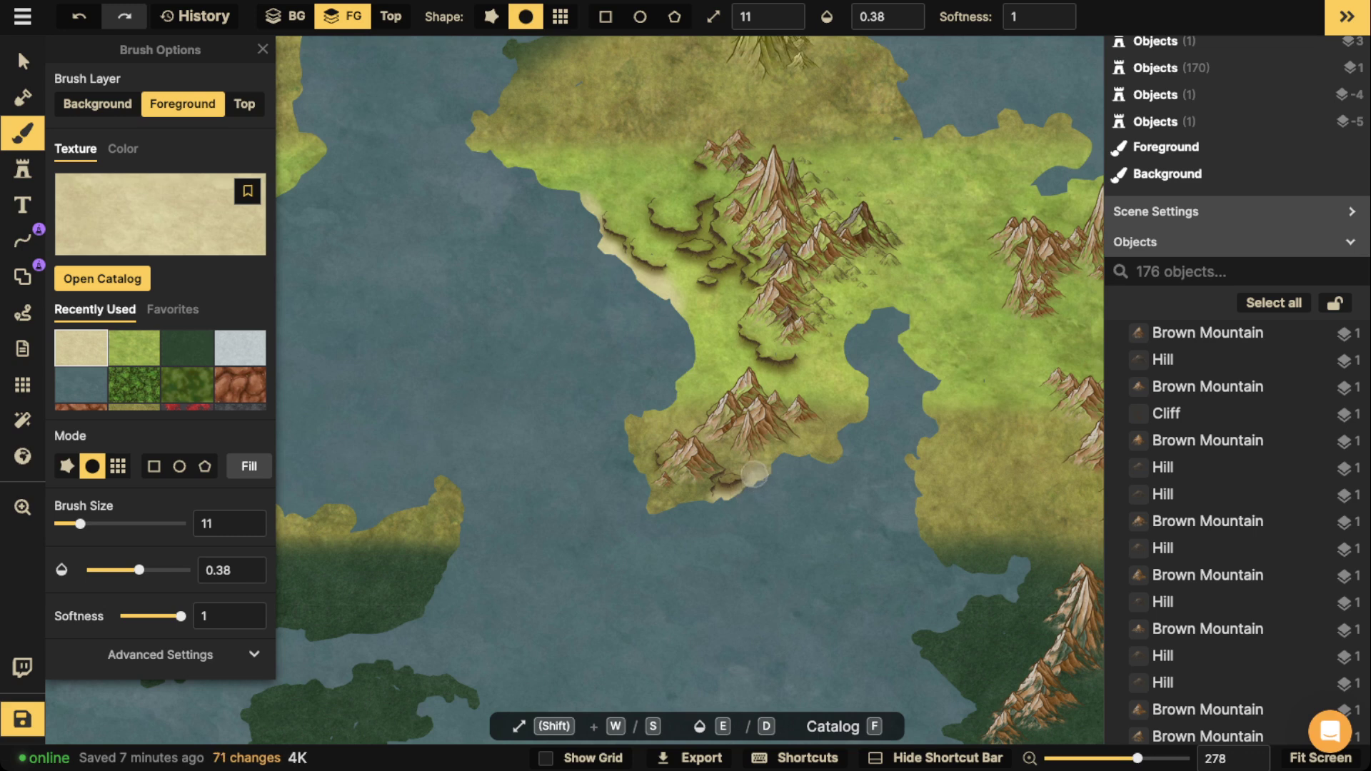
{"action": "left_click", "coordinate": [761, 484]}
{"action": "left_click", "coordinate": [770, 479]}
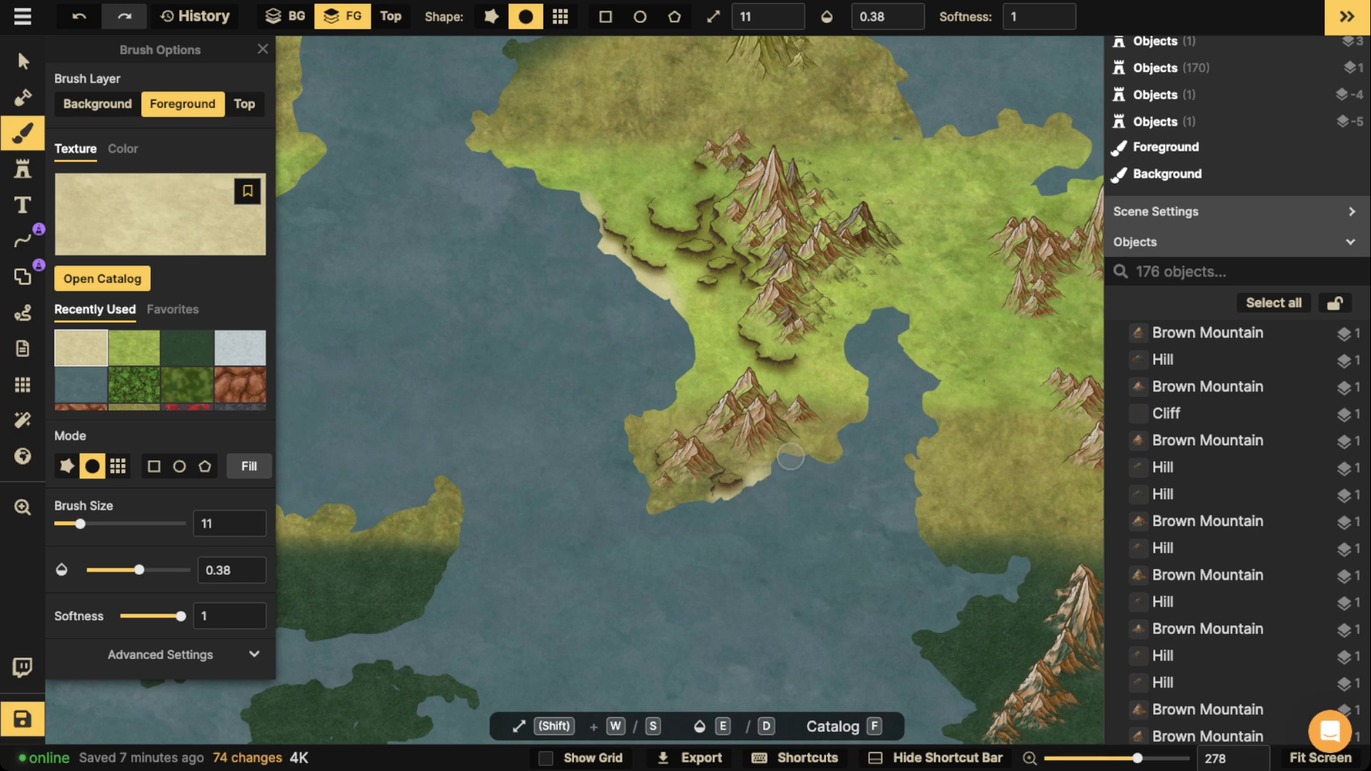
{"action": "scroll", "coordinate": [510, 275], "scroll_direction": "down", "scroll_amount": 3}
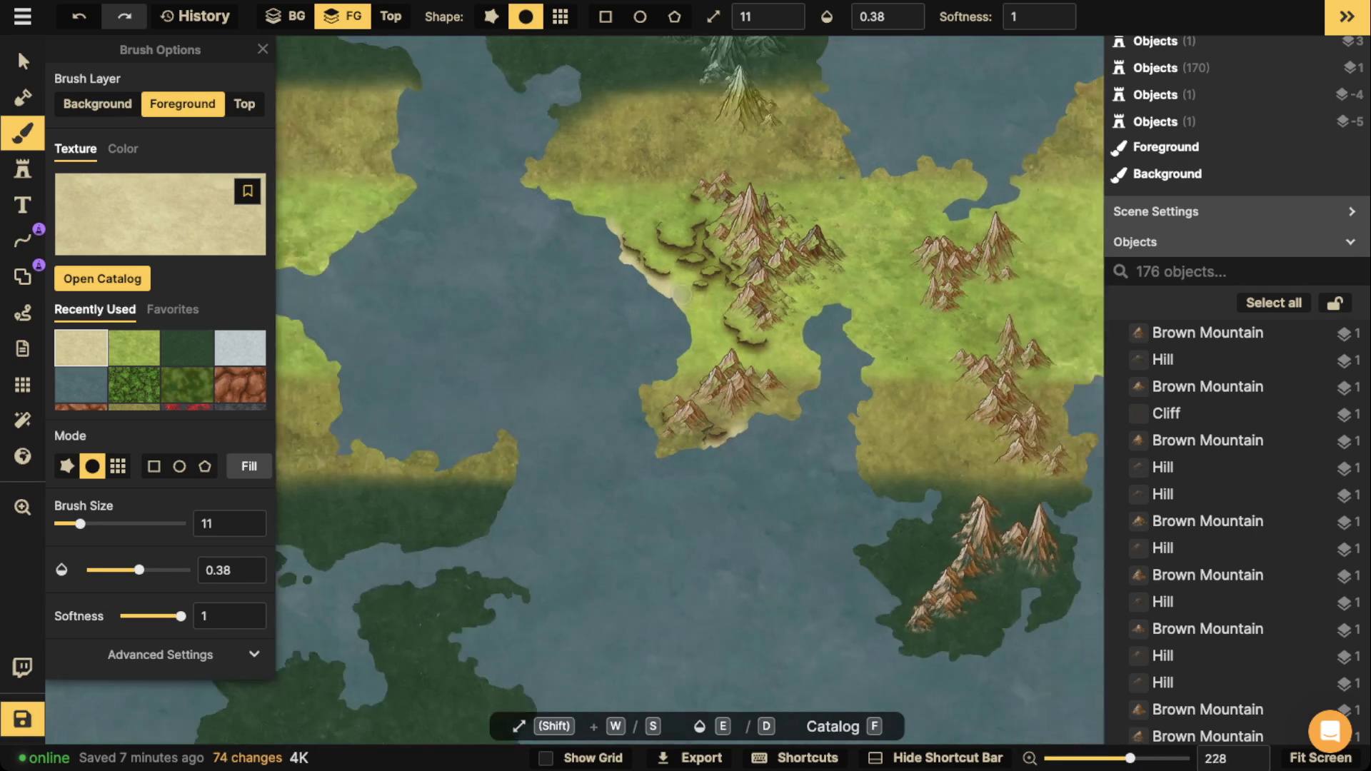
{"action": "left_click", "coordinate": [22, 61]}
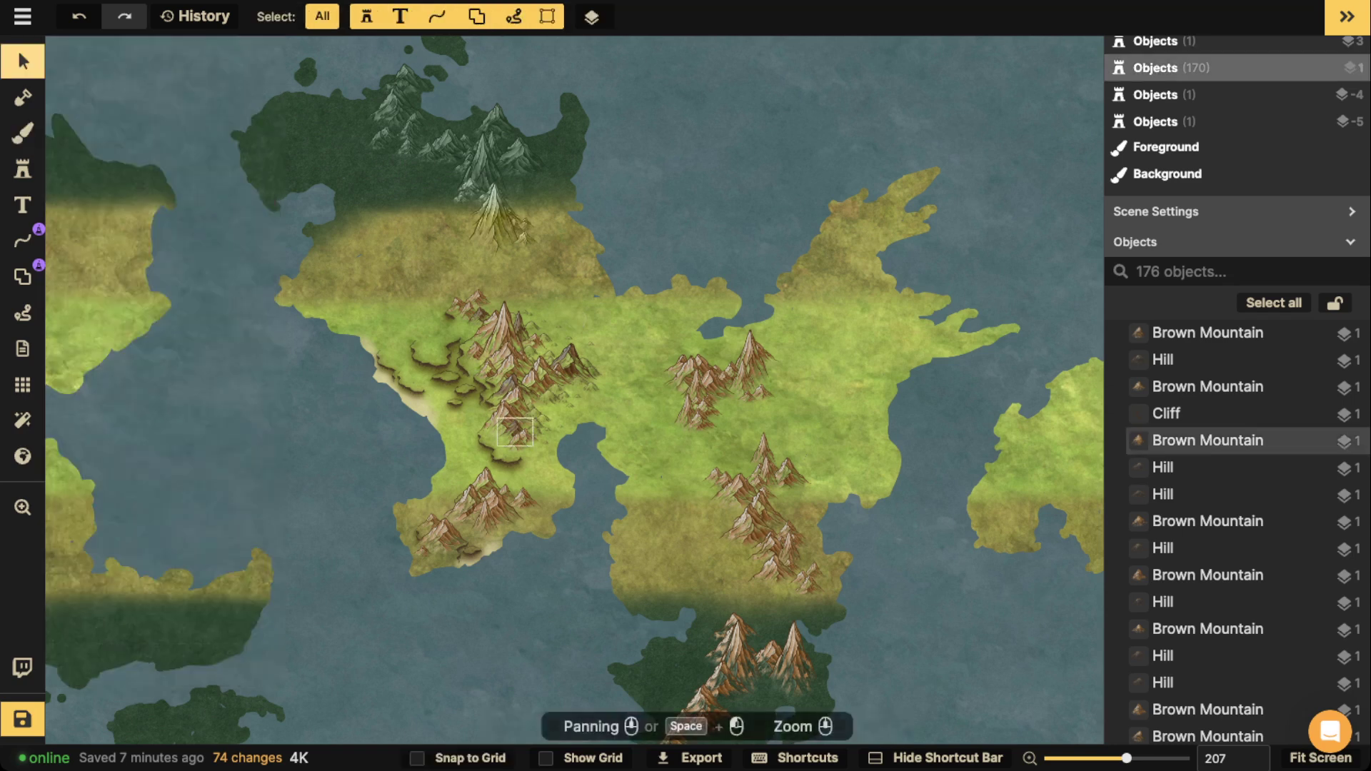
{"action": "scroll", "coordinate": [521, 433], "scroll_direction": "up", "scroll_amount": 2}
{"action": "left_click_drag", "start_coordinate": [521, 433], "coordinate": [579, 446]}
{"action": "scroll", "coordinate": [592, 444], "scroll_direction": "up", "scroll_amount": 5}
{"action": "left_click", "coordinate": [622, 402]}
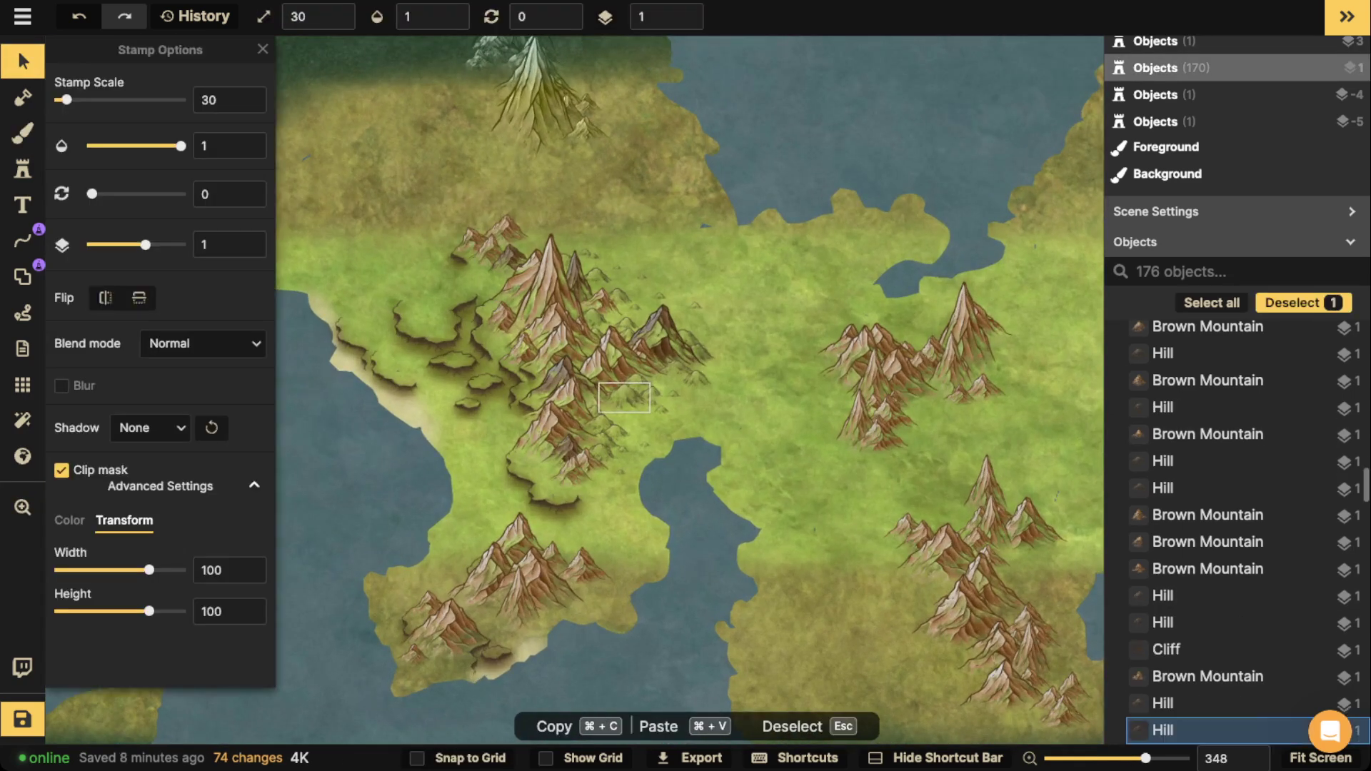
{"action": "key", "text": "Escape"}
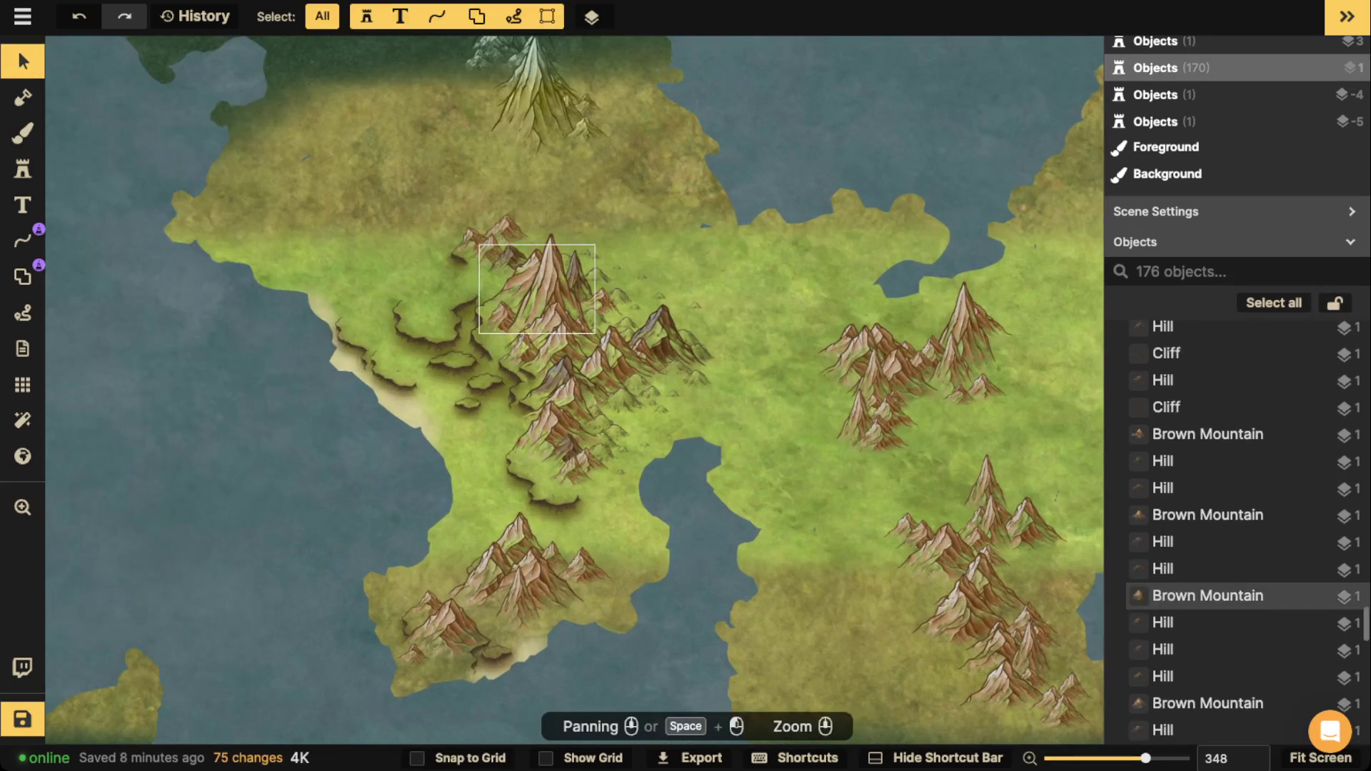
{"action": "left_click_drag", "start_coordinate": [452, 214], "coordinate": [667, 480]}
{"action": "scroll", "coordinate": [691, 454], "scroll_direction": "up", "scroll_amount": 4}
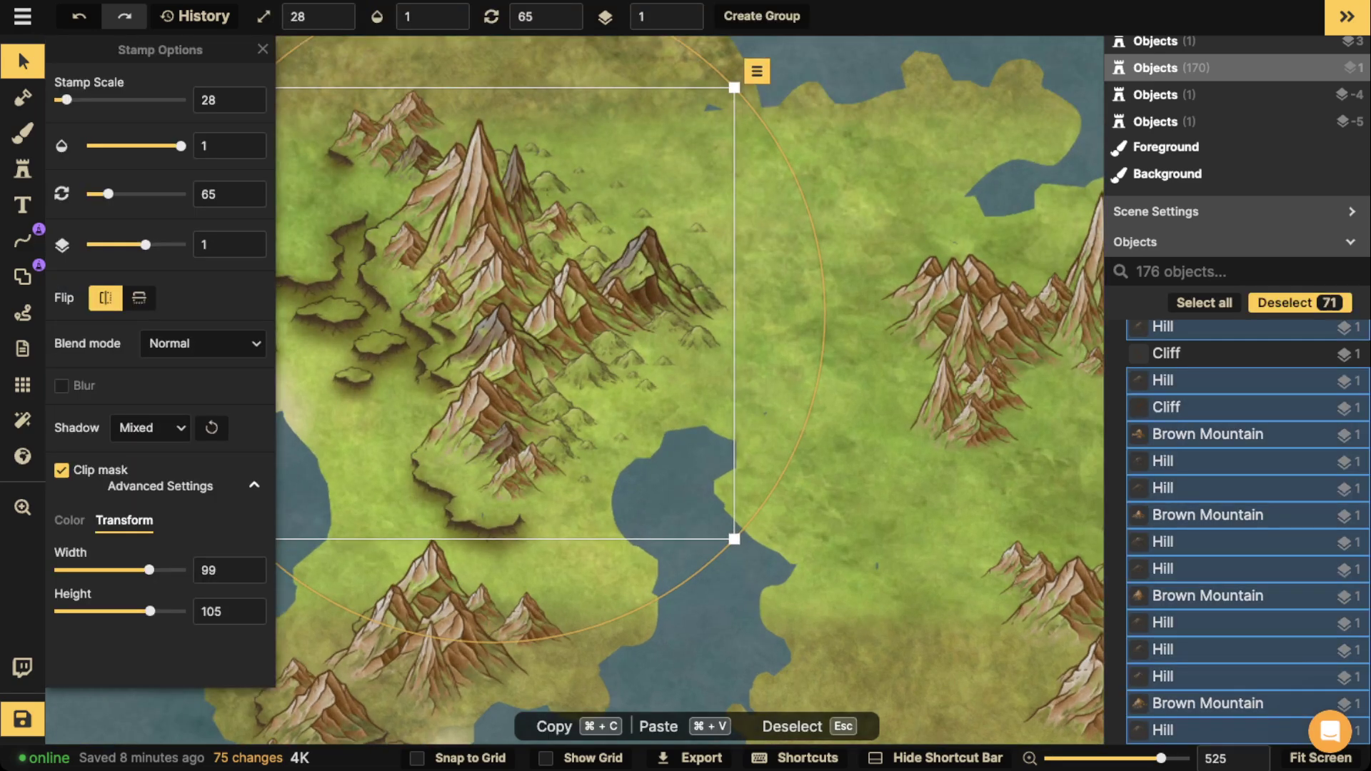
{"action": "key", "text": "space"}
{"action": "left_click_drag", "start_coordinate": [474, 297], "coordinate": [565, 326]}
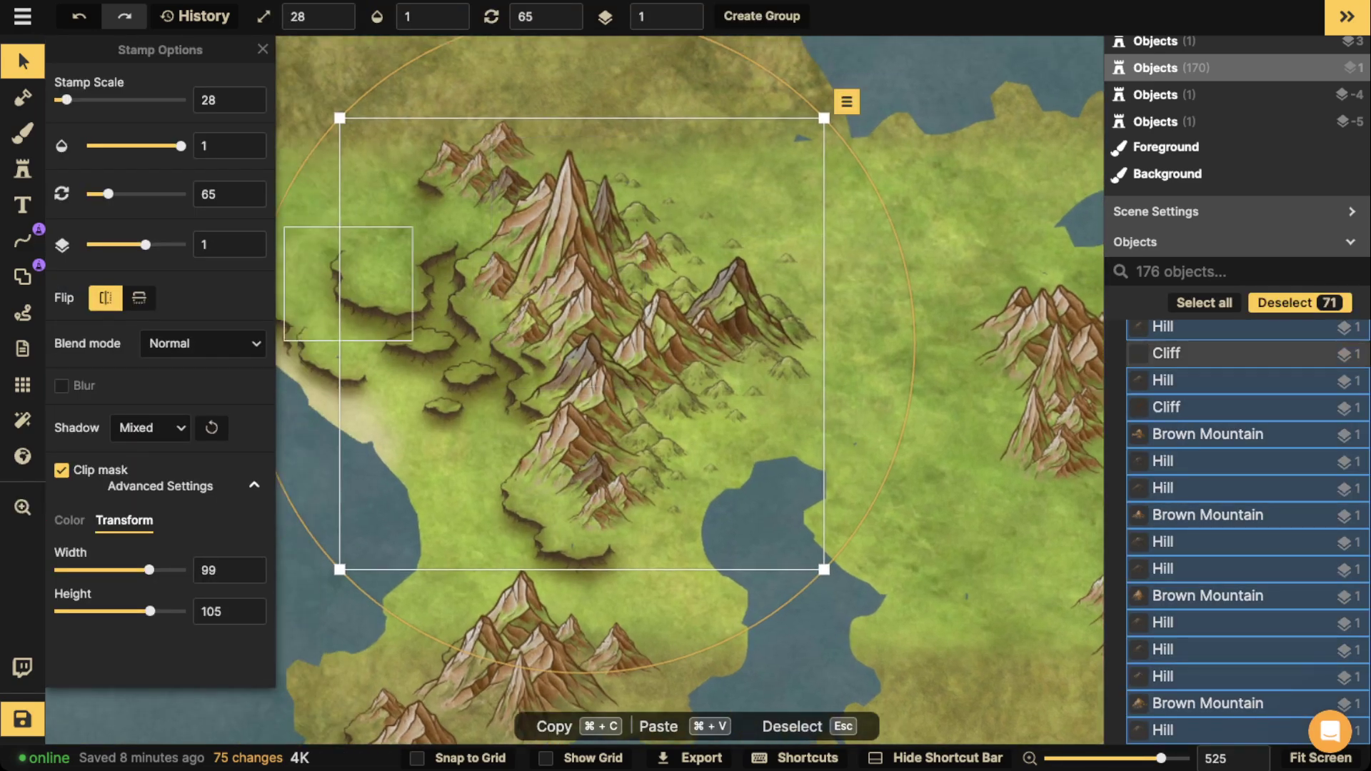
{"action": "scroll", "coordinate": [600, 312], "scroll_direction": "down", "scroll_amount": 5}
{"action": "key", "text": "Escape"}
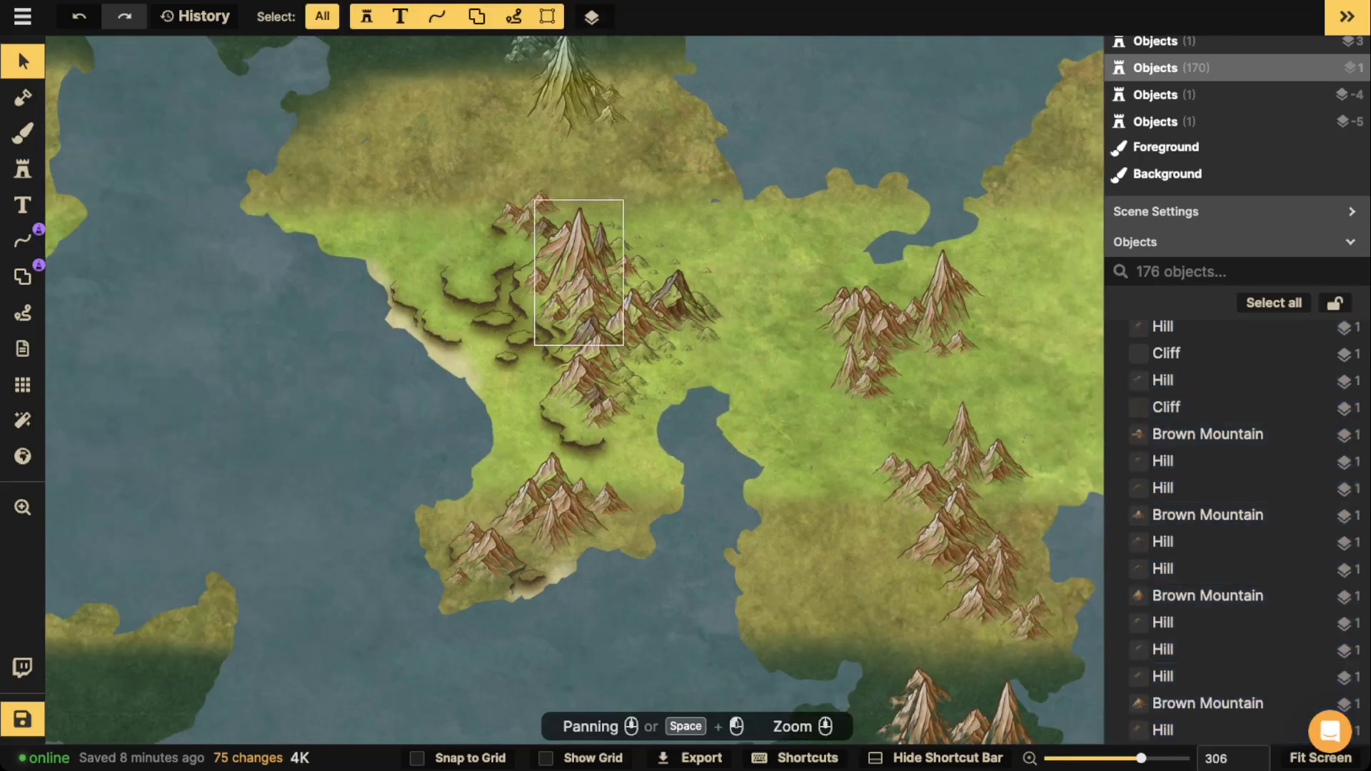
{"action": "left_click", "coordinate": [573, 225]}
{"action": "scroll", "coordinate": [574, 220], "scroll_direction": "up", "scroll_amount": 3}
{"action": "key", "text": "Escape"}
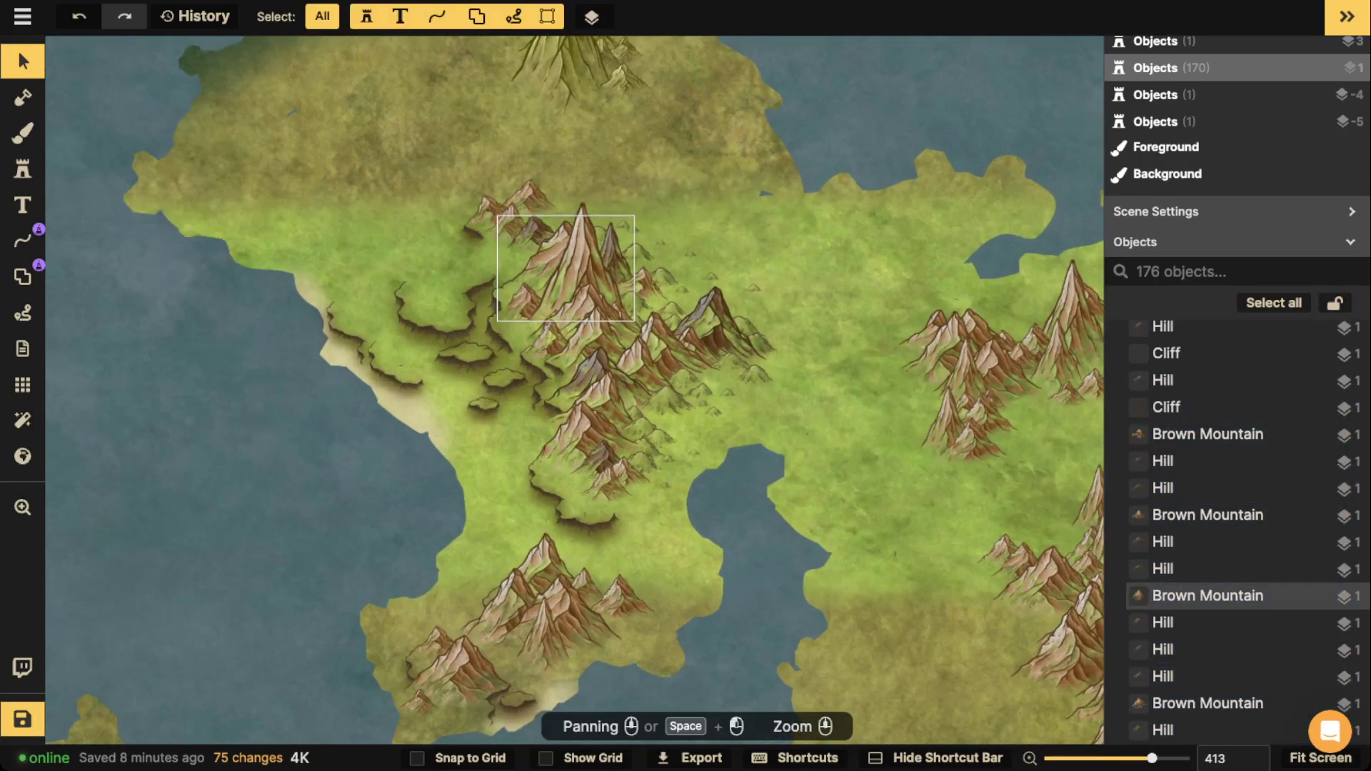
{"action": "left_click", "coordinate": [559, 250]}
{"action": "key", "text": "Escape"}
Select all Brown Mountain stamps starting from the main range's tallest peak, and give them a Custom Object Shadow.
{"action": "left_click", "coordinate": [581, 247]}
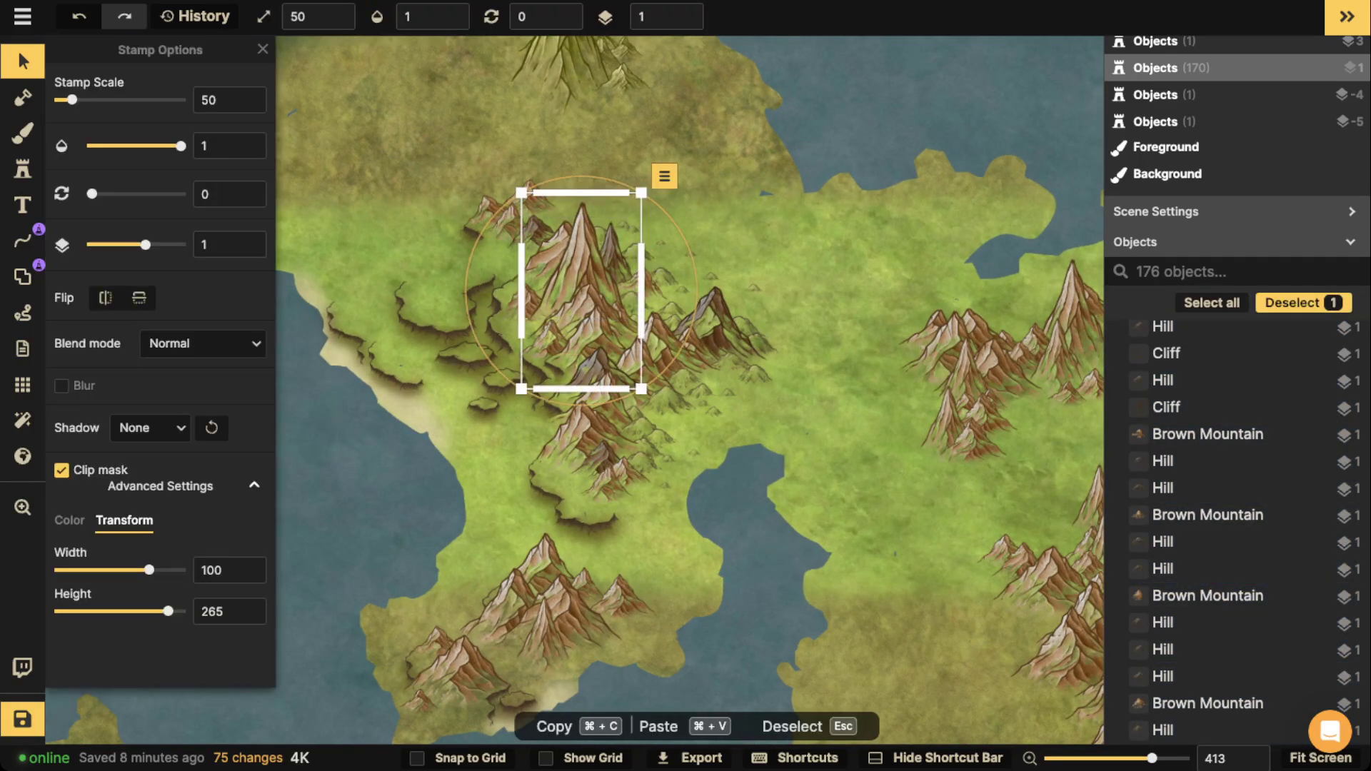
{"action": "left_click", "coordinate": [664, 176]}
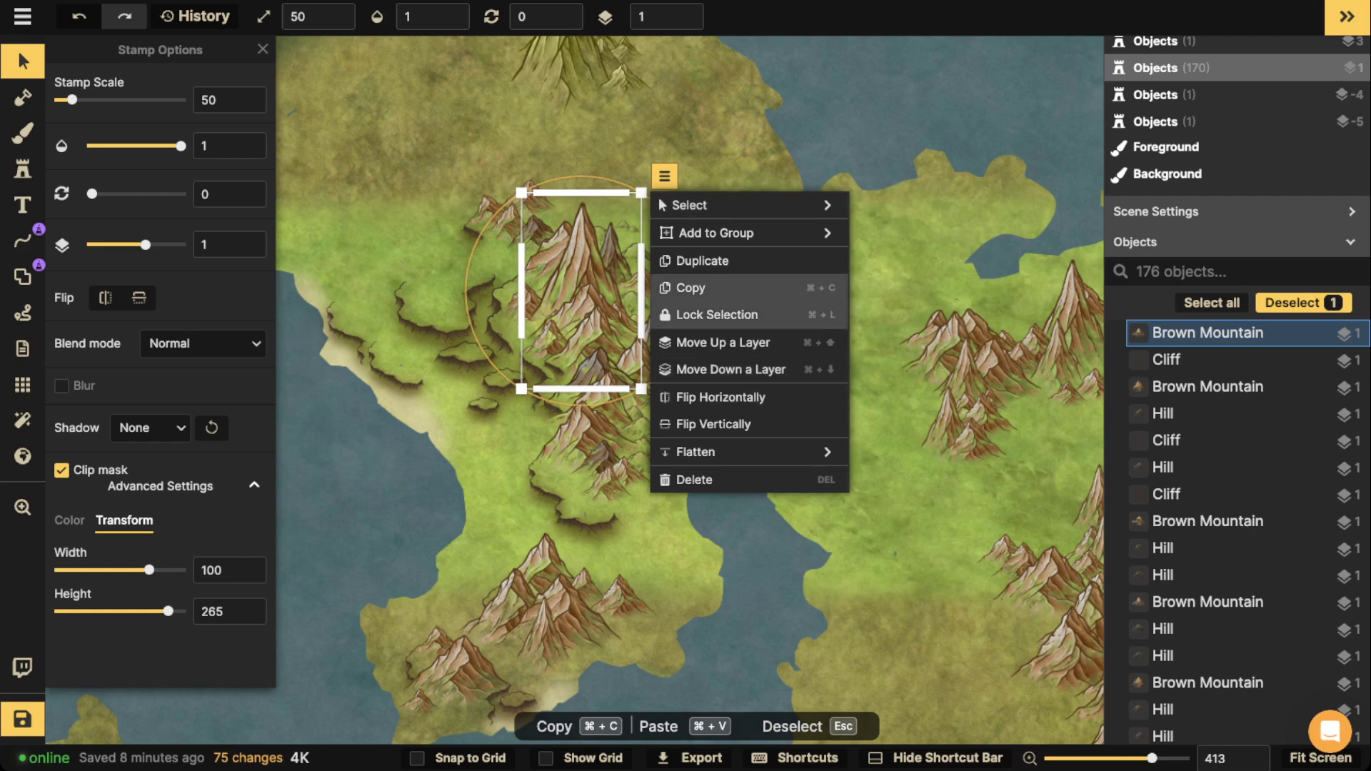
{"action": "mouse_move", "coordinate": [742, 205]}
{"action": "left_click", "coordinate": [921, 314]}
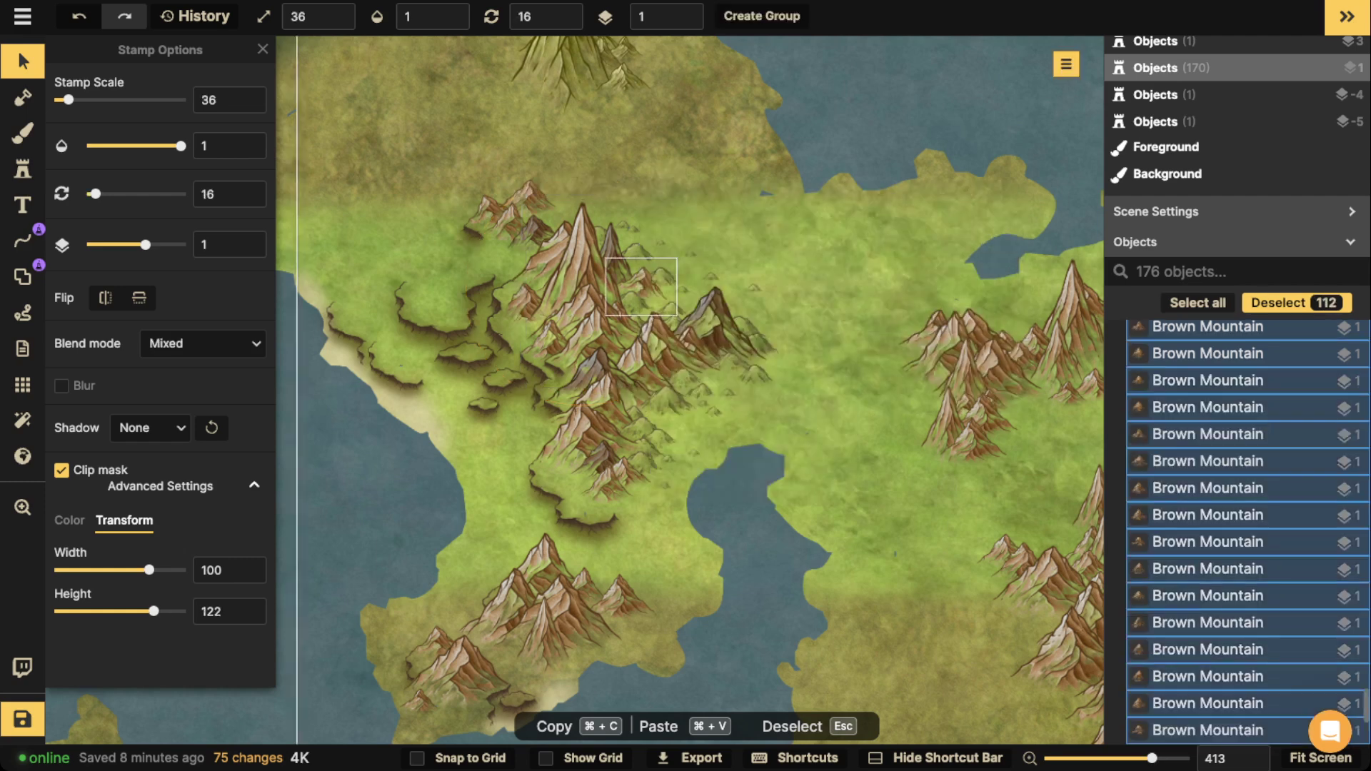
{"action": "scroll", "coordinate": [633, 292], "scroll_direction": "down", "scroll_amount": 3}
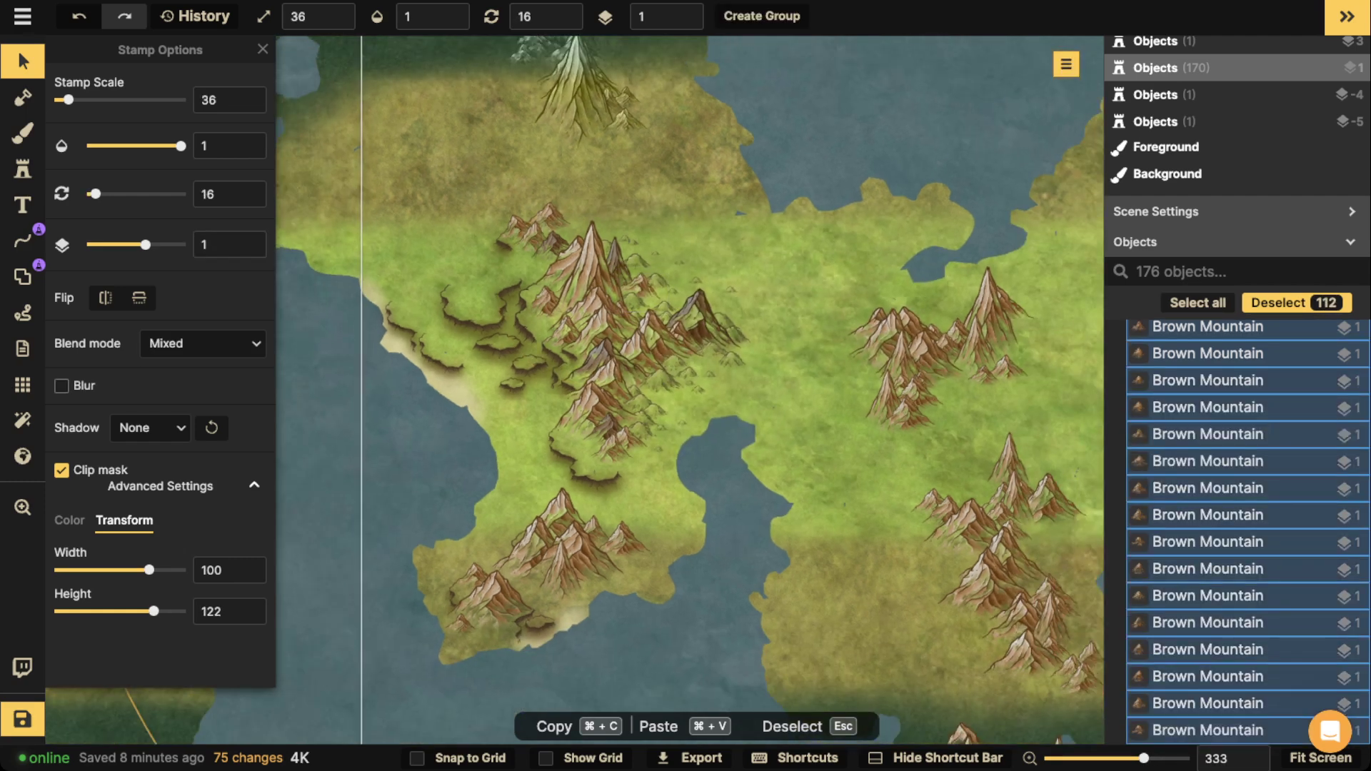
{"action": "left_click", "coordinate": [150, 428]}
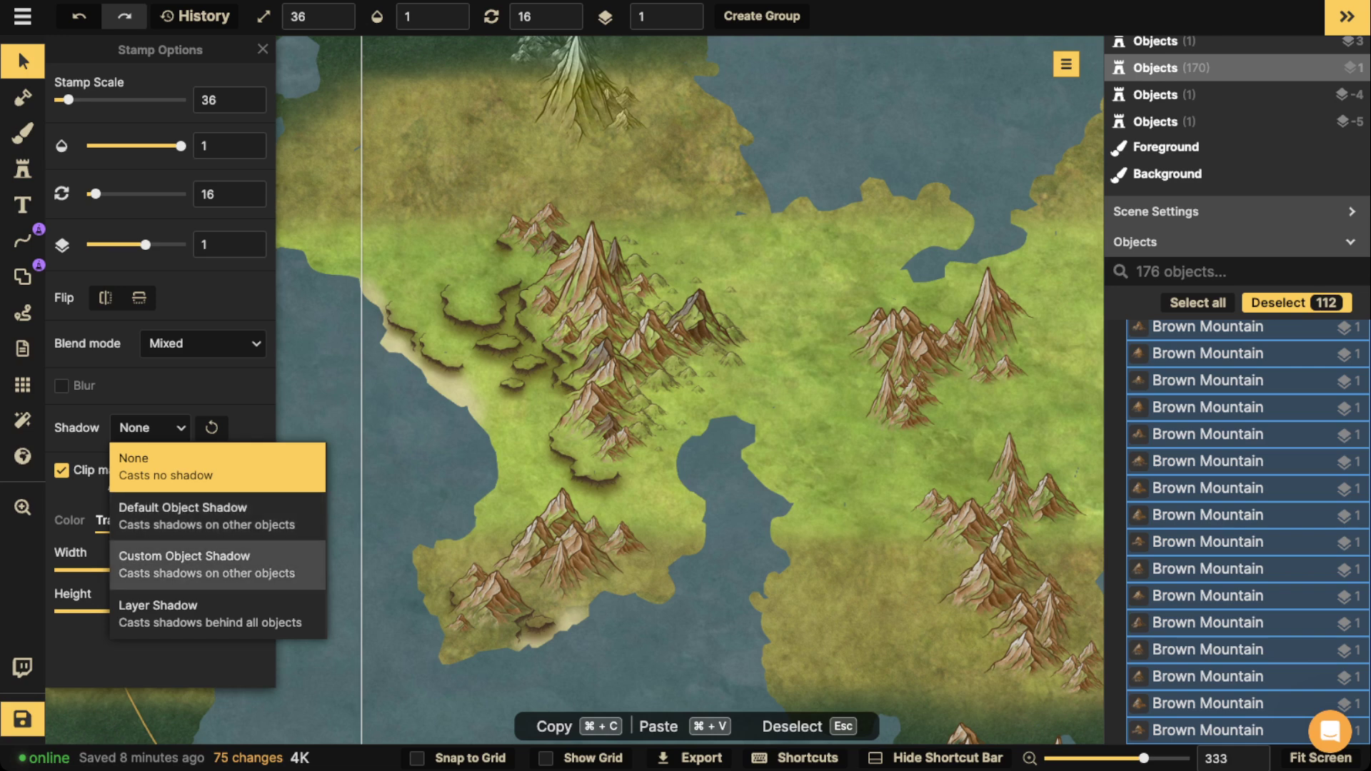
{"action": "left_click", "coordinate": [207, 564]}
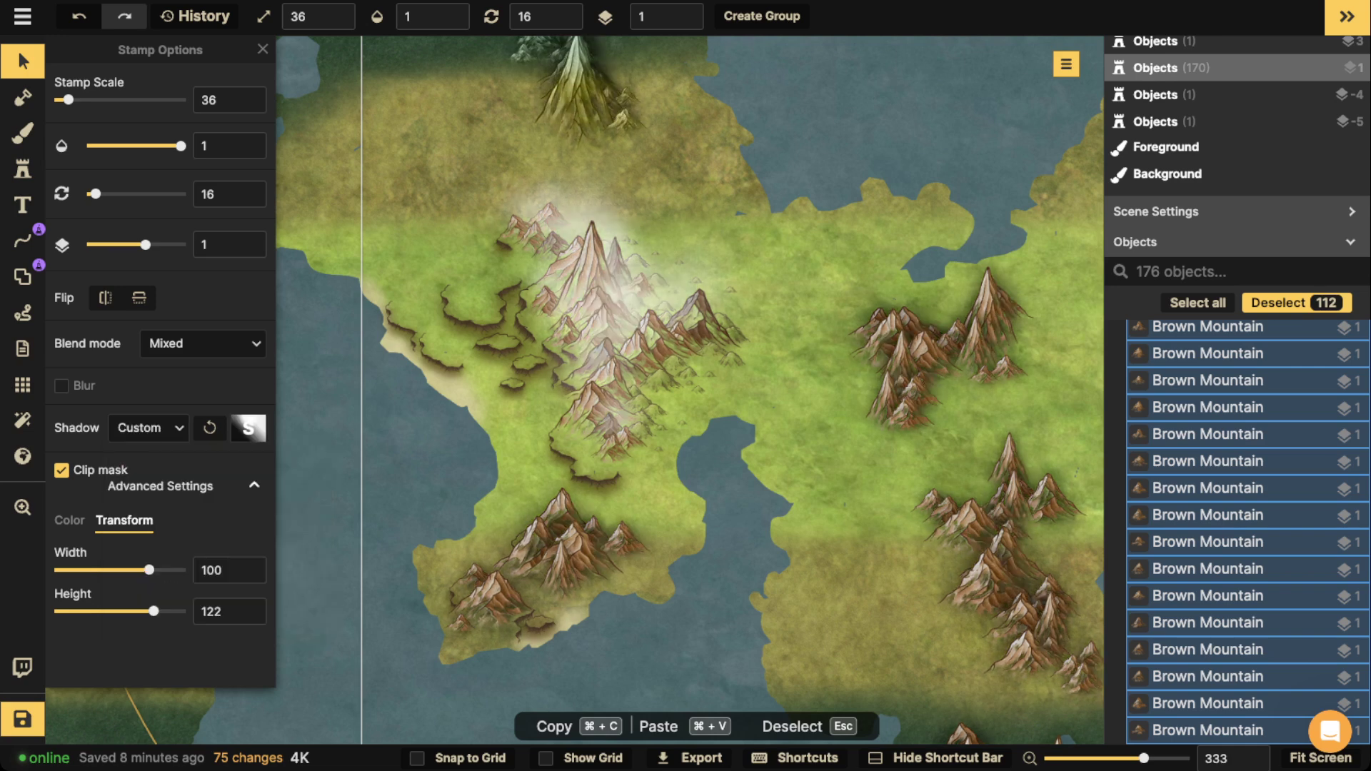
Give the selected mountains a Custom Object Shadow coloured 2c1700, with blur 15.9, horizontal offset -0.7 and vertical offset 11.2.
{"action": "left_click", "coordinate": [150, 428]}
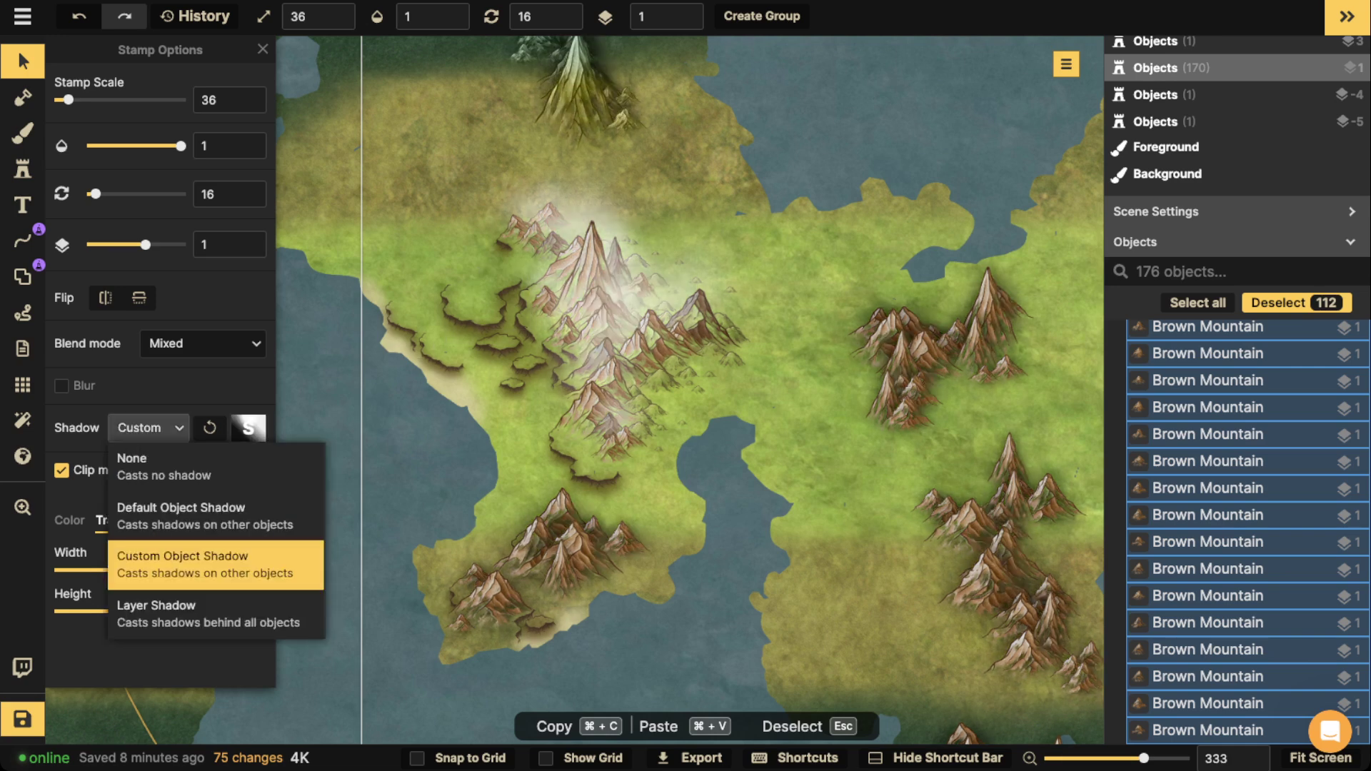
{"action": "left_click", "coordinate": [207, 515]}
{"action": "left_click", "coordinate": [150, 428]}
{"action": "left_click", "coordinate": [207, 564]}
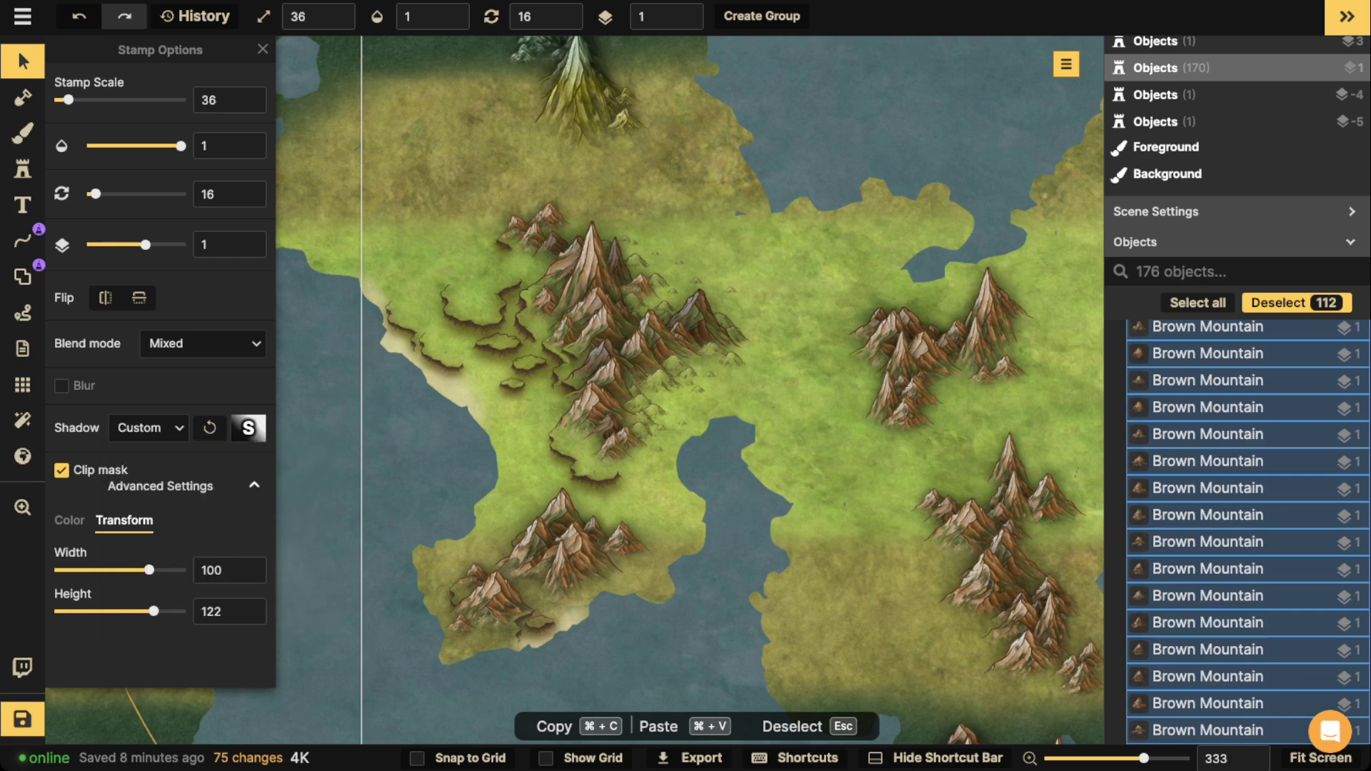
{"action": "left_click", "coordinate": [248, 428]}
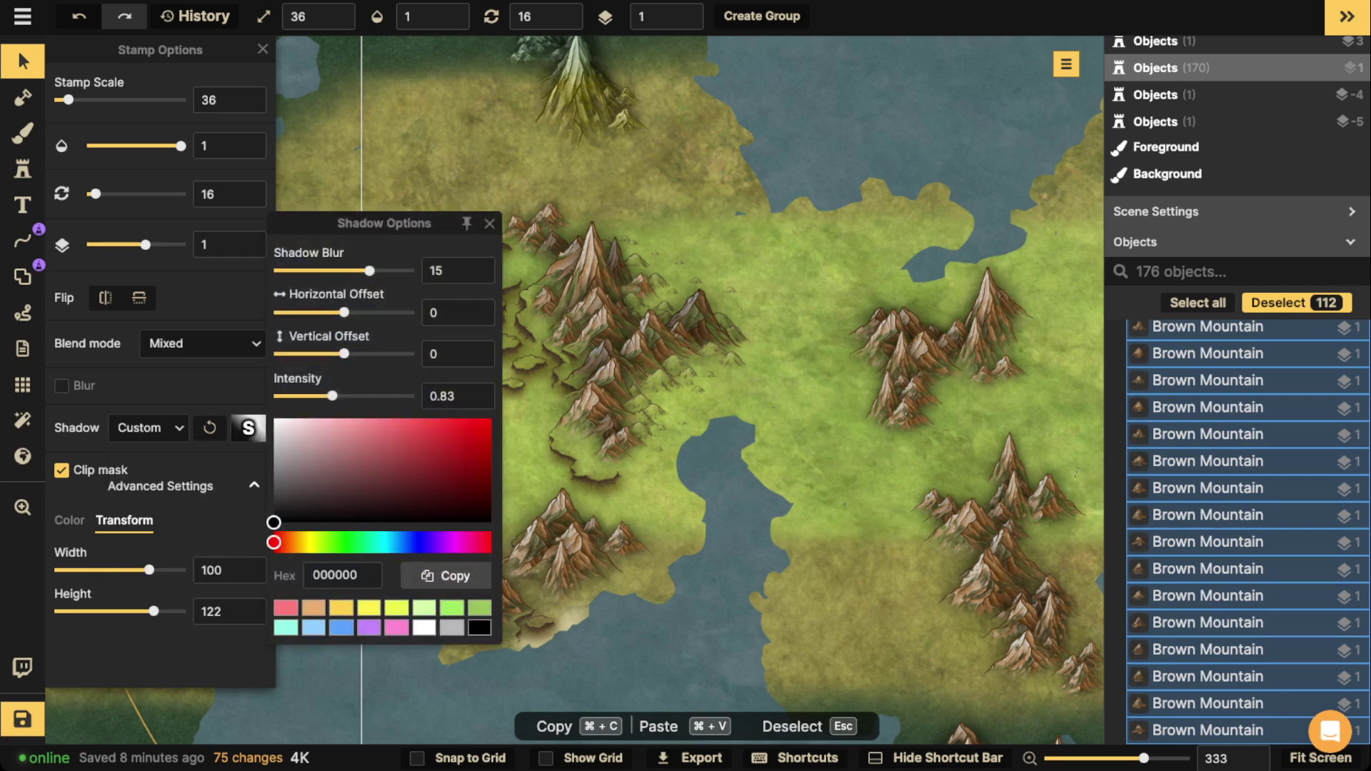
{"action": "left_click_drag", "start_coordinate": [389, 427], "coordinate": [492, 499]}
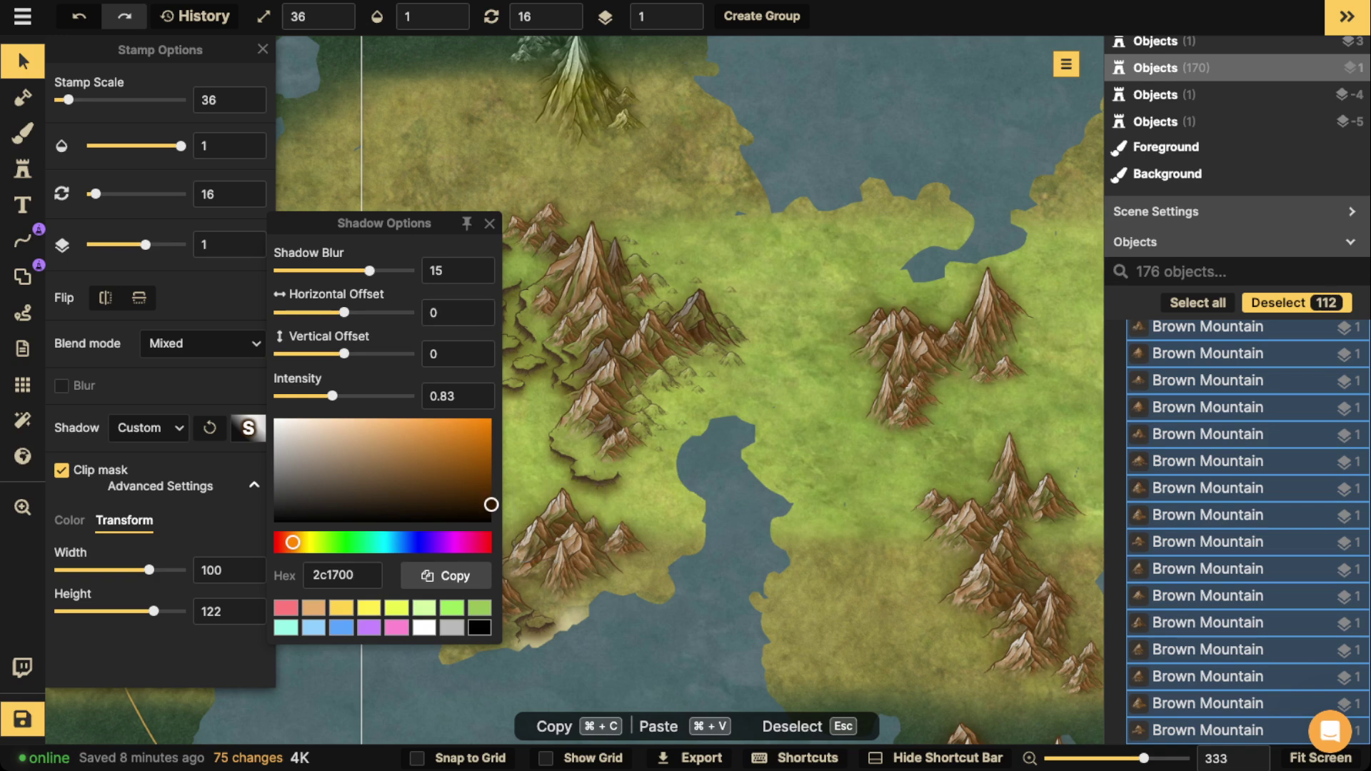
{"action": "left_click_drag", "start_coordinate": [344, 353], "coordinate": [352, 354]}
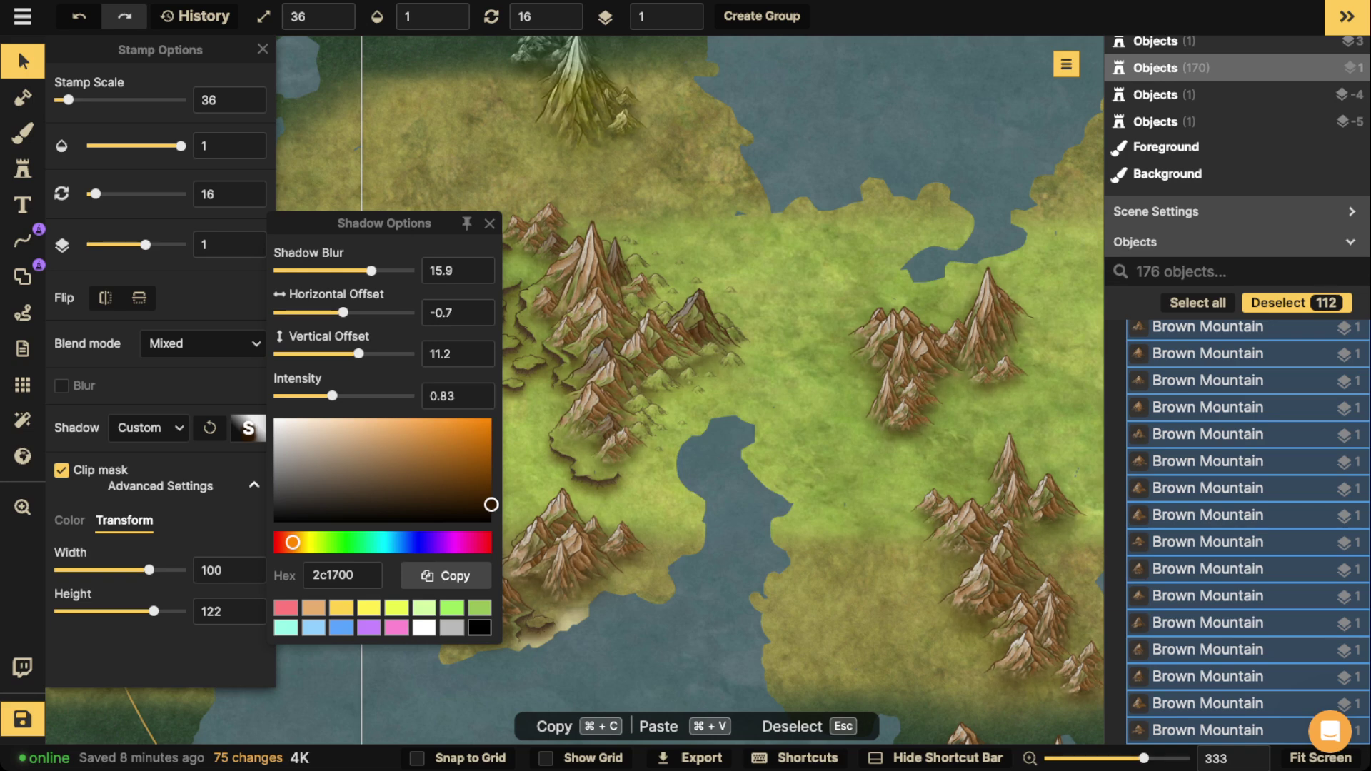
{"action": "scroll", "coordinate": [750, 336], "scroll_direction": "up", "scroll_amount": 2}
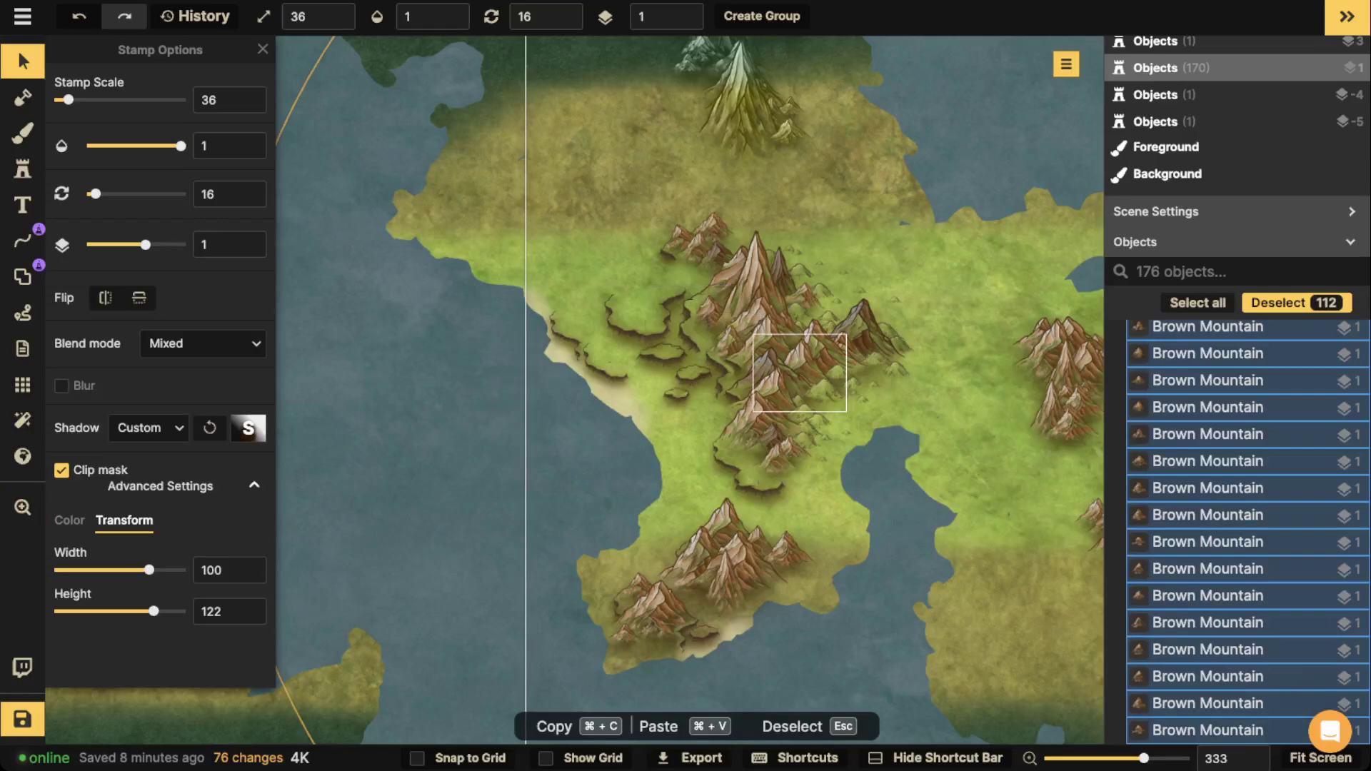
{"action": "key", "text": "Escape"}
Select all Hill stamps like the one east of the main range and set their blend mode to Luminosity.
{"action": "scroll", "coordinate": [785, 350], "scroll_direction": "up", "scroll_amount": 3}
{"action": "left_click", "coordinate": [684, 387]}
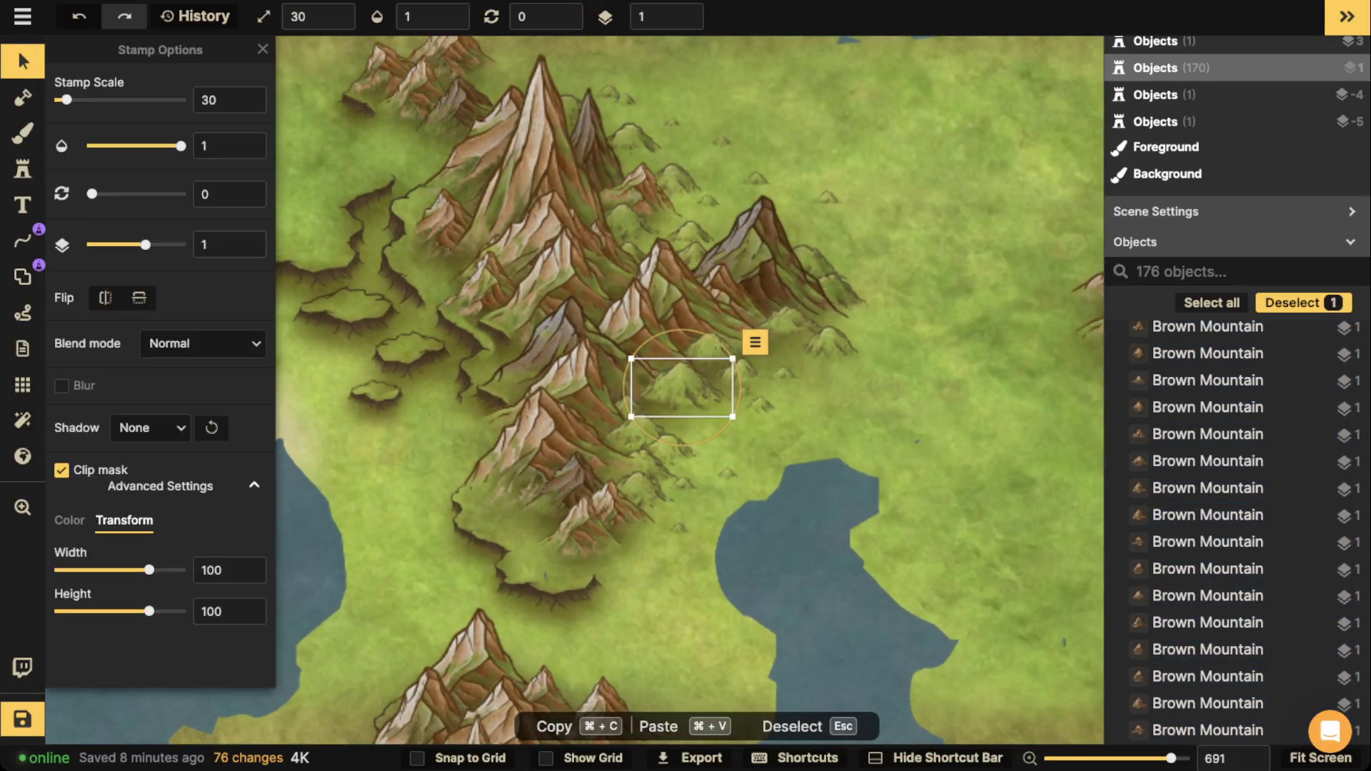
{"action": "left_click", "coordinate": [767, 337]}
{"action": "mouse_move", "coordinate": [843, 367]}
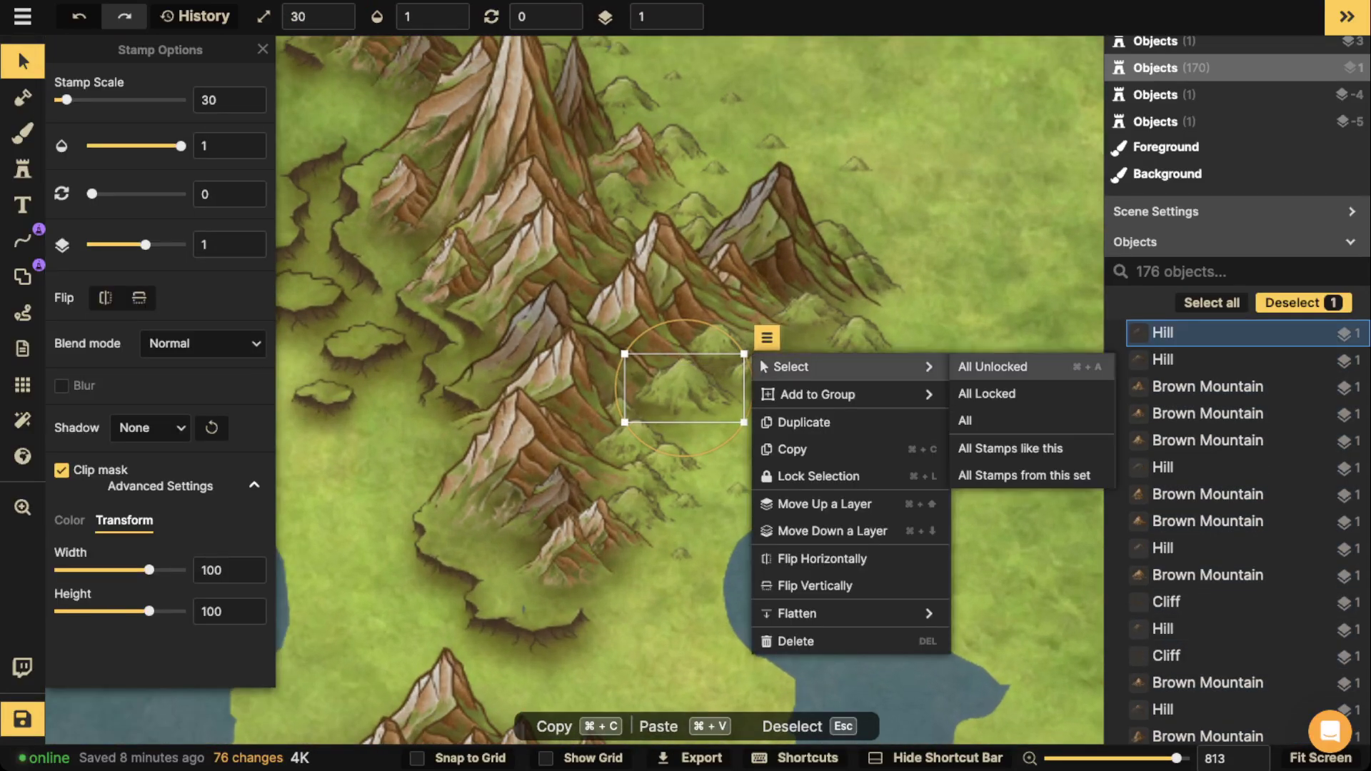
{"action": "left_click", "coordinate": [1011, 449]}
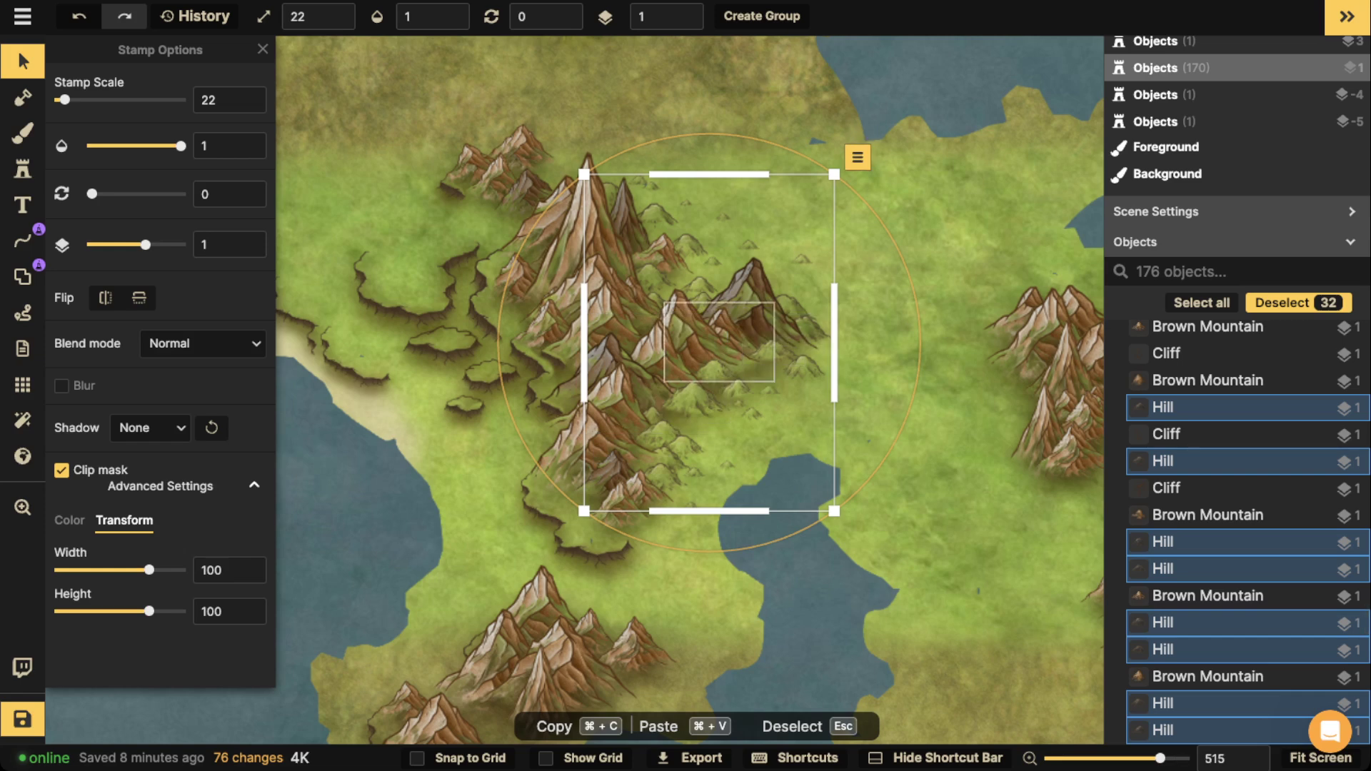
{"action": "left_click", "coordinate": [203, 343]}
{"action": "scroll", "coordinate": [143, 500], "scroll_direction": "down", "scroll_amount": 5}
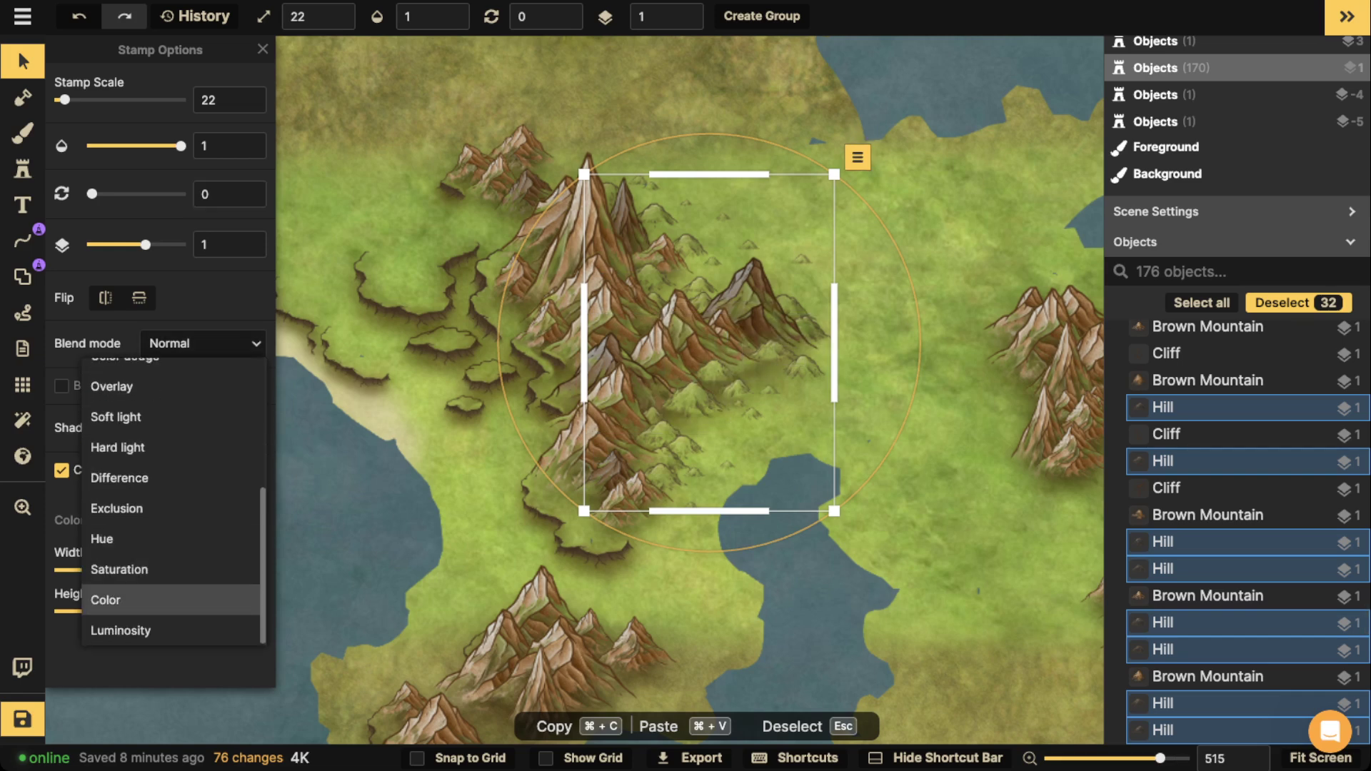
{"action": "key", "text": "Down"}
{"action": "key", "text": "Return"}
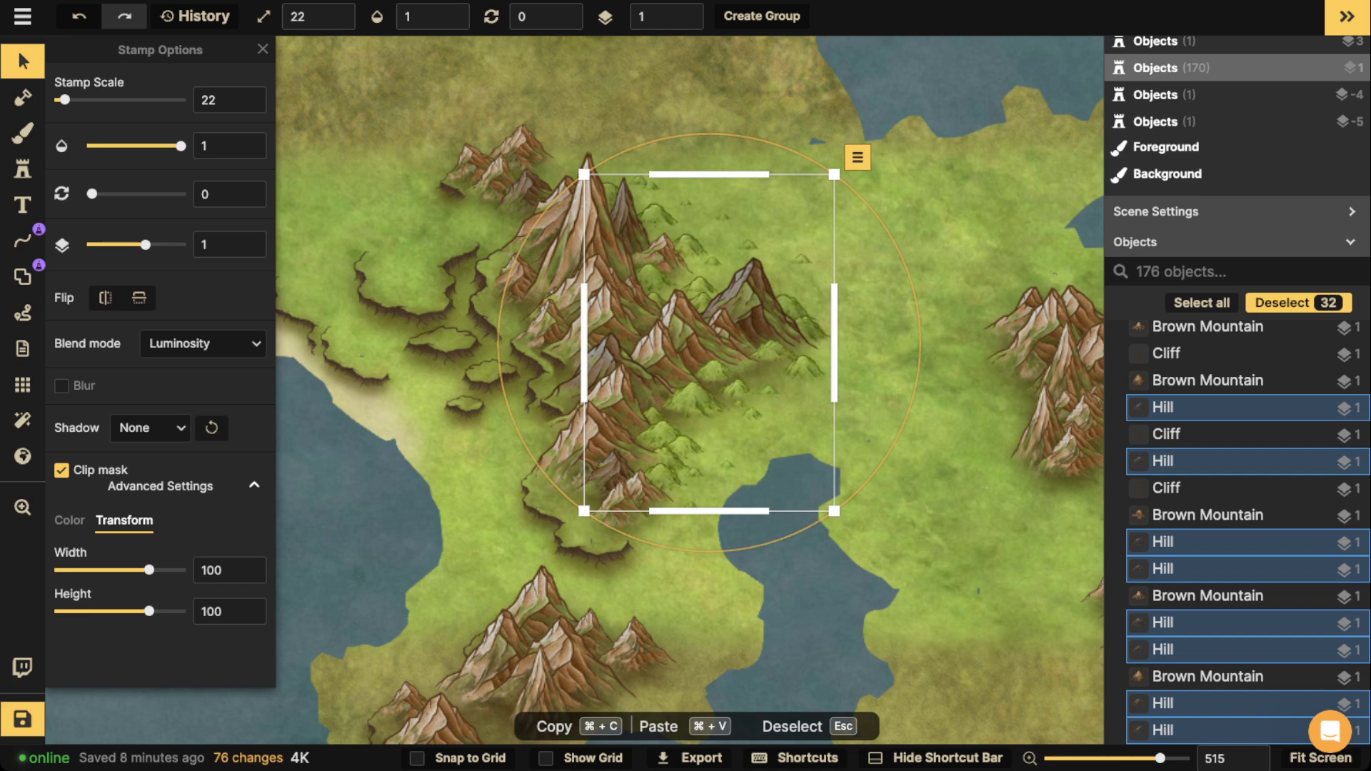
Inspect individual hills along the main range's eastern side to check how the new blend mode looks.
{"action": "left_click", "coordinate": [697, 409]}
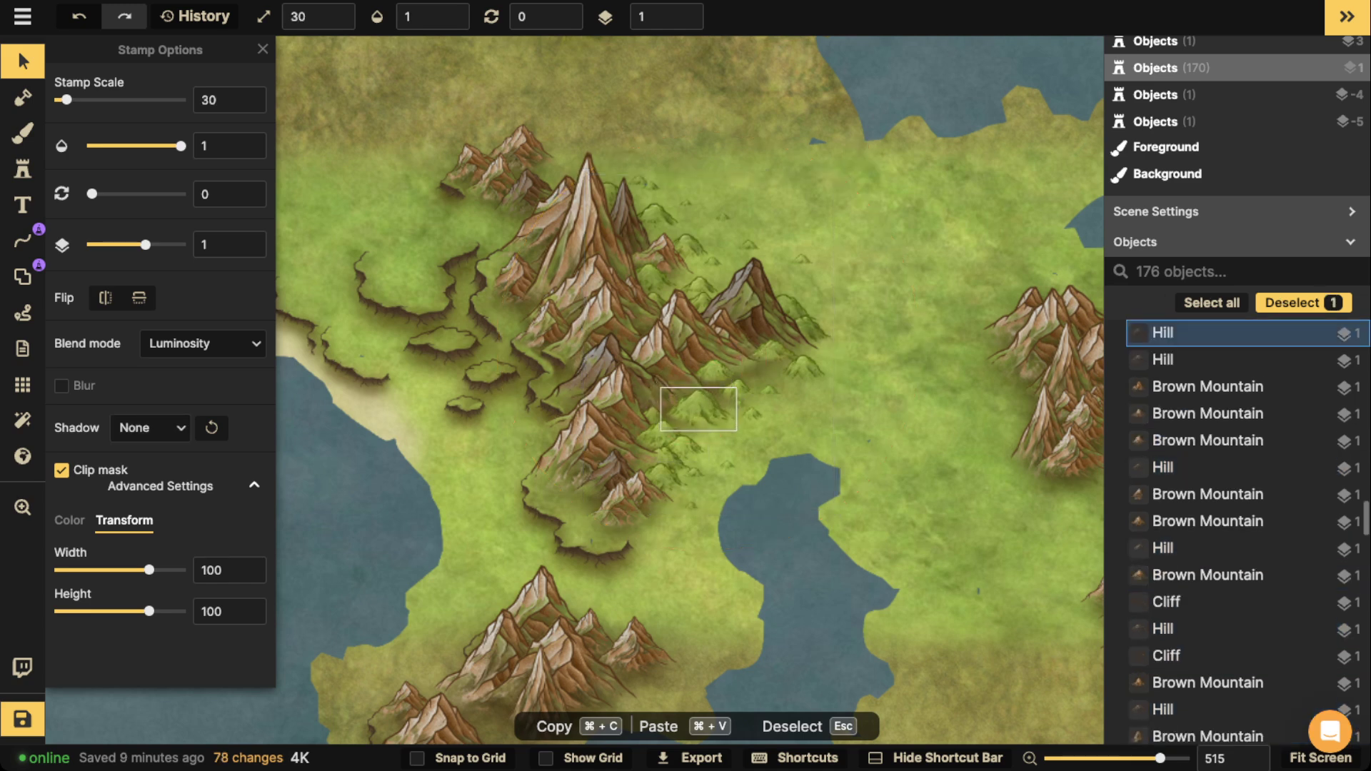
{"action": "left_click", "coordinate": [720, 373]}
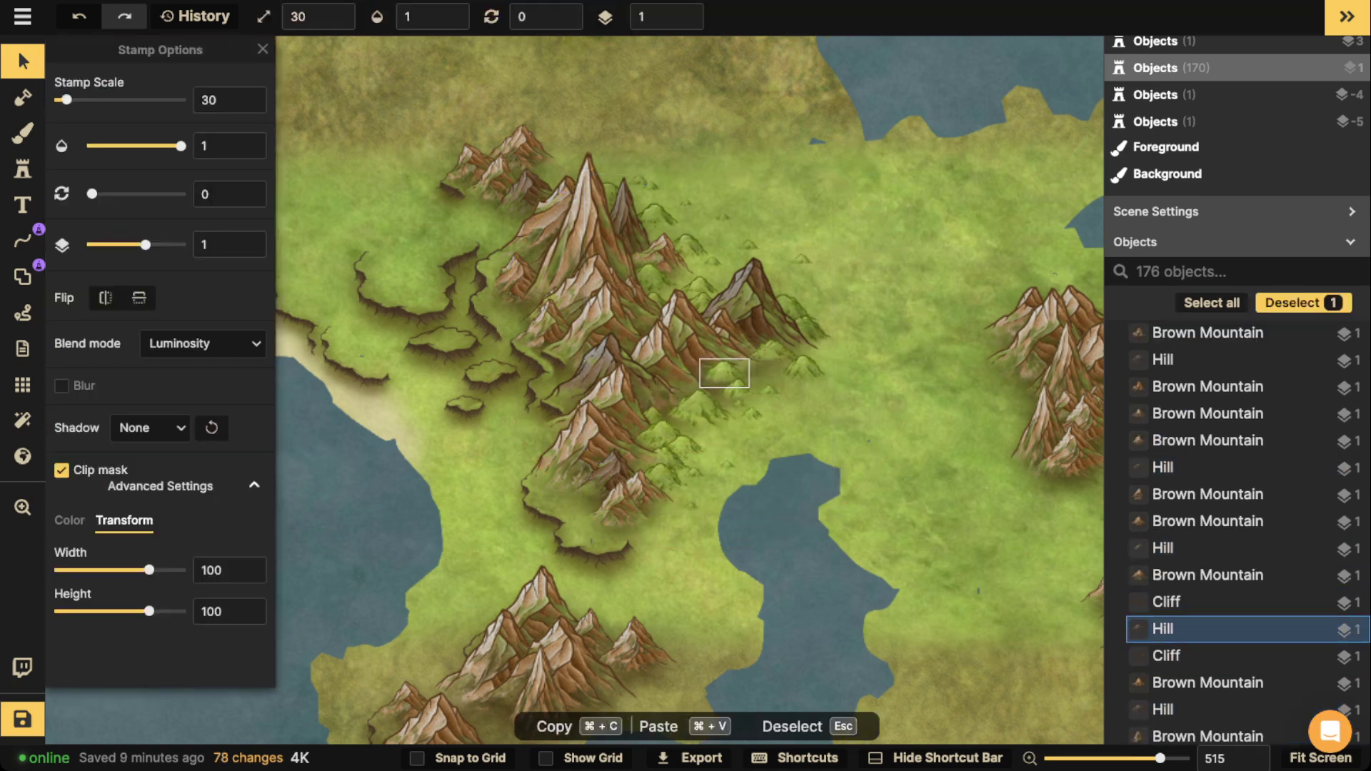
{"action": "left_click_drag", "start_coordinate": [771, 353], "coordinate": [734, 380]}
{"action": "left_click", "coordinate": [654, 216]}
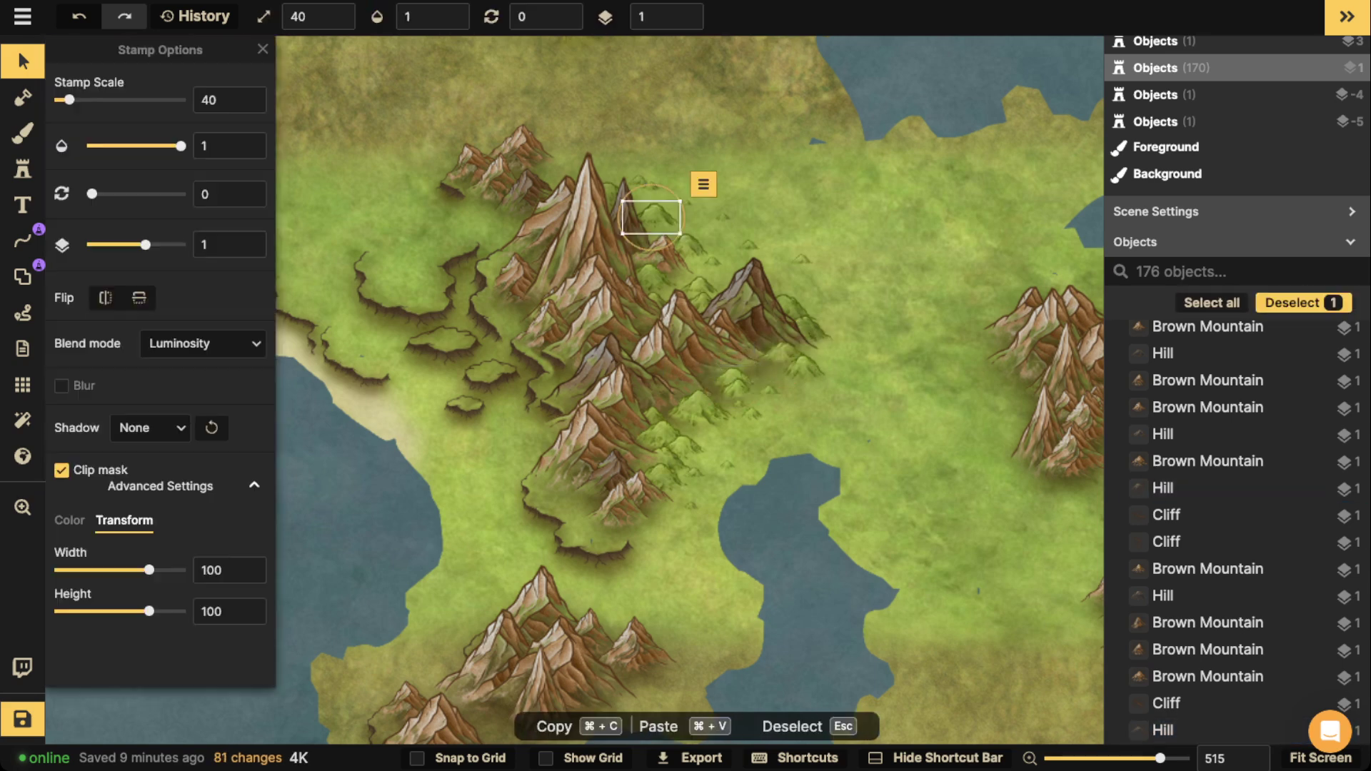
{"action": "left_click_drag", "start_coordinate": [654, 217], "coordinate": [640, 184]}
{"action": "left_click", "coordinate": [638, 183]}
{"action": "left_click", "coordinate": [662, 468]}
{"action": "key", "text": "Escape"}
{"action": "scroll", "coordinate": [662, 470], "scroll_direction": "down", "scroll_amount": 3}
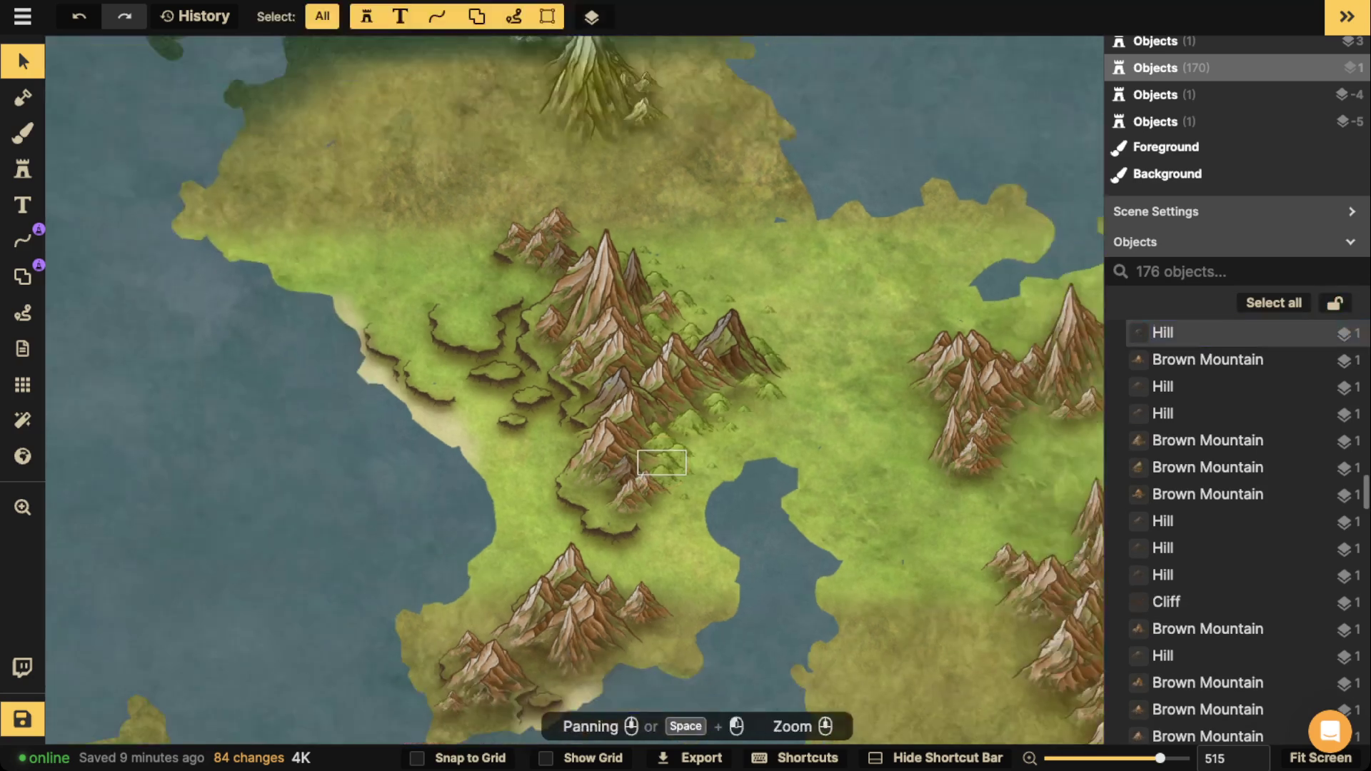
Select all stamps from the Hill set and give them a Custom Object Shadow in dark green 1f4201.
{"action": "left_click", "coordinate": [662, 462]}
{"action": "scroll", "coordinate": [662, 463], "scroll_direction": "up", "scroll_amount": 2}
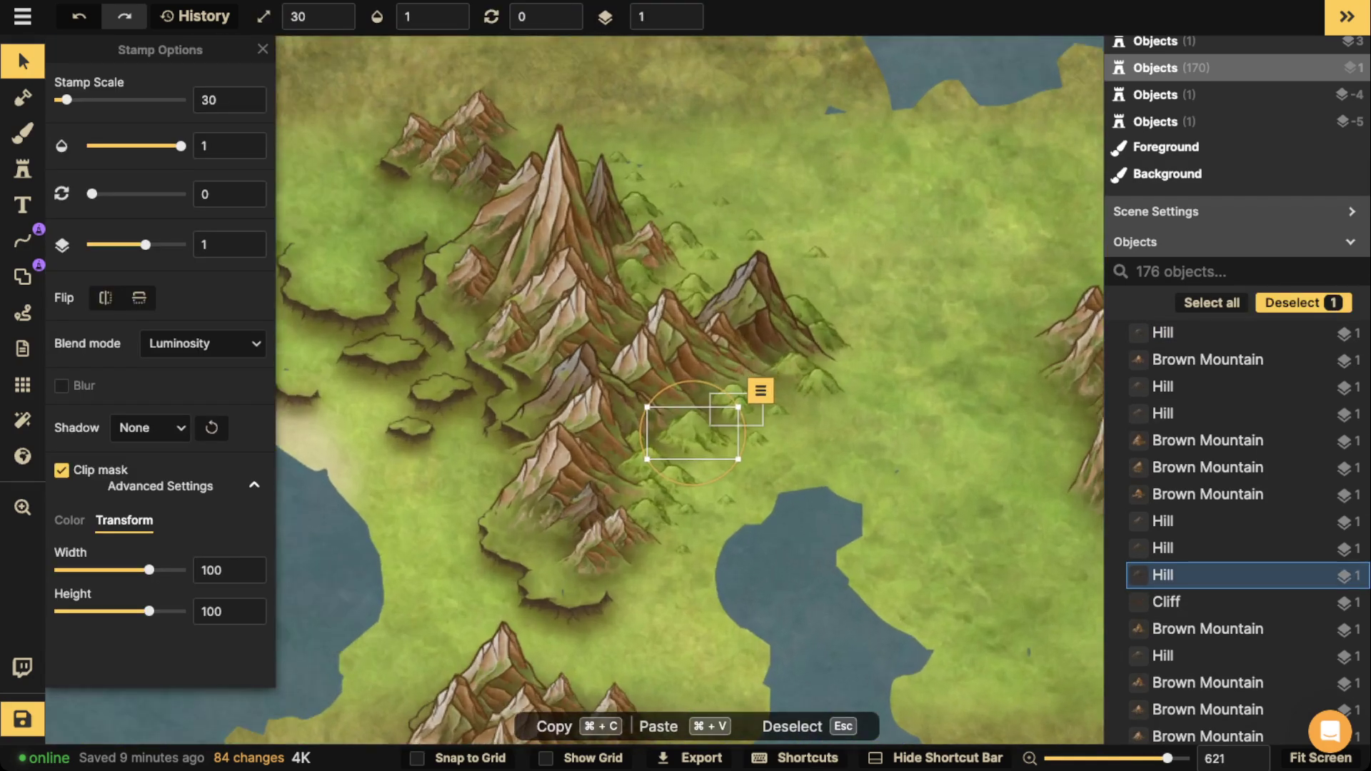
{"action": "left_click", "coordinate": [760, 390]}
{"action": "mouse_move", "coordinate": [821, 420]}
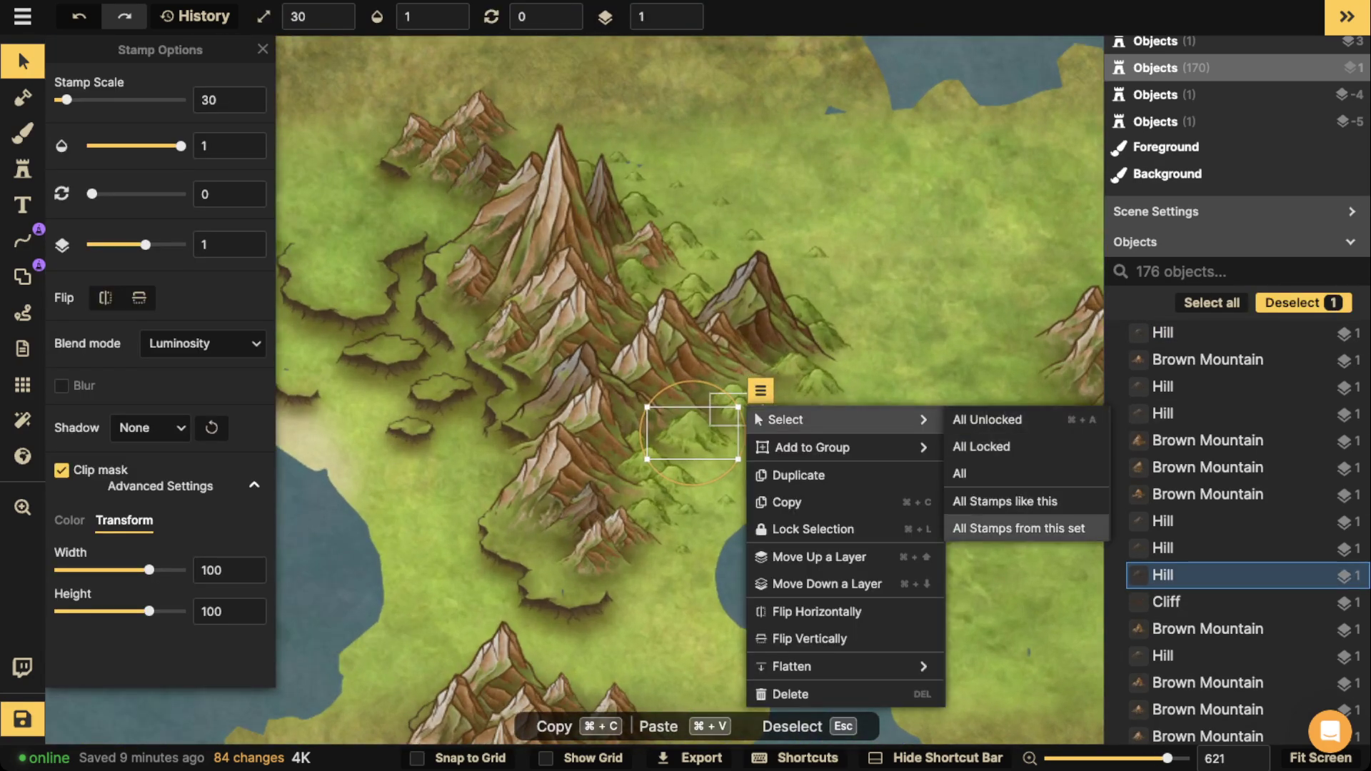
{"action": "left_click", "coordinate": [1018, 528]}
{"action": "left_click", "coordinate": [150, 428]}
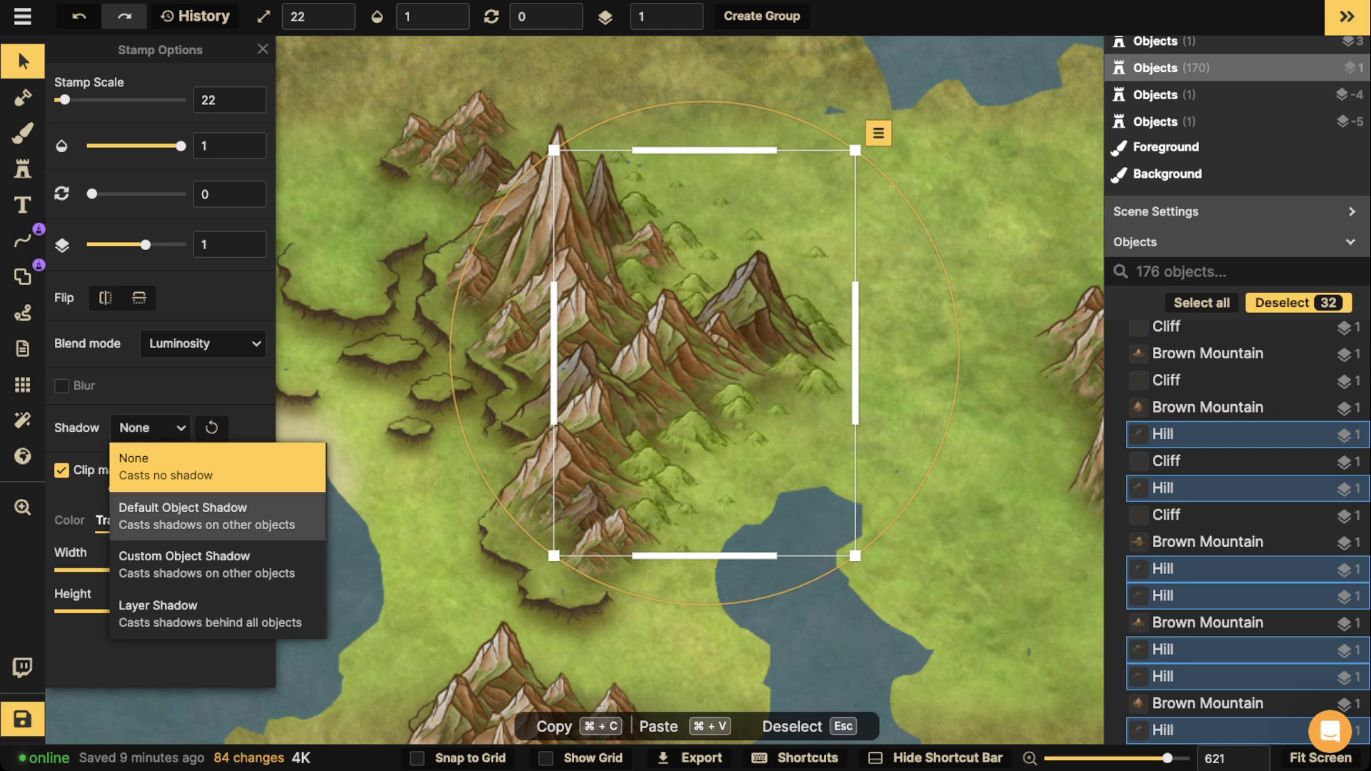
{"action": "left_click", "coordinate": [206, 564]}
{"action": "left_click", "coordinate": [249, 428]}
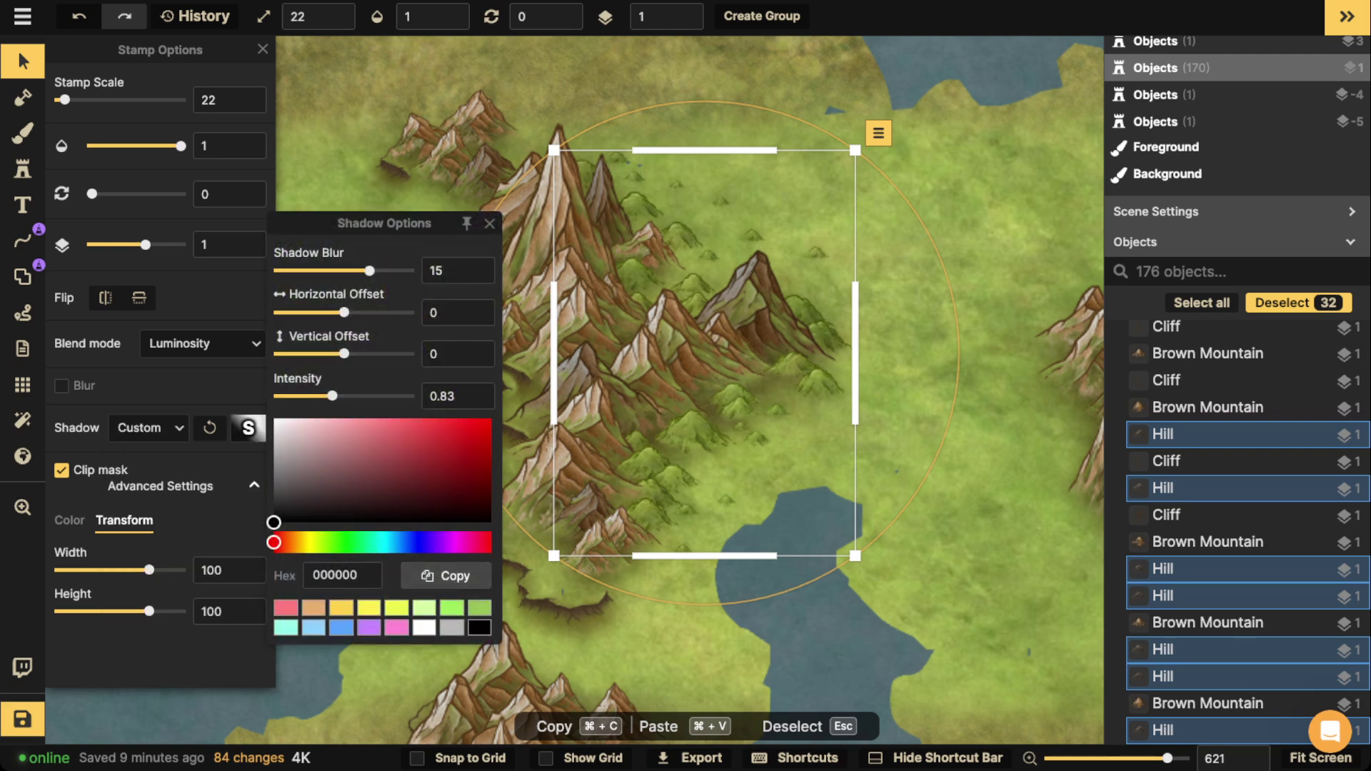
{"action": "left_click", "coordinate": [452, 608]}
{"action": "left_click_drag", "start_coordinate": [460, 438], "coordinate": [486, 496]}
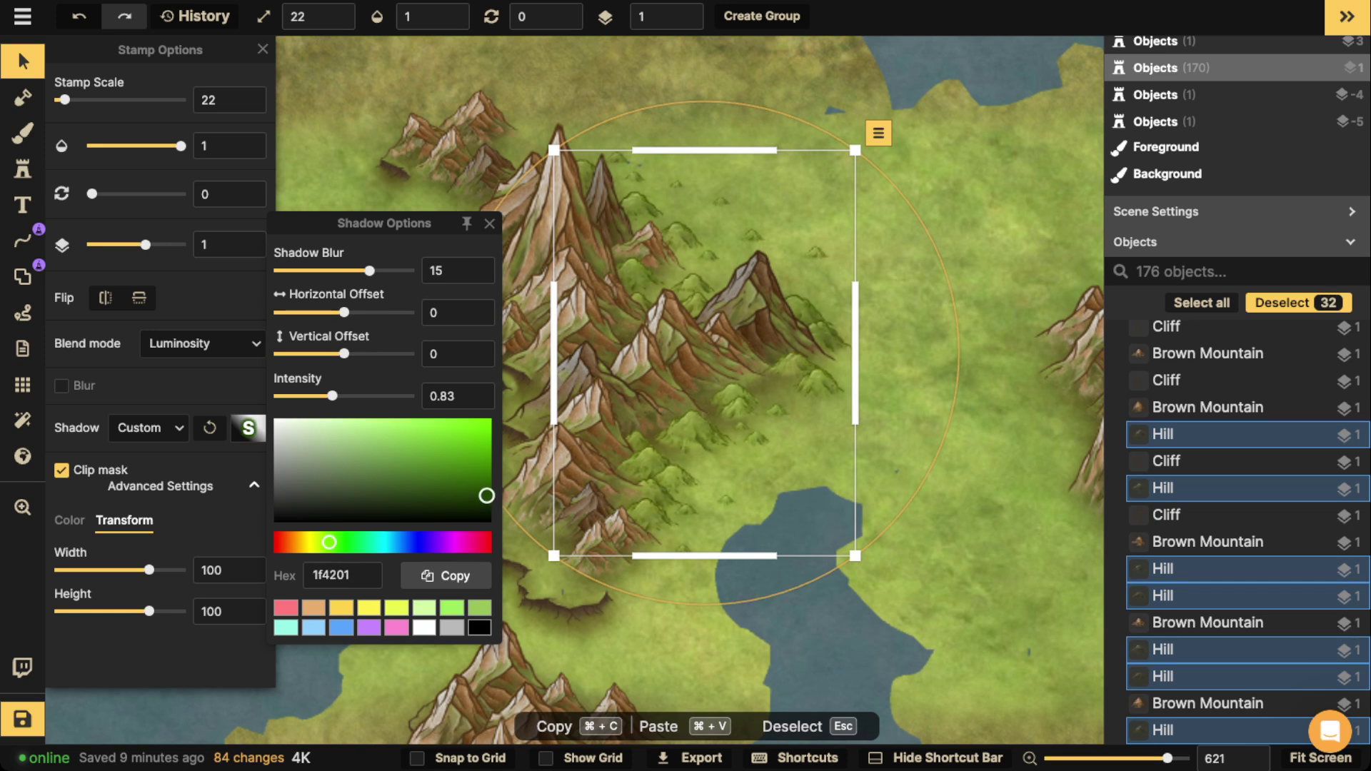
Set the hills' shadow blur to 8.2, horizontal offset to 7.3 and intensity to 1.56, and clear the selection.
{"action": "left_click_drag", "start_coordinate": [369, 271], "coordinate": [382, 271]}
{"action": "left_click_drag", "start_coordinate": [332, 396], "coordinate": [355, 396]}
{"action": "left_click_drag", "start_coordinate": [373, 271], "coordinate": [357, 313]}
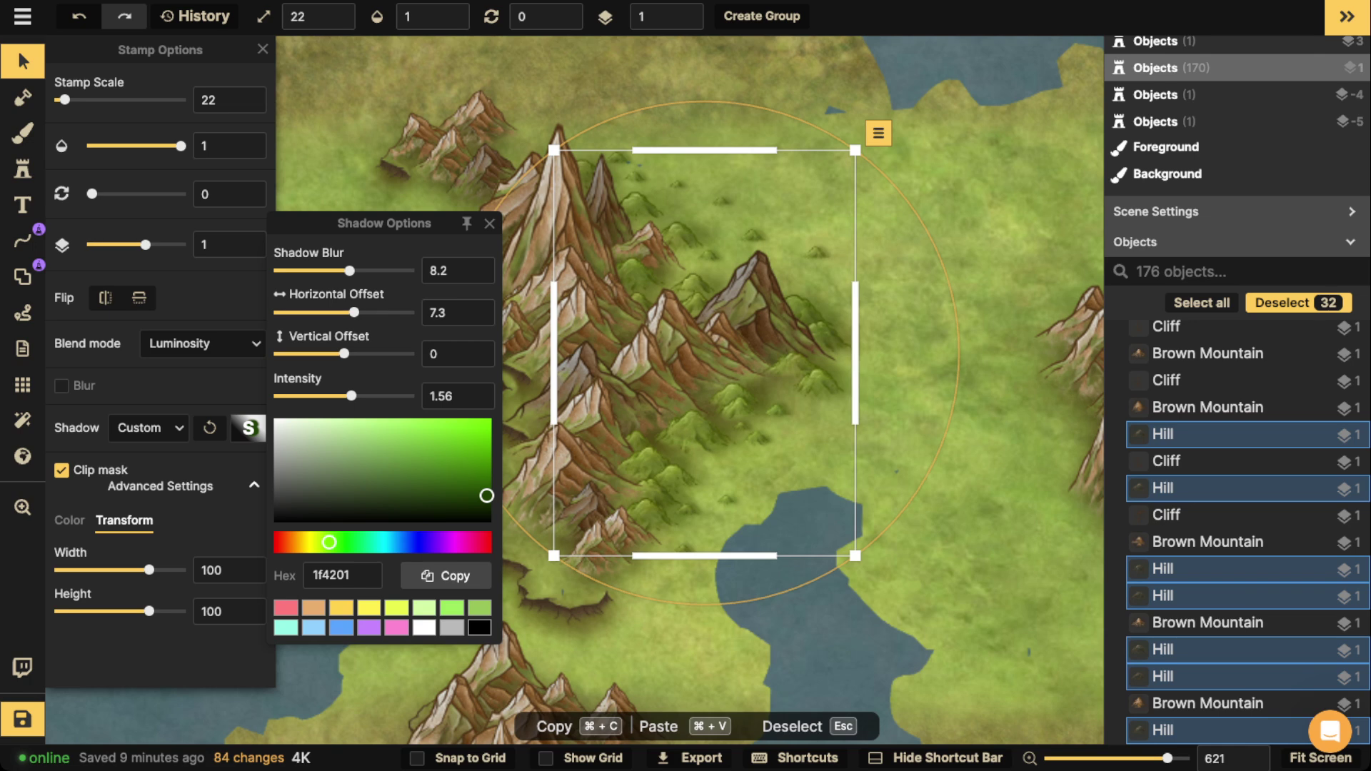
{"action": "scroll", "coordinate": [354, 312], "scroll_direction": "down", "scroll_amount": 1}
{"action": "key", "text": "Escape"}
Examine the shaded mountains, hills and cliffs around the main range from afar and up close.
{"action": "scroll", "coordinate": [423, 208], "scroll_direction": "down", "scroll_amount": 6}
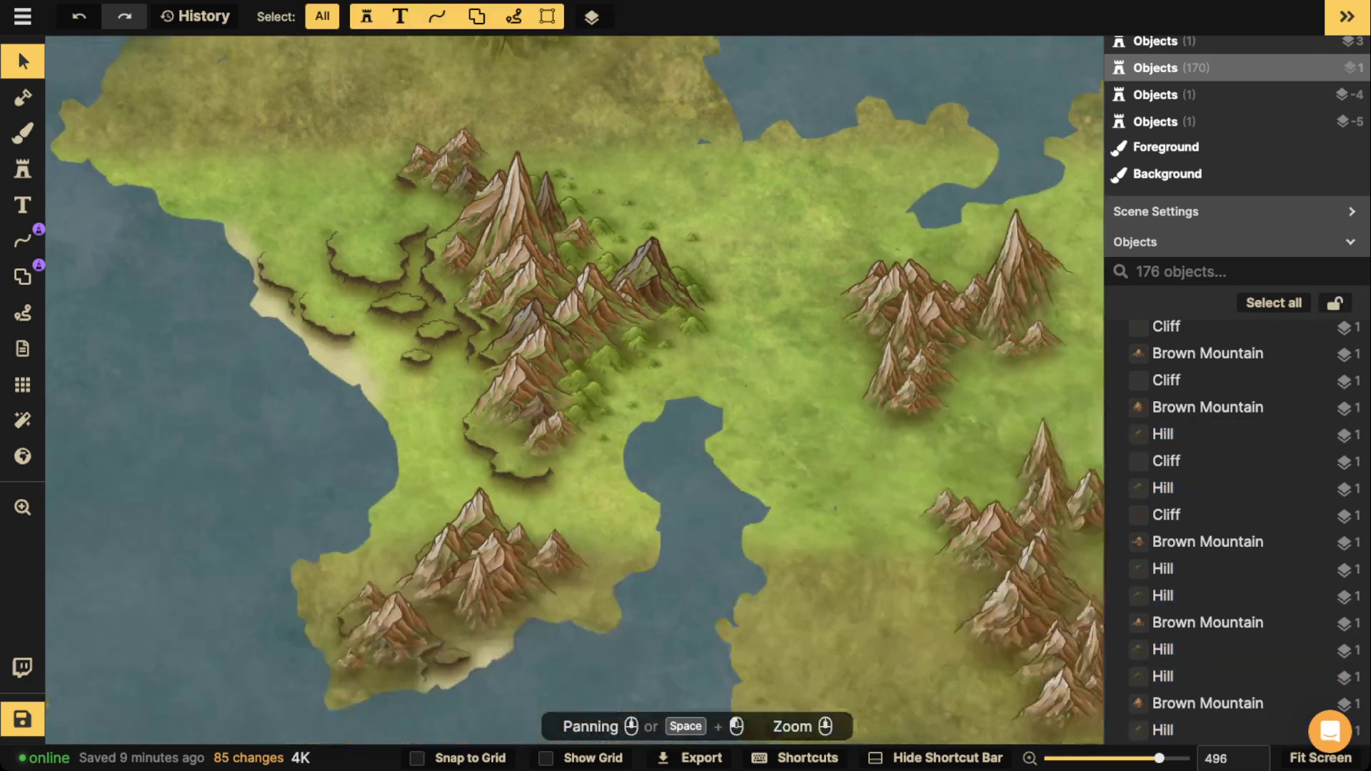
{"action": "scroll", "coordinate": [428, 207], "scroll_direction": "down", "scroll_amount": 2}
{"action": "left_click_drag", "start_coordinate": [428, 208], "coordinate": [540, 268]}
{"action": "scroll", "coordinate": [554, 250], "scroll_direction": "up", "scroll_amount": 5}
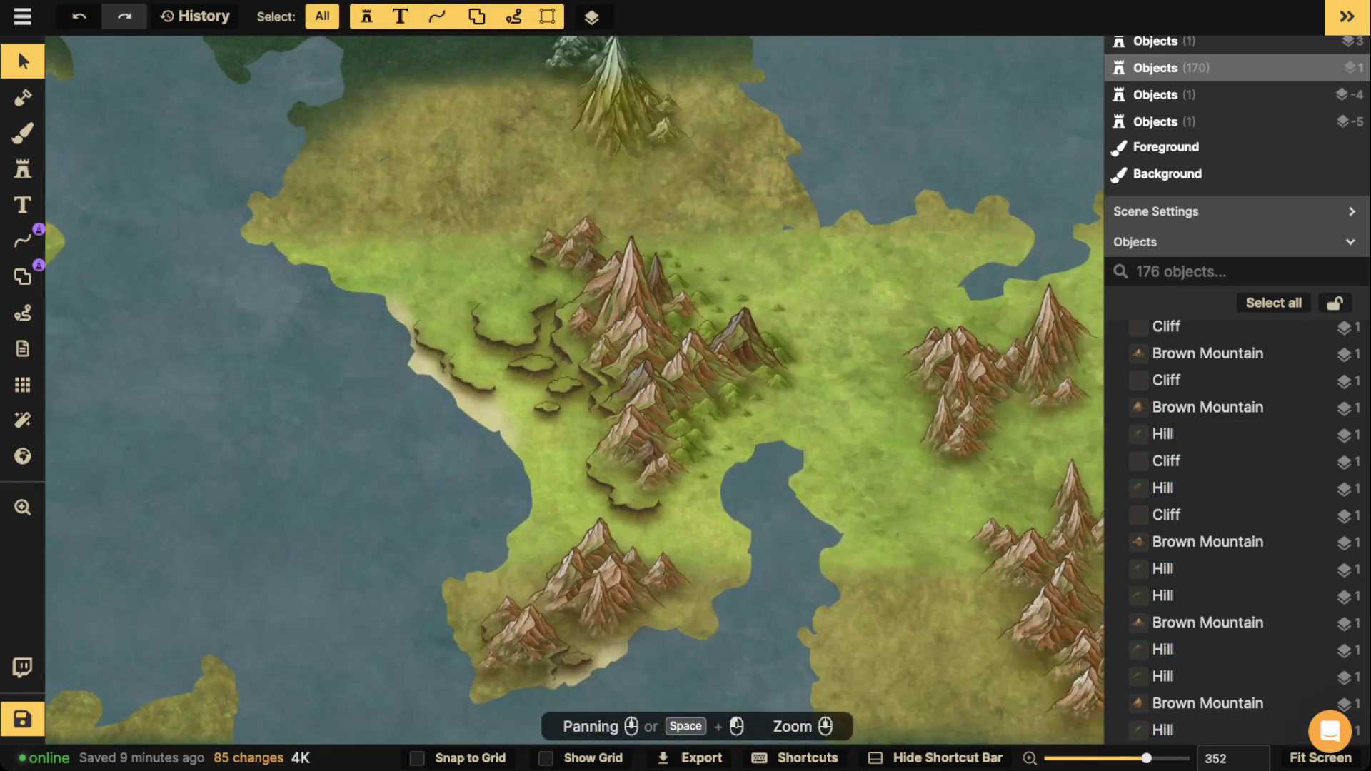
{"action": "scroll", "coordinate": [685, 308], "scroll_direction": "up", "scroll_amount": 5}
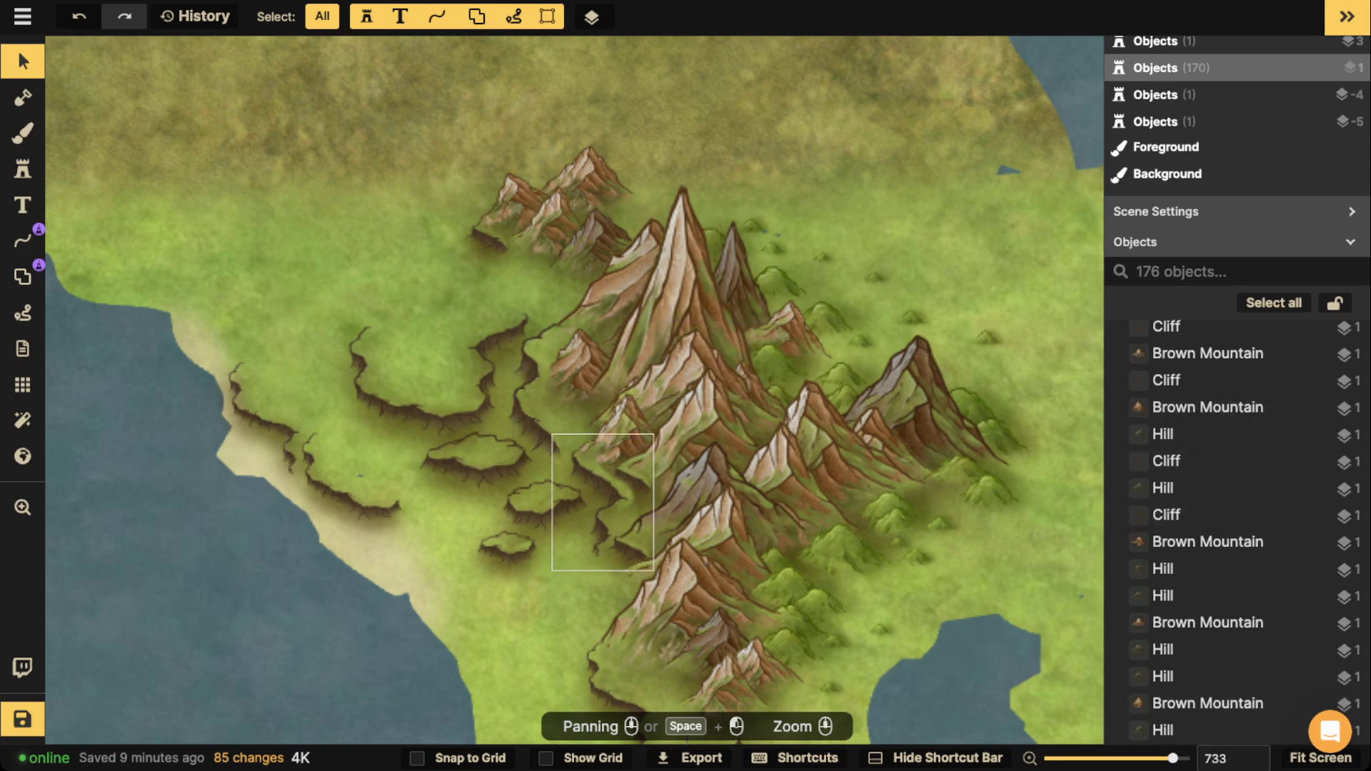
{"action": "scroll", "coordinate": [575, 475], "scroll_direction": "down", "scroll_amount": 2}
{"action": "left_click_drag", "start_coordinate": [596, 493], "coordinate": [626, 425]}
{"action": "left_click", "coordinate": [769, 548]}
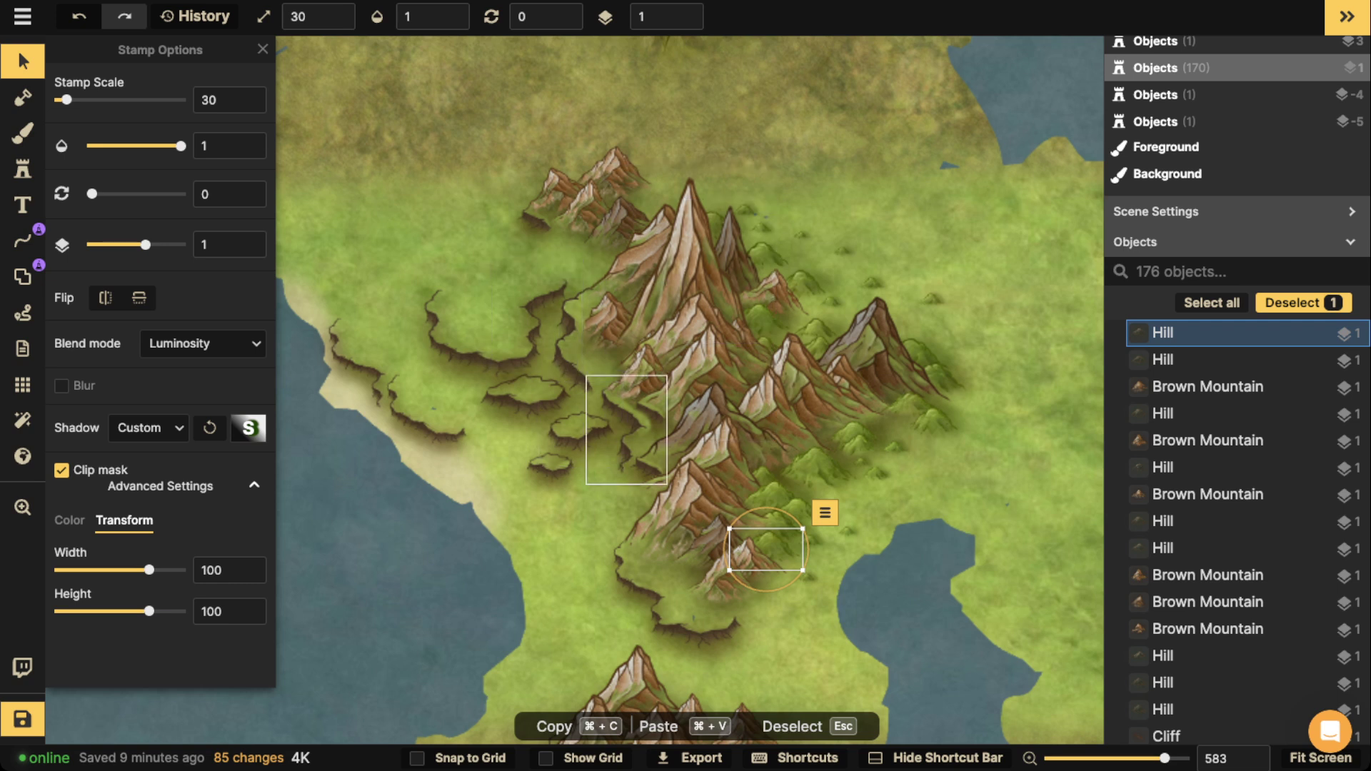
{"action": "left_click", "coordinate": [650, 472]}
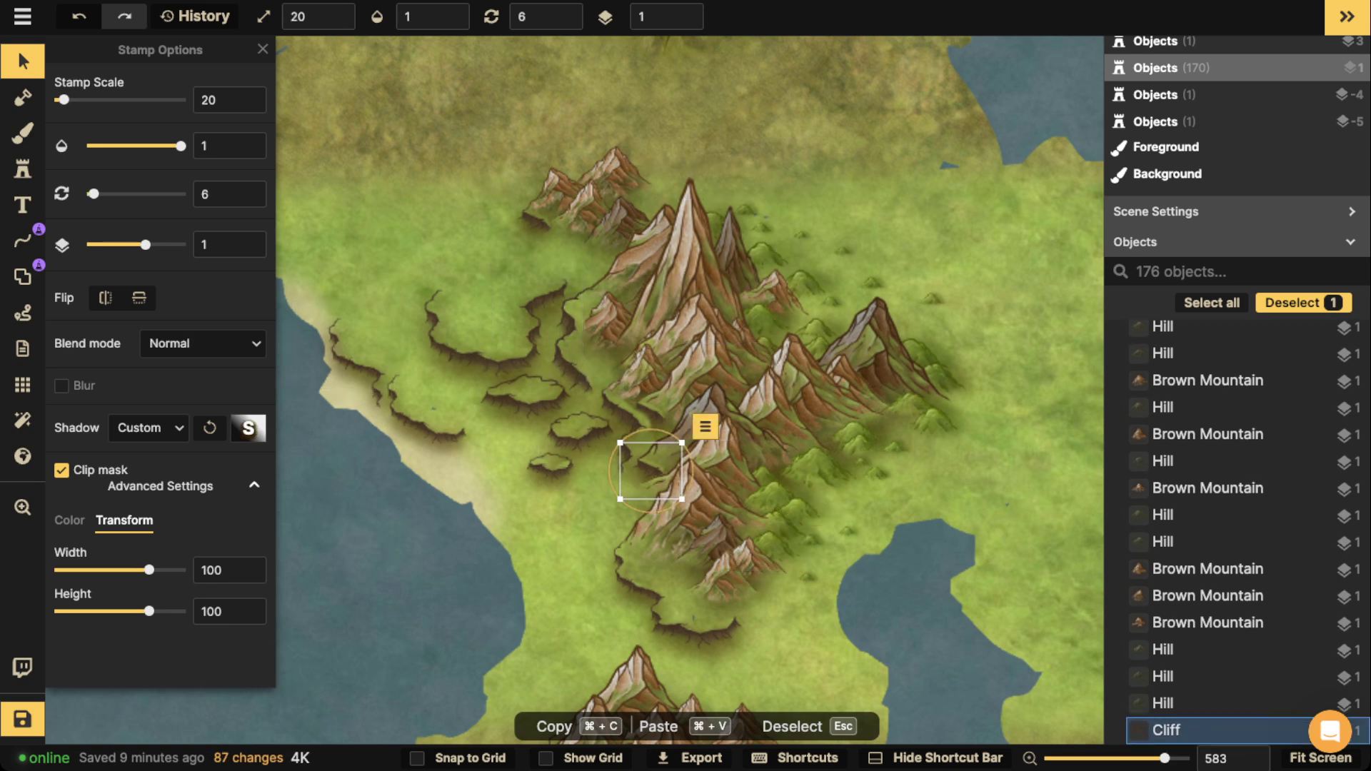
Deselect the cliff beside the main range and save the map.
{"action": "key", "text": "Escape"}
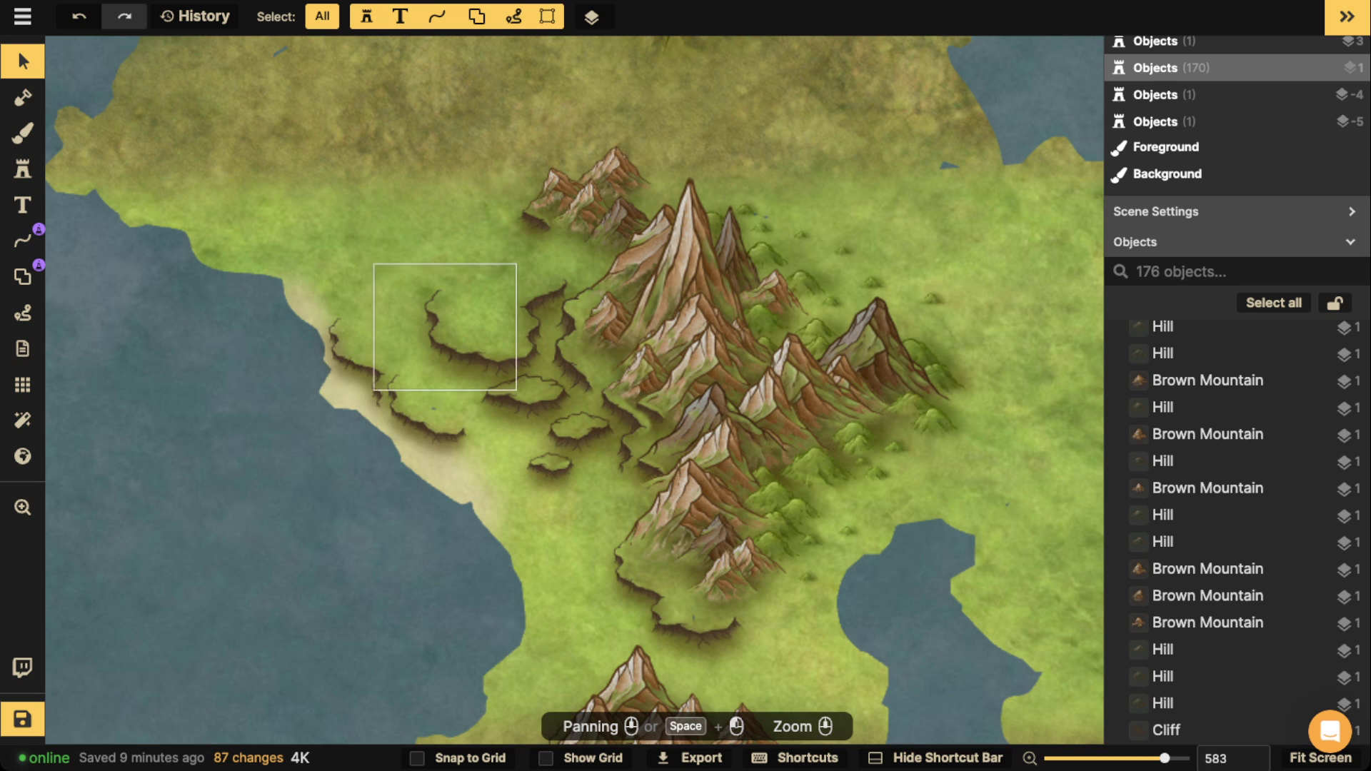
{"action": "left_click", "coordinate": [22, 719]}
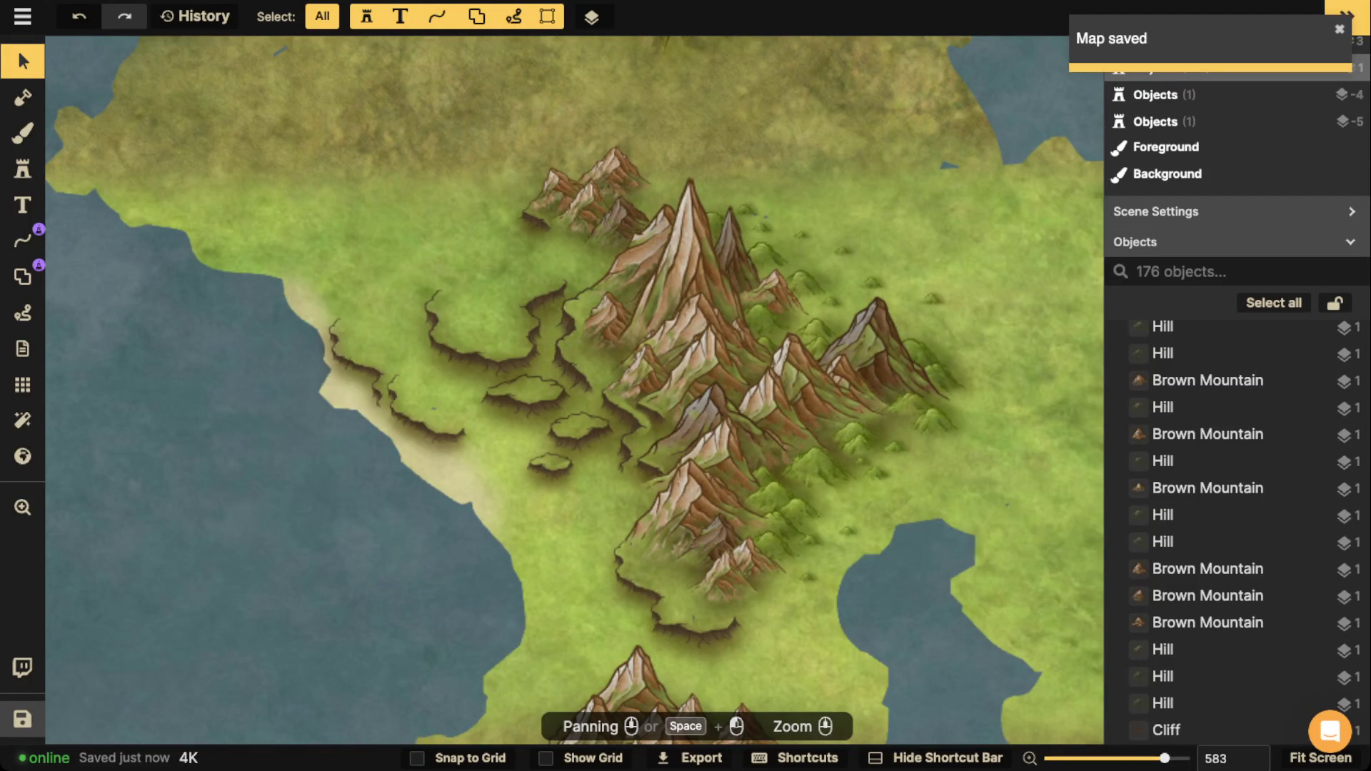
Open the brush's texture catalog, clear the old search and search the Fantasy World textures for "alpha".
{"action": "key", "text": "b"}
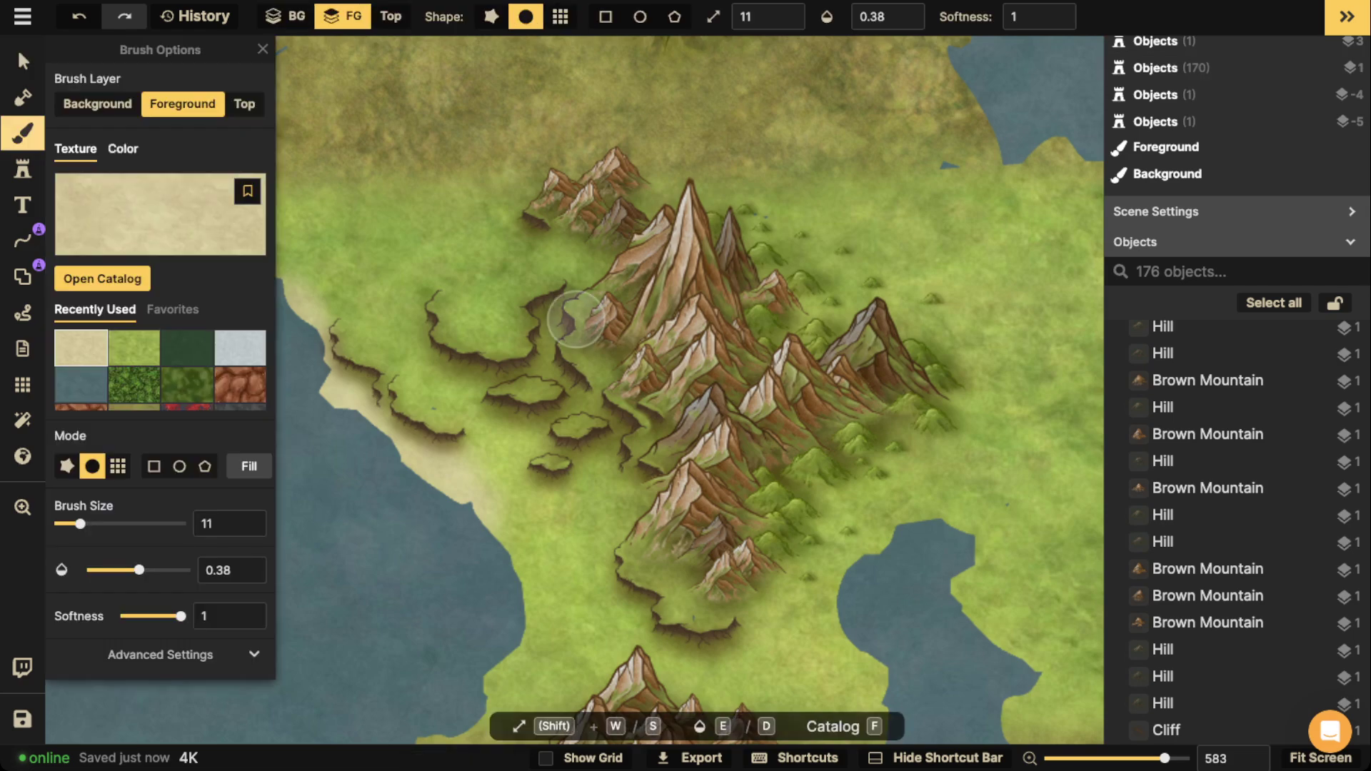
{"action": "key", "text": "f"}
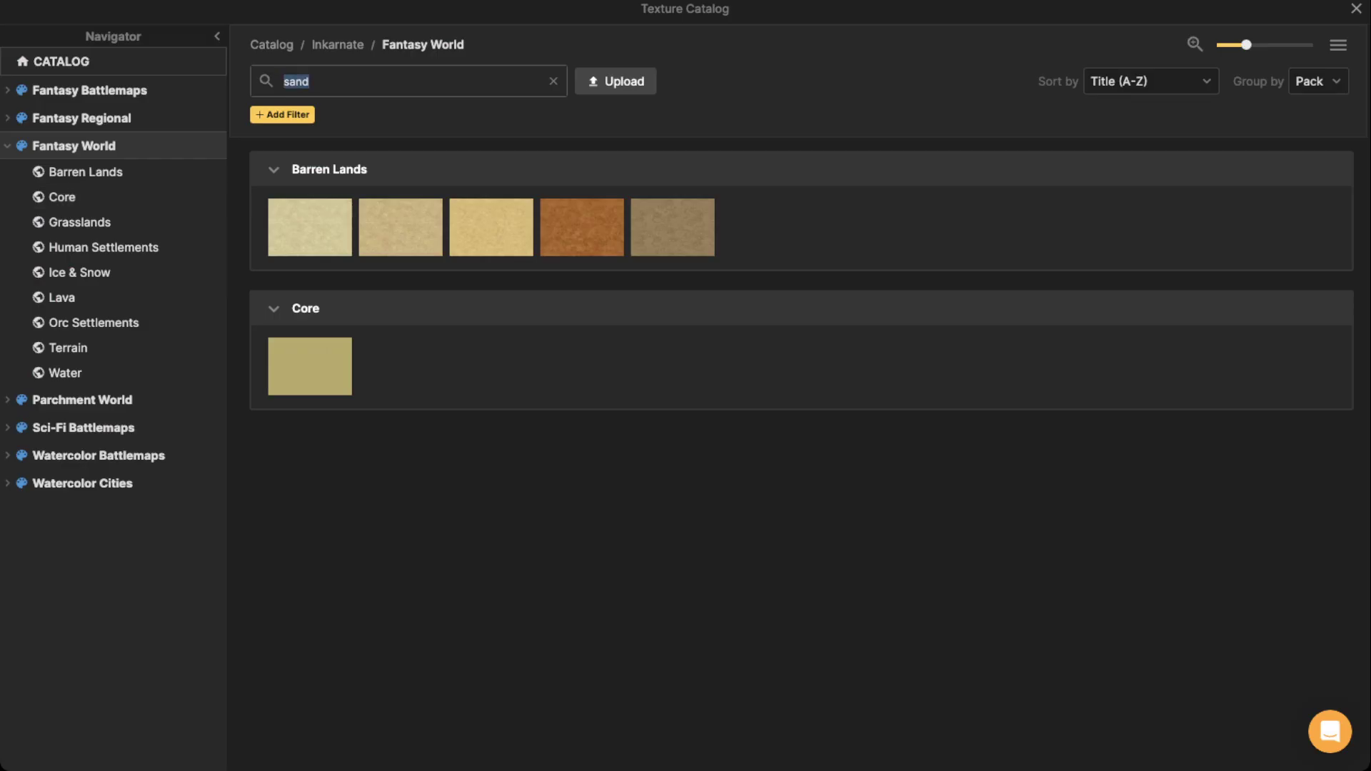
{"action": "left_click", "coordinate": [553, 81]}
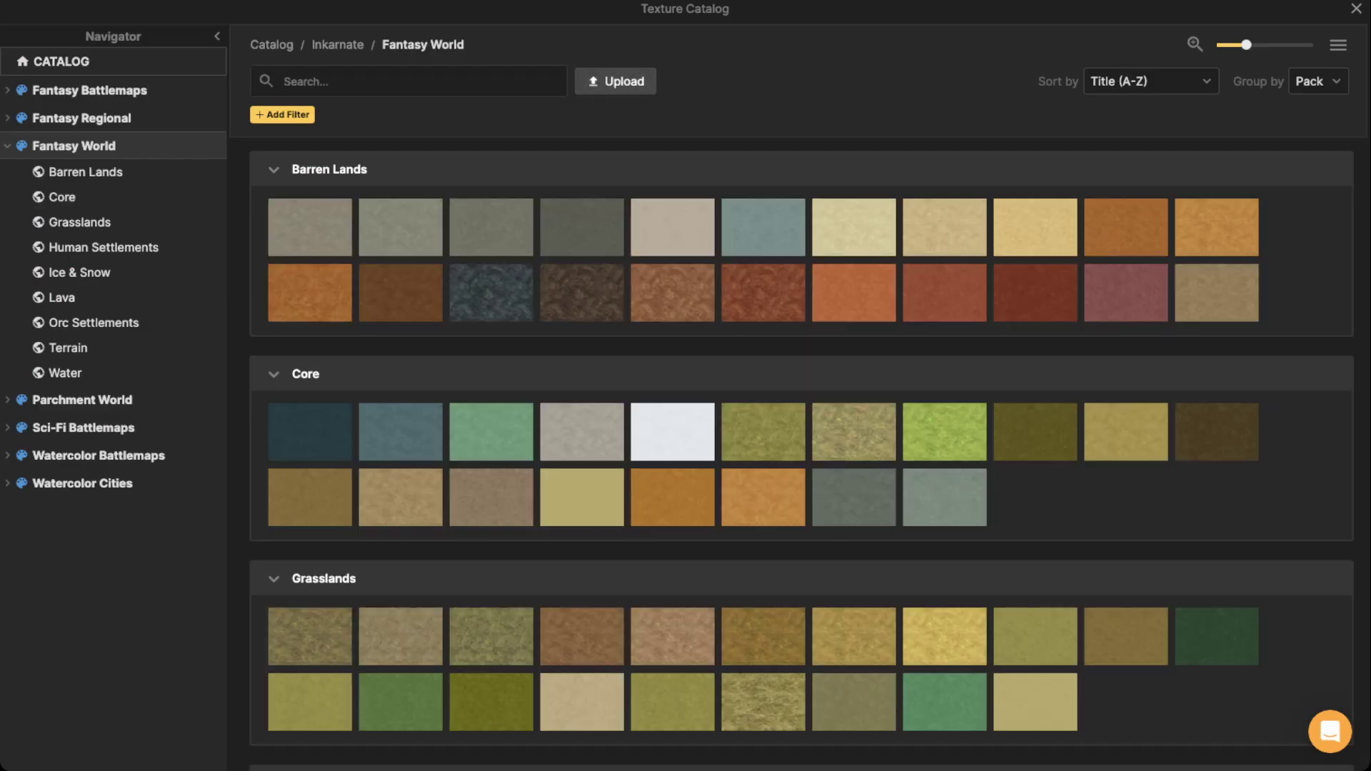
{"action": "scroll", "coordinate": [491, 294], "scroll_direction": "down", "scroll_amount": 5}
{"action": "scroll", "coordinate": [491, 294], "scroll_direction": "up", "scroll_amount": 5}
{"action": "left_click", "coordinate": [429, 81]}
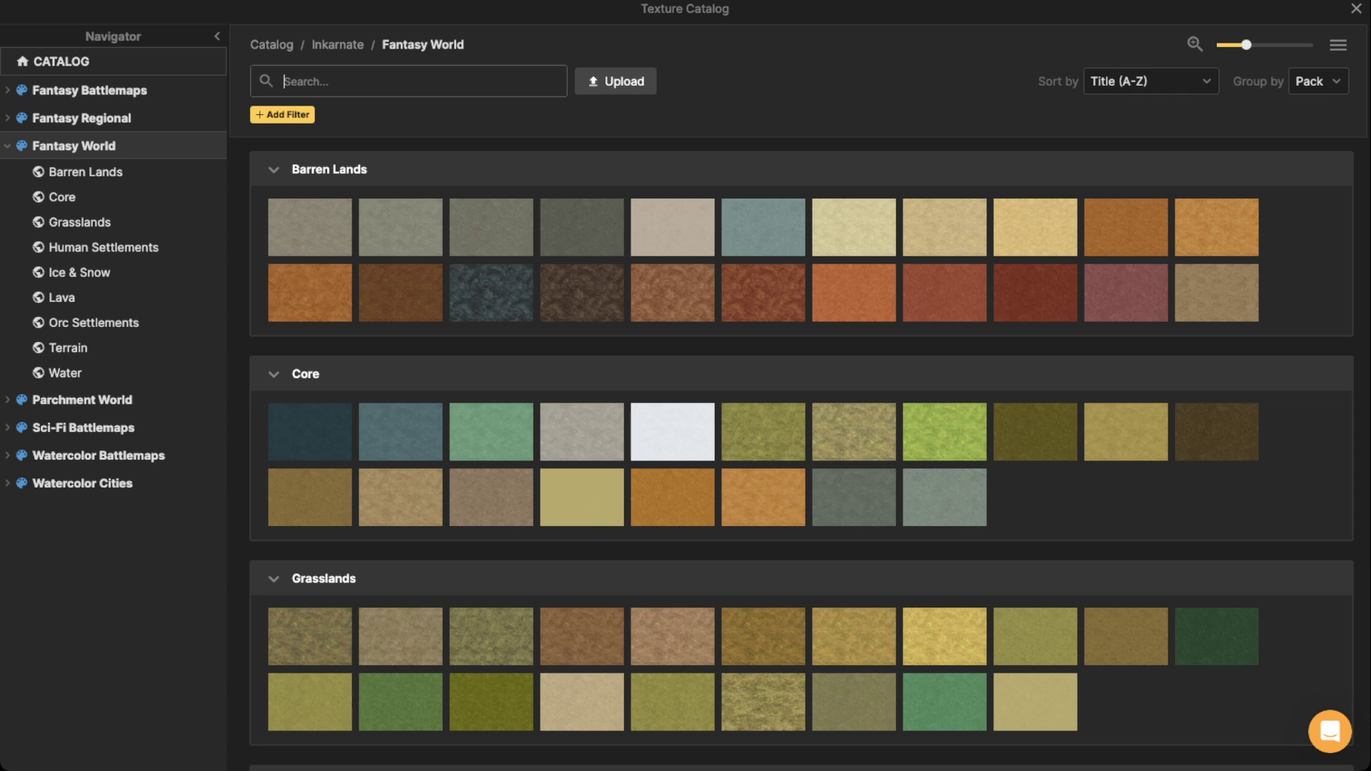
{"action": "type", "text": "alpha"}
{"action": "key", "text": "Return"}
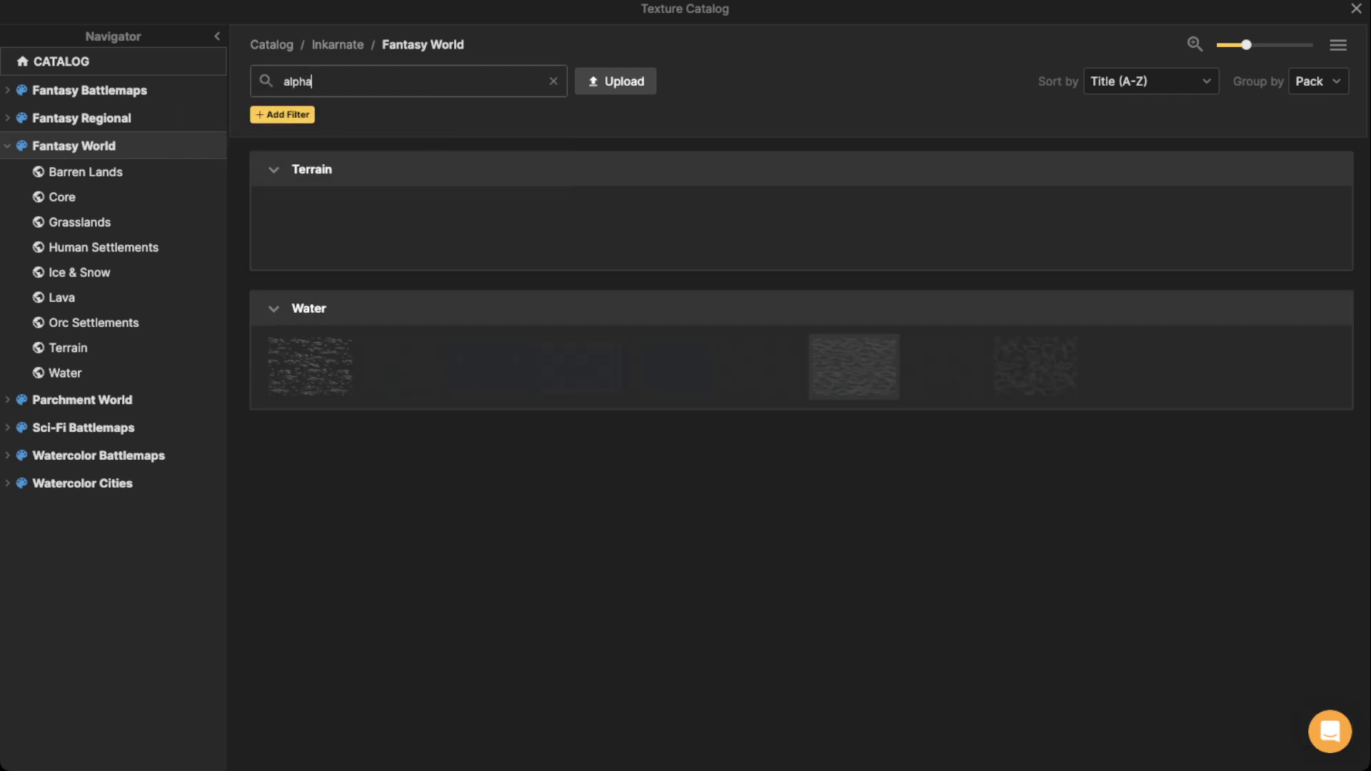
Search the entire texture catalog for "alpha" and choose the Rocky Ground Alpha texture from Arid Worlds.
{"action": "left_click", "coordinate": [554, 81]}
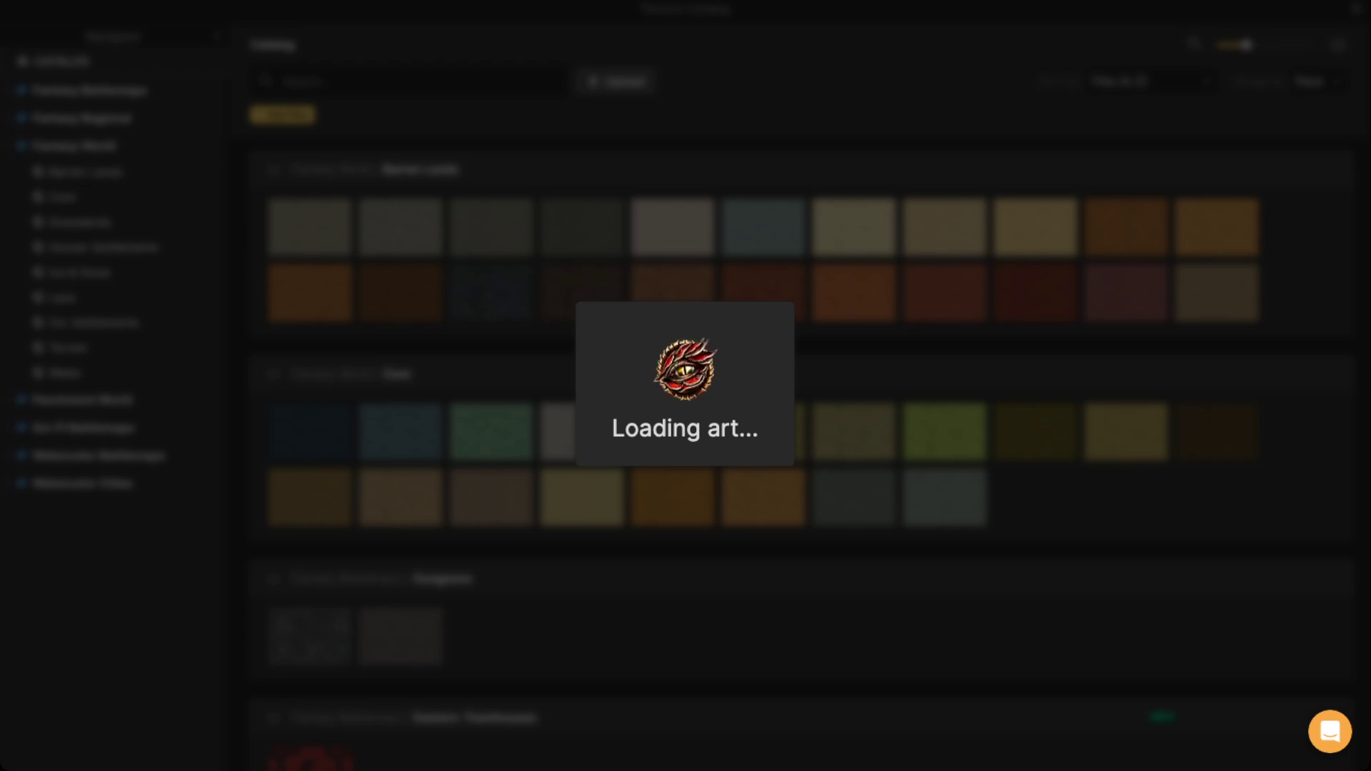
{"action": "scroll", "coordinate": [491, 226], "scroll_direction": "down", "scroll_amount": 1}
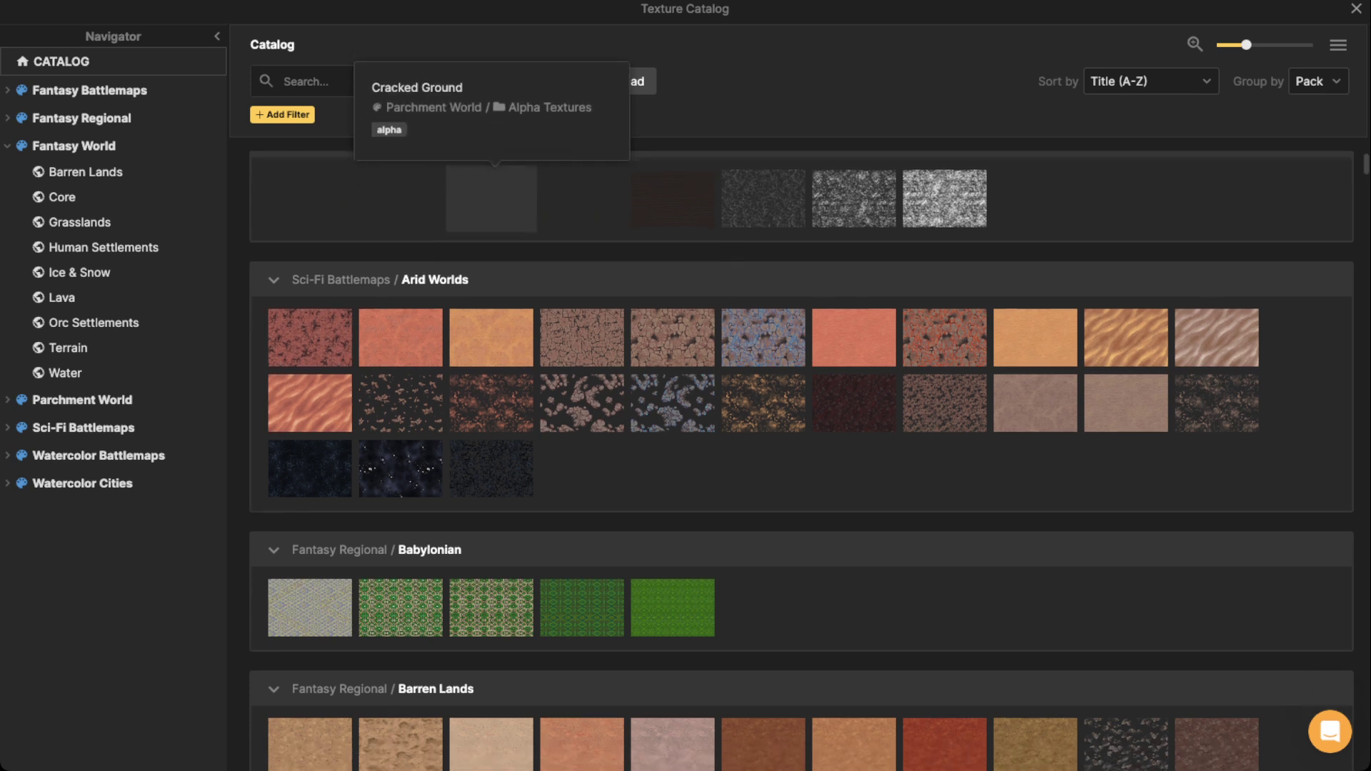
{"action": "type", "text": "alp"}
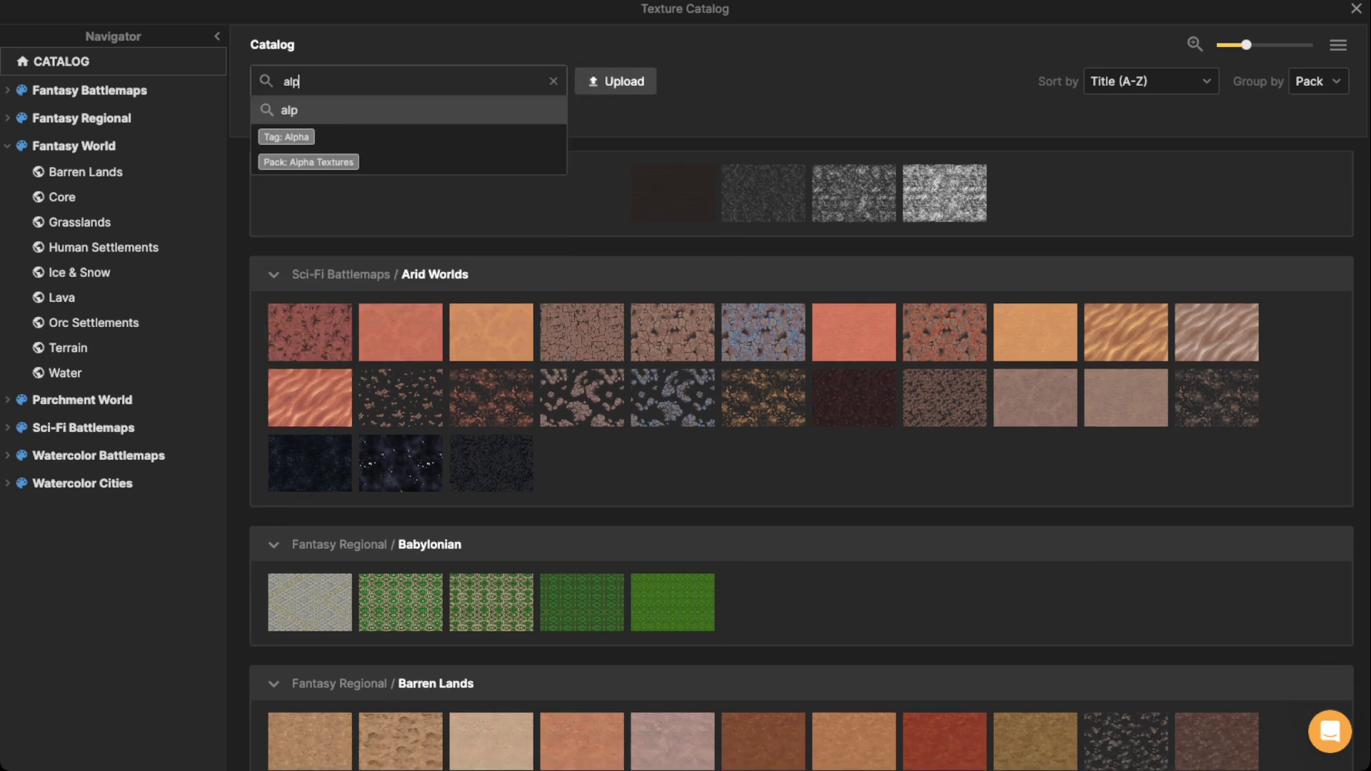
{"action": "key", "text": "BackSpace"}
{"action": "key", "text": "BackSpace"}
{"action": "key", "text": "BackSpace"}
{"action": "type", "text": "alpha"}
{"action": "key", "text": "Return"}
{"action": "scroll", "coordinate": [801, 446], "scroll_direction": "down", "scroll_amount": 1}
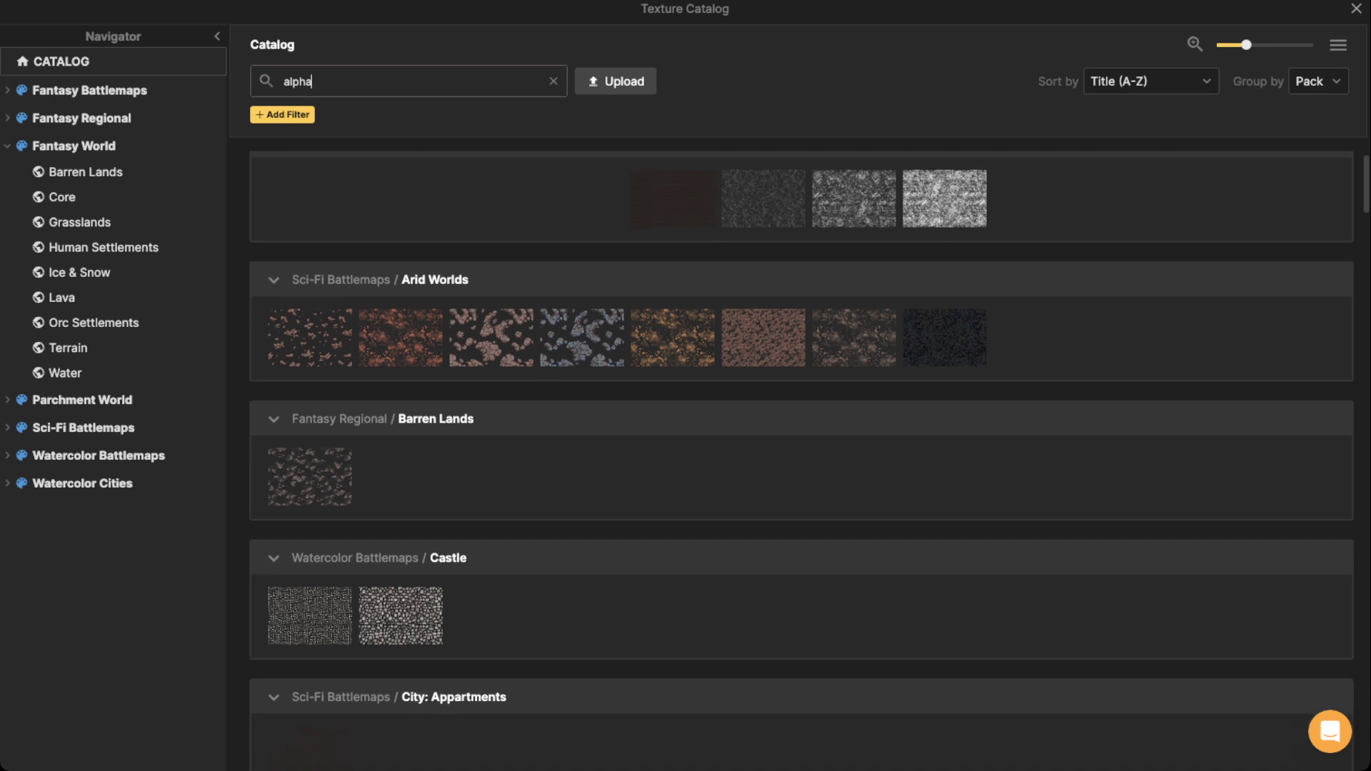
{"action": "scroll", "coordinate": [671, 214], "scroll_direction": "up", "scroll_amount": 1}
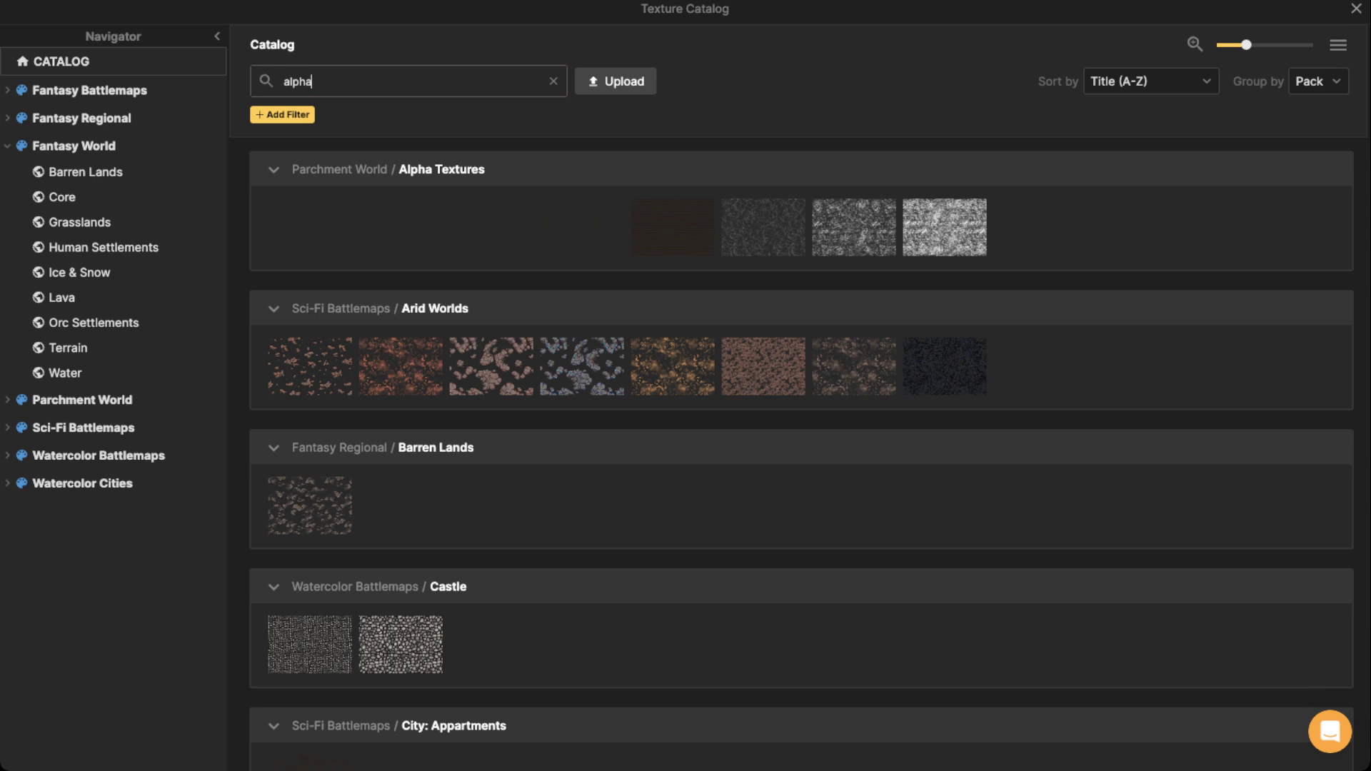
{"action": "mouse_move", "coordinate": [492, 367]}
{"action": "left_click", "coordinate": [491, 367]}
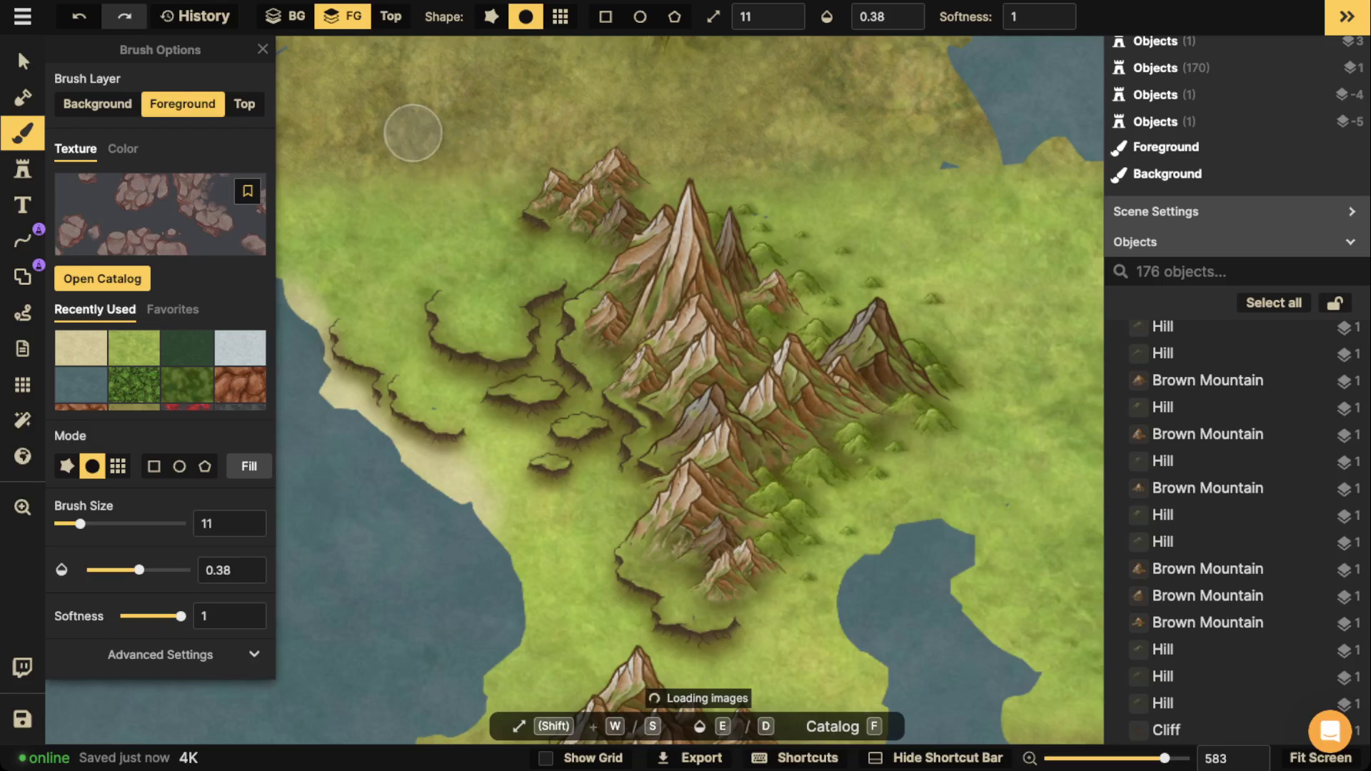
Try painting the rock texture at brush size 41 on the brown land north of the main range, and undo it.
{"action": "key", "text": "space"}
{"action": "left_click_drag", "start_coordinate": [439, 104], "coordinate": [495, 320]}
{"action": "key", "text": "shift+w"}
{"action": "key", "text": "shift+w"}
{"action": "key", "text": "shift+w"}
{"action": "scroll", "coordinate": [496, 320], "scroll_direction": "up", "scroll_amount": 1}
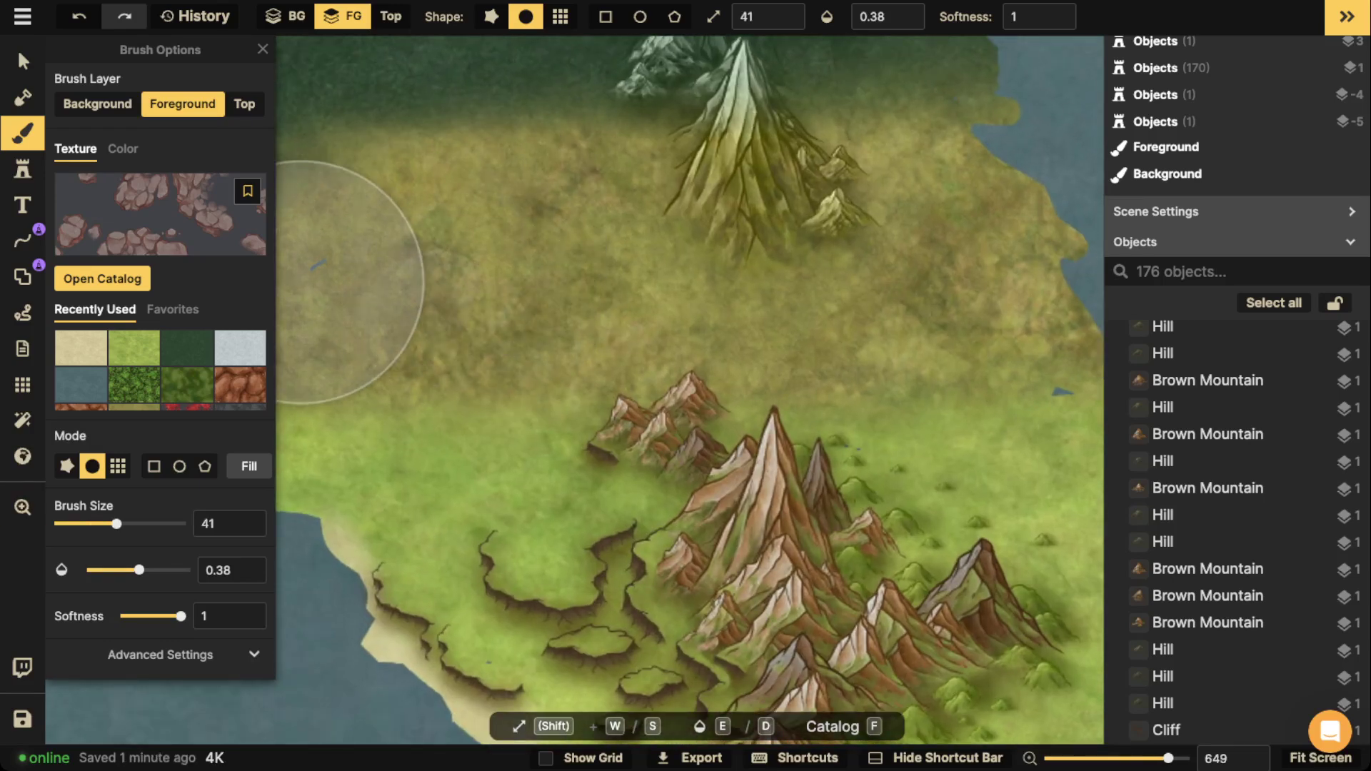
{"action": "mouse_move", "coordinate": [303, 299]}
{"action": "left_mouse_down"}
{"action": "mouse_move", "coordinate": [365, 295]}
{"action": "mouse_move", "coordinate": [514, 270]}
{"action": "mouse_move", "coordinate": [485, 304]}
{"action": "mouse_move", "coordinate": [498, 229]}
{"action": "mouse_move", "coordinate": [406, 322]}
{"action": "mouse_move", "coordinate": [325, 340]}
{"action": "mouse_move", "coordinate": [473, 376]}
{"action": "mouse_move", "coordinate": [529, 362]}
{"action": "mouse_move", "coordinate": [562, 234]}
{"action": "left_mouse_up"}
{"action": "scroll", "coordinate": [392, 164], "scroll_direction": "down", "scroll_amount": 5}
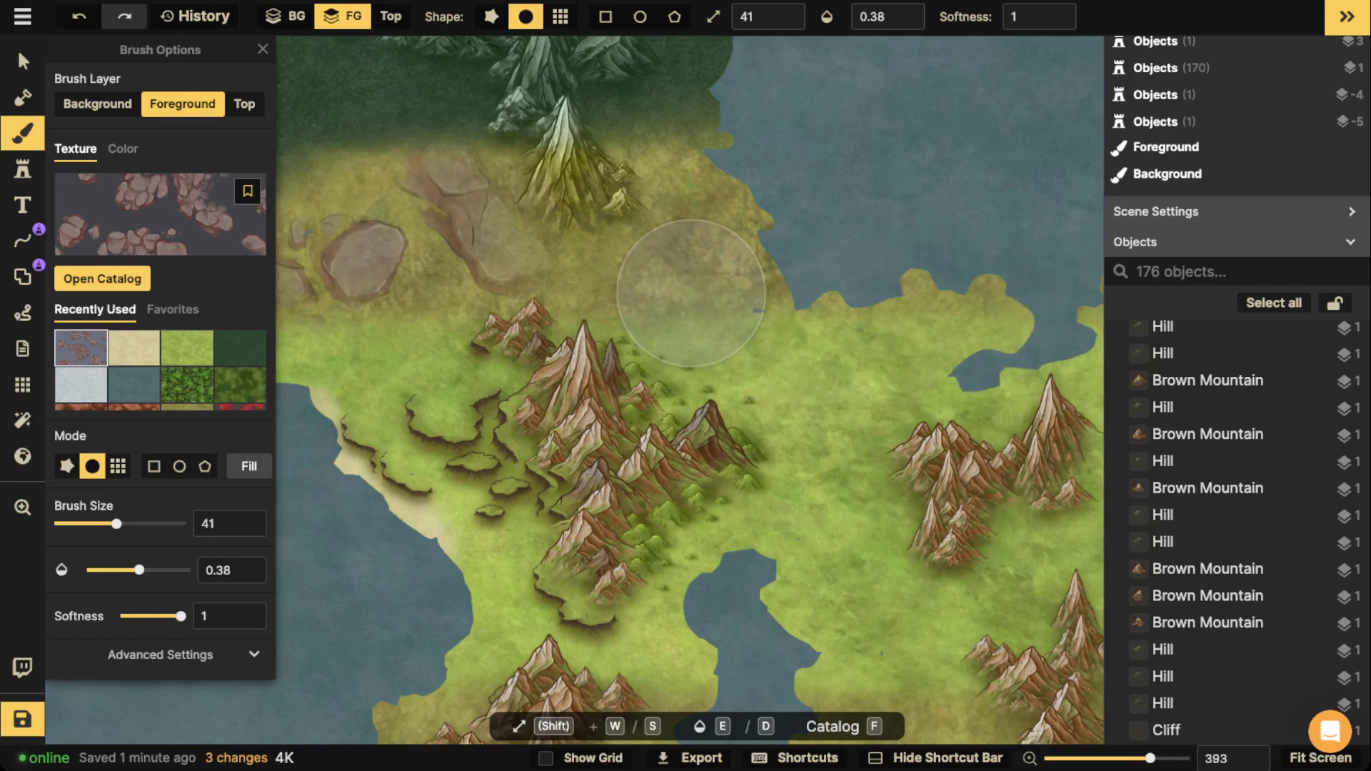
{"action": "key", "text": "ctrl+z"}
{"action": "key", "text": "ctrl+z"}
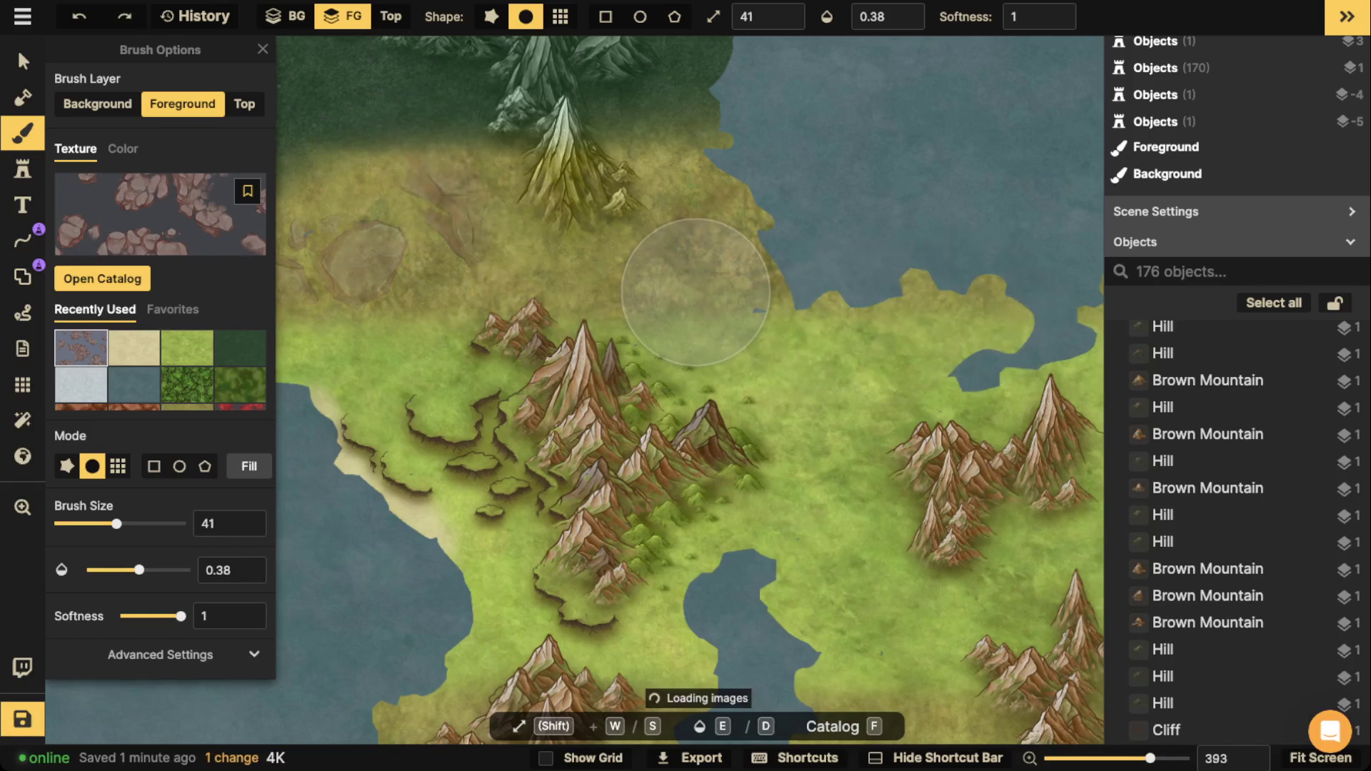
{"action": "key", "text": "v"}
{"action": "left_click", "coordinate": [556, 514]}
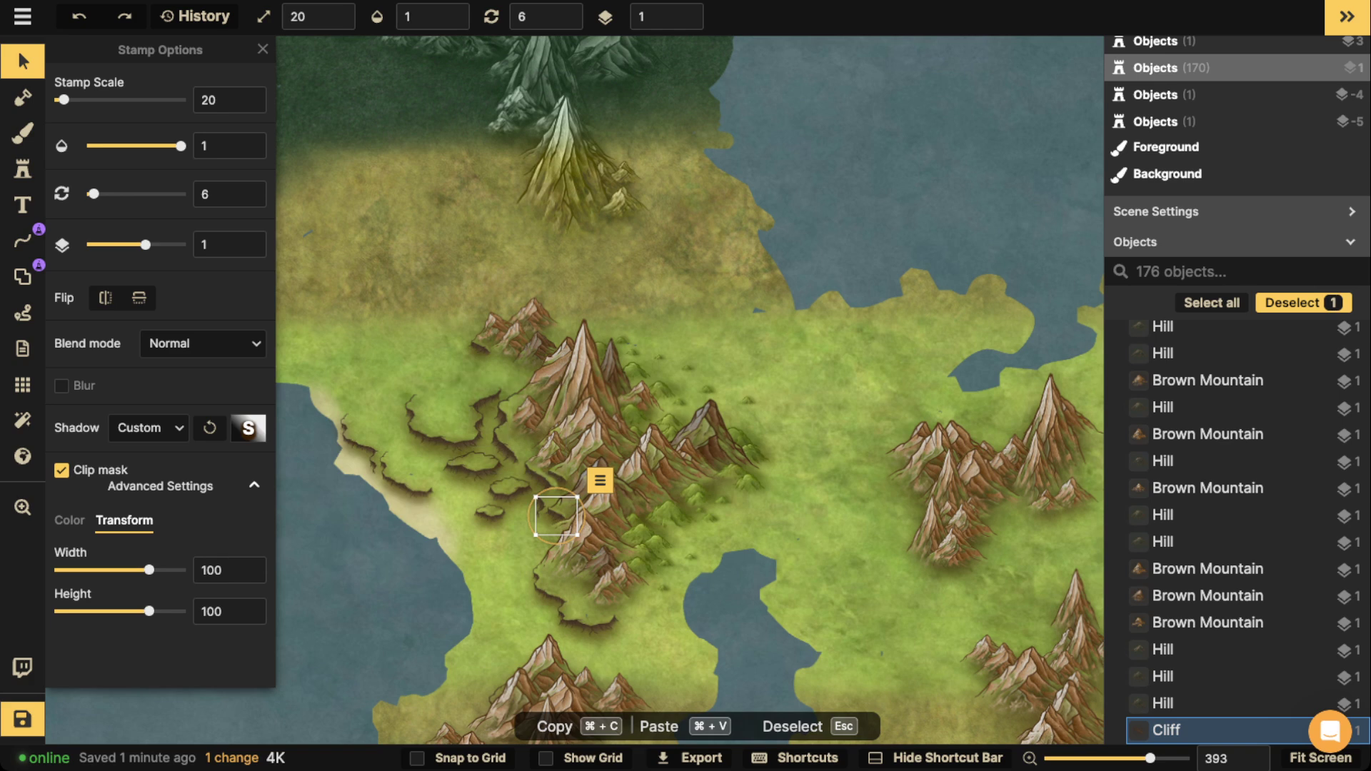
{"action": "key", "text": "Escape"}
{"action": "left_click", "coordinate": [22, 134]}
{"action": "left_click_drag", "start_coordinate": [376, 322], "coordinate": [537, 330]}
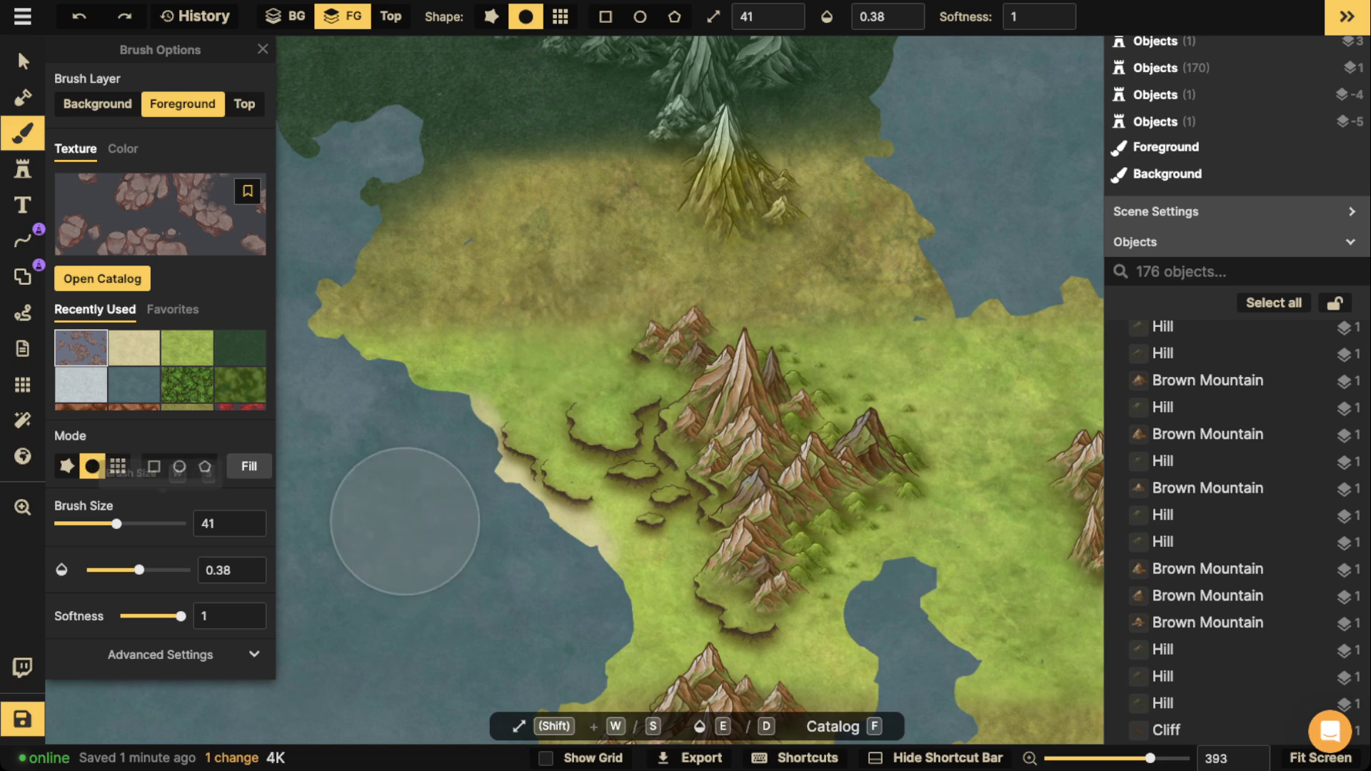
Set the rock brush's texture scale to 12.8 and its brightness to 107.
{"action": "scroll", "coordinate": [404, 521], "scroll_direction": "down", "scroll_amount": 2}
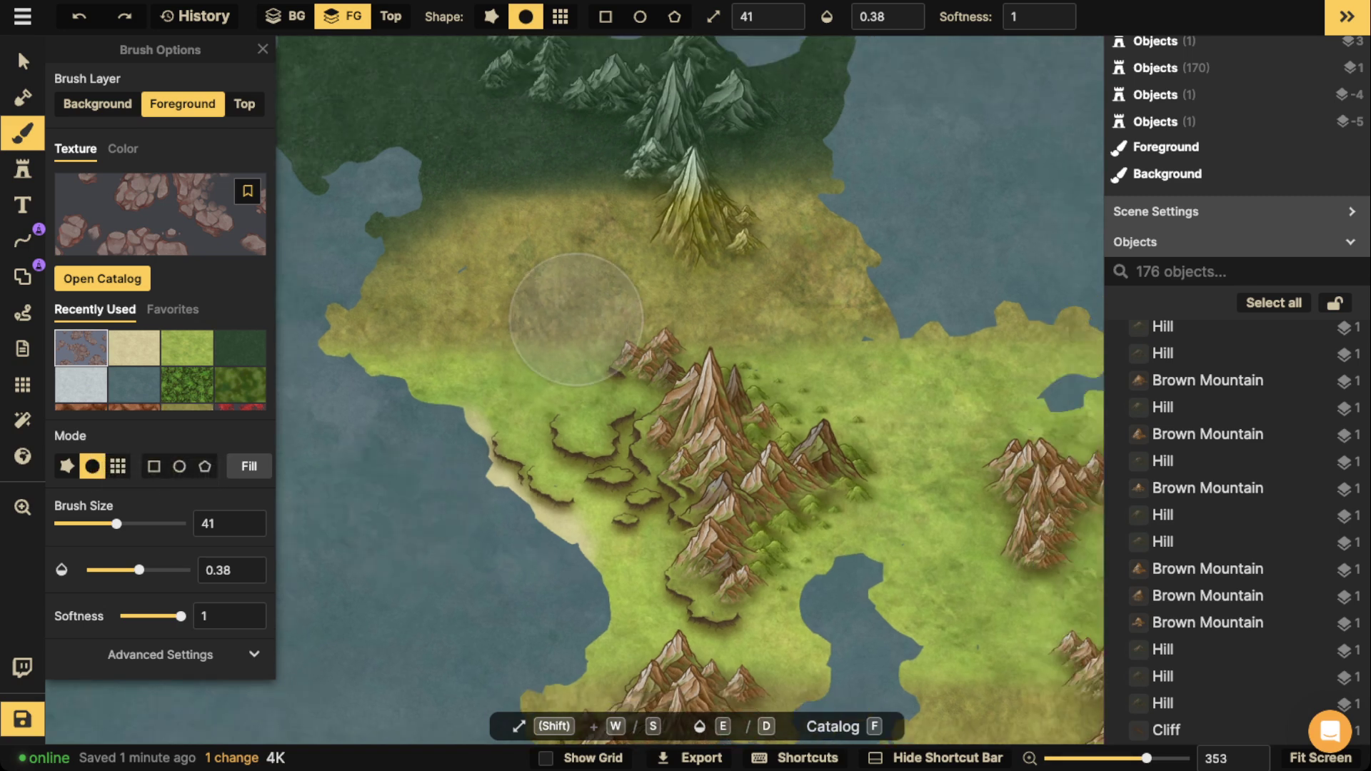
{"action": "left_click", "coordinate": [161, 655]}
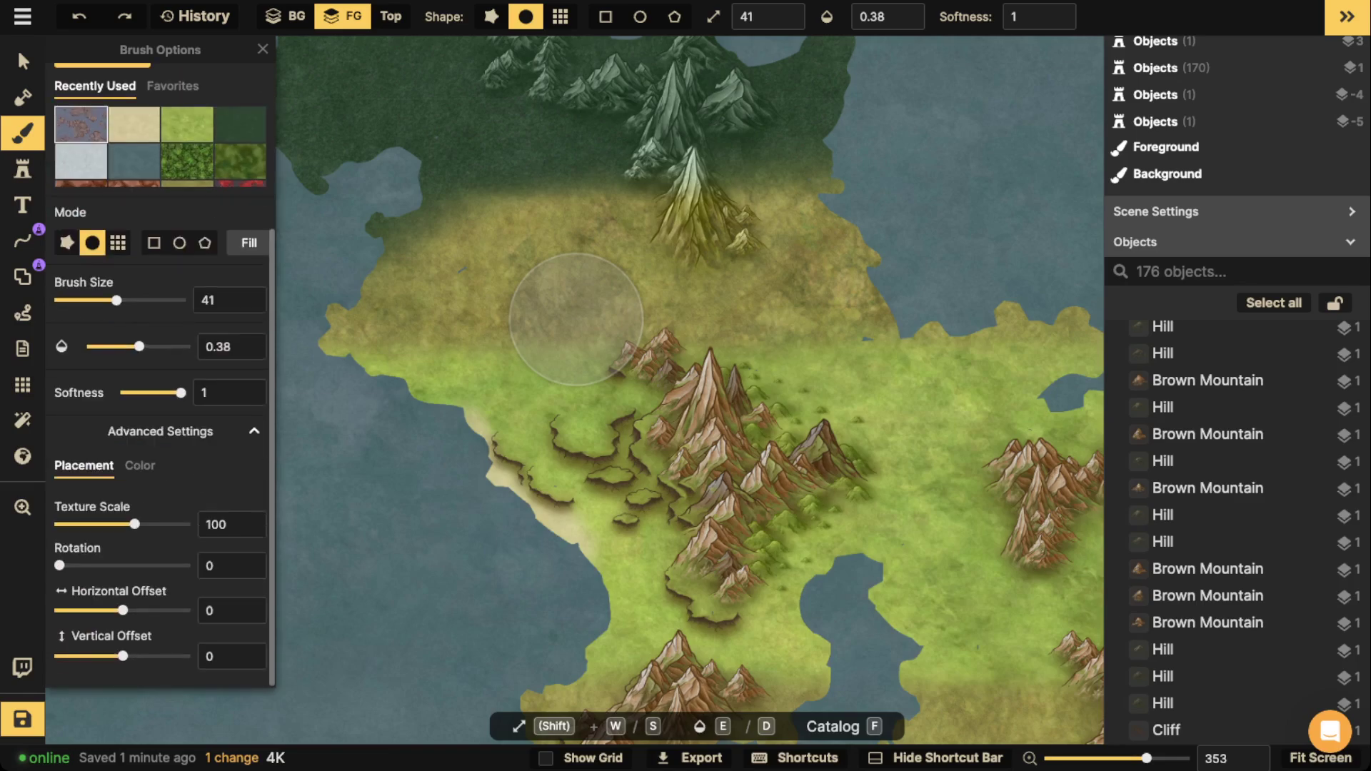
{"action": "left_click_drag", "start_coordinate": [134, 524], "coordinate": [83, 524]}
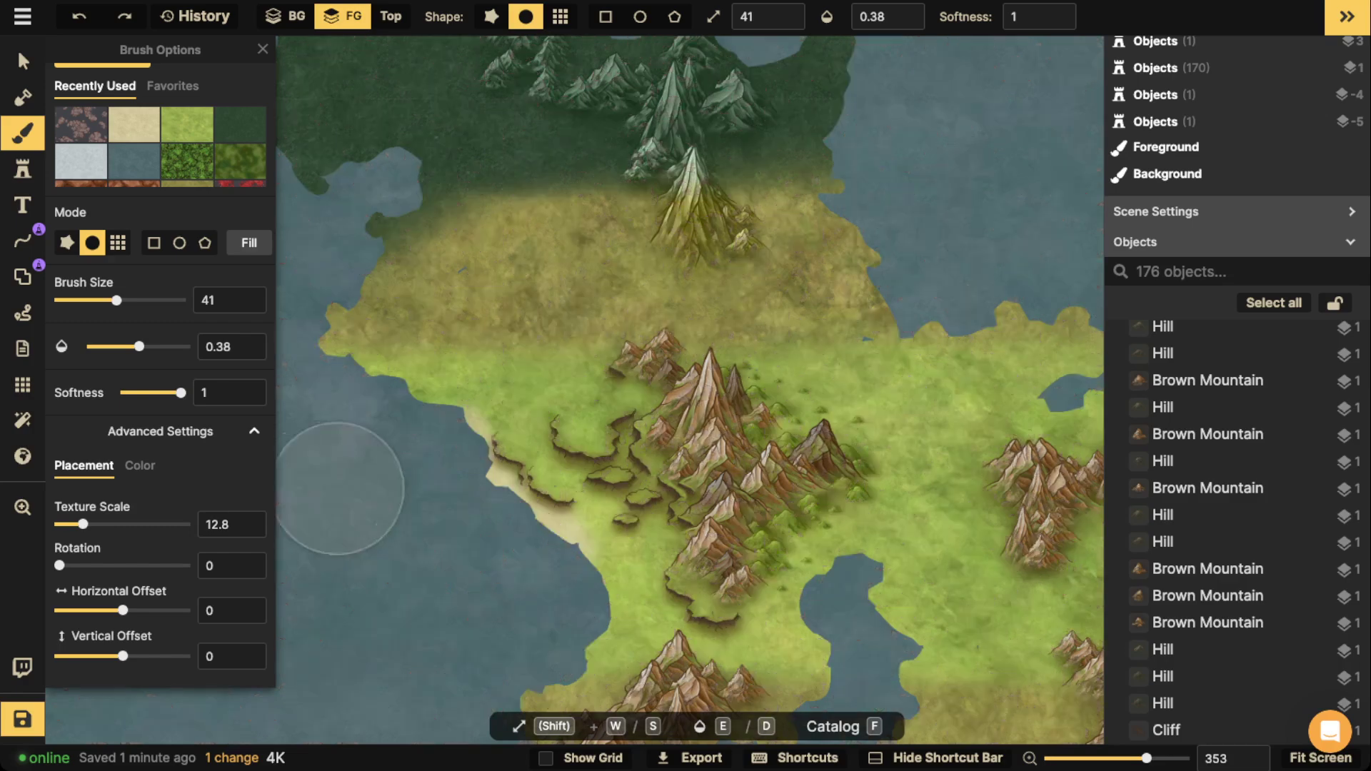
{"action": "scroll", "coordinate": [575, 319], "scroll_direction": "up", "scroll_amount": 4}
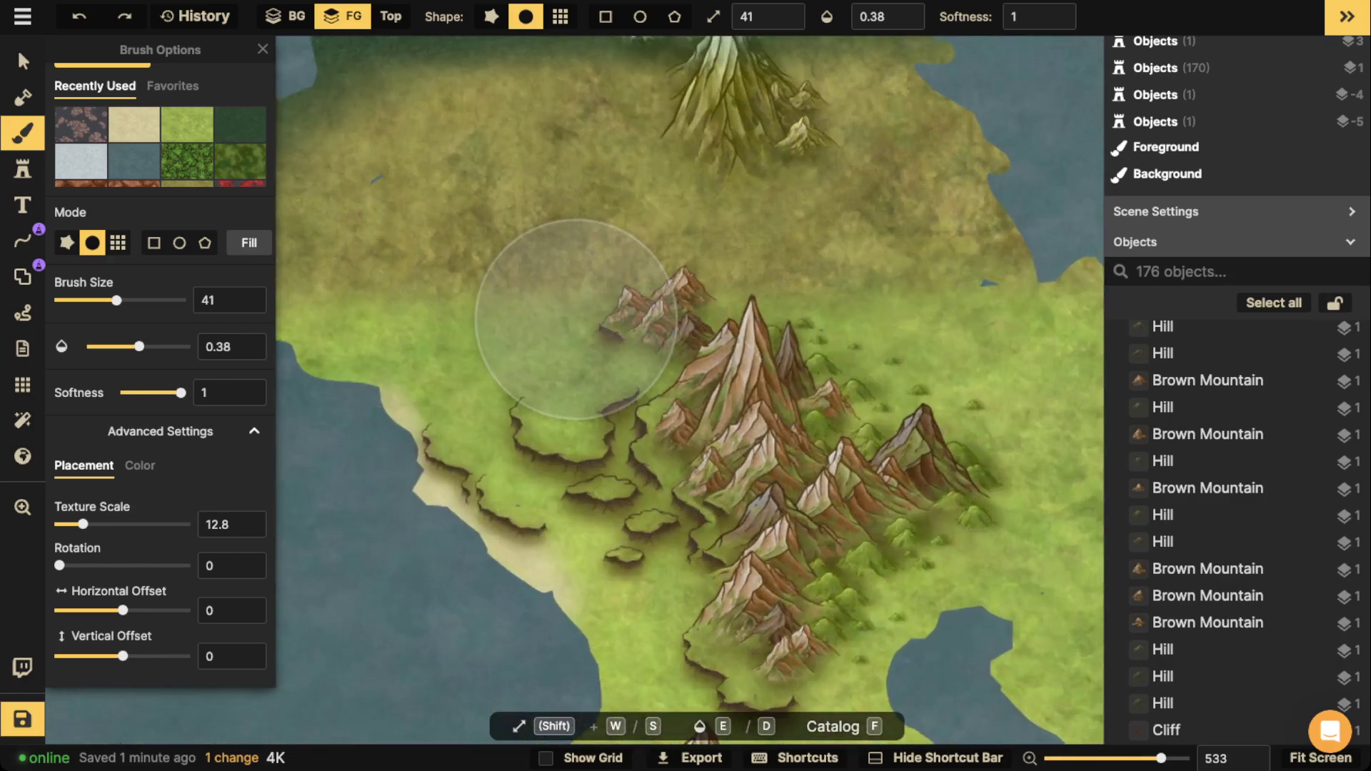
{"action": "left_click", "coordinate": [140, 465]}
{"action": "left_click_drag", "start_coordinate": [124, 524], "coordinate": [125, 524]}
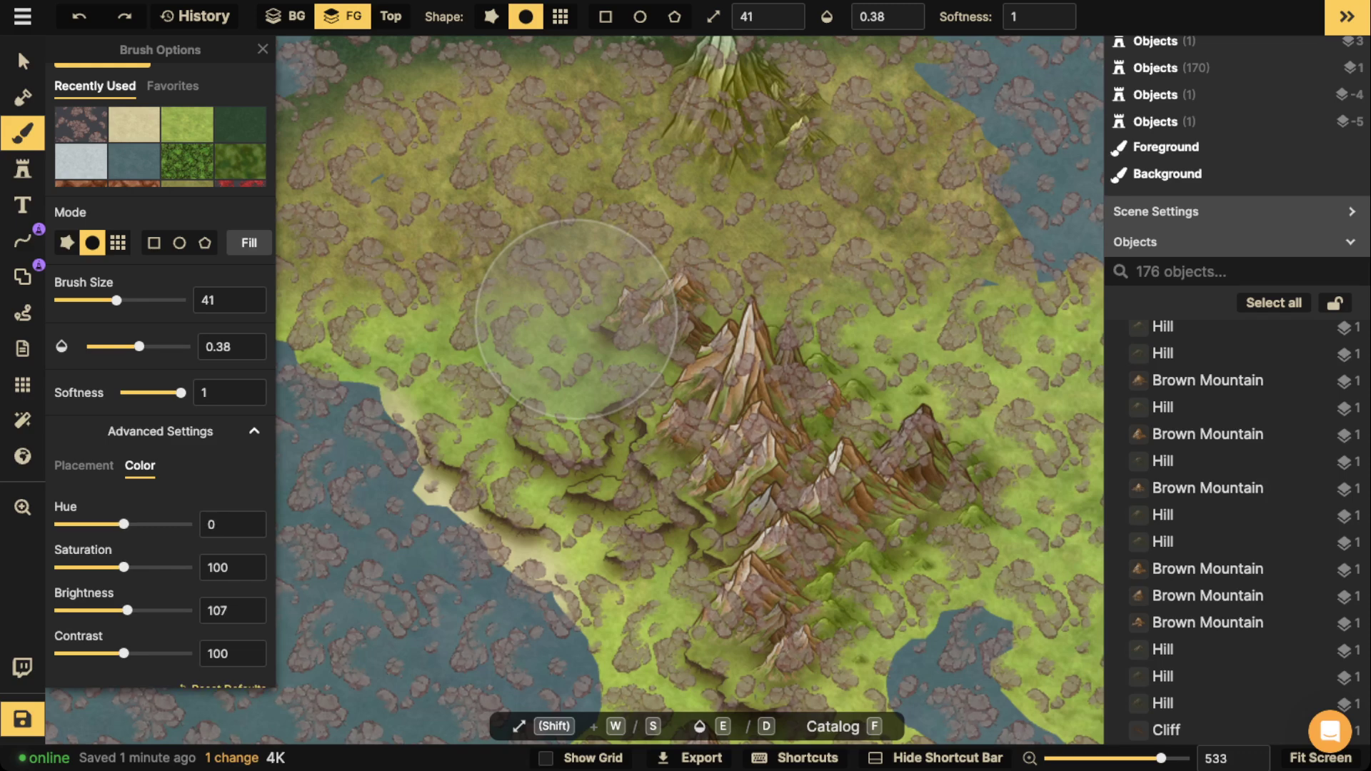
Reduce the brush size to 11 and paint rocks between the small northern mountains and the cliffs.
{"action": "key", "text": "s"}
{"action": "key", "text": "s"}
{"action": "key", "text": "s"}
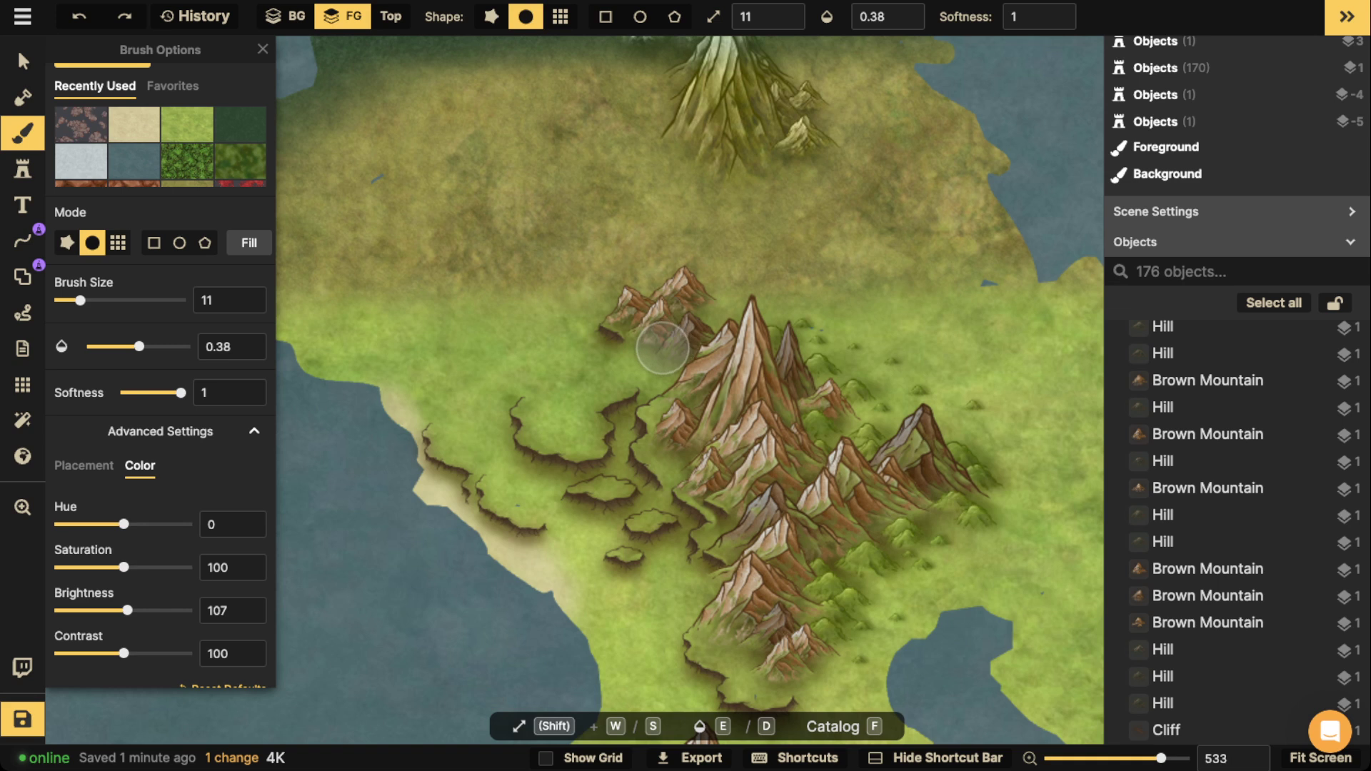
{"action": "mouse_move", "coordinate": [641, 362]}
{"action": "left_mouse_down"}
{"action": "mouse_move", "coordinate": [592, 361]}
{"action": "mouse_move", "coordinate": [624, 363]}
{"action": "mouse_move", "coordinate": [581, 331]}
{"action": "left_mouse_up"}
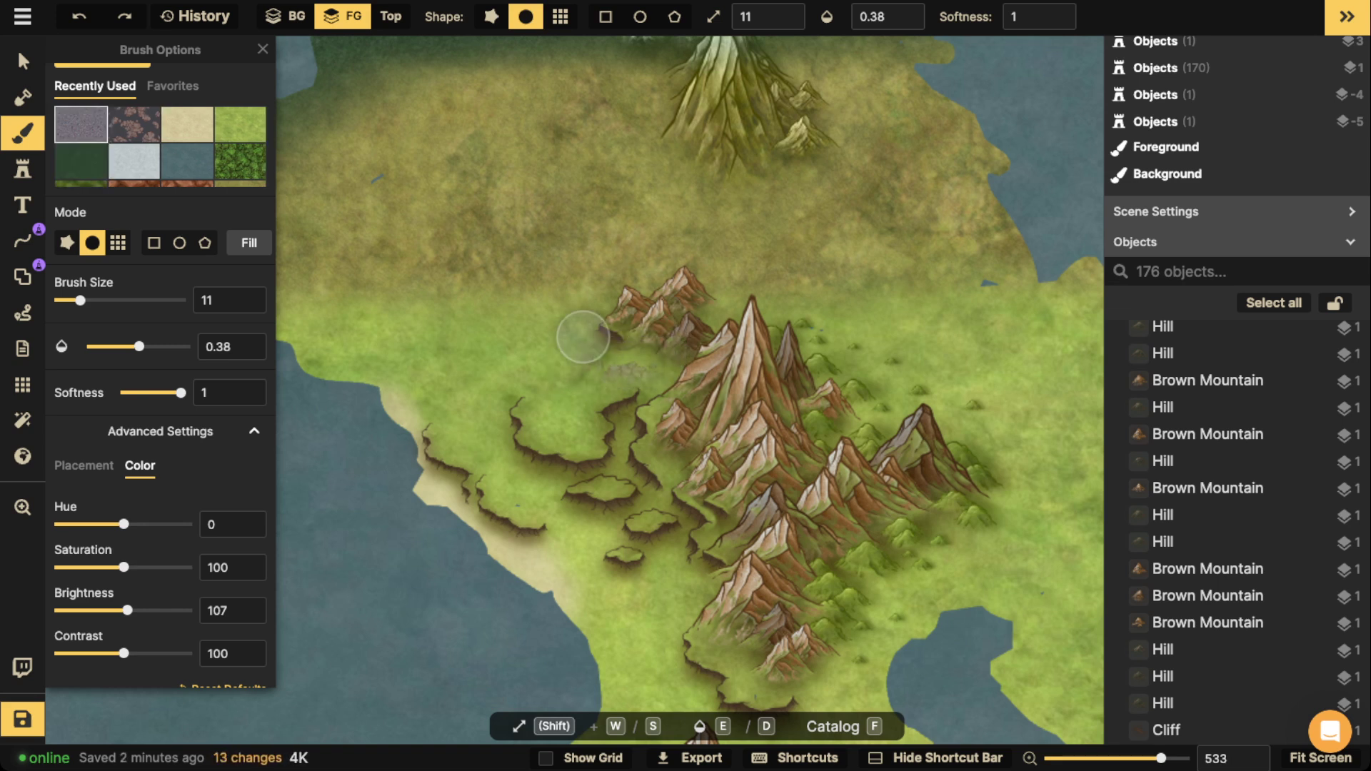
{"action": "key", "text": "d"}
{"action": "mouse_move", "coordinate": [641, 366]}
{"action": "left_mouse_down"}
{"action": "mouse_move", "coordinate": [584, 351]}
{"action": "mouse_move", "coordinate": [572, 373]}
{"action": "mouse_move", "coordinate": [595, 387]}
{"action": "mouse_move", "coordinate": [663, 353]}
{"action": "mouse_move", "coordinate": [661, 367]}
{"action": "mouse_move", "coordinate": [651, 372]}
{"action": "mouse_move", "coordinate": [654, 324]}
{"action": "mouse_move", "coordinate": [668, 352]}
{"action": "mouse_move", "coordinate": [651, 368]}
{"action": "mouse_move", "coordinate": [671, 357]}
{"action": "mouse_move", "coordinate": [600, 346]}
{"action": "mouse_move", "coordinate": [580, 370]}
{"action": "mouse_move", "coordinate": [694, 371]}
{"action": "mouse_move", "coordinate": [670, 434]}
{"action": "mouse_move", "coordinate": [680, 465]}
{"action": "mouse_move", "coordinate": [680, 407]}
{"action": "mouse_move", "coordinate": [766, 342]}
{"action": "left_mouse_up"}
Set the brush opacity to 1 and paint rocks around the main range's peaks and its southern foot.
{"action": "double_click", "coordinate": [877, 17]}
{"action": "type", "text": "1"}
{"action": "key", "text": "Return"}
{"action": "left_click_drag", "start_coordinate": [782, 397], "coordinate": [764, 314]}
{"action": "mouse_move", "coordinate": [738, 264]}
{"action": "left_mouse_down"}
{"action": "mouse_move", "coordinate": [700, 227]}
{"action": "mouse_move", "coordinate": [733, 218]}
{"action": "mouse_move", "coordinate": [664, 214]}
{"action": "mouse_move", "coordinate": [659, 201]}
{"action": "left_mouse_up"}
{"action": "left_click_drag", "start_coordinate": [794, 341], "coordinate": [783, 229]}
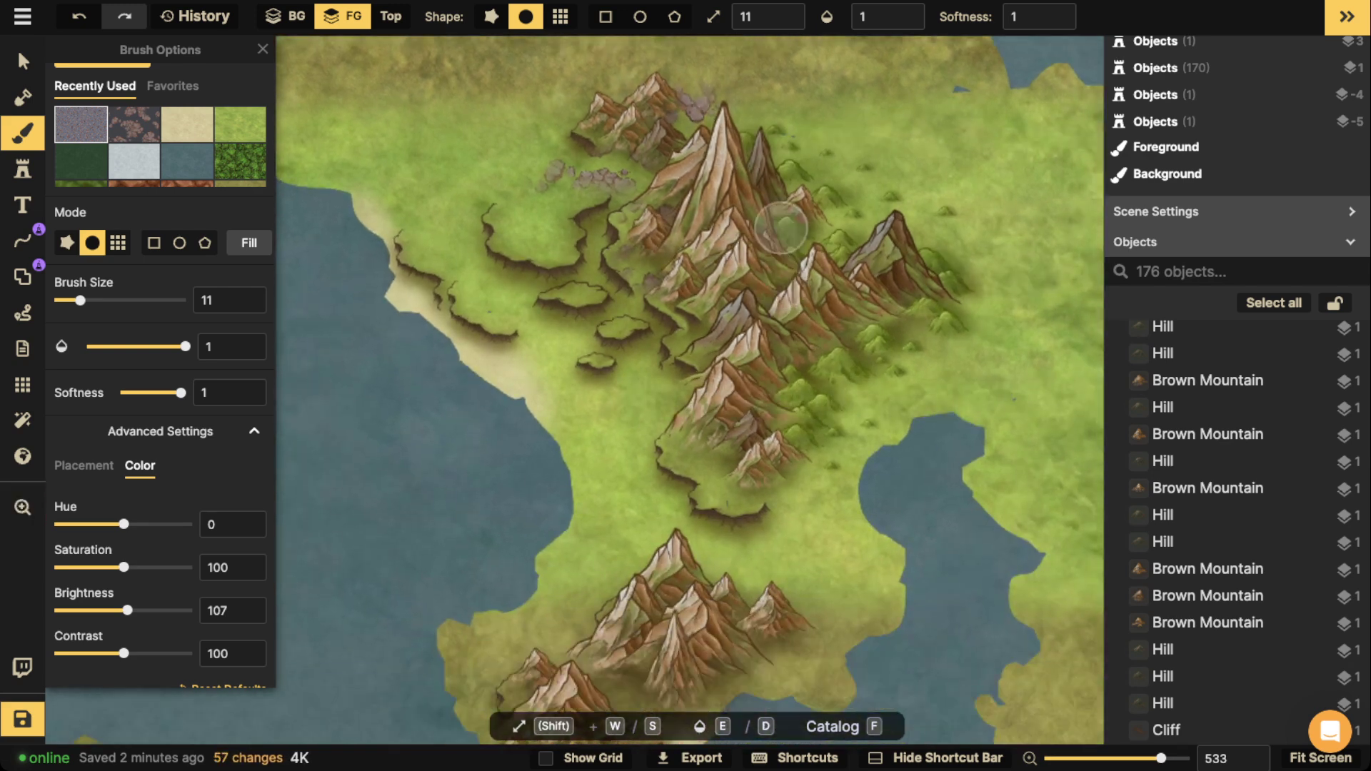
{"action": "mouse_move", "coordinate": [741, 429]}
{"action": "left_mouse_down"}
{"action": "mouse_move", "coordinate": [699, 445]}
{"action": "mouse_move", "coordinate": [739, 456]}
{"action": "mouse_move", "coordinate": [732, 477]}
{"action": "mouse_move", "coordinate": [749, 487]}
{"action": "mouse_move", "coordinate": [825, 482]}
{"action": "left_mouse_up"}
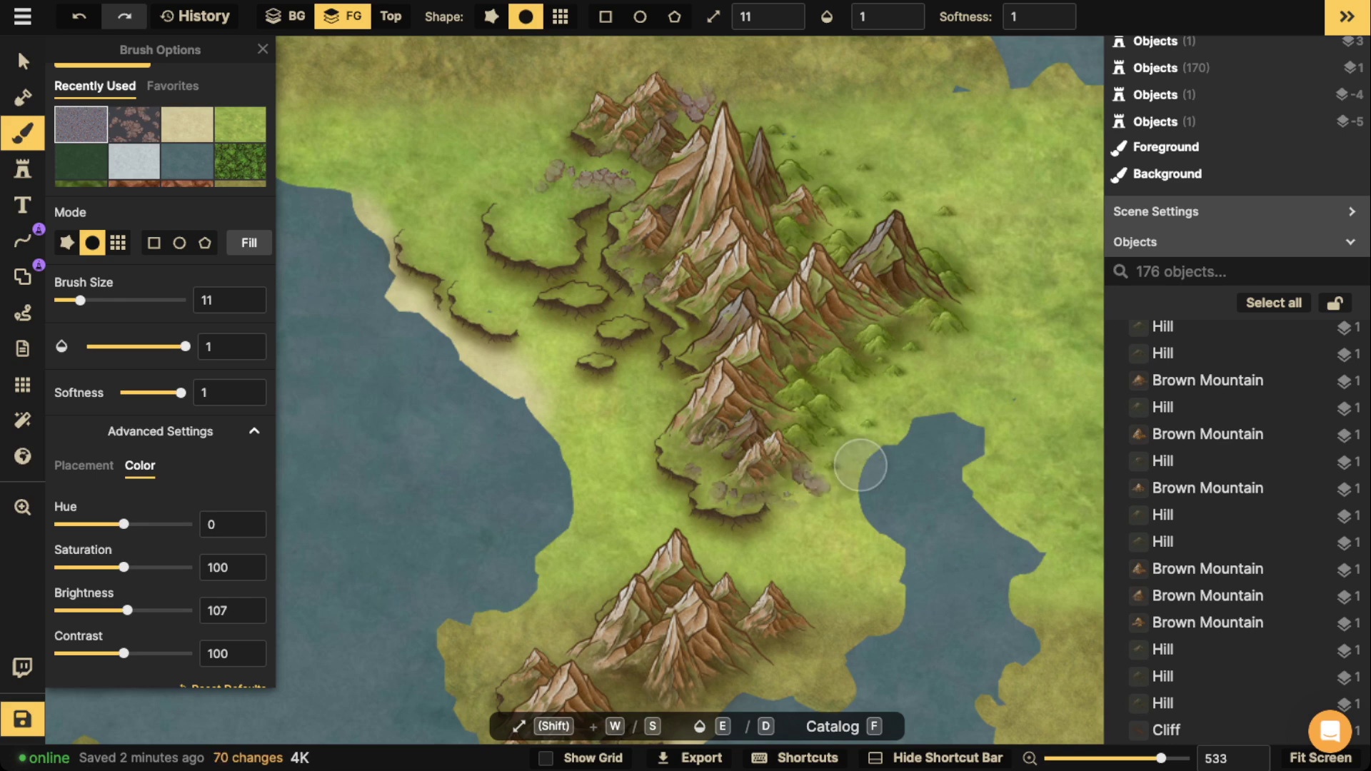
Add another dab of rocks to the patch just below the small northern mountains.
{"action": "scroll", "coordinate": [643, 367], "scroll_direction": "down", "scroll_amount": 3}
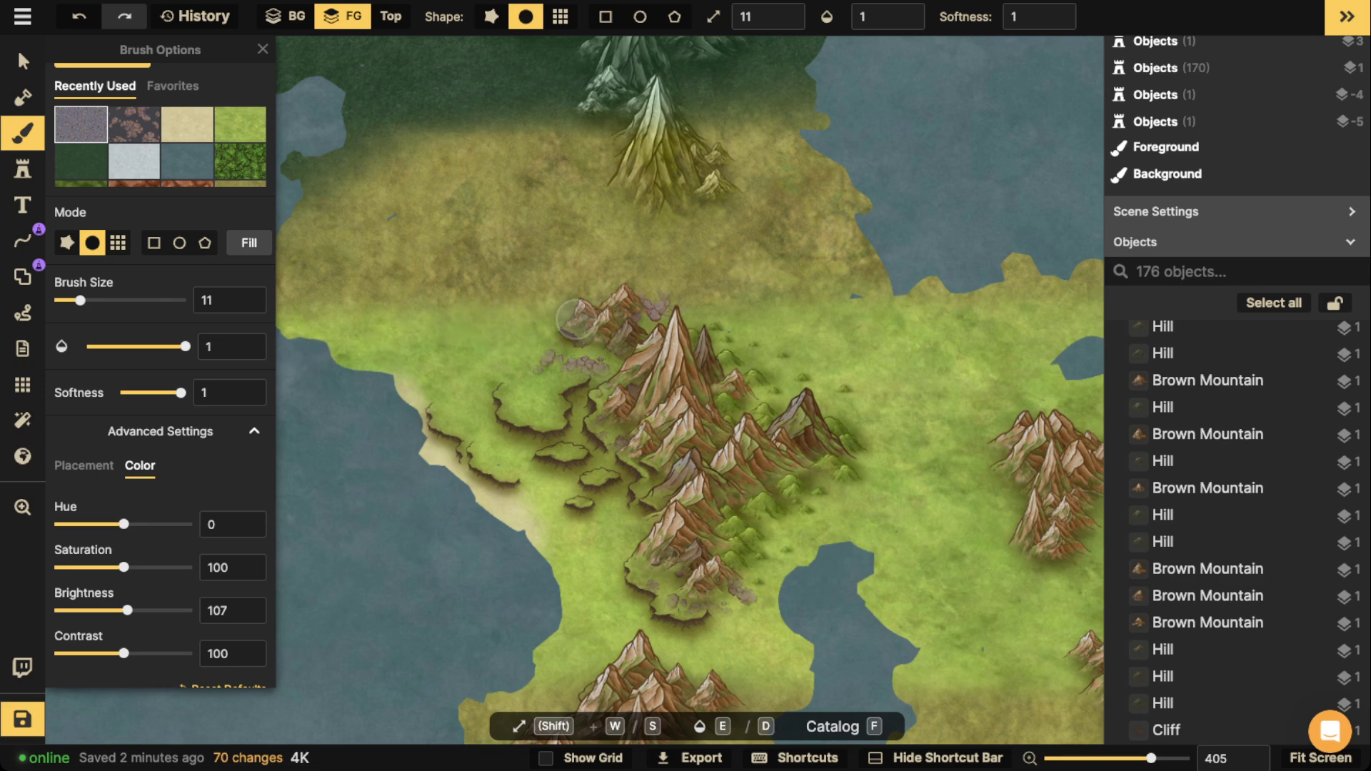
{"action": "scroll", "coordinate": [577, 319], "scroll_direction": "up", "scroll_amount": 3}
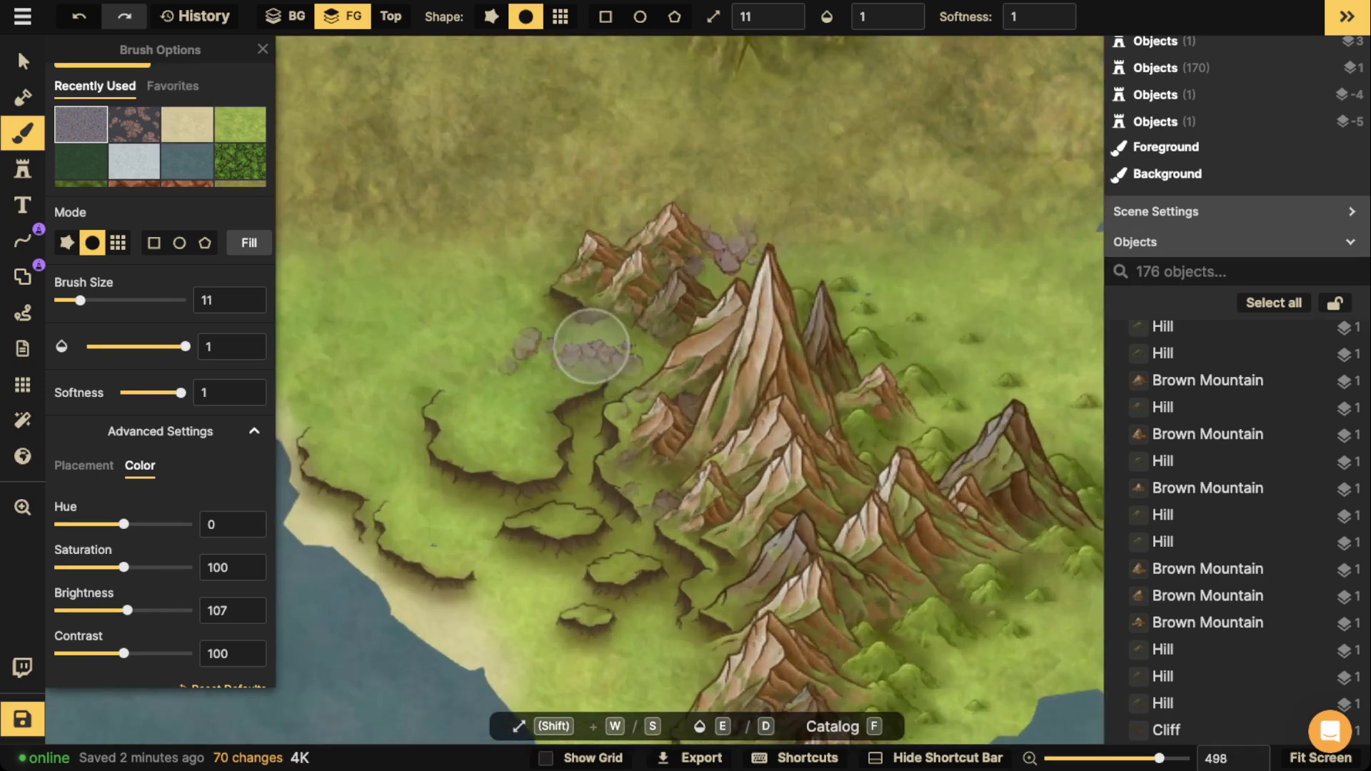
{"action": "left_click", "coordinate": [640, 343]}
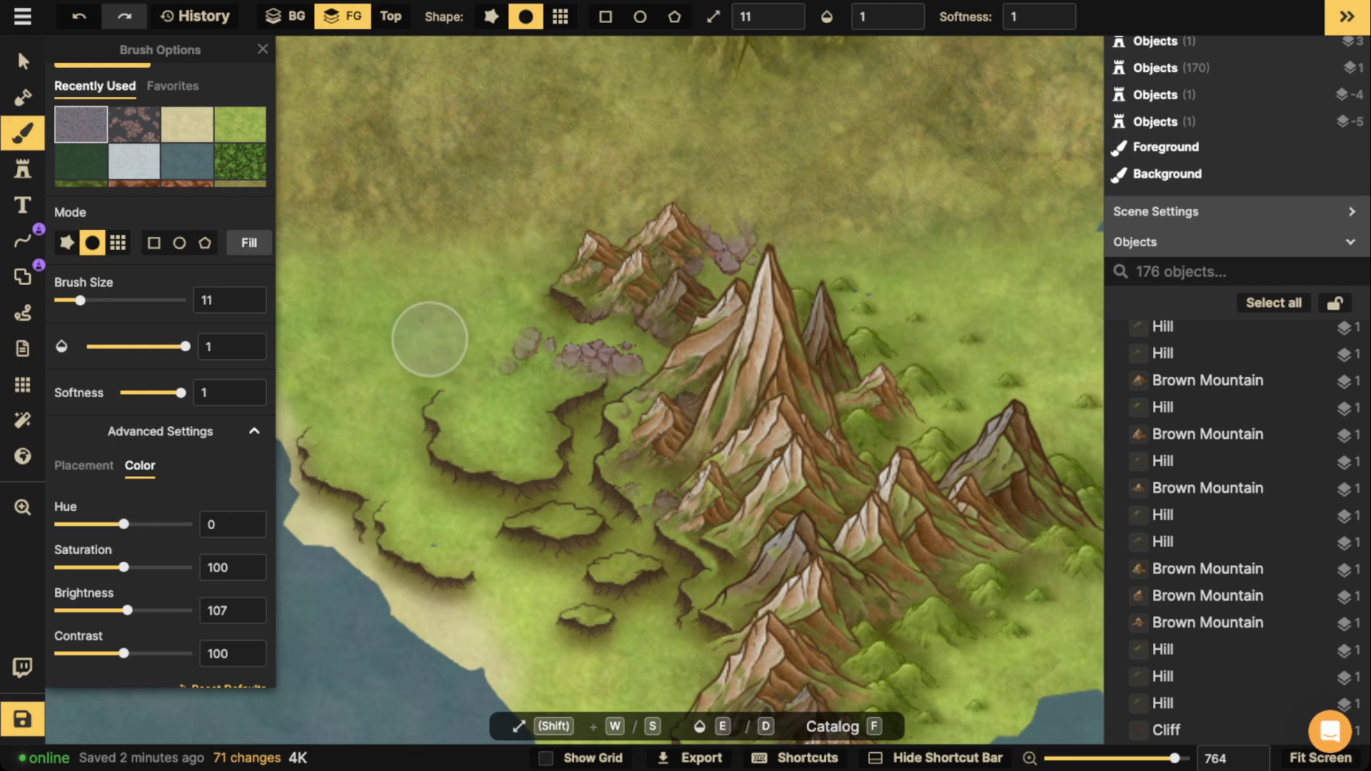
Examine the painted rock patches around the main range from afar and up close.
{"action": "scroll", "coordinate": [428, 337], "scroll_direction": "down", "scroll_amount": 2}
{"action": "scroll", "coordinate": [438, 315], "scroll_direction": "down", "scroll_amount": 2}
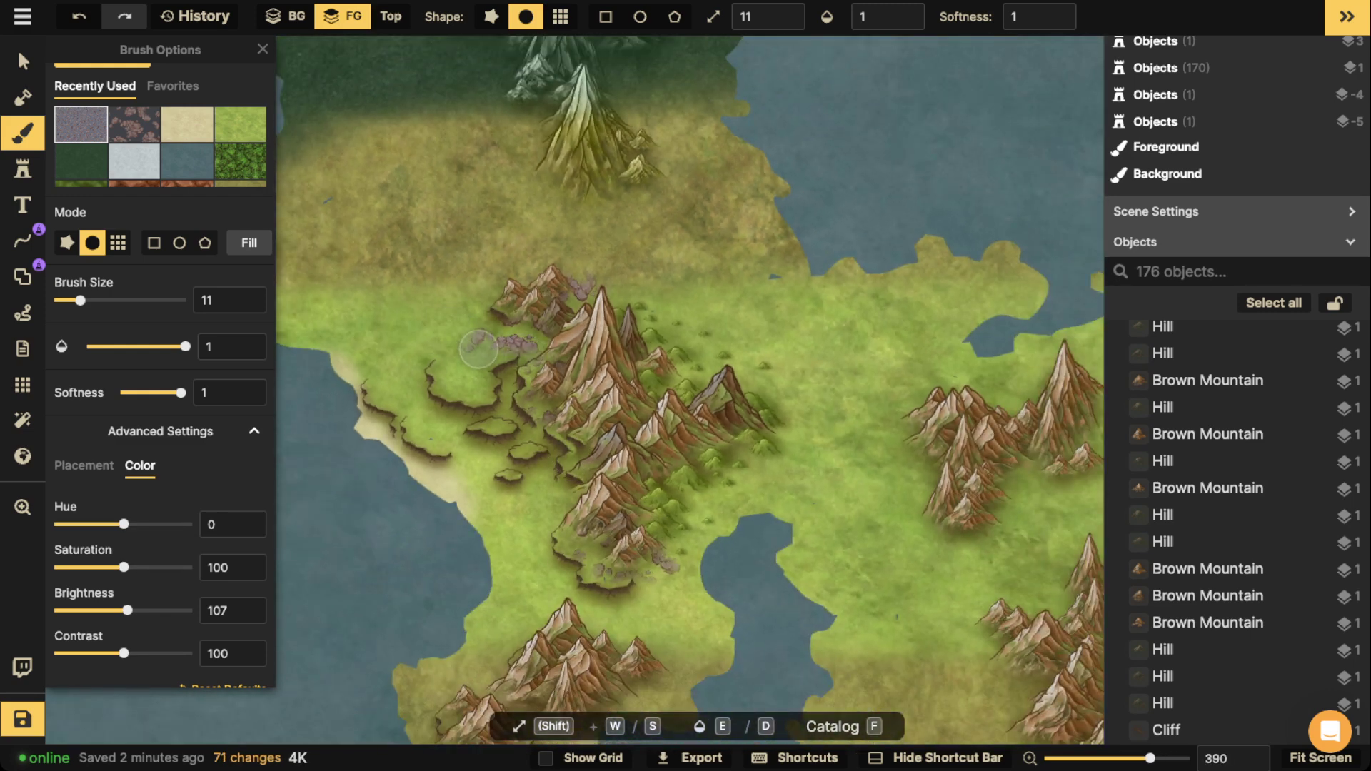
{"action": "scroll", "coordinate": [479, 349], "scroll_direction": "up", "scroll_amount": 6}
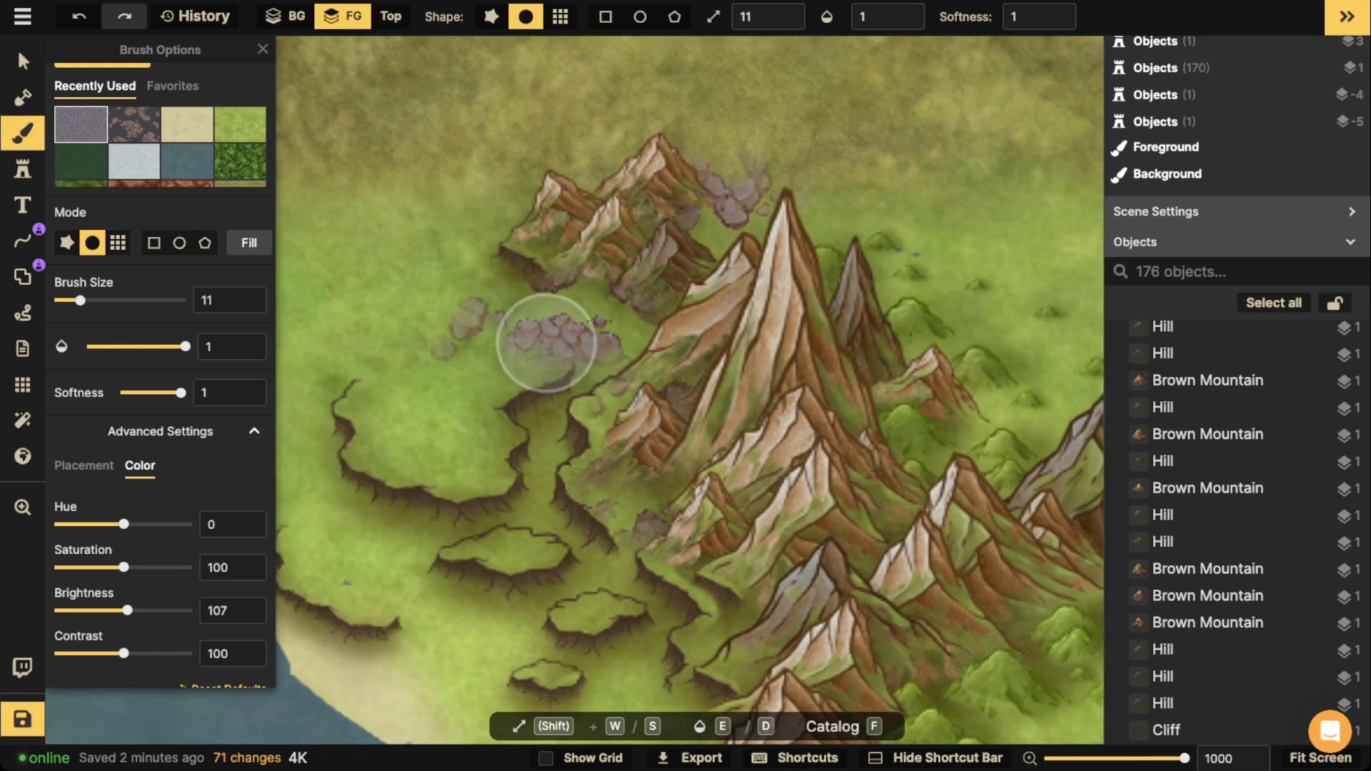
{"action": "left_click", "coordinate": [23, 62]}
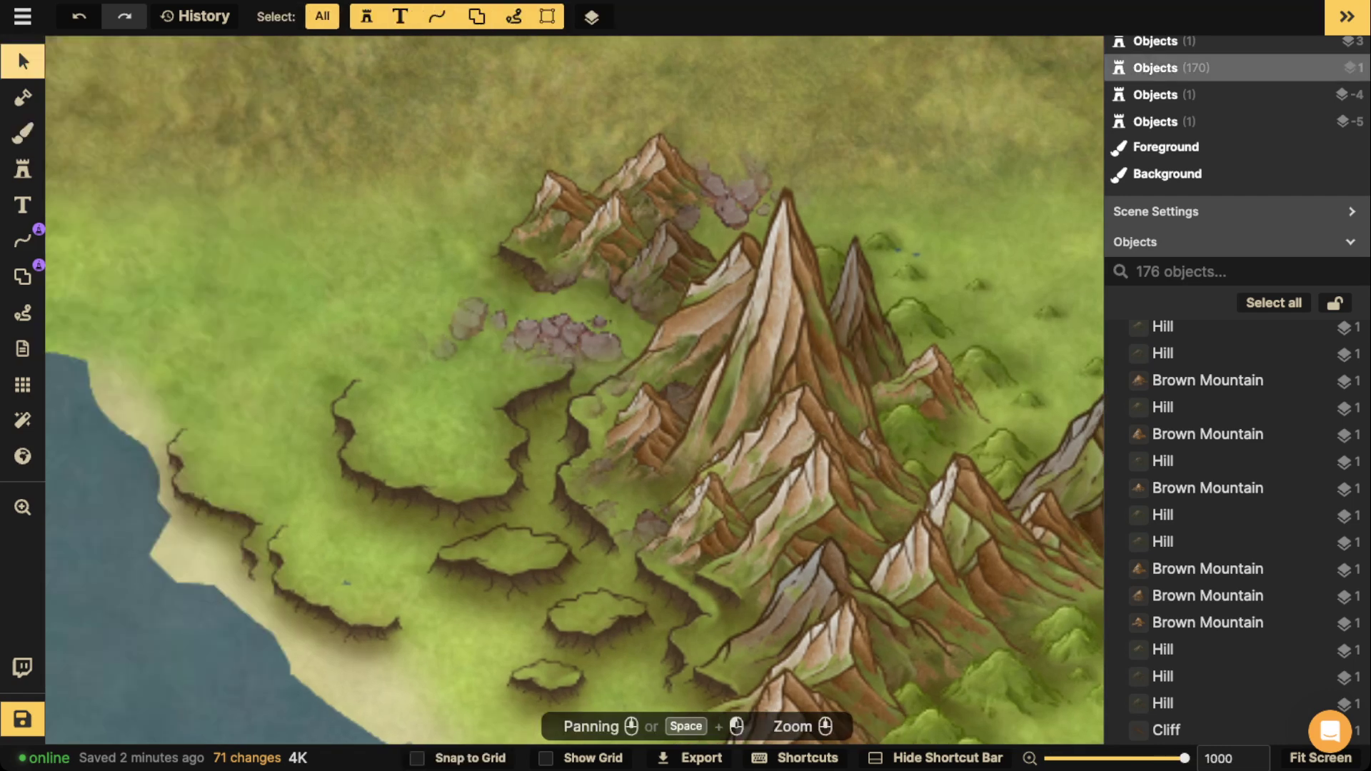
{"action": "scroll", "coordinate": [500, 261], "scroll_direction": "down", "scroll_amount": 1}
Recolour the rock brush with a hue of 21 and a saturation of 200.
{"action": "key", "text": "b"}
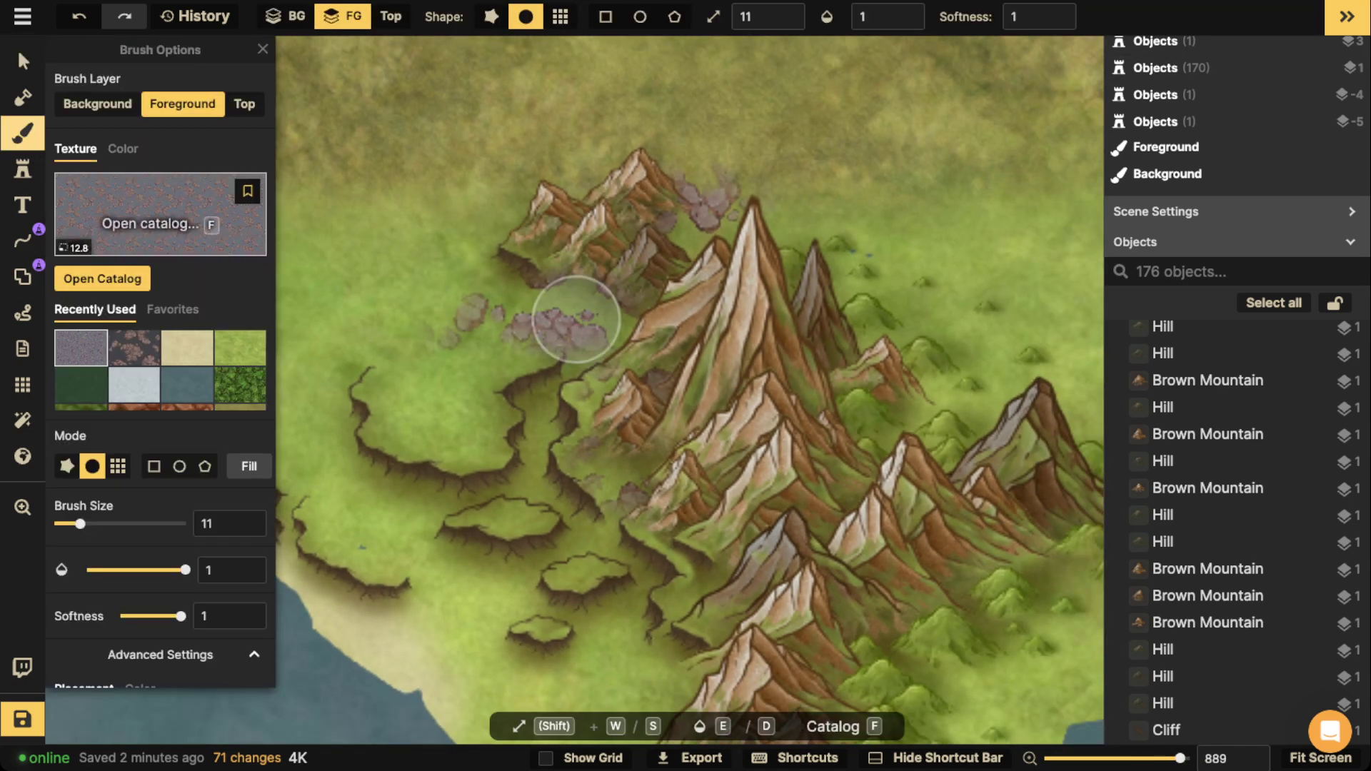
{"action": "scroll", "coordinate": [142, 429], "scroll_direction": "down", "scroll_amount": 5}
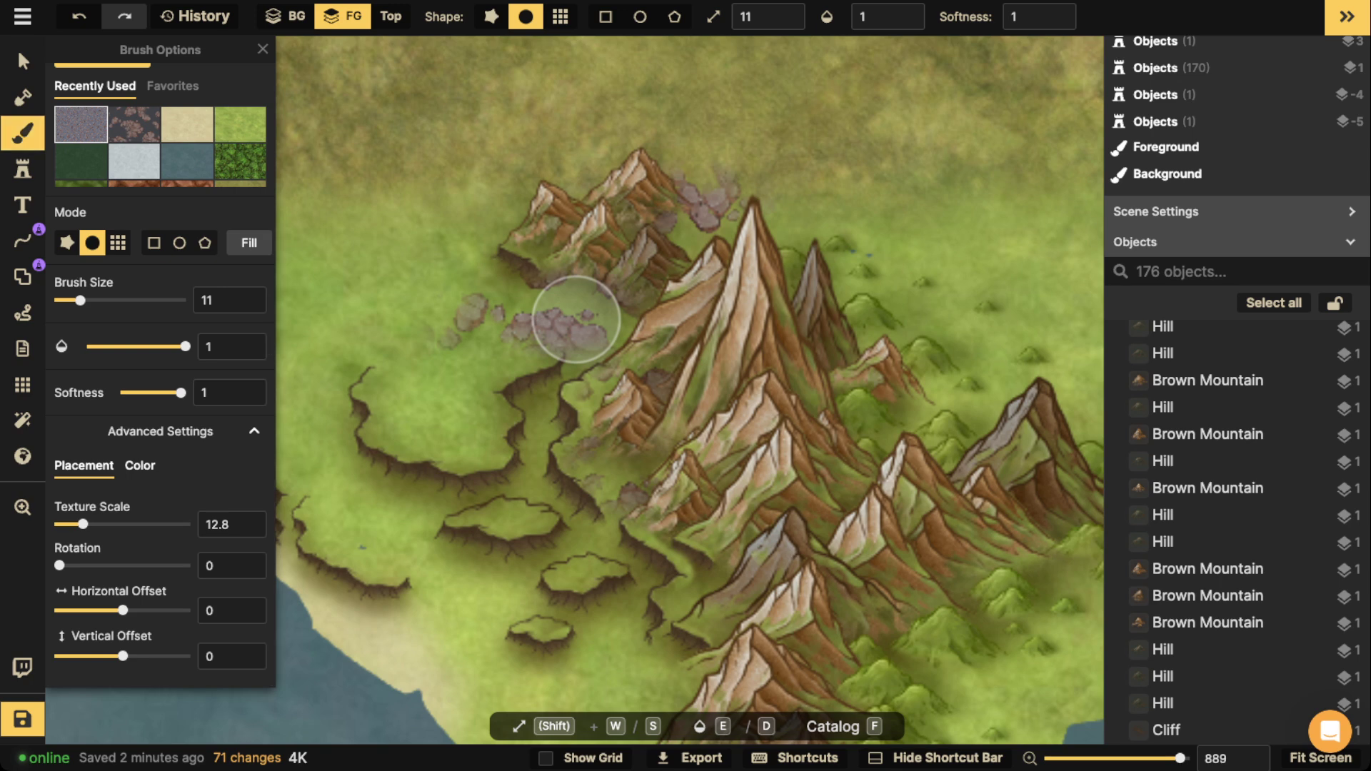
{"action": "left_click", "coordinate": [140, 465]}
{"action": "left_click_drag", "start_coordinate": [124, 567], "coordinate": [134, 568]}
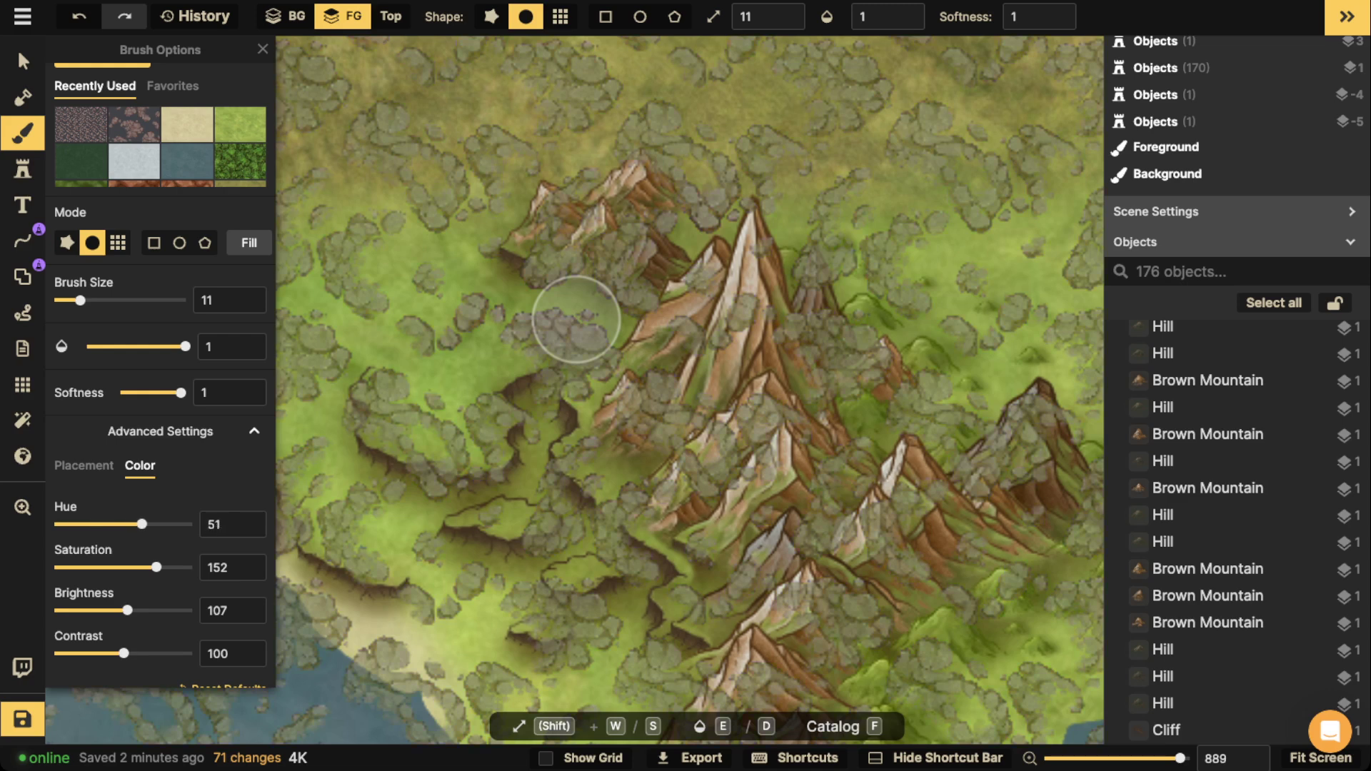
{"action": "left_click_drag", "start_coordinate": [156, 567], "coordinate": [189, 567]}
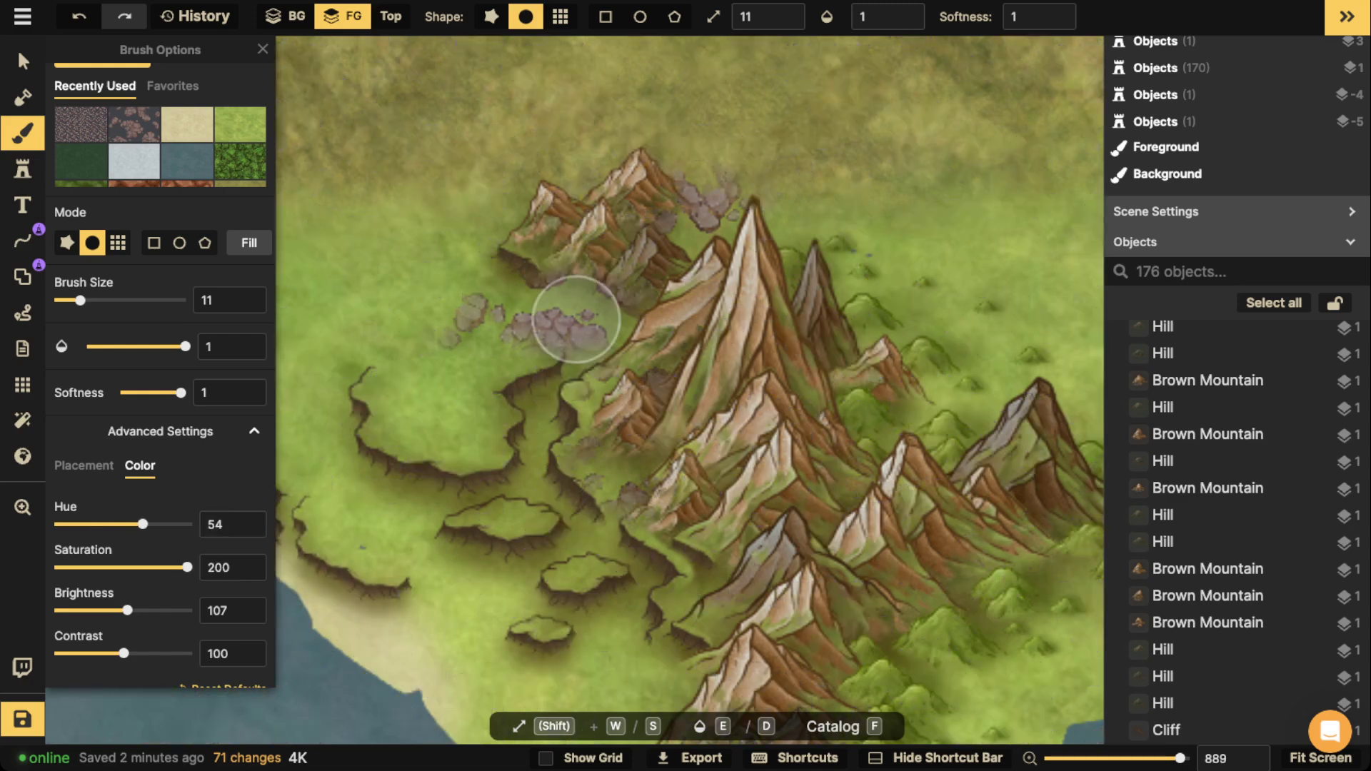
{"action": "left_click_drag", "start_coordinate": [142, 524], "coordinate": [146, 524]}
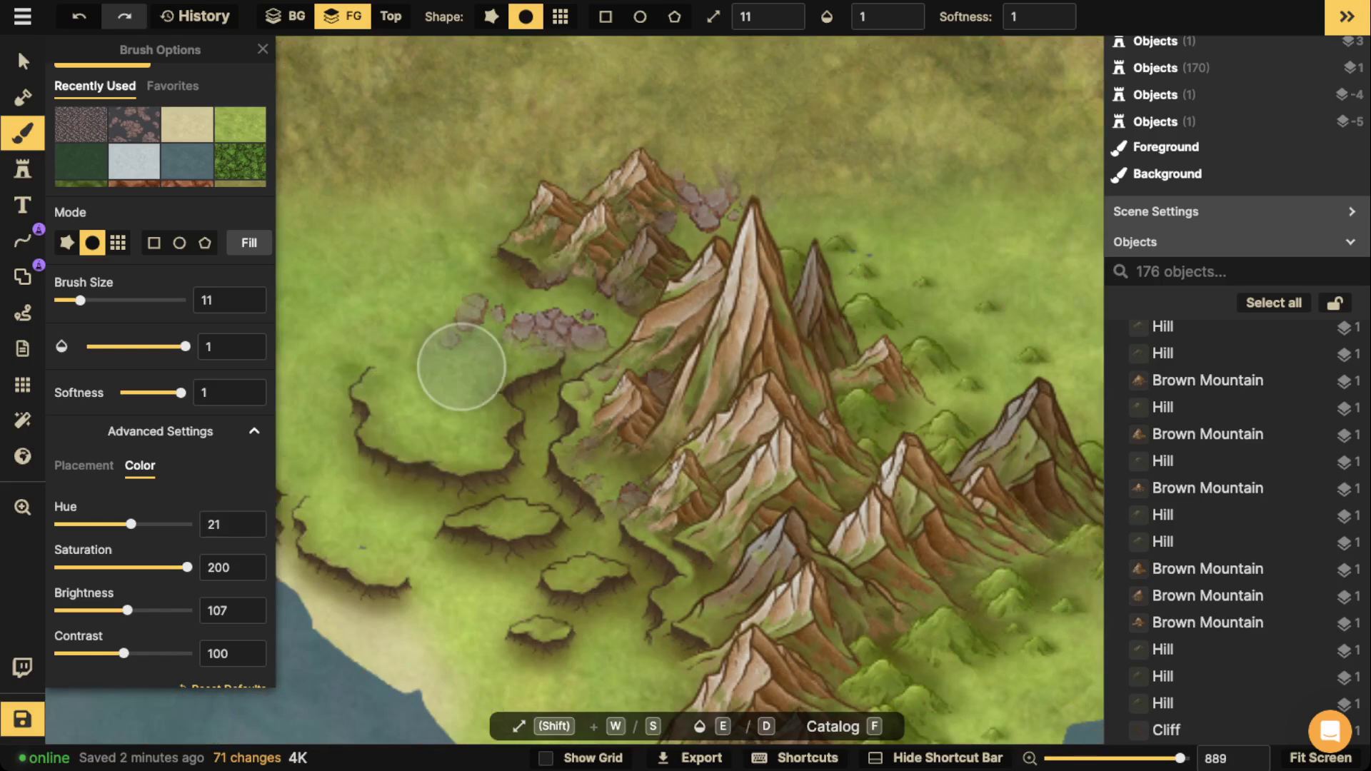
Try a stroke of the recoloured rocks north-west of the small mountains, and undo it.
{"action": "scroll", "coordinate": [454, 325], "scroll_direction": "down", "scroll_amount": 2}
{"action": "mouse_move", "coordinate": [377, 143]}
{"action": "left_mouse_down"}
{"action": "mouse_move", "coordinate": [447, 114]}
{"action": "mouse_move", "coordinate": [407, 174]}
{"action": "mouse_move", "coordinate": [491, 236]}
{"action": "left_mouse_up"}
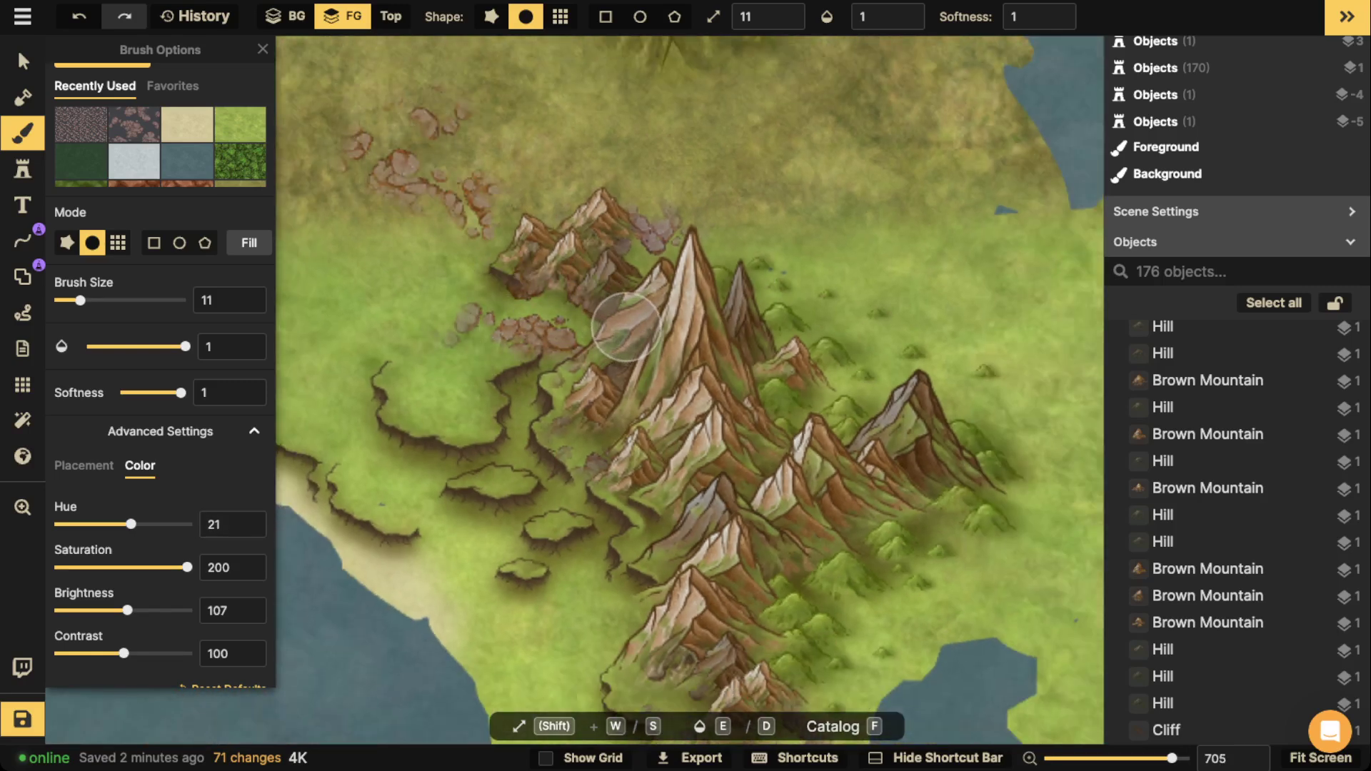
{"action": "key", "text": "ctrl+z"}
{"action": "scroll", "coordinate": [346, 143], "scroll_direction": "down", "scroll_amount": 4}
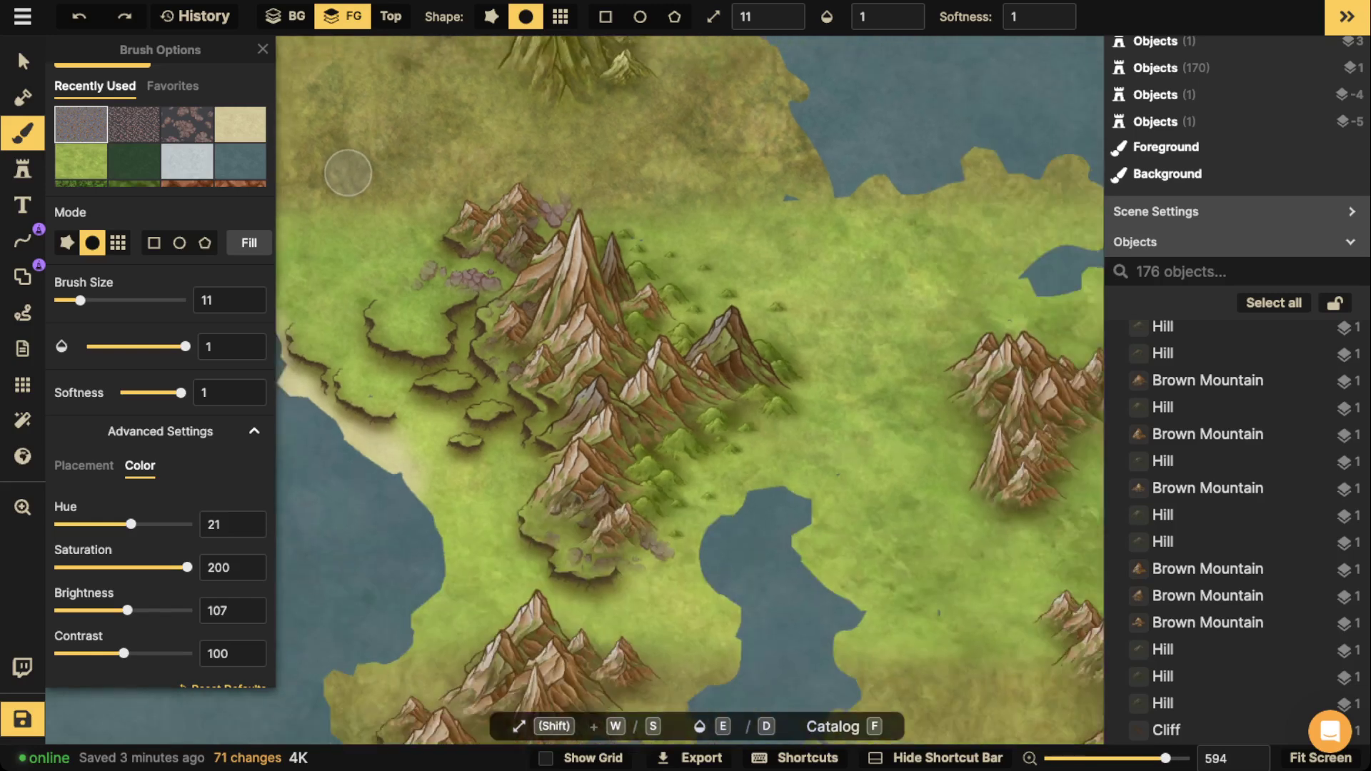
Restore the map to history entry 379, the hill stamp update that precedes all the rocky ground brush strokes.
{"action": "left_click", "coordinate": [194, 15]}
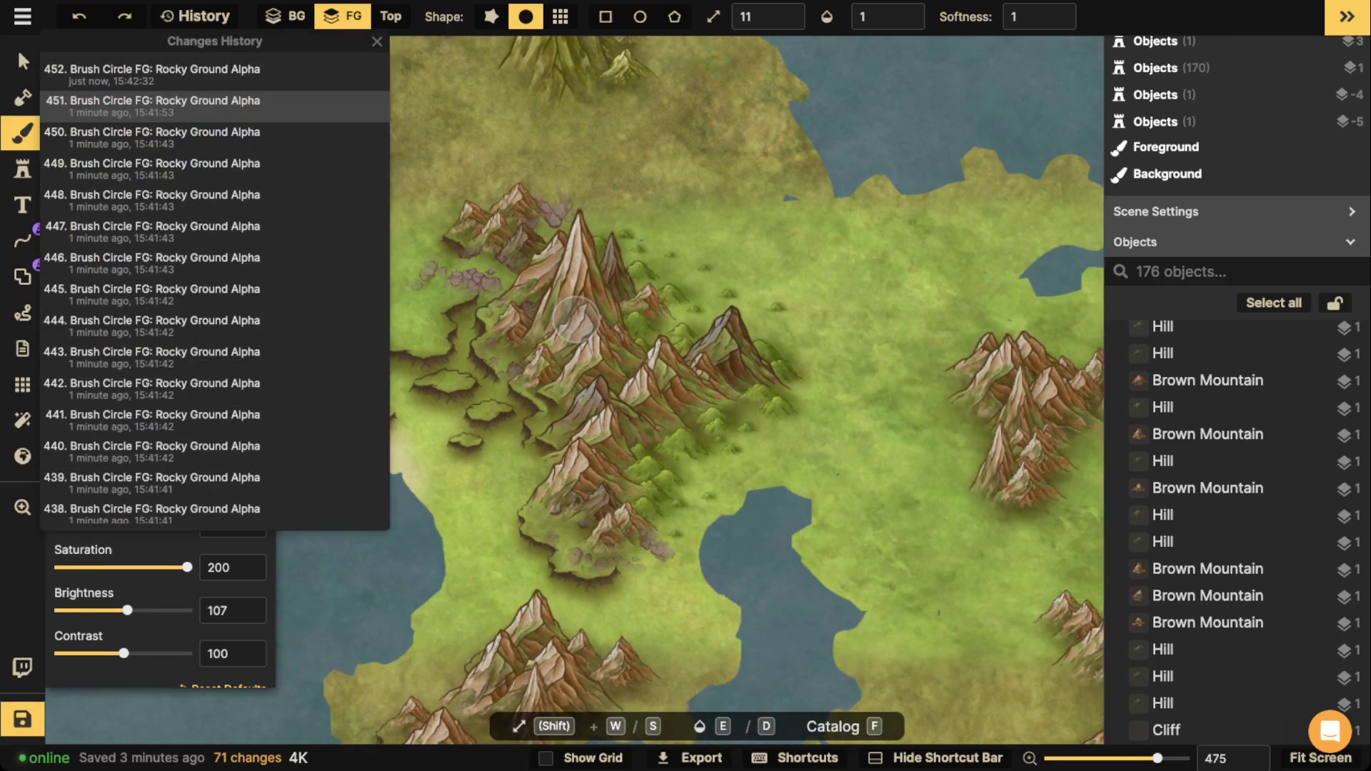
{"action": "scroll", "coordinate": [214, 353], "scroll_direction": "down", "scroll_amount": 5}
{"action": "scroll", "coordinate": [214, 371], "scroll_direction": "down", "scroll_amount": 7}
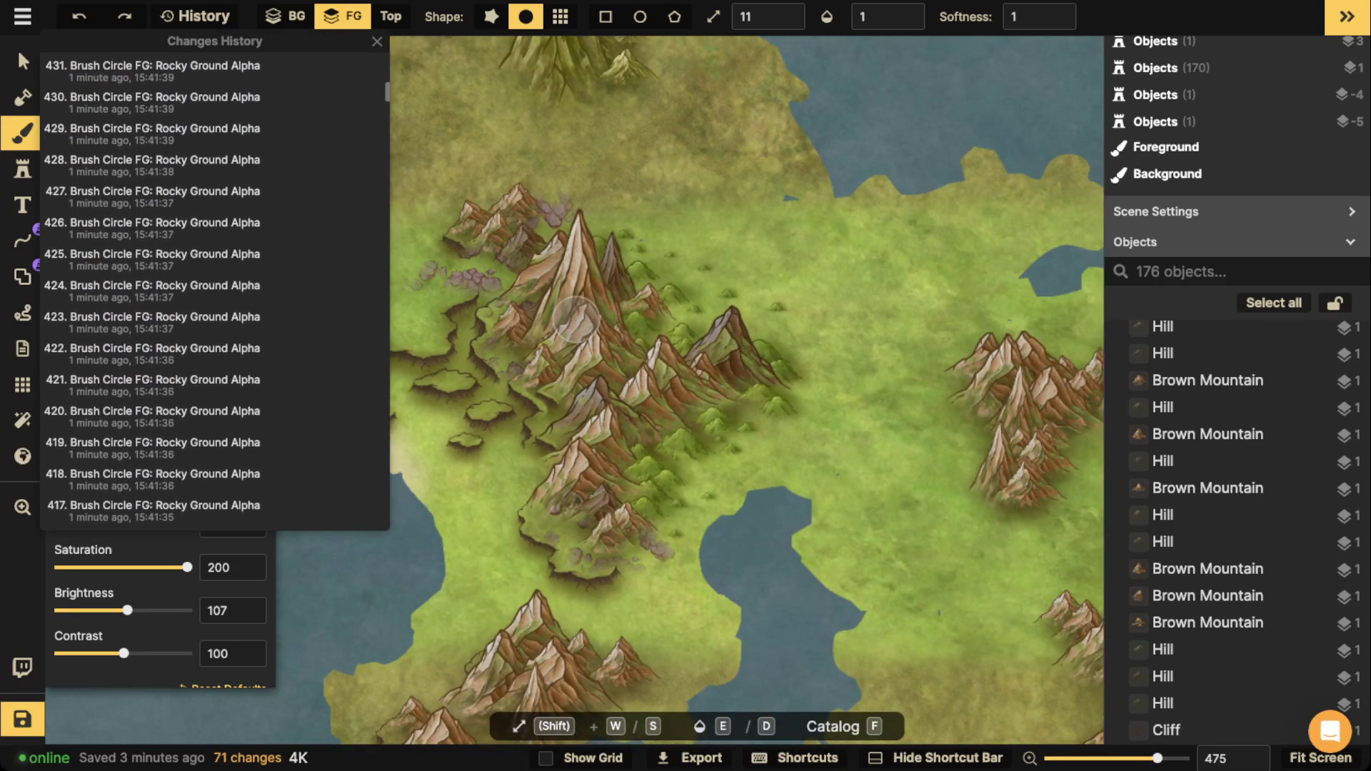
{"action": "scroll", "coordinate": [214, 378], "scroll_direction": "down", "scroll_amount": 13}
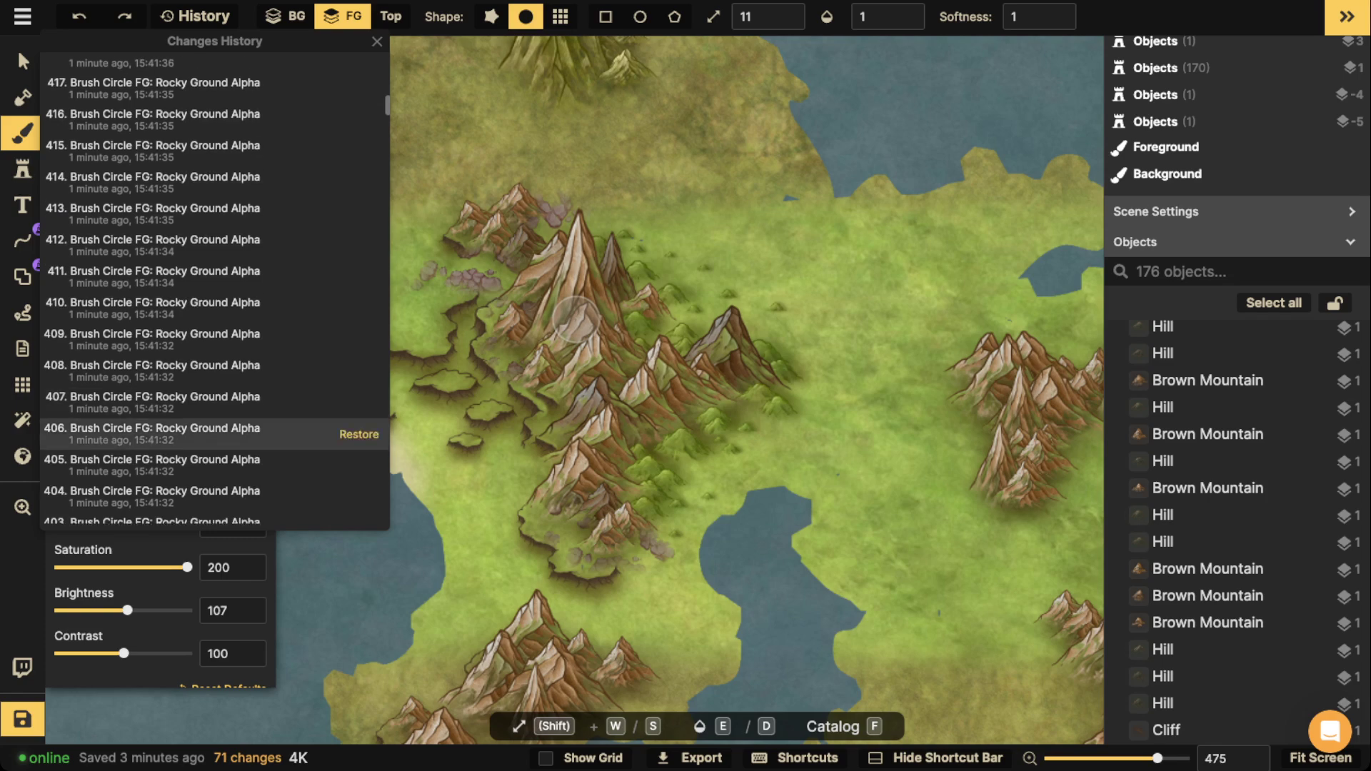
{"action": "scroll", "coordinate": [321, 300], "scroll_direction": "down", "scroll_amount": 3}
{"action": "scroll", "coordinate": [322, 300], "scroll_direction": "up", "scroll_amount": 4}
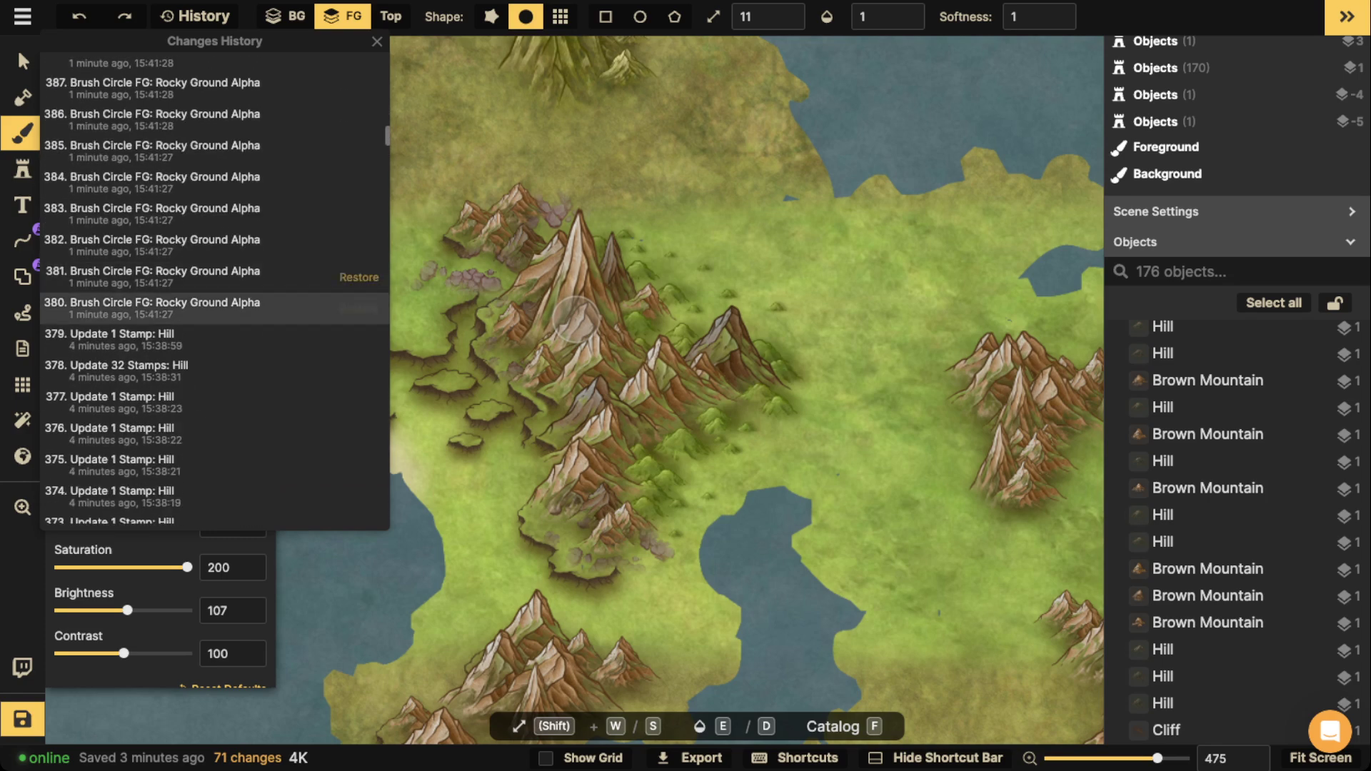
{"action": "left_click", "coordinate": [357, 335]}
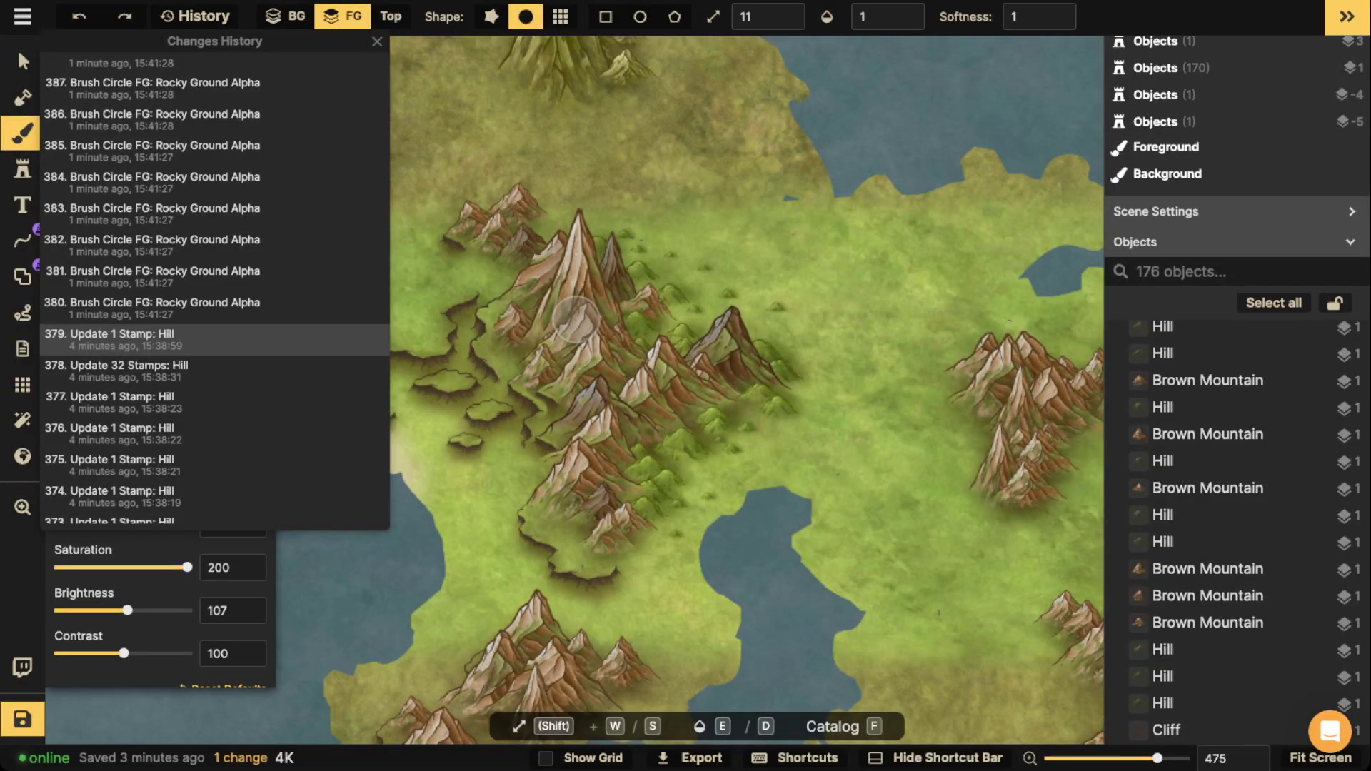
{"action": "left_click", "coordinate": [377, 42]}
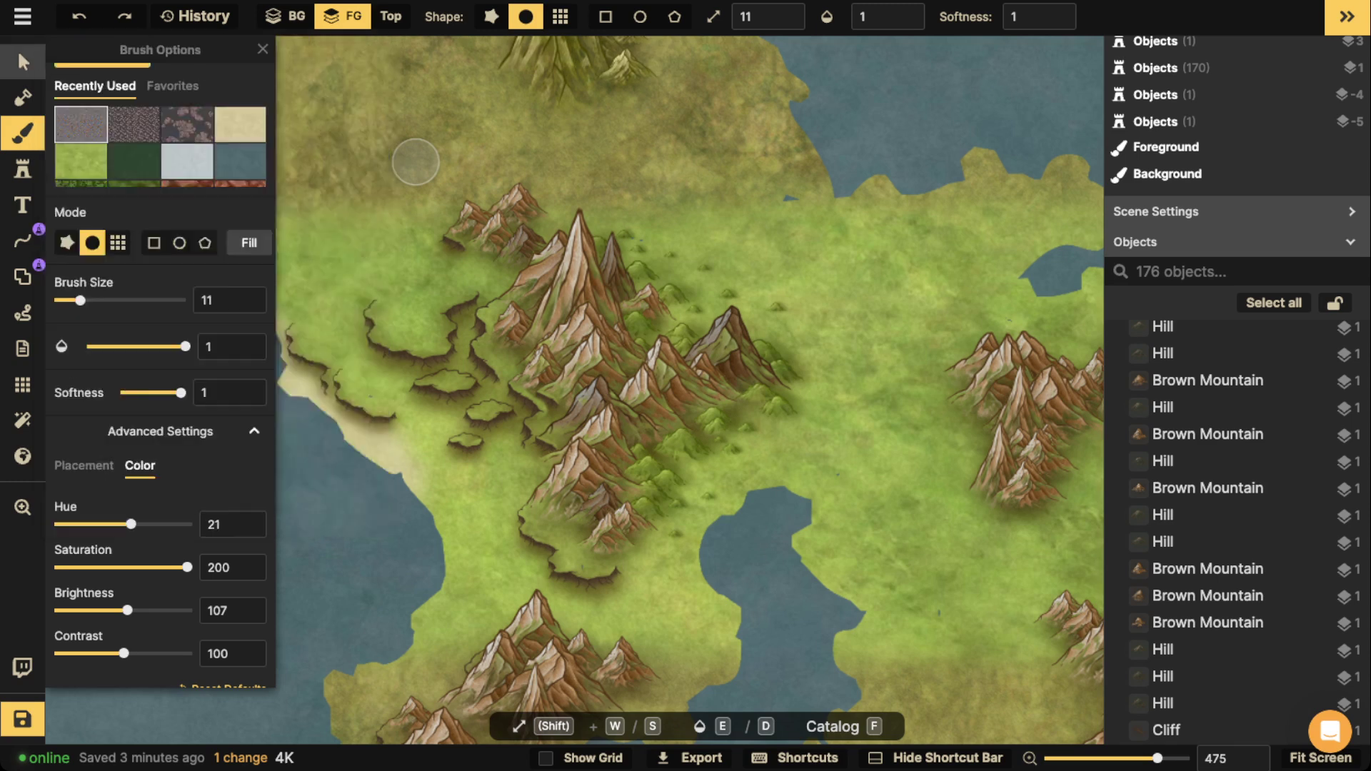
Return to the recoloured rocky ground brush and reduce its texture scale to 8.25.
{"action": "left_click", "coordinate": [23, 62]}
{"action": "scroll", "coordinate": [430, 313], "scroll_direction": "down", "scroll_amount": 2}
{"action": "left_click_drag", "start_coordinate": [433, 314], "coordinate": [471, 340]}
{"action": "left_click", "coordinate": [23, 132]}
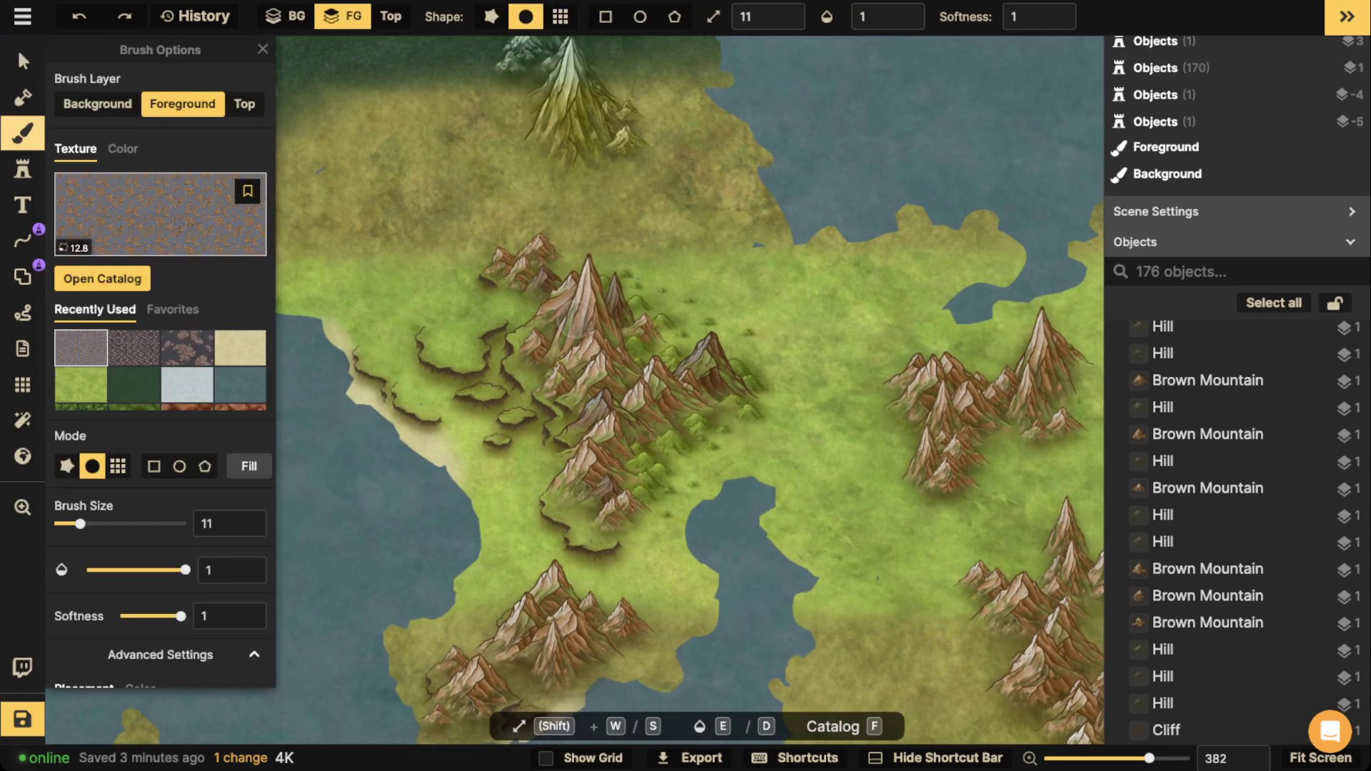
{"action": "key", "text": "w"}
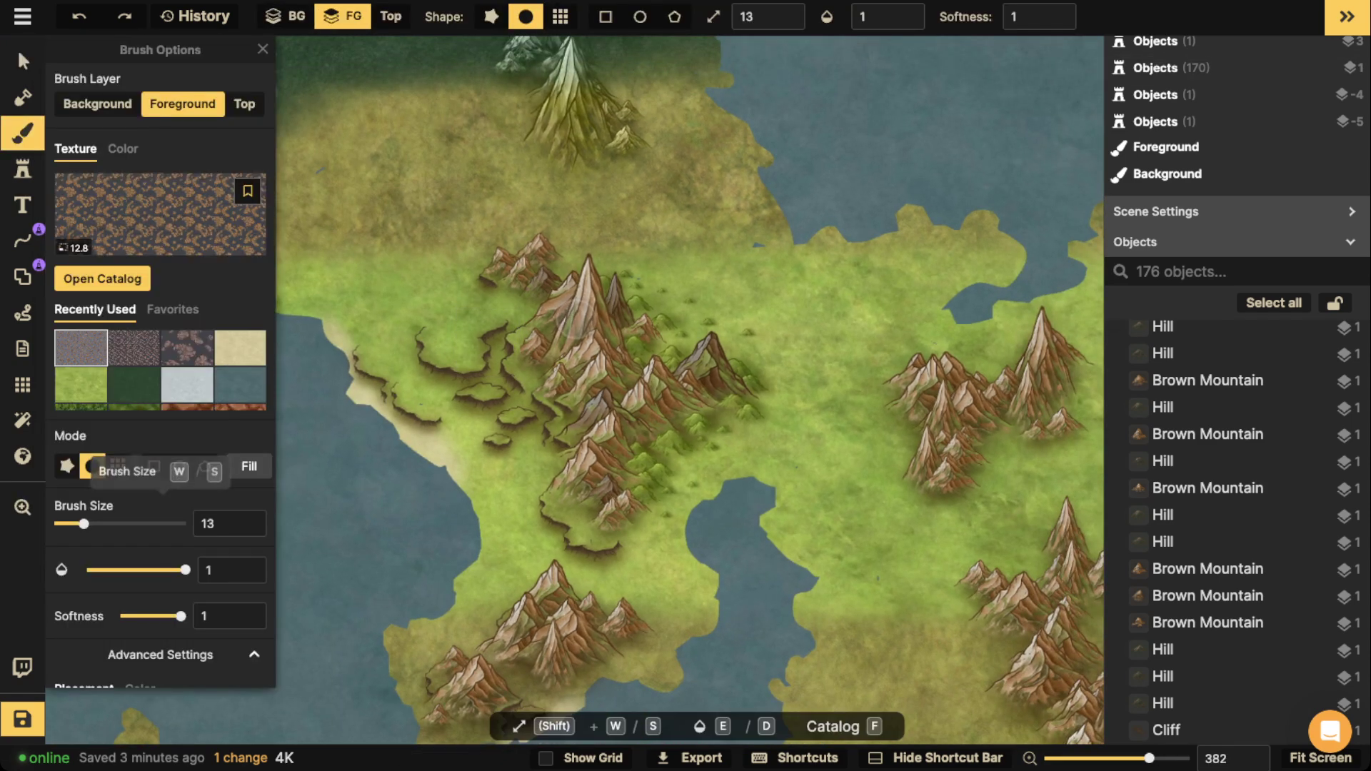
{"action": "scroll", "coordinate": [160, 464], "scroll_direction": "down", "scroll_amount": 3}
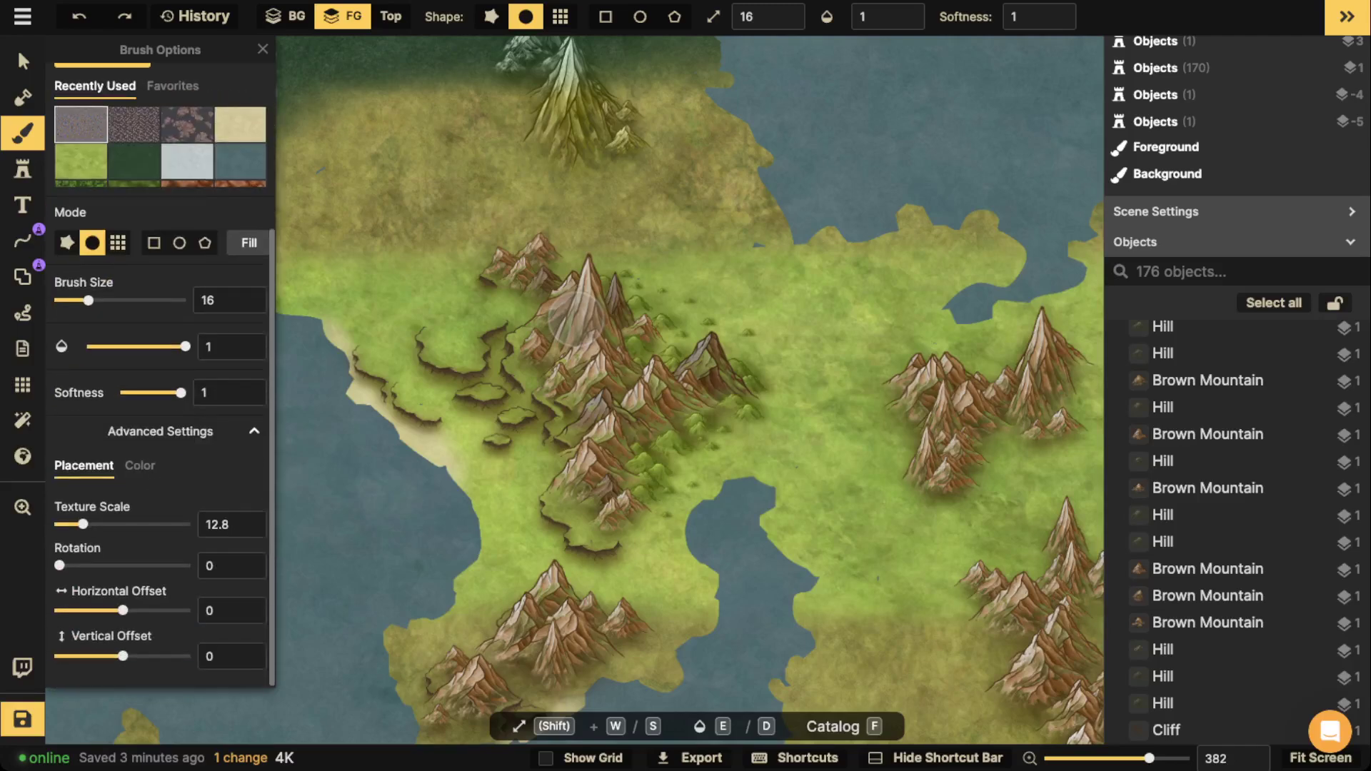
{"action": "left_click_drag", "start_coordinate": [84, 524], "coordinate": [75, 524]}
Set the brush size to 11 and dab rocks along the southern foot of the small northern mountains.
{"action": "scroll", "coordinate": [500, 293], "scroll_direction": "up", "scroll_amount": 5}
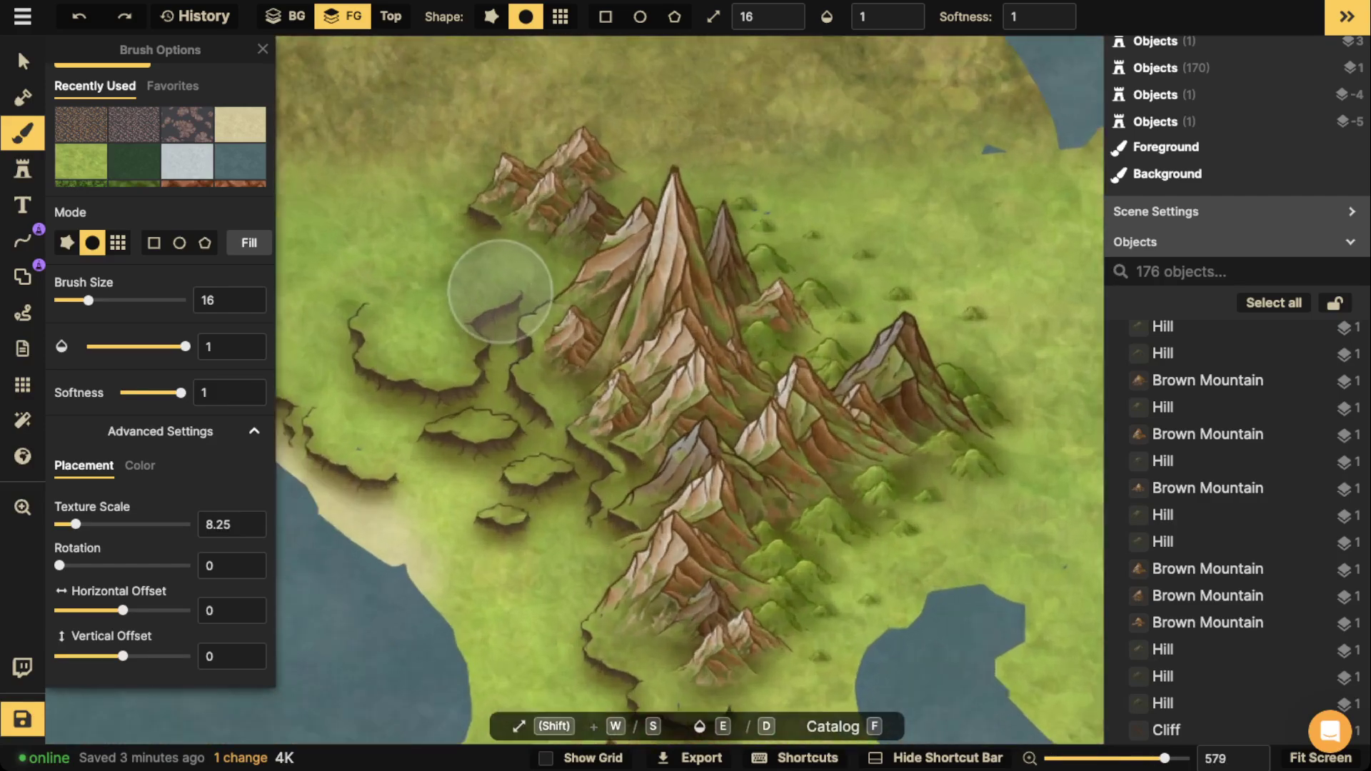
{"action": "scroll", "coordinate": [500, 293], "scroll_direction": "up", "scroll_amount": 5}
{"action": "key", "text": "s"}
{"action": "key", "text": "s"}
{"action": "key", "text": "s"}
{"action": "key", "text": "s"}
{"action": "key", "text": "s"}
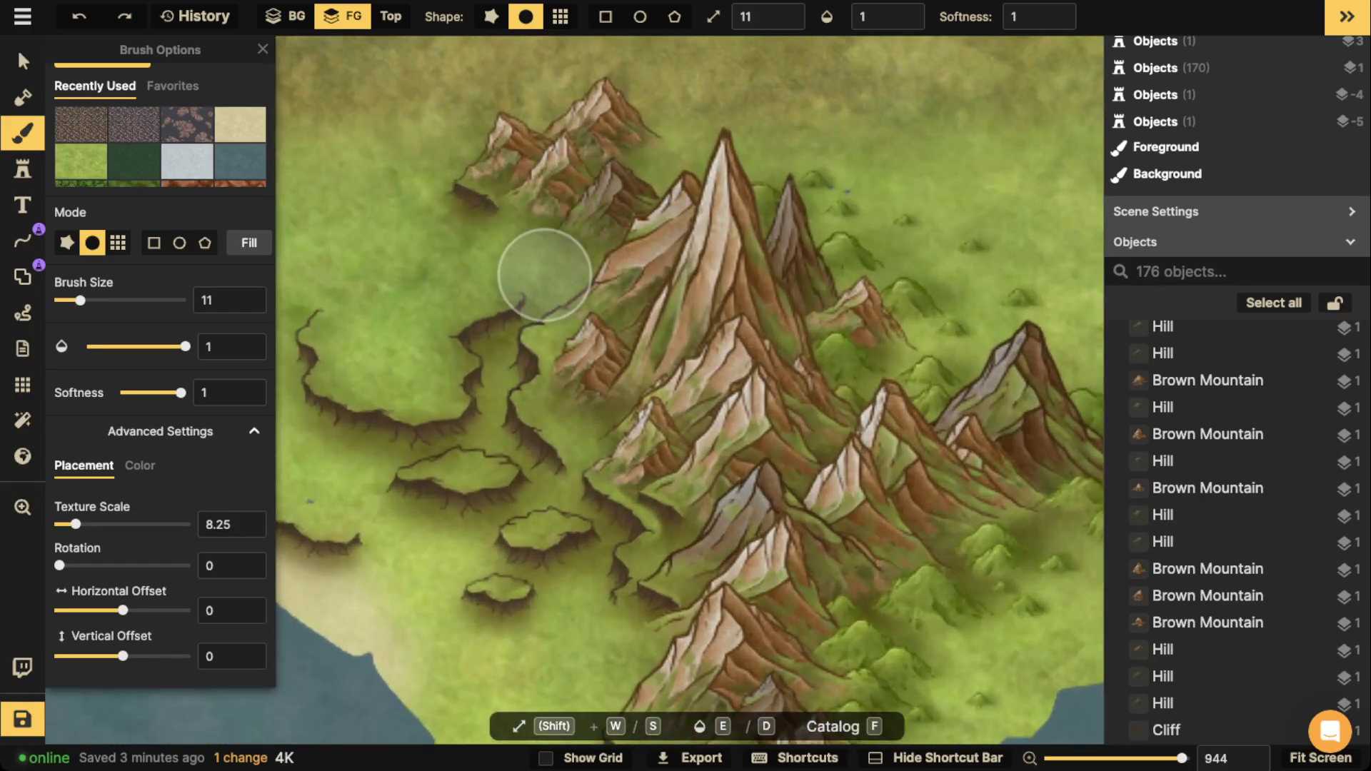
{"action": "left_click", "coordinate": [537, 233]}
{"action": "left_click", "coordinate": [612, 233]}
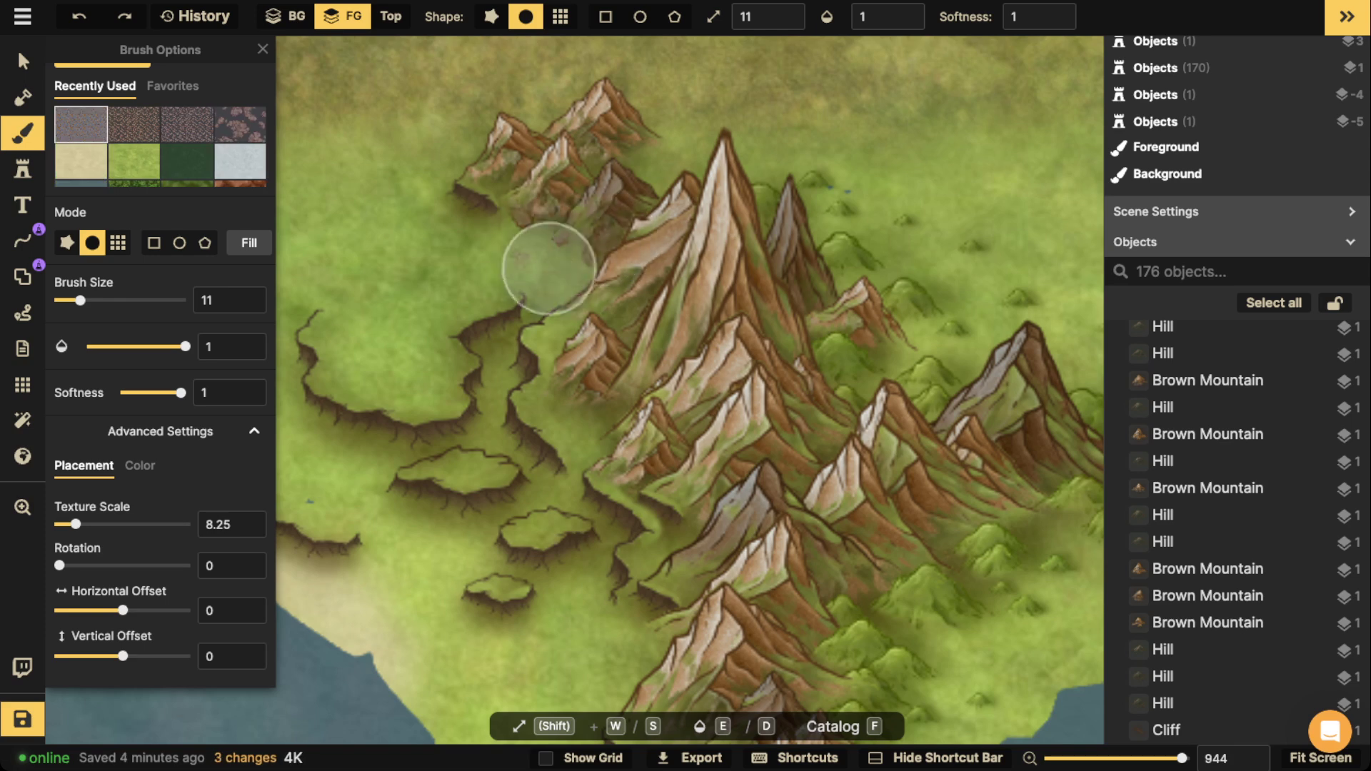
{"action": "left_click", "coordinate": [548, 269]}
{"action": "left_click", "coordinate": [508, 279]}
Dab rocks around the small peak and slopes at the western foot of the tall central mountain.
{"action": "left_click", "coordinate": [604, 337]}
{"action": "left_click", "coordinate": [581, 337]}
{"action": "left_click", "coordinate": [582, 339]}
{"action": "left_click", "coordinate": [578, 386]}
{"action": "left_click", "coordinate": [576, 414]}
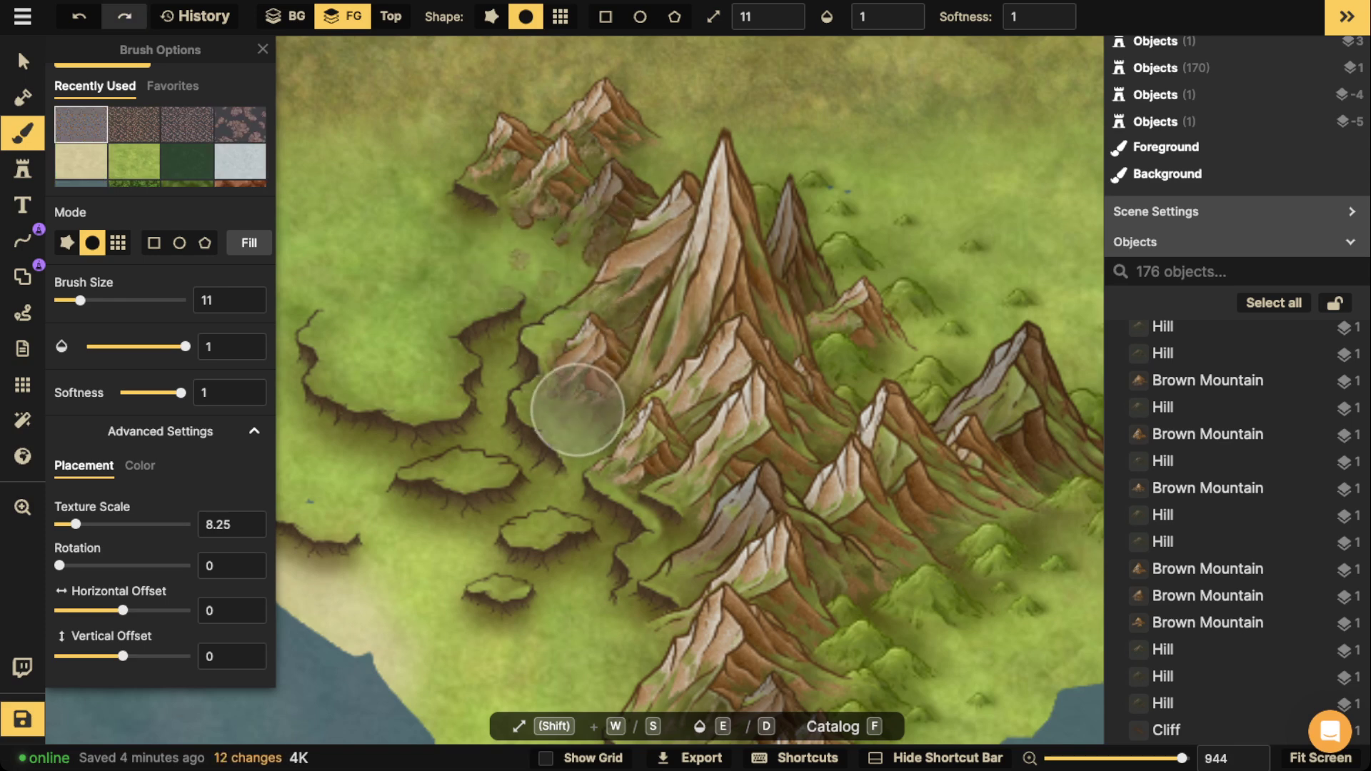
{"action": "left_click", "coordinate": [607, 418]}
{"action": "left_click", "coordinate": [634, 415]}
{"action": "left_click", "coordinate": [642, 372]}
{"action": "left_click", "coordinate": [664, 397]}
{"action": "left_click", "coordinate": [689, 392]}
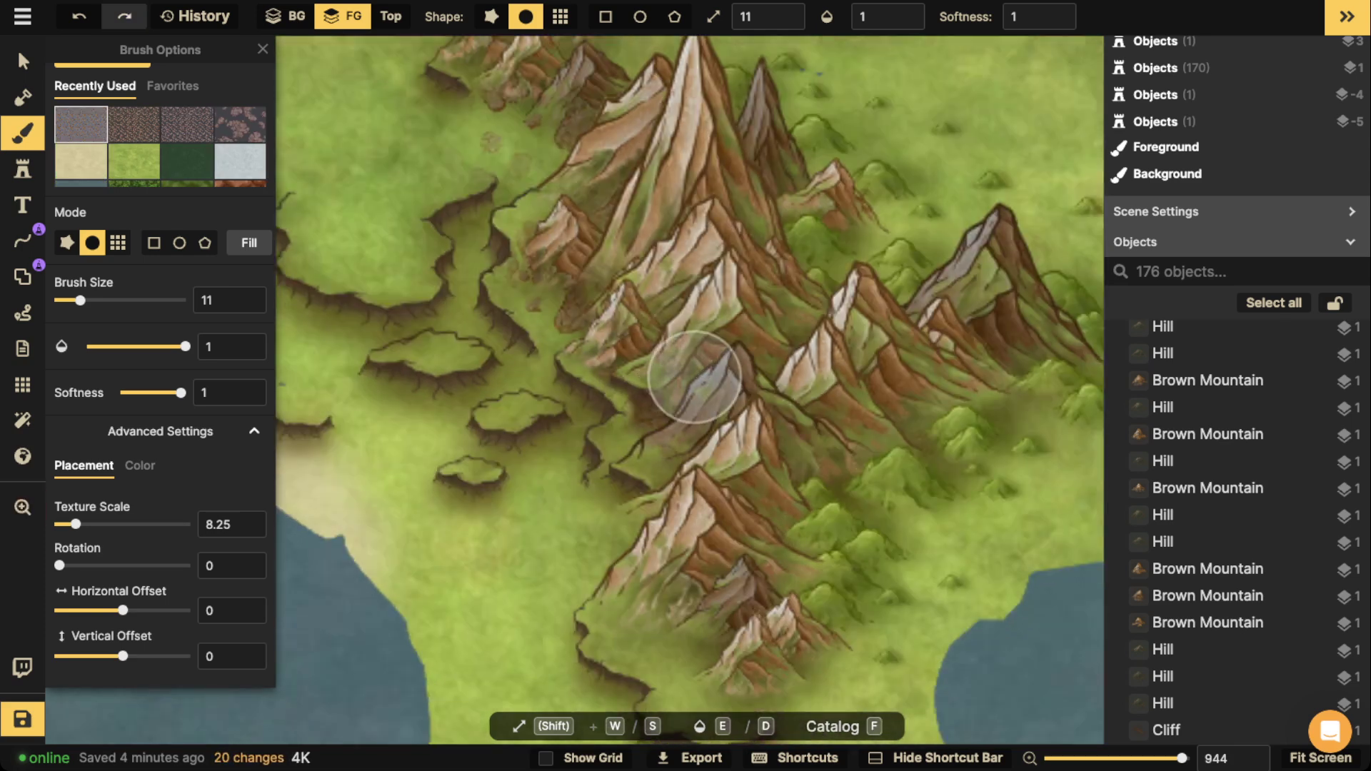
Dab rocks along the western slopes of the mountains in the southern part of the main range.
{"action": "left_click_drag", "start_coordinate": [771, 485], "coordinate": [700, 261]}
{"action": "left_click", "coordinate": [616, 308]}
{"action": "left_click", "coordinate": [624, 337]}
{"action": "left_click", "coordinate": [631, 344]}
{"action": "left_click", "coordinate": [676, 347]}
Scatter rocks over the cliff plateau at the range's southern end and around its small mountains.
{"action": "left_click_drag", "start_coordinate": [810, 373], "coordinate": [804, 250]}
{"action": "left_click", "coordinate": [631, 365]}
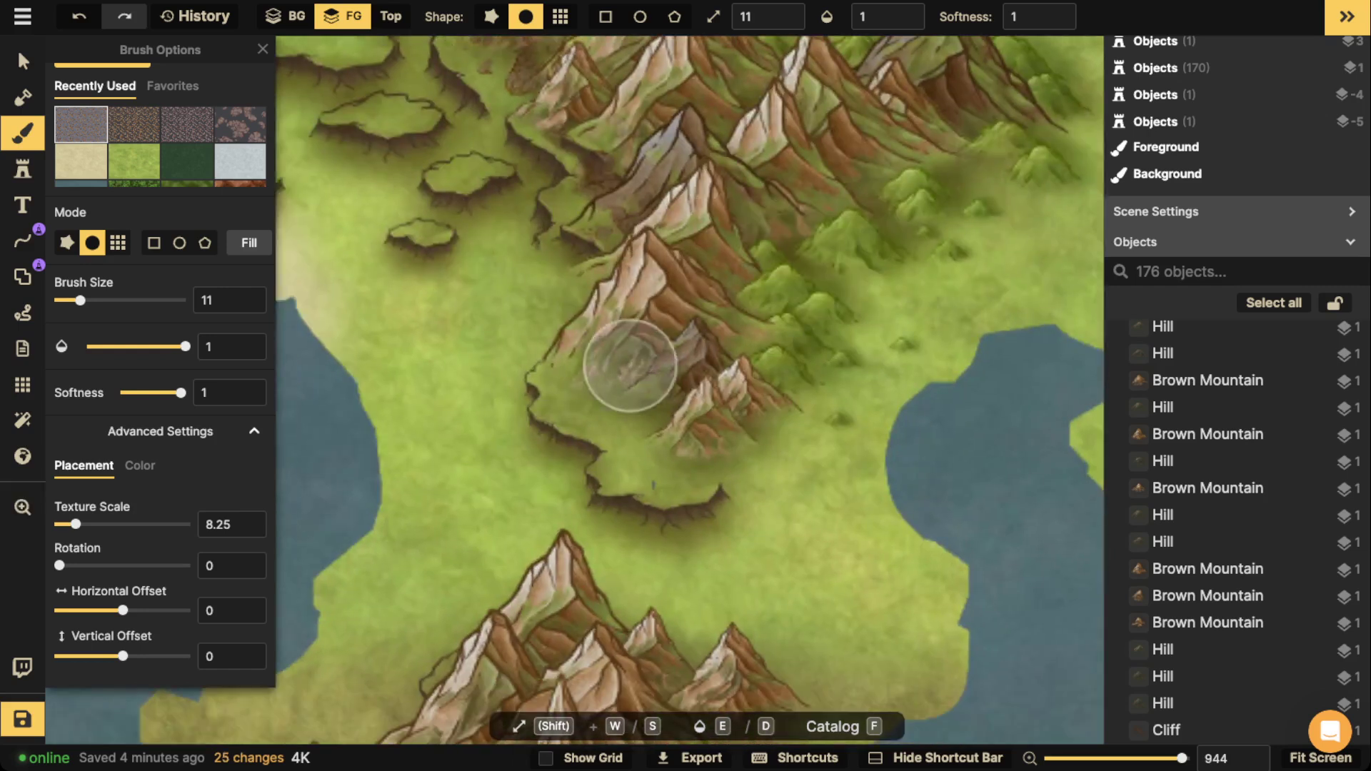
{"action": "left_click", "coordinate": [582, 379]}
{"action": "left_click", "coordinate": [607, 414]}
{"action": "left_click", "coordinate": [632, 425]}
{"action": "left_click", "coordinate": [628, 457]}
{"action": "left_click", "coordinate": [655, 475]}
{"action": "left_click", "coordinate": [698, 438]}
{"action": "left_click", "coordinate": [728, 414]}
{"action": "left_click", "coordinate": [760, 389]}
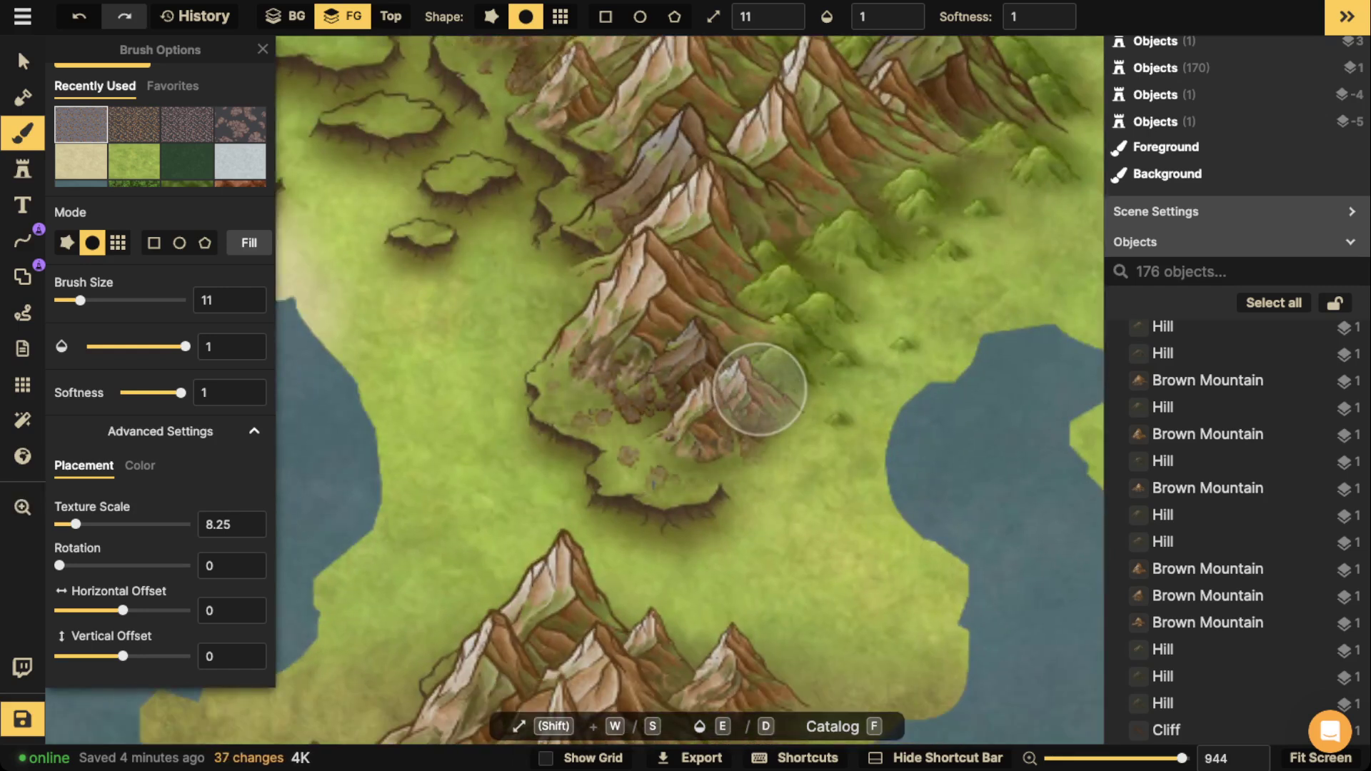
{"action": "left_click", "coordinate": [790, 359]}
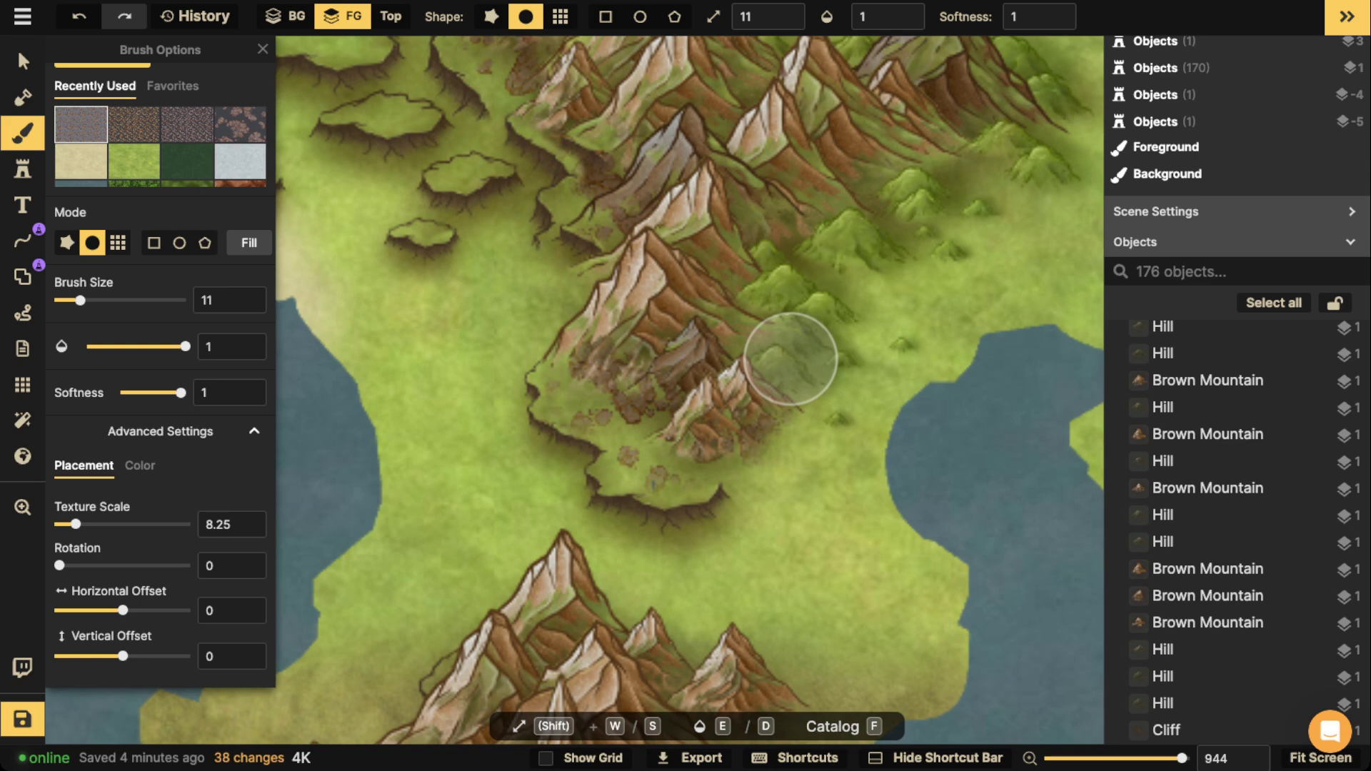
Add a second pass of rock dabs across the southern plateau and the foot of its small mountain.
{"action": "left_click", "coordinate": [596, 419]}
{"action": "left_click", "coordinate": [621, 405]}
{"action": "left_click", "coordinate": [647, 428]}
{"action": "left_click", "coordinate": [672, 432]}
{"action": "left_click", "coordinate": [698, 431]}
{"action": "left_click", "coordinate": [716, 419]}
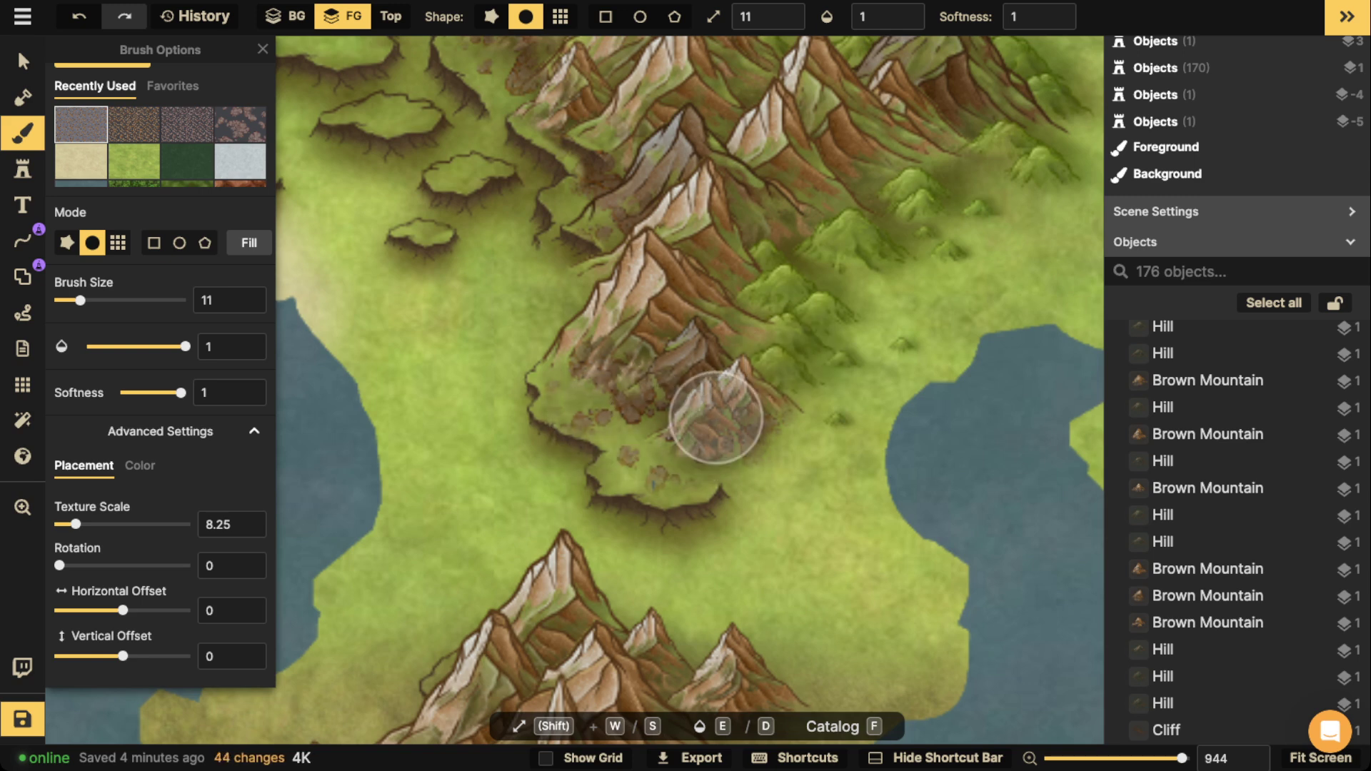
Dab rocks along the eastern side of the small northern mountains, beside the tall central peak.
{"action": "key", "text": "space"}
{"action": "left_click_drag", "start_coordinate": [872, 184], "coordinate": [752, 511]}
{"action": "key", "text": "space"}
{"action": "left_click_drag", "start_coordinate": [484, 183], "coordinate": [615, 251]}
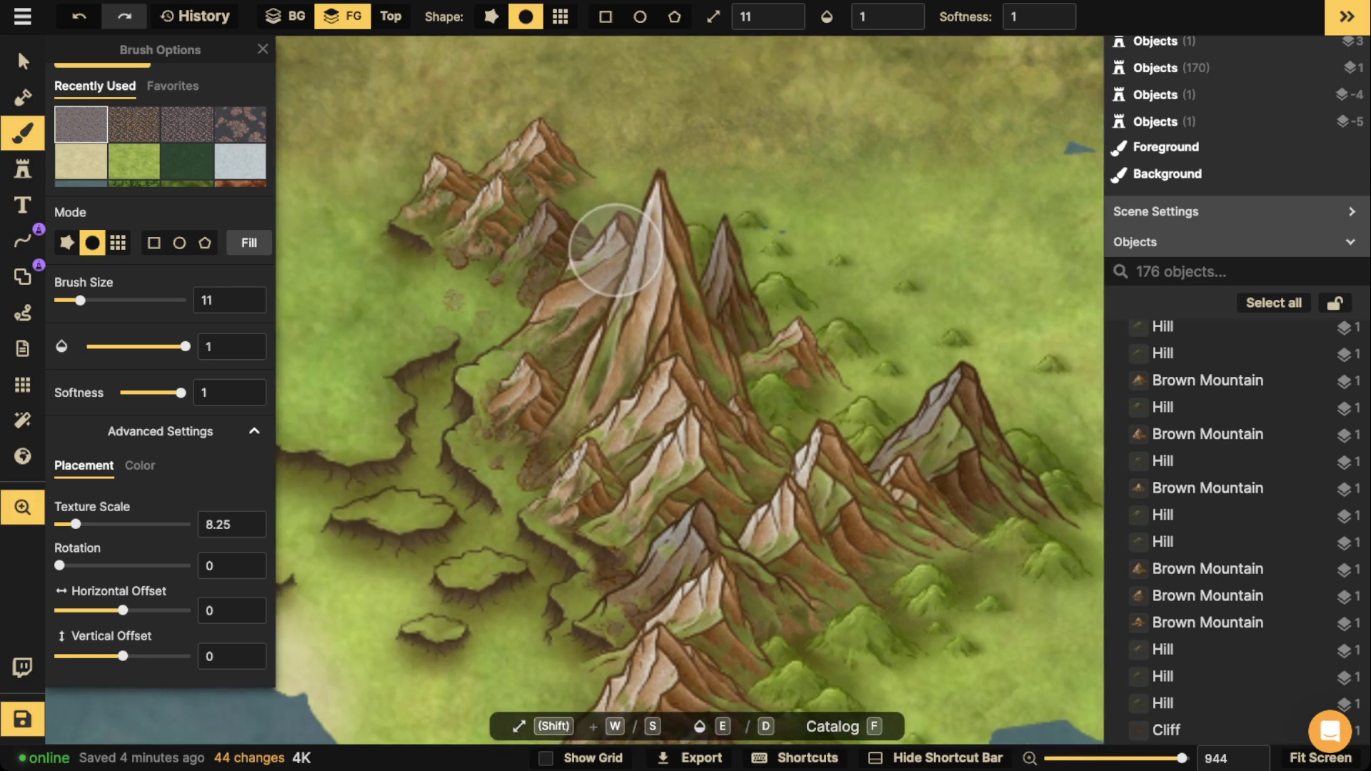
{"action": "left_click", "coordinate": [547, 230]}
{"action": "left_click", "coordinate": [568, 200]}
{"action": "left_click", "coordinate": [570, 180]}
{"action": "left_click", "coordinate": [605, 191]}
Dab rocks westward across the peaks and back side of the small northern mountains.
{"action": "left_click", "coordinate": [579, 175]}
{"action": "left_click", "coordinate": [532, 155]}
{"action": "left_click", "coordinate": [499, 151]}
{"action": "left_click", "coordinate": [471, 168]}
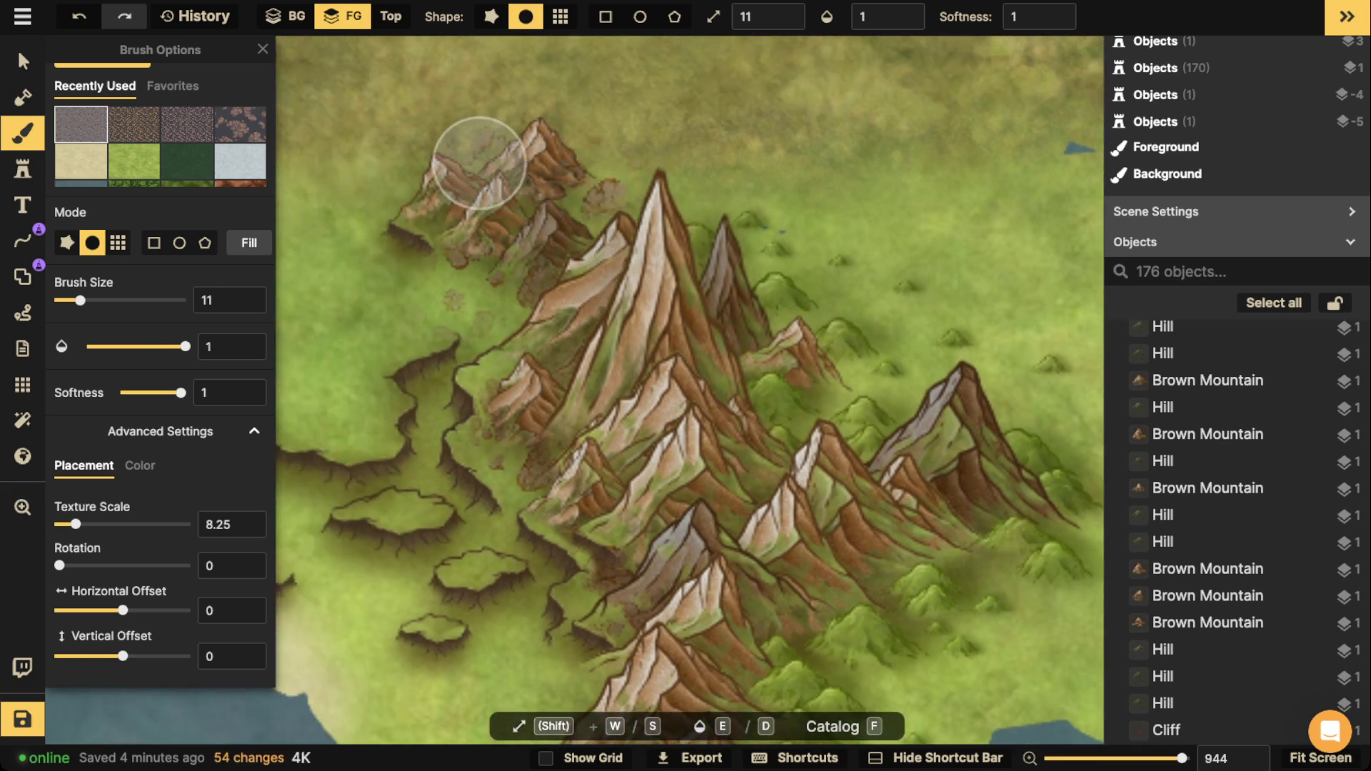
{"action": "left_click", "coordinate": [446, 166]}
{"action": "left_click", "coordinate": [420, 178]}
Scatter more rocks north-east of the small northern mountains, towards the tip of the tall central peak.
{"action": "left_click", "coordinate": [602, 105]}
{"action": "left_click", "coordinate": [629, 153]}
{"action": "left_click", "coordinate": [677, 120]}
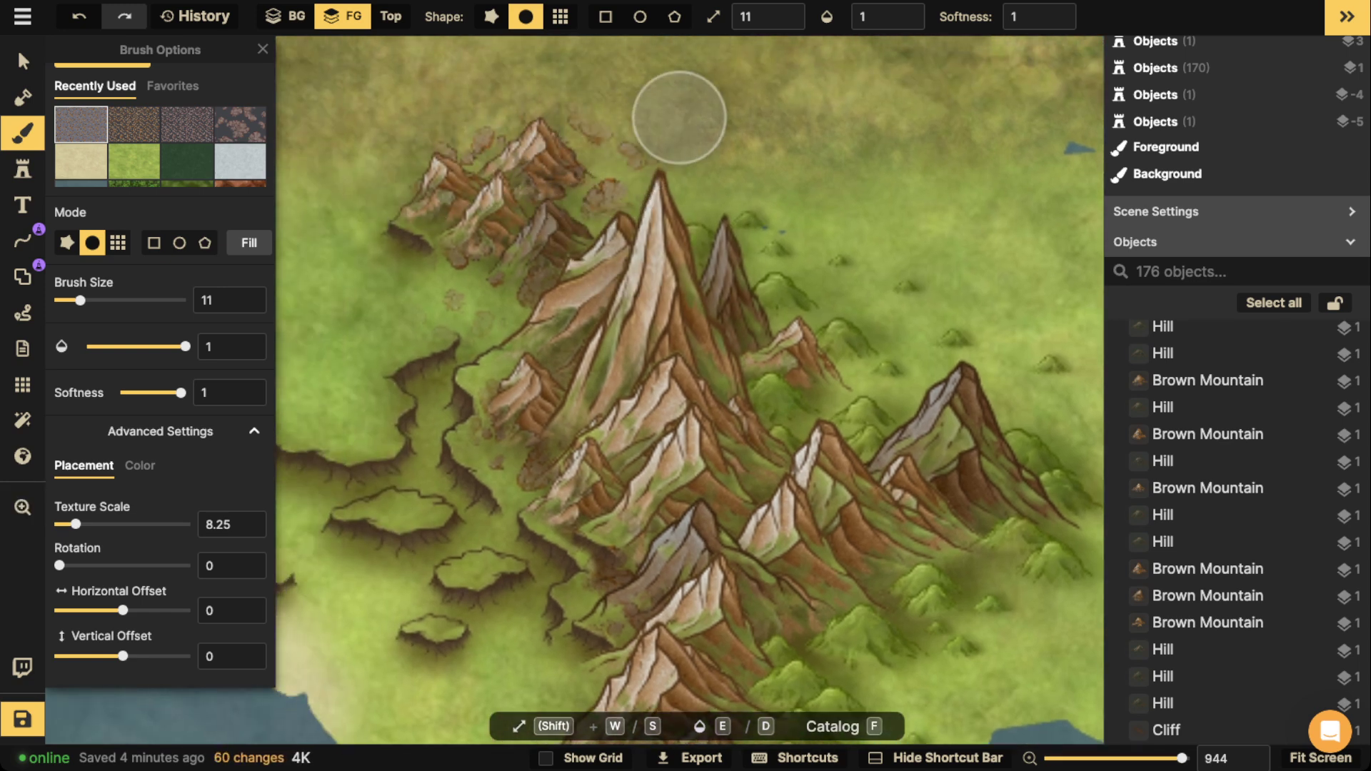
{"action": "scroll", "coordinate": [679, 118], "scroll_direction": "down", "scroll_amount": 5}
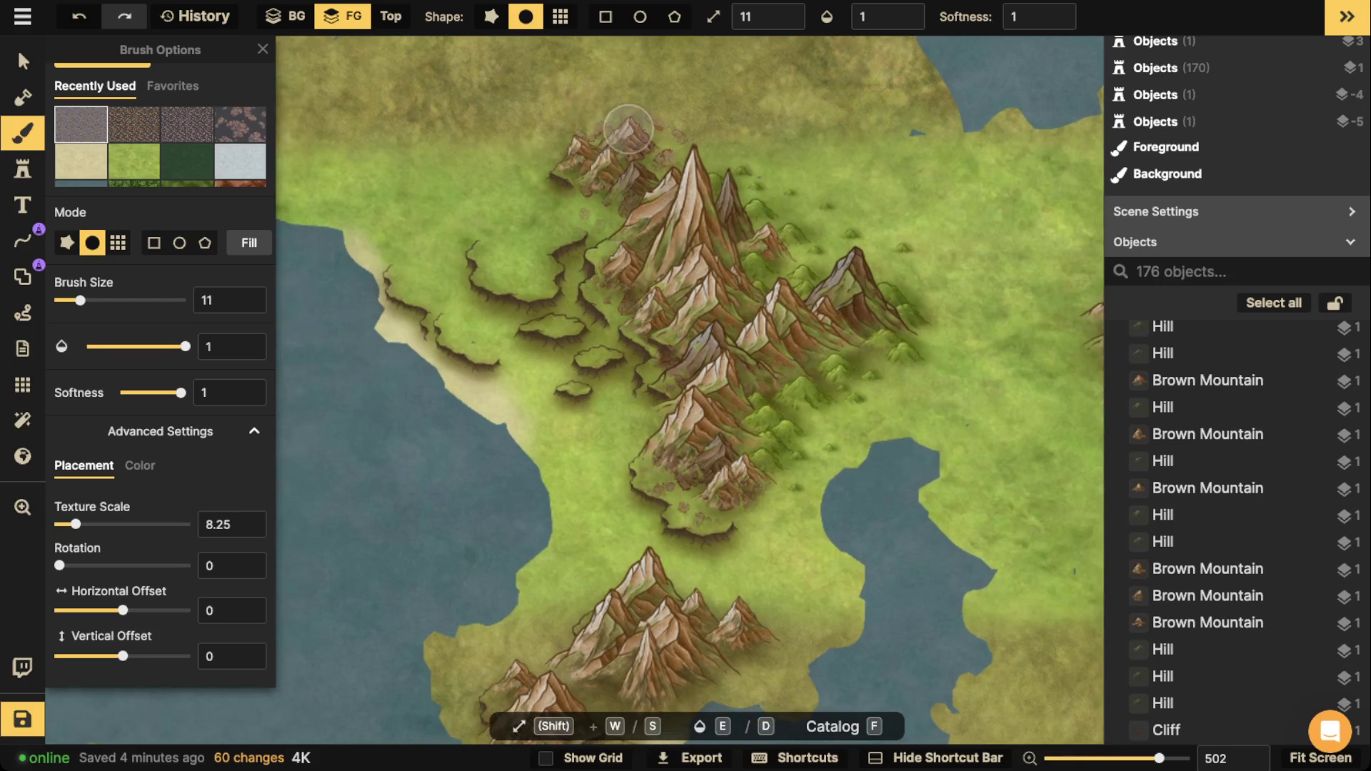
{"action": "left_click", "coordinate": [689, 155]}
{"action": "left_click", "coordinate": [686, 154]}
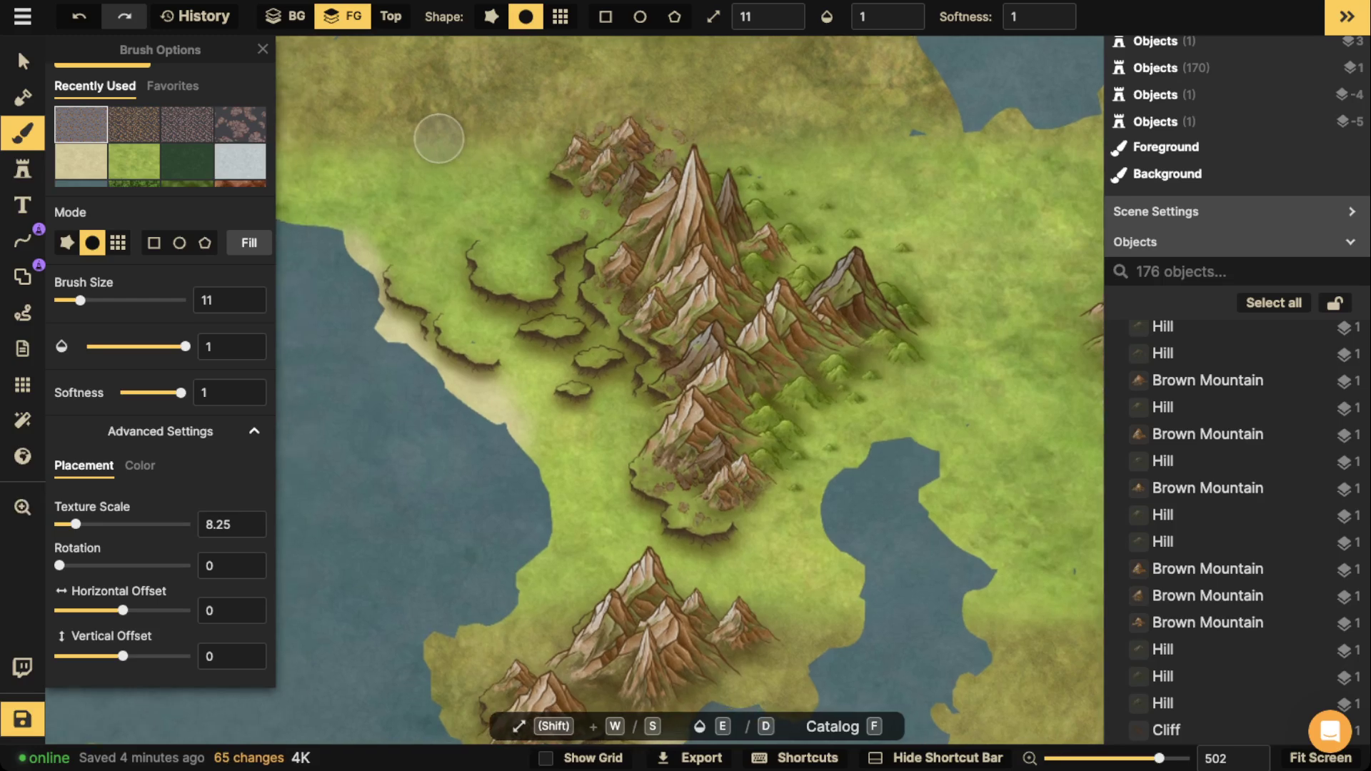
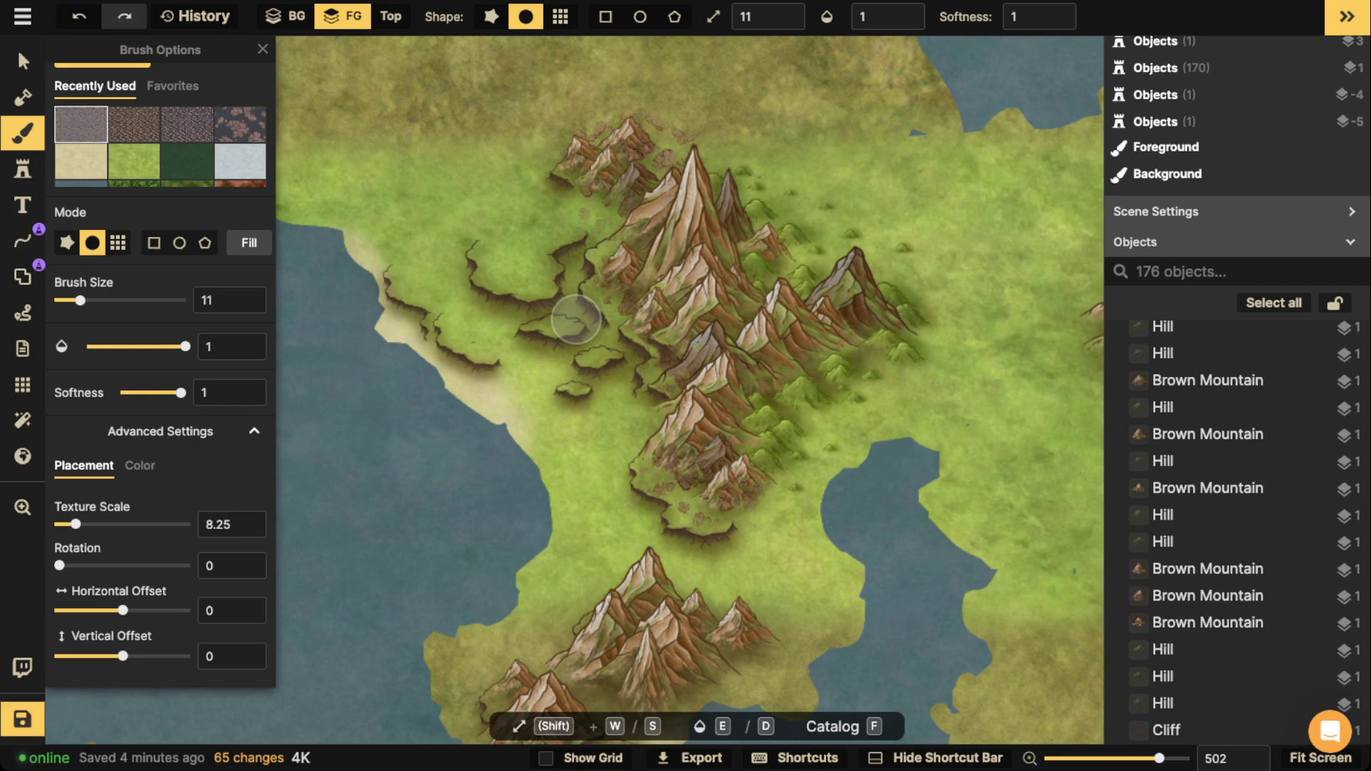
Try a white shadow (ffffff) on the tall central mountain with vertical offset -12, blur 18.7 and intensity 1.27.
{"action": "key", "text": "v"}
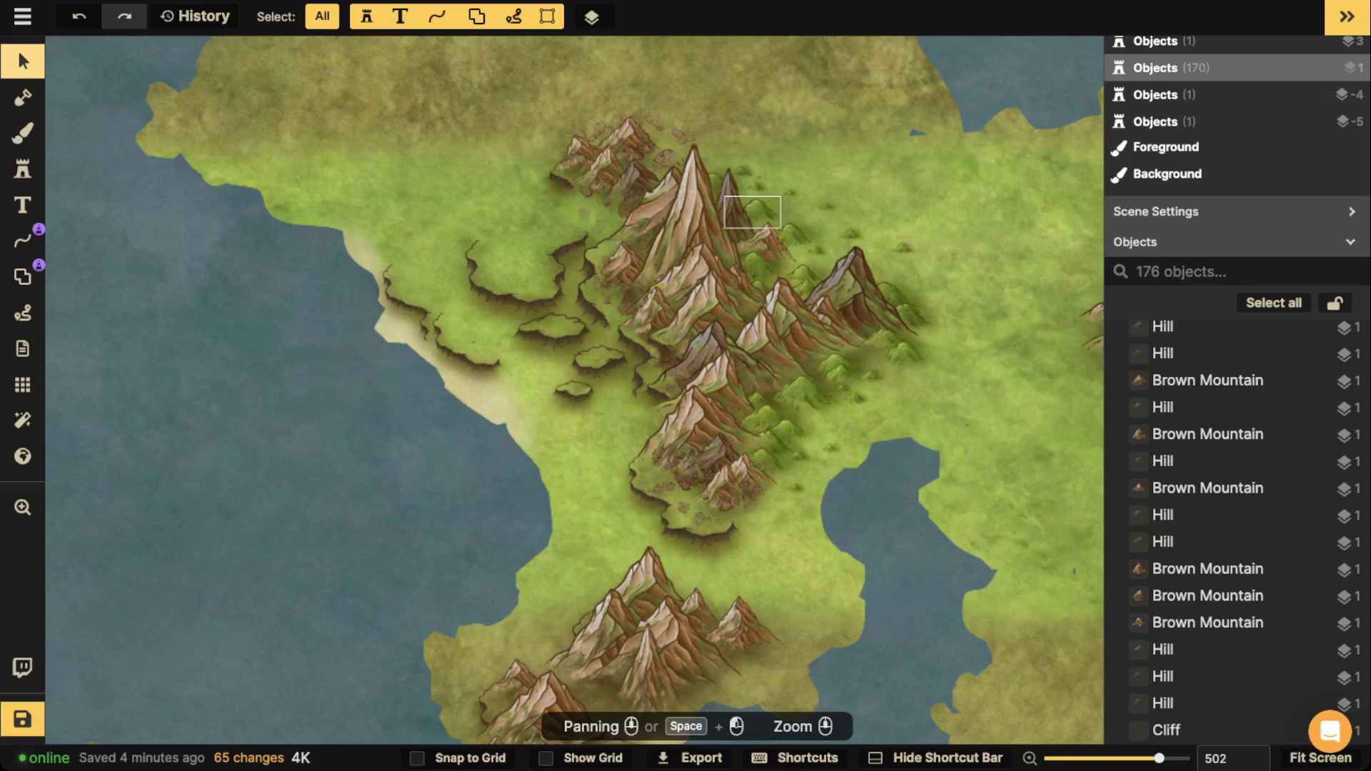
{"action": "left_click", "coordinate": [672, 213]}
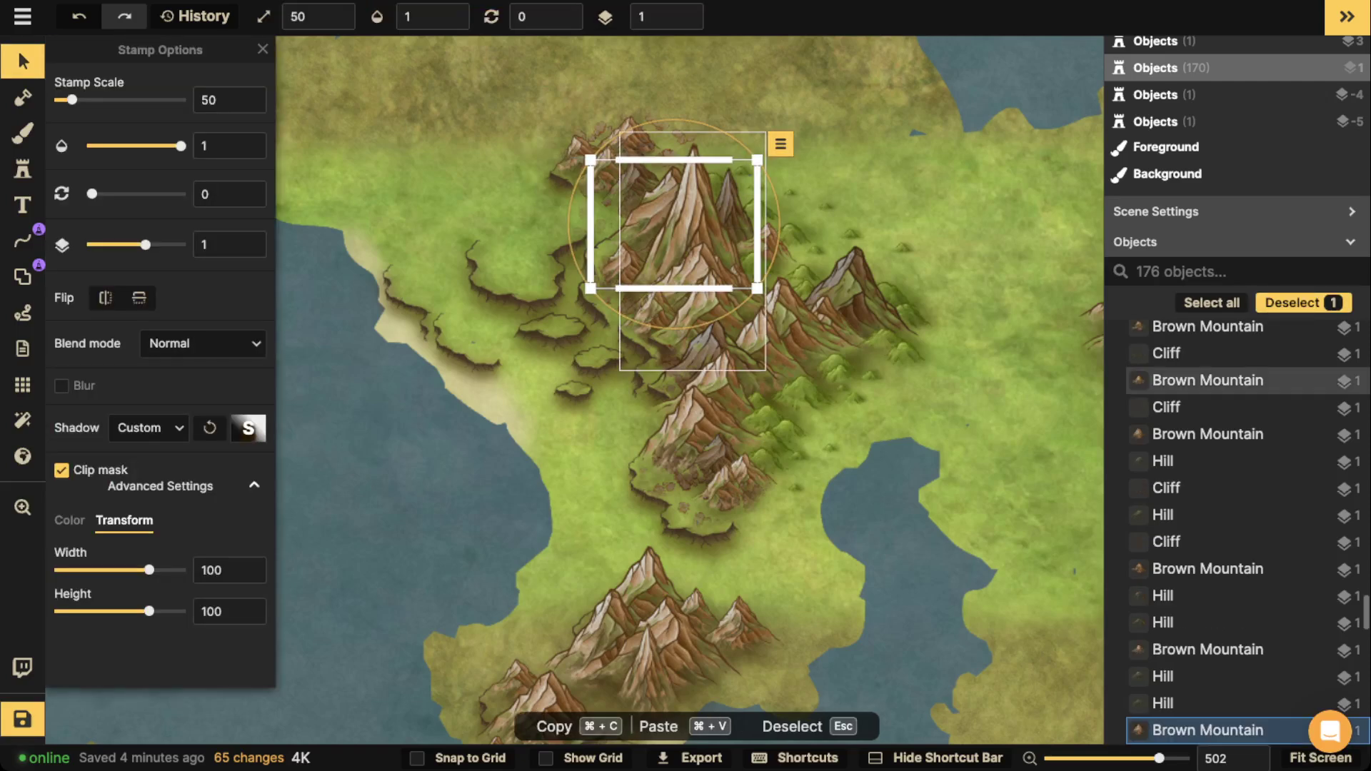
{"action": "left_click", "coordinate": [694, 196]}
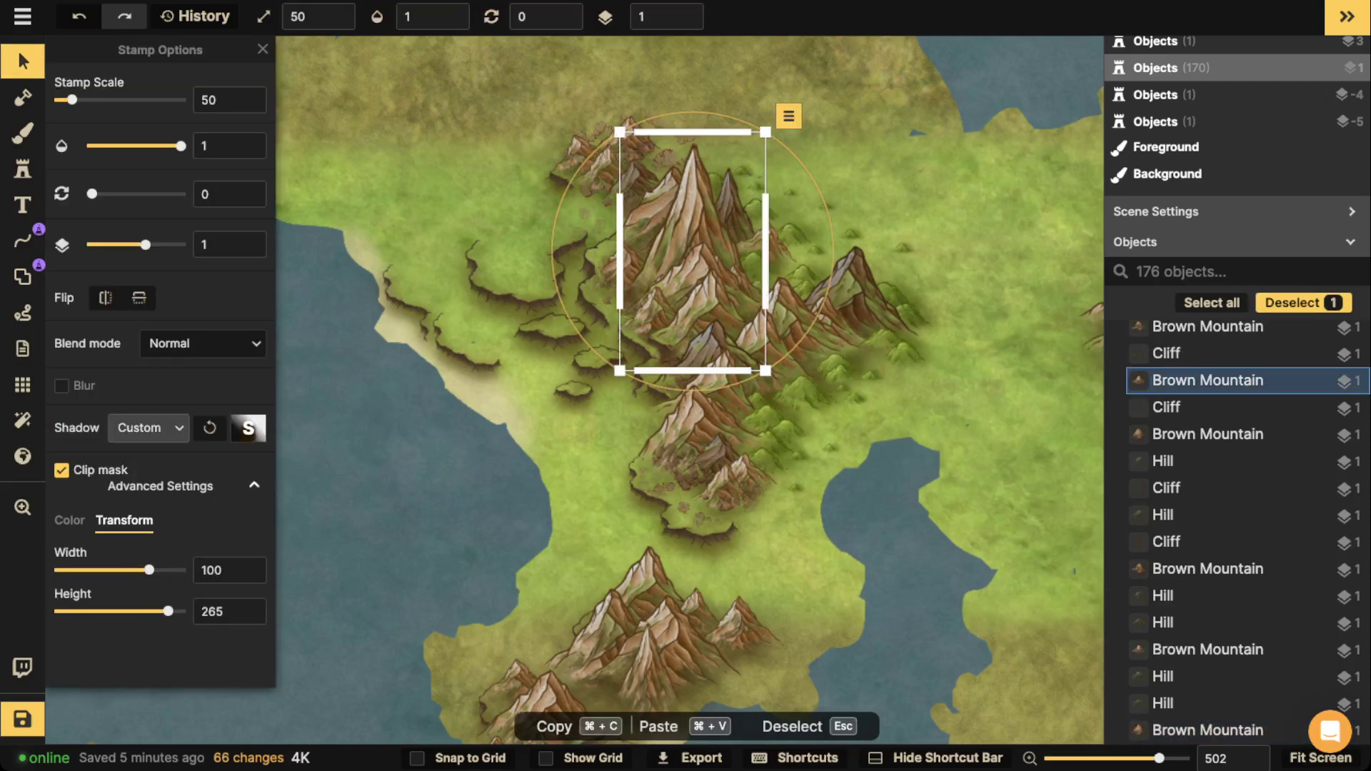
{"action": "left_click", "coordinate": [249, 429]}
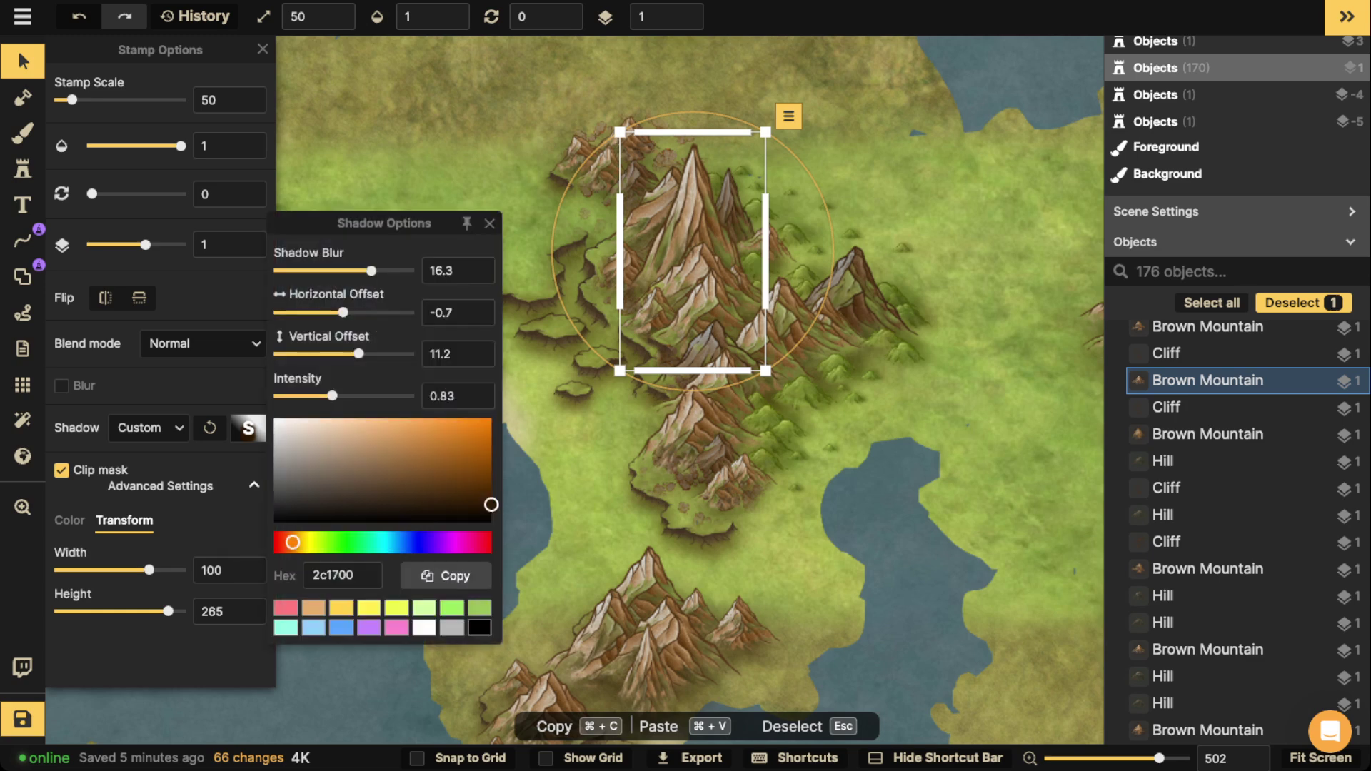
{"action": "left_click_drag", "start_coordinate": [315, 437], "coordinate": [274, 419]}
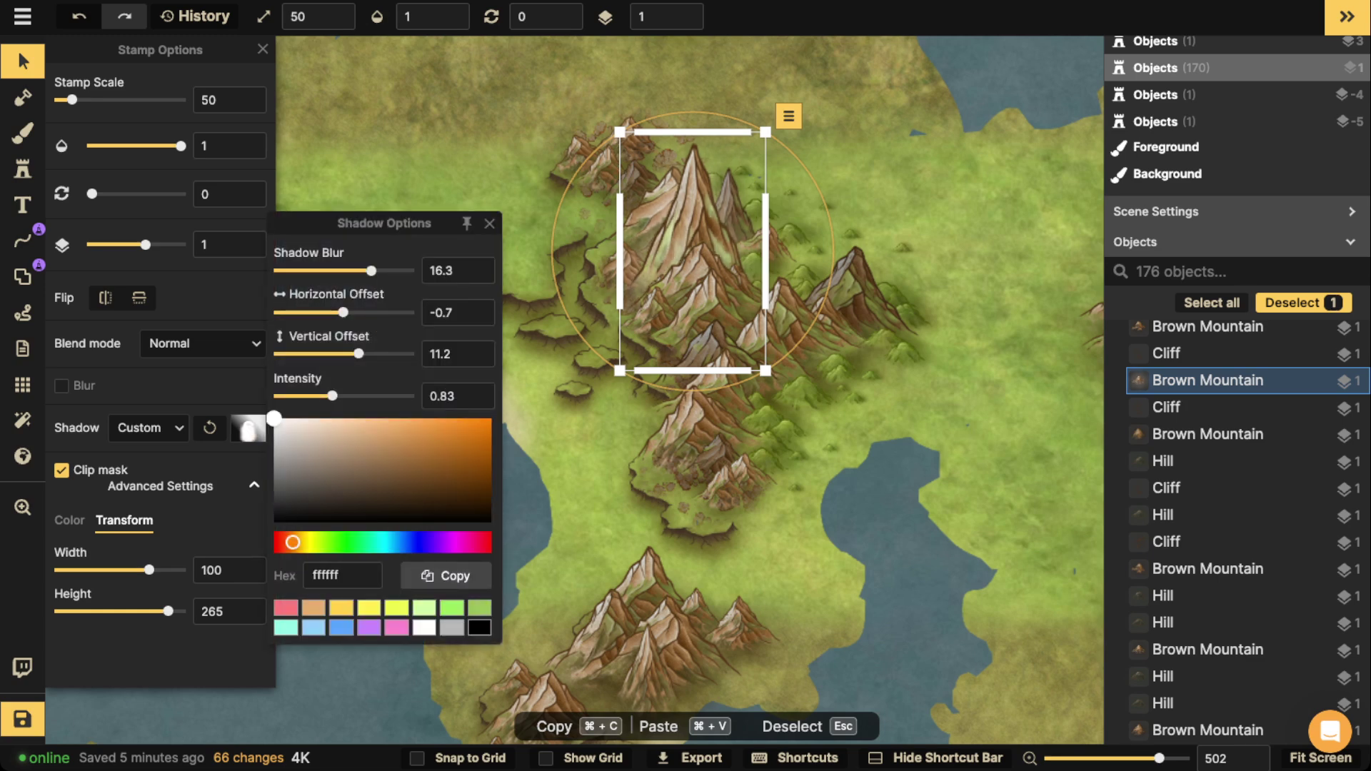
{"action": "left_click_drag", "start_coordinate": [358, 355], "coordinate": [329, 354]}
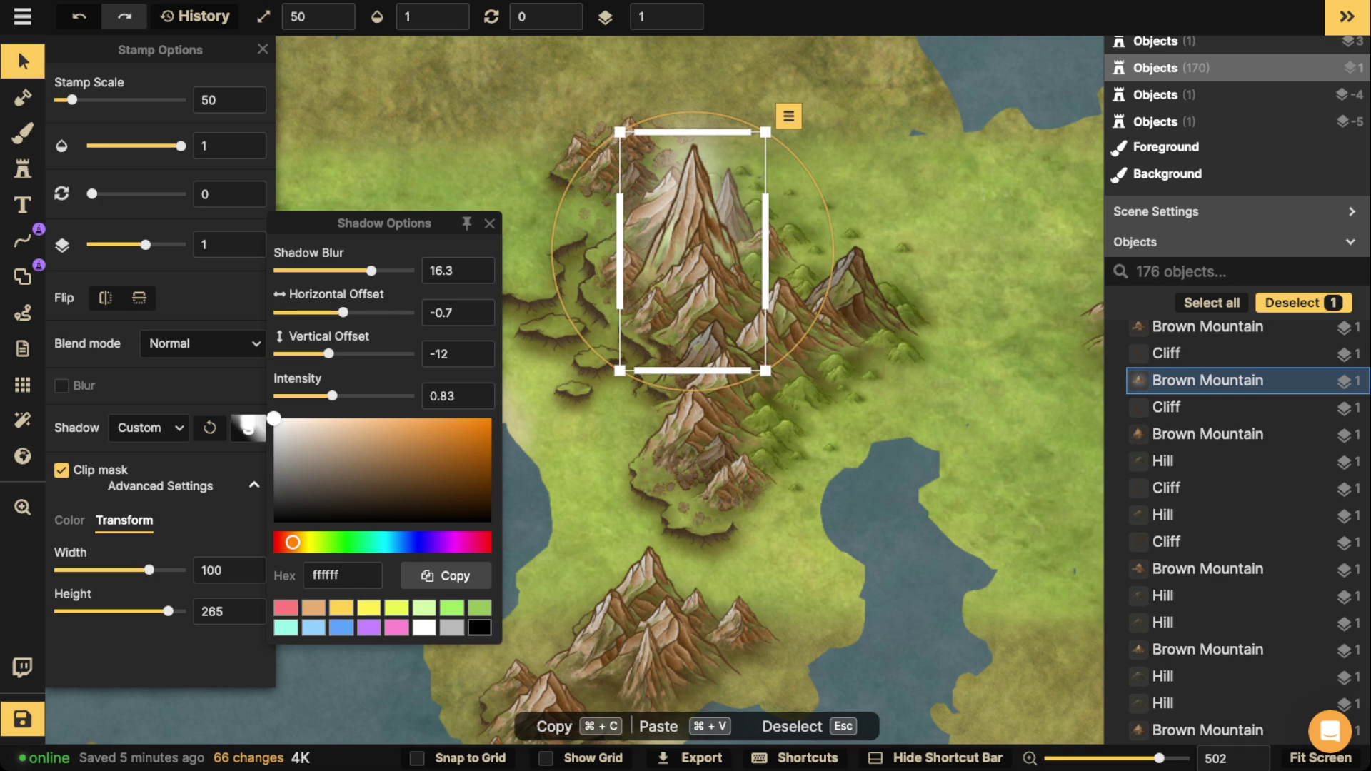
{"action": "mouse_move", "coordinate": [371, 270]}
{"action": "left_mouse_down"}
{"action": "mouse_move", "coordinate": [388, 271]}
{"action": "mouse_move", "coordinate": [375, 271]}
{"action": "left_mouse_up"}
{"action": "left_click_drag", "start_coordinate": [333, 395], "coordinate": [345, 396]}
{"action": "scroll", "coordinate": [662, 65], "scroll_direction": "down", "scroll_amount": 2}
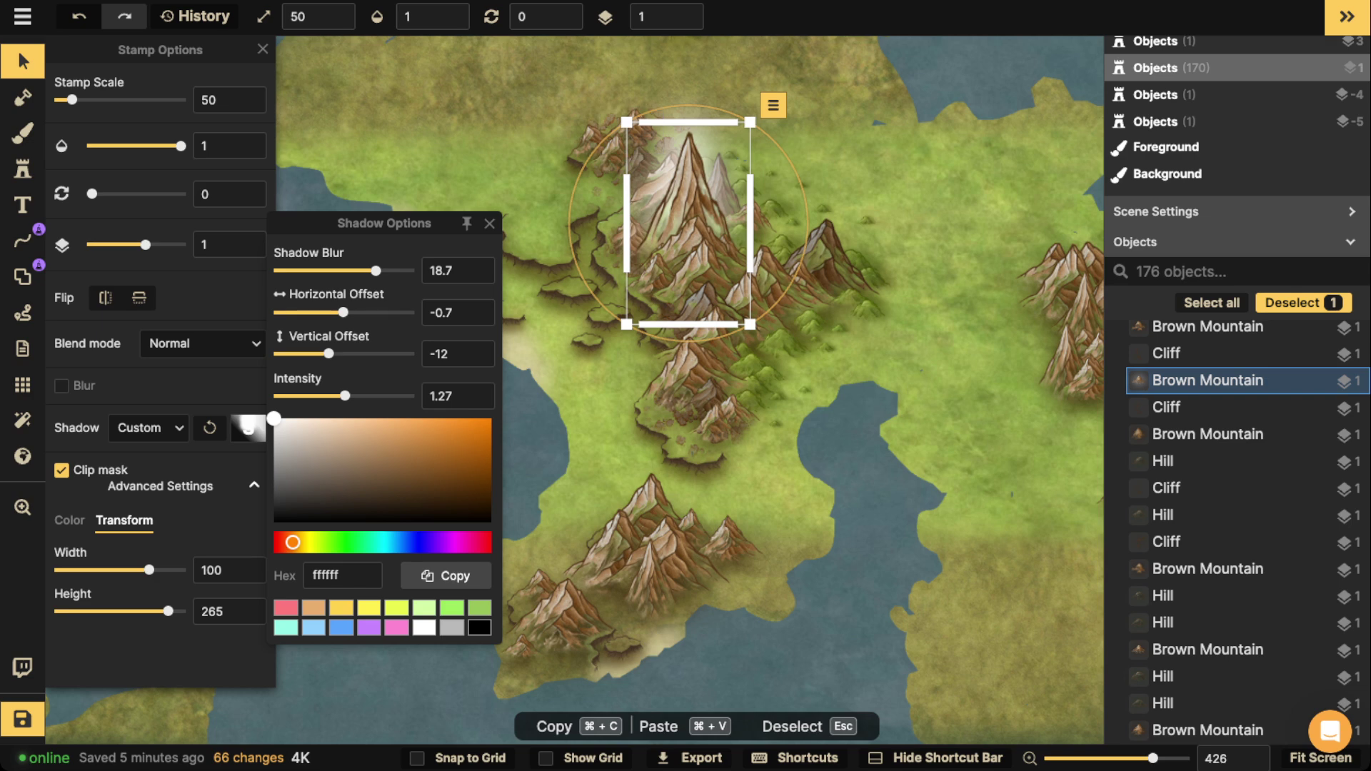
Undo the white shadow on the tall central mountain and clear the selection.
{"action": "left_click", "coordinate": [675, 200]}
{"action": "key", "text": "super+z"}
{"action": "left_click", "coordinate": [661, 190]}
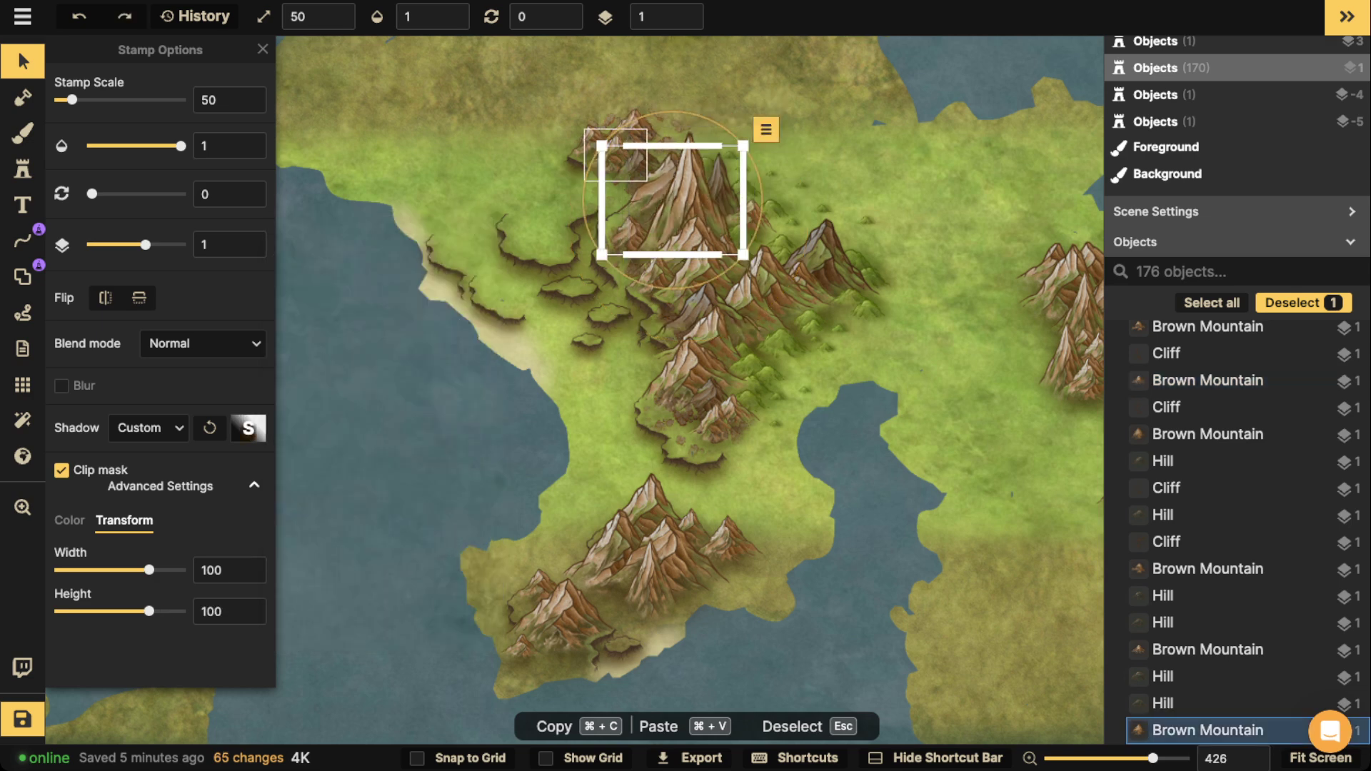
{"action": "left_click_drag", "start_coordinate": [637, 165], "coordinate": [634, 321]}
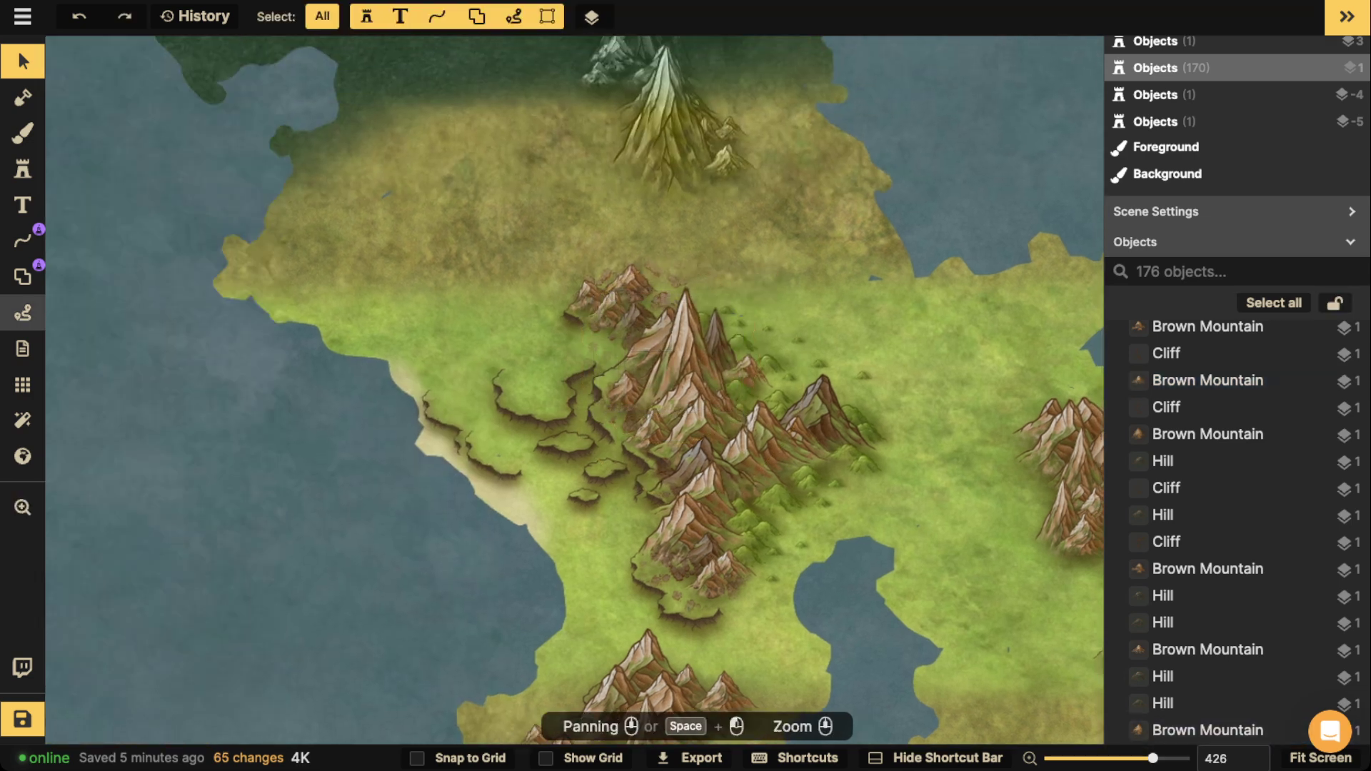
Draw a curved solid white test line, stroke size 125, on the brown land north-west of the small northern mountains.
{"action": "left_click", "coordinate": [23, 241]}
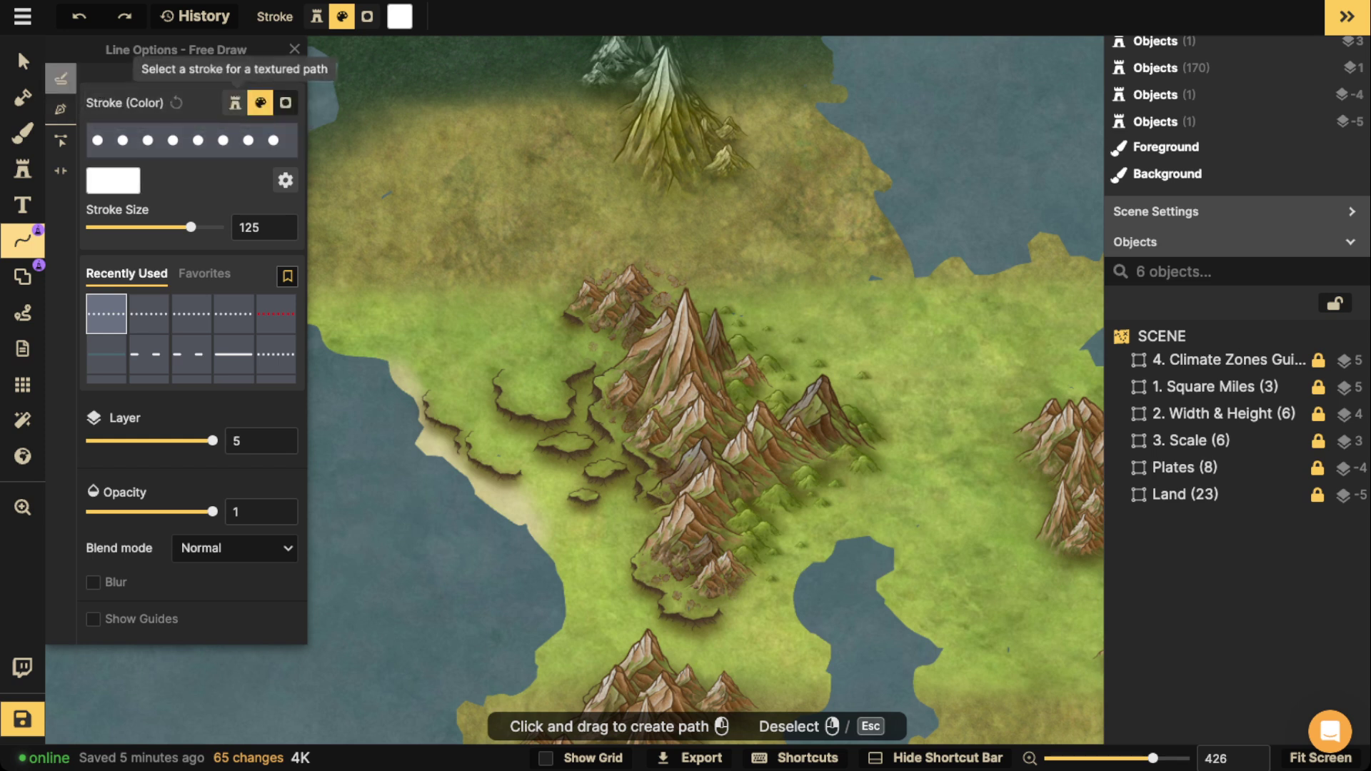
{"action": "left_click", "coordinate": [285, 180]}
{"action": "left_click", "coordinate": [230, 102]}
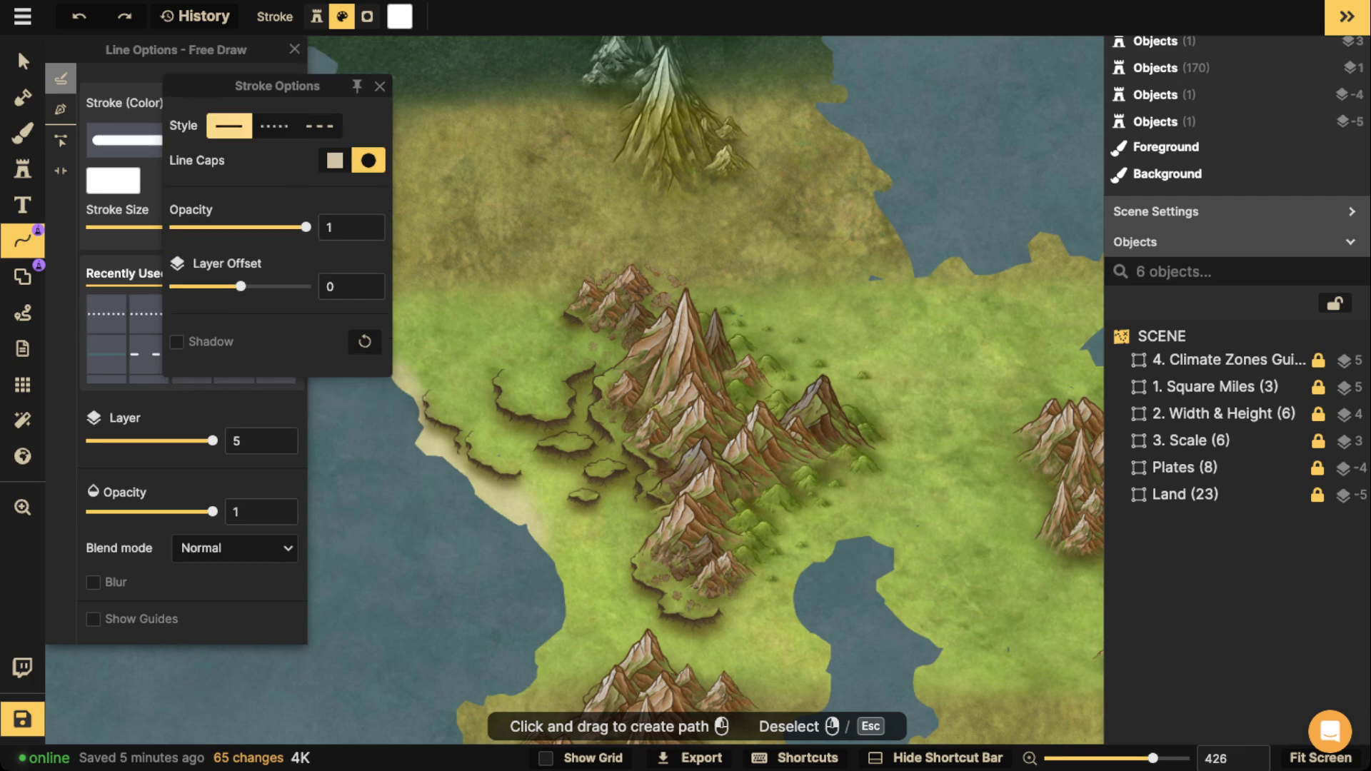
{"action": "left_click", "coordinate": [380, 62]}
{"action": "scroll", "coordinate": [336, 234], "scroll_direction": "up", "scroll_amount": 2}
{"action": "scroll", "coordinate": [572, 277], "scroll_direction": "up", "scroll_amount": 2}
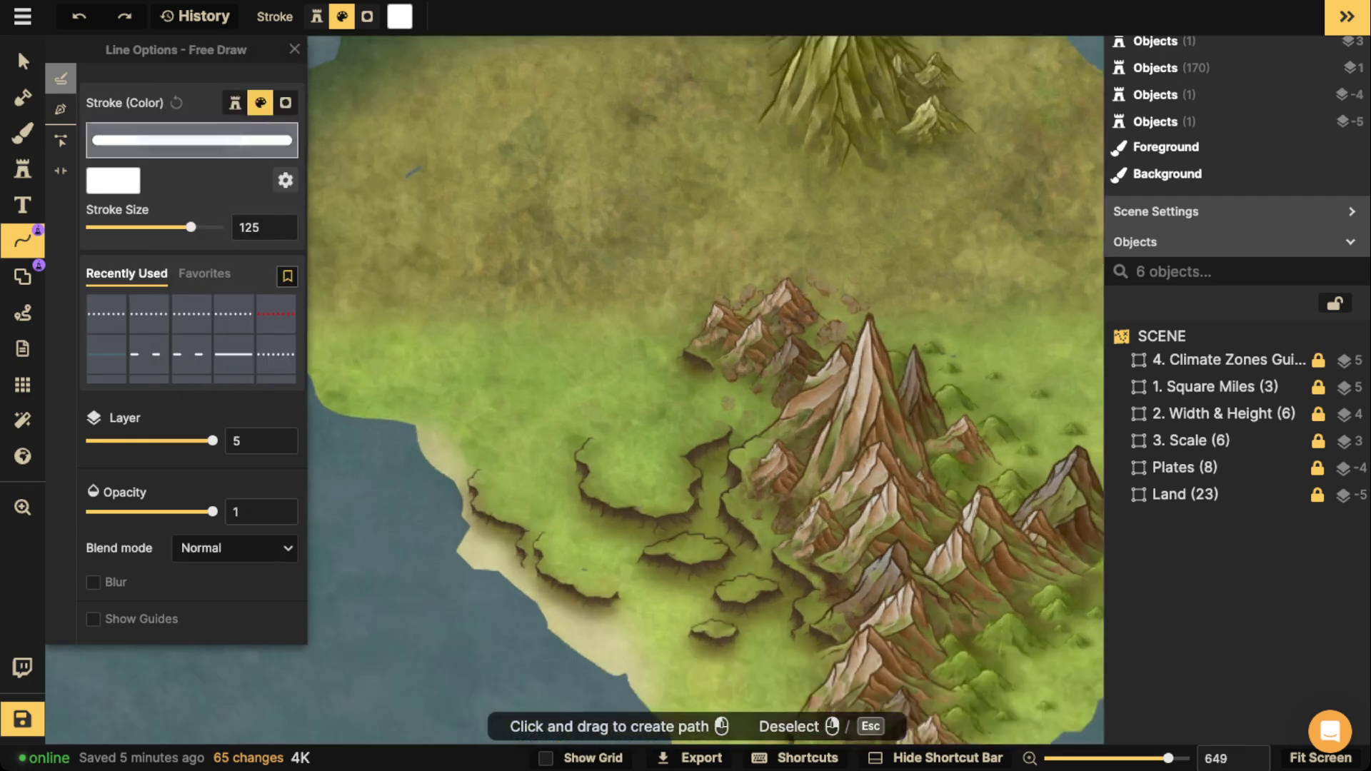
{"action": "mouse_move", "coordinate": [485, 138]}
{"action": "left_mouse_down"}
{"action": "mouse_move", "coordinate": [429, 214]}
{"action": "mouse_move", "coordinate": [556, 283]}
{"action": "left_mouse_up"}
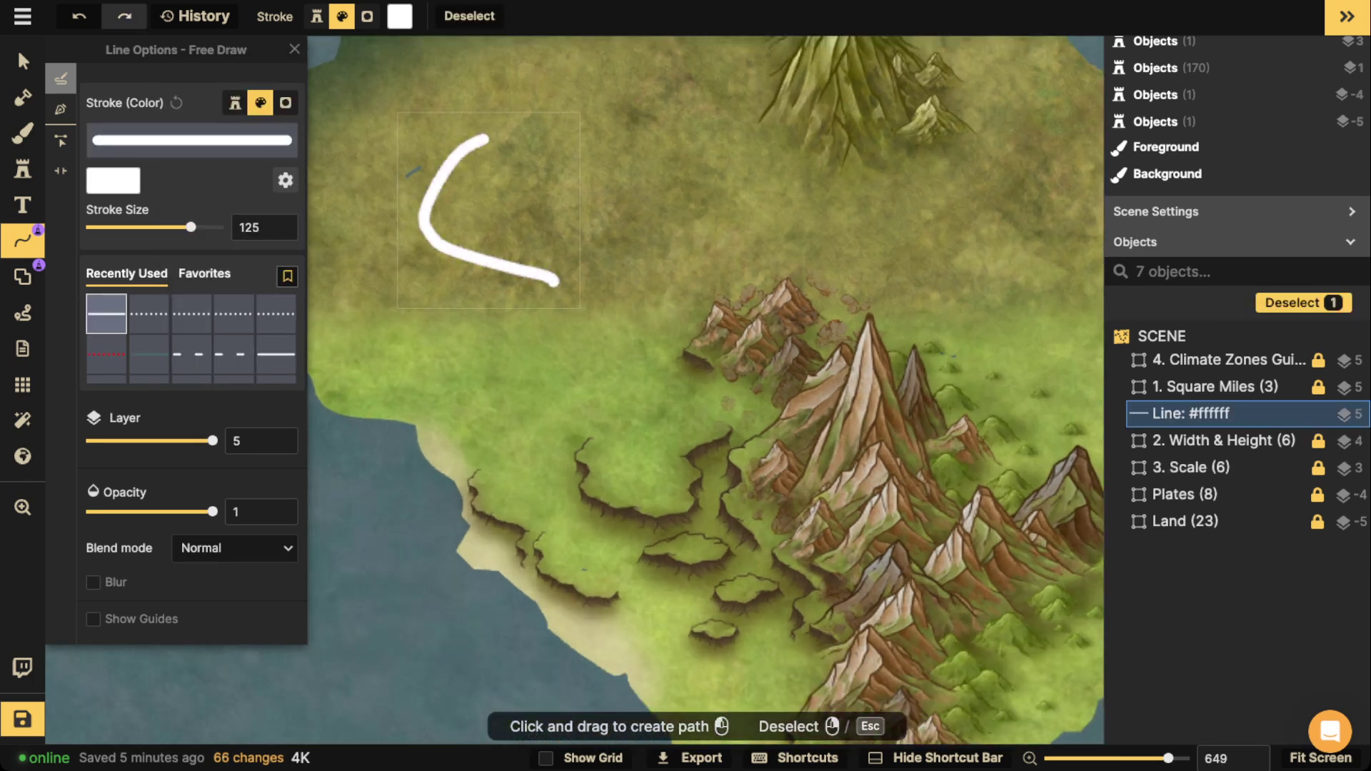
Soften the white line with stroke size 77, a blur of radius 10 and the Overlay blend mode.
{"action": "left_click_drag", "start_coordinate": [191, 227], "coordinate": [181, 228]}
{"action": "left_click", "coordinate": [93, 582]}
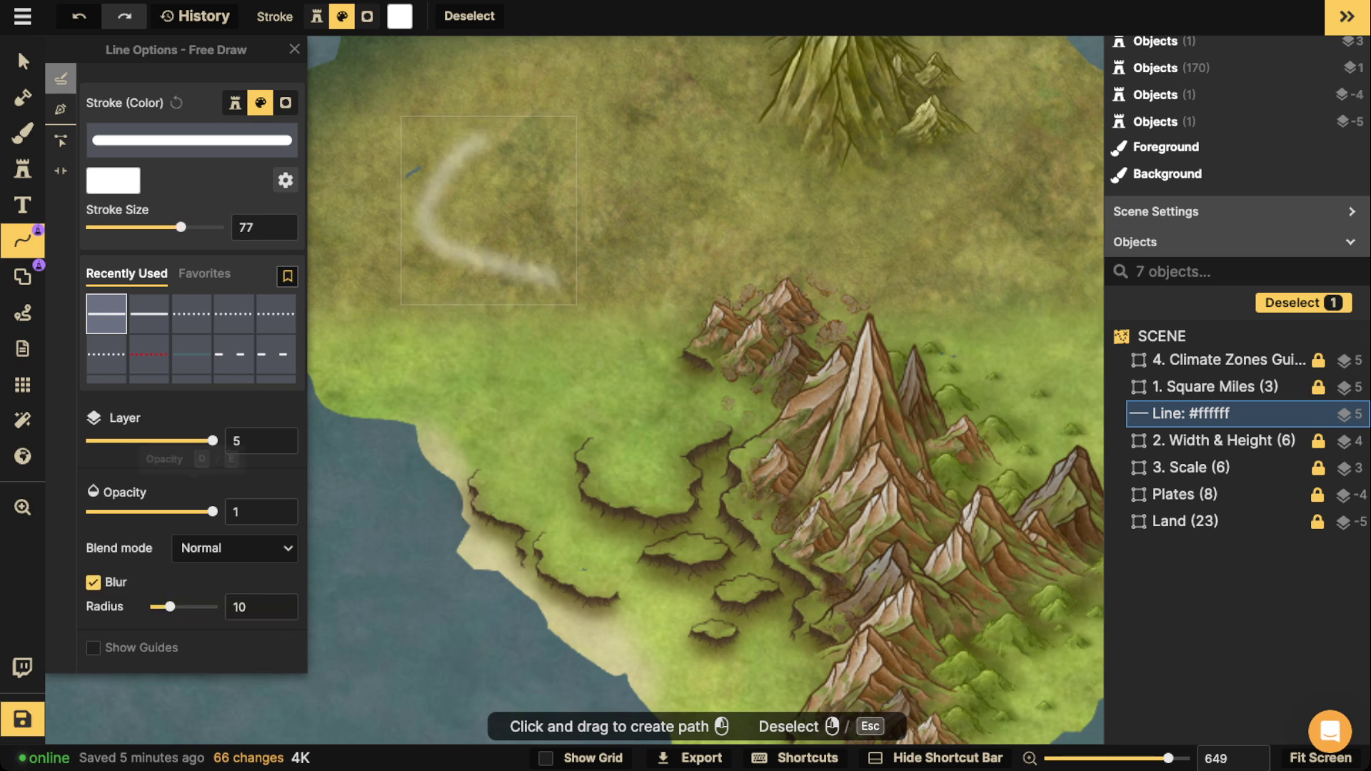
{"action": "left_click", "coordinate": [235, 549]}
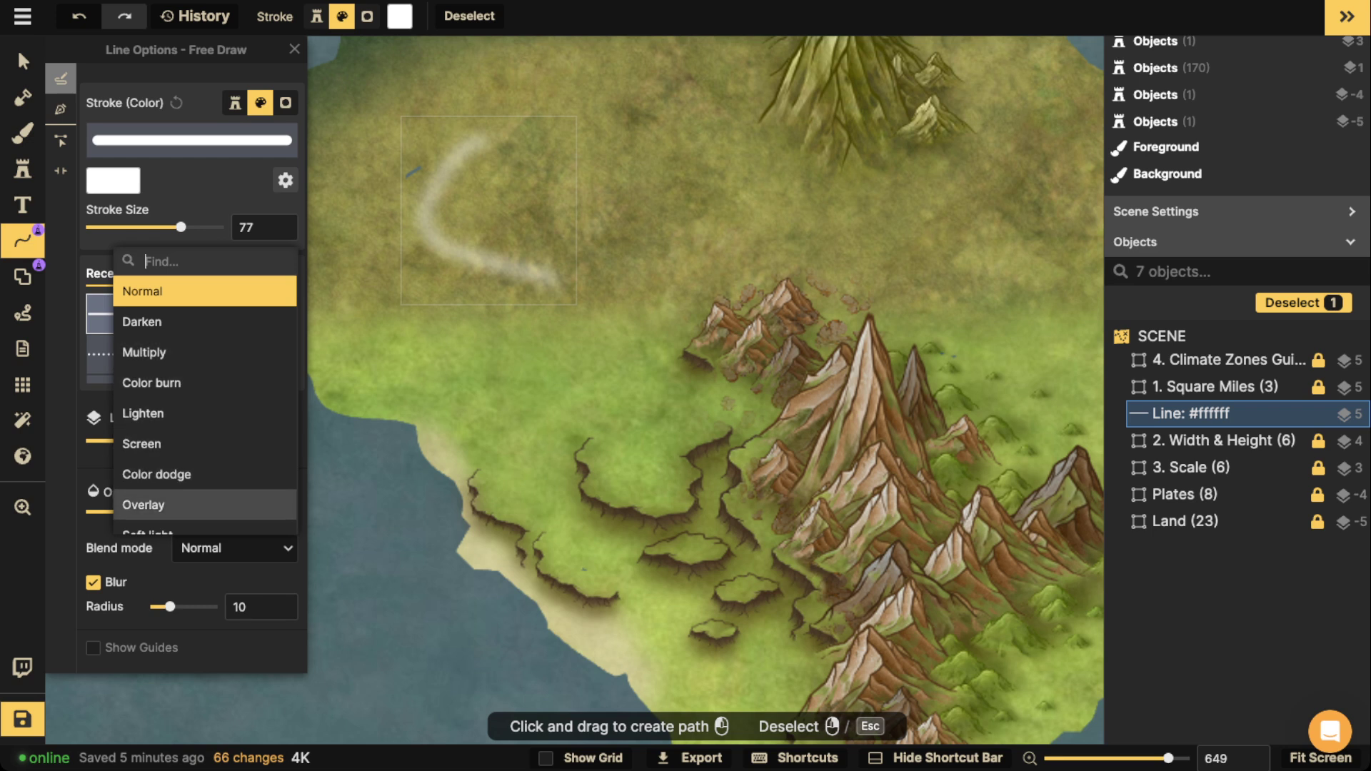
{"action": "left_click", "coordinate": [204, 505]}
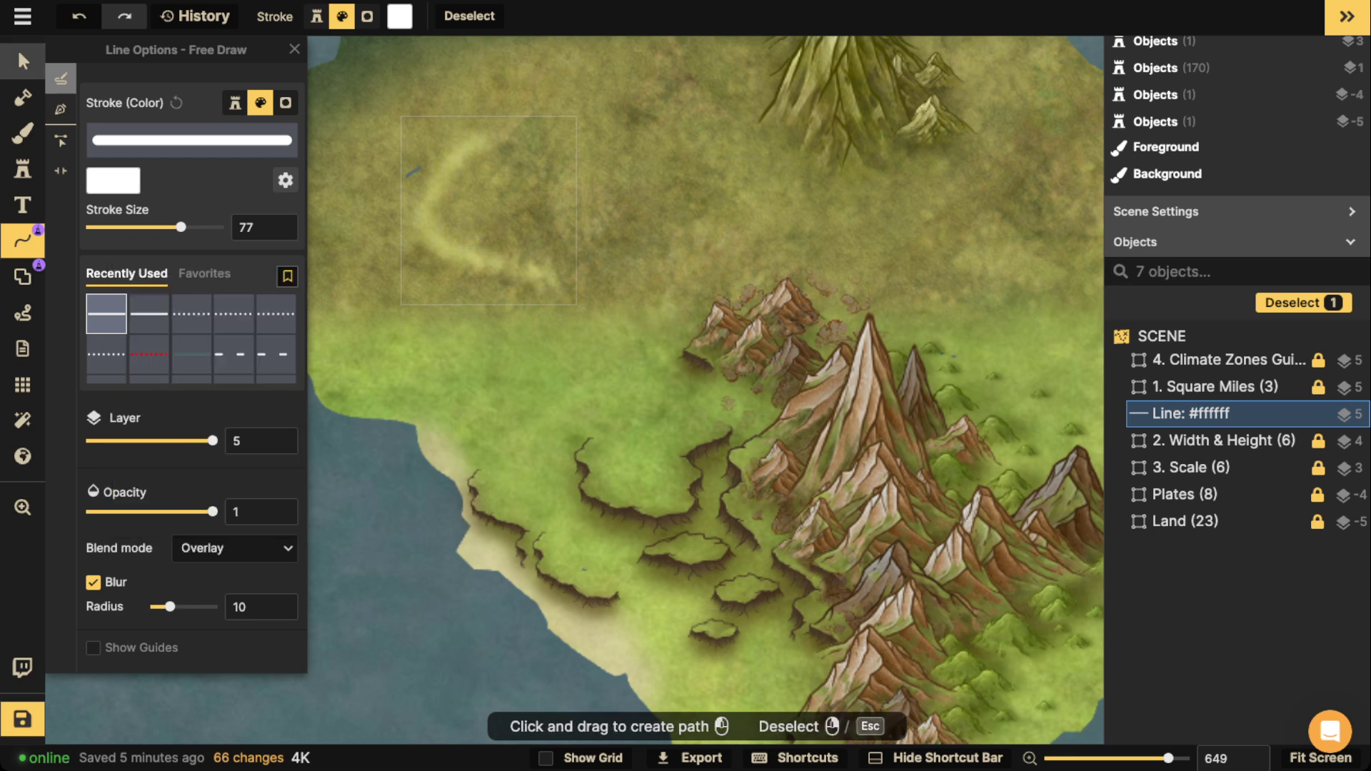
Move the blurred line onto the tall central peak, try it in Normal blend mode, and delete it.
{"action": "left_click", "coordinate": [23, 62]}
{"action": "left_click_drag", "start_coordinate": [471, 214], "coordinate": [859, 339]}
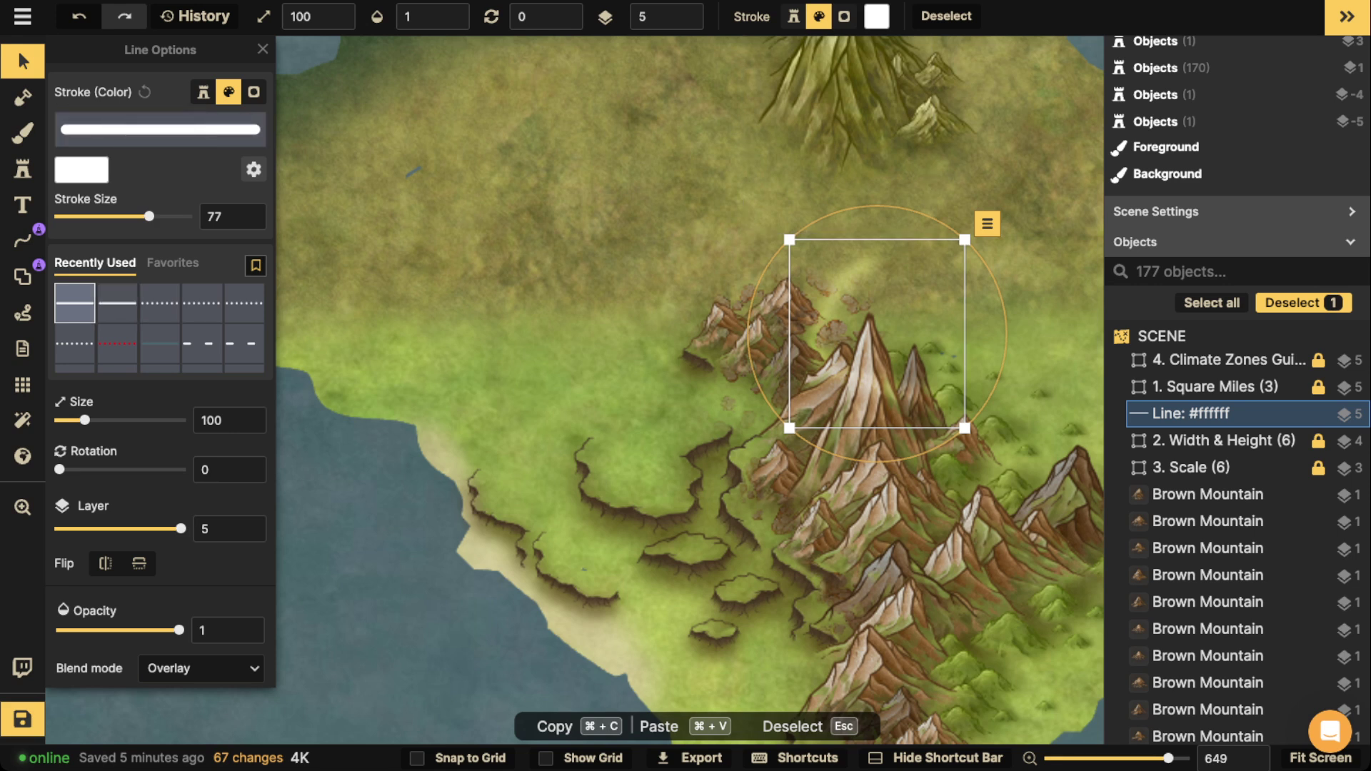
{"action": "left_click", "coordinate": [200, 668]}
{"action": "left_click", "coordinate": [108, 411]}
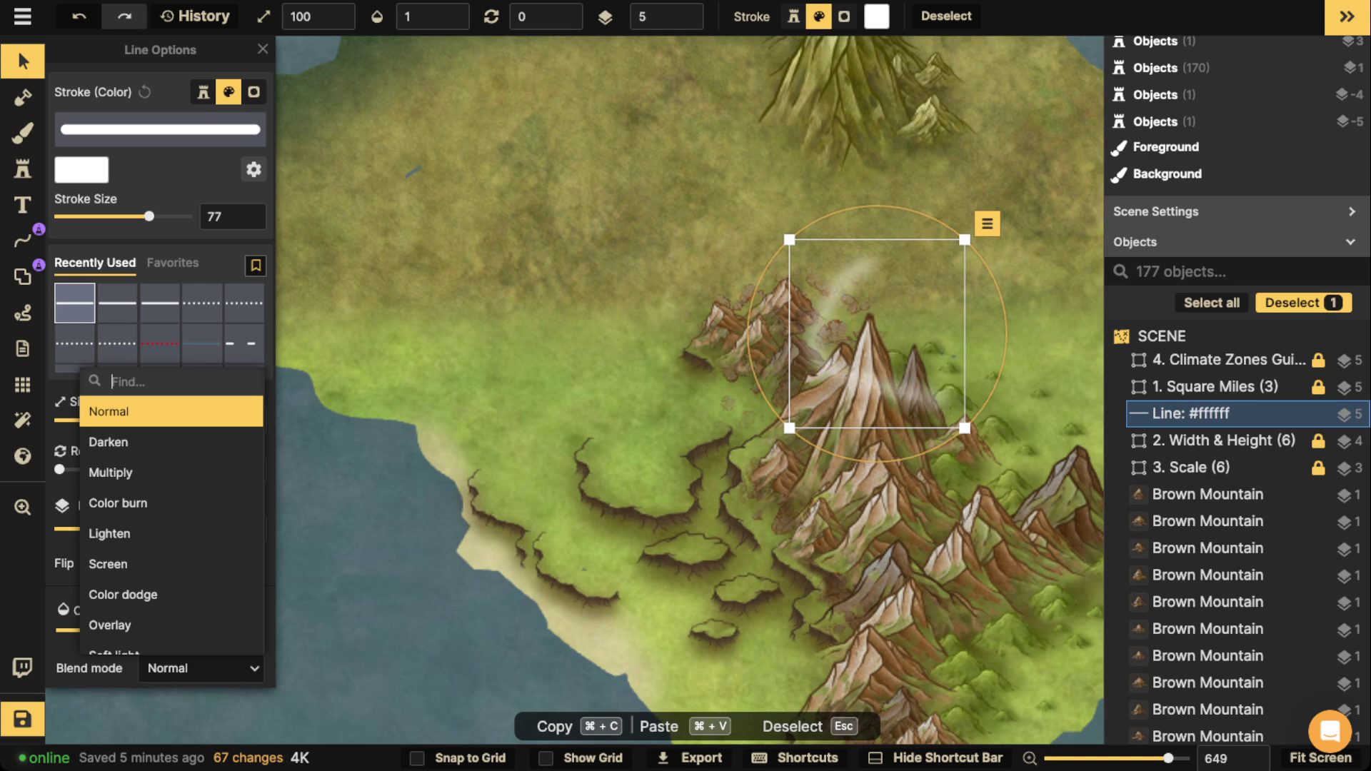
{"action": "key", "text": "Delete"}
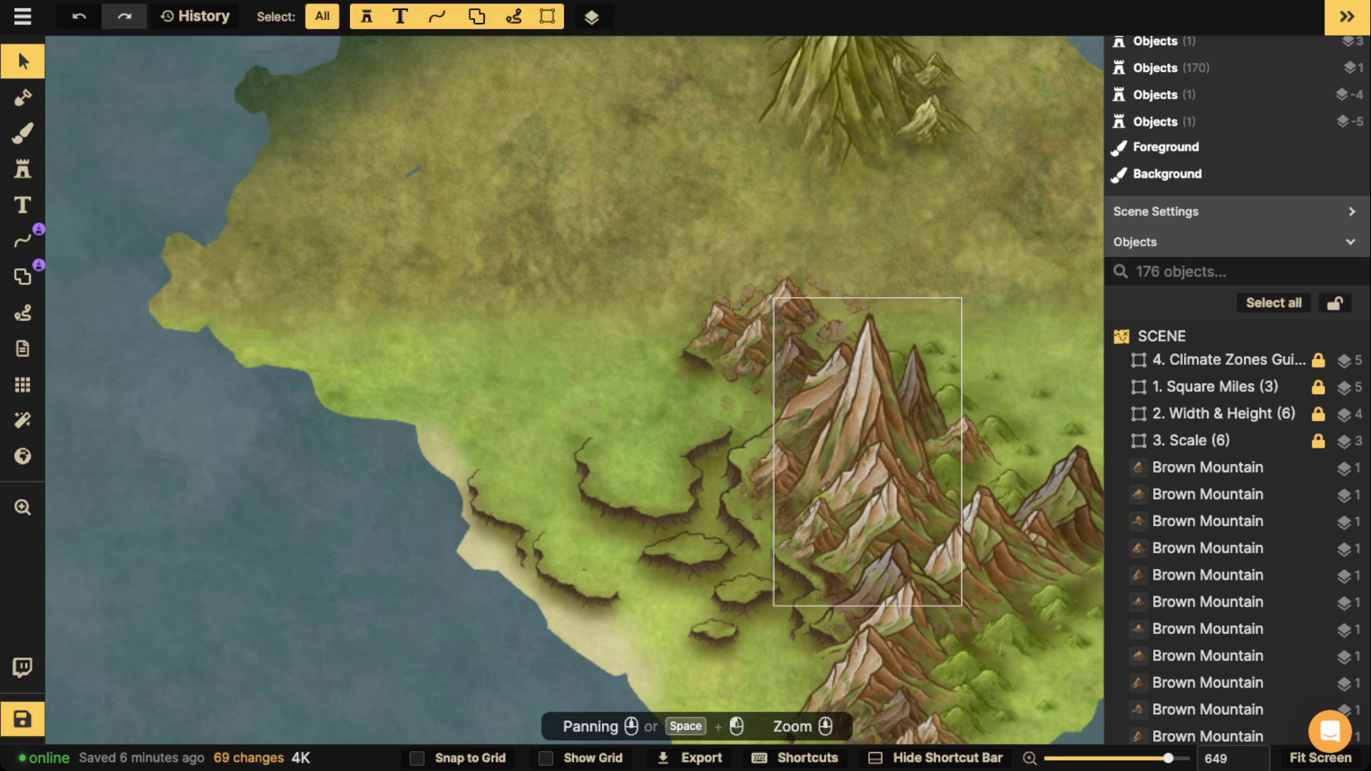
Paint a snowcap on the tall central mountain with short blurred white lines down from its tip.
{"action": "key", "text": "b"}
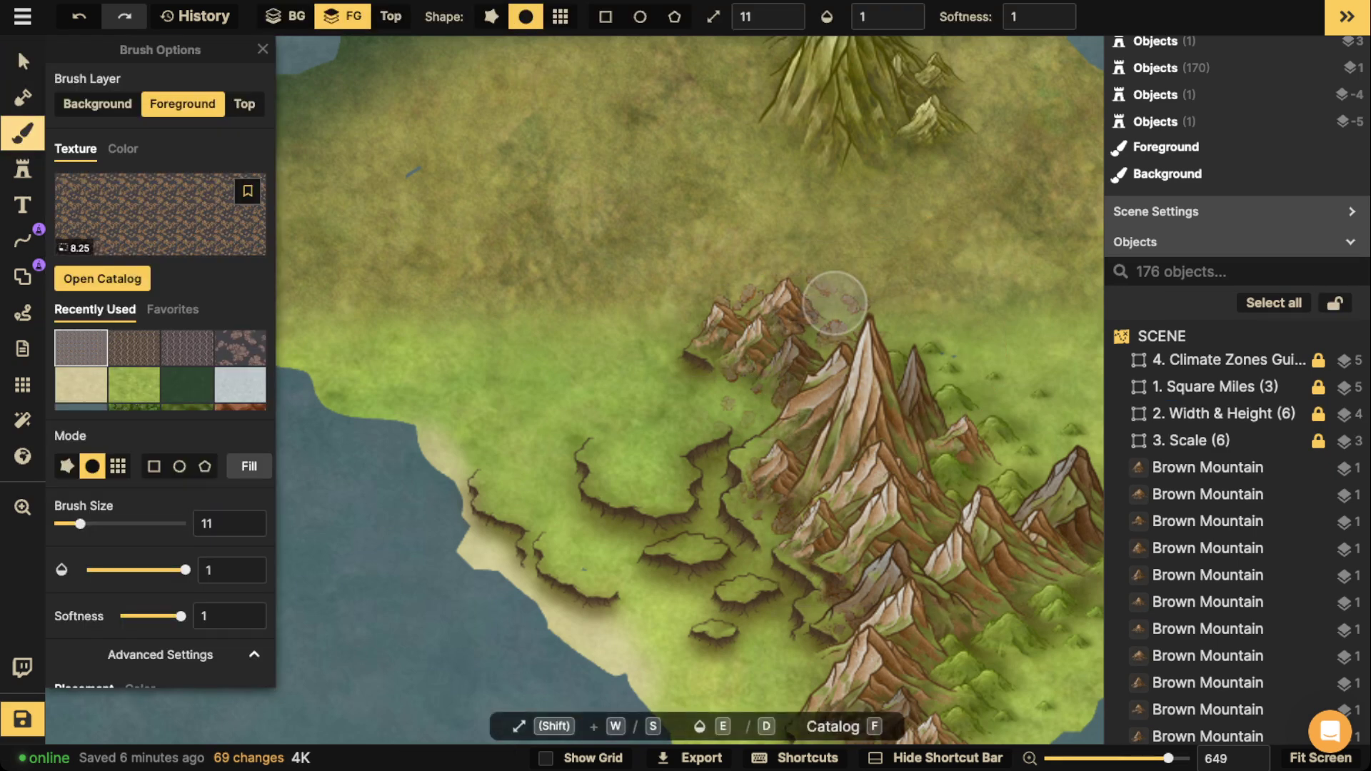
{"action": "key", "text": "p"}
{"action": "mouse_move", "coordinate": [866, 353]}
{"action": "left_mouse_down"}
{"action": "mouse_move", "coordinate": [869, 329]}
{"action": "mouse_move", "coordinate": [877, 360]}
{"action": "mouse_move", "coordinate": [880, 336]}
{"action": "mouse_move", "coordinate": [856, 386]}
{"action": "mouse_move", "coordinate": [878, 360]}
{"action": "mouse_move", "coordinate": [869, 322]}
{"action": "left_mouse_up"}
{"action": "mouse_move", "coordinate": [854, 389]}
{"action": "left_mouse_down"}
{"action": "mouse_move", "coordinate": [835, 423]}
{"action": "mouse_move", "coordinate": [894, 413]}
{"action": "left_mouse_up"}
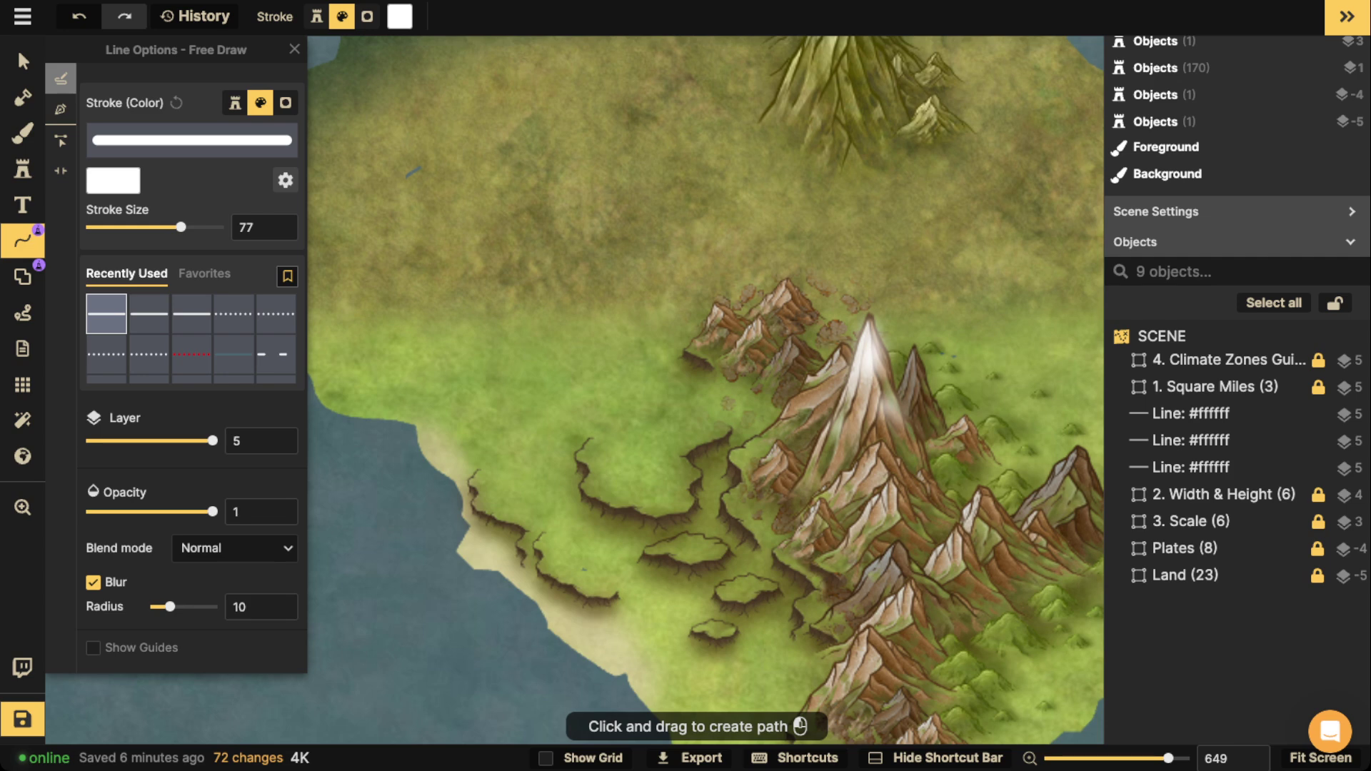
{"action": "scroll", "coordinate": [411, 413], "scroll_direction": "down", "scroll_amount": 5}
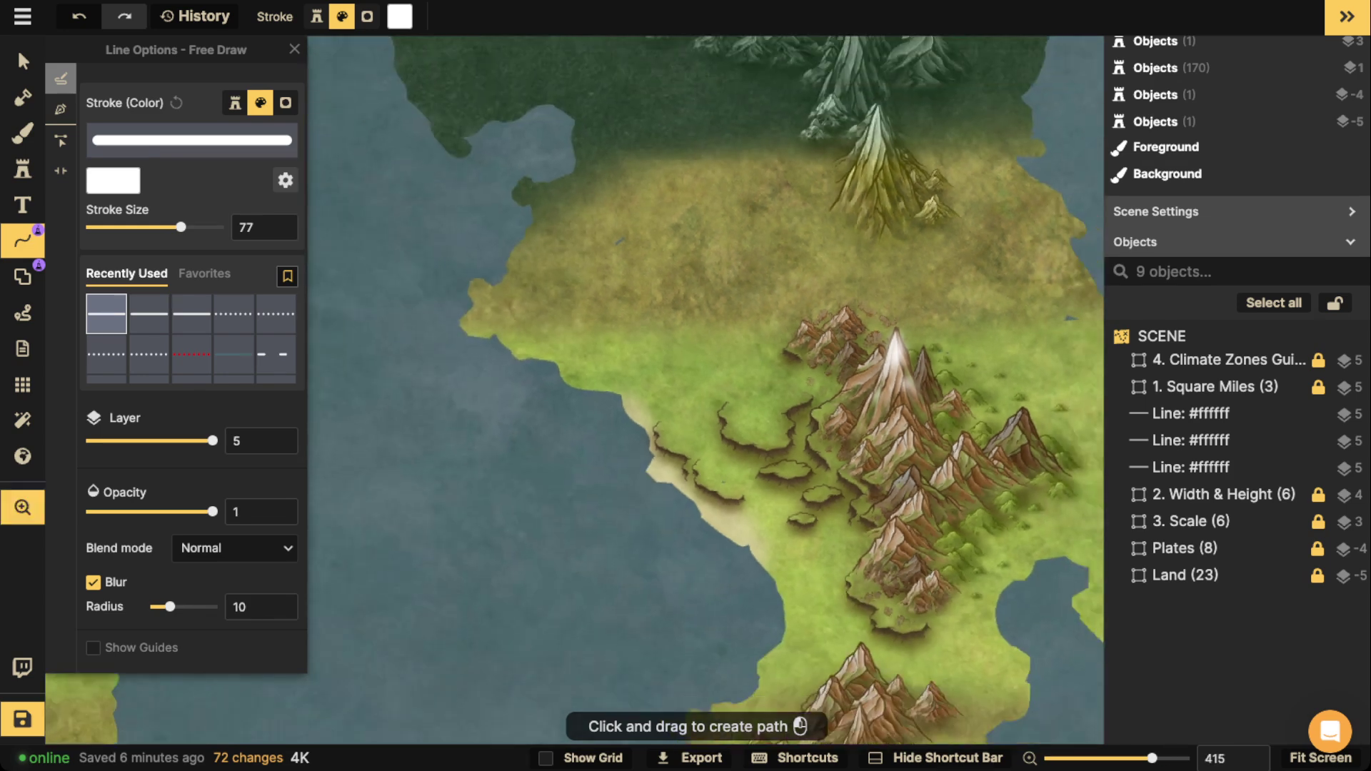
Search the stamp catalog for "cloud" within Fantasy World and choose the white Clouds stamp from Terrain.
{"action": "key", "text": "v"}
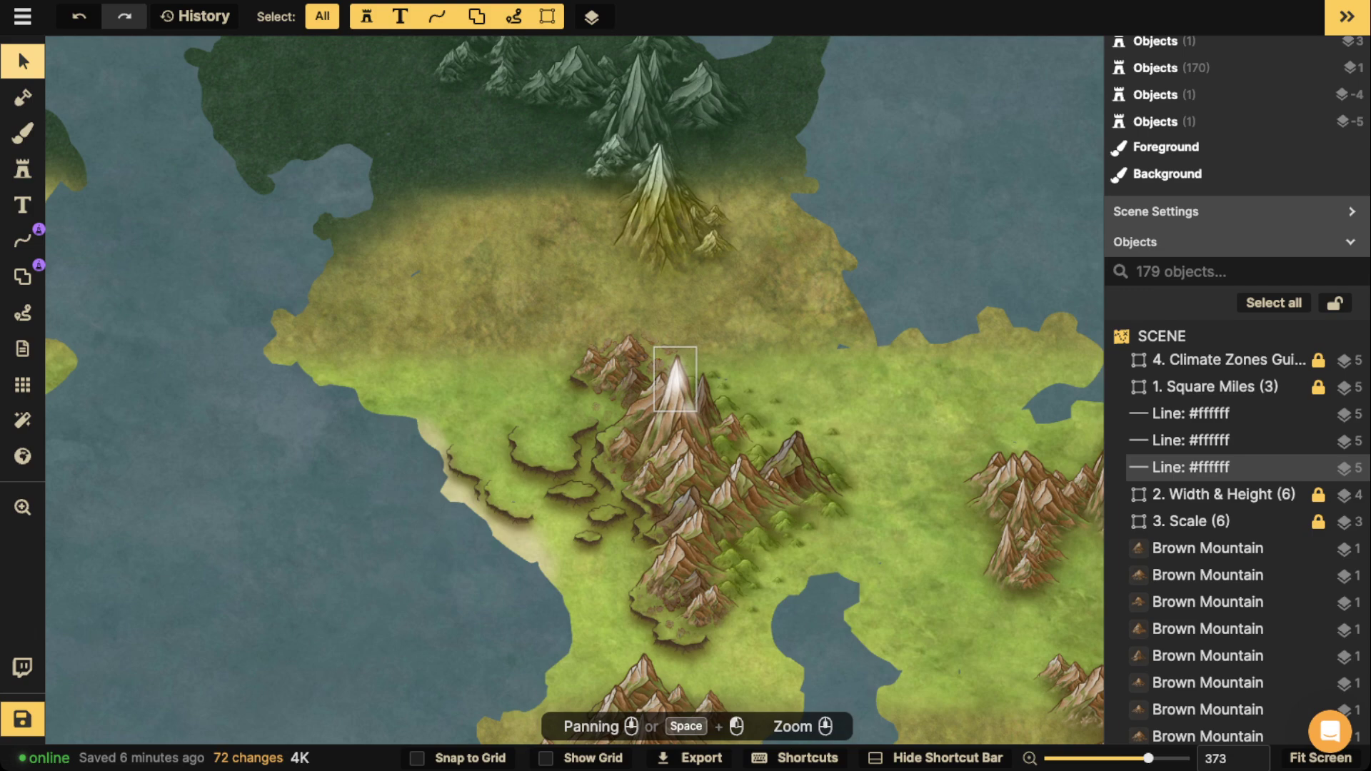
{"action": "key", "text": "s"}
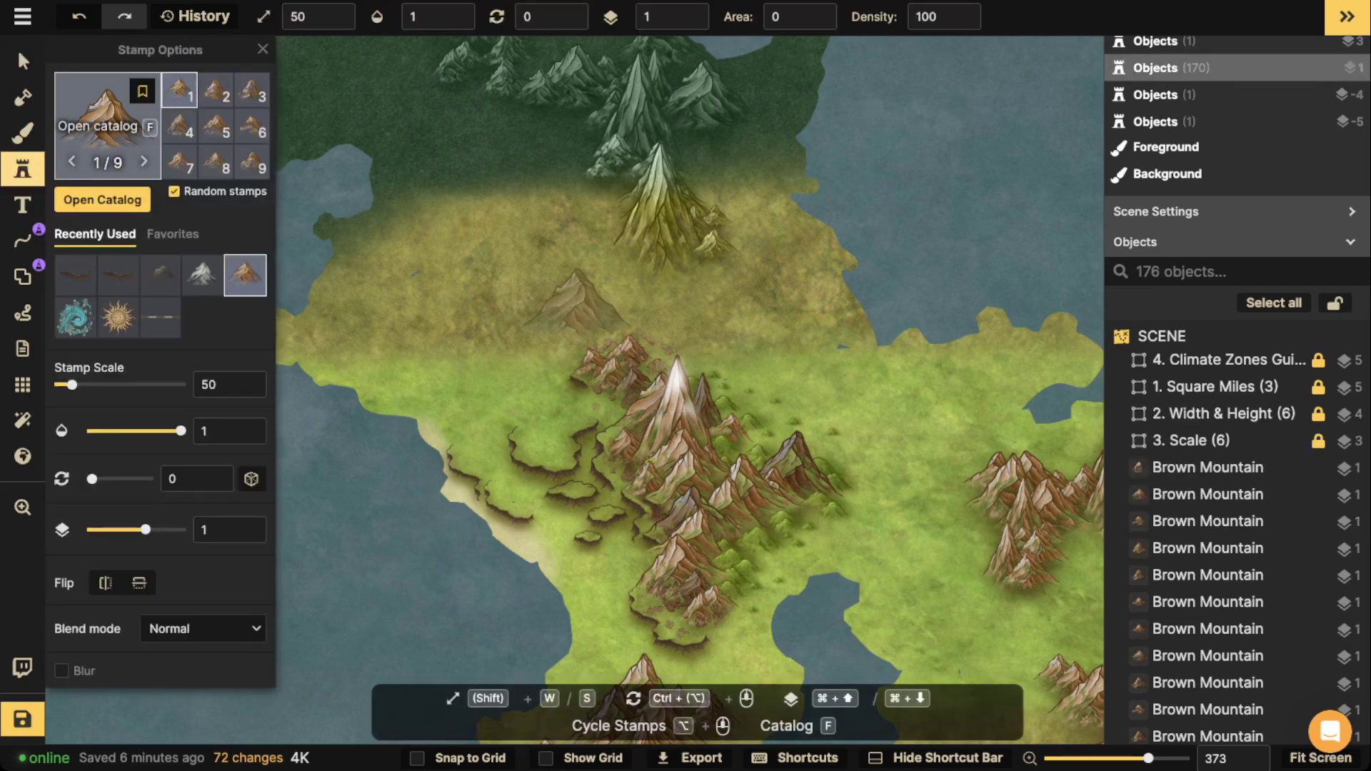
{"action": "key", "text": "c"}
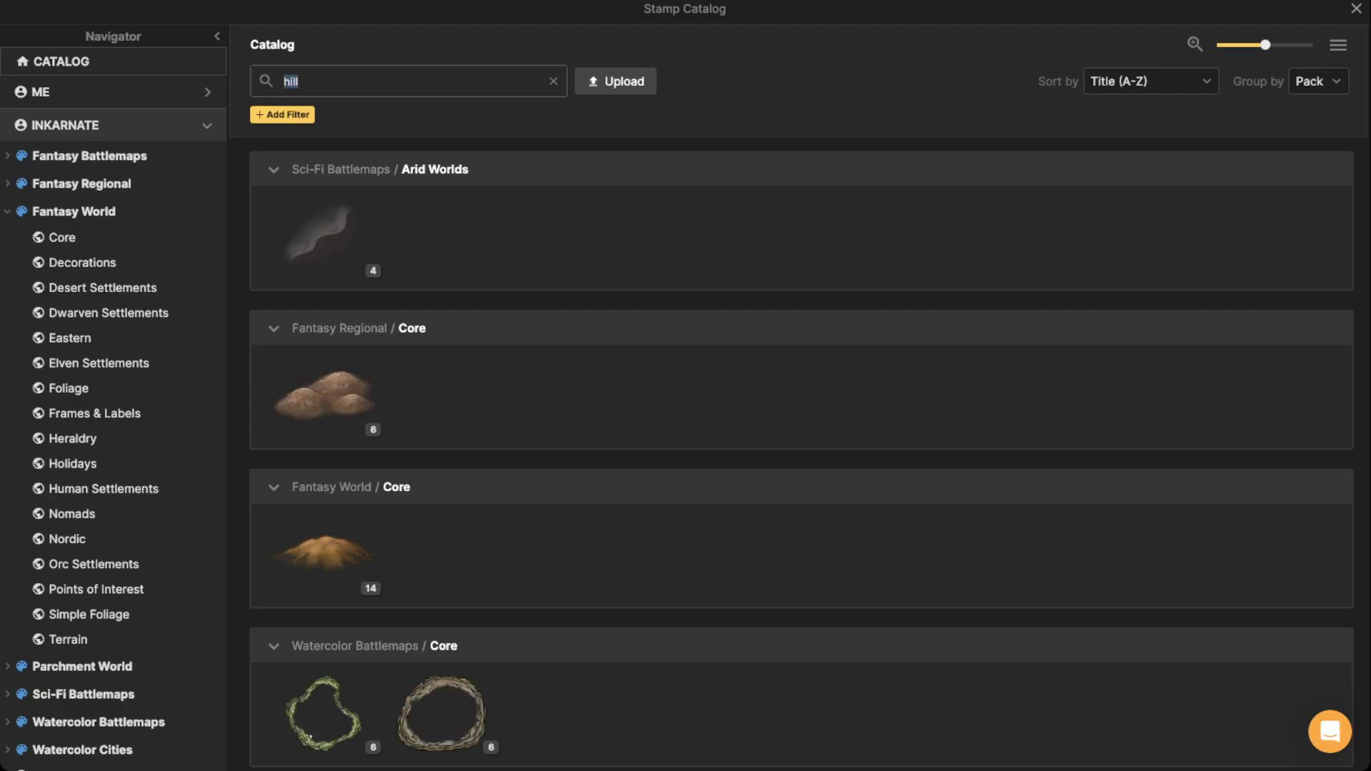
{"action": "type", "text": "cloud"}
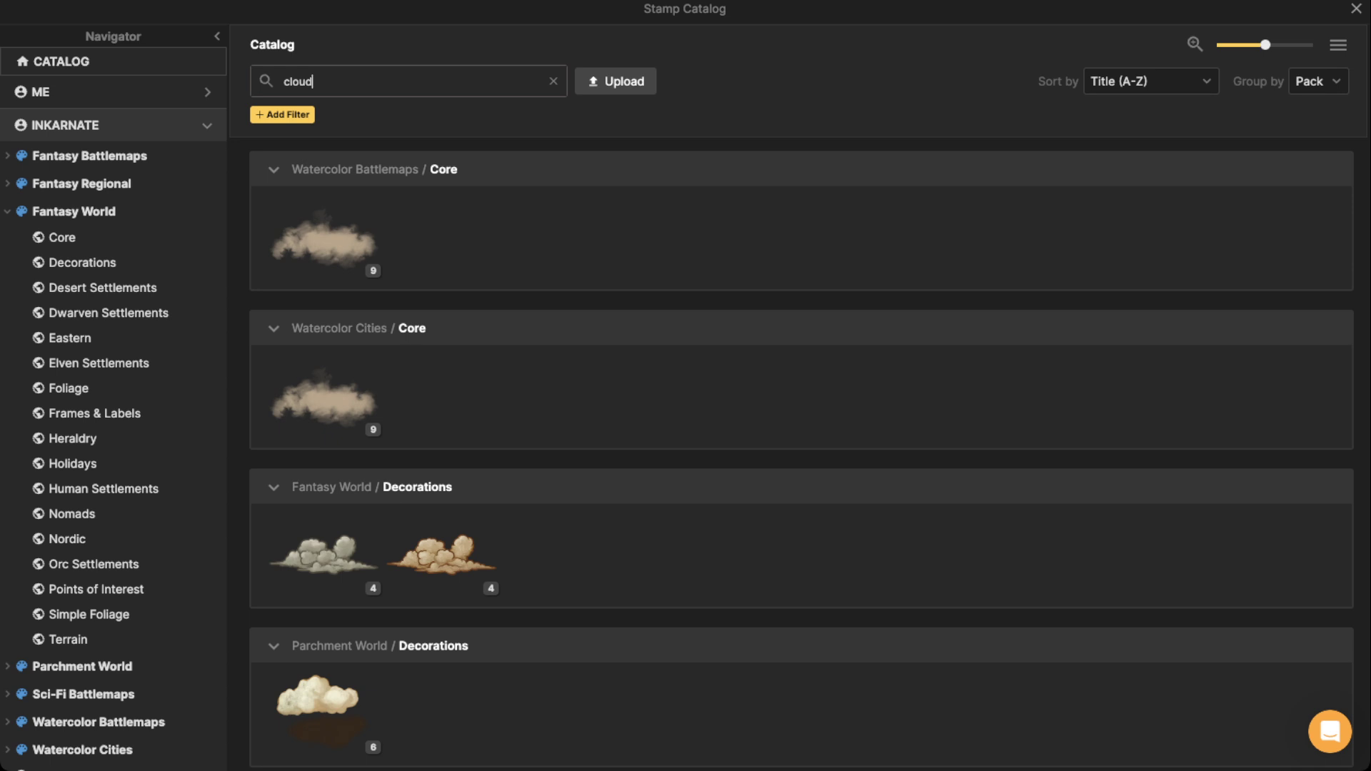
{"action": "left_click", "coordinate": [73, 212]}
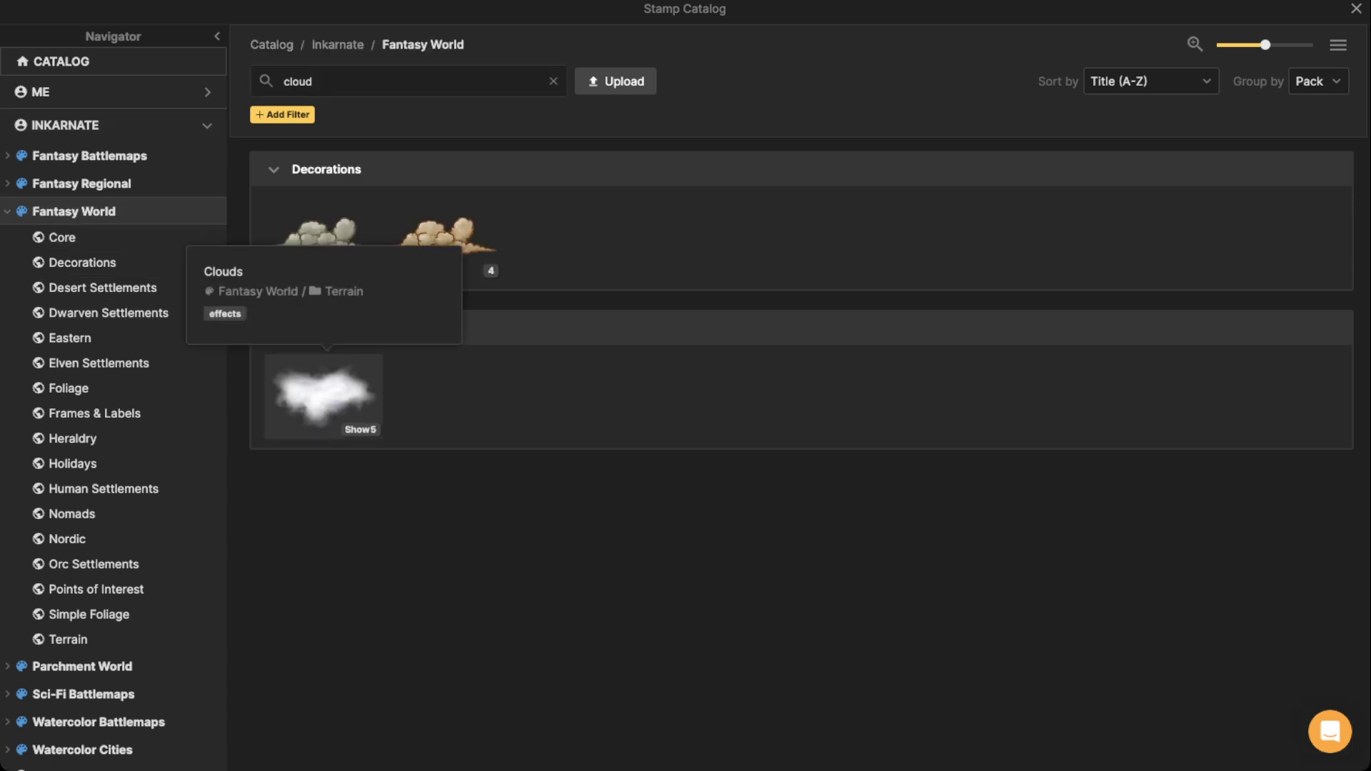
{"action": "left_click", "coordinate": [324, 396]}
Place a cloud at scale 30 over the tall central peak, with layer 3 and opacity 0.52.
{"action": "left_click", "coordinate": [682, 354]}
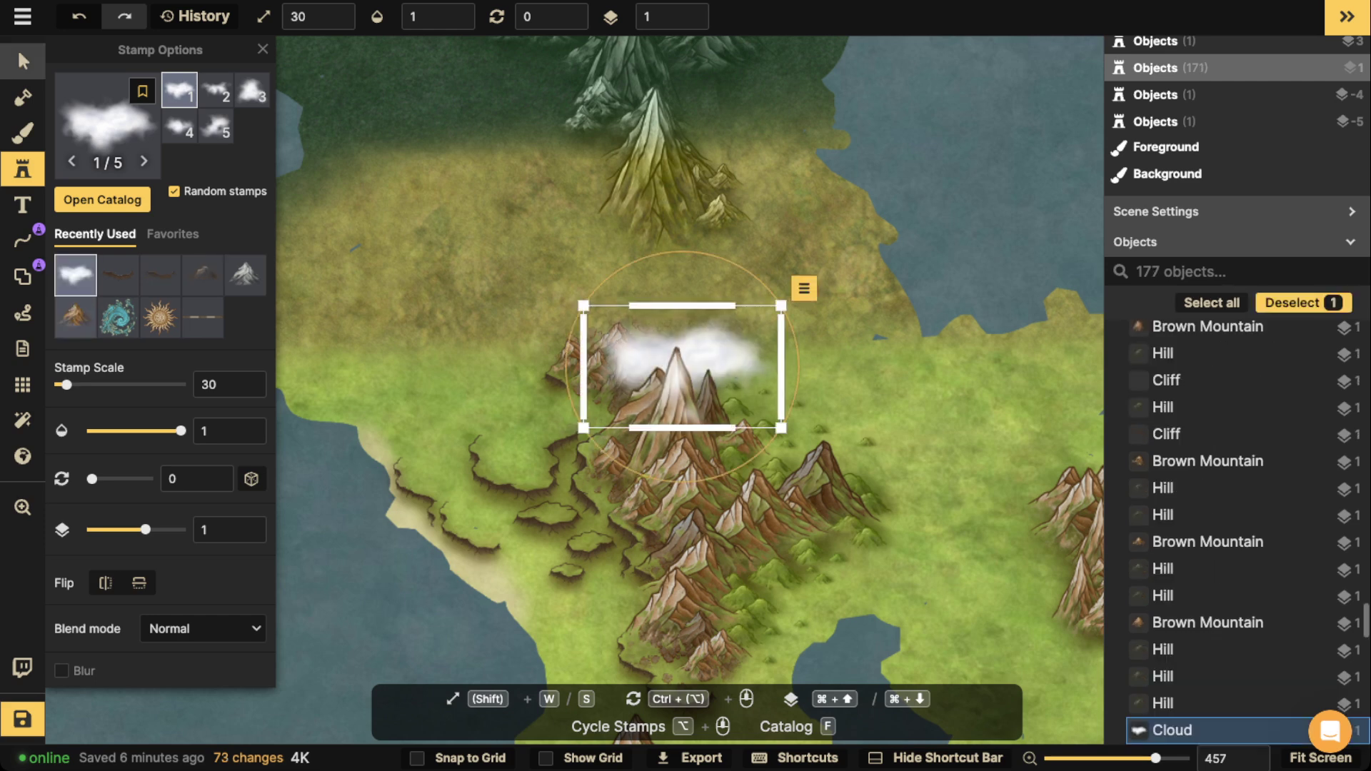
{"action": "left_click", "coordinate": [23, 60]}
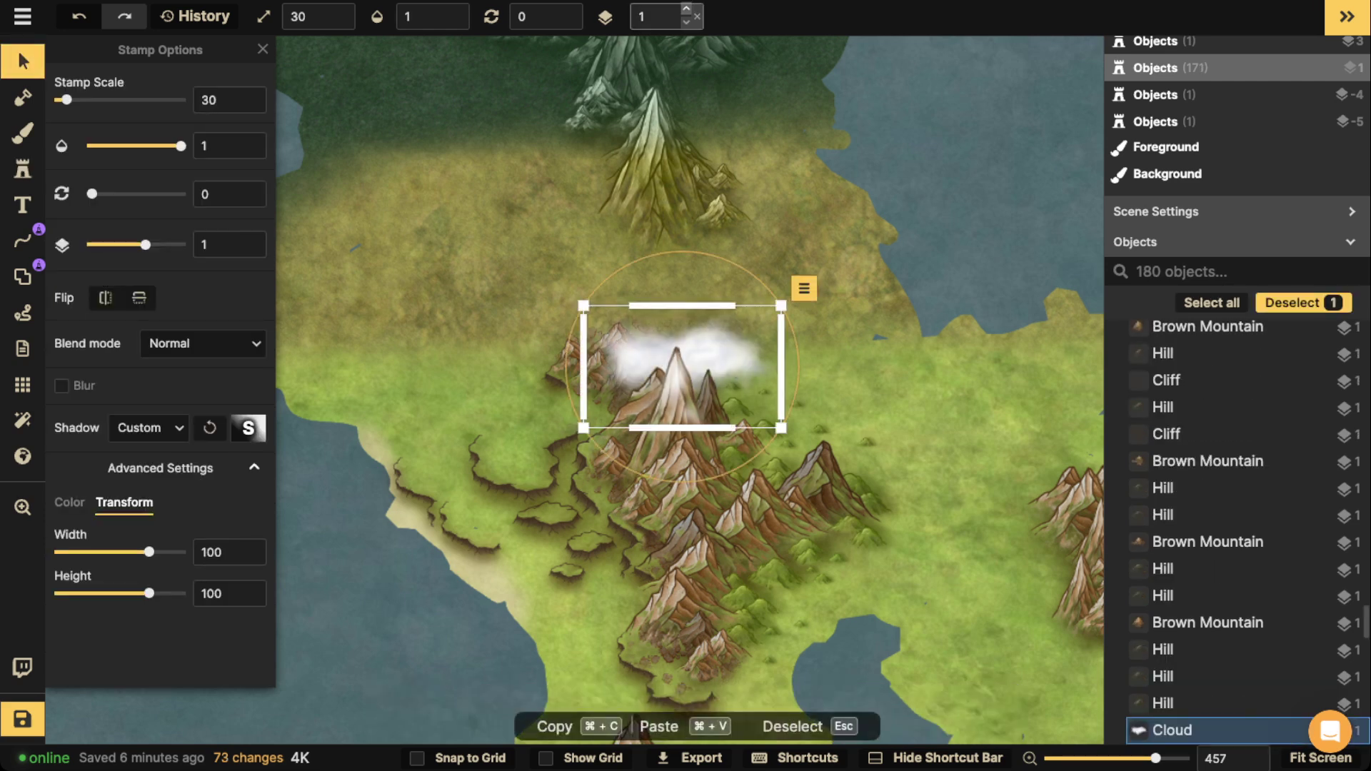
{"action": "left_click", "coordinate": [686, 8]}
{"action": "left_click", "coordinate": [685, 9]}
{"action": "left_click_drag", "start_coordinate": [181, 145], "coordinate": [149, 145]}
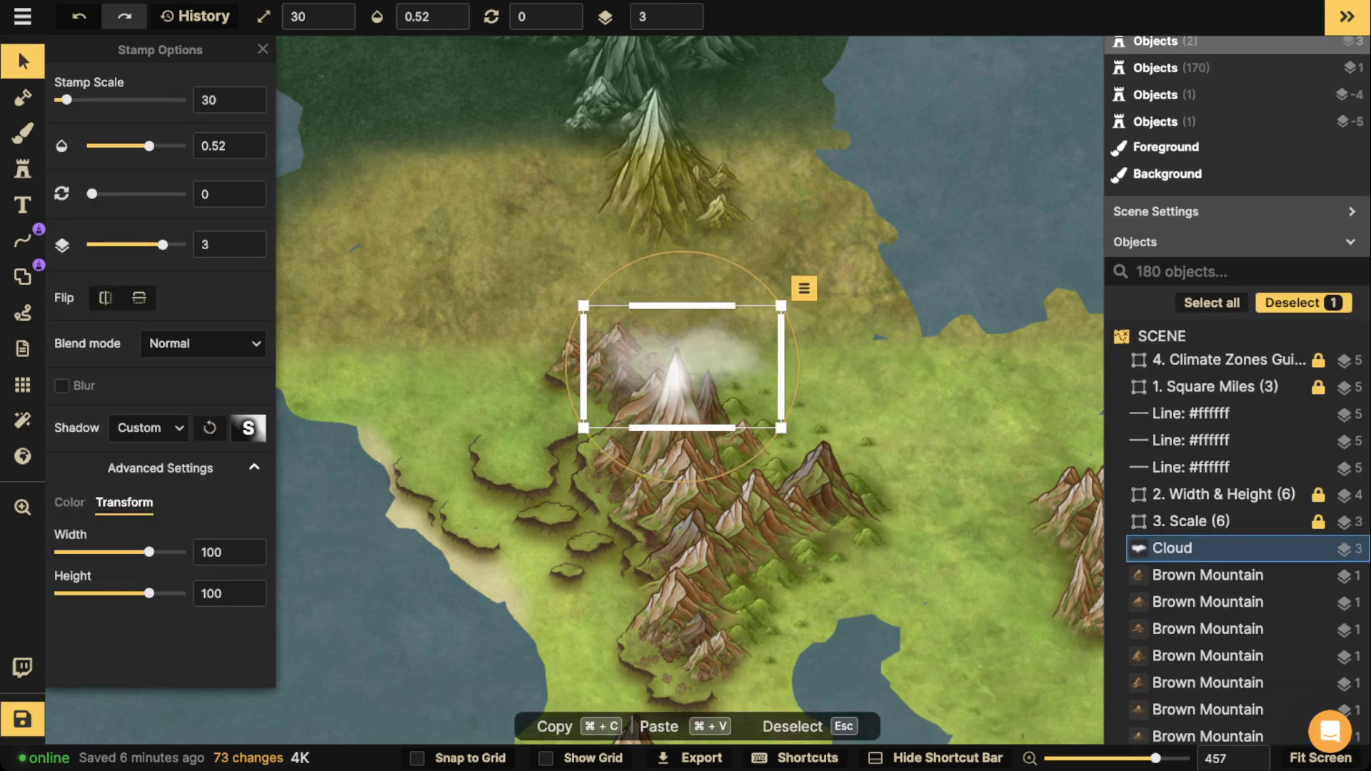
Fine-tune the cloud's position around the snowy summit, set its opacity to 0.75, and deselect it.
{"action": "left_click_drag", "start_coordinate": [671, 378], "coordinate": [671, 385]}
{"action": "left_click_drag", "start_coordinate": [149, 146], "coordinate": [197, 146]}
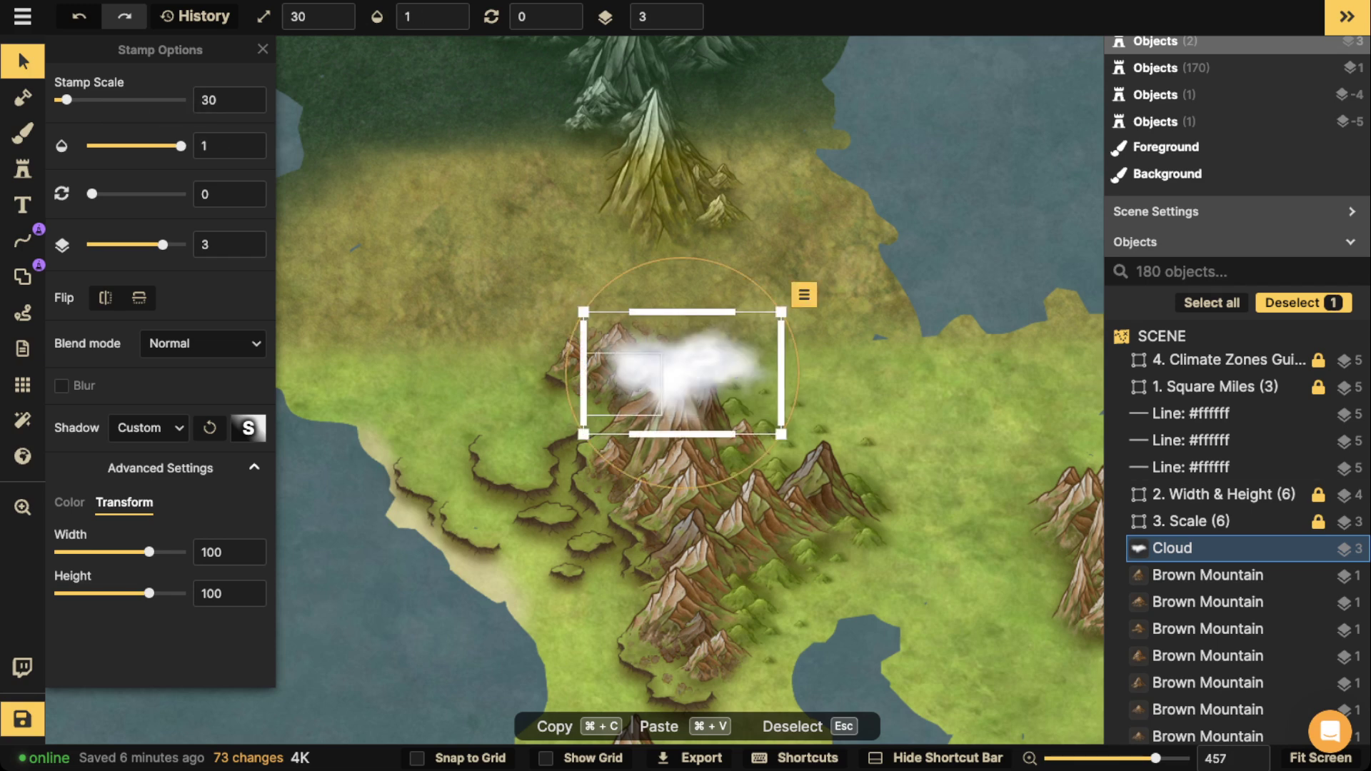
{"action": "mouse_move", "coordinate": [674, 377]}
{"action": "left_mouse_down"}
{"action": "mouse_move", "coordinate": [754, 377]}
{"action": "mouse_move", "coordinate": [676, 383]}
{"action": "mouse_move", "coordinate": [708, 357]}
{"action": "mouse_move", "coordinate": [757, 366]}
{"action": "mouse_move", "coordinate": [673, 382]}
{"action": "left_mouse_up"}
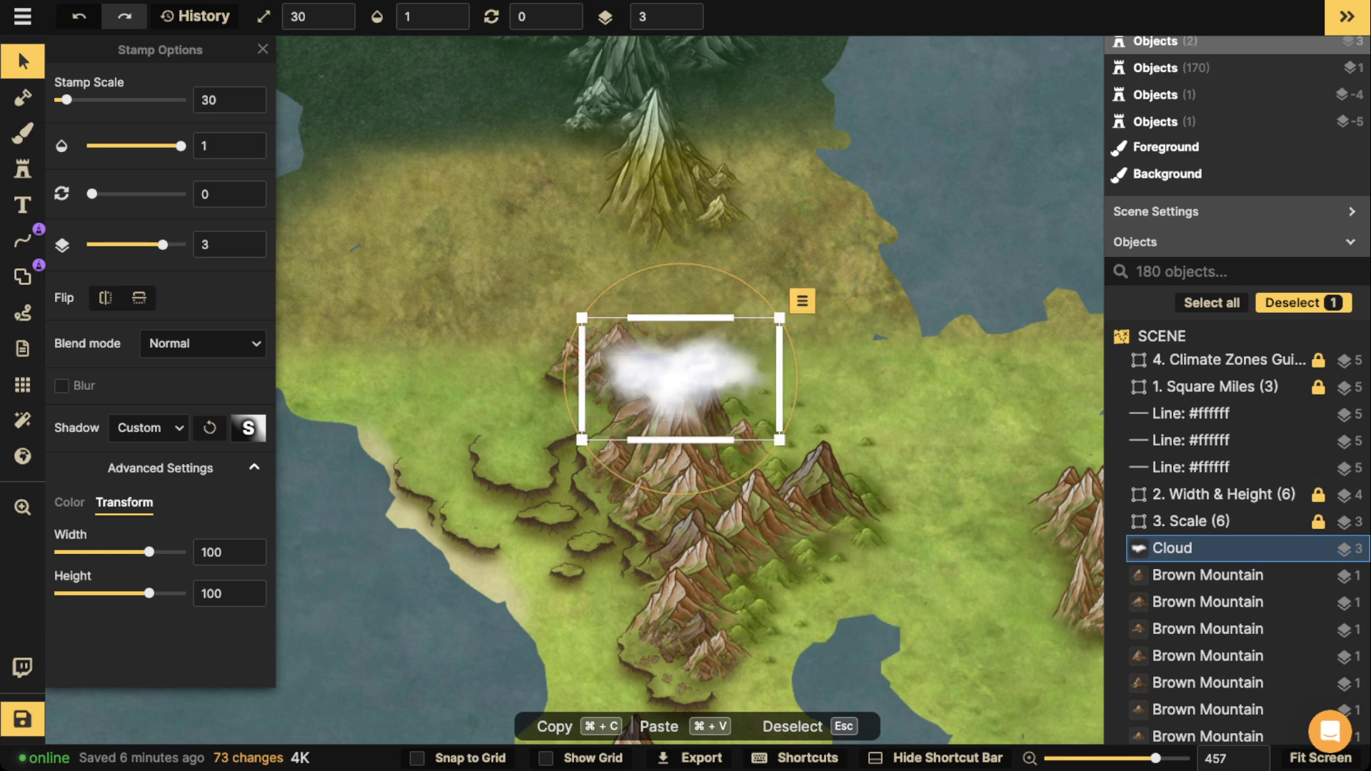
{"action": "left_click_drag", "start_coordinate": [181, 146], "coordinate": [166, 146]}
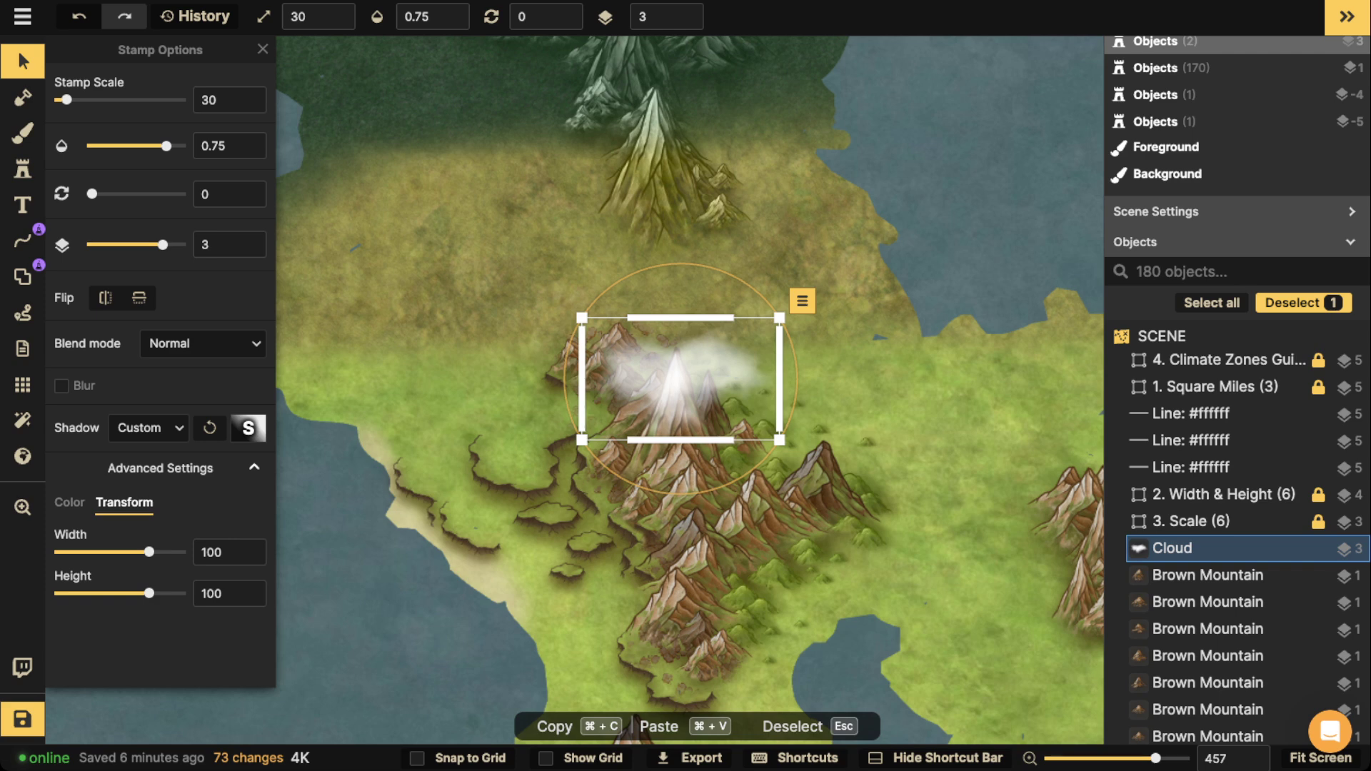
{"action": "left_click_drag", "start_coordinate": [676, 380], "coordinate": [679, 373]}
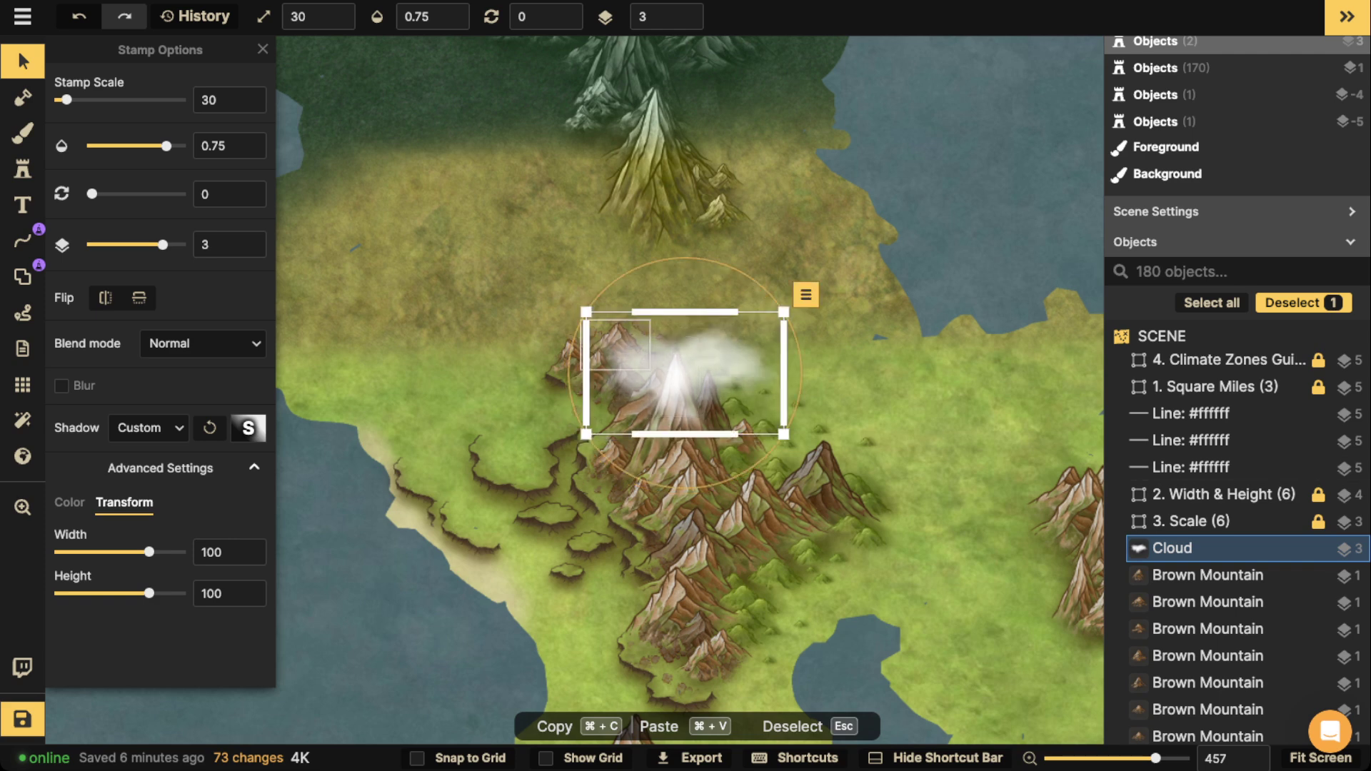
{"action": "scroll", "coordinate": [675, 372], "scroll_direction": "down", "scroll_amount": 2}
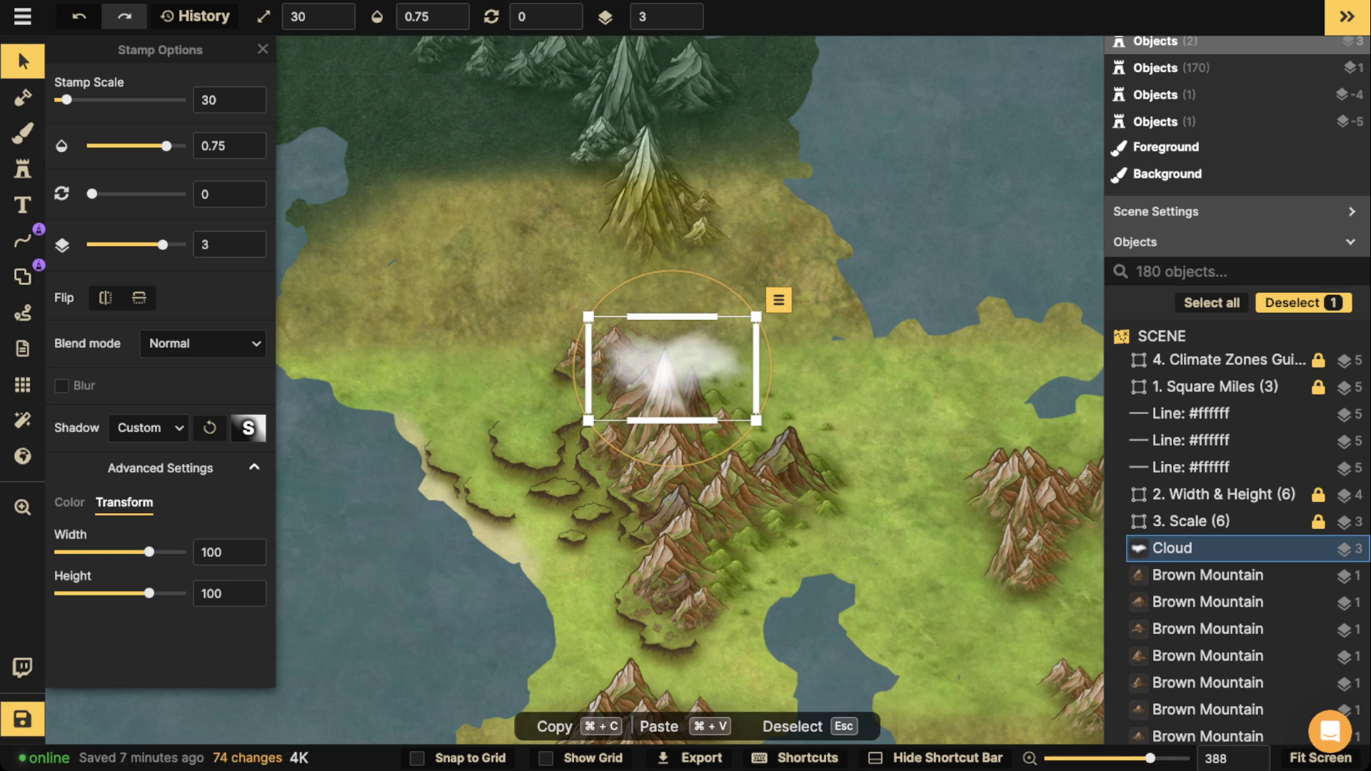
{"action": "key", "text": "Escape"}
{"action": "scroll", "coordinate": [814, 207], "scroll_direction": "down", "scroll_amount": 3}
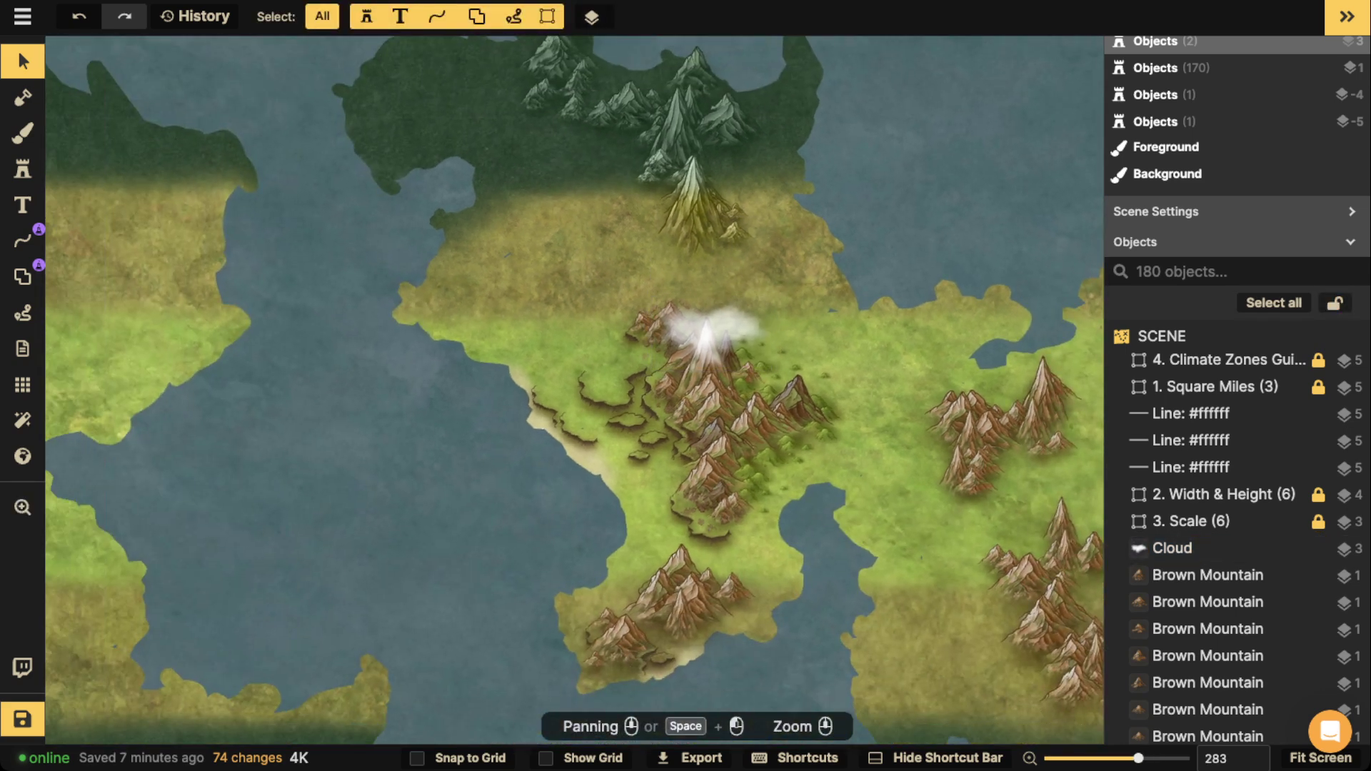
{"action": "scroll", "coordinate": [668, 407], "scroll_direction": "up", "scroll_amount": 2}
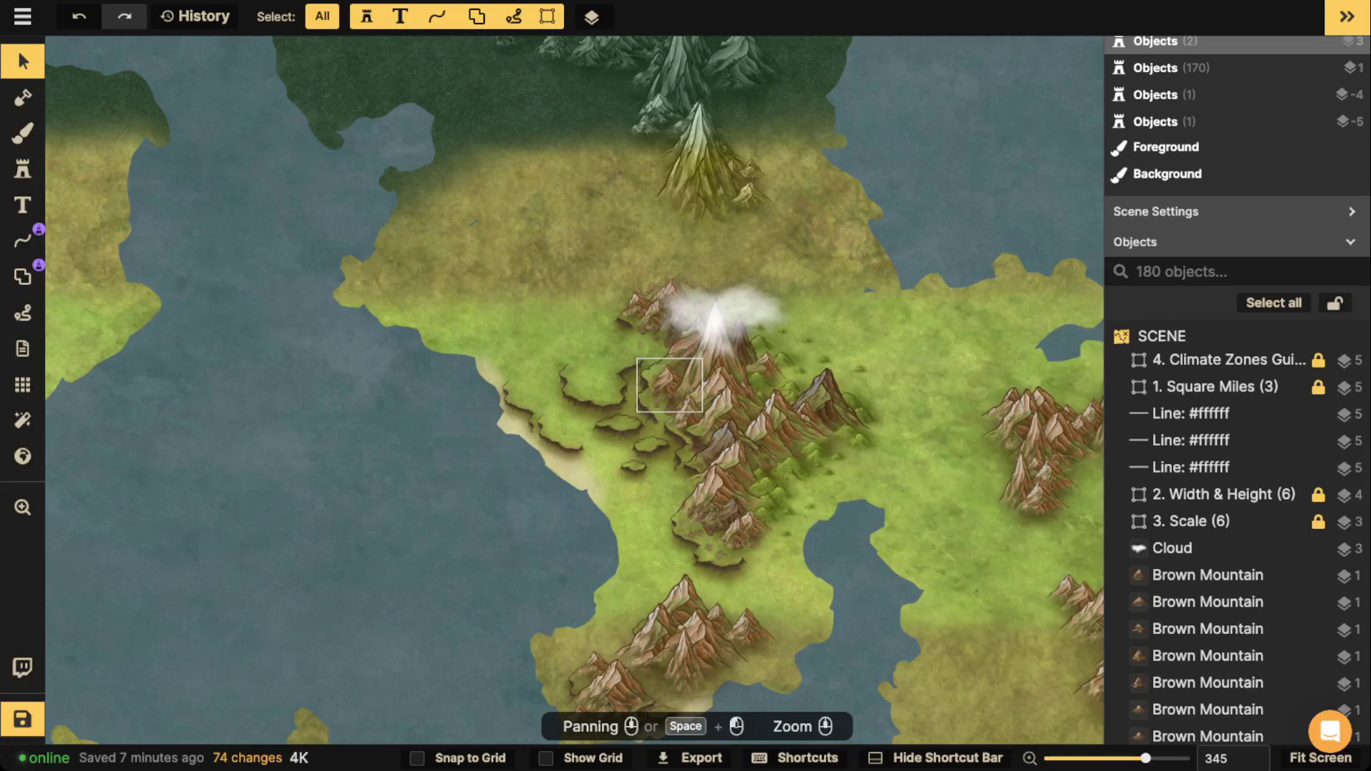
{"action": "scroll", "coordinate": [668, 389], "scroll_direction": "down", "scroll_amount": 6}
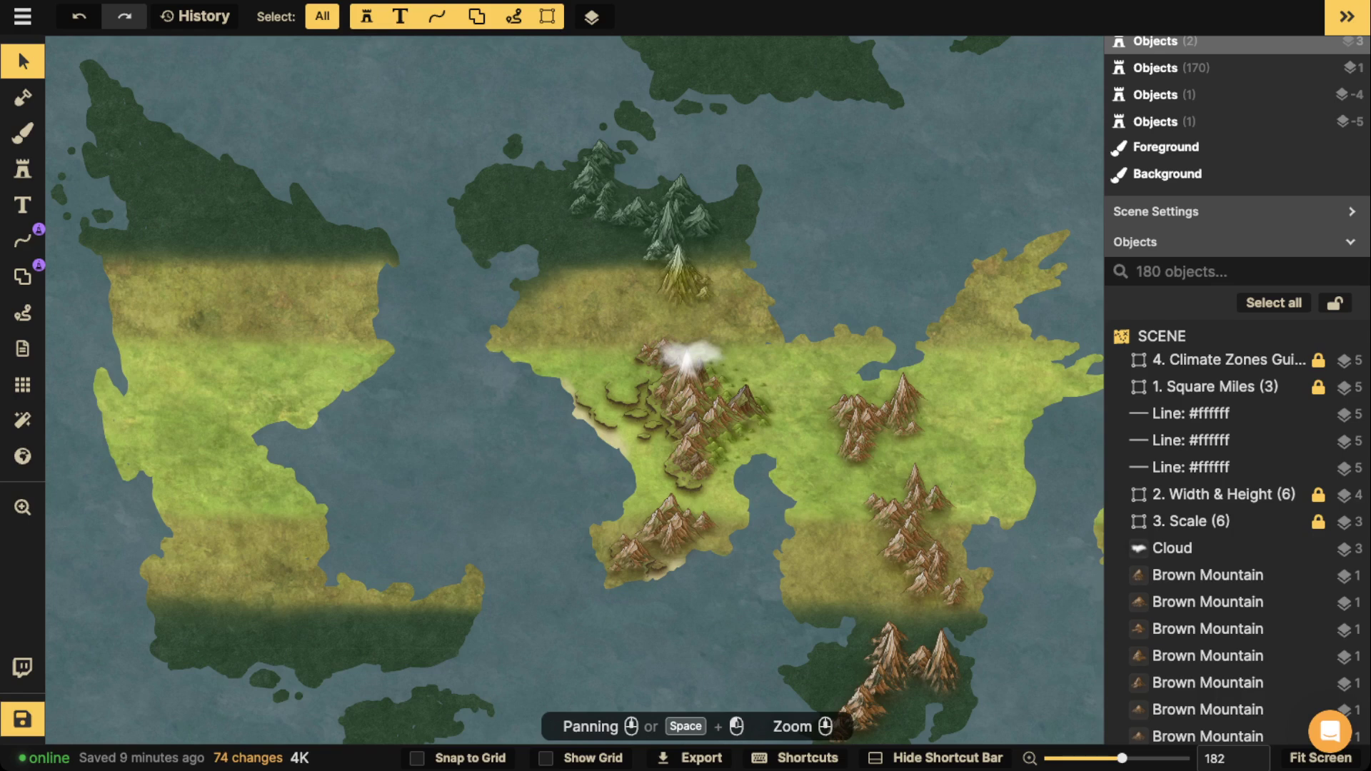
{"action": "scroll", "coordinate": [500, 328], "scroll_direction": "down", "scroll_amount": 2}
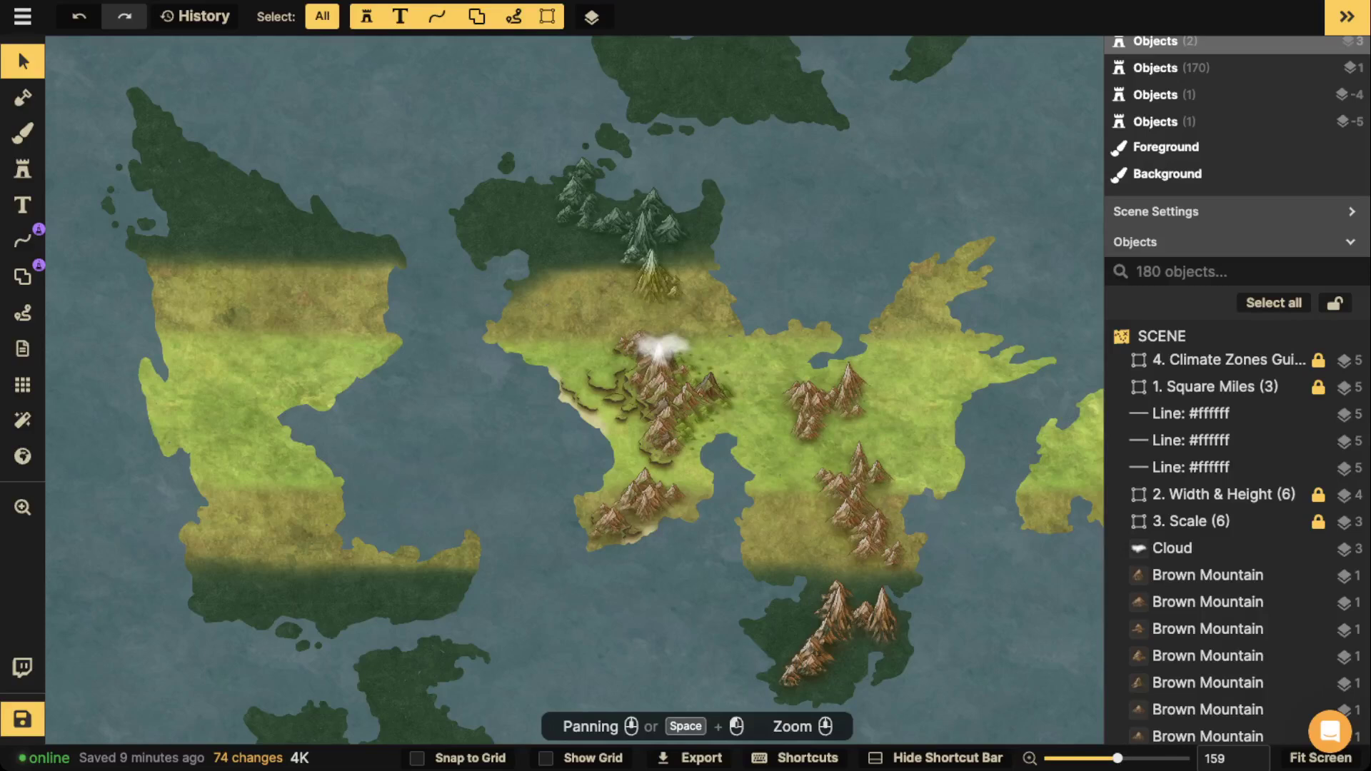